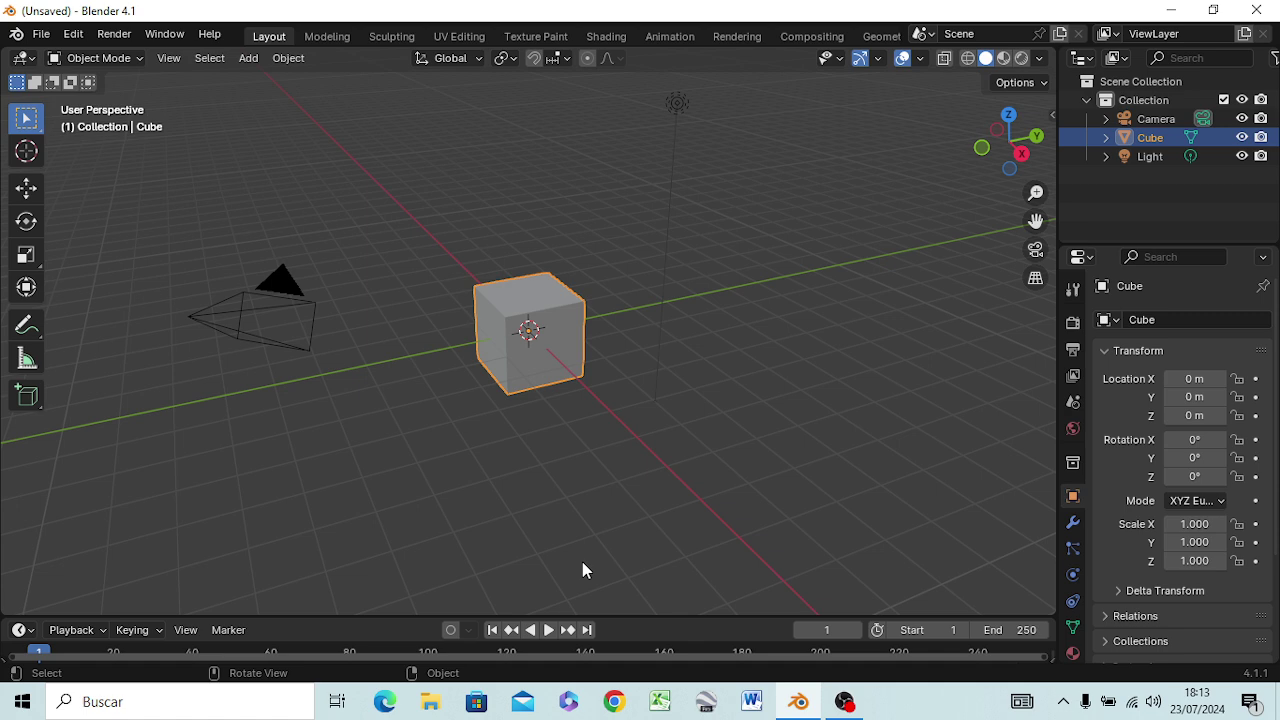
In front view, set the cube's Scale Y to 5 and Scale Z to 0.2 in the Transform panel.
key(KP_1)
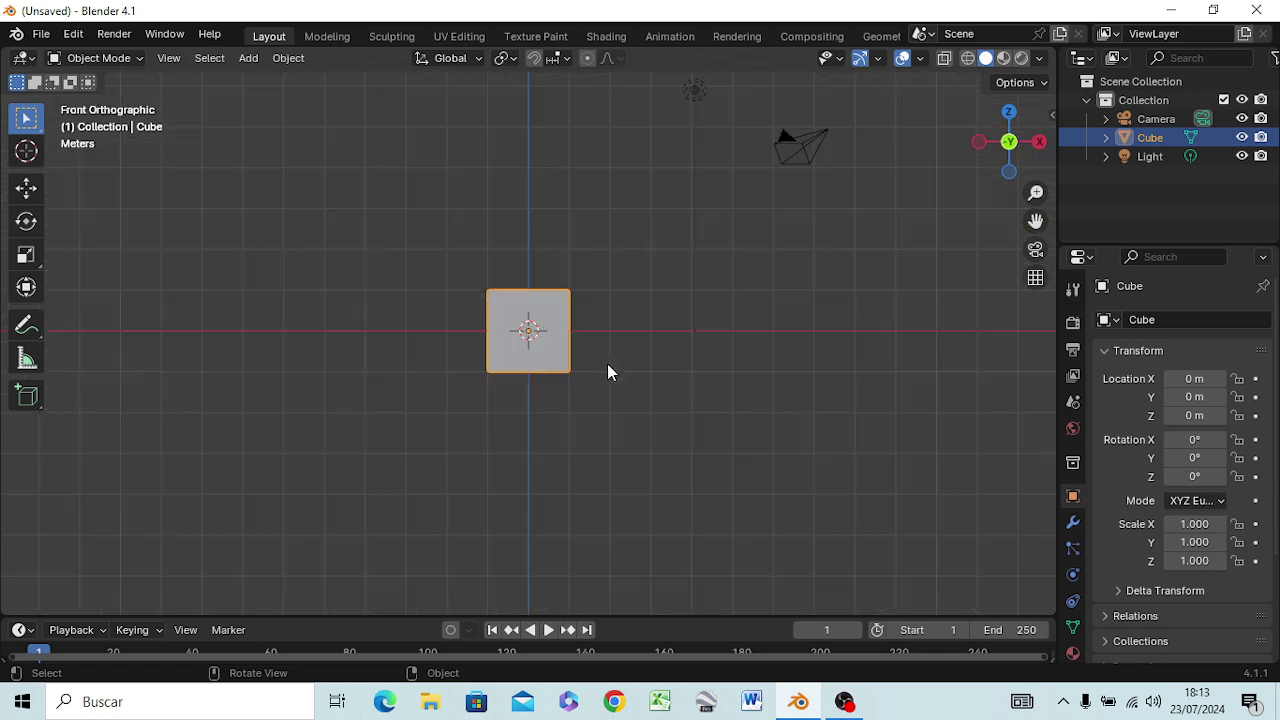
scroll(509, 417, up, 3)
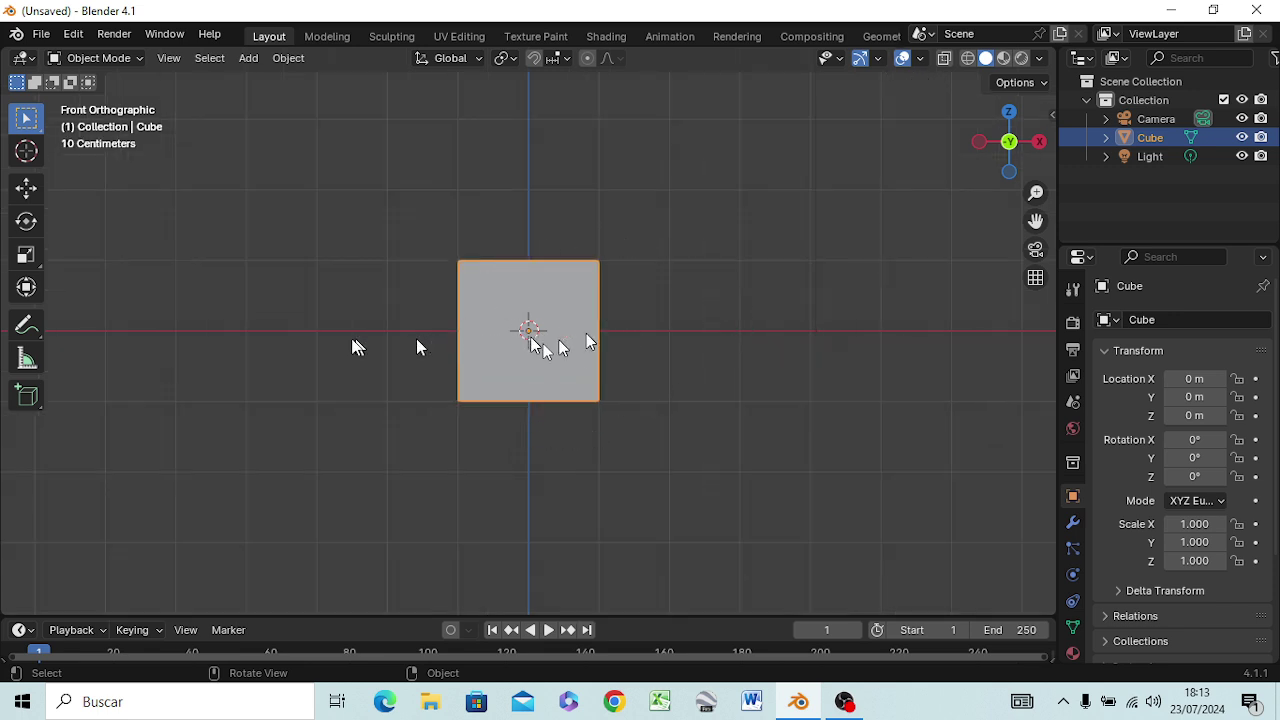
click(1178, 542)
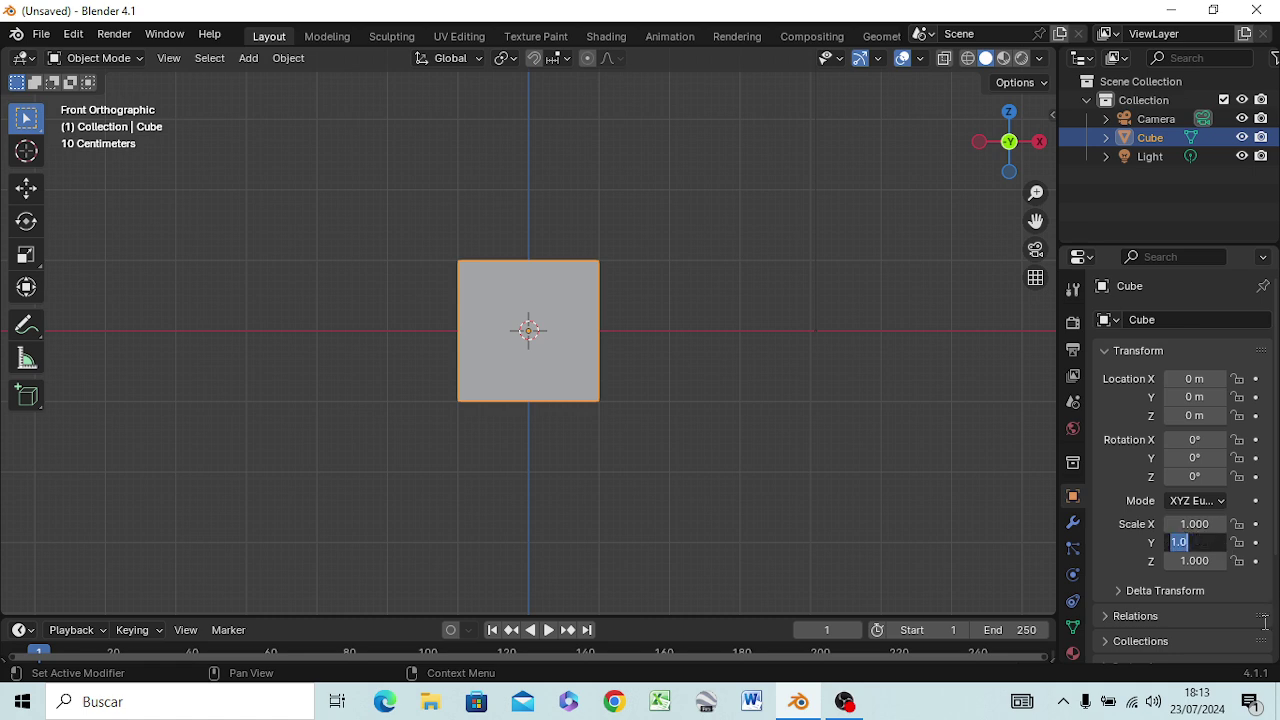
text(5)
key(Return)
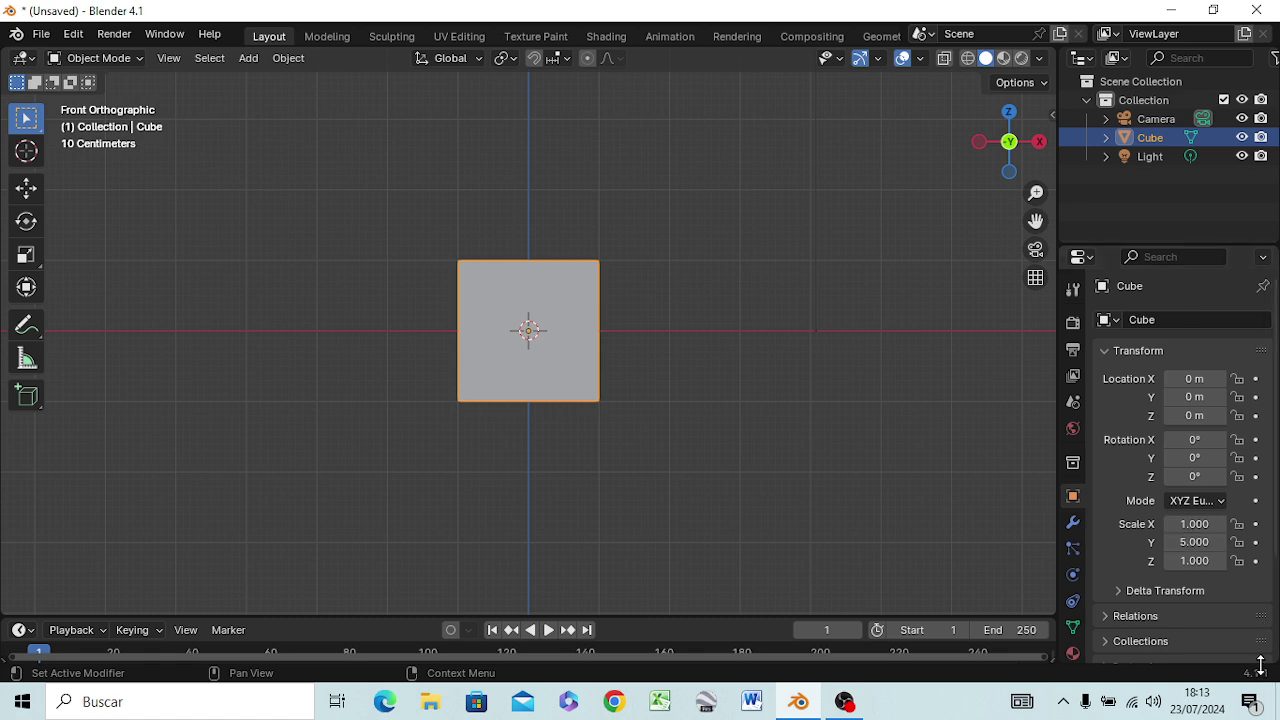
middle_drag(701, 431, 706, 453)
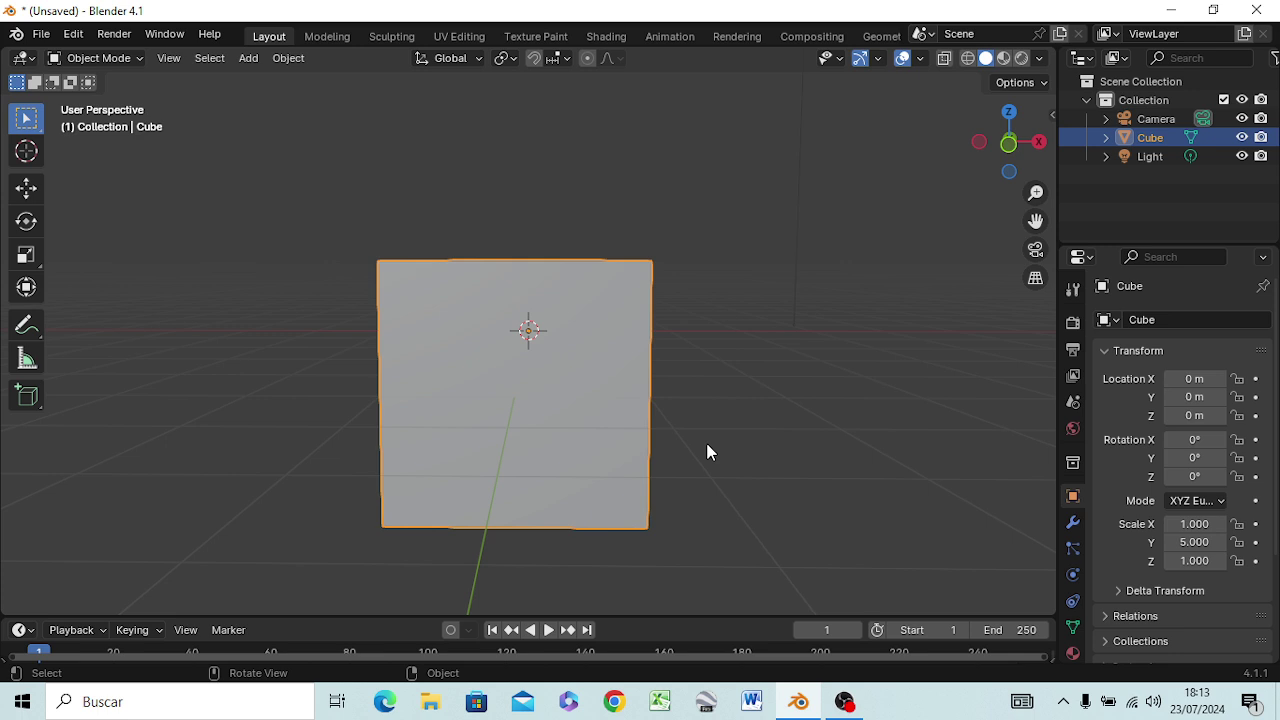
key(KP_1)
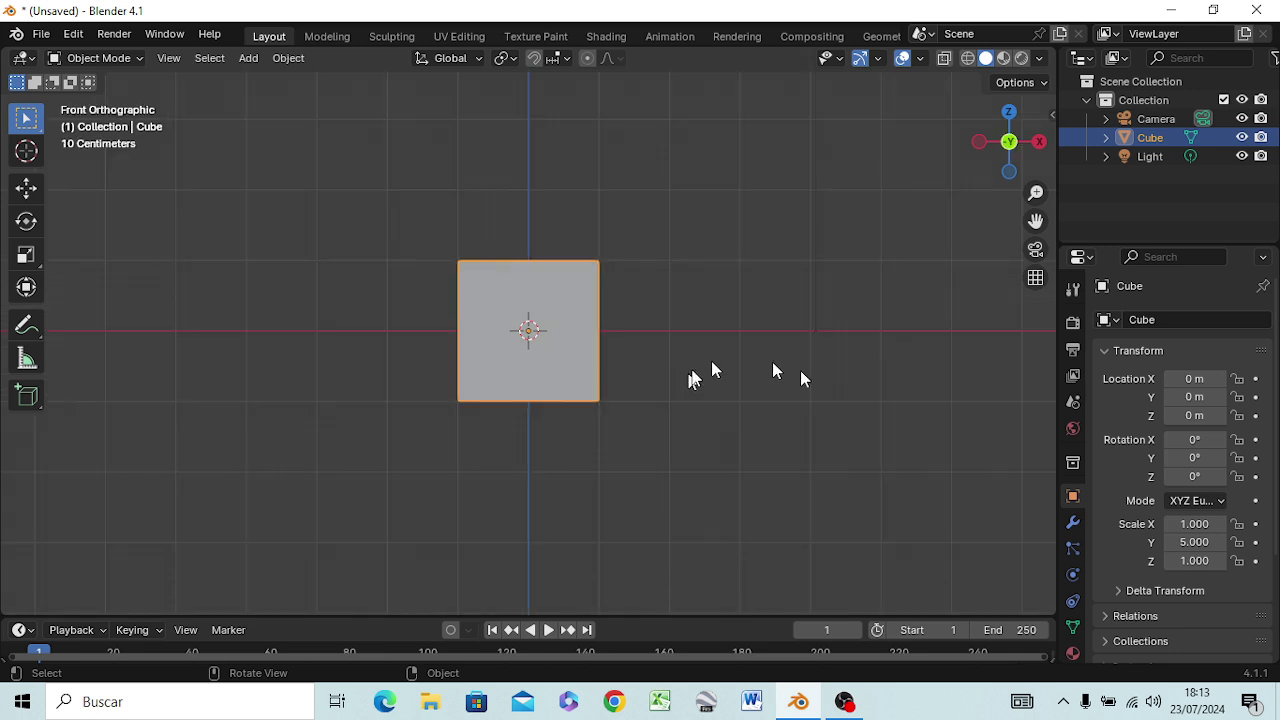
click(1181, 561)
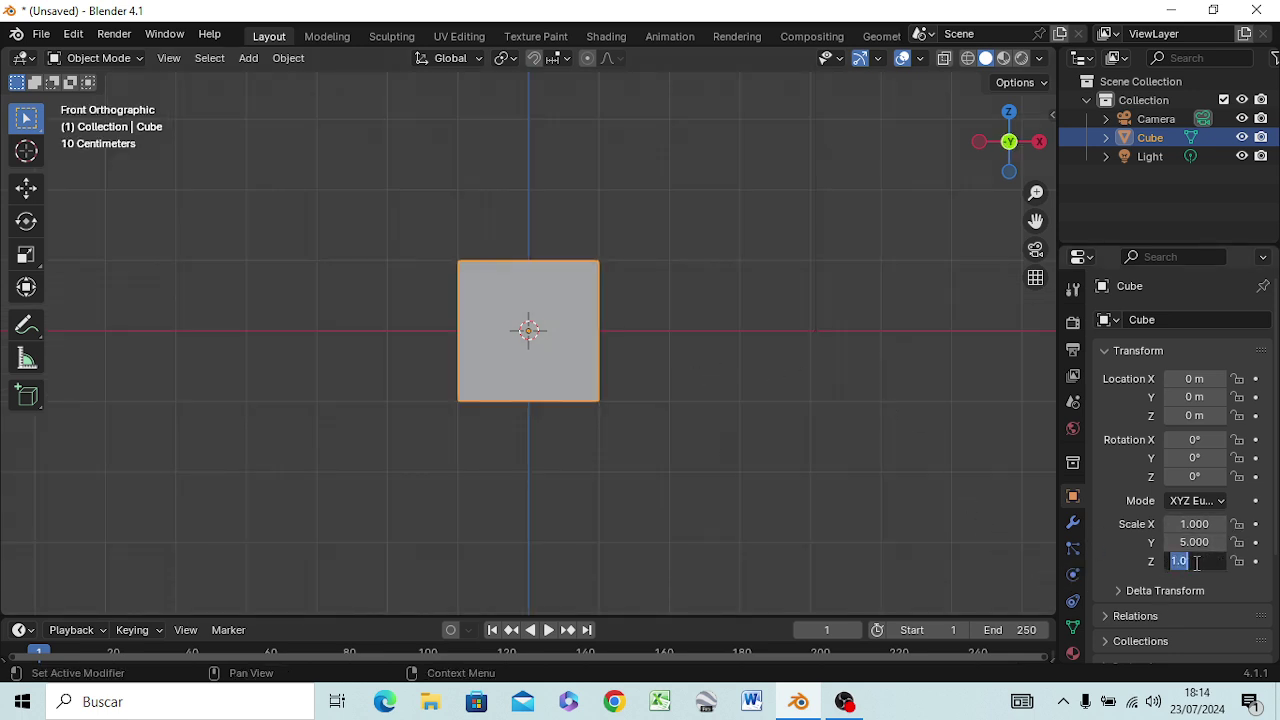
text(.2)
key(Return)
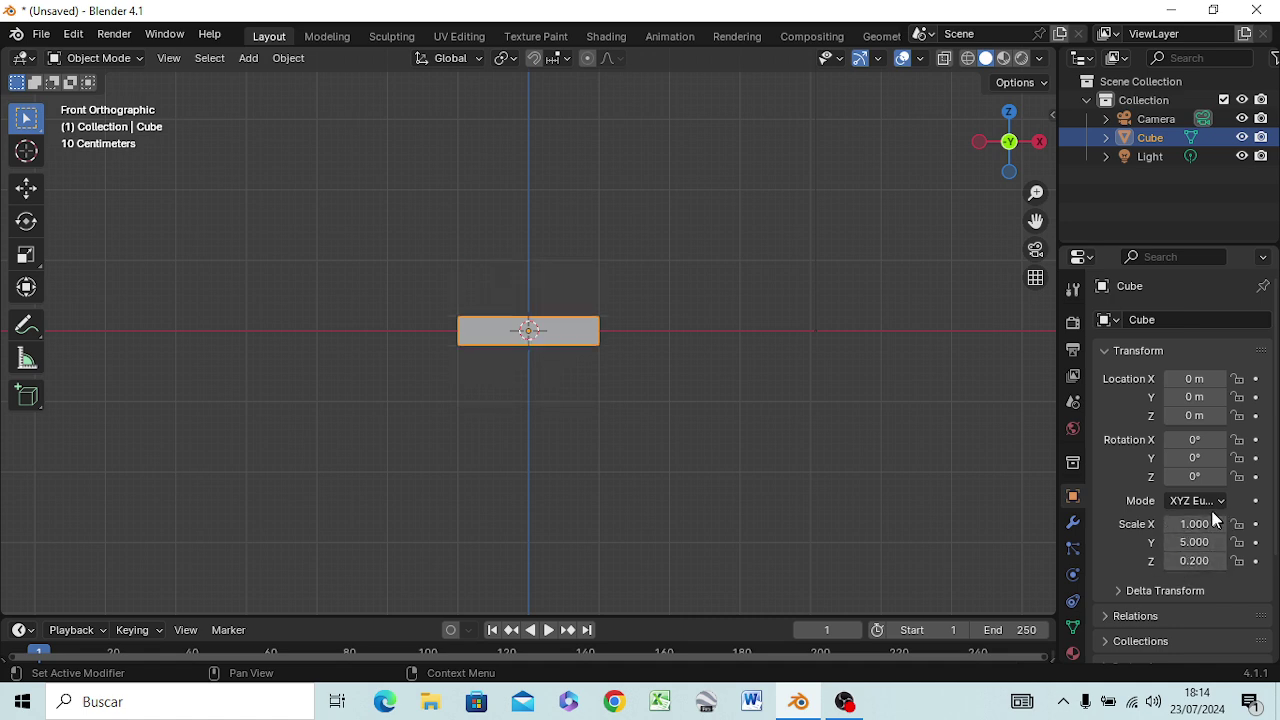
click(1219, 412)
click(1187, 534)
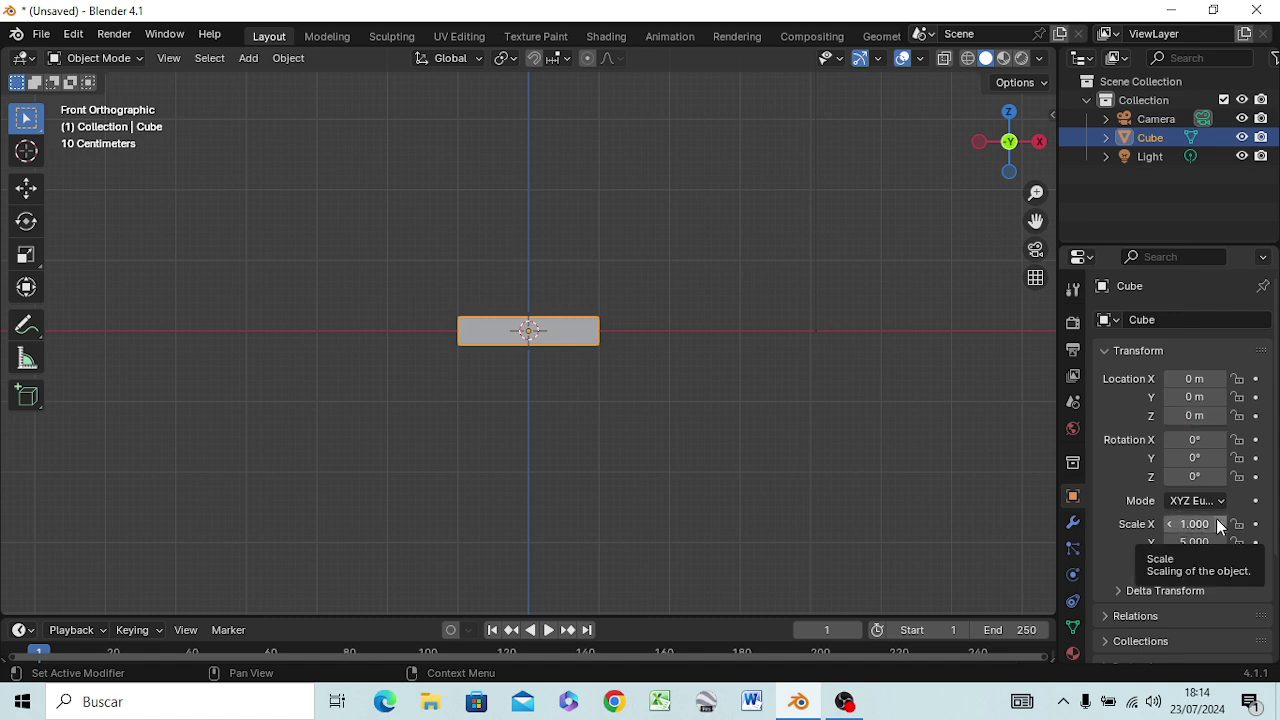
click(1217, 521)
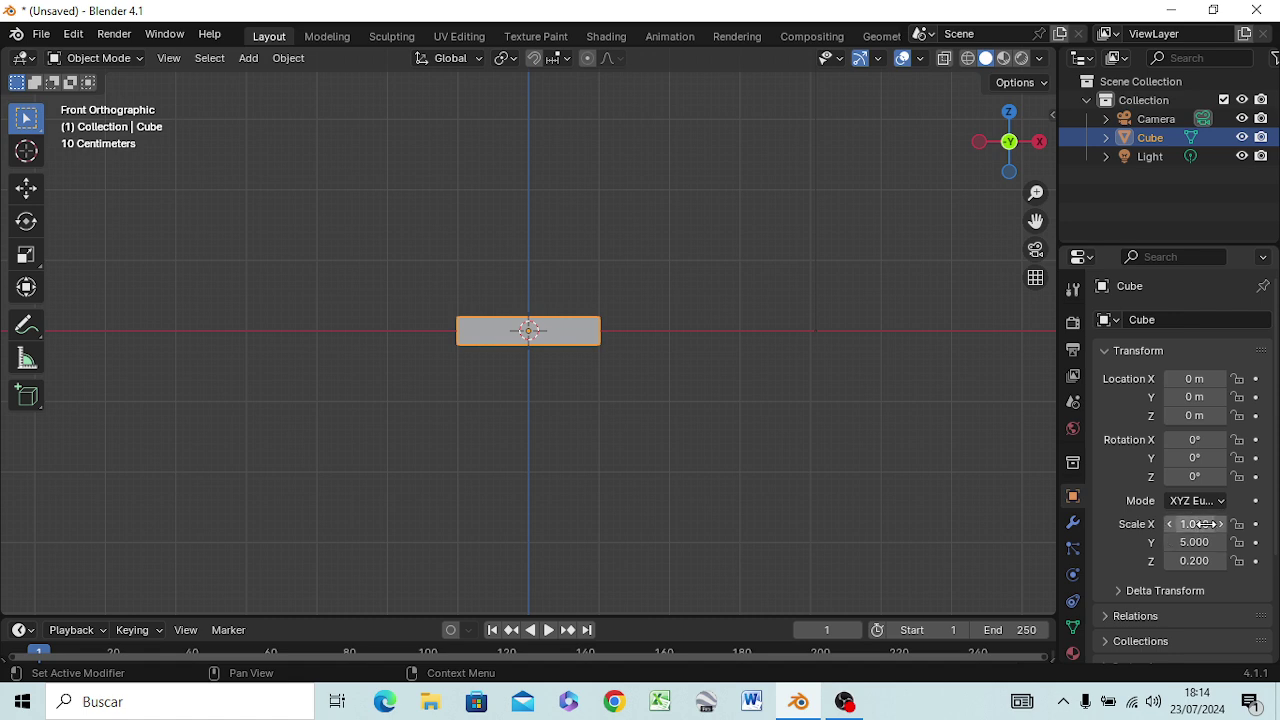
click(1207, 524)
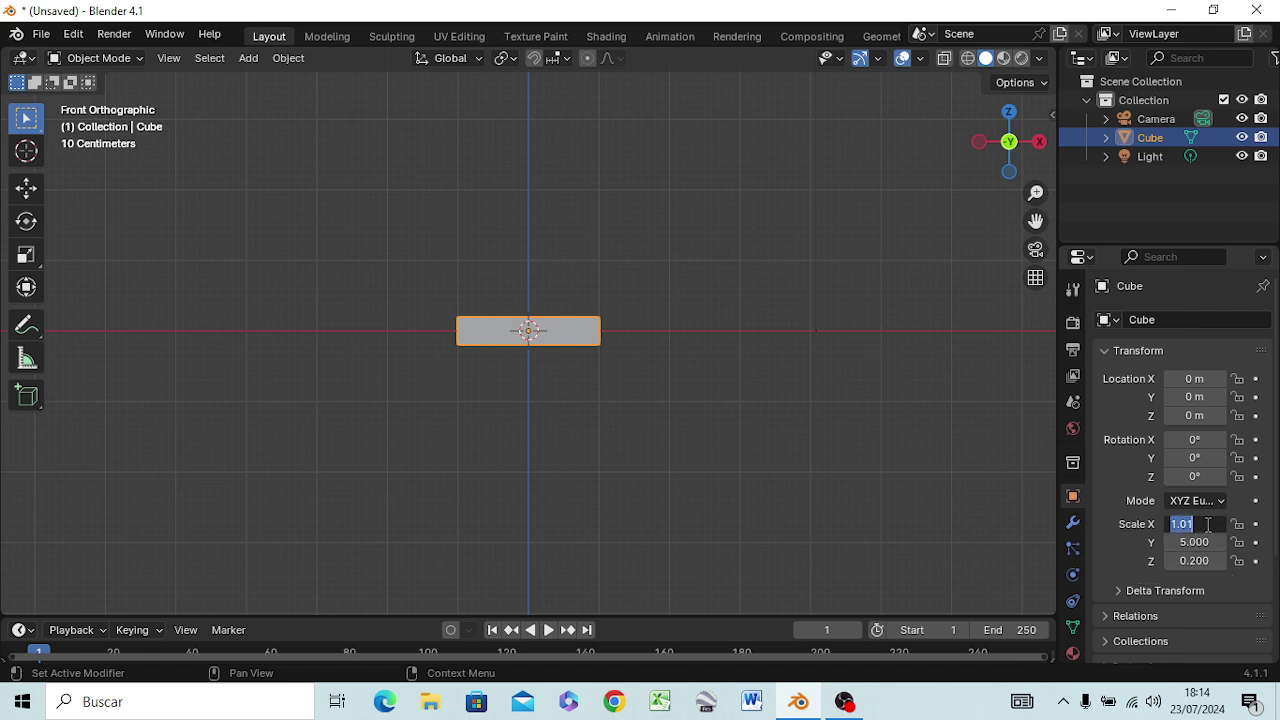
text(3)
key(Return)
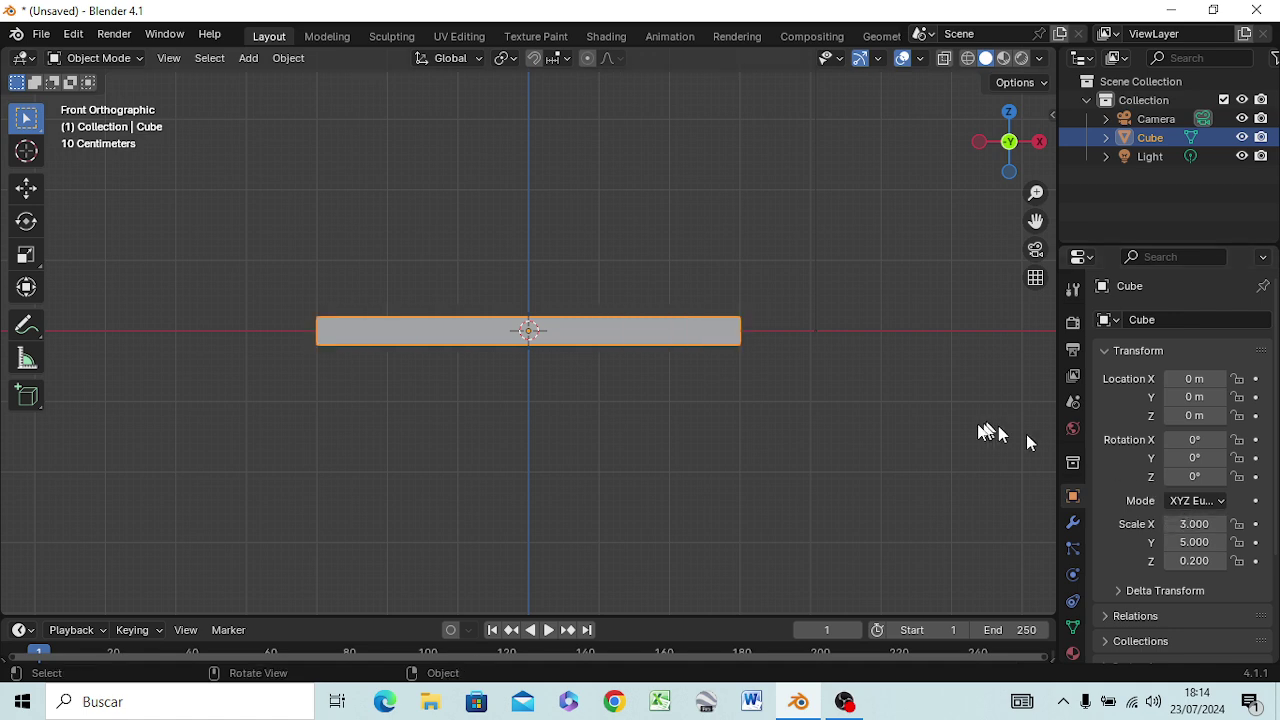
middle_drag(463, 366, 488, 395)
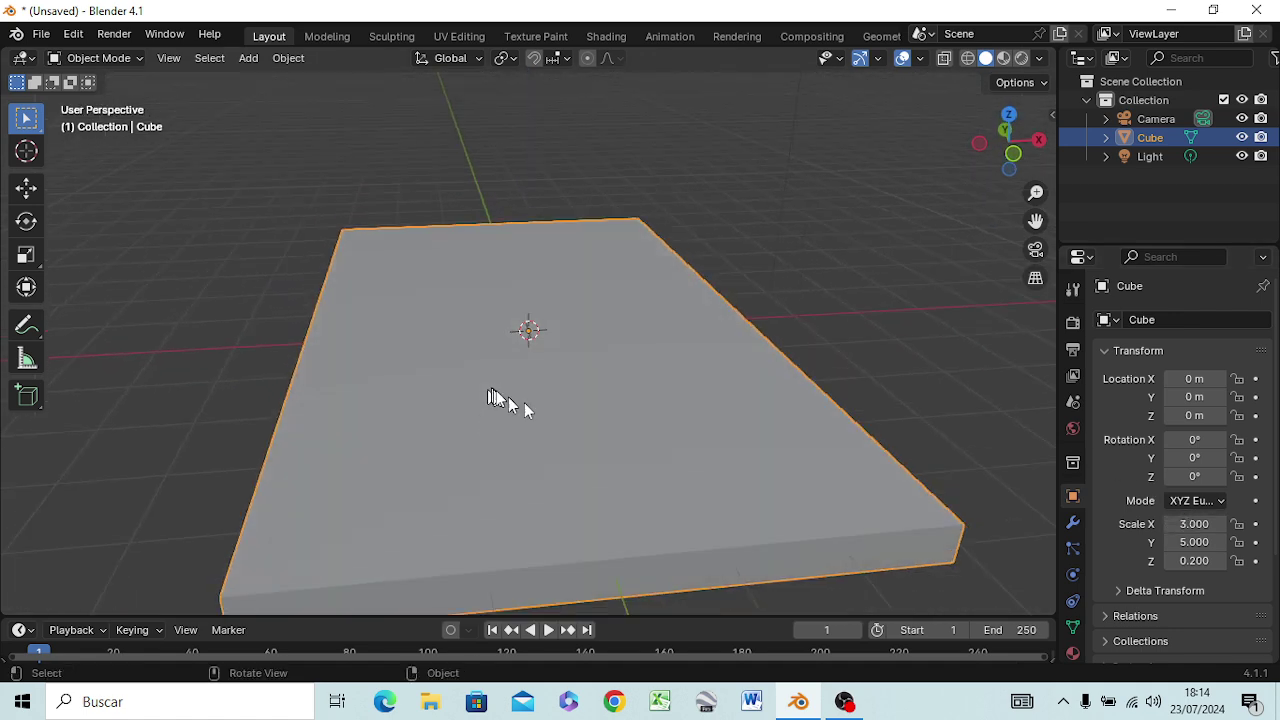
click(1195, 524)
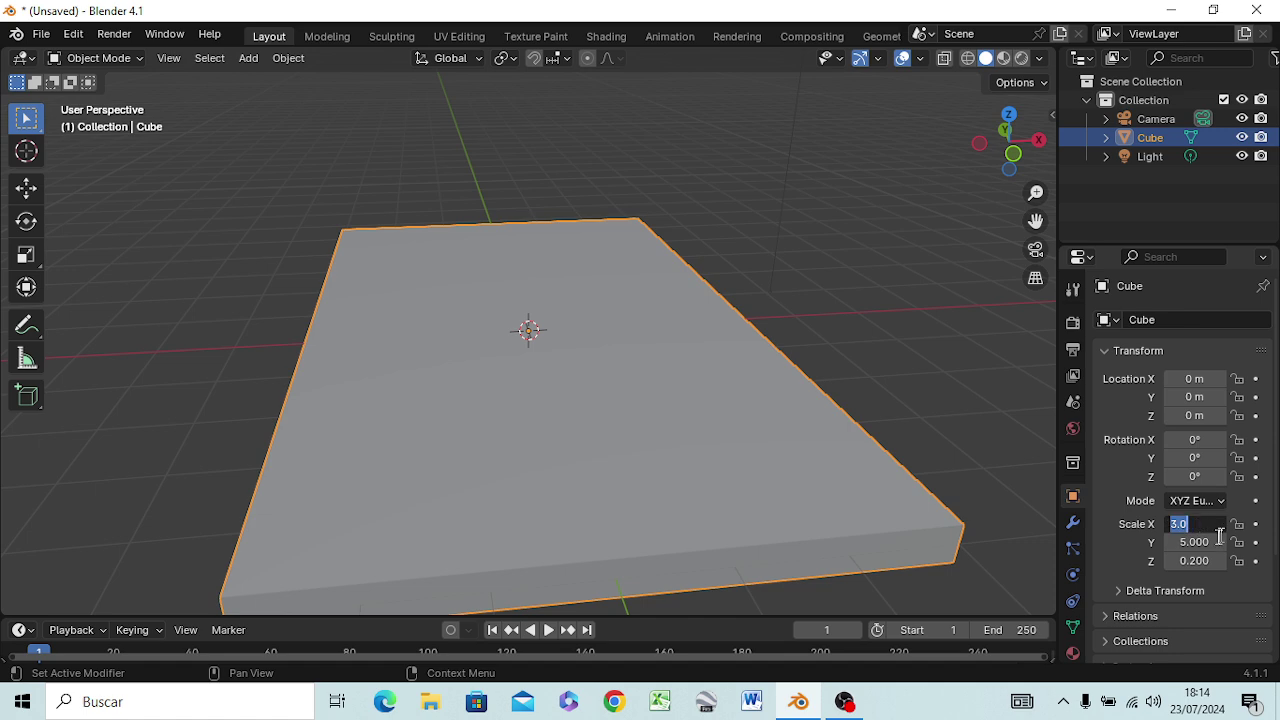
text(1)
key(Return)
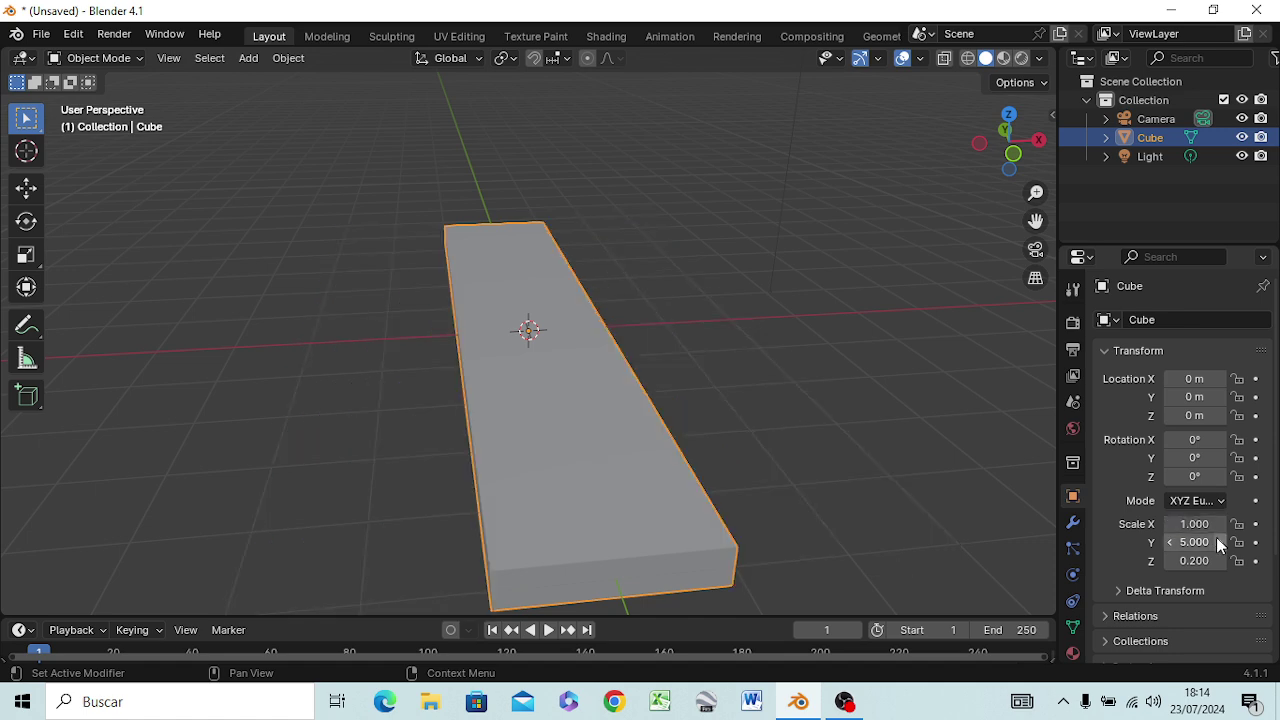
mouse_move(780, 468)
middle_down()
mouse_move(812, 412)
mouse_move(714, 443)
mouse_move(808, 429)
mouse_move(826, 397)
middle_up()
scroll(780, 393, down, 4)
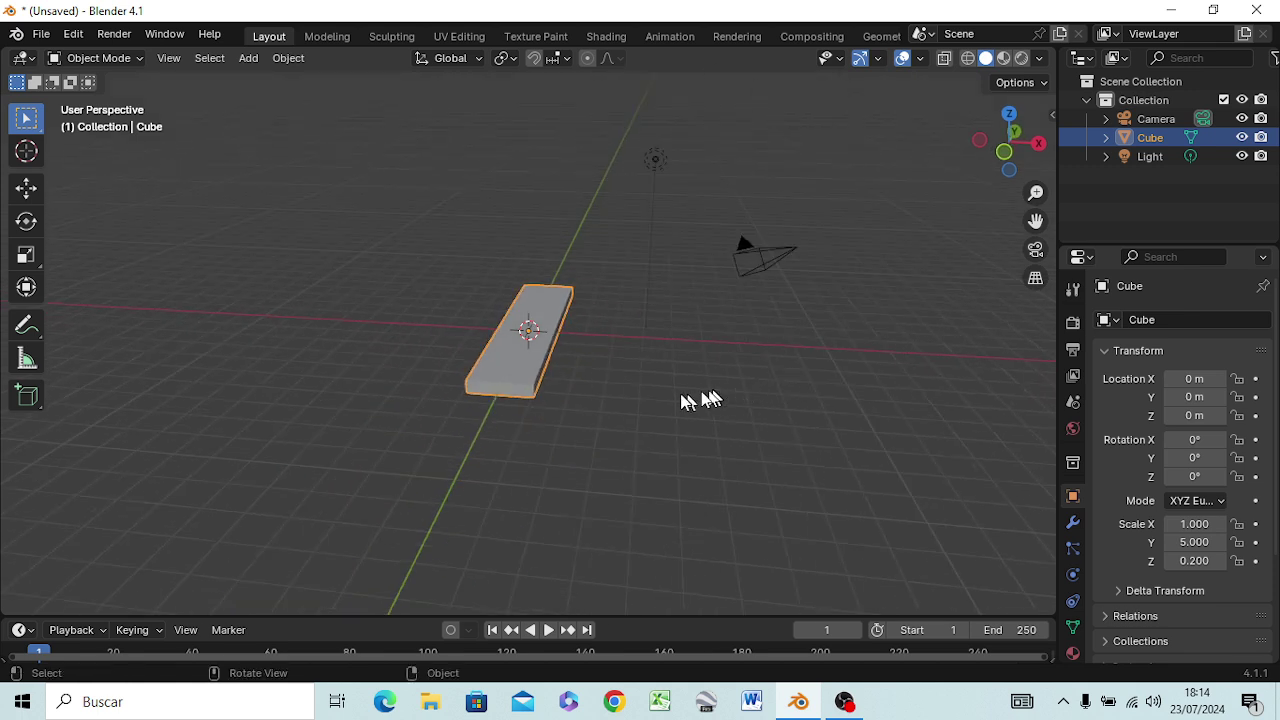
middle_drag(680, 393, 740, 354)
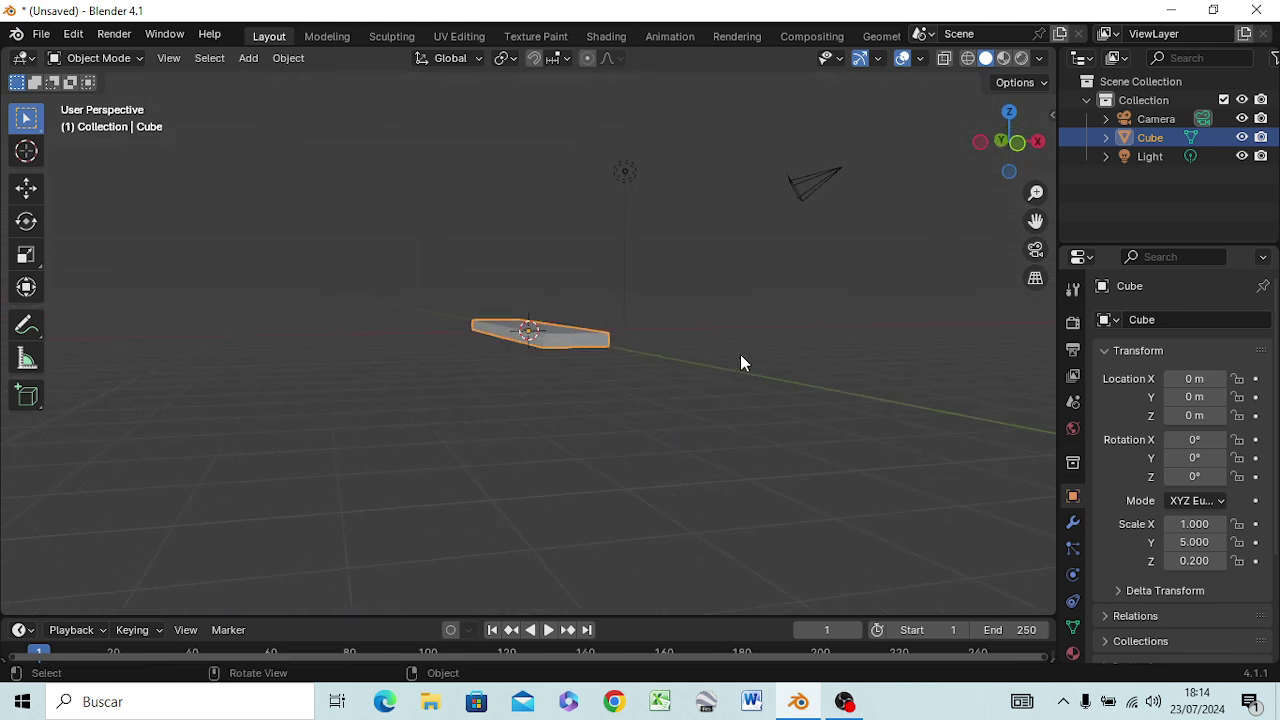
key(KP_1)
scroll(560, 375, up, 3)
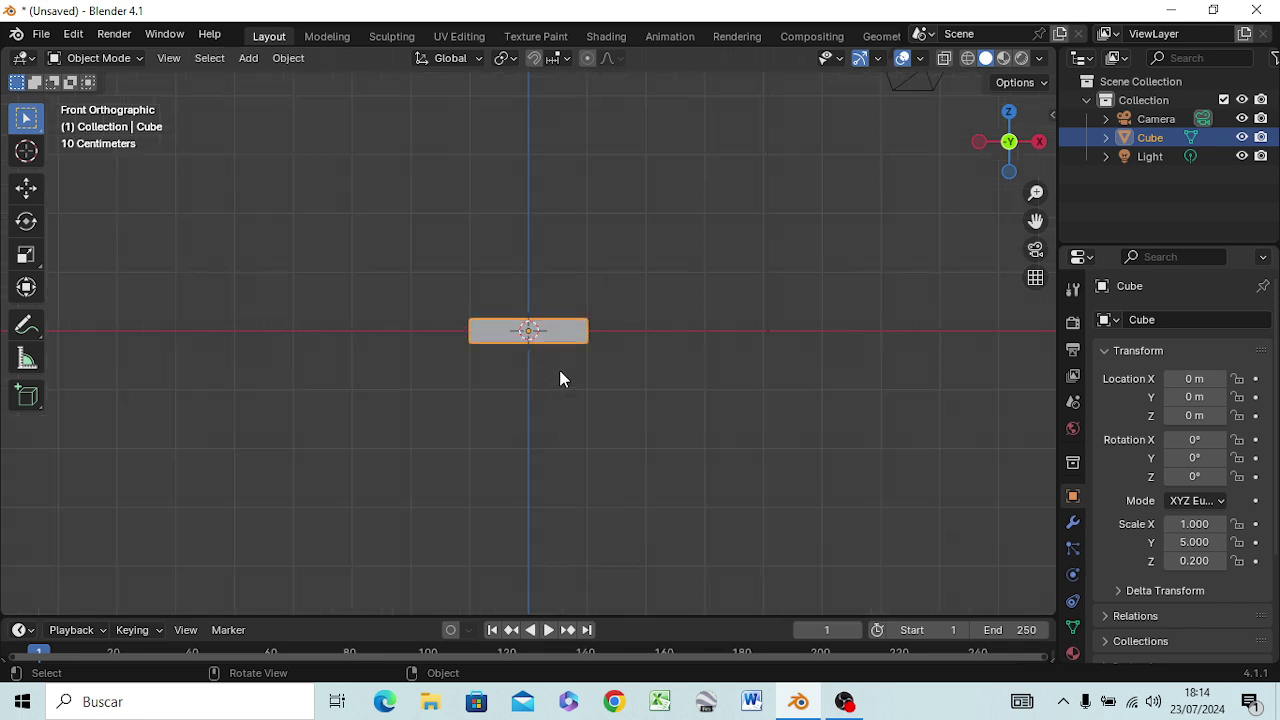
scroll(560, 379, up, 2)
scroll(560, 379, up, 1)
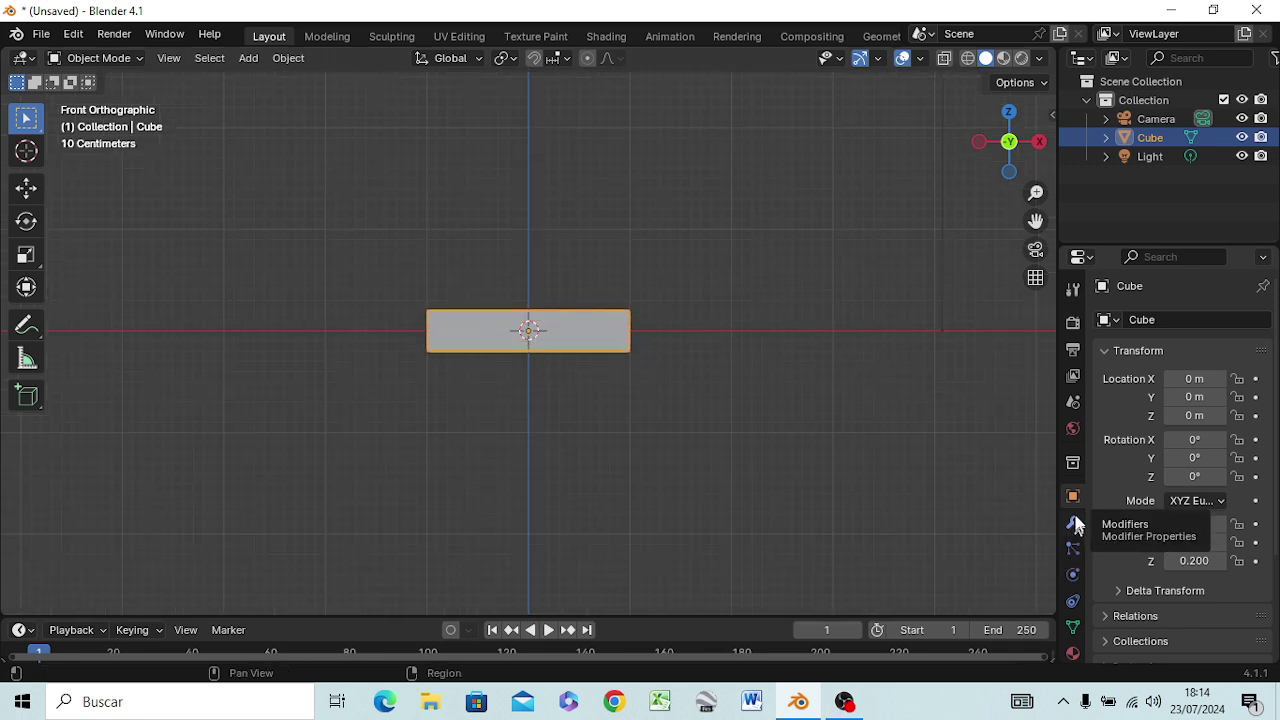
Add an Array modifier to the slab from the Modifier tab's search list.
click(1071, 525)
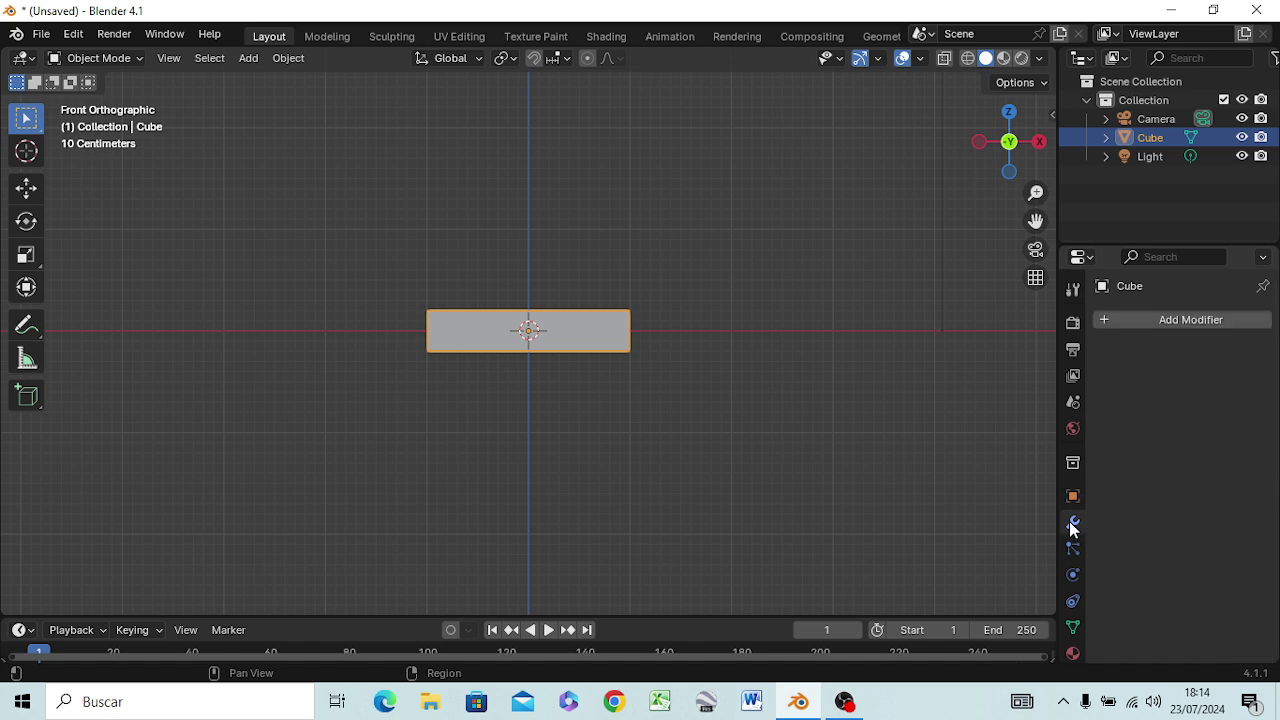
click(1167, 319)
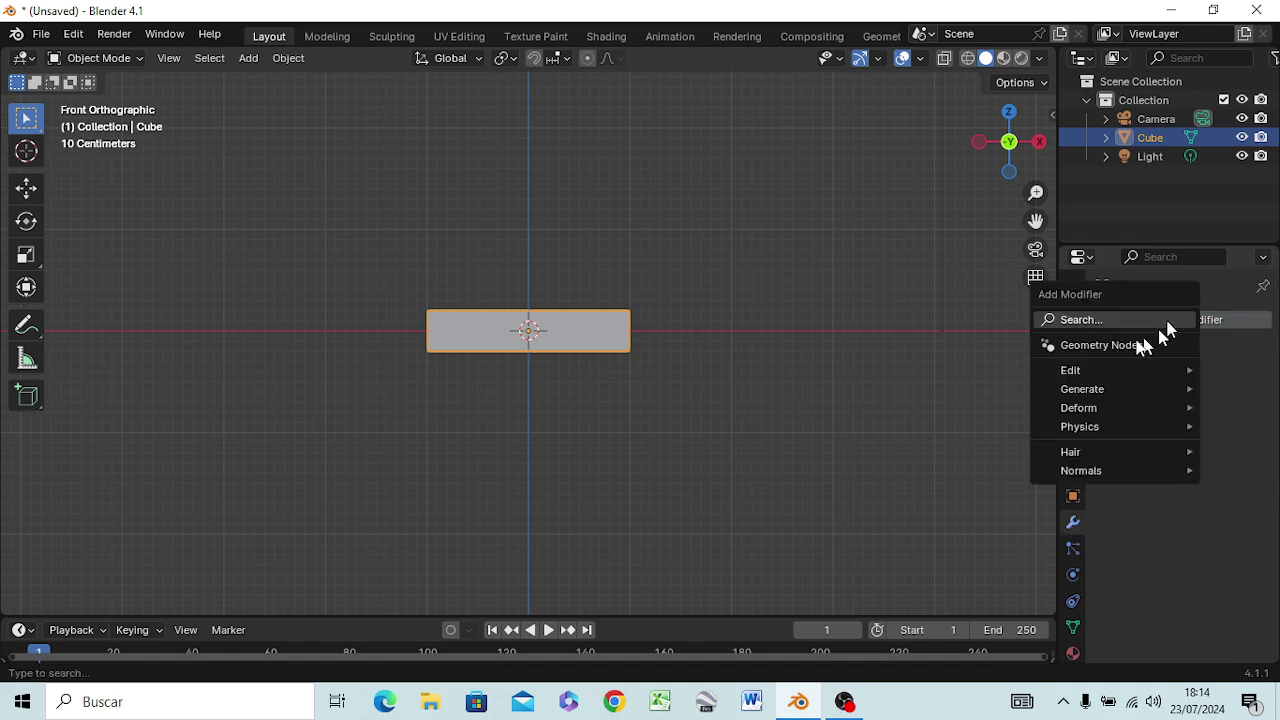
click(1072, 318)
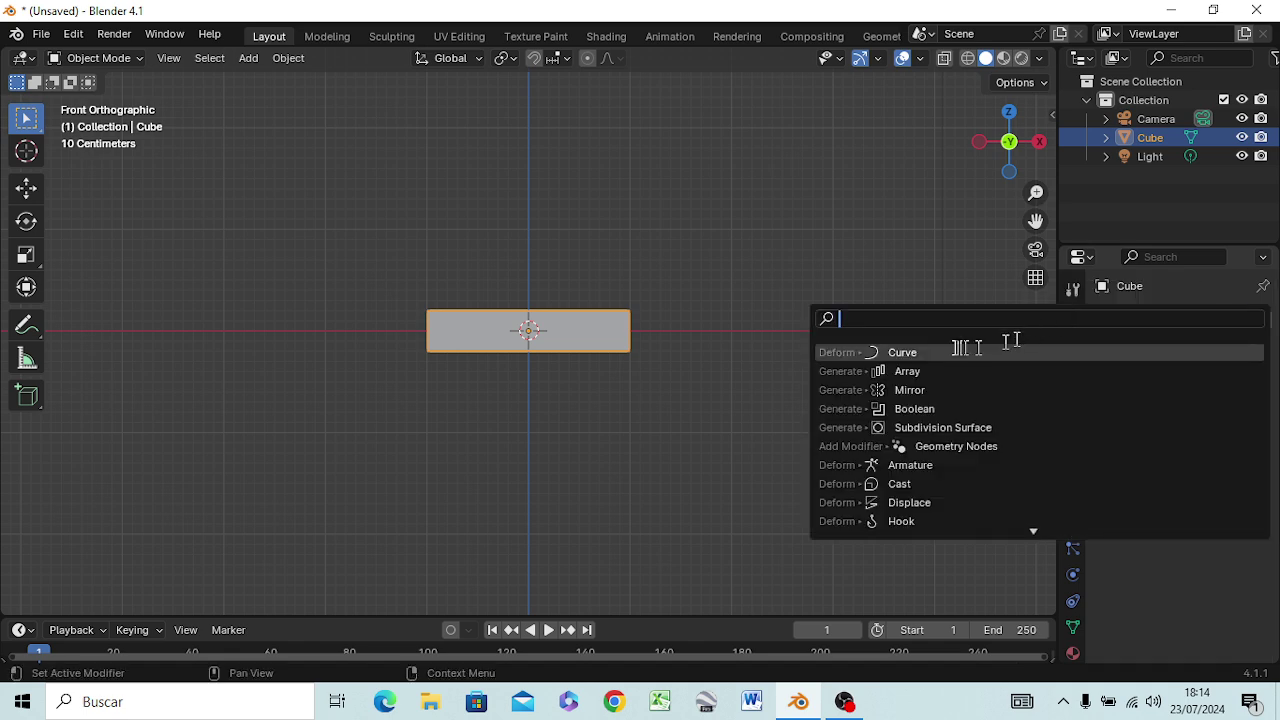
click(913, 372)
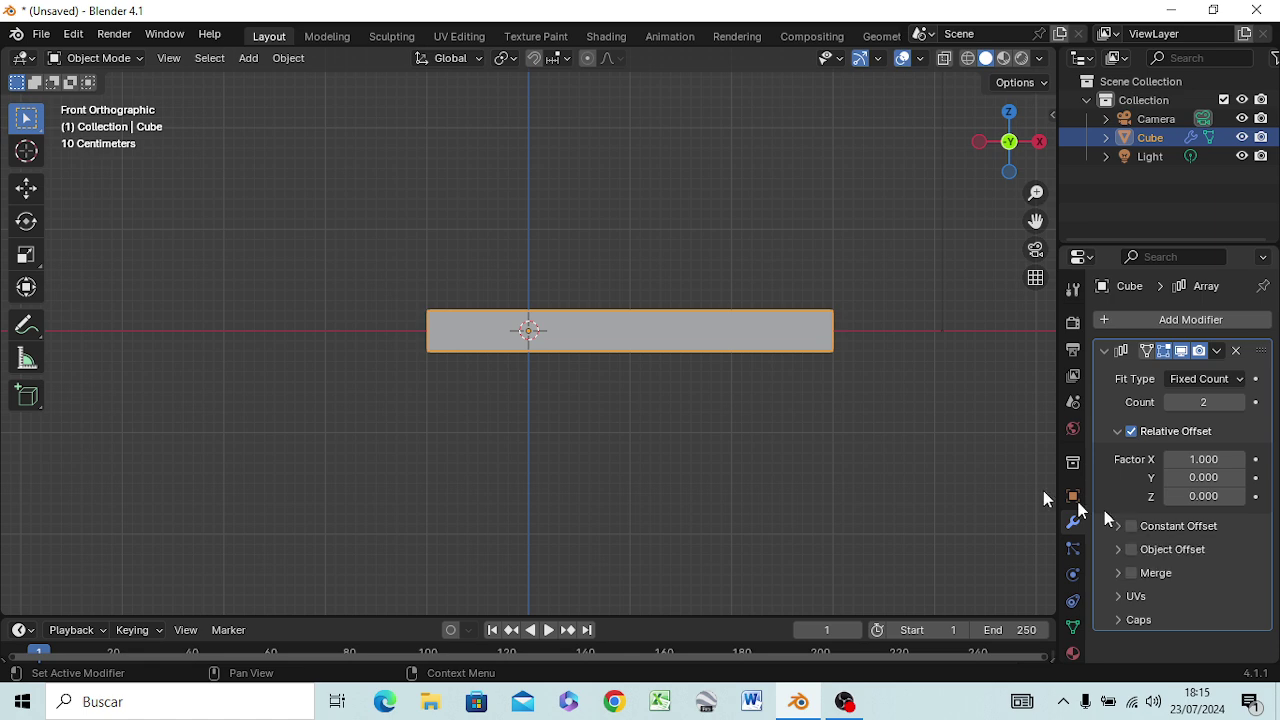
scroll(800, 379, down, 3)
mouse_move(742, 381)
middle_down()
mouse_move(703, 451)
mouse_move(686, 445)
middle_up()
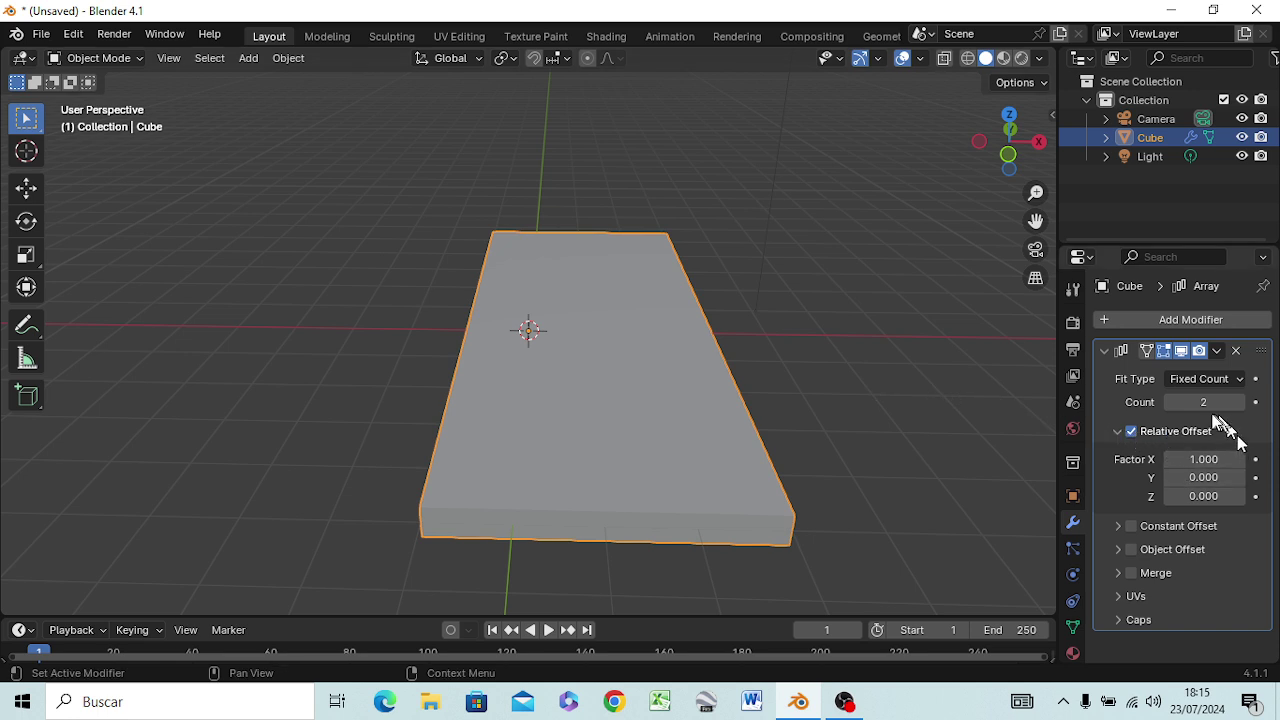
Set the Array Count to 3 and Relative Offset Factor X to 1.1.
mouse_move(1200, 402)
mouse_down()
mouse_move(1240, 402)
mouse_move(1170, 402)
mouse_move(1215, 402)
mouse_up()
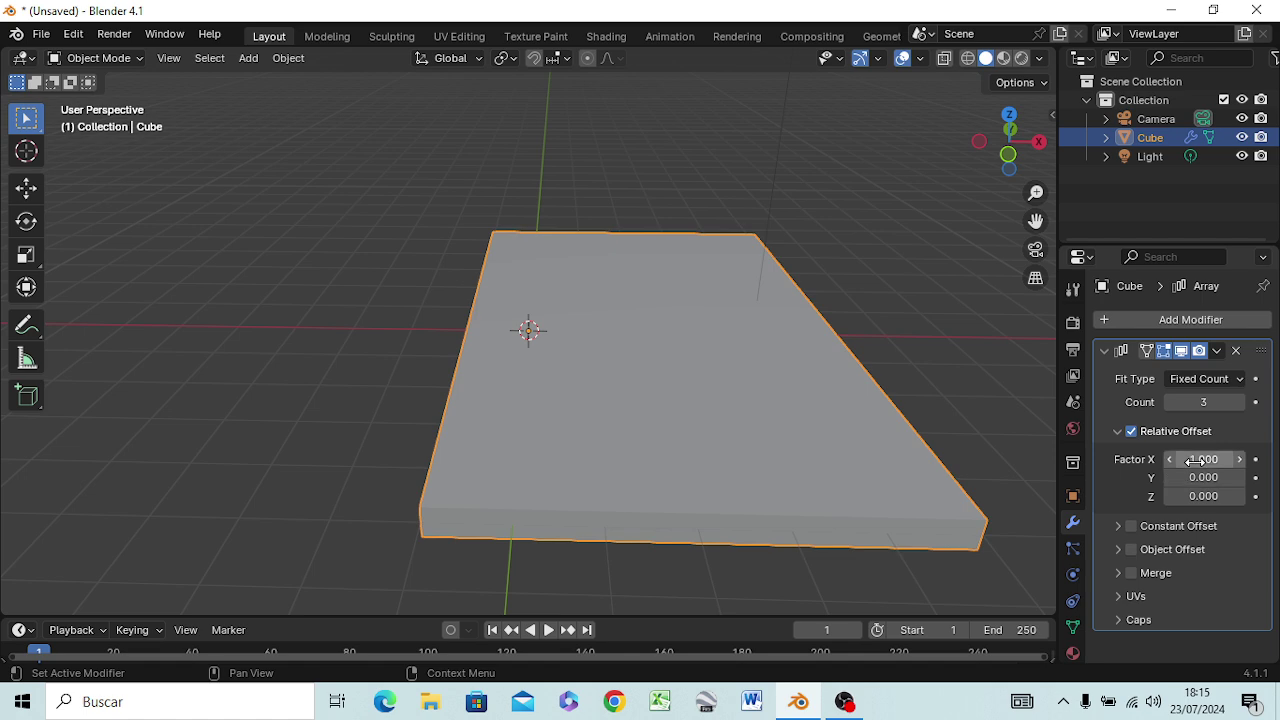
mouse_move(1204, 459)
mouse_down()
mouse_move(1220, 459)
mouse_move(1190, 459)
mouse_up()
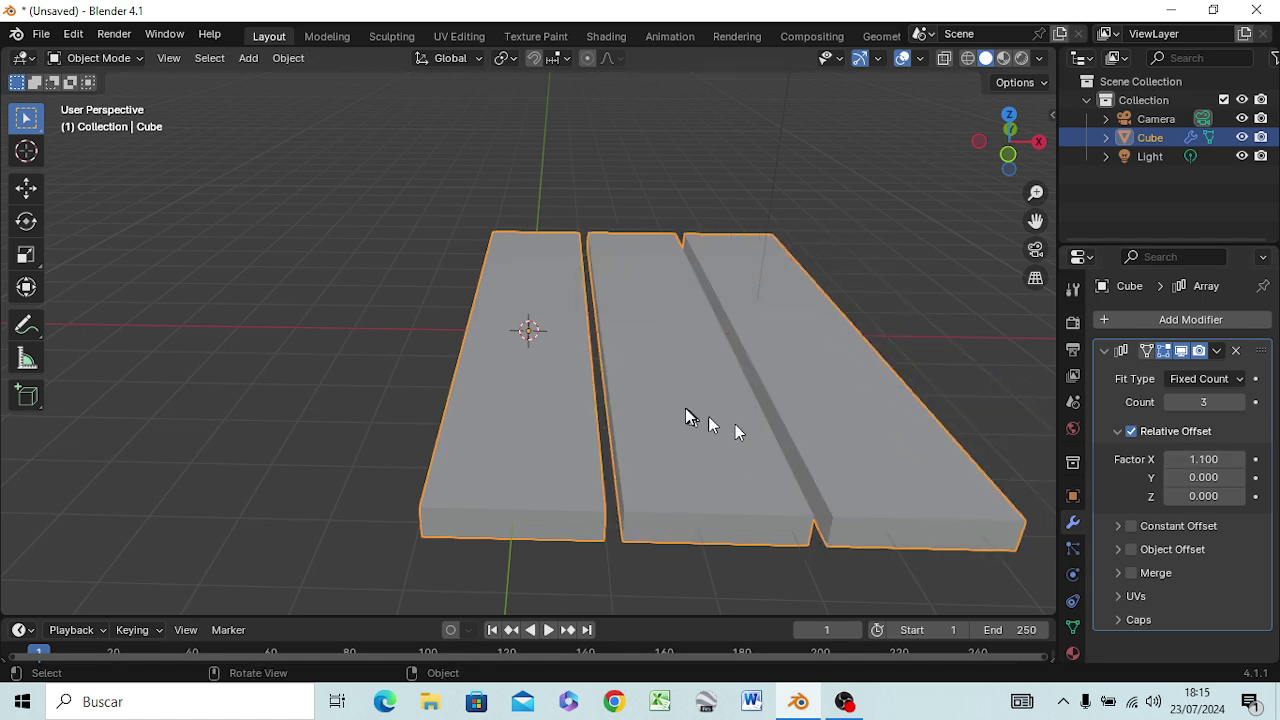
scroll(686, 414, down, 6)
scroll(686, 410, down, 3)
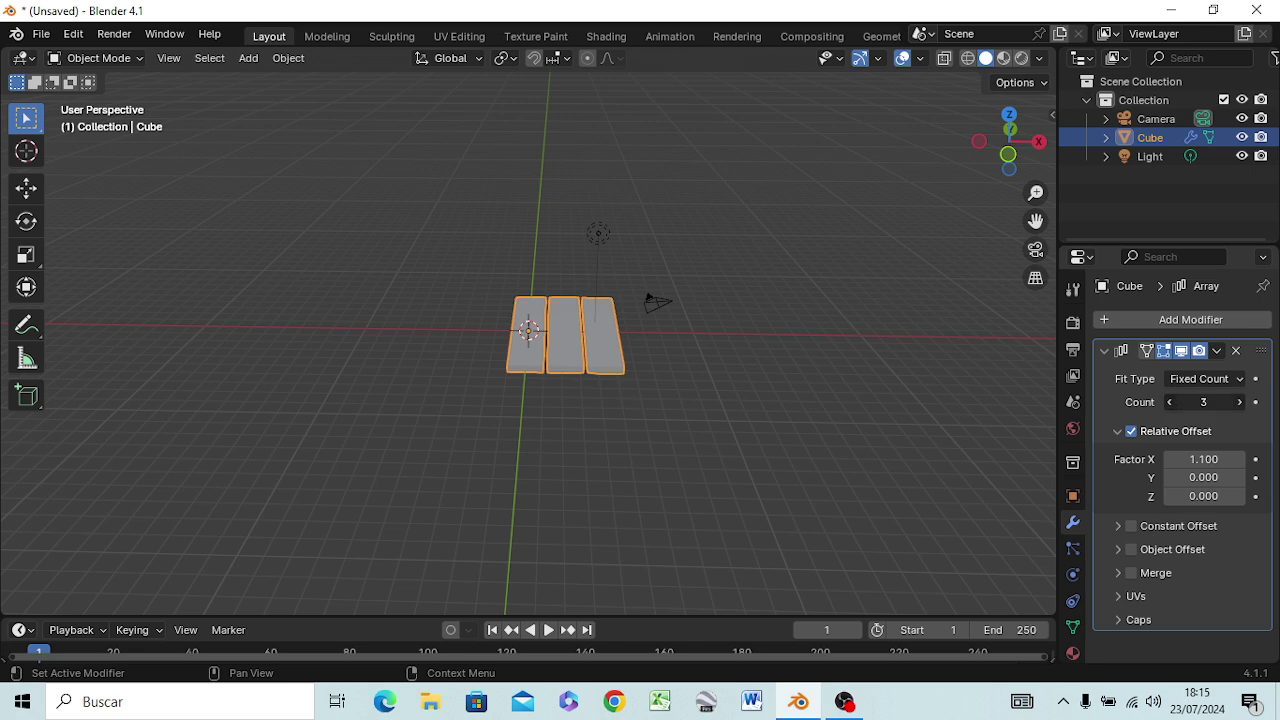
Raise the Array Count to 14 and view the deselected plank row from above.
mouse_move(1204, 402)
mouse_down()
mouse_move(1250, 402)
mouse_move(1190, 402)
mouse_up()
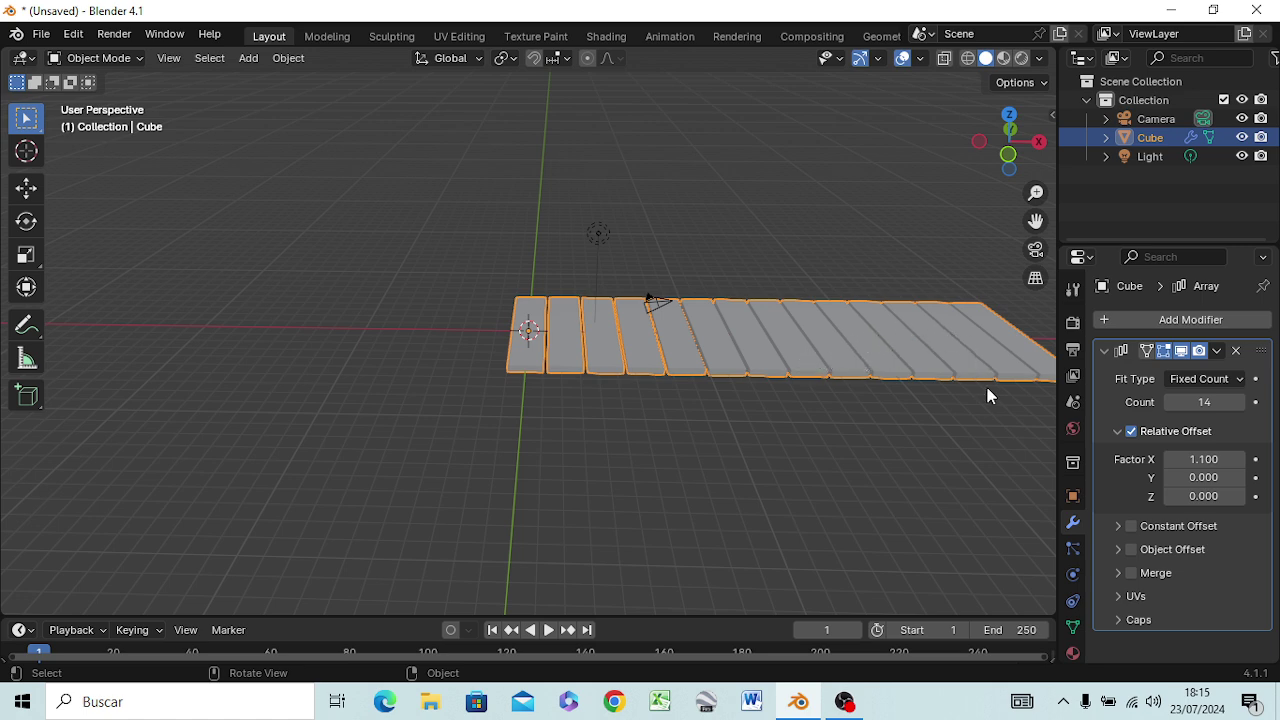
mouse_move(815, 412)
middle_down()
mouse_move(812, 515)
mouse_move(843, 580)
mouse_move(772, 300)
mouse_move(654, 306)
mouse_move(785, 313)
mouse_move(743, 314)
middle_up()
click(835, 505)
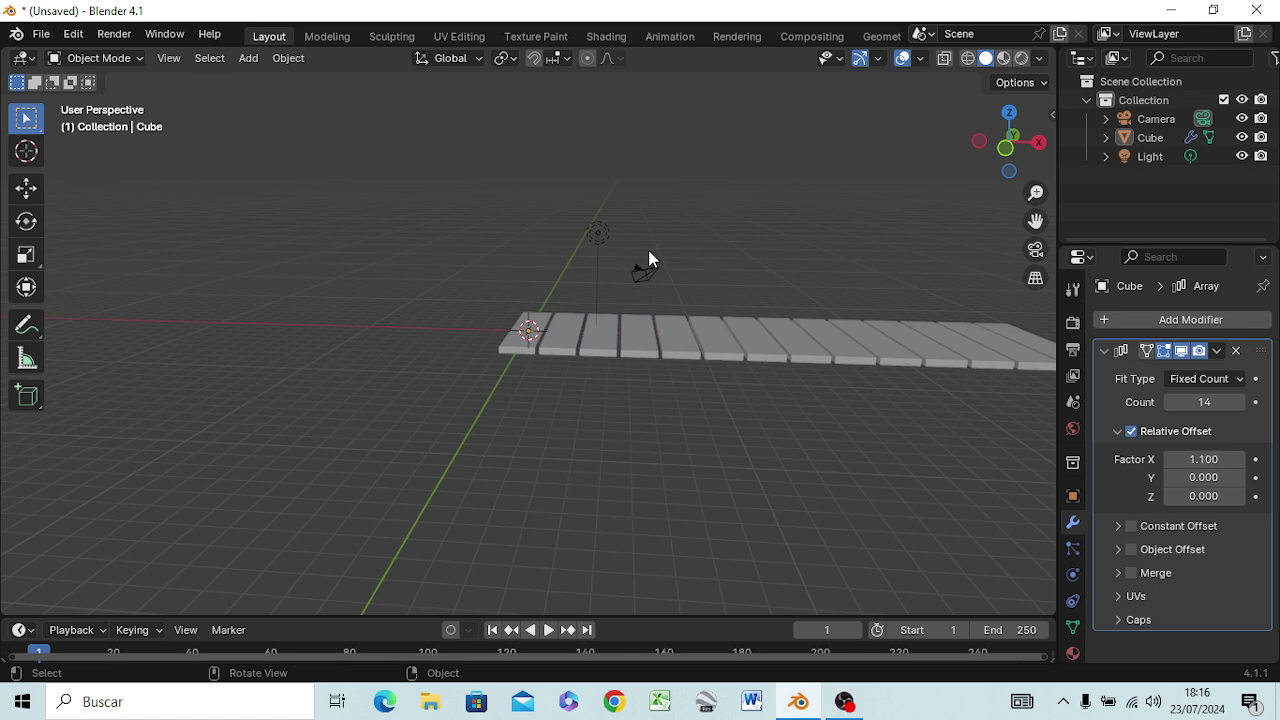
In top view, add a Bézier Circle and scale it about 45.75 times around the planks.
key(KP_7)
scroll(582, 251, down, 1)
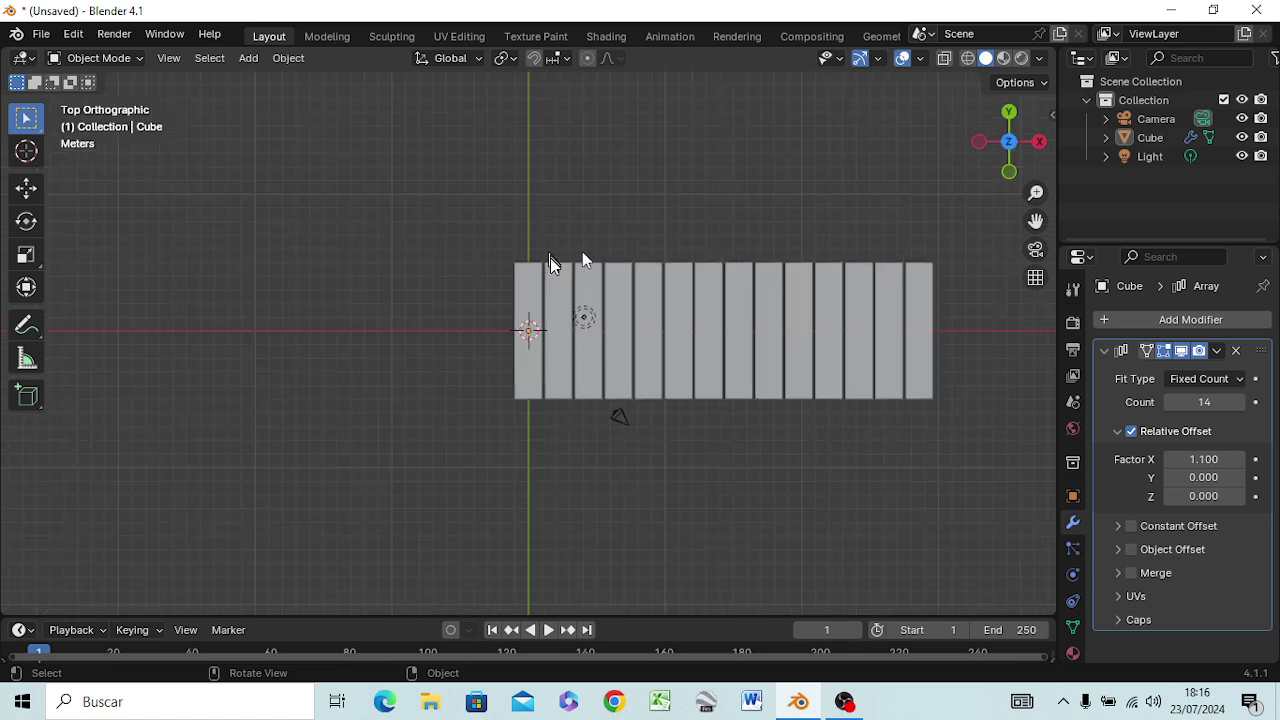
scroll(545, 265, down, 5)
scroll(544, 265, down, 1)
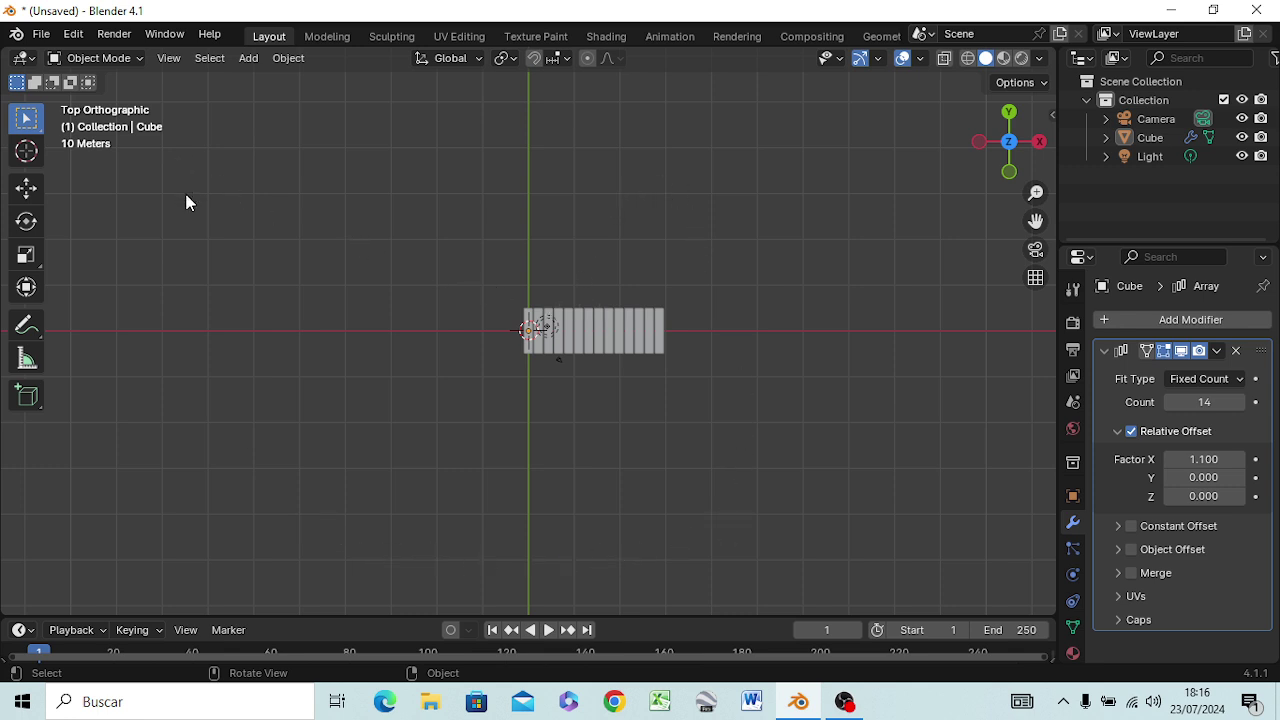
key(shift+a)
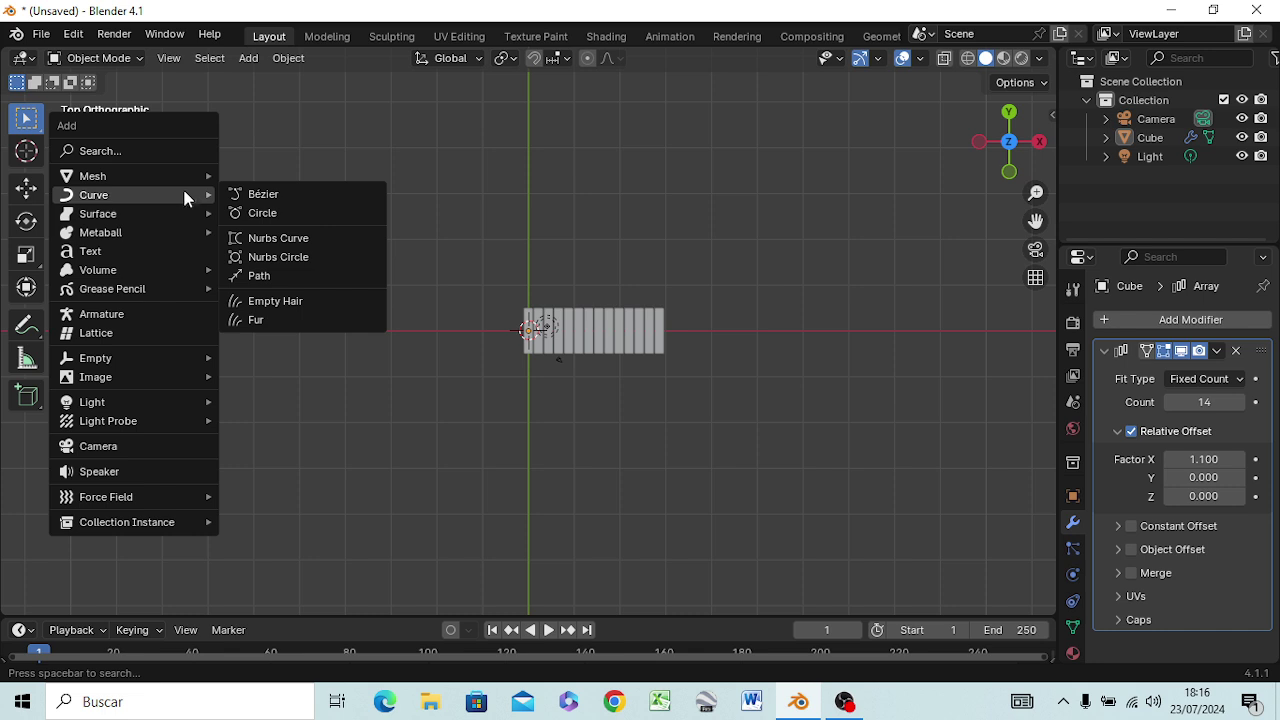
mouse_move(94, 195)
click(262, 213)
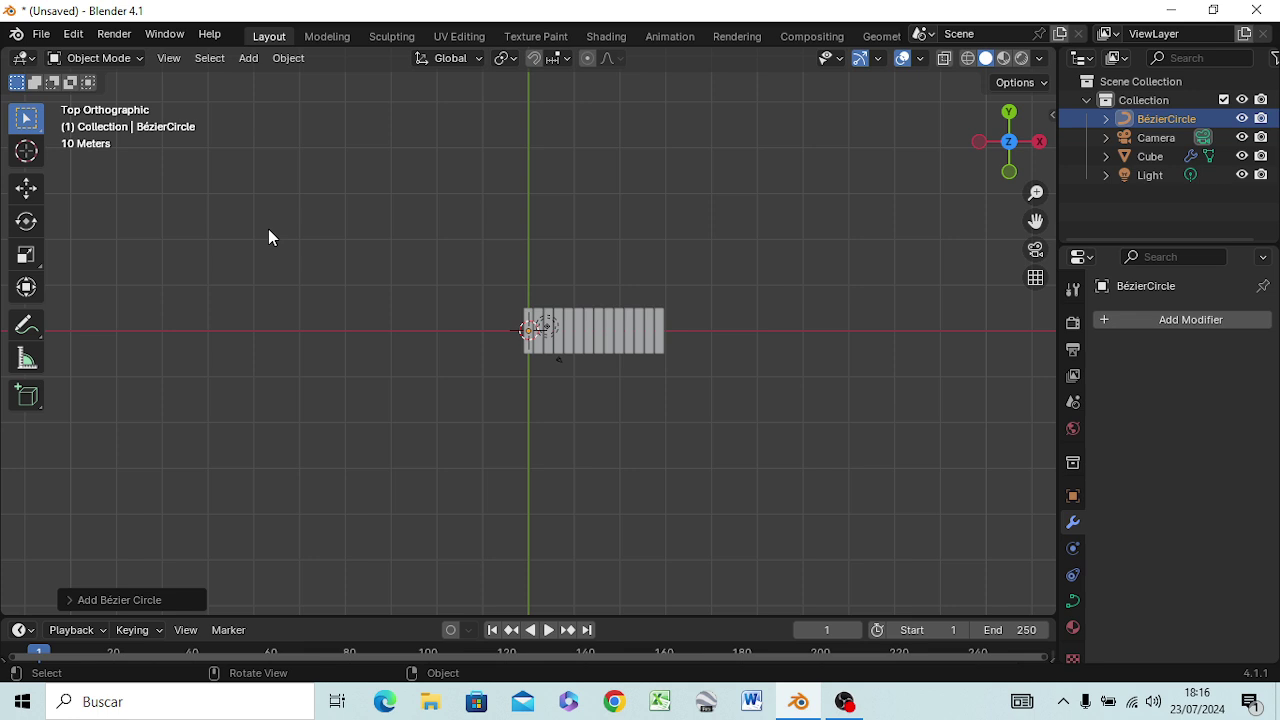
key(s)
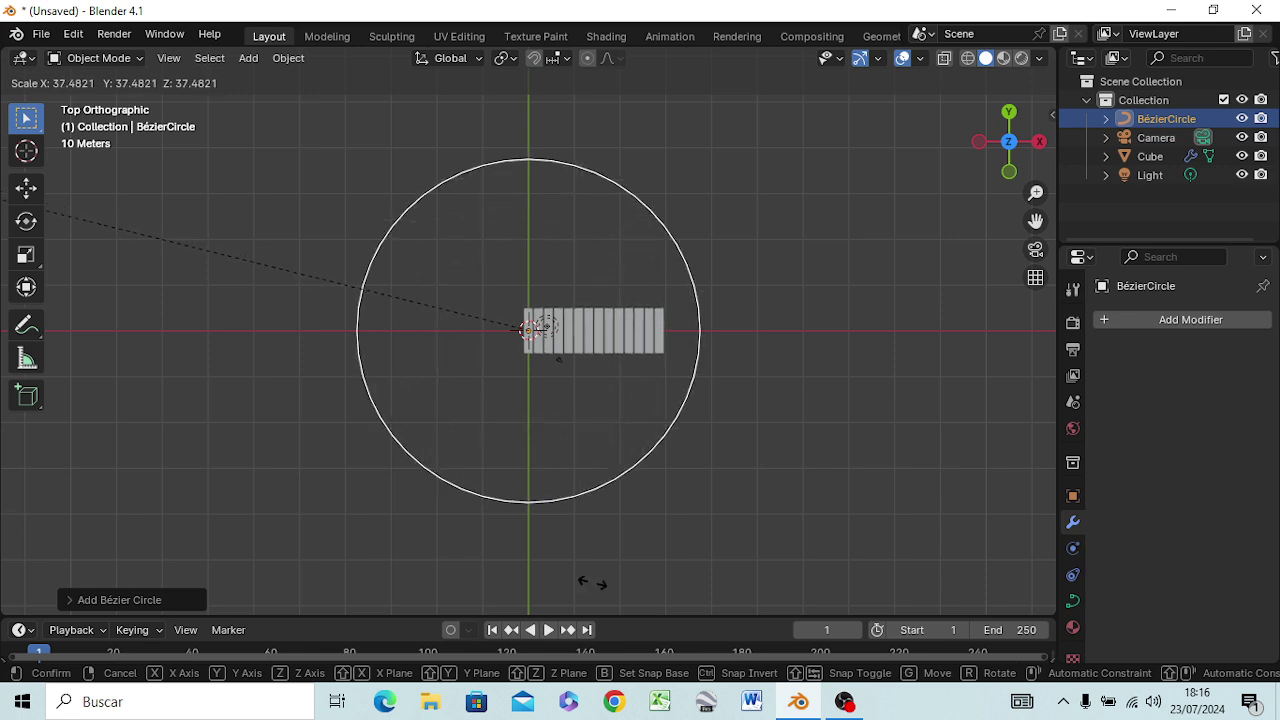
click(740, 245)
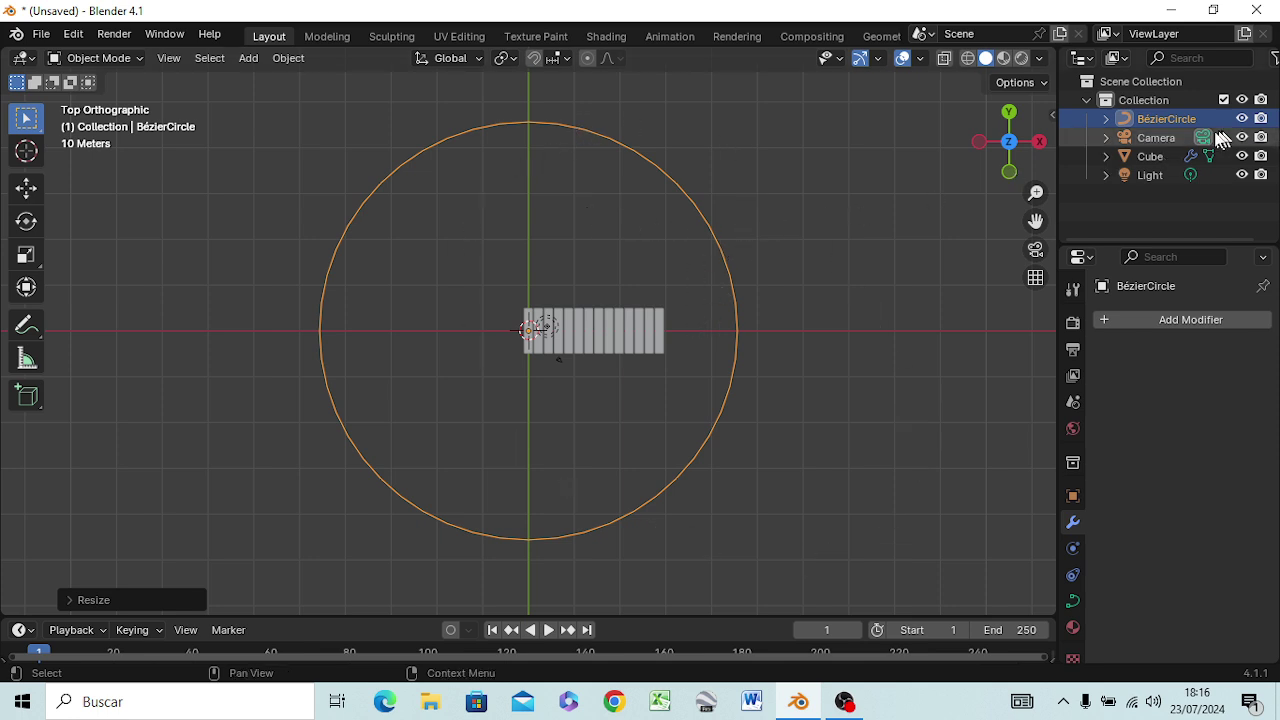
Reselect the Cube and open the Add Modifier search list.
click(1150, 158)
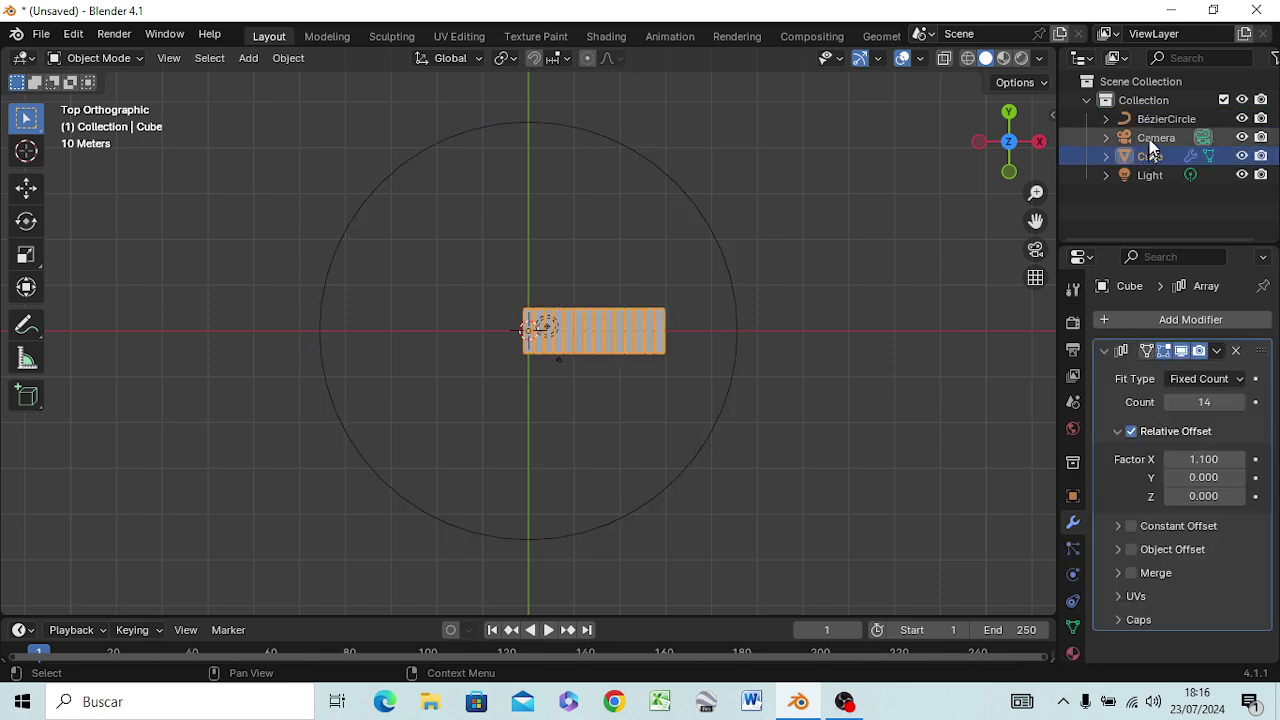
click(1158, 119)
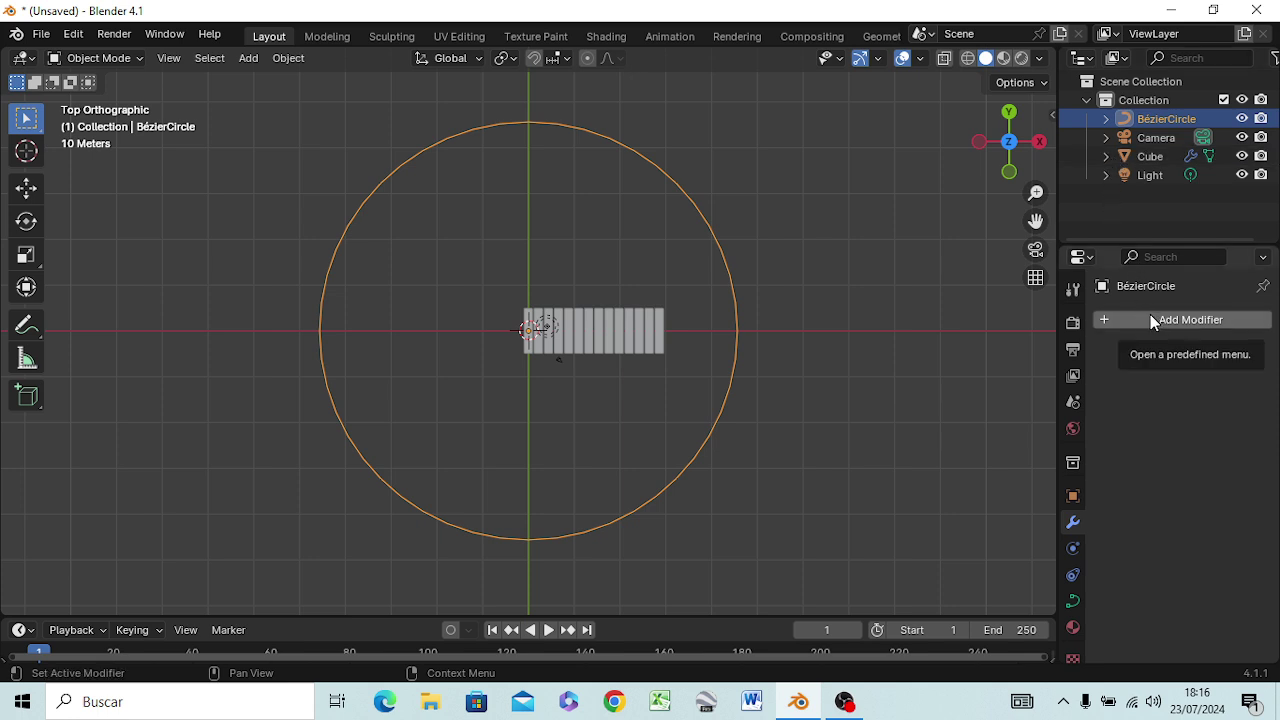
click(605, 337)
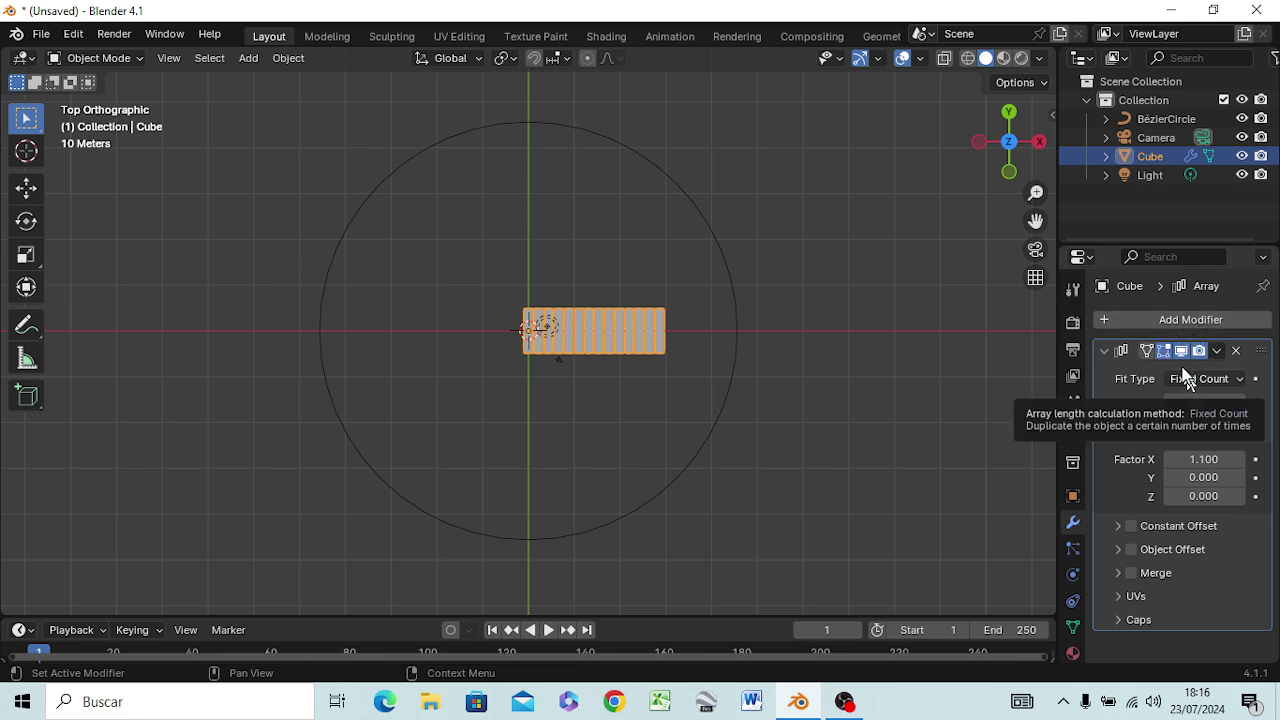
click(1165, 316)
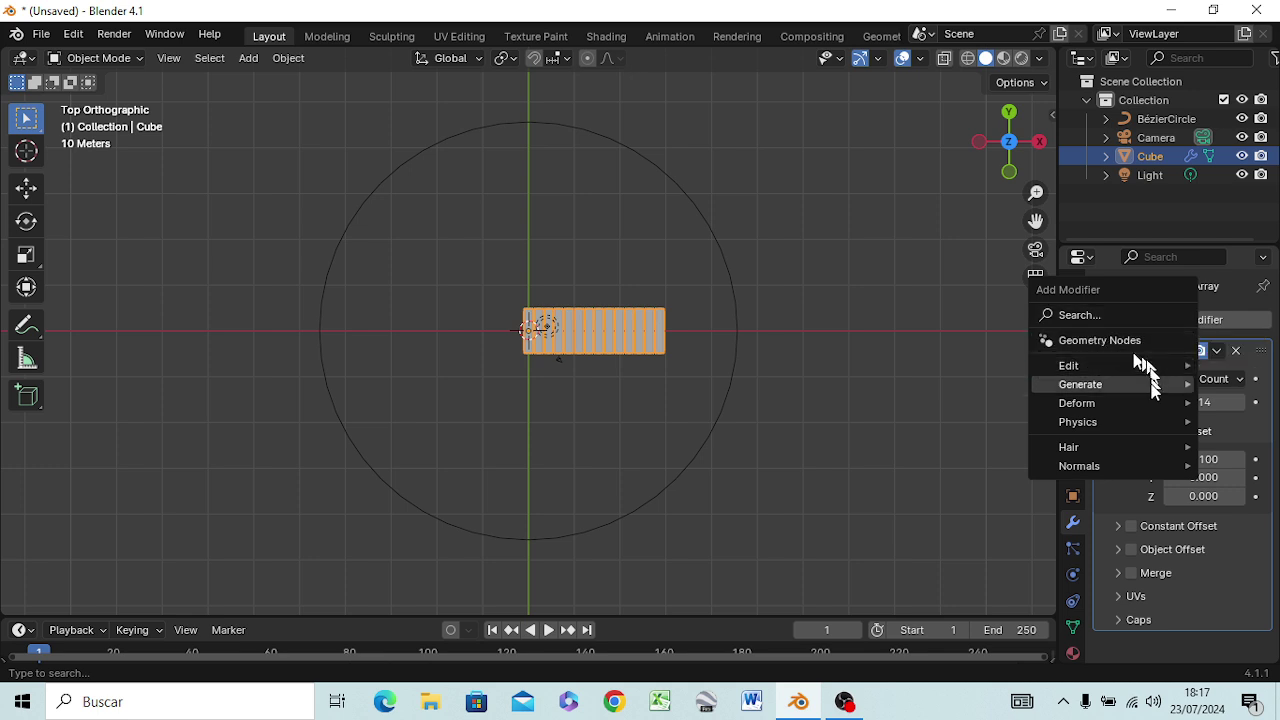
click(1099, 315)
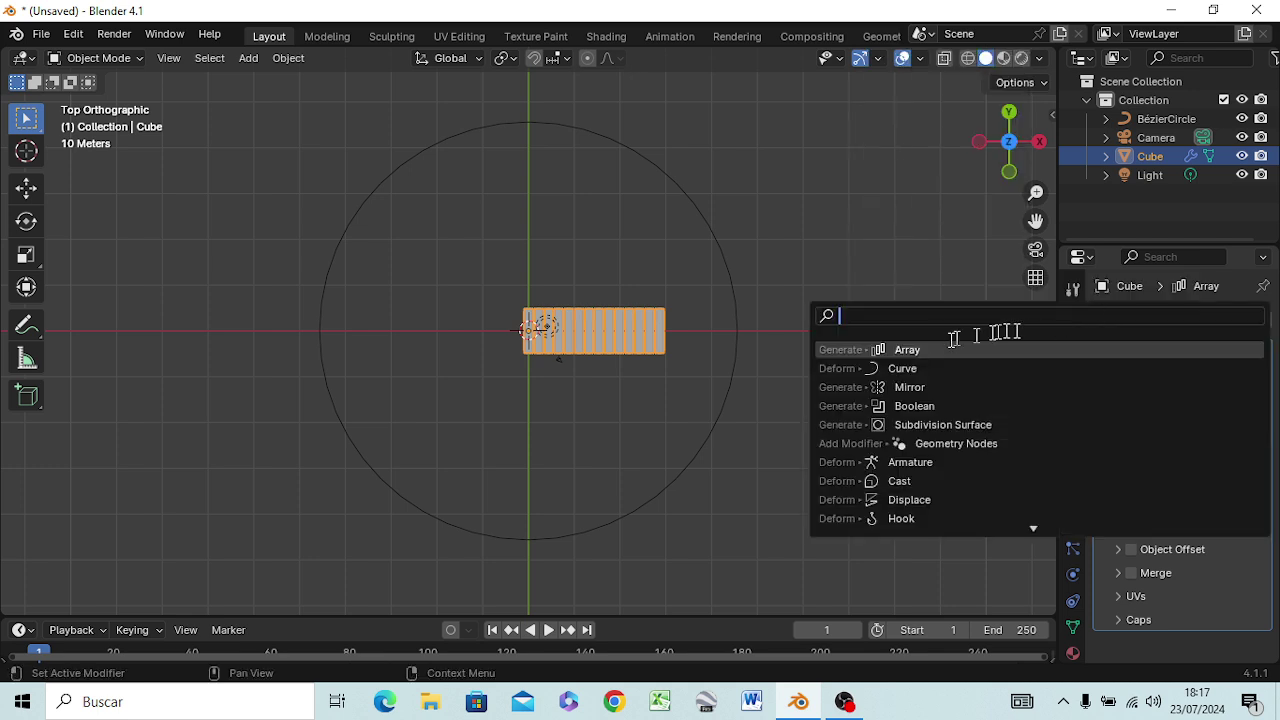
Add a Curve modifier to the Cube with BézierCircle as its Curve Object.
click(906, 369)
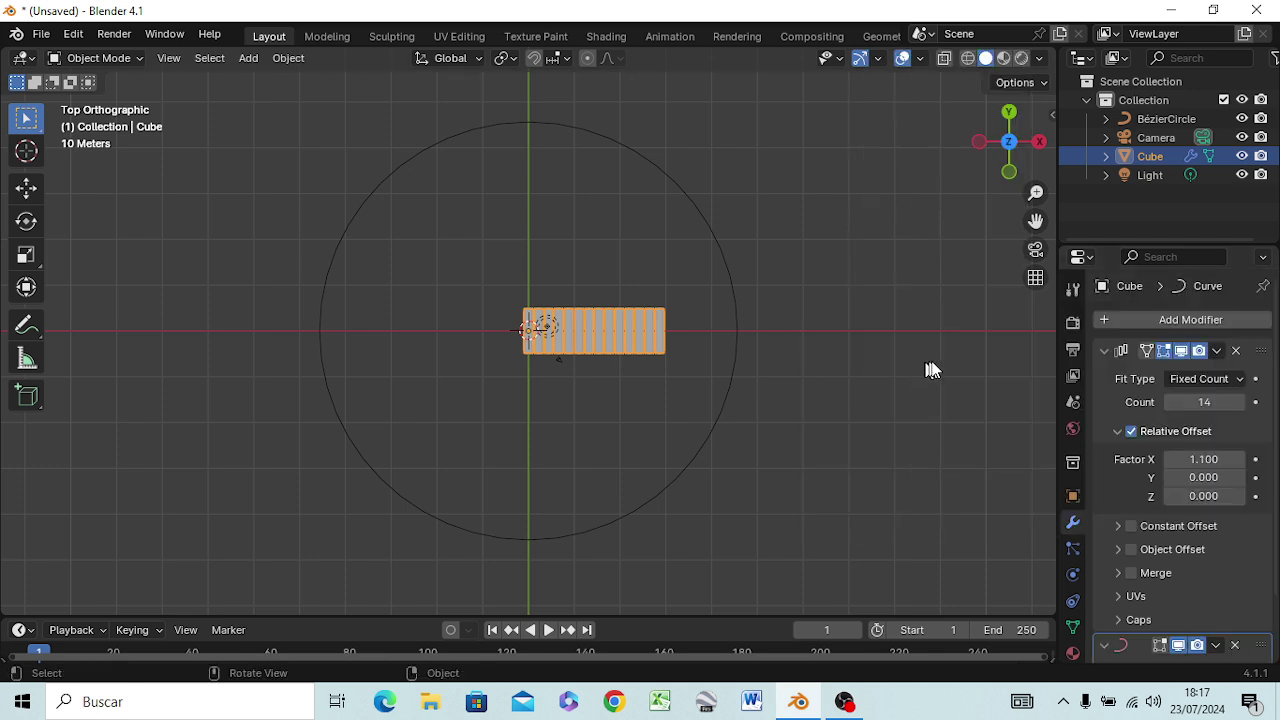
scroll(1248, 473, down, 2)
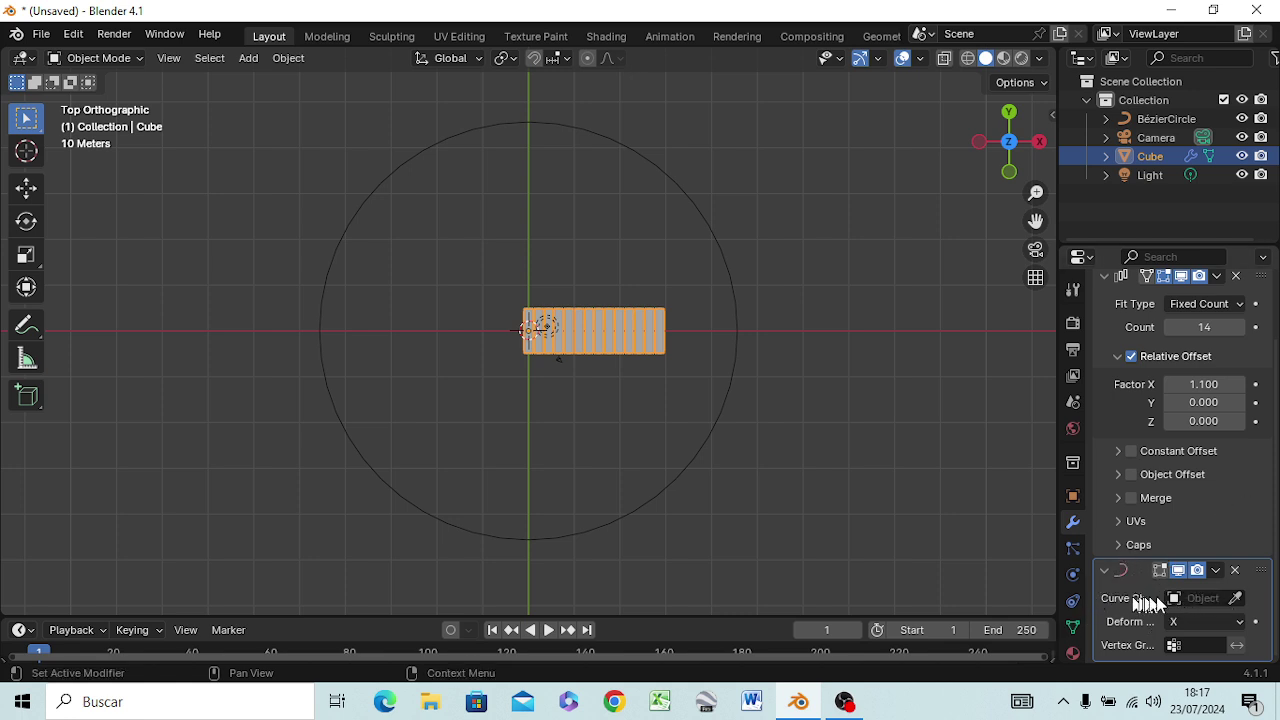
click(1194, 598)
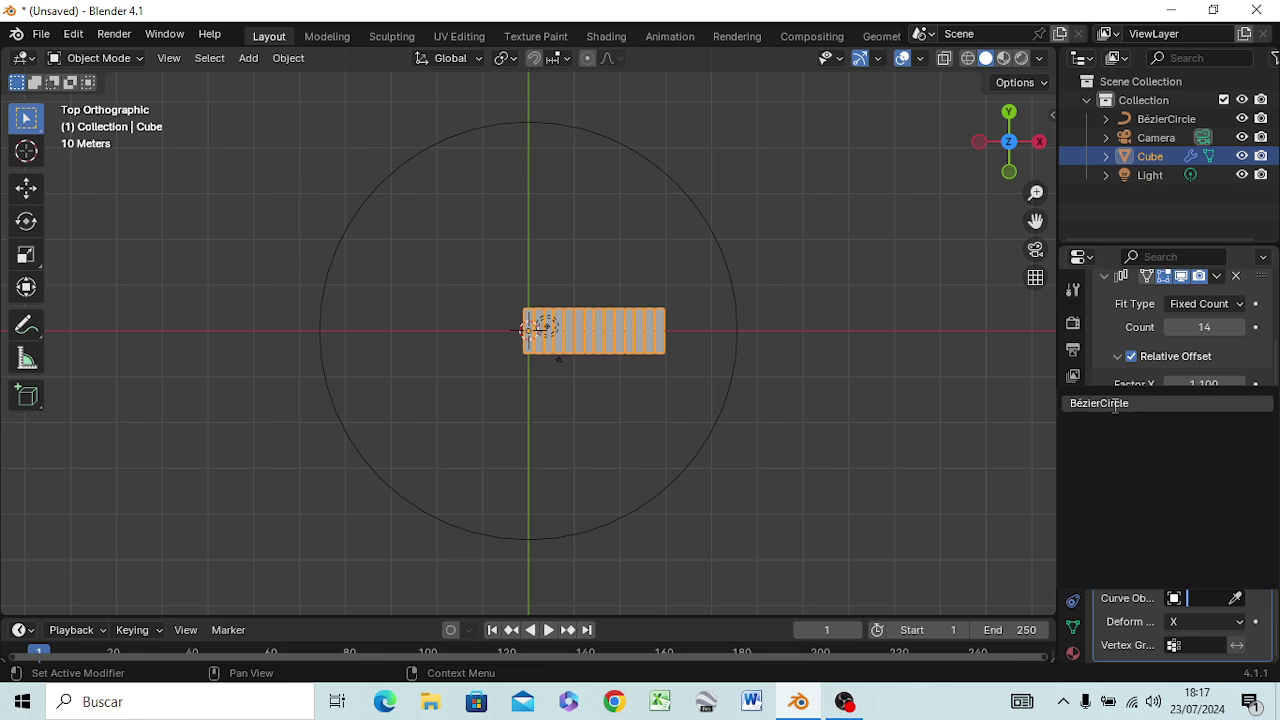
click(1116, 405)
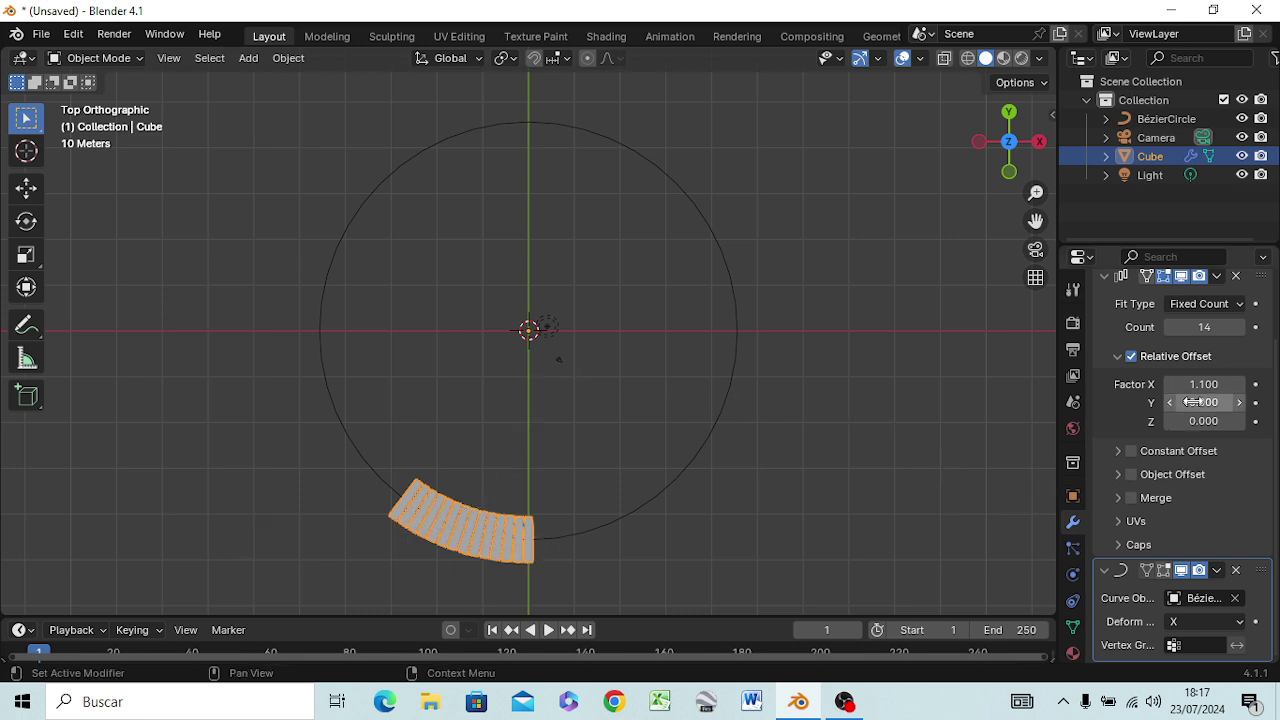
Set the Array Count to 432 and view the closed ring from the front.
scroll(1193, 402, up, 3)
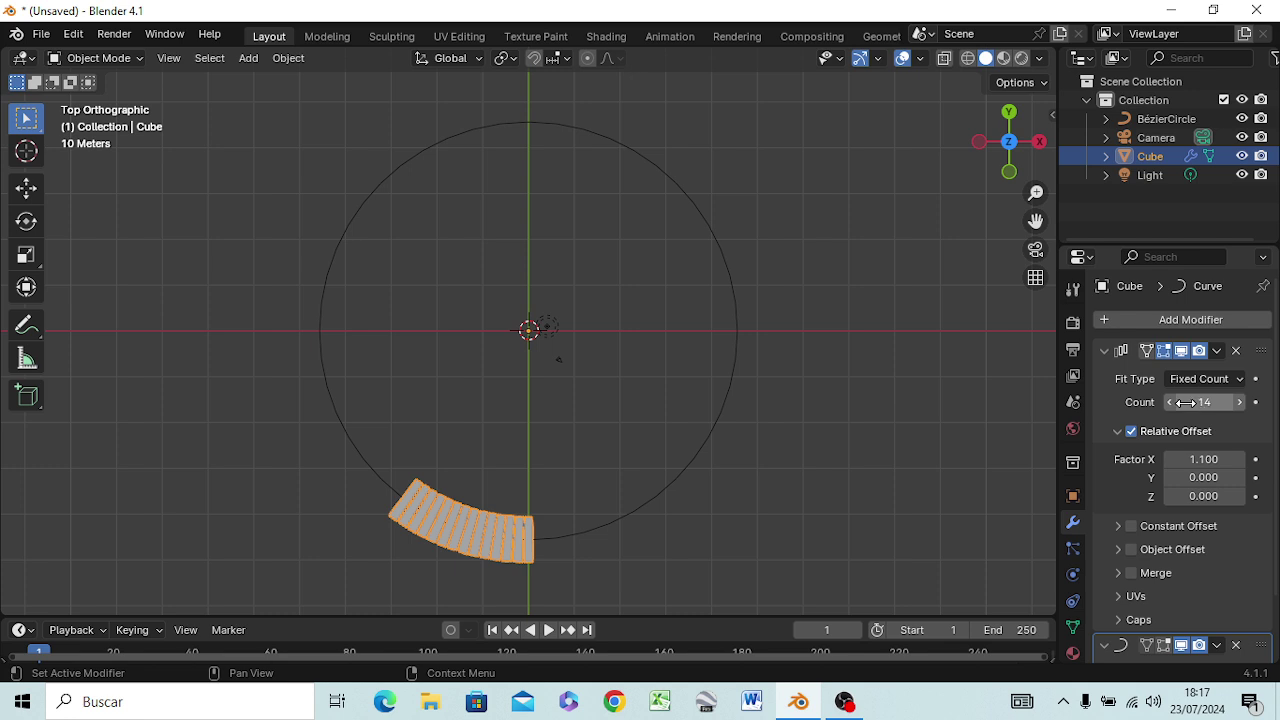
drag(1185, 402, 1250, 402)
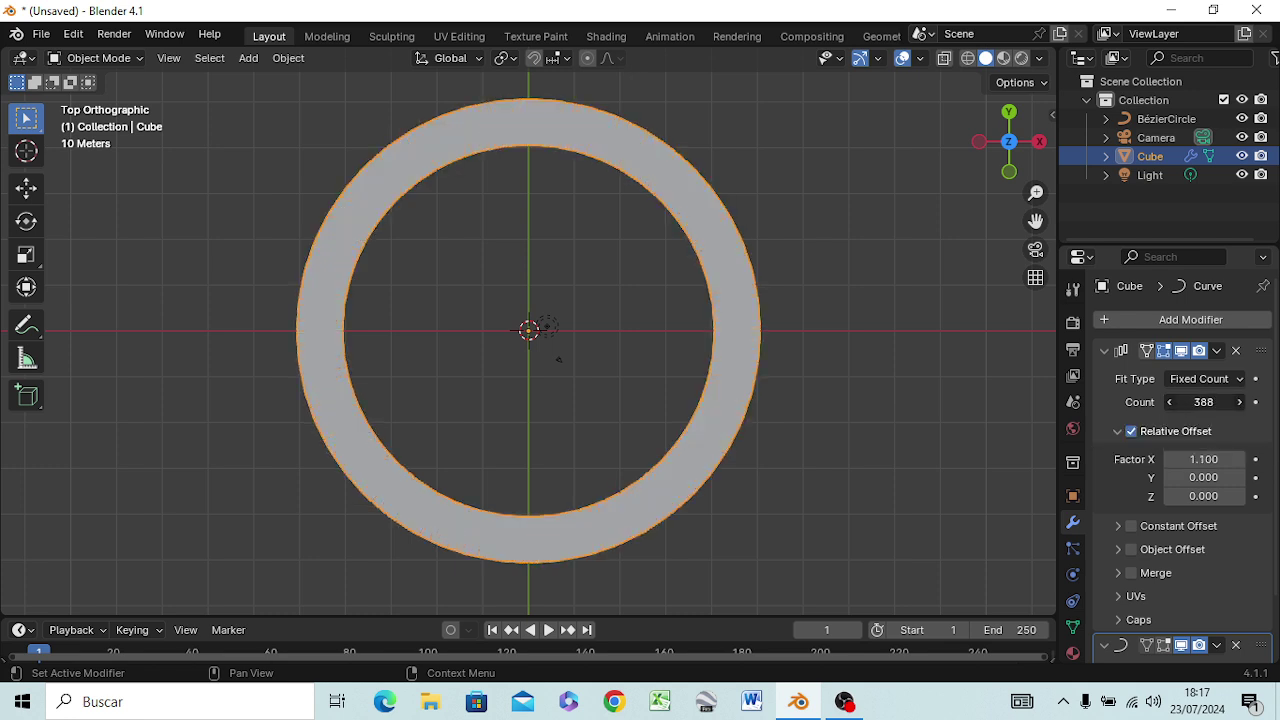
mouse_move(1203, 402)
mouse_down()
mouse_move(1160, 402)
mouse_move(1240, 402)
mouse_move(1195, 402)
mouse_up()
drag(1203, 402, 1163, 403)
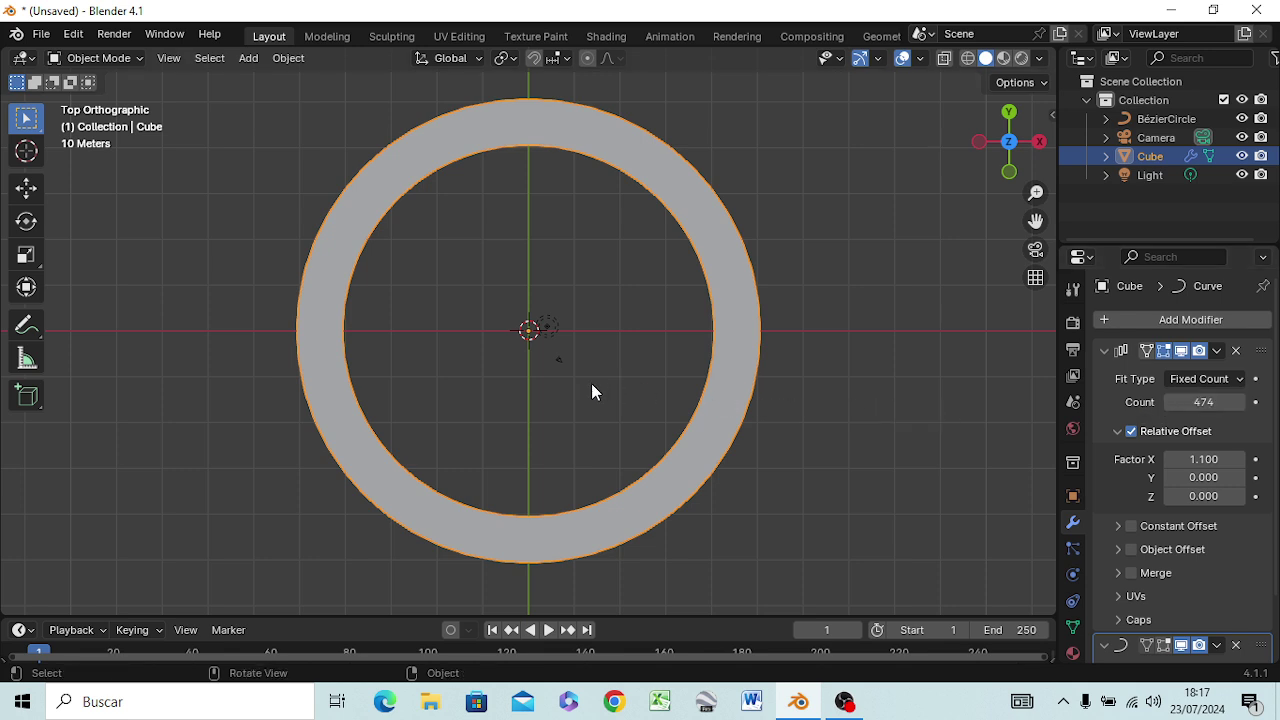
double_click(1205, 403)
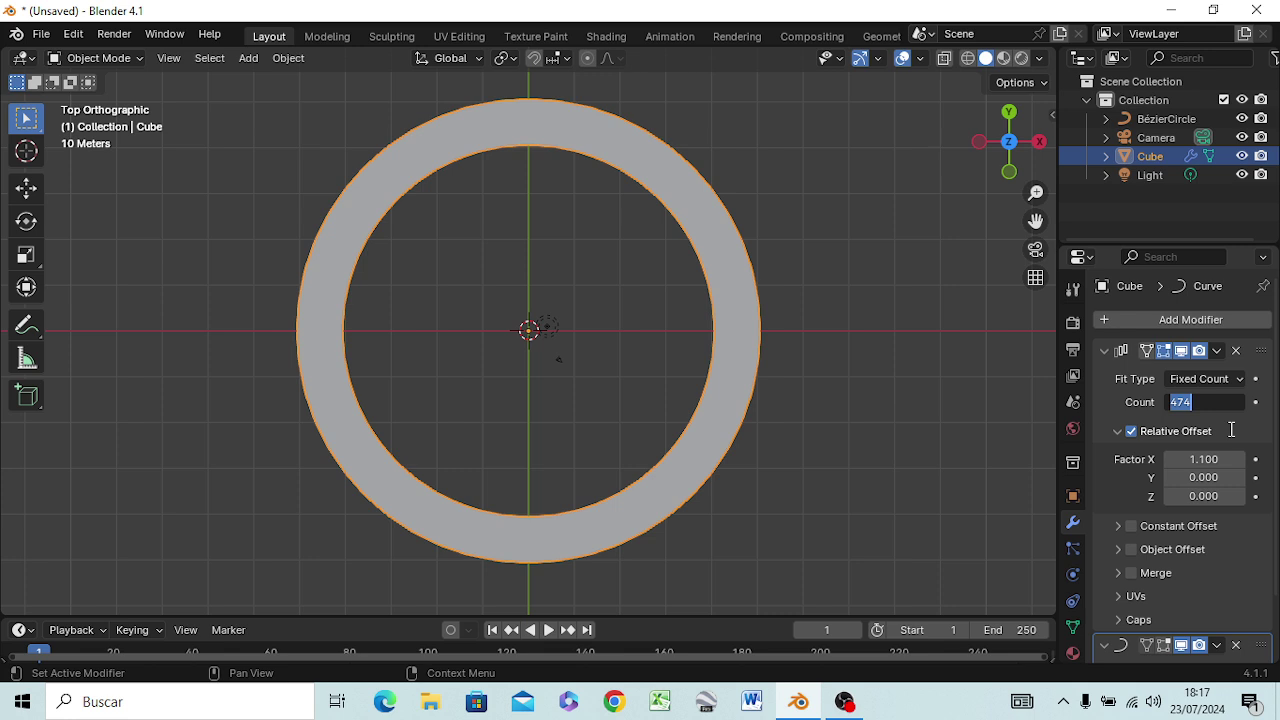
text(432)
key(Return)
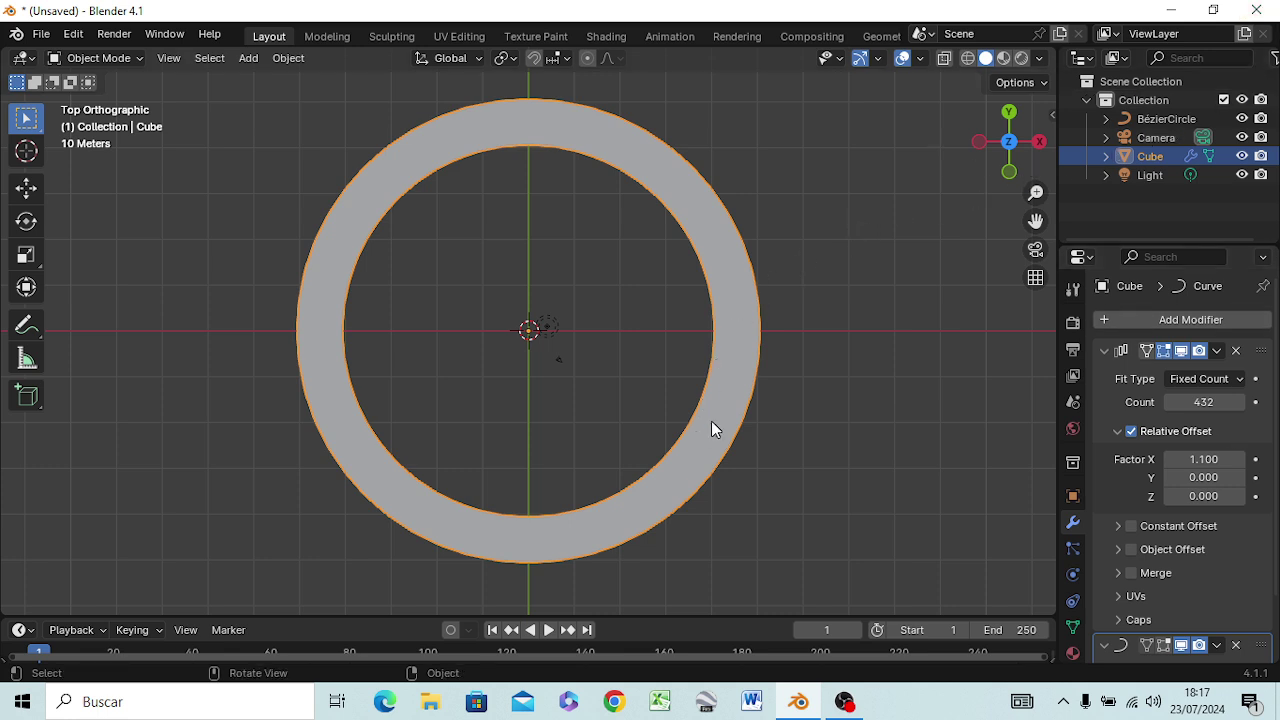
key(KP_1)
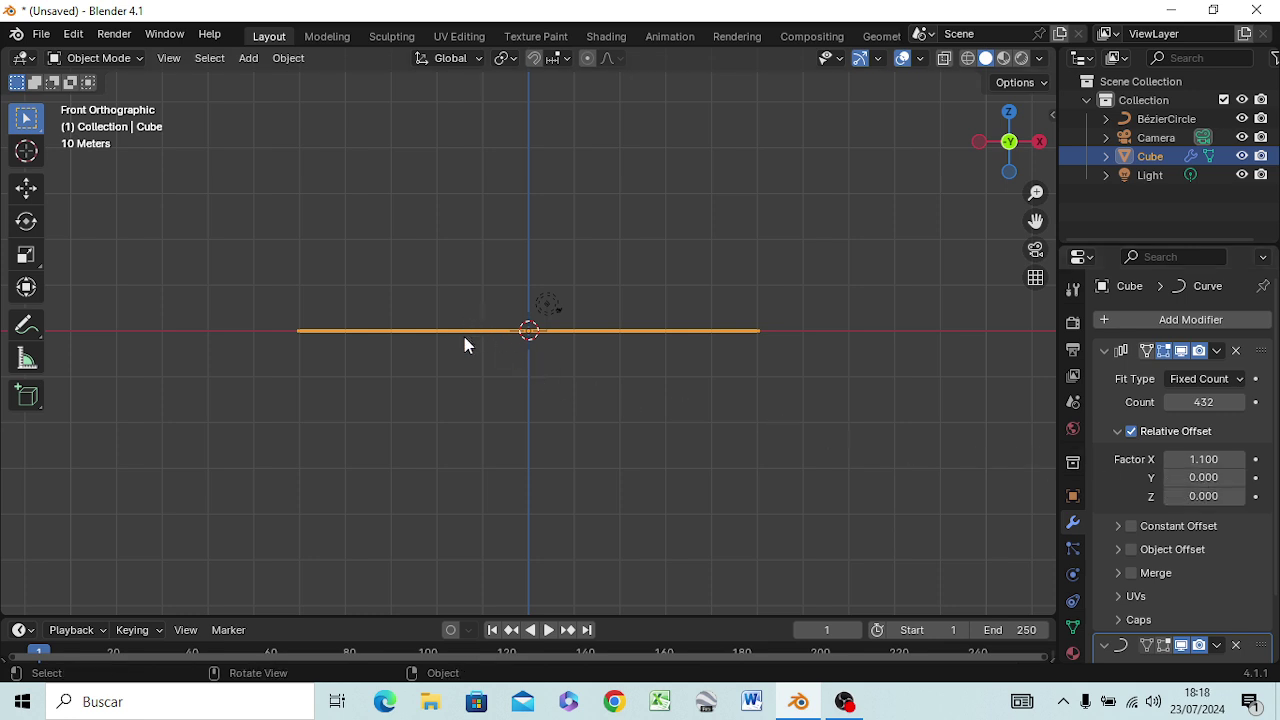
Set the Array's Relative Offset Z to 0.600, lifting the ring into a spiral.
key(ctrl+z)
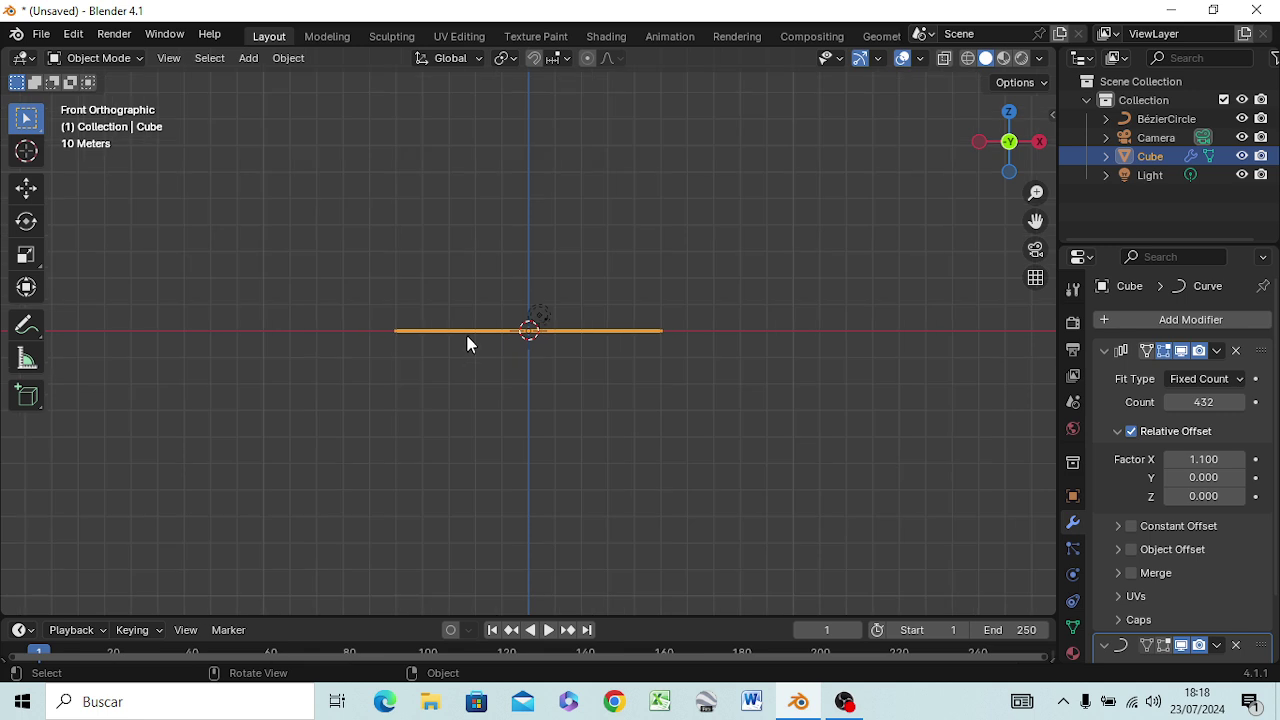
shift+middle_drag(670, 310, 688, 525)
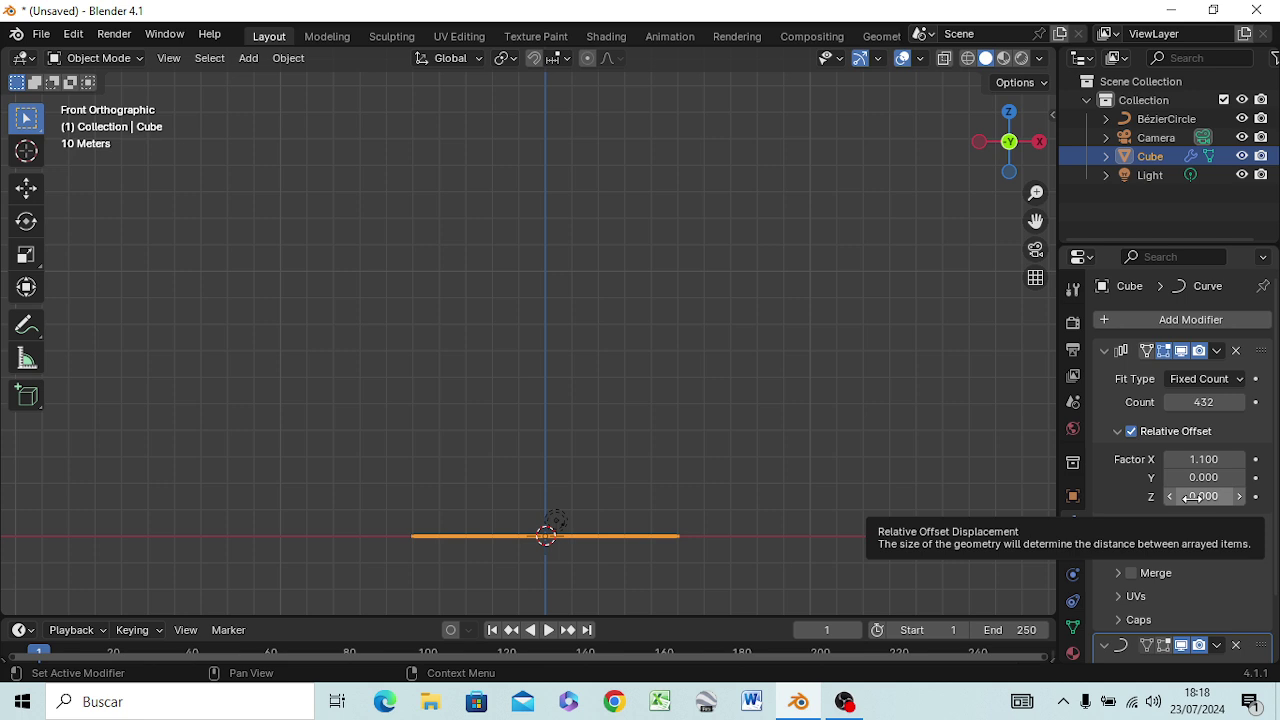
drag(1203, 496, 1235, 496)
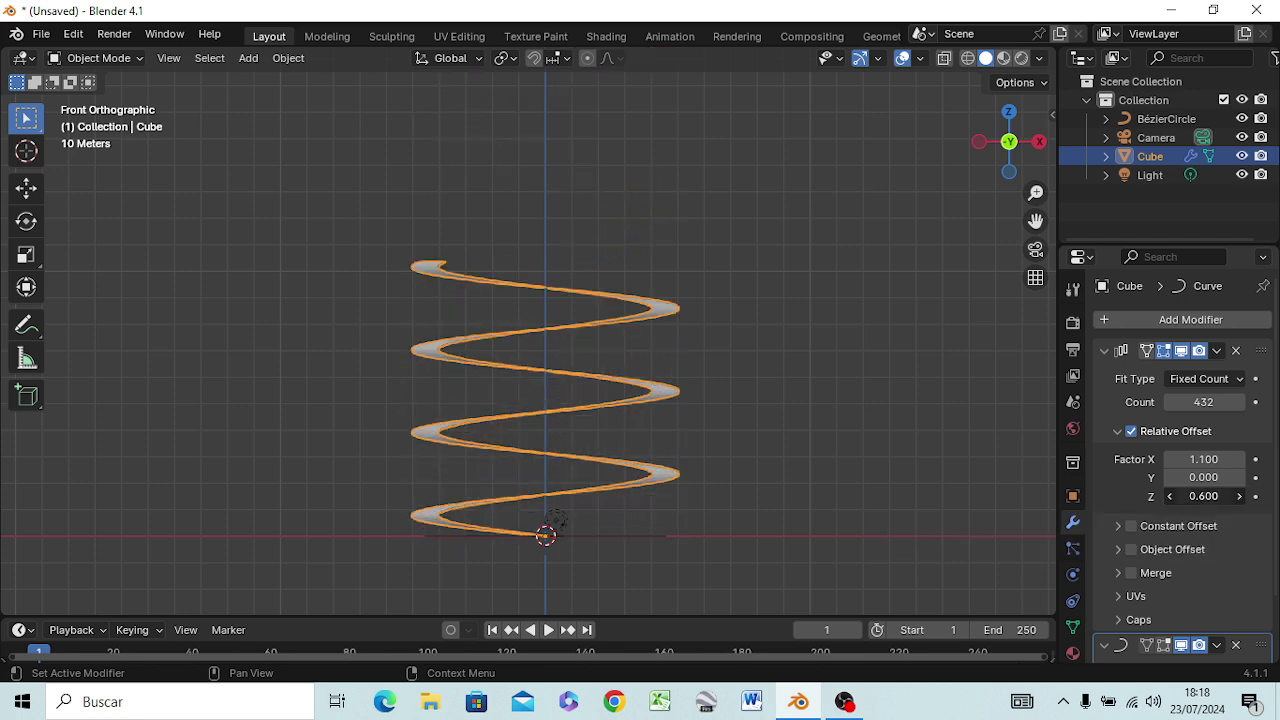
mouse_move(800, 465)
middle_down()
mouse_move(765, 510)
mouse_move(530, 437)
middle_up()
scroll(480, 422, up, 3)
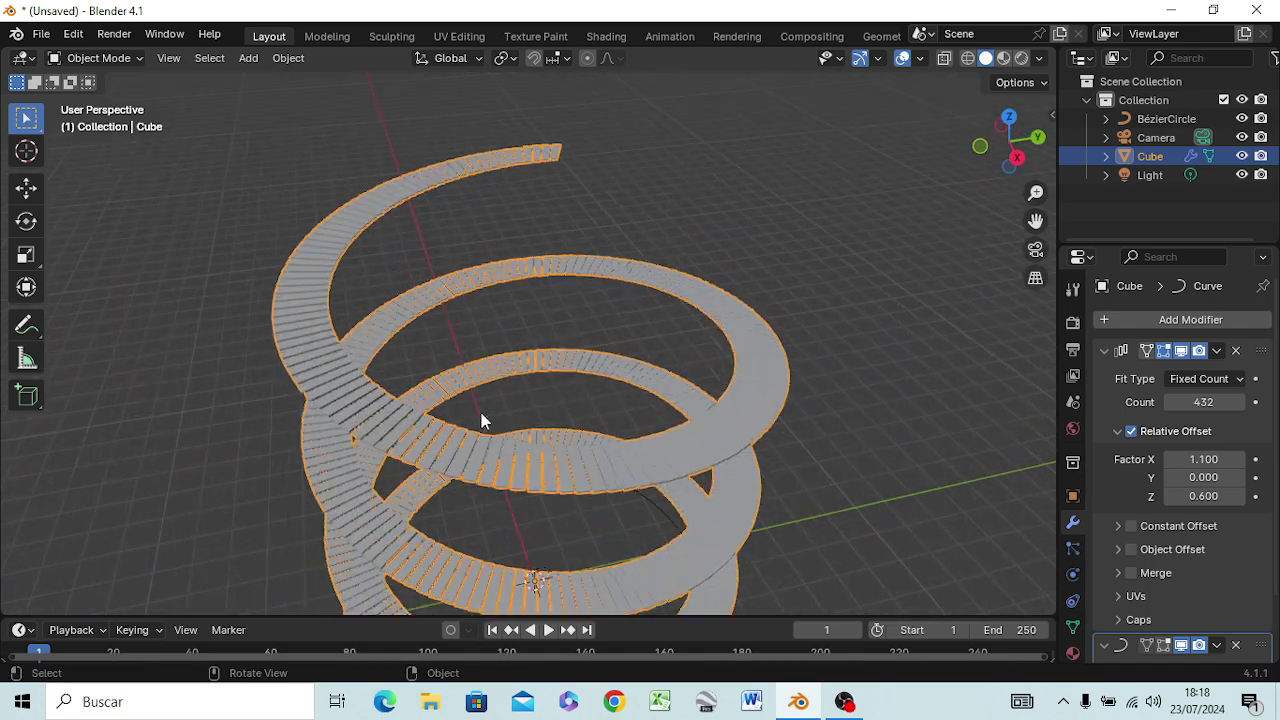
scroll(187, 428, up, 3)
mouse_move(123, 443)
middle_down()
mouse_move(300, 377)
mouse_move(606, 400)
mouse_move(731, 383)
mouse_move(1025, 384)
mouse_move(101, 375)
mouse_move(151, 383)
mouse_move(40, 400)
mouse_move(1041, 409)
mouse_move(58, 411)
mouse_move(56, 400)
middle_up()
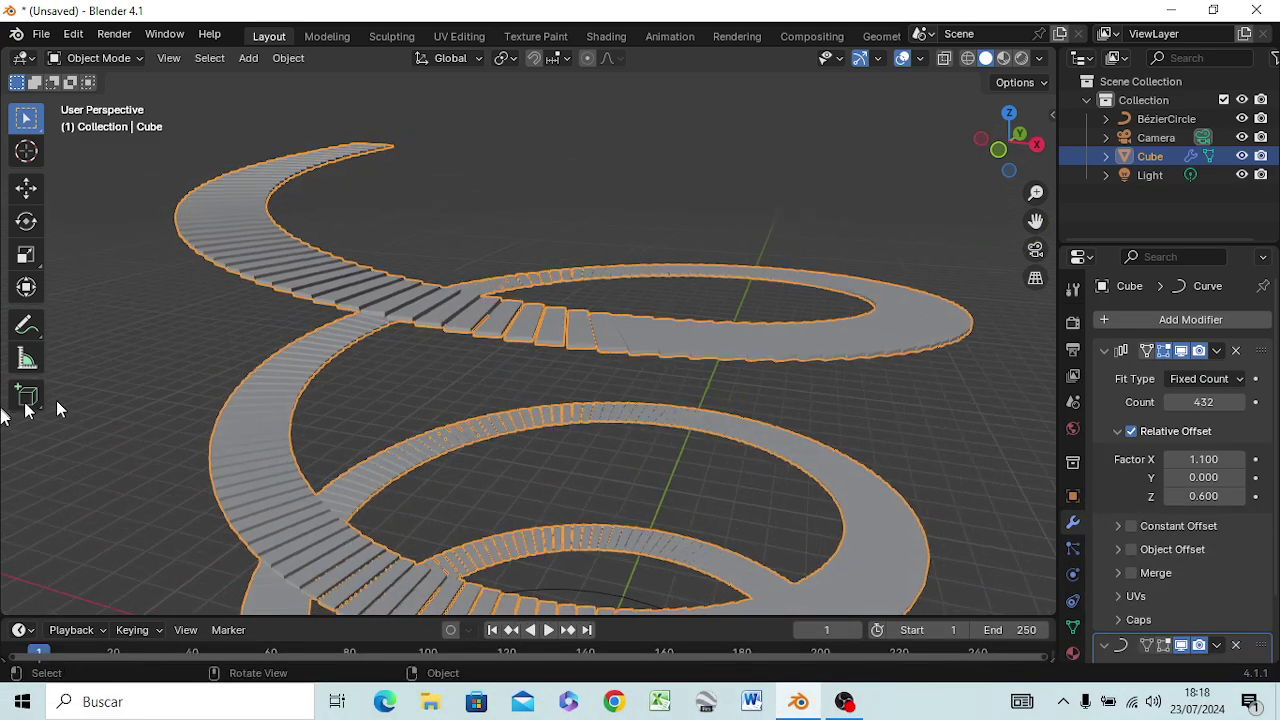
scroll(4, 450, down, 3)
scroll(3, 457, down, 3)
scroll(3, 462, down, 2)
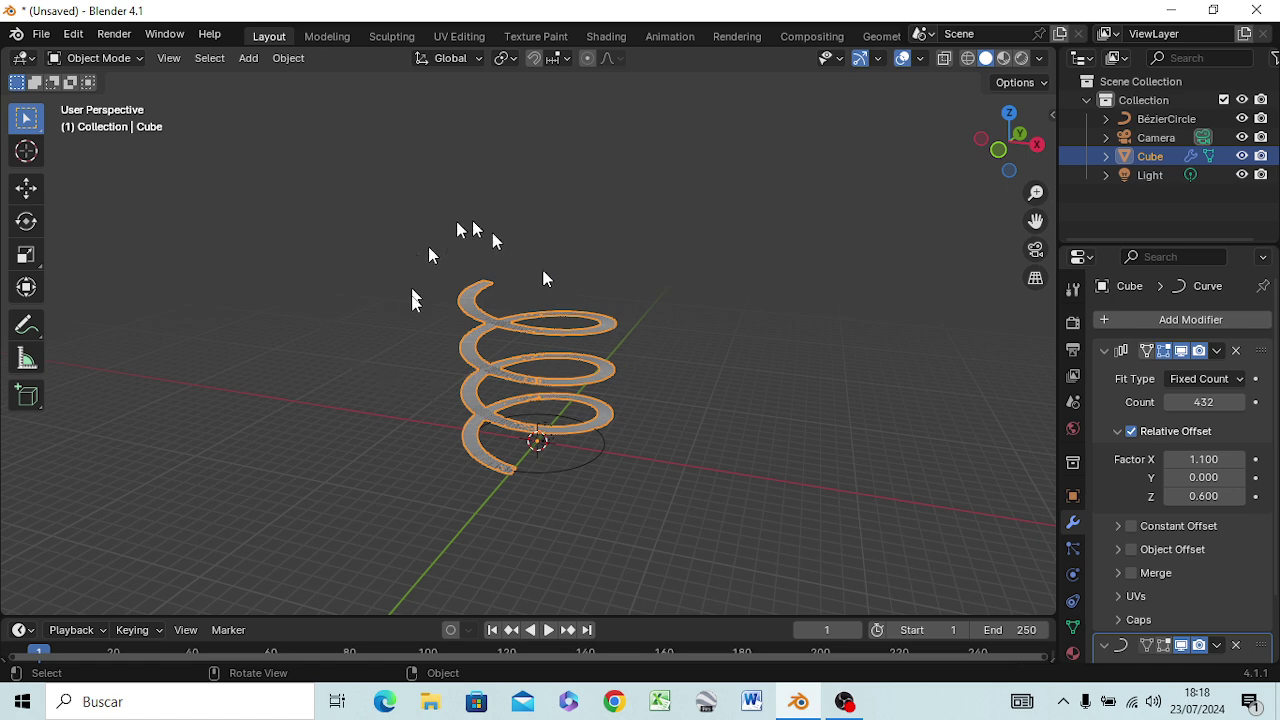
scroll(506, 413, up, 2)
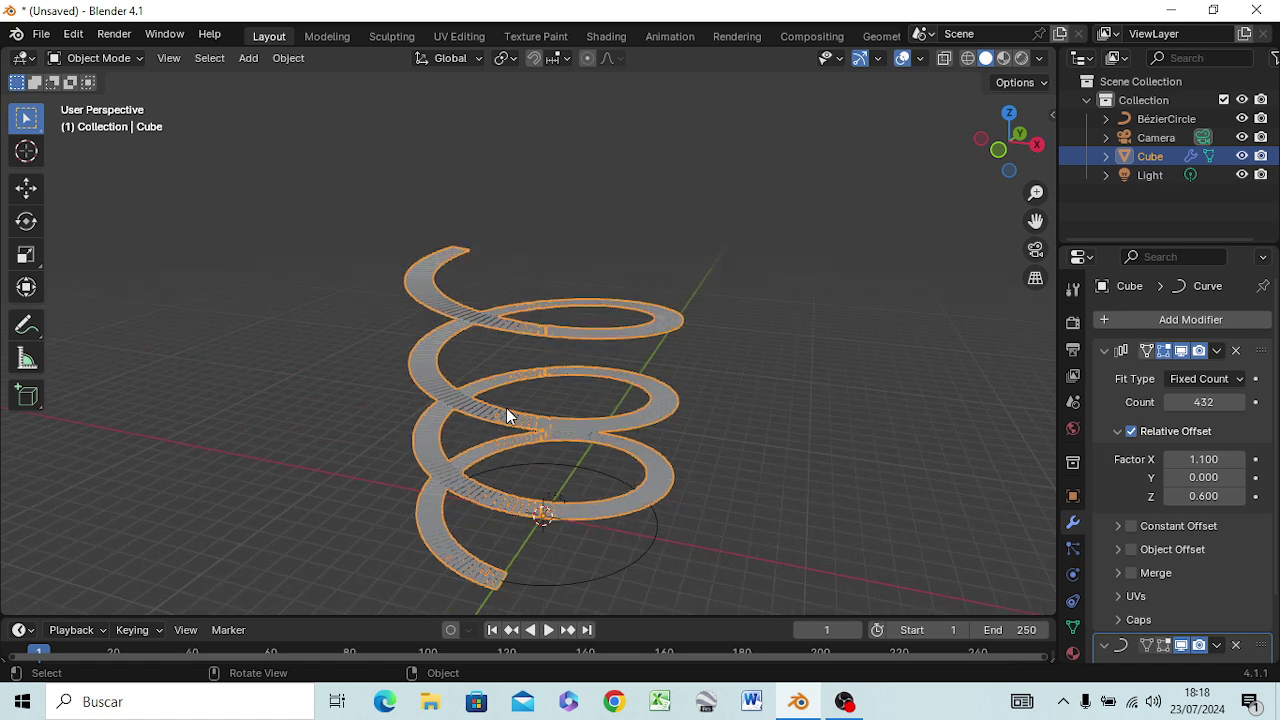
scroll(506, 413, up, 3)
scroll(506, 408, up, 4)
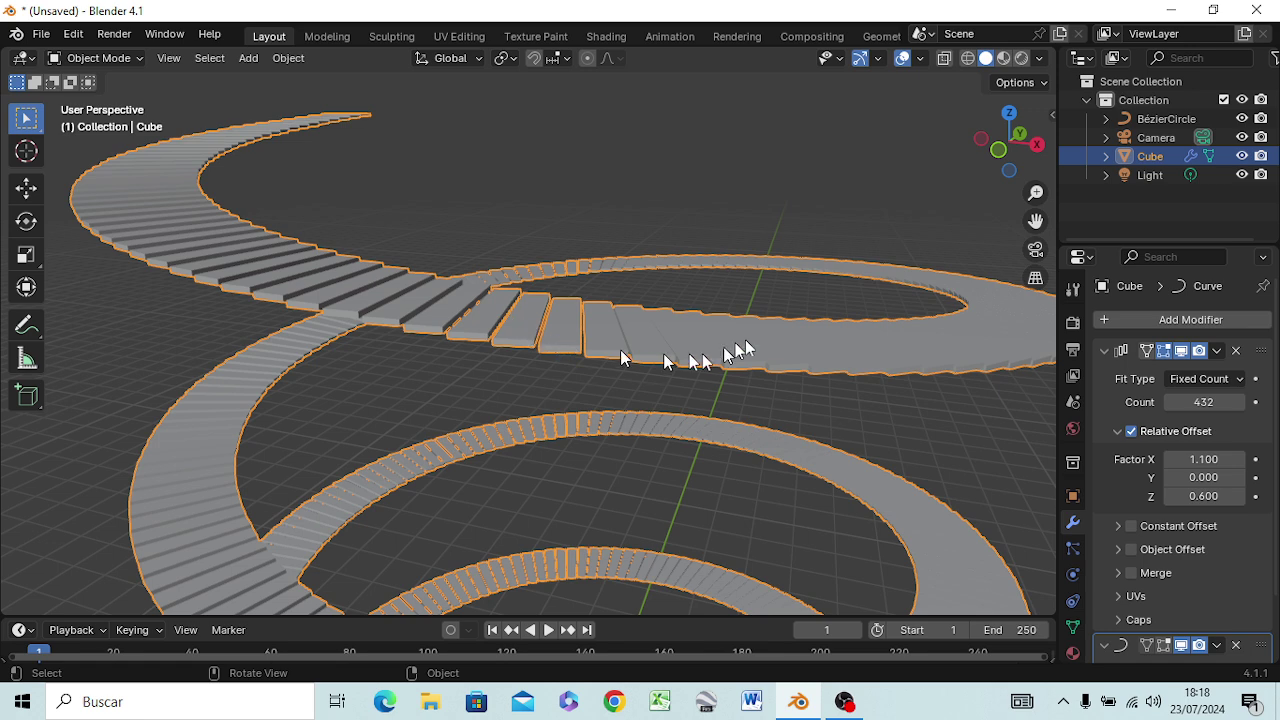
scroll(587, 410, down, 5)
scroll(600, 420, down, 3)
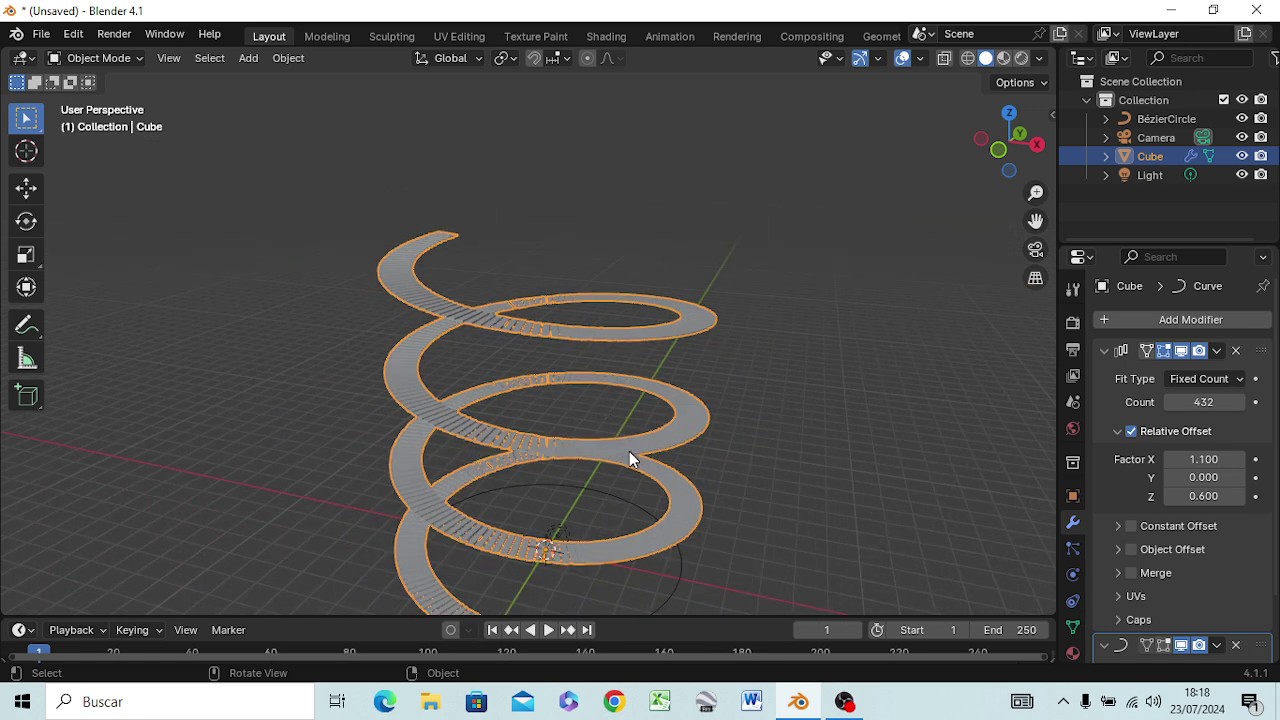
scroll(629, 457, down, 2)
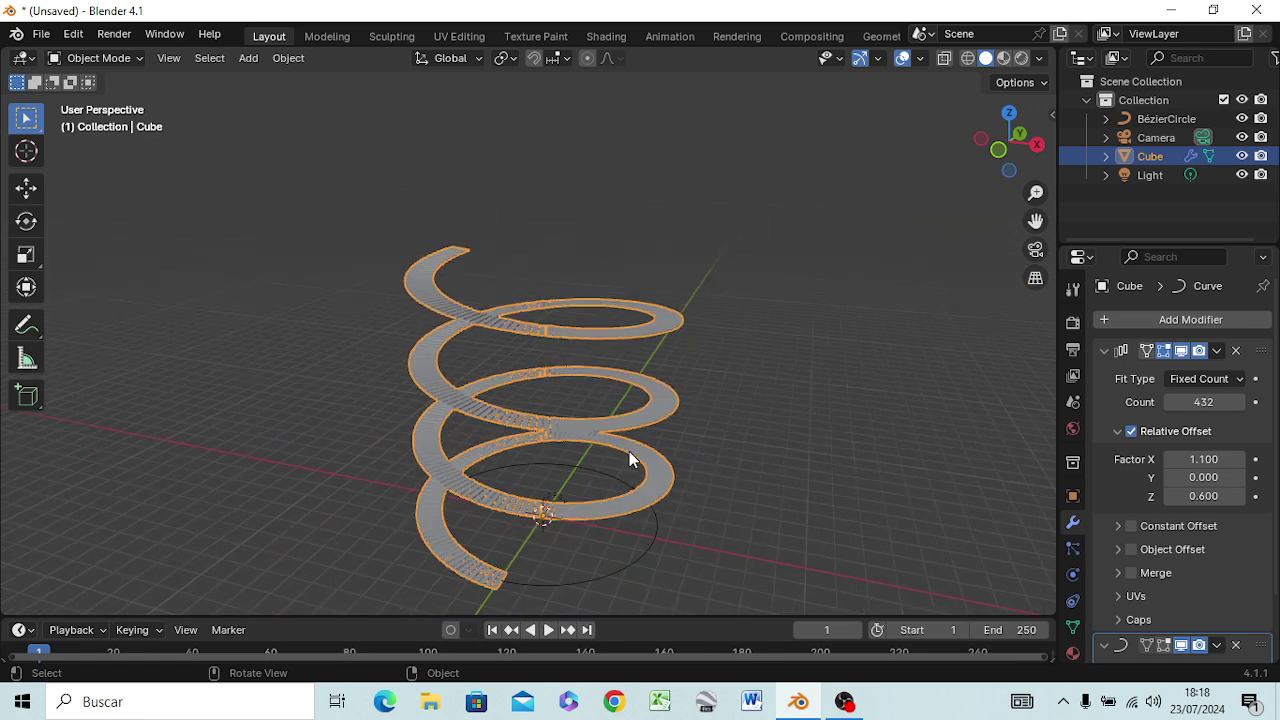
click(629, 567)
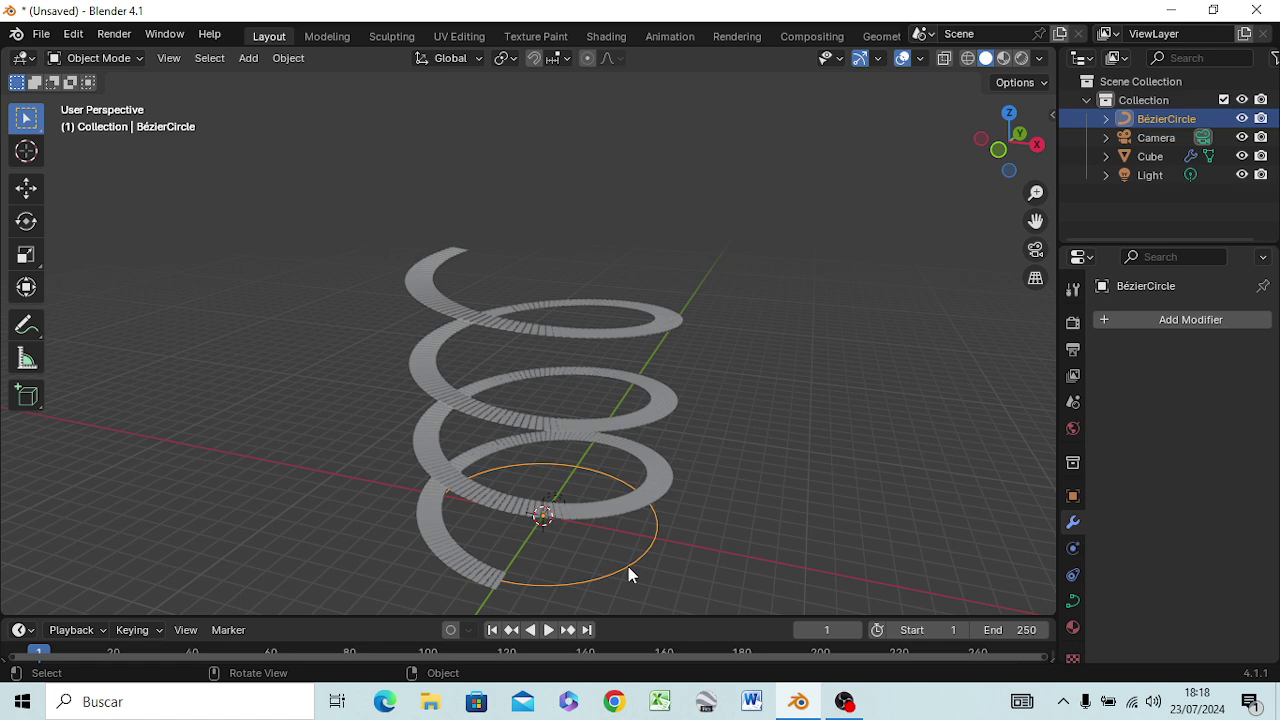
Scale the BézierCircle up about 2.44, then about 1.1 more in front view.
key(s)
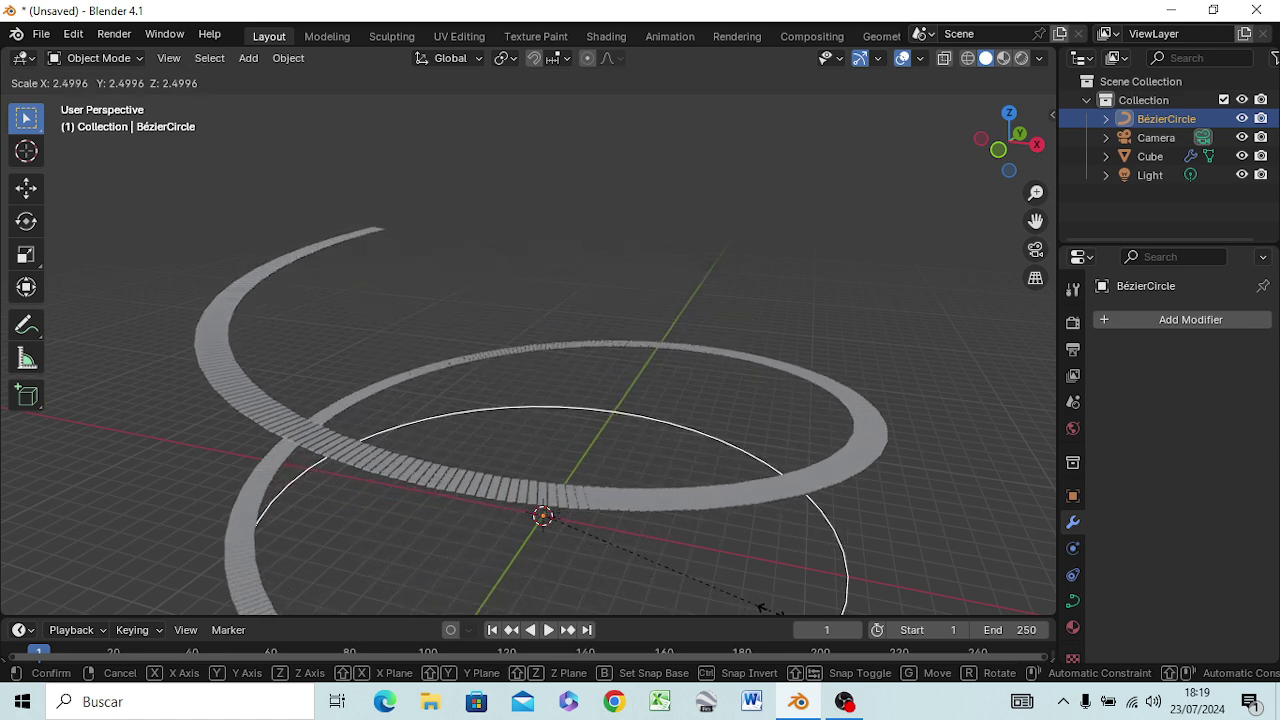
click(763, 606)
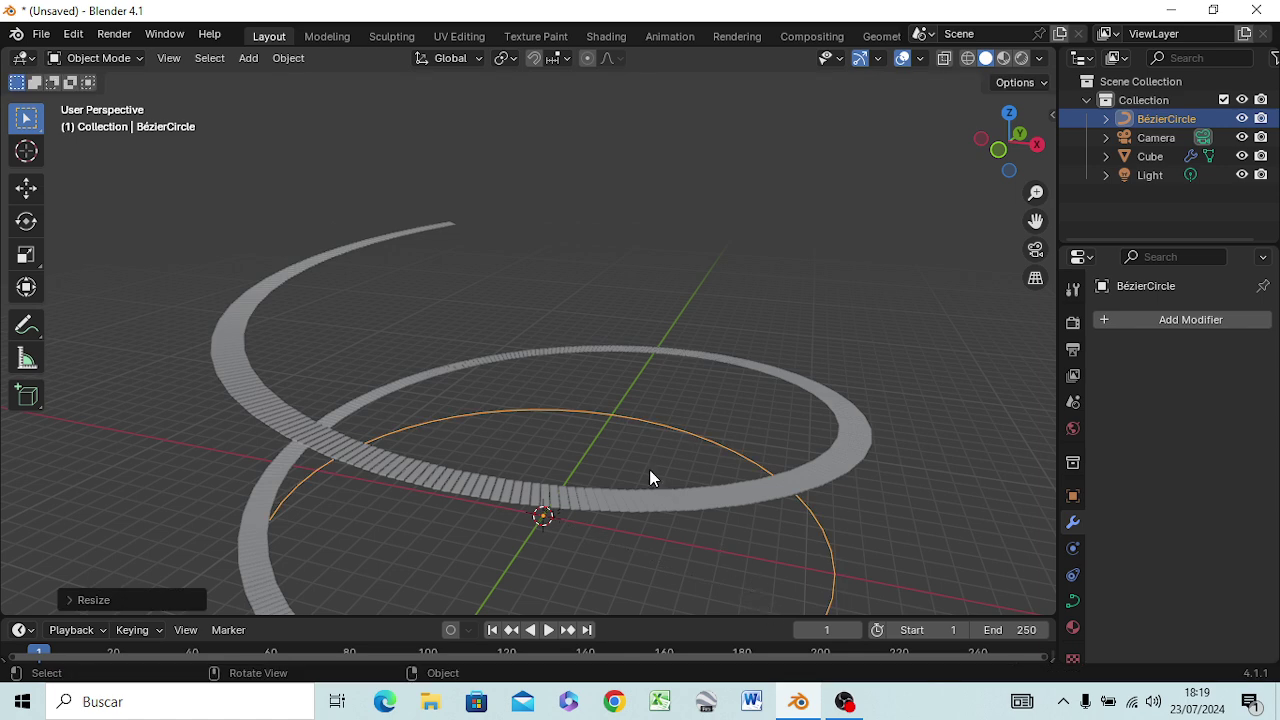
key(KP_1)
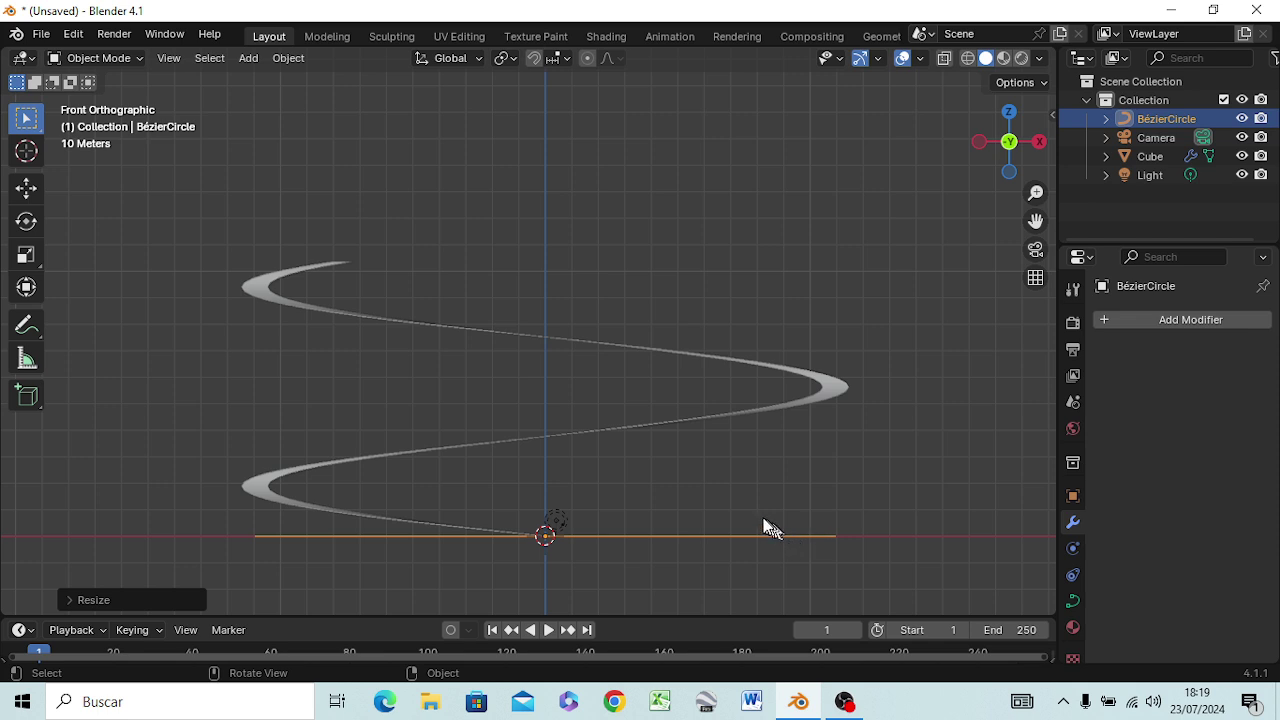
key(s)
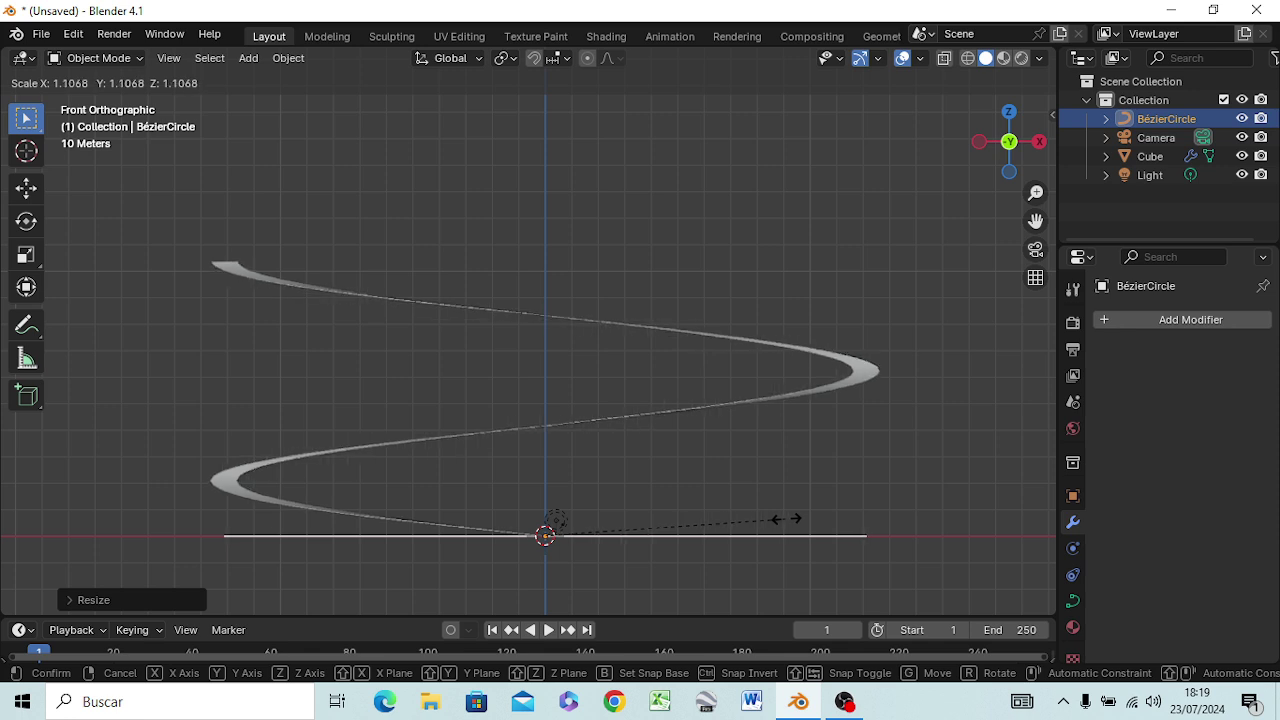
click(786, 518)
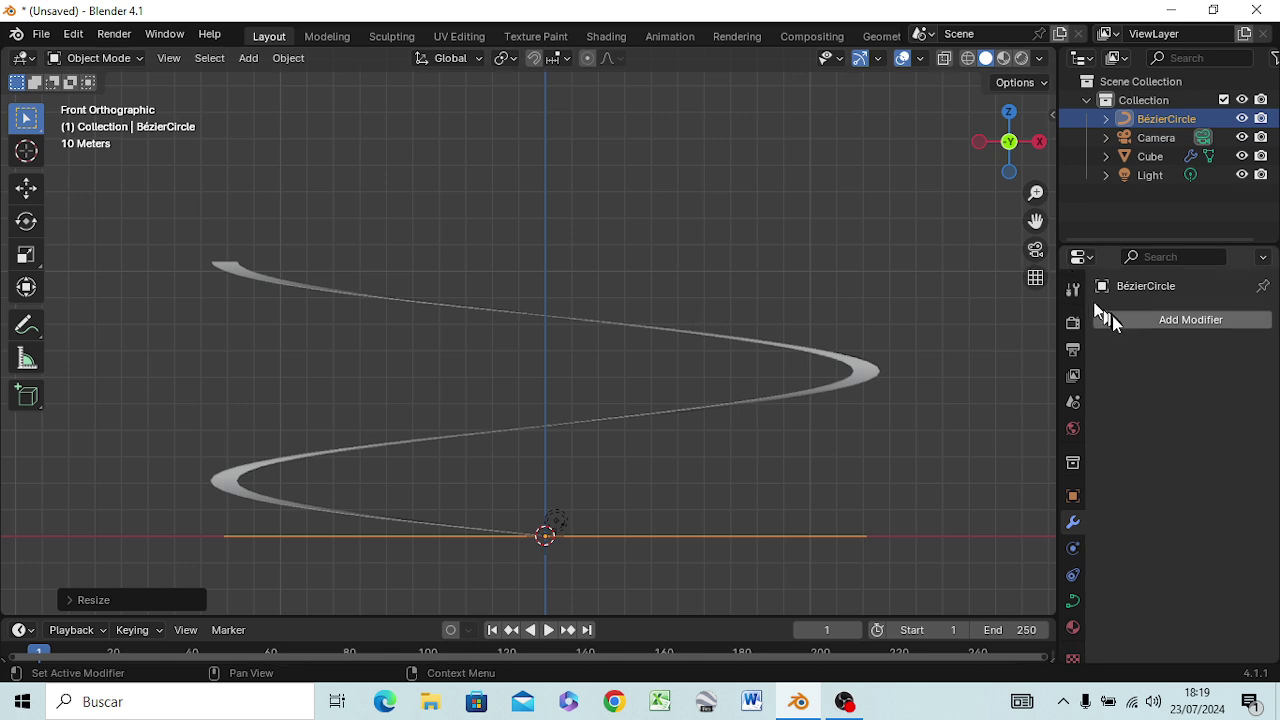
Select the Cube and set its Array Relative Offset Z to 0.700.
click(434, 443)
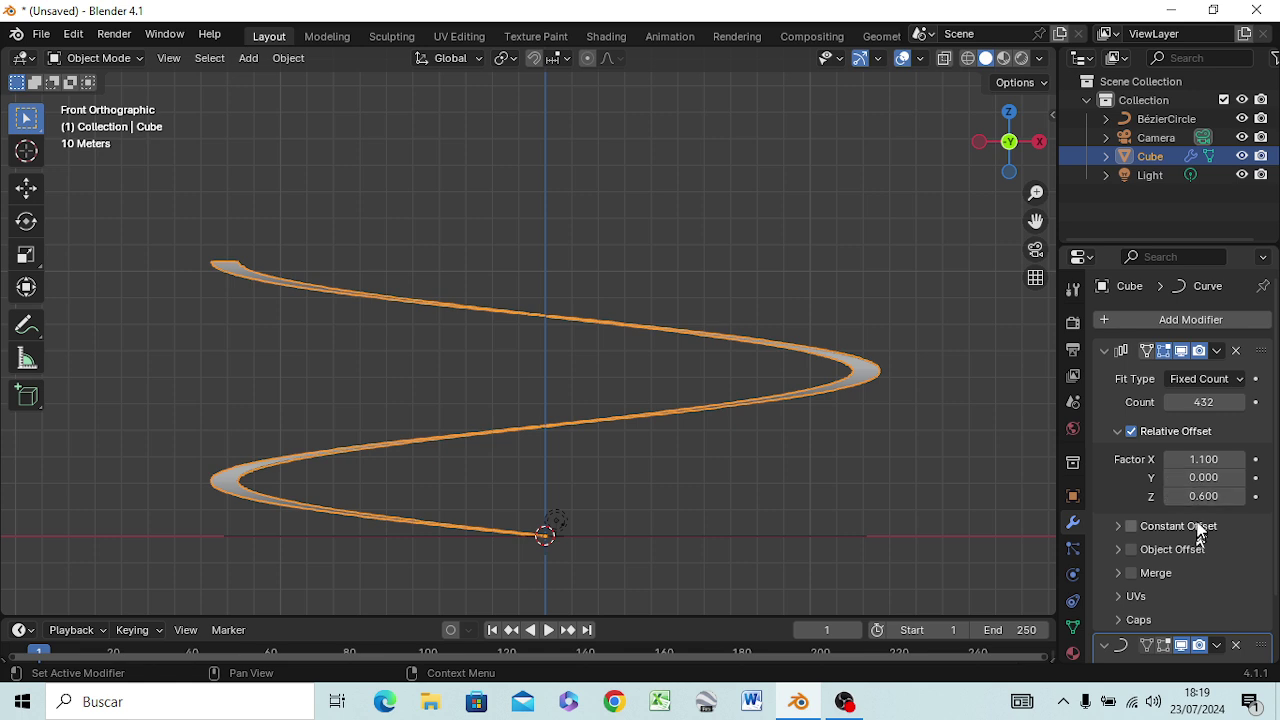
drag(1198, 496, 1145, 496)
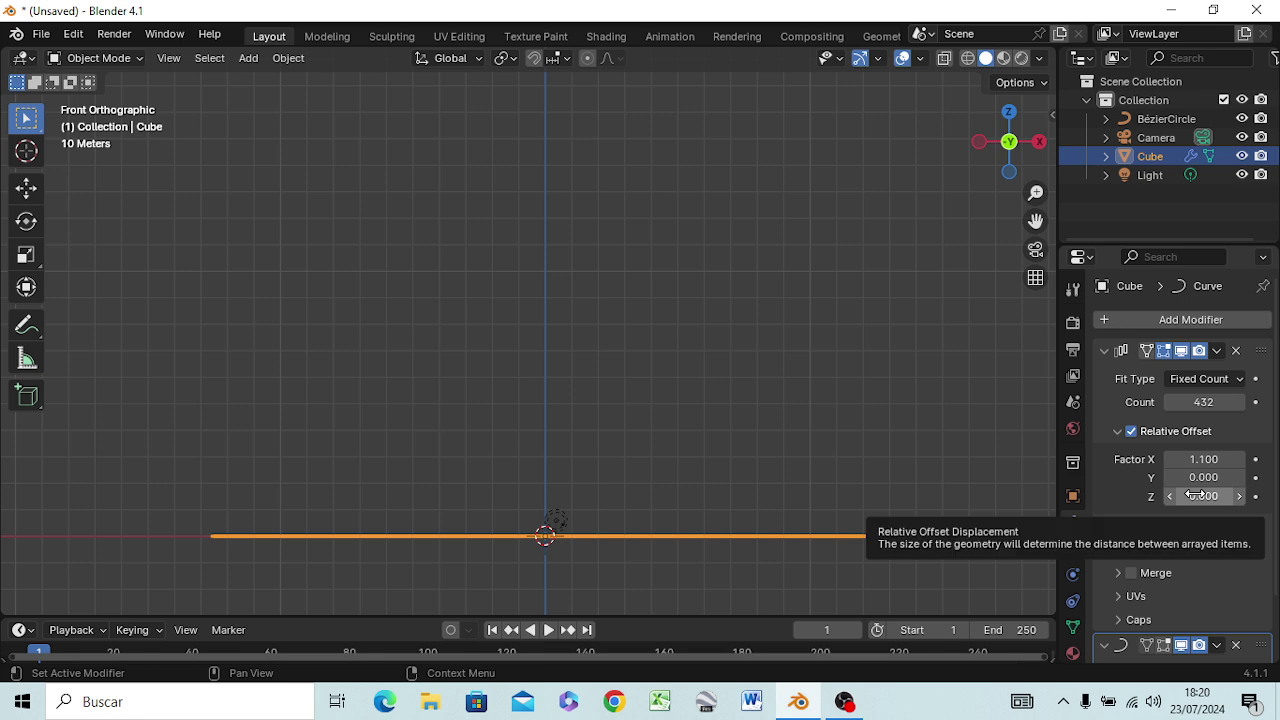
drag(1204, 496, 1204, 496)
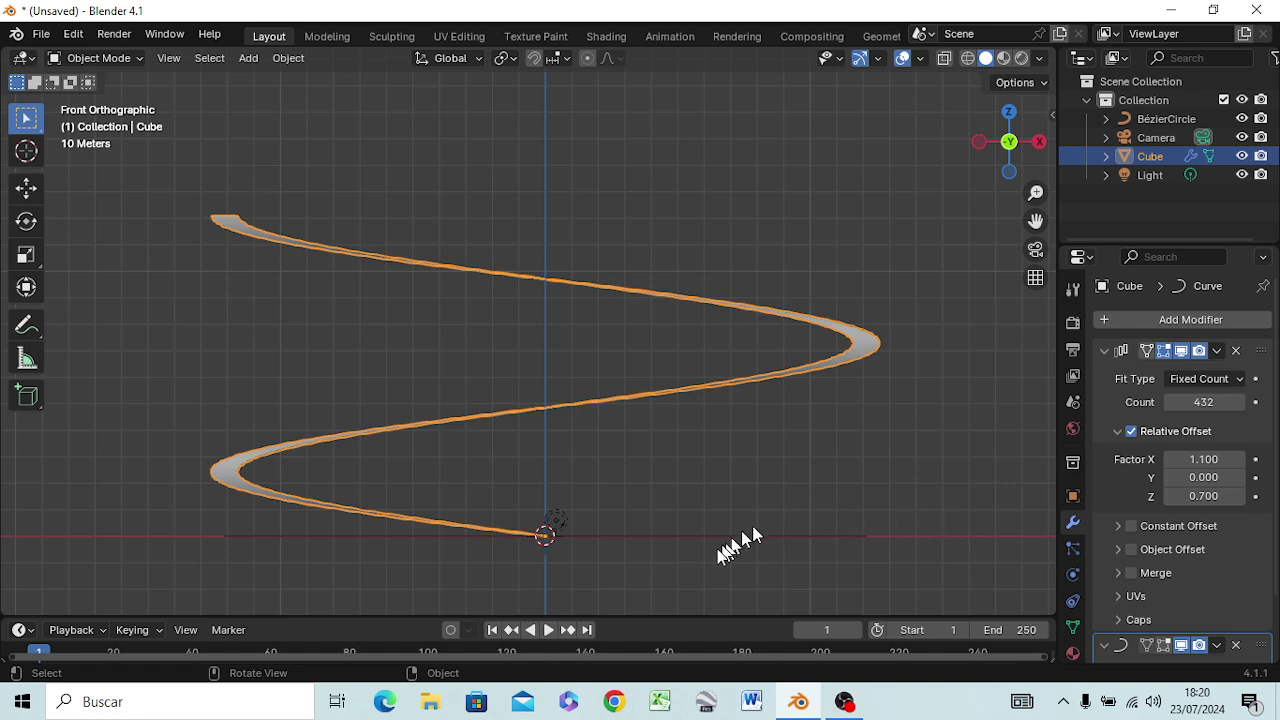
mouse_move(582, 471)
middle_down()
mouse_move(248, 590)
mouse_move(126, 574)
mouse_move(301, 540)
mouse_move(437, 531)
mouse_move(445, 543)
middle_up()
Raise the Array modifier's Count to 1000 to lengthen the spiral.
middle_drag(631, 477, 630, 405)
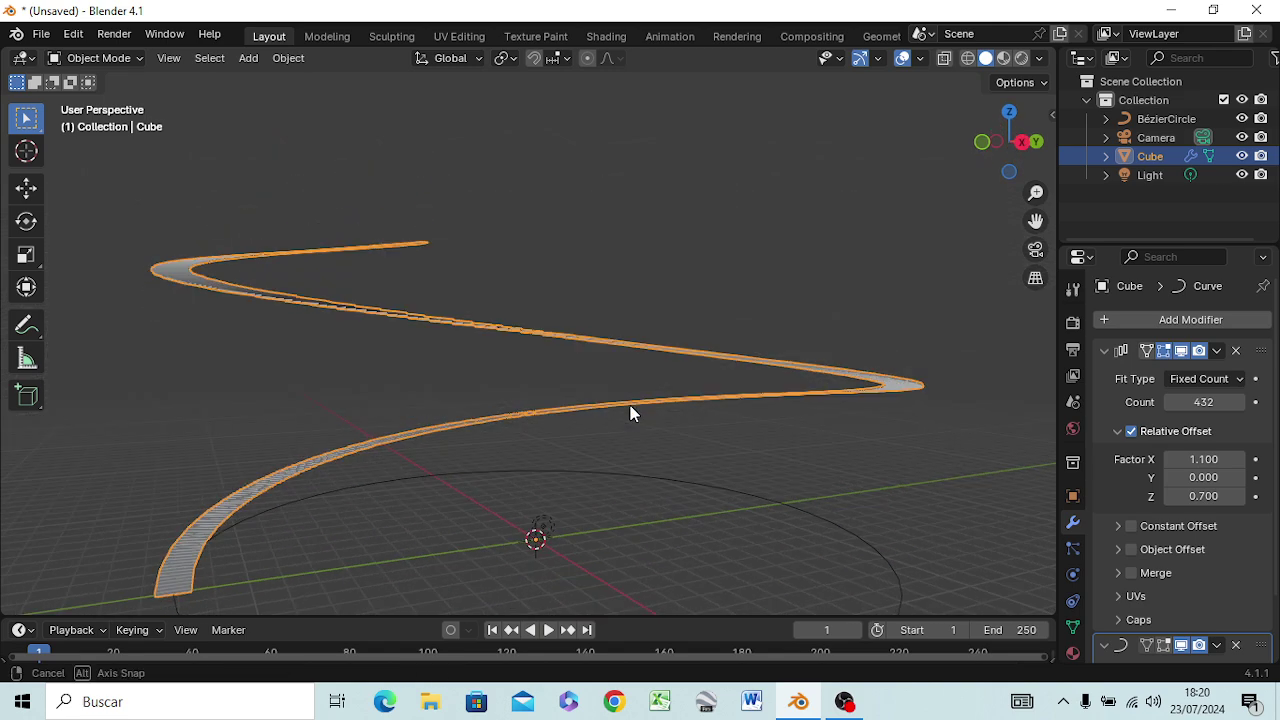
scroll(655, 430, down, 3)
scroll(739, 424, down, 3)
scroll(874, 438, up, 4)
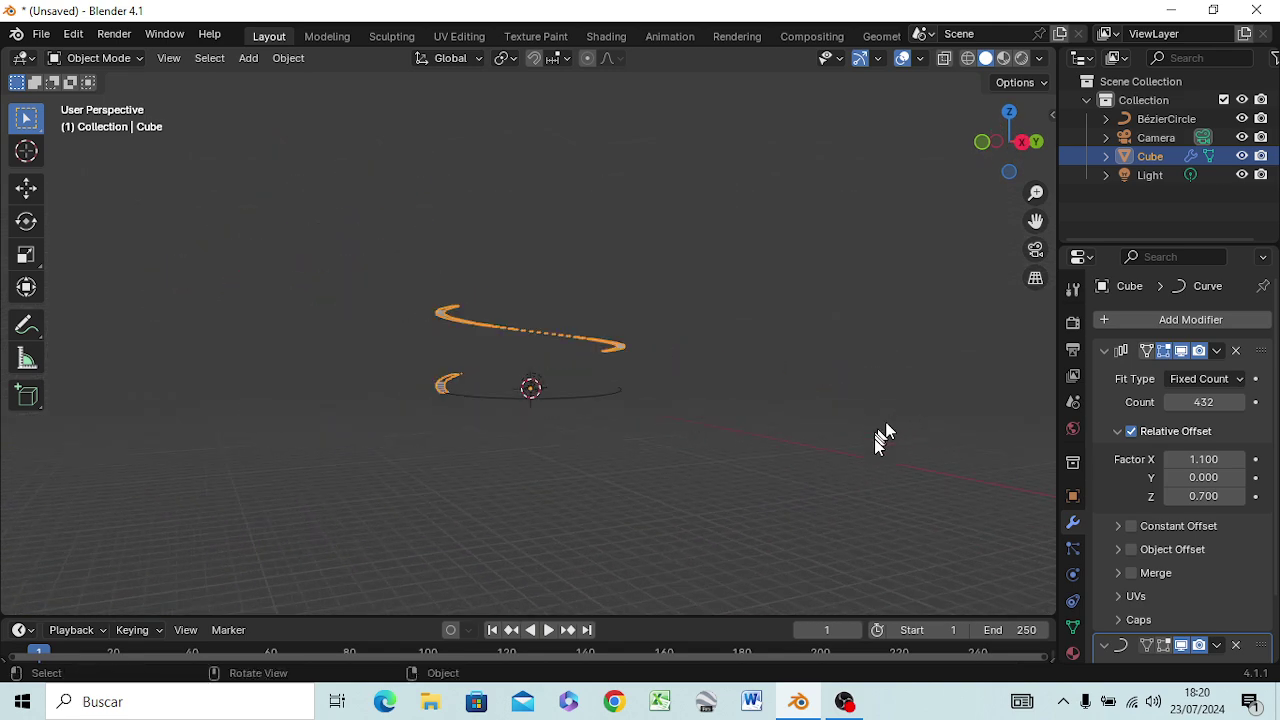
scroll(874, 438, up, 1)
mouse_move(1203, 402)
mouse_down()
mouse_move(1275, 402)
mouse_move(1212, 402)
mouse_move(1260, 402)
mouse_up()
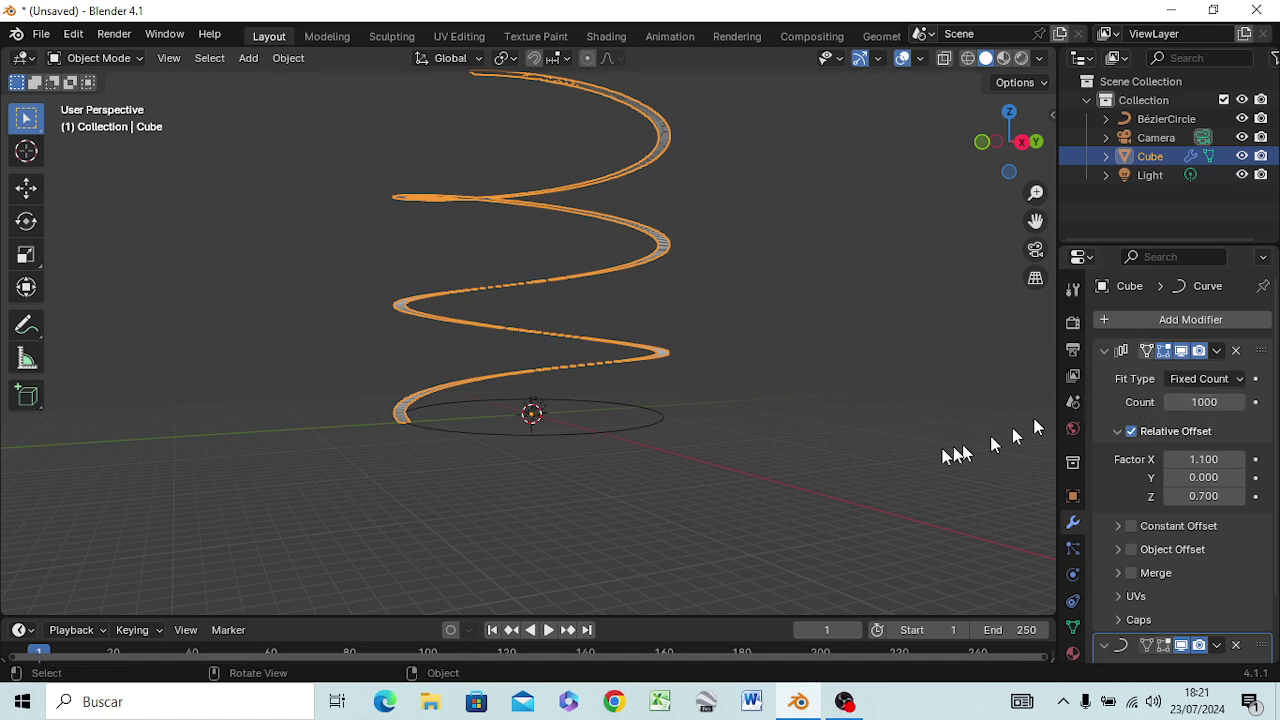
Orbit and zoom around the taller helix to inspect its coils.
mouse_move(717, 466)
middle_down()
mouse_move(743, 460)
mouse_move(560, 555)
mouse_move(375, 550)
mouse_move(420, 543)
mouse_move(603, 420)
mouse_move(688, 491)
middle_up()
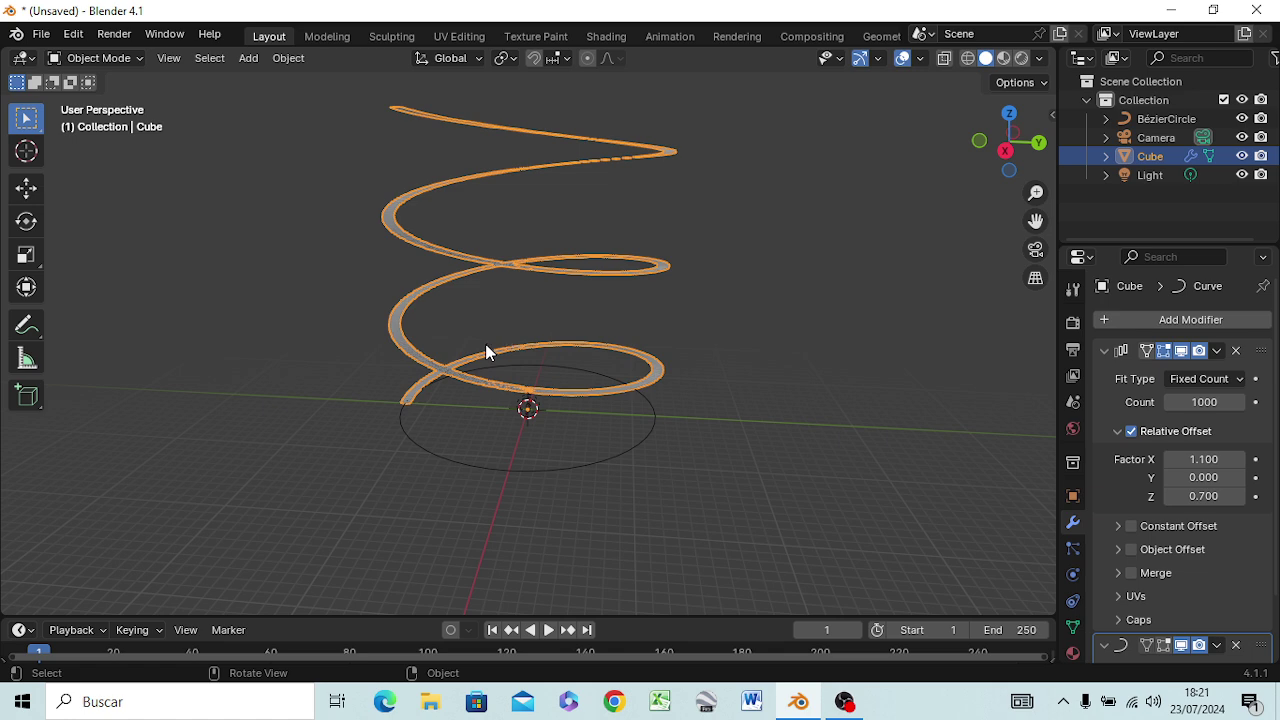
middle_drag(486, 349, 474, 443)
scroll(474, 443, up, 5)
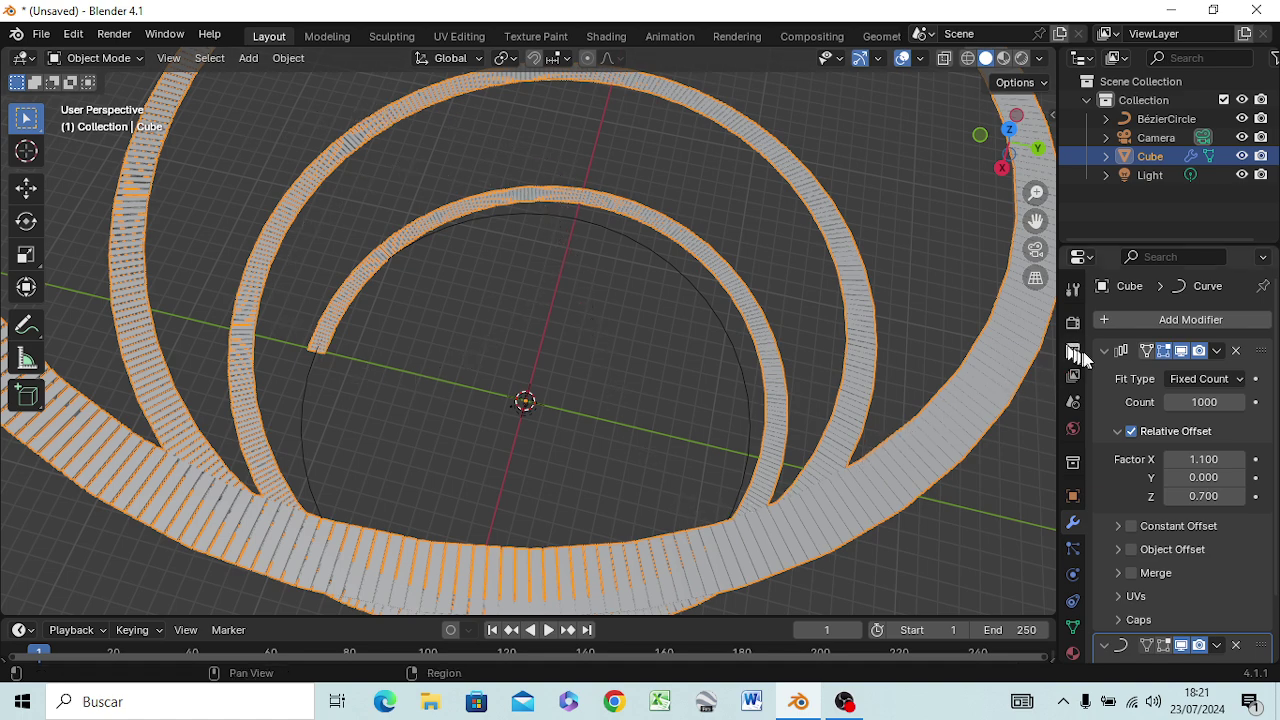
scroll(430, 362, down, 2)
scroll(433, 366, down, 1)
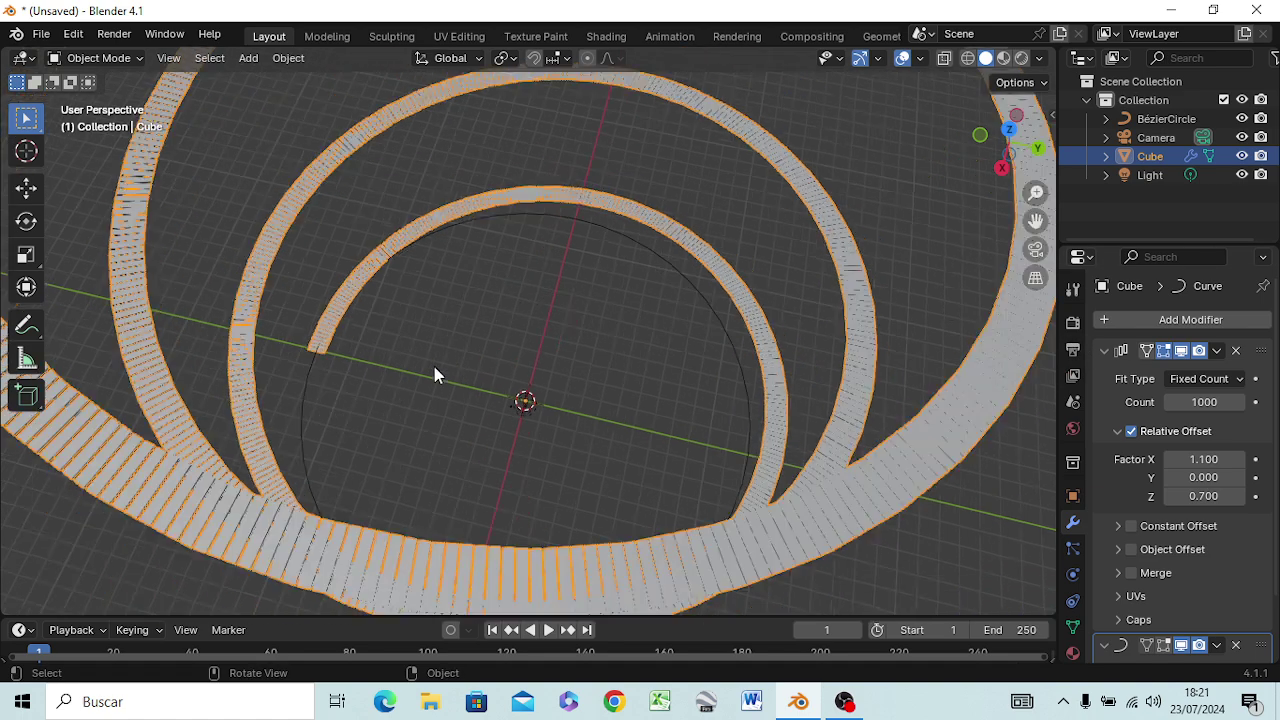
scroll(433, 366, down, 3)
middle_drag(436, 366, 440, 247)
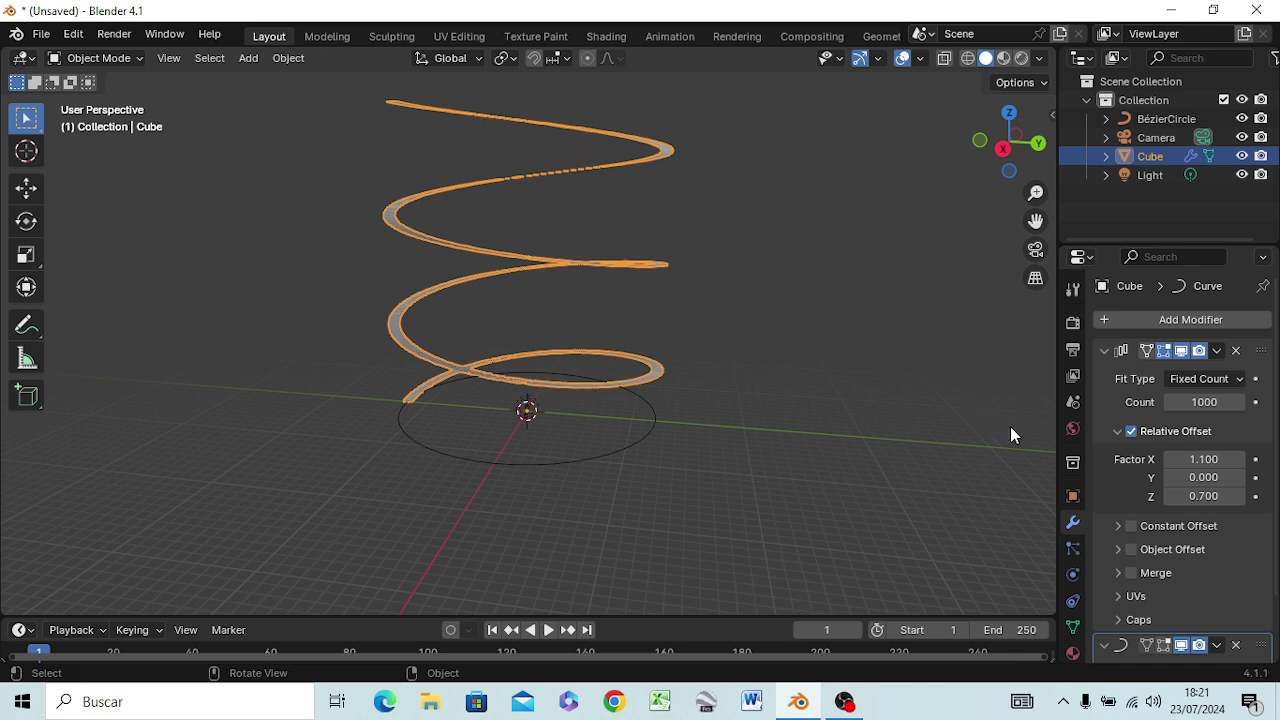
scroll(1140, 455, down, 2)
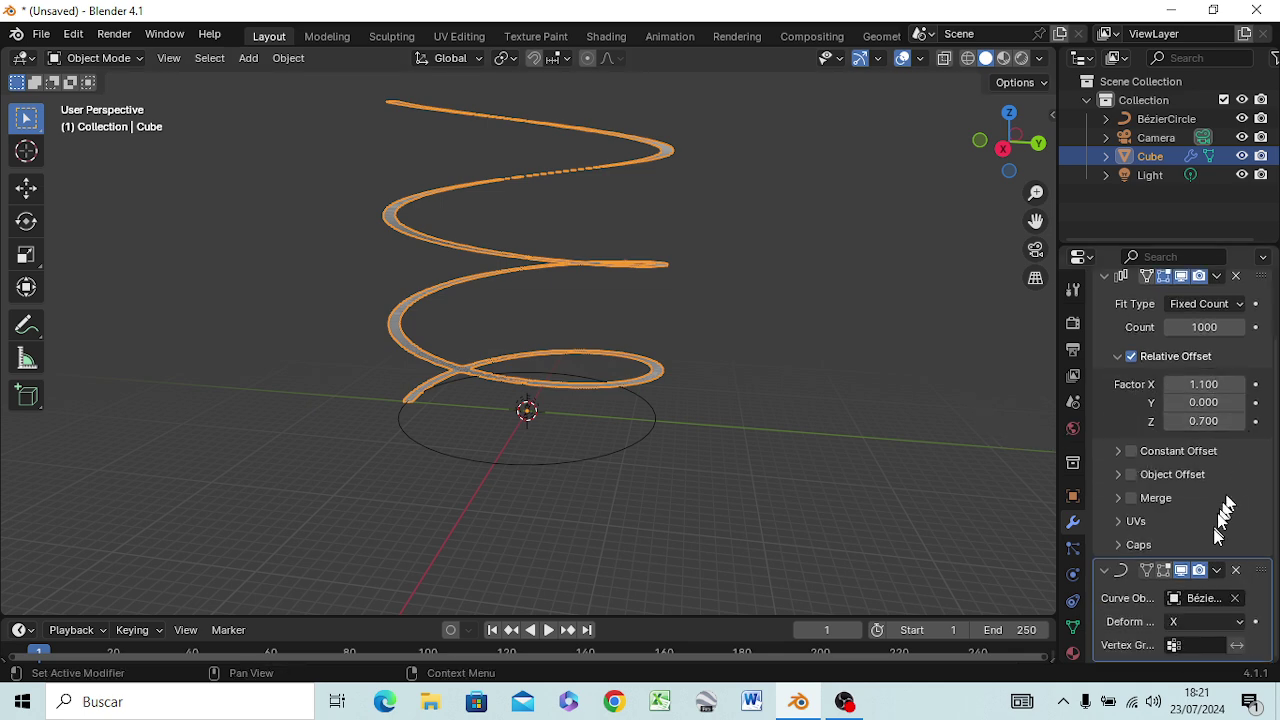
Lower the Array Count from 1000 to about 363 to shorten the spiral.
scroll(1178, 352, up, 2)
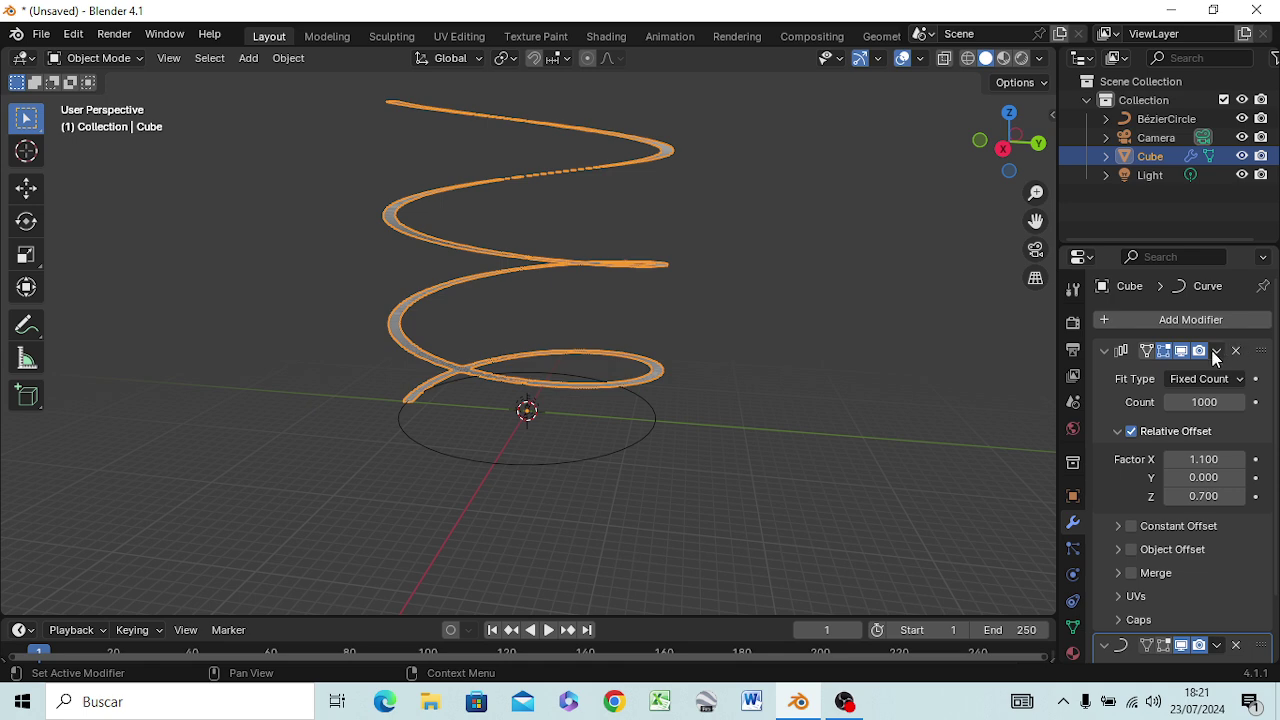
drag(1215, 400, 1180, 401)
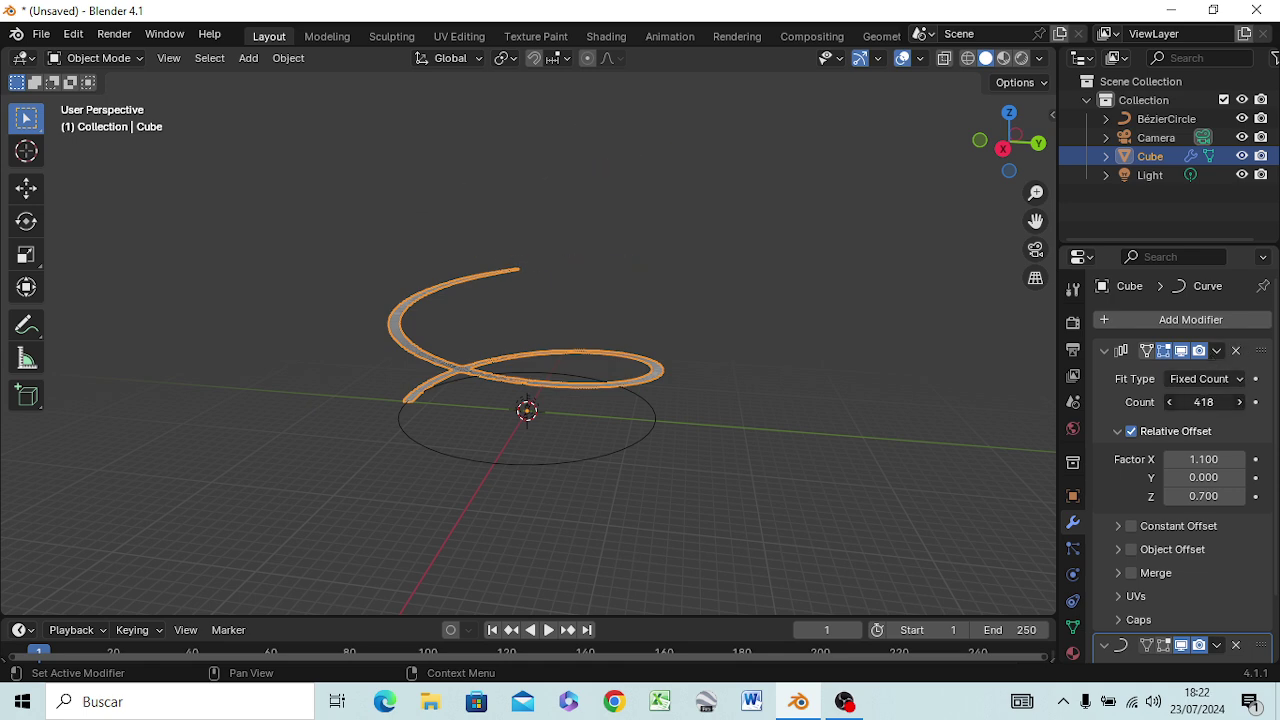
drag(1218, 405, 1141, 400)
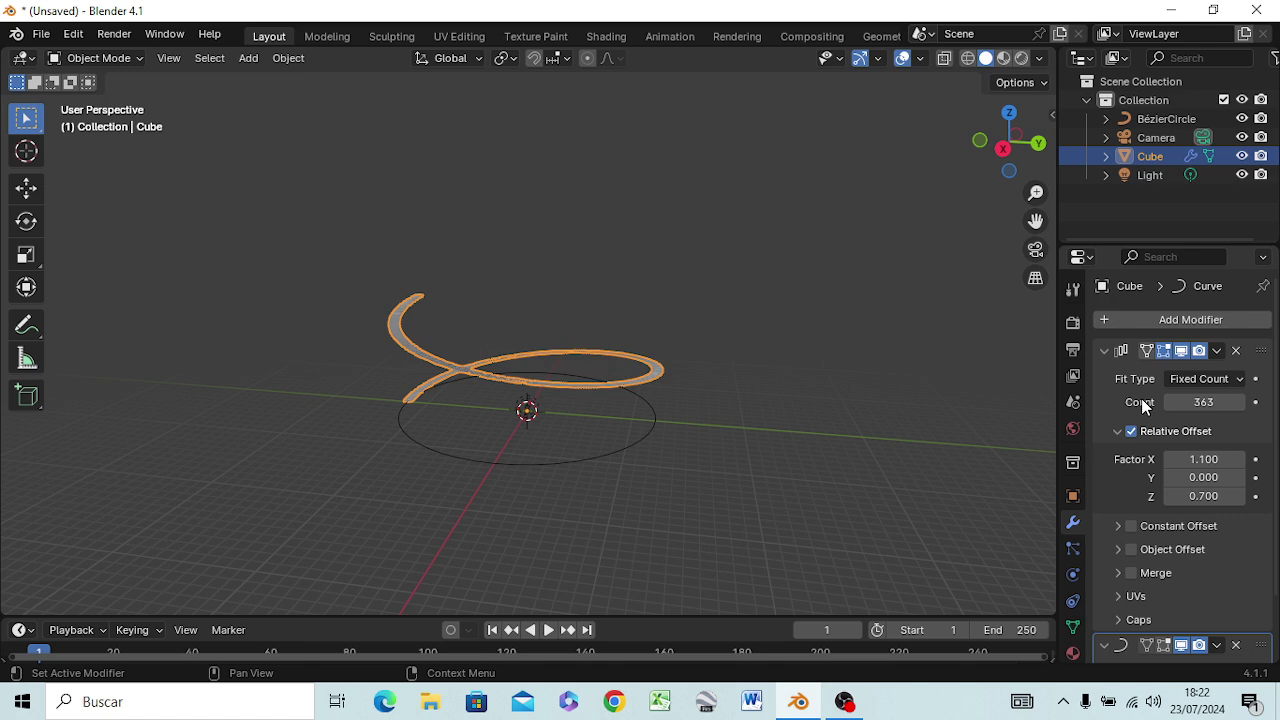
In top view, fine-tune the Array Count to 348 so the ring's gap closes.
key(KP_7)
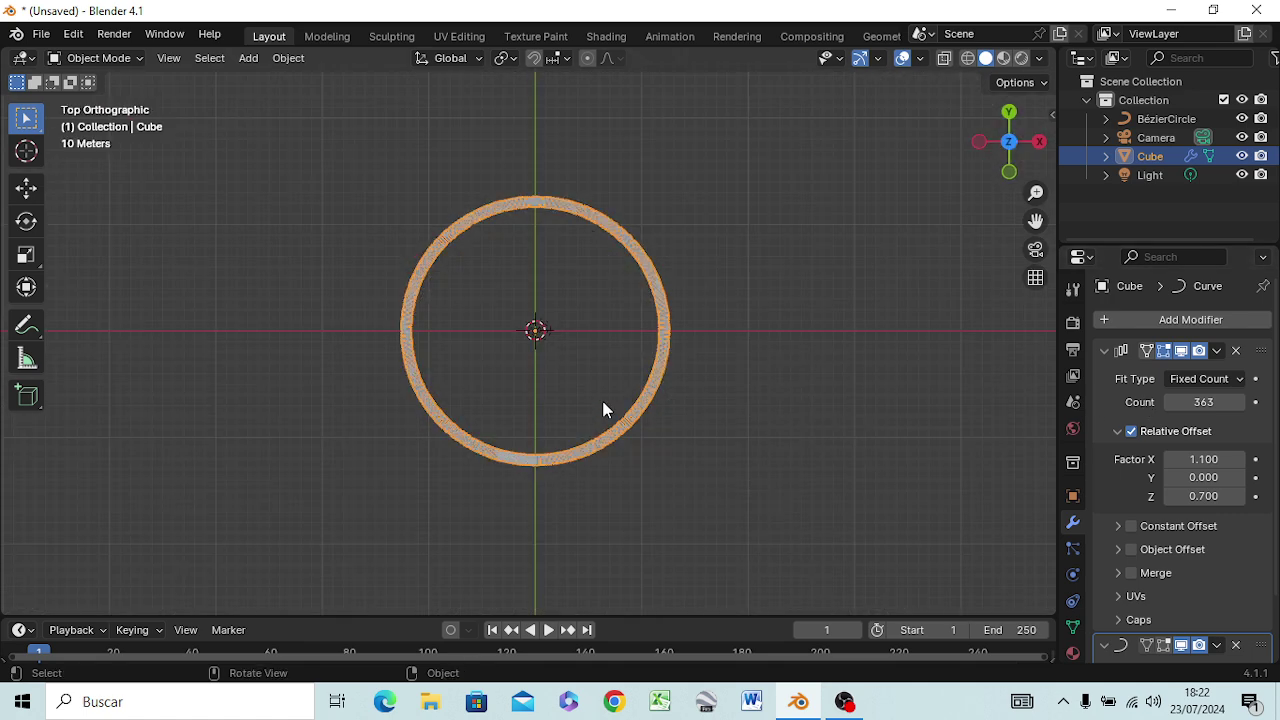
scroll(540, 503, up, 5)
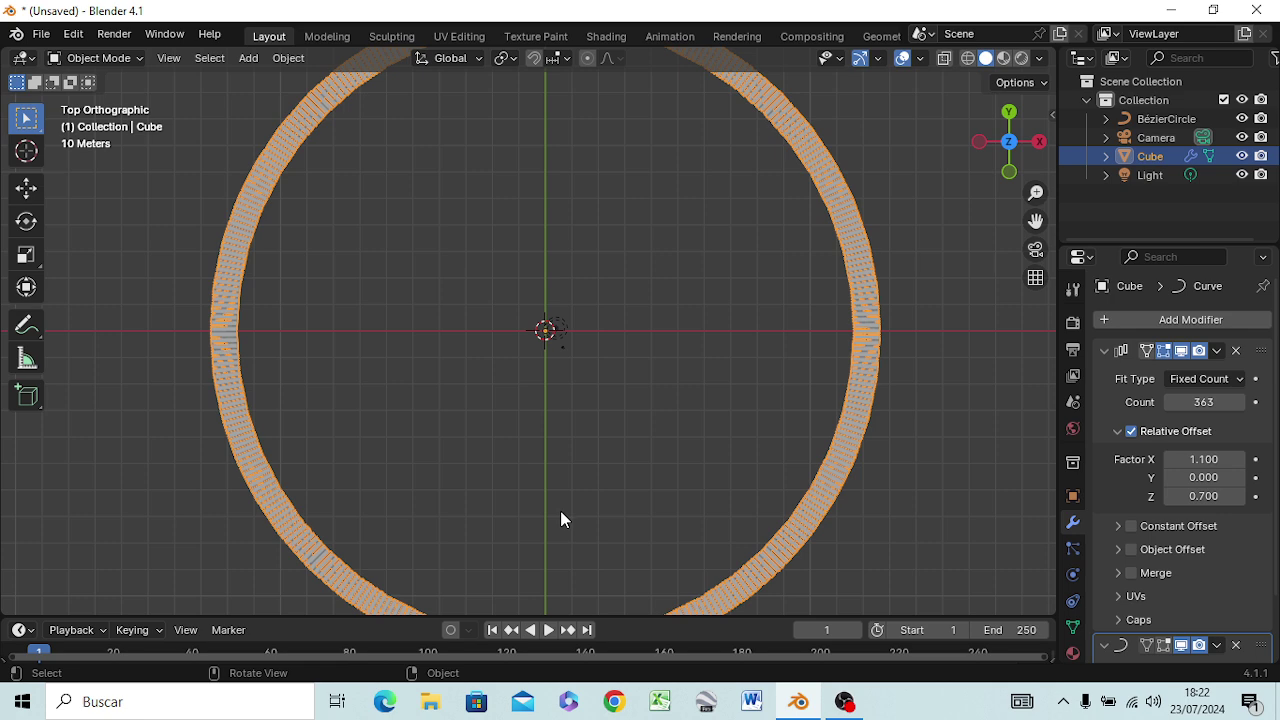
shift+middle_drag(560, 519, 575, 380)
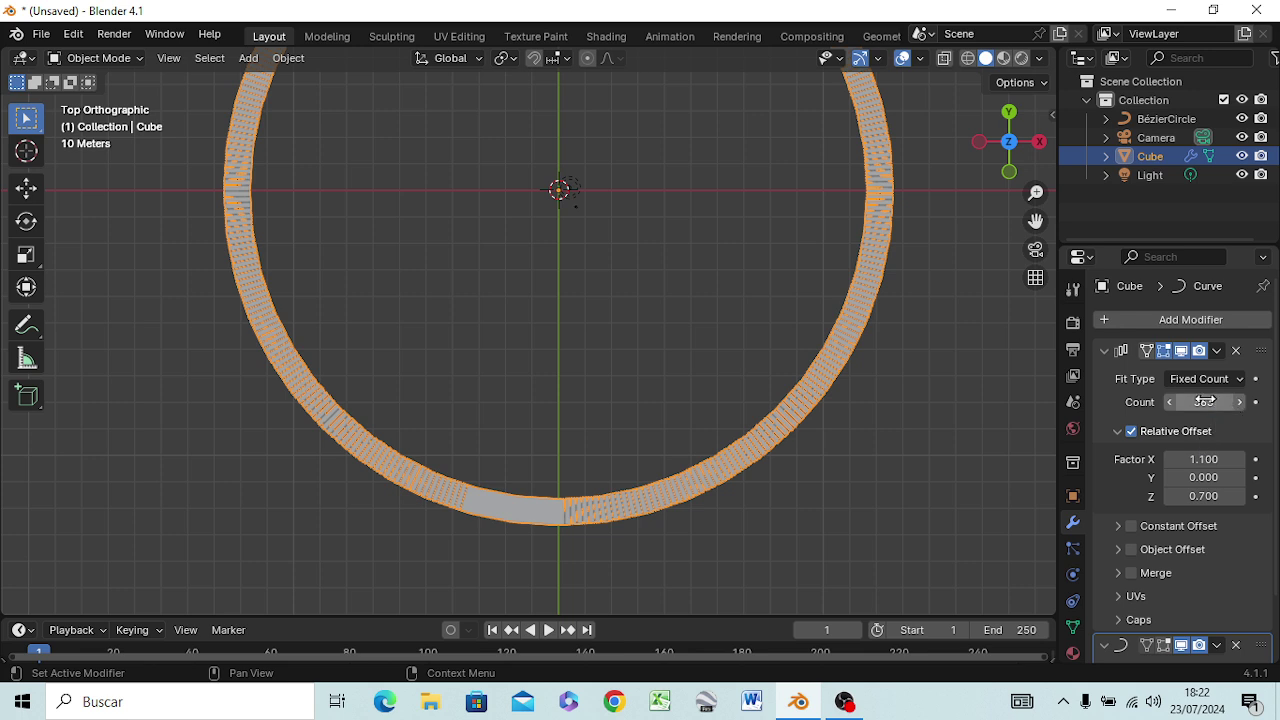
mouse_move(1205, 401)
mouse_down()
mouse_move(1185, 401)
mouse_move(1200, 401)
mouse_up()
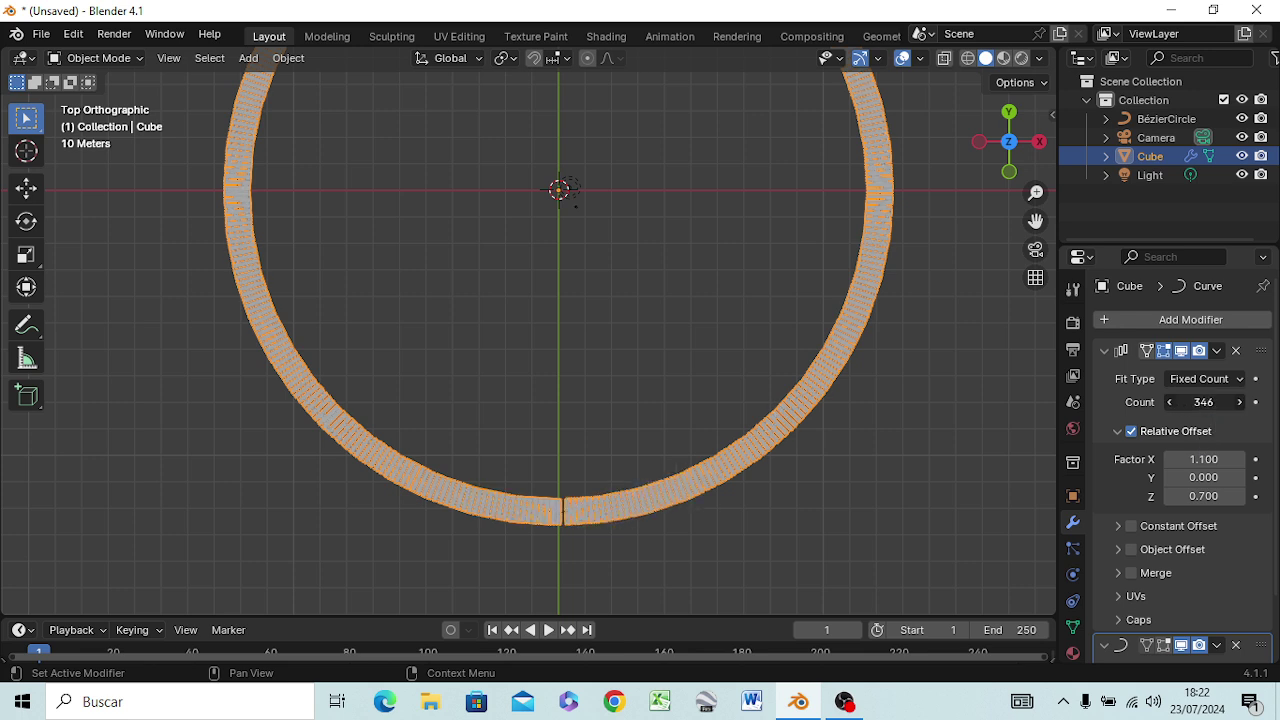
click(1203, 401)
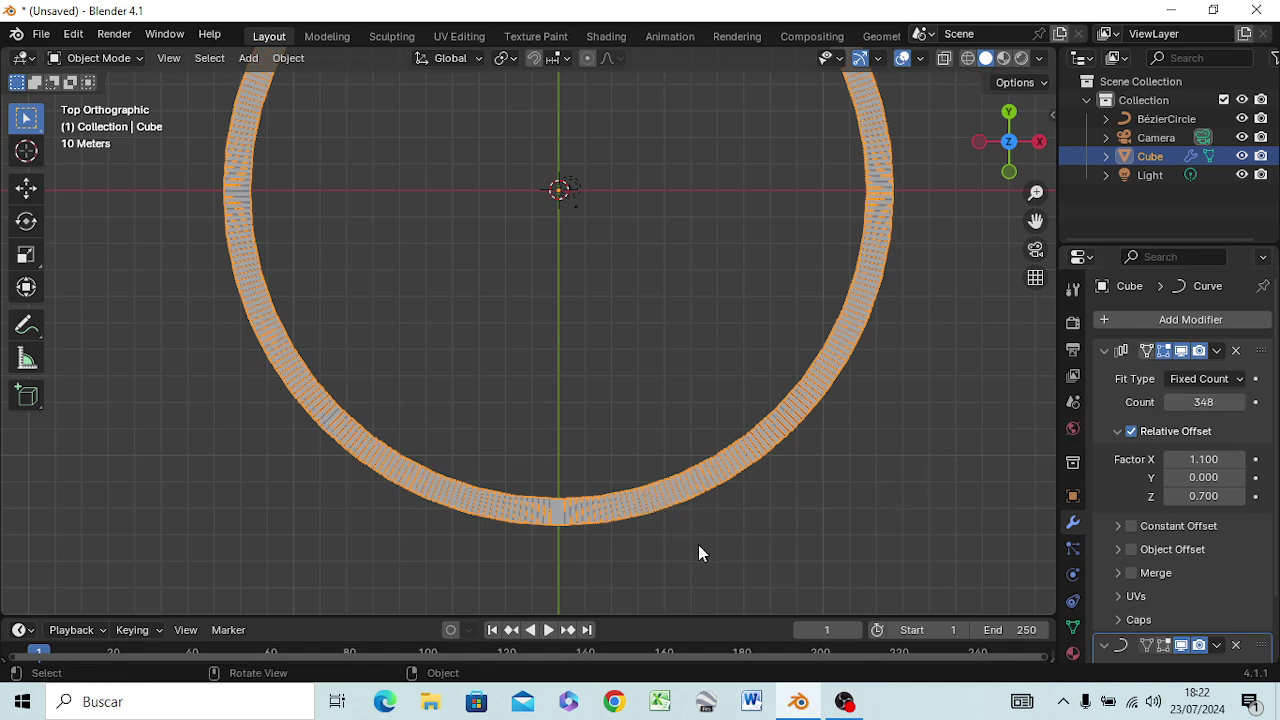
mouse_move(698, 544)
middle_down()
mouse_move(677, 290)
mouse_move(697, 352)
mouse_move(694, 528)
mouse_move(695, 286)
middle_up()
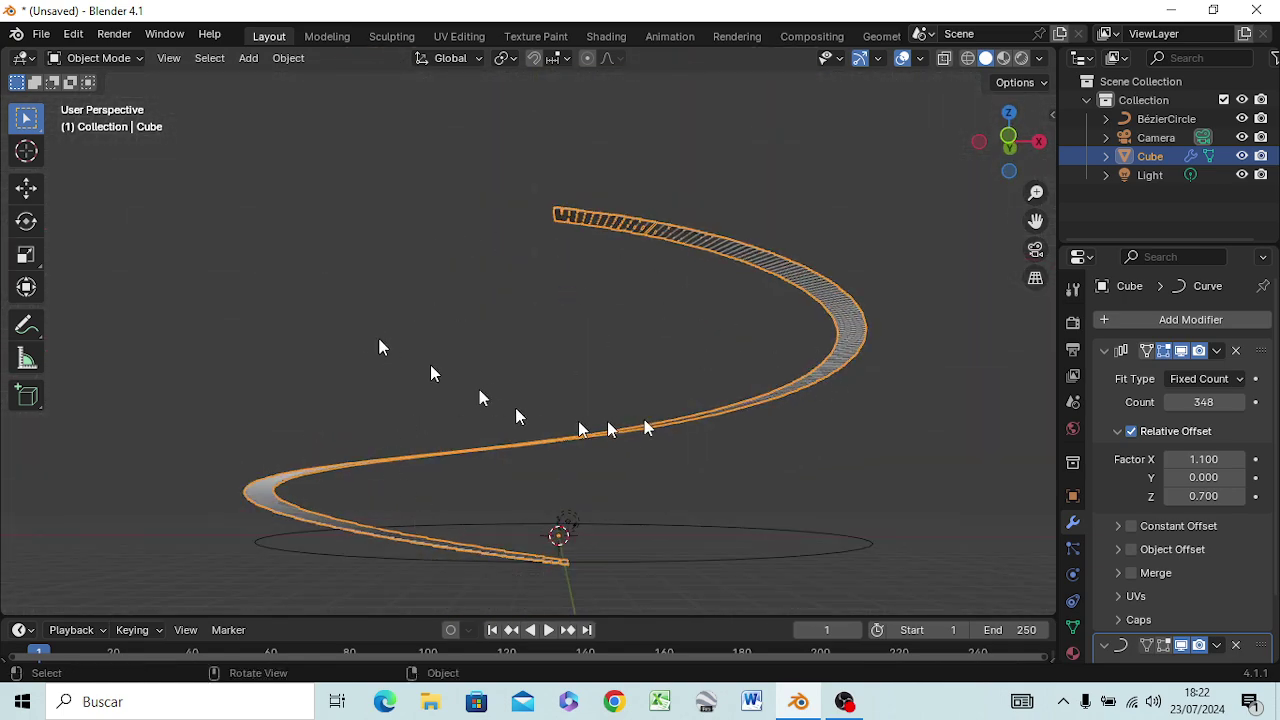
Enter 656 as the Array Count value.
mouse_move(498, 555)
middle_down()
mouse_move(533, 102)
mouse_move(491, 52)
mouse_move(514, 571)
mouse_move(524, 555)
middle_up()
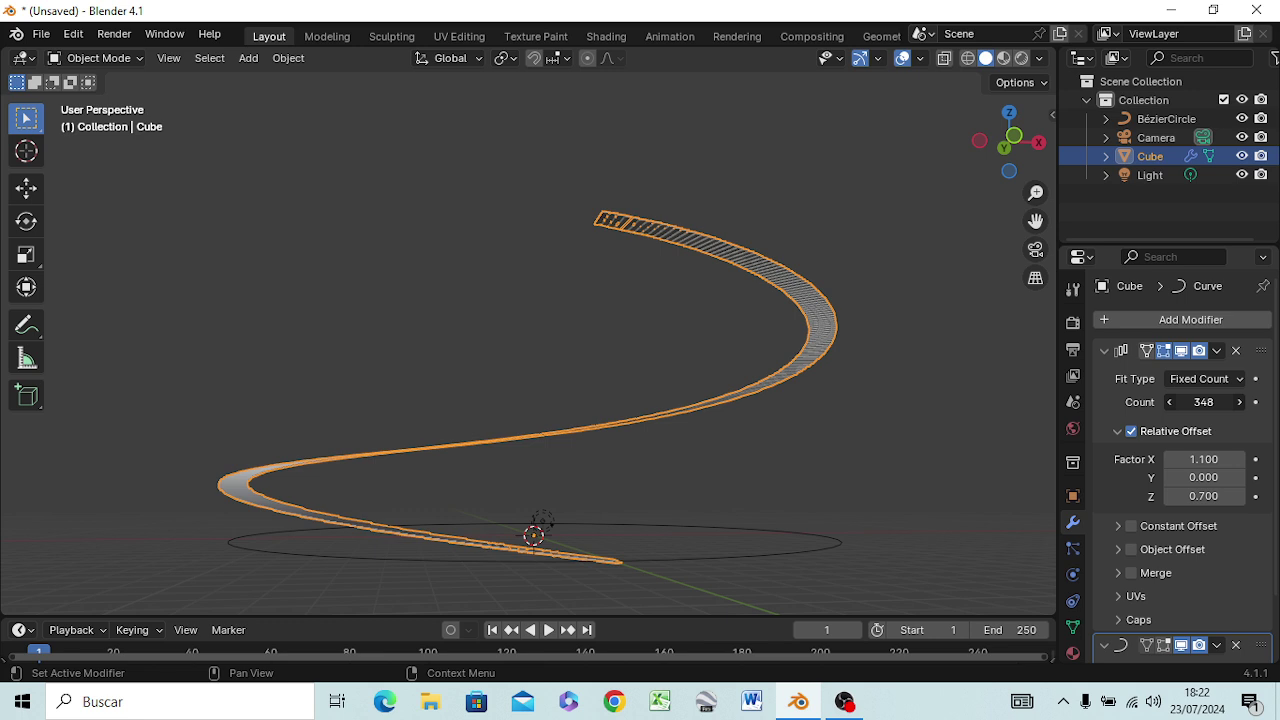
click(1203, 402)
click(1202, 404)
drag(1202, 404, 1158, 412)
text(6)
key(BackSpace)
key(BackSpace)
text(56)
key(Return)
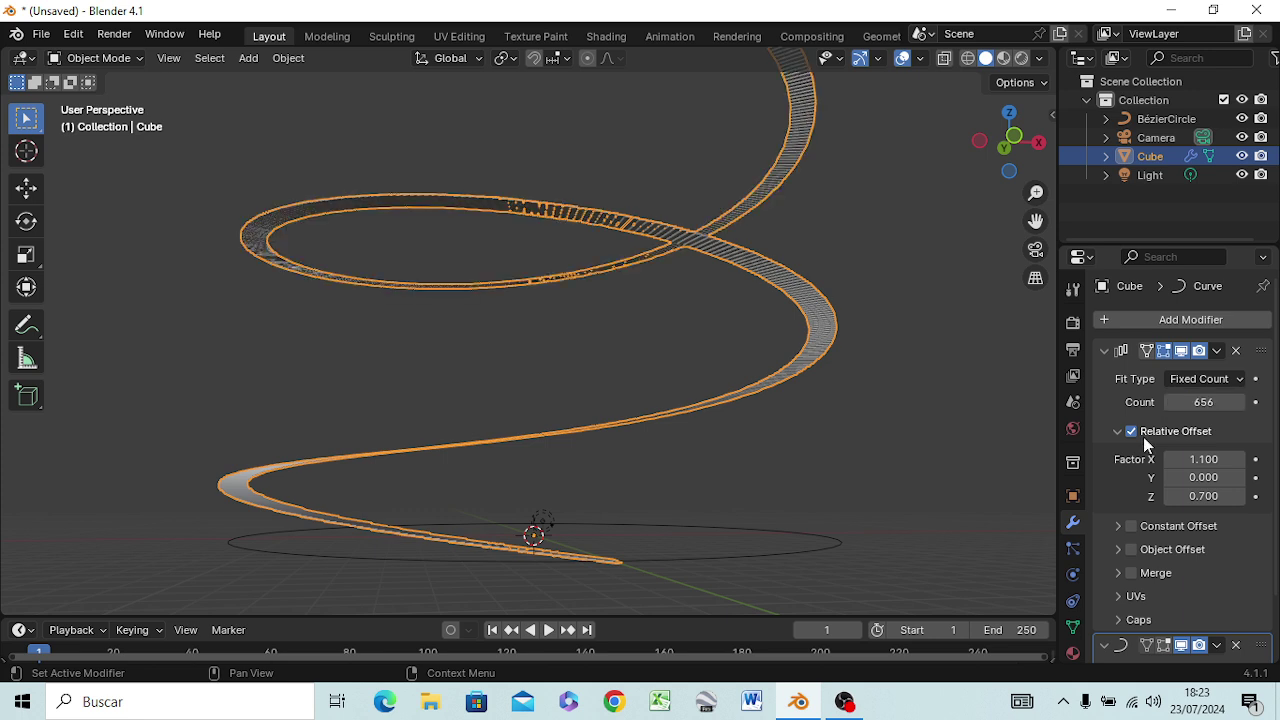
Drag the Array Count up to 692 and check the helix in front view.
mouse_move(654, 396)
middle_down()
mouse_move(645, 490)
mouse_move(652, 476)
middle_up()
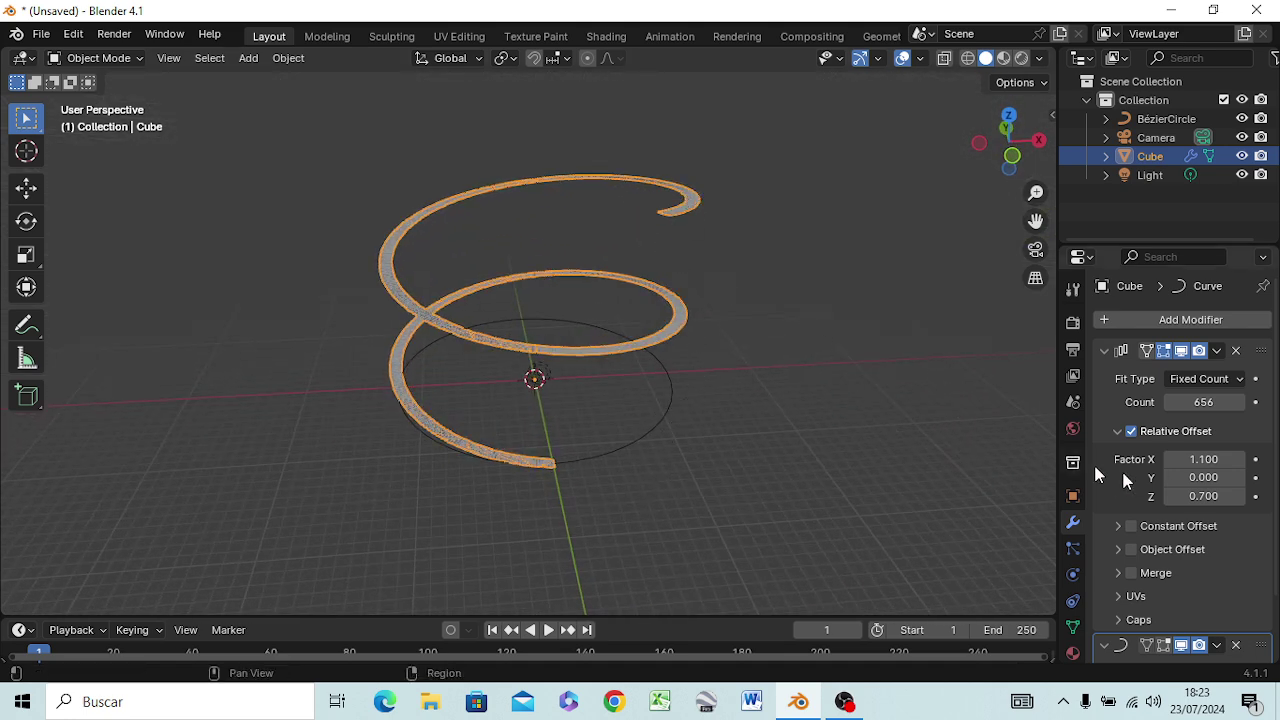
drag(1201, 401, 1240, 401)
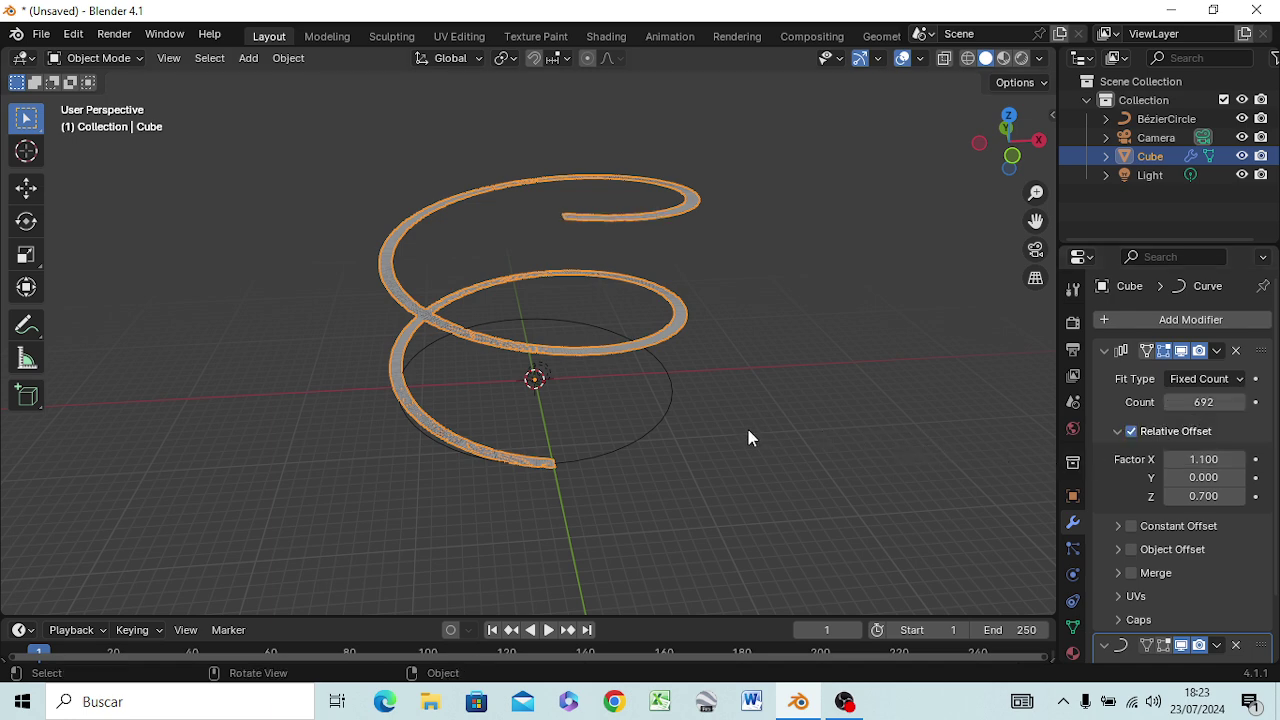
key(KP_1)
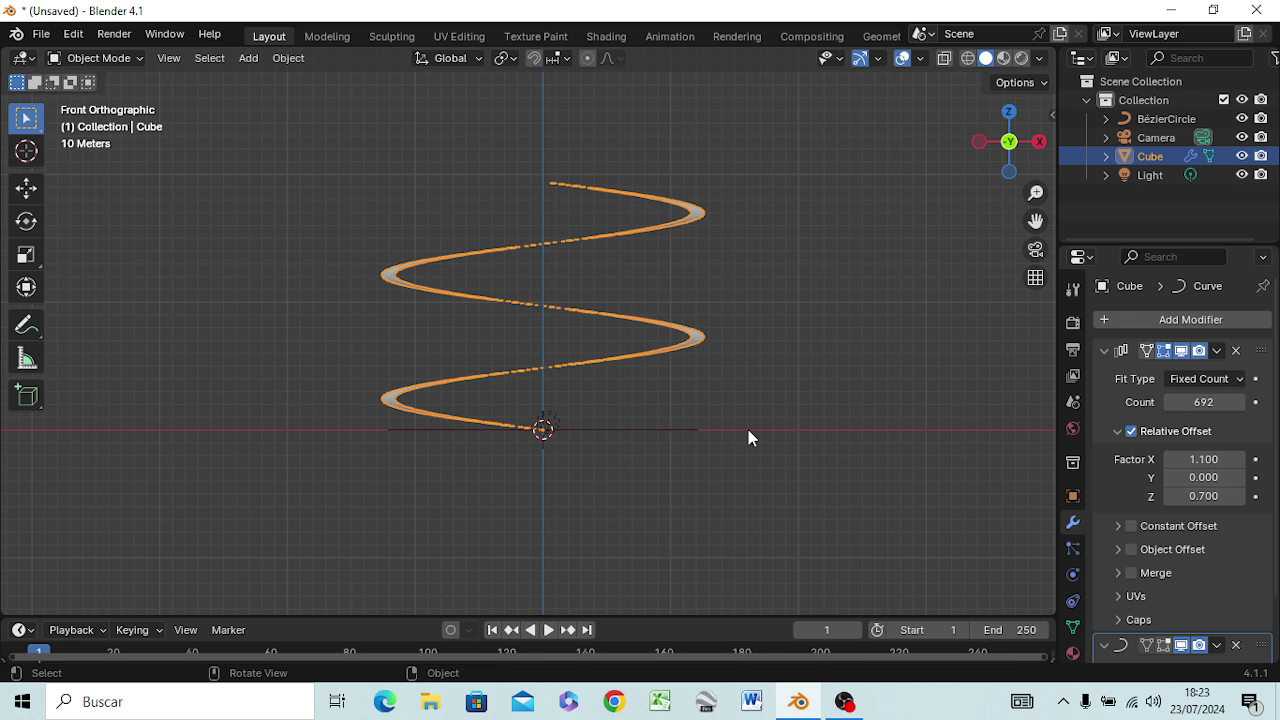
Step the Array Count up to 695, back down to 694, and inspect the spiral.
click(1240, 403)
click(1240, 403)
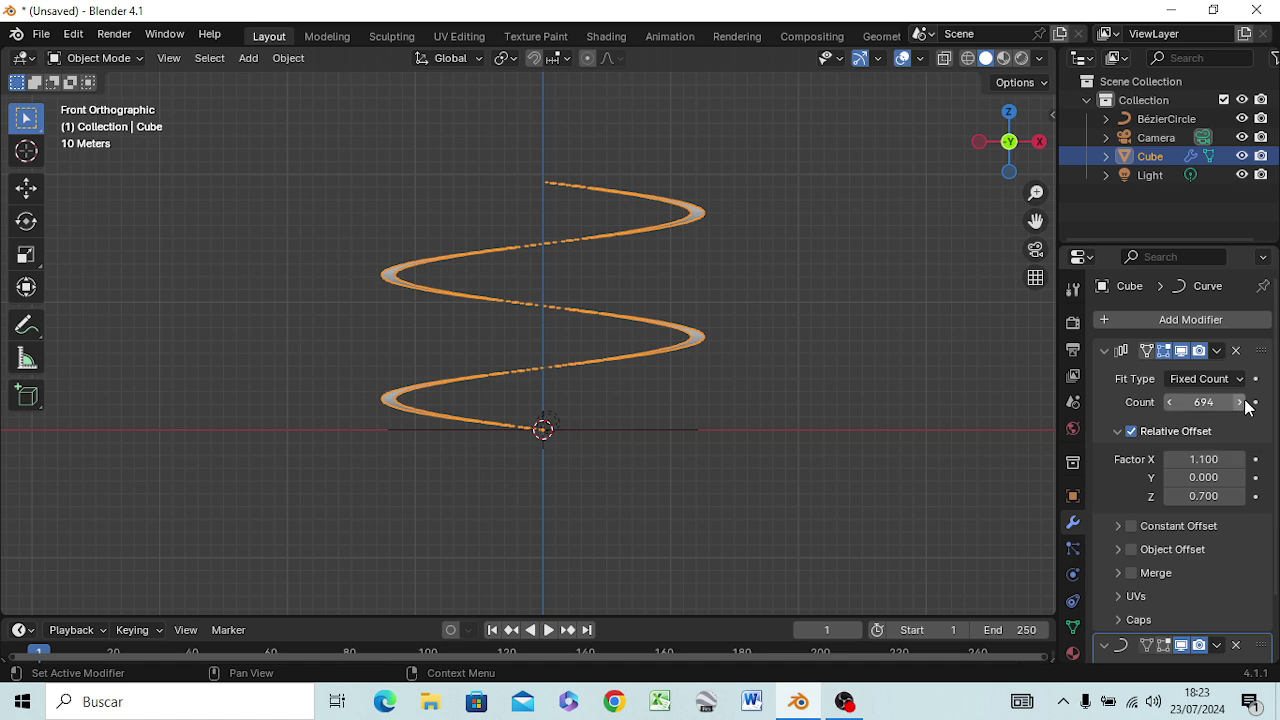
click(1242, 402)
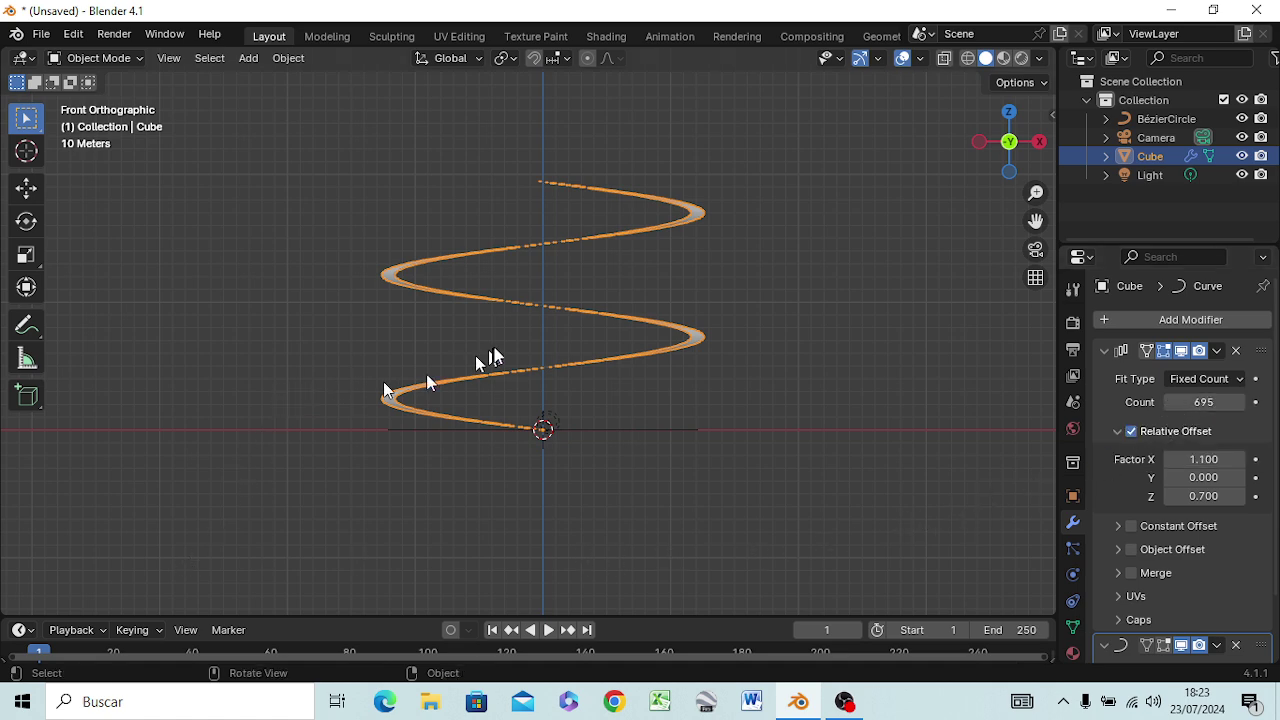
click(1163, 403)
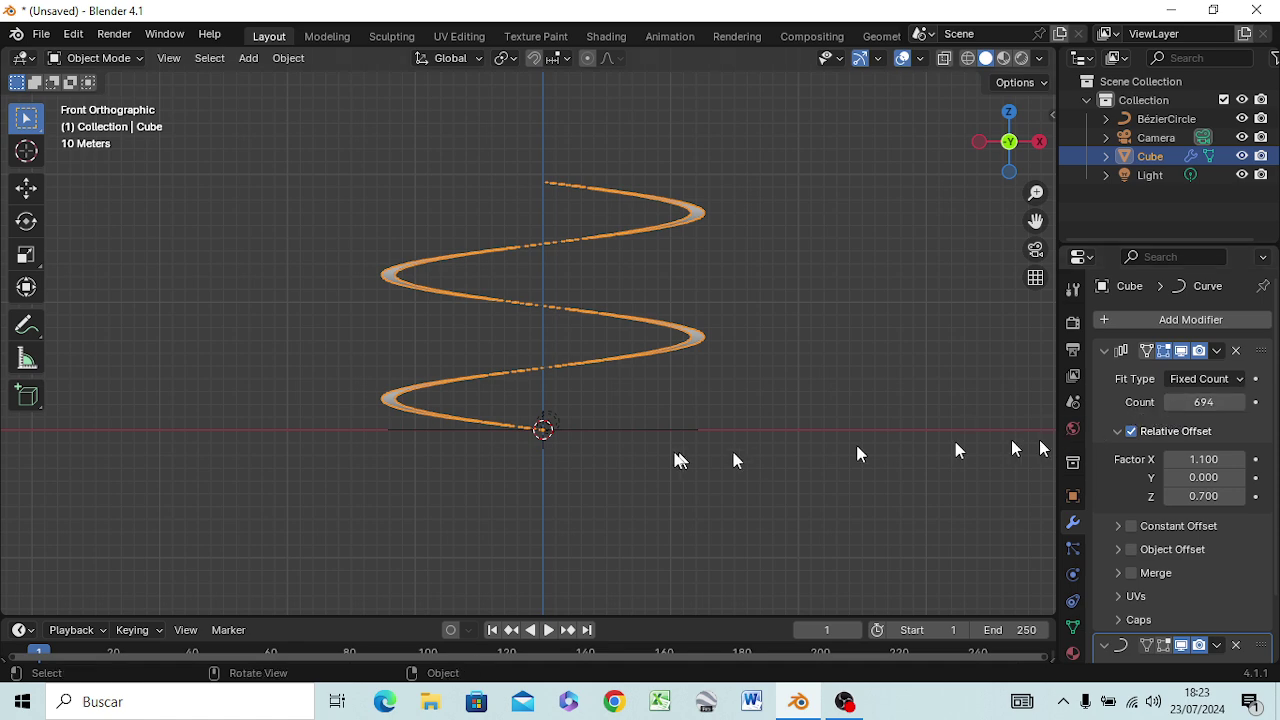
middle_drag(502, 512, 656, 422)
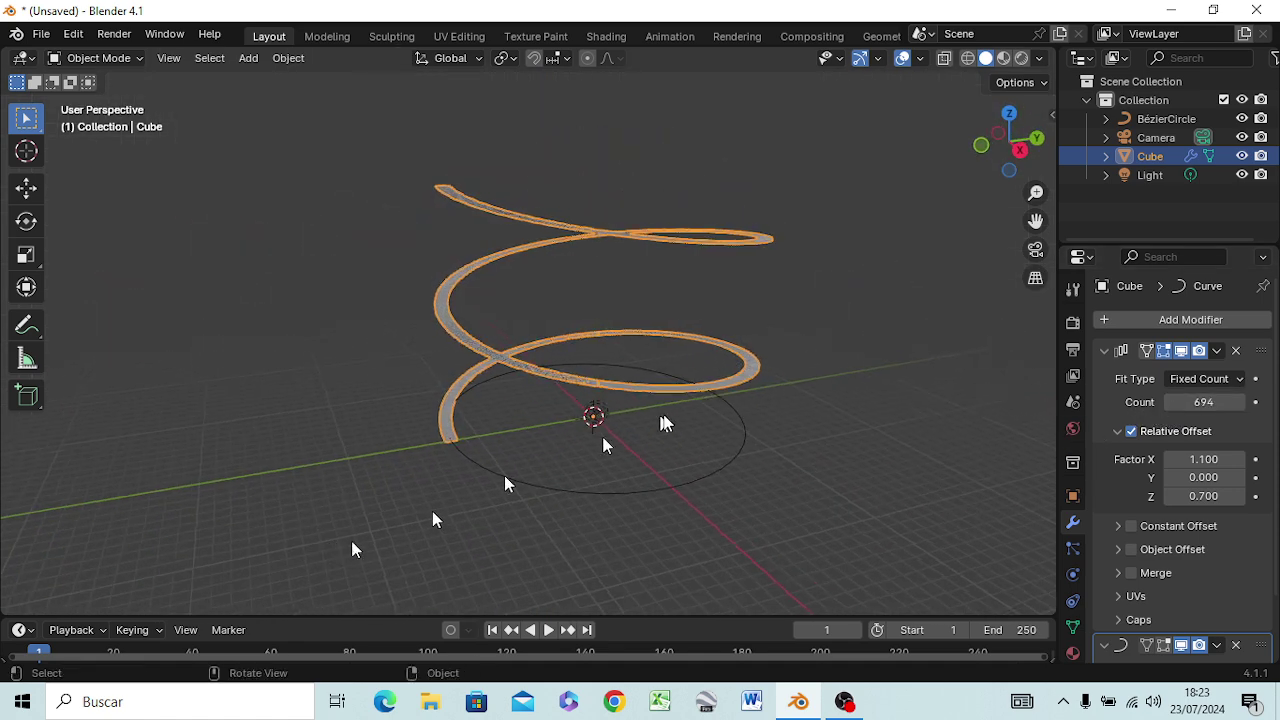
scroll(656, 422, up, 4)
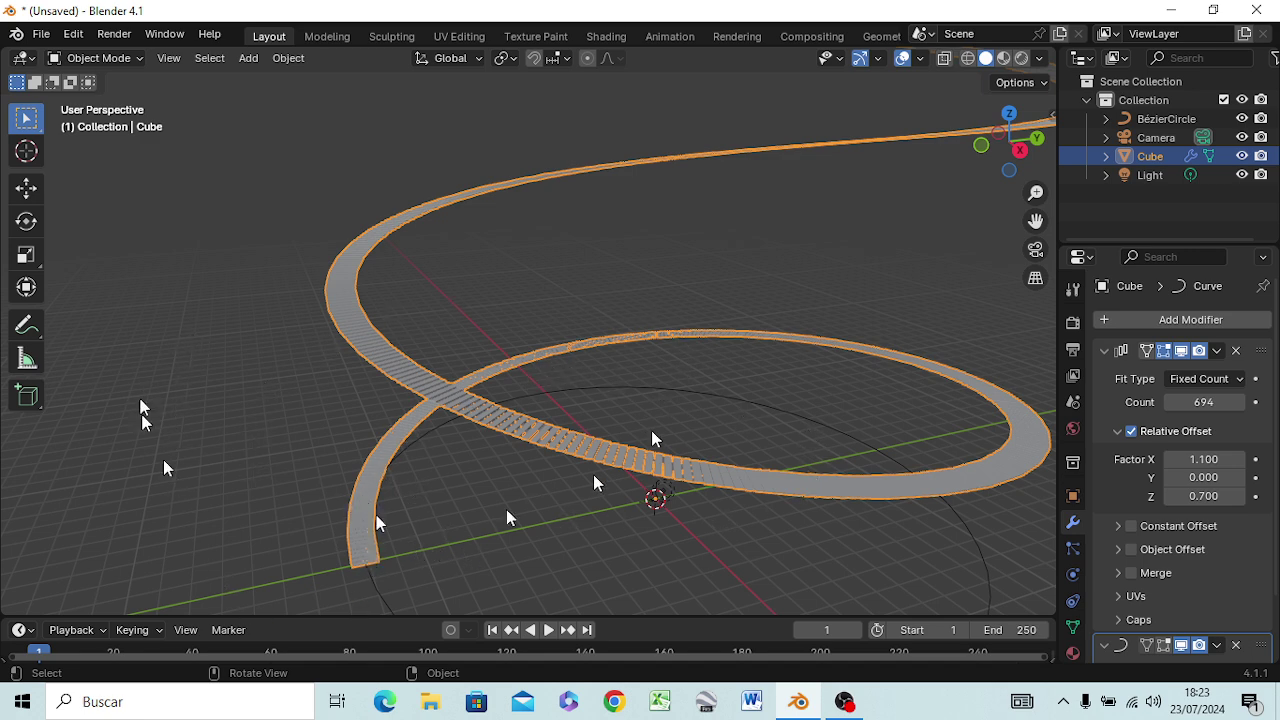
scroll(575, 340, down, 5)
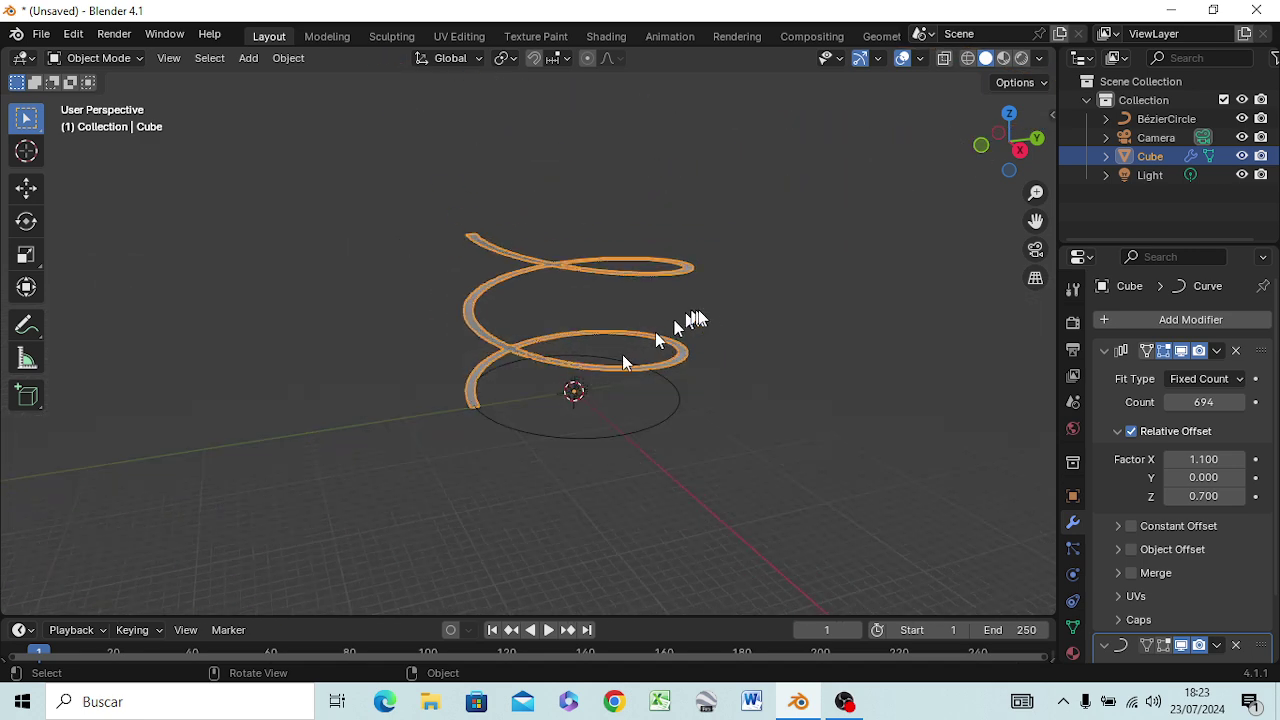
mouse_move(622, 354)
middle_down()
mouse_move(700, 320)
mouse_move(658, 335)
middle_up()
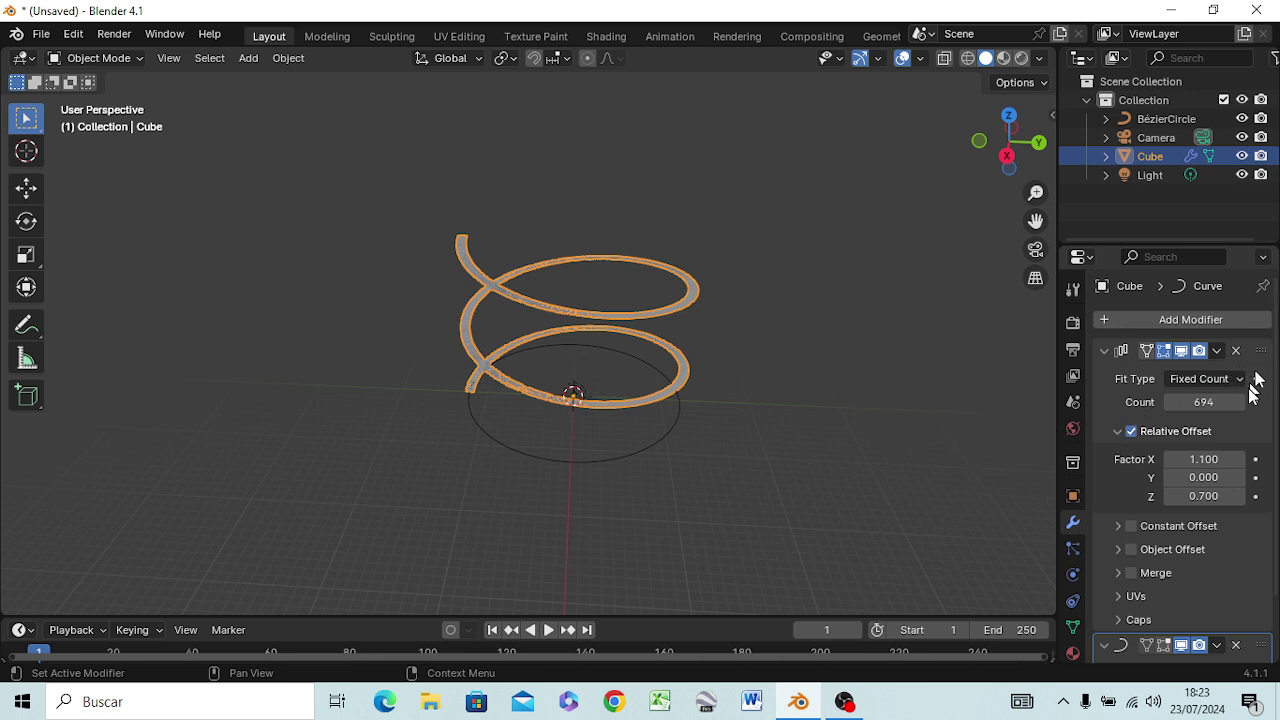
Apply the Array modifier, then the Curve modifier, and select BézierCircle in the Outliner.
click(1217, 351)
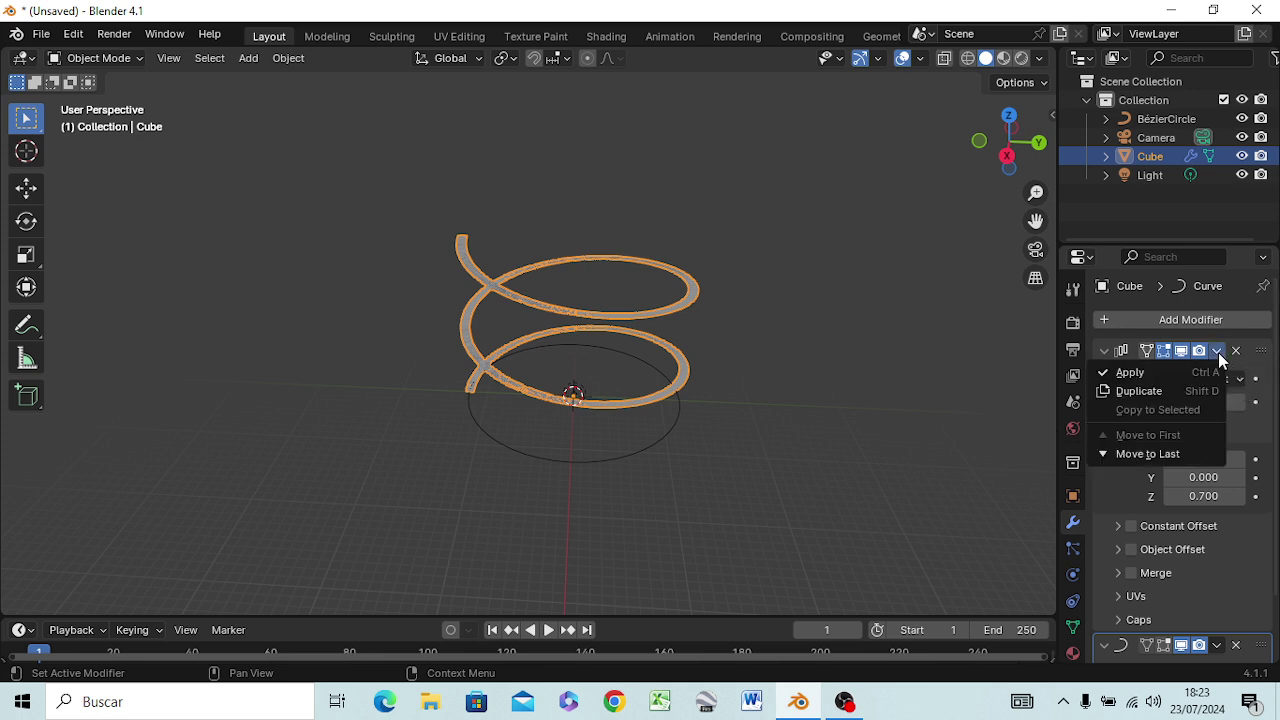
click(1134, 373)
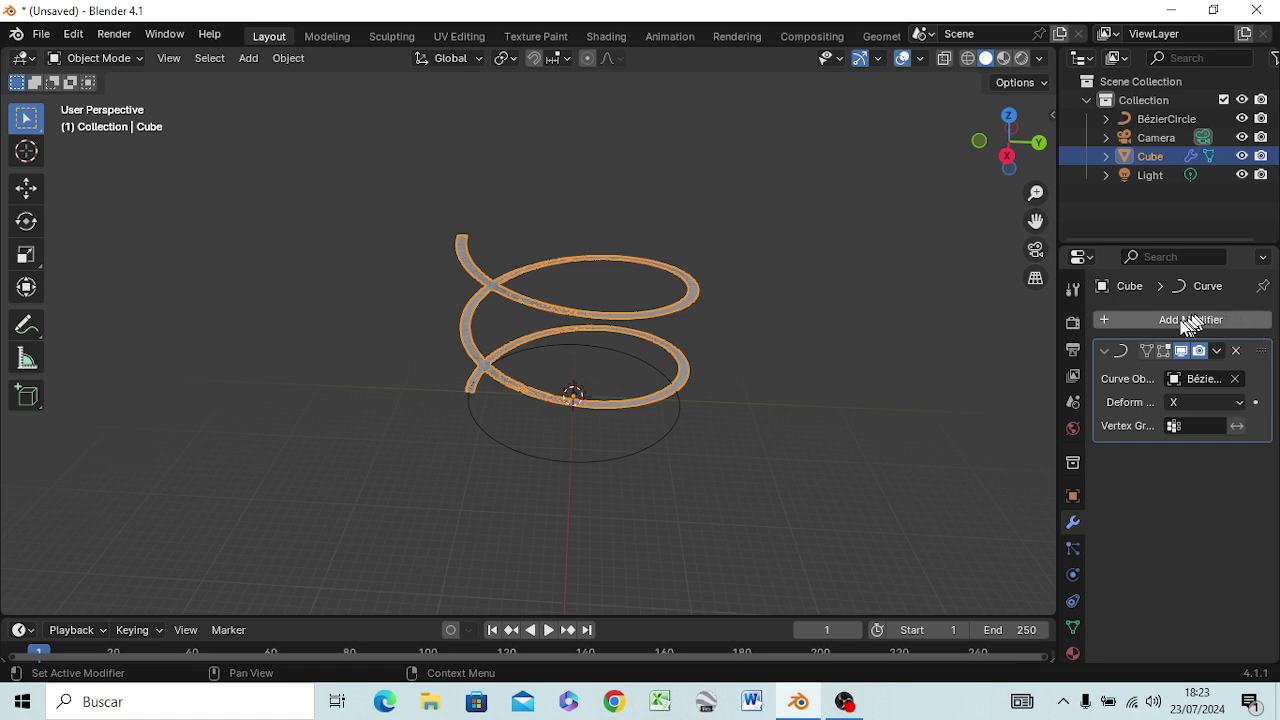
click(1217, 351)
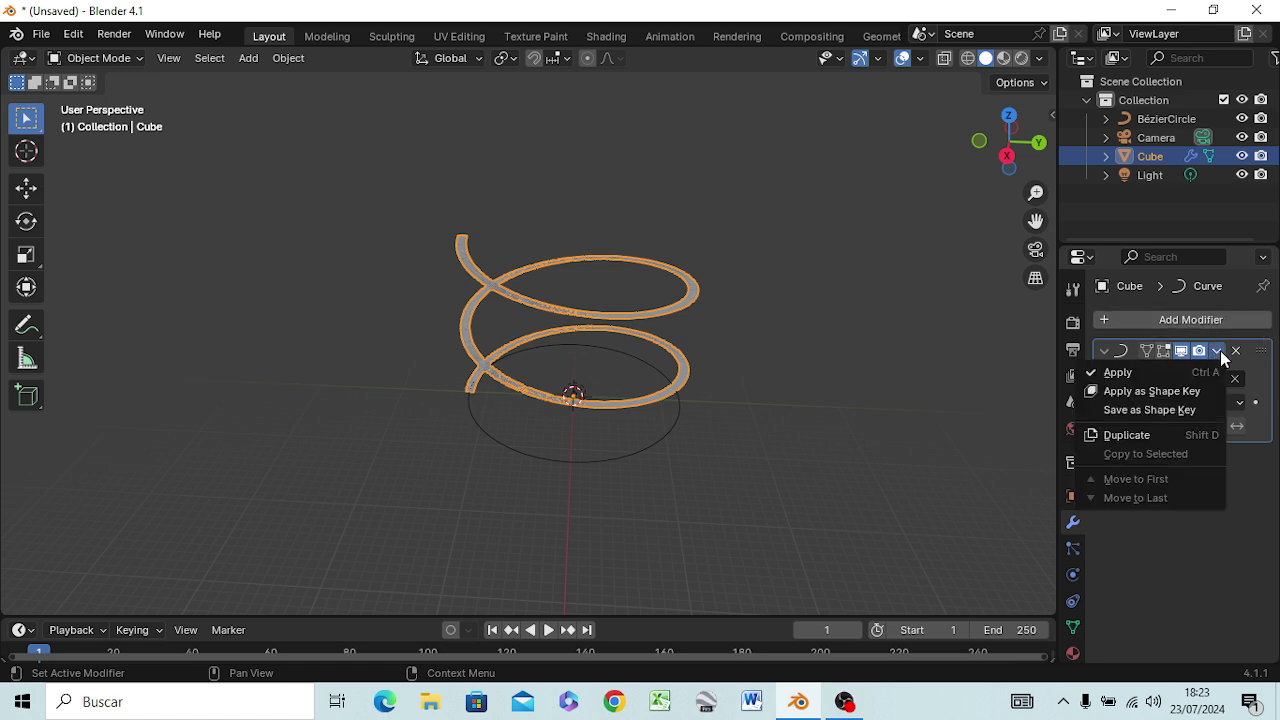
click(1158, 371)
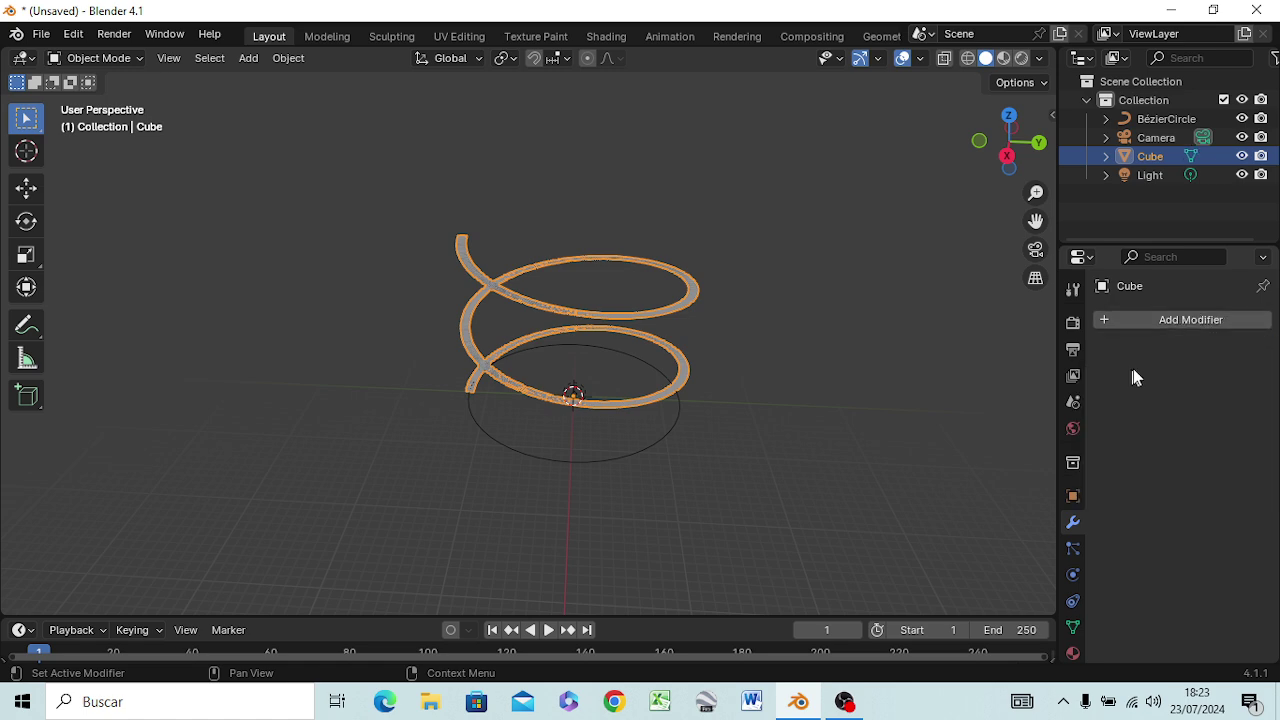
click(1165, 119)
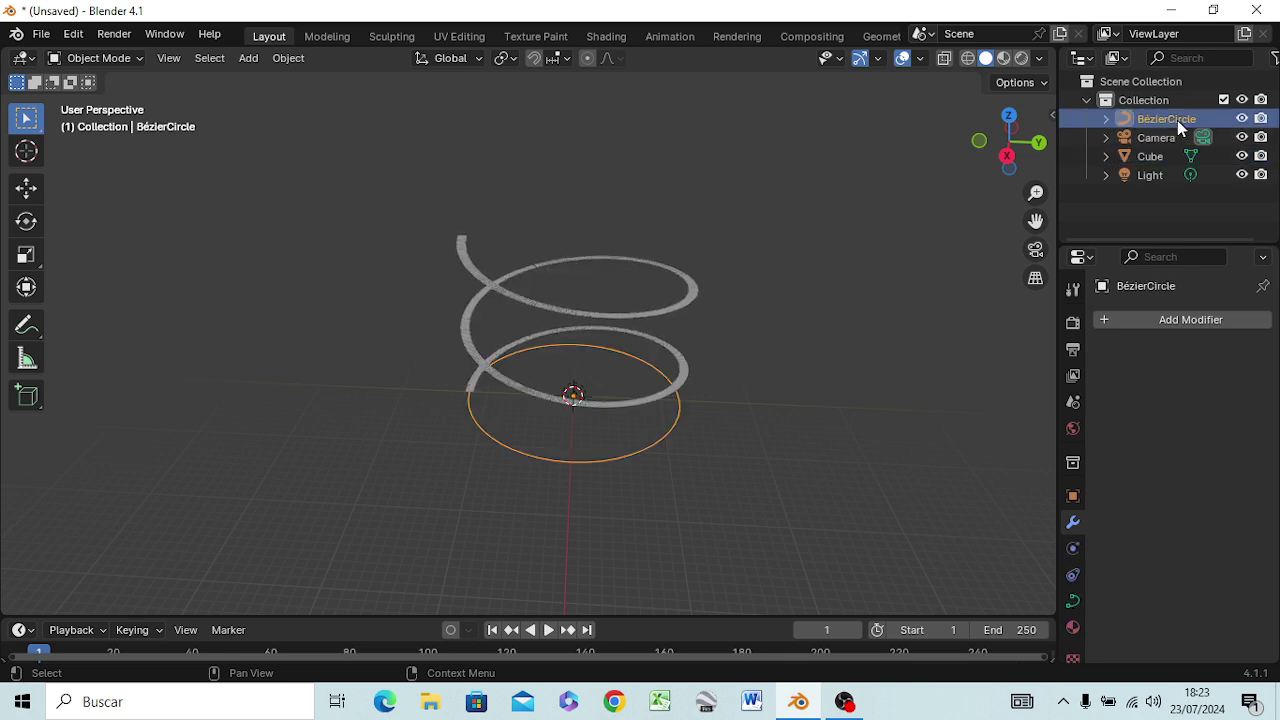
Delete BézierCircle and rename the Cube object to 'Escalera' in the Outliner.
key(Delete)
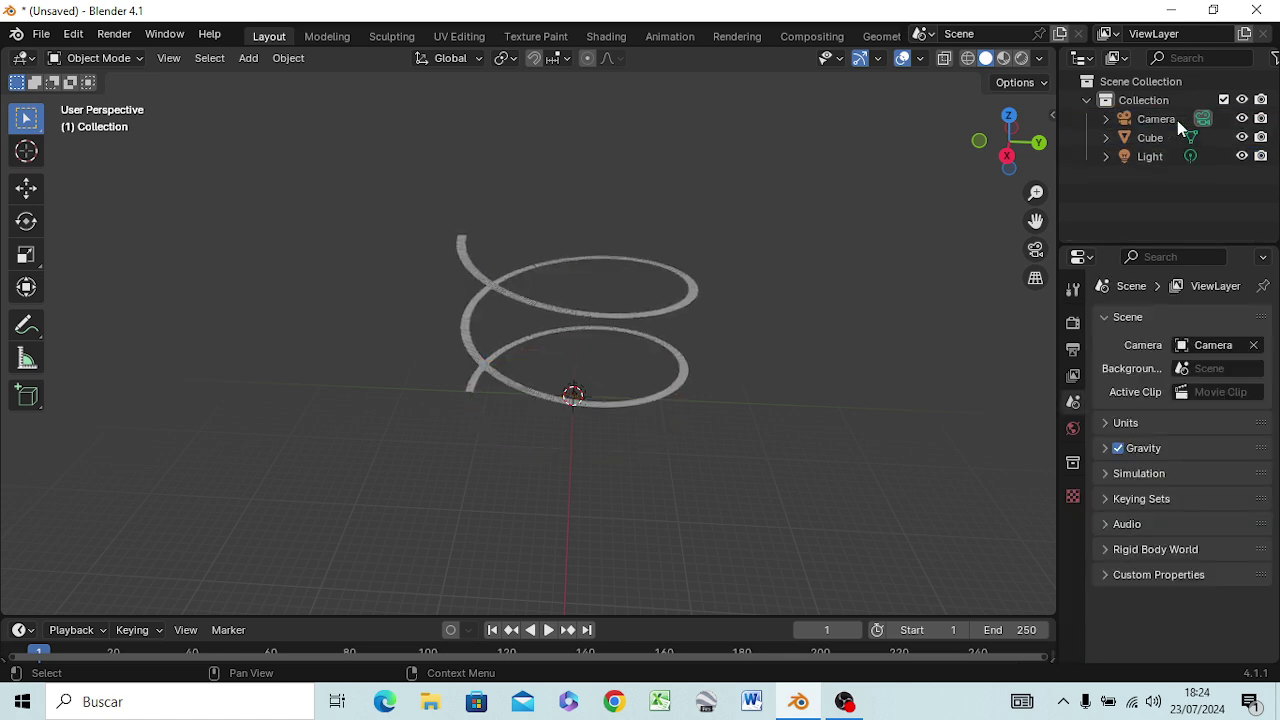
click(1155, 137)
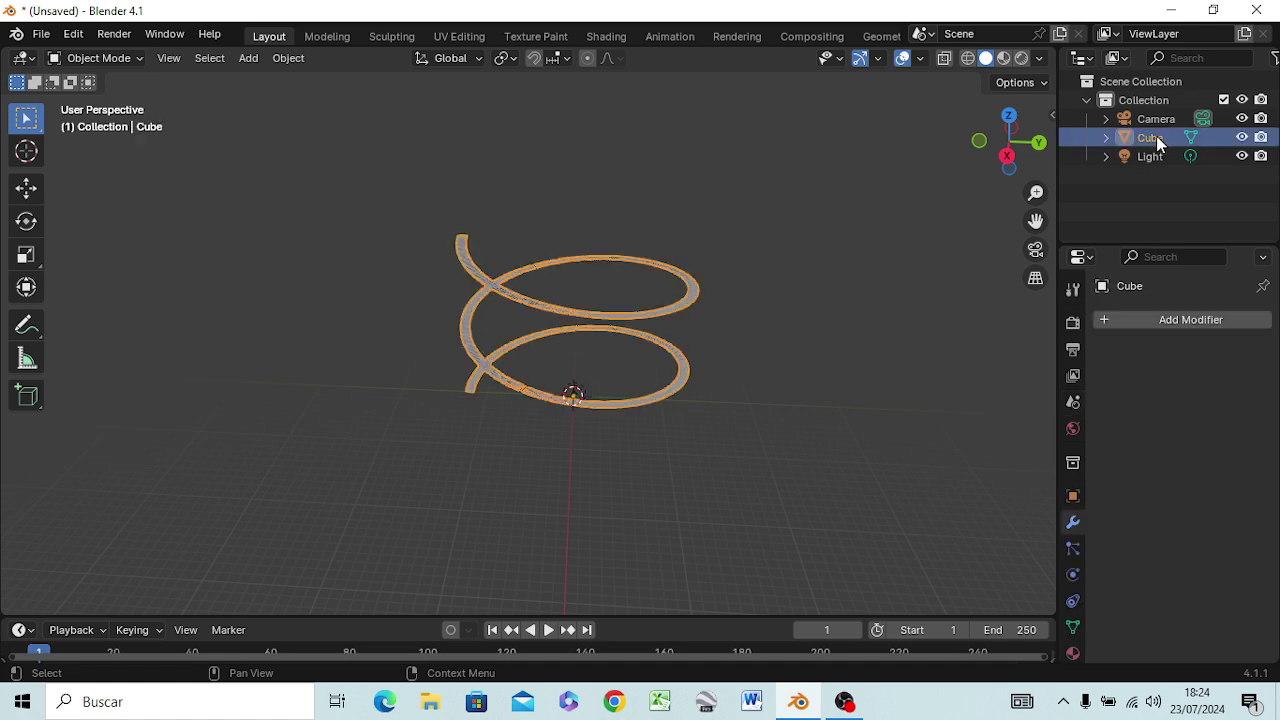
double_click(1156, 137)
text(Esc)
text(añer)
key(BackSpace)
key(BackSpace)
key(Return)
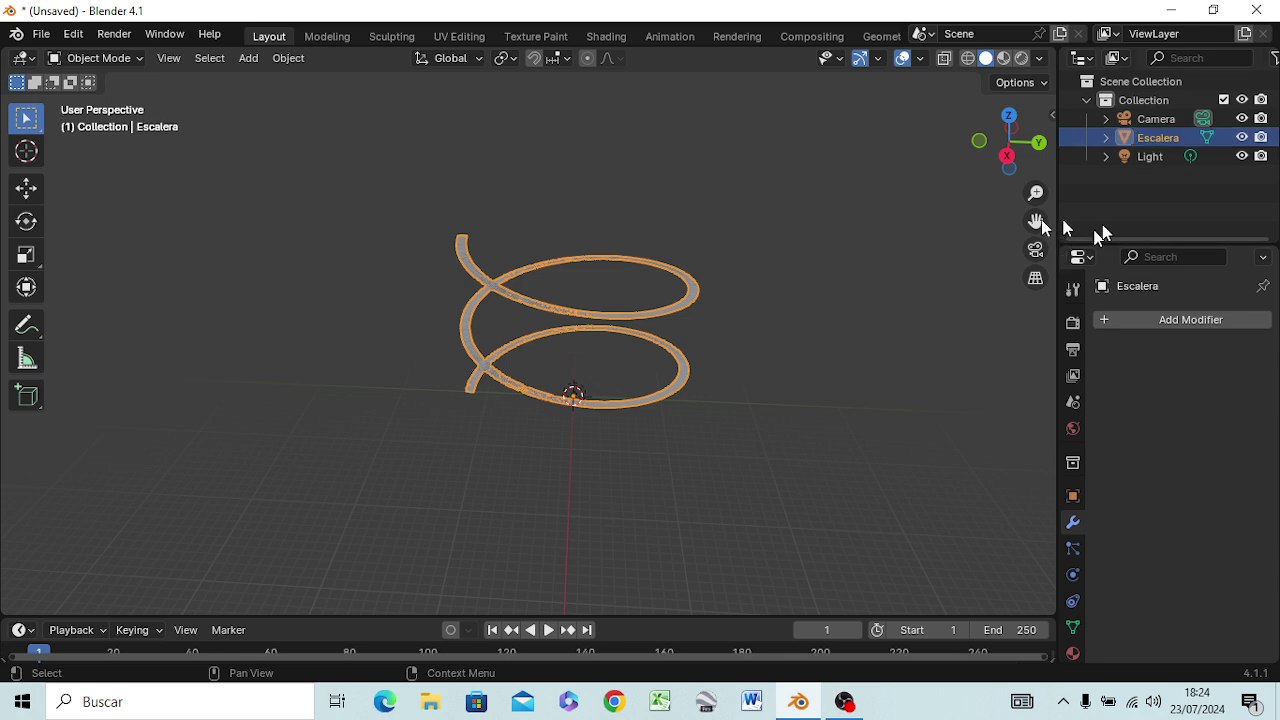
scroll(602, 418, up, 4)
mouse_move(602, 418)
middle_down()
mouse_move(353, 335)
mouse_move(151, 326)
mouse_move(486, 314)
mouse_move(737, 277)
mouse_move(655, 362)
mouse_move(623, 368)
middle_up()
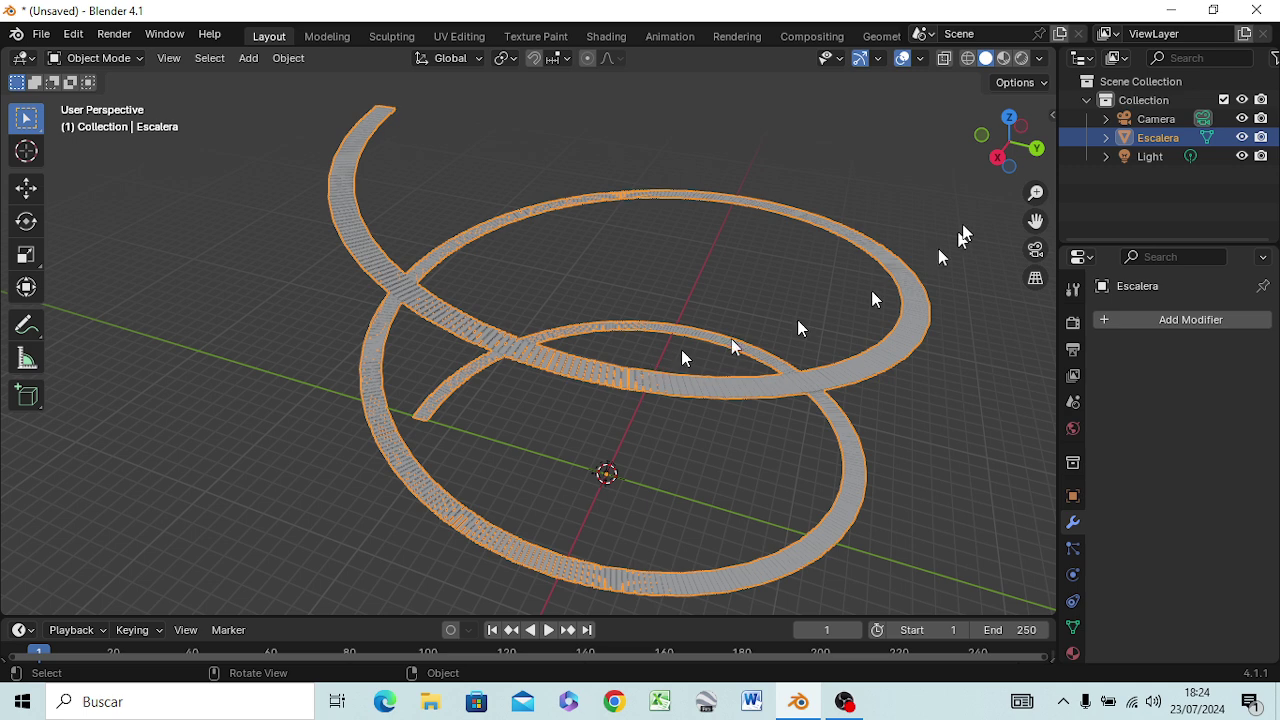
Add a new collection inside Collection, name it 'eb', and drag Escalera into it.
right_click(1158, 101)
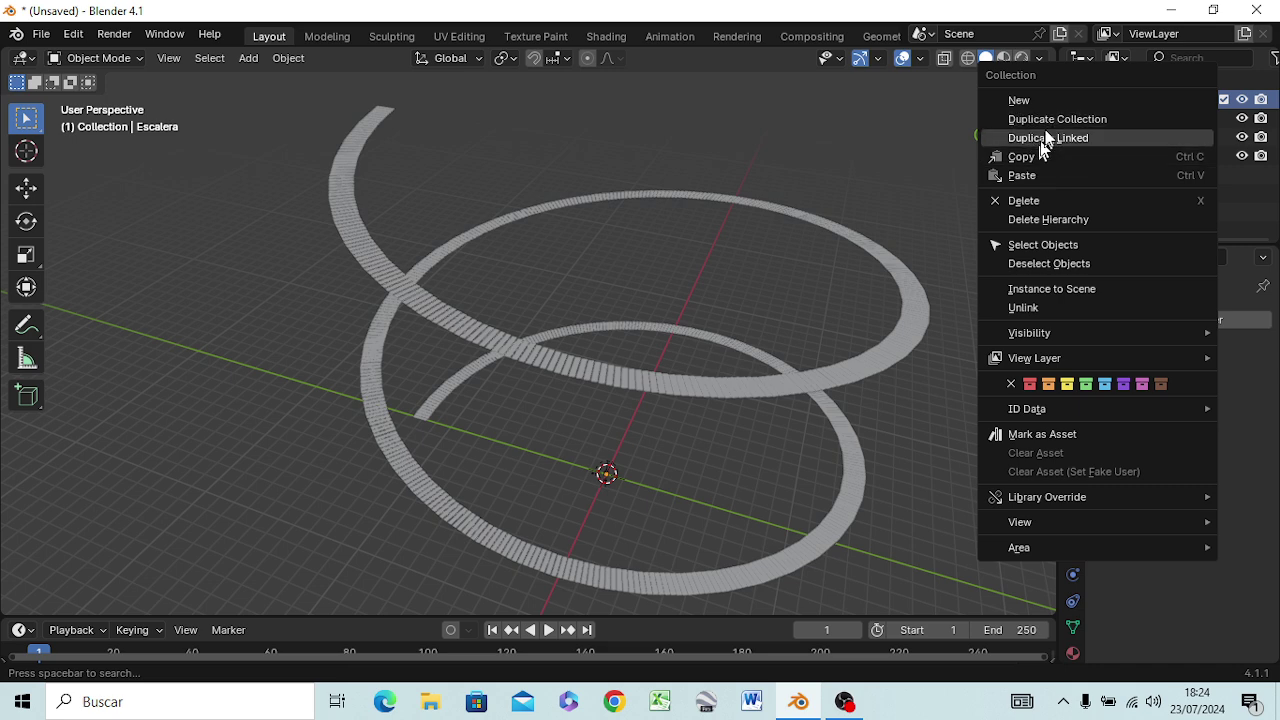
click(1048, 104)
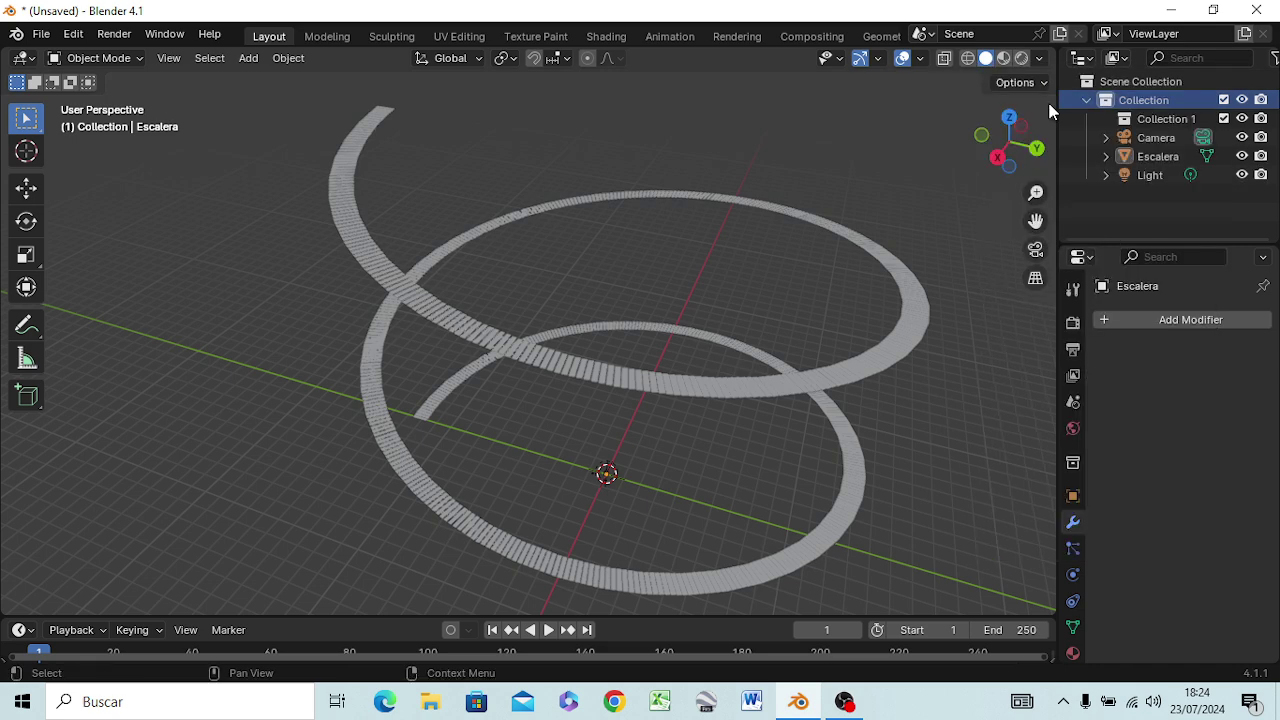
double_click(1184, 120)
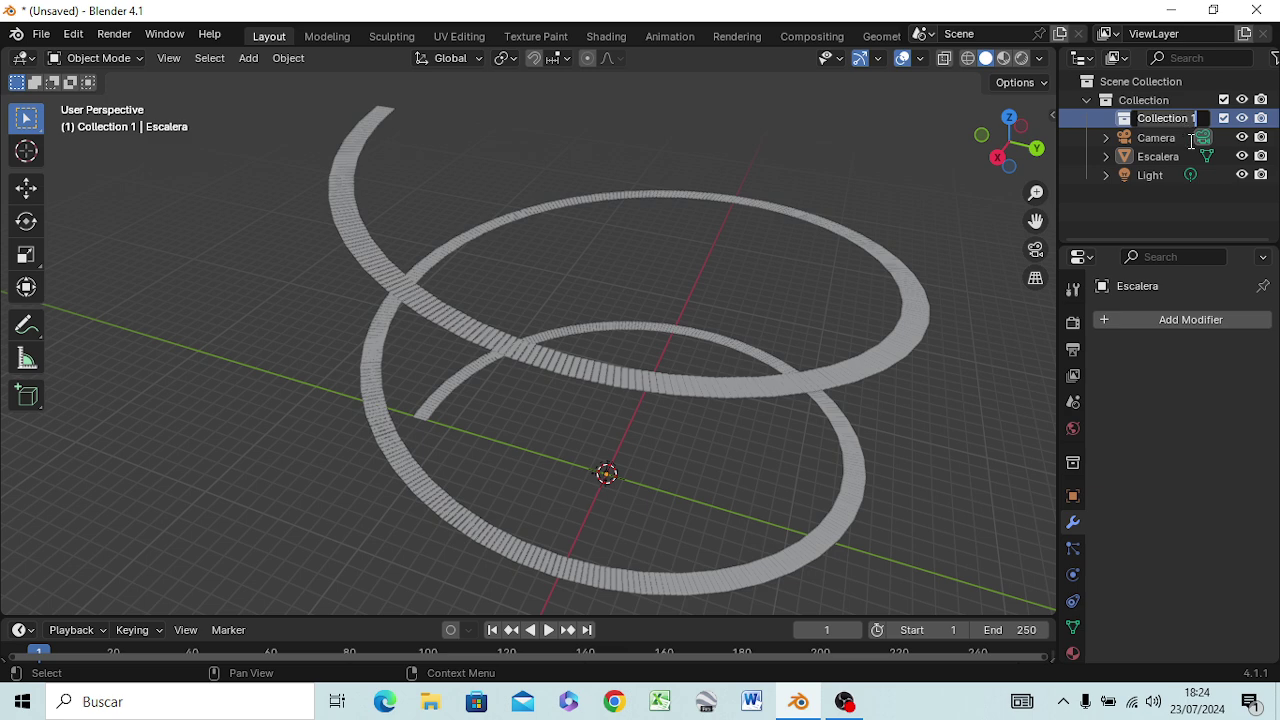
text(eb)
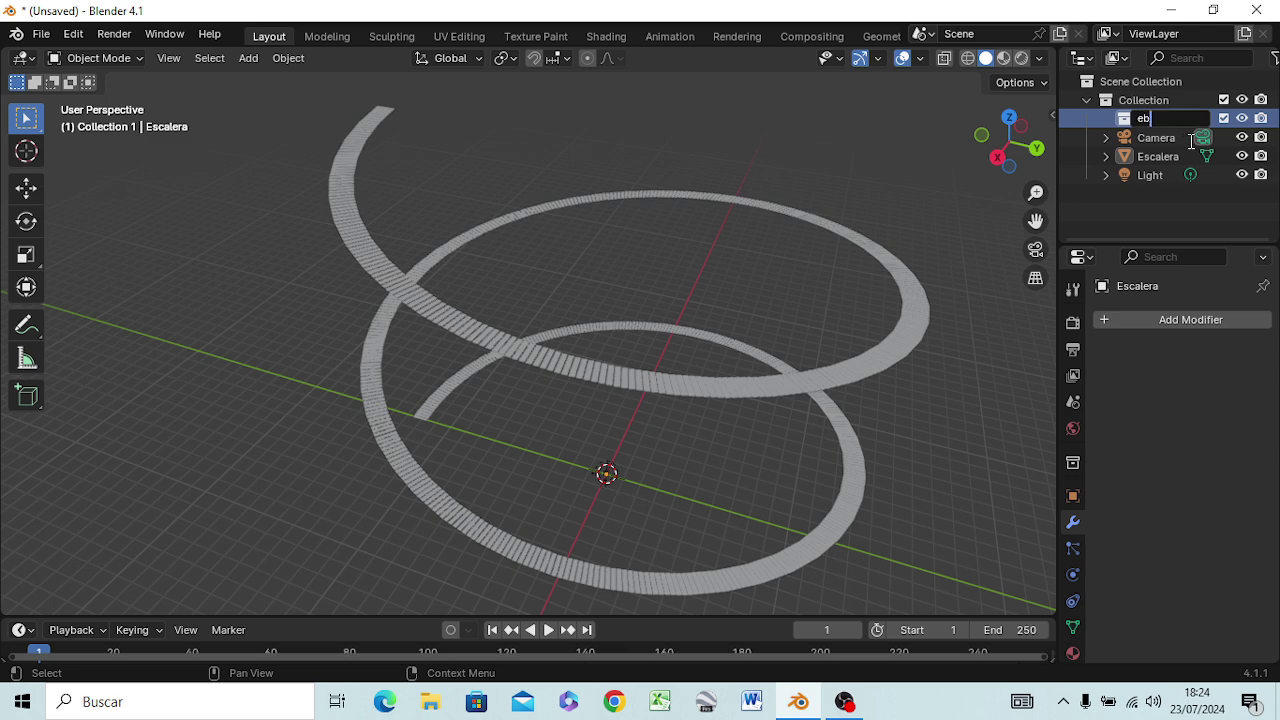
key(Return)
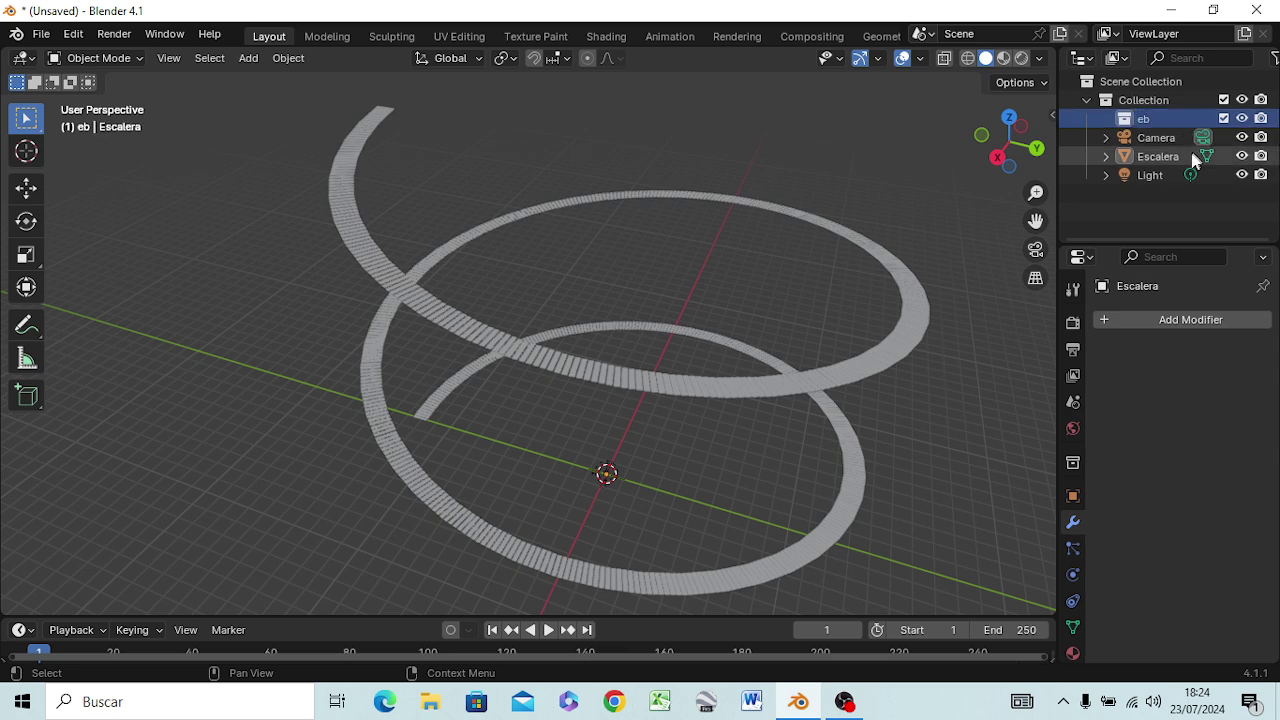
drag(1175, 158, 1172, 125)
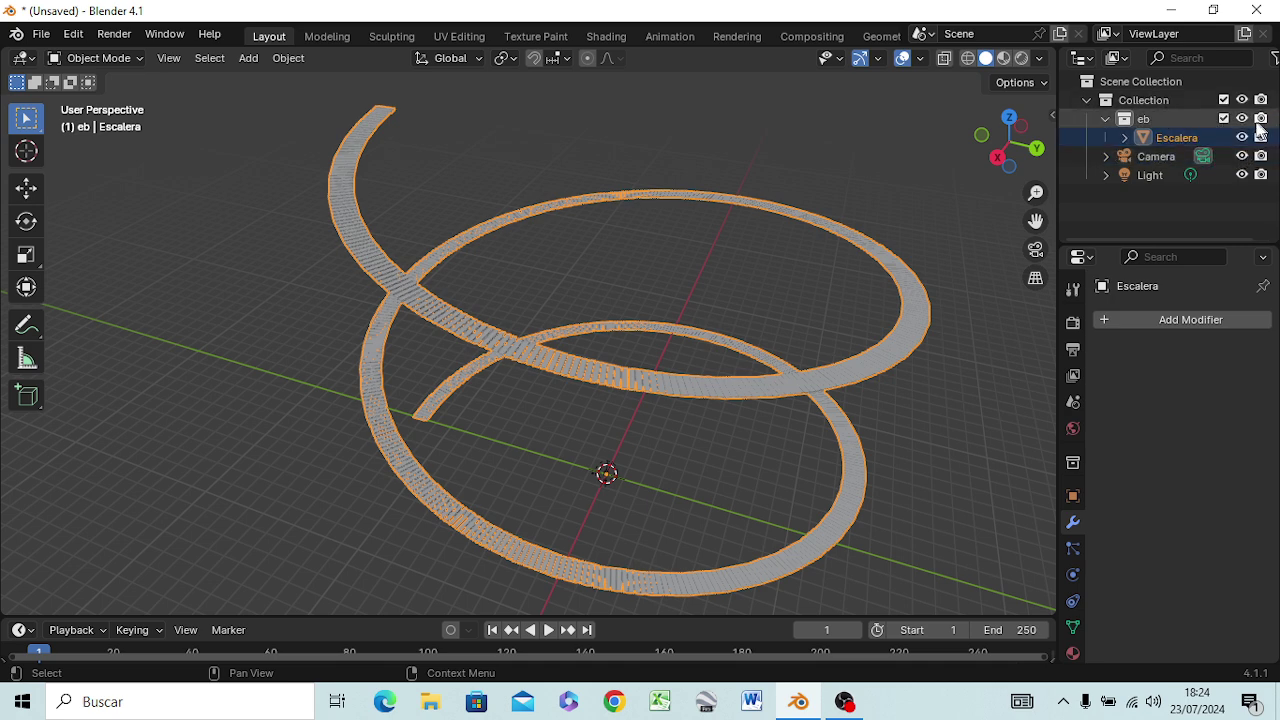
Exclude the eb collection from the view layer and delete both Camera and Light.
click(1224, 118)
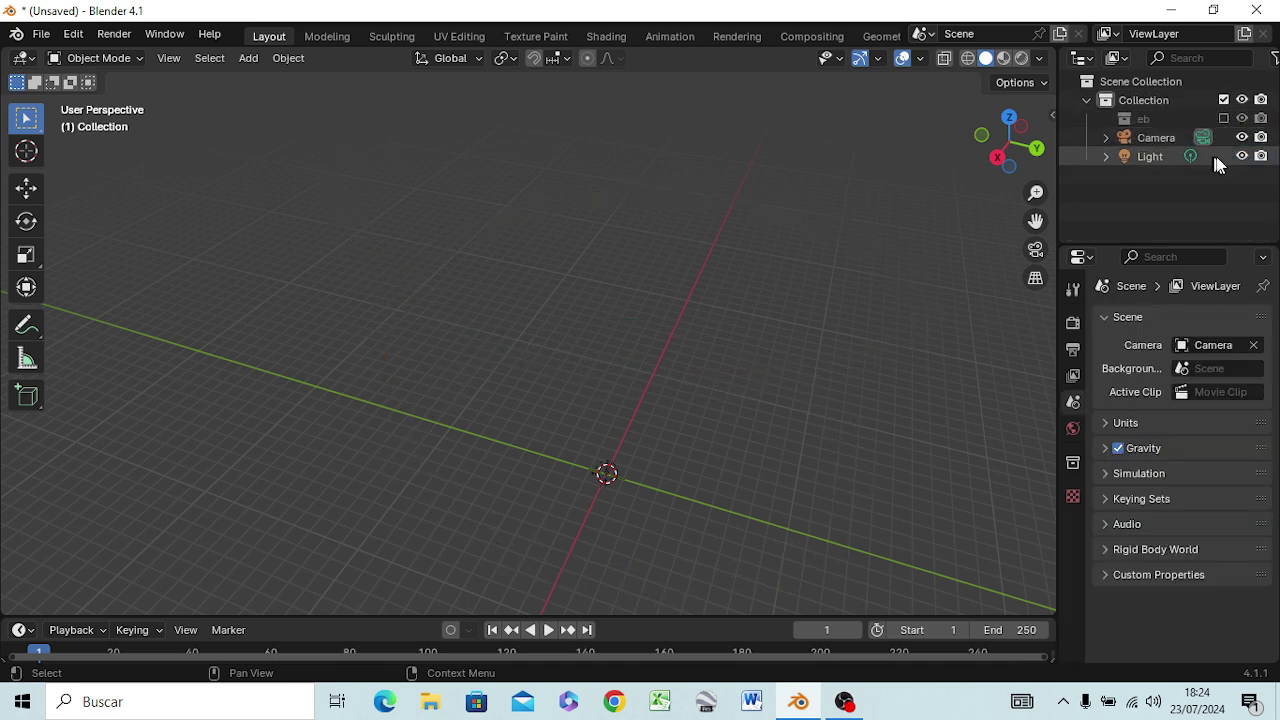
click(1165, 140)
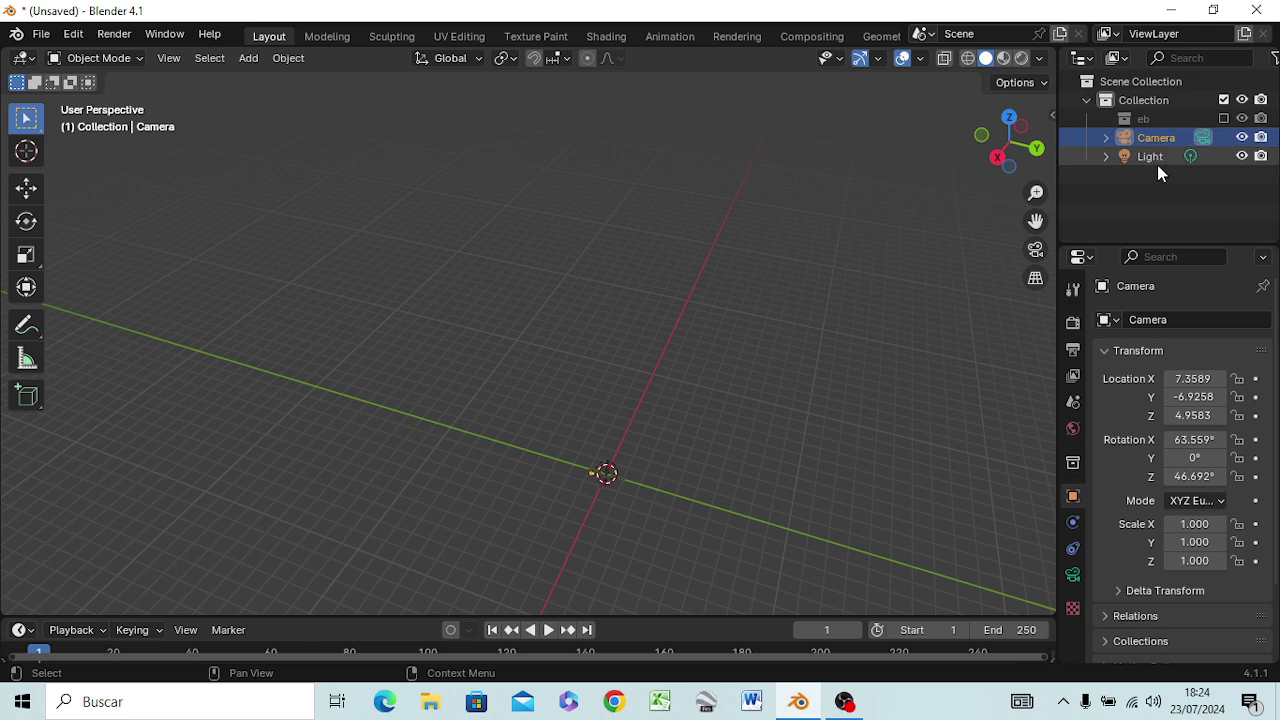
shift+click(1150, 156)
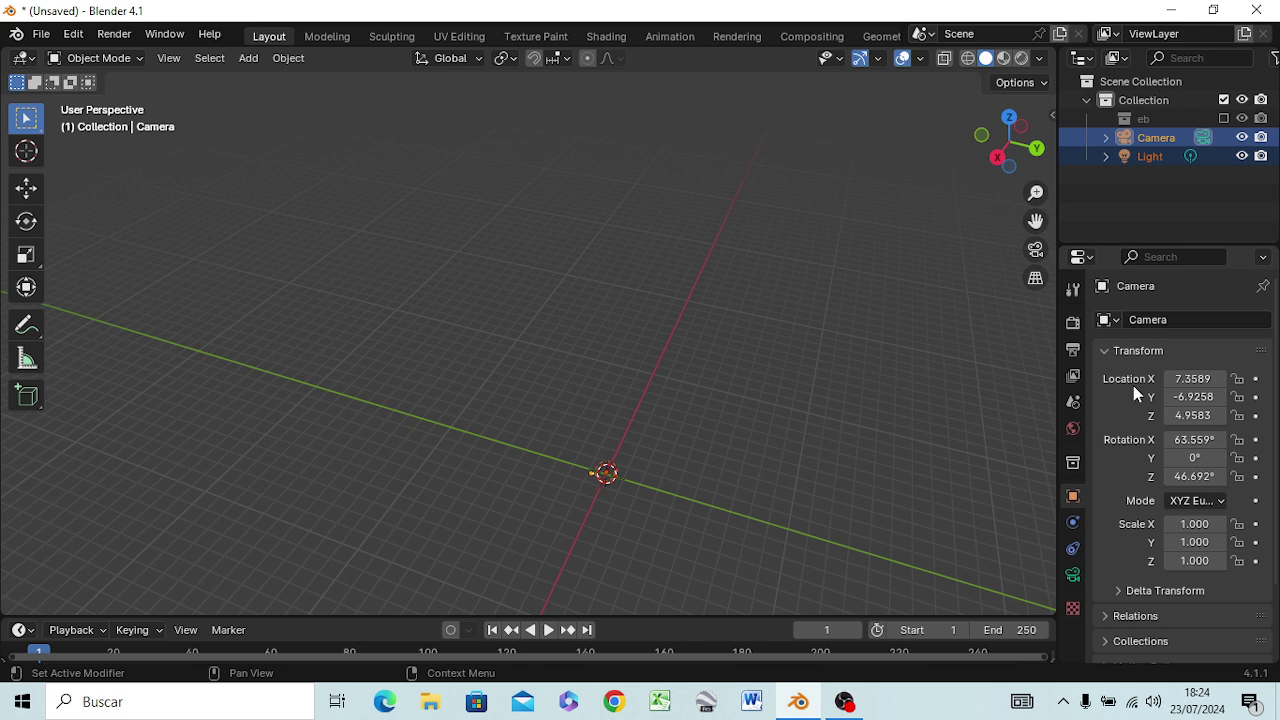
key(x)
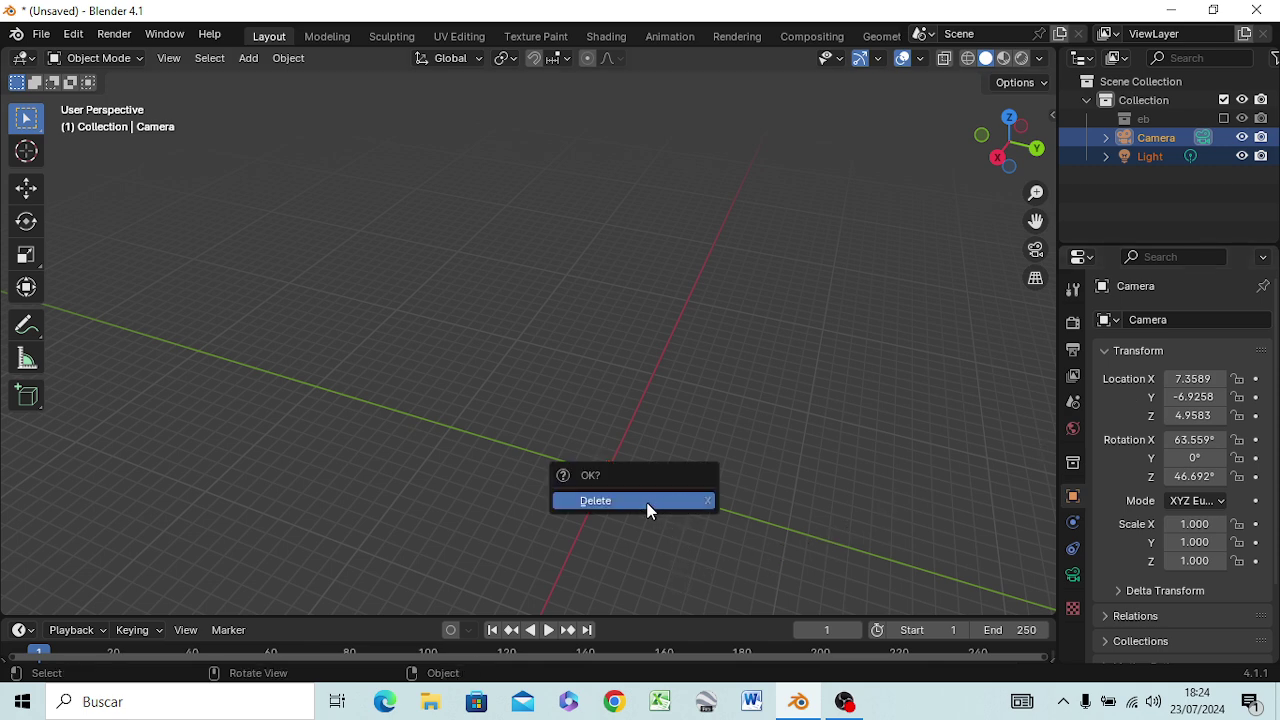
click(646, 511)
Reframe the empty grid and open the Shift+A Add menu.
scroll(602, 494, up, 3)
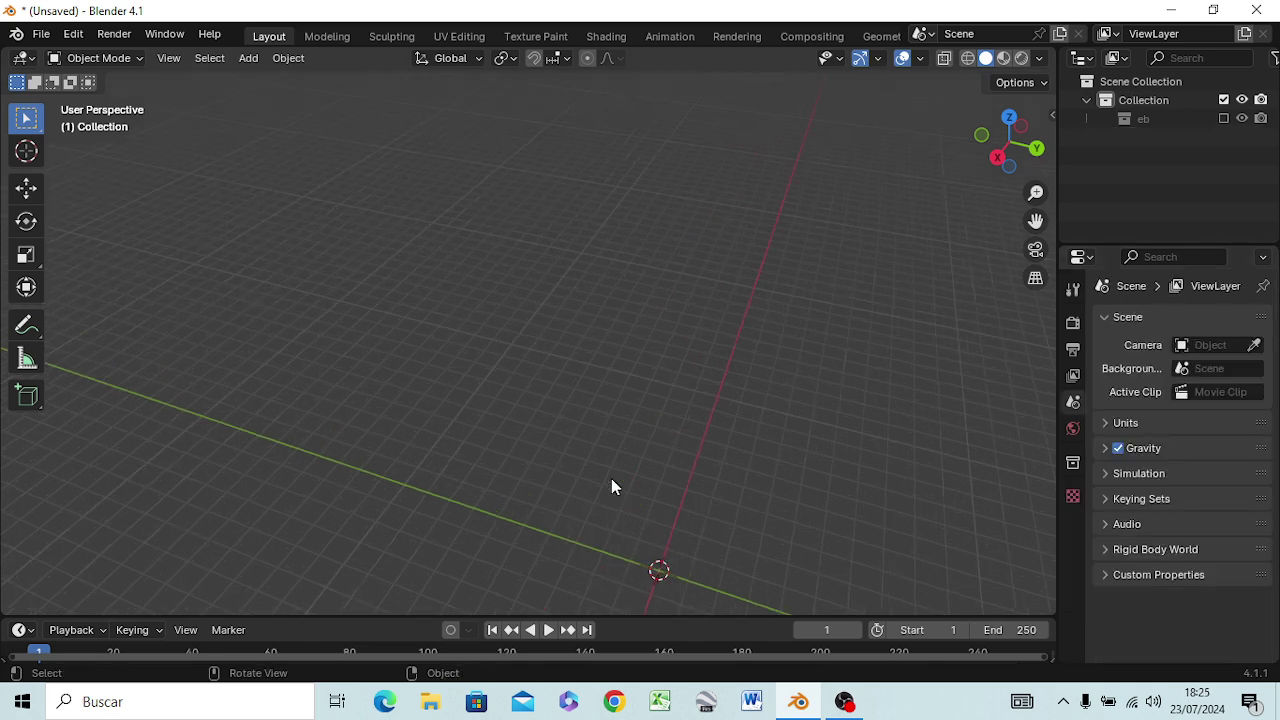
scroll(611, 485, up, 1)
middle_drag(652, 445, 625, 387)
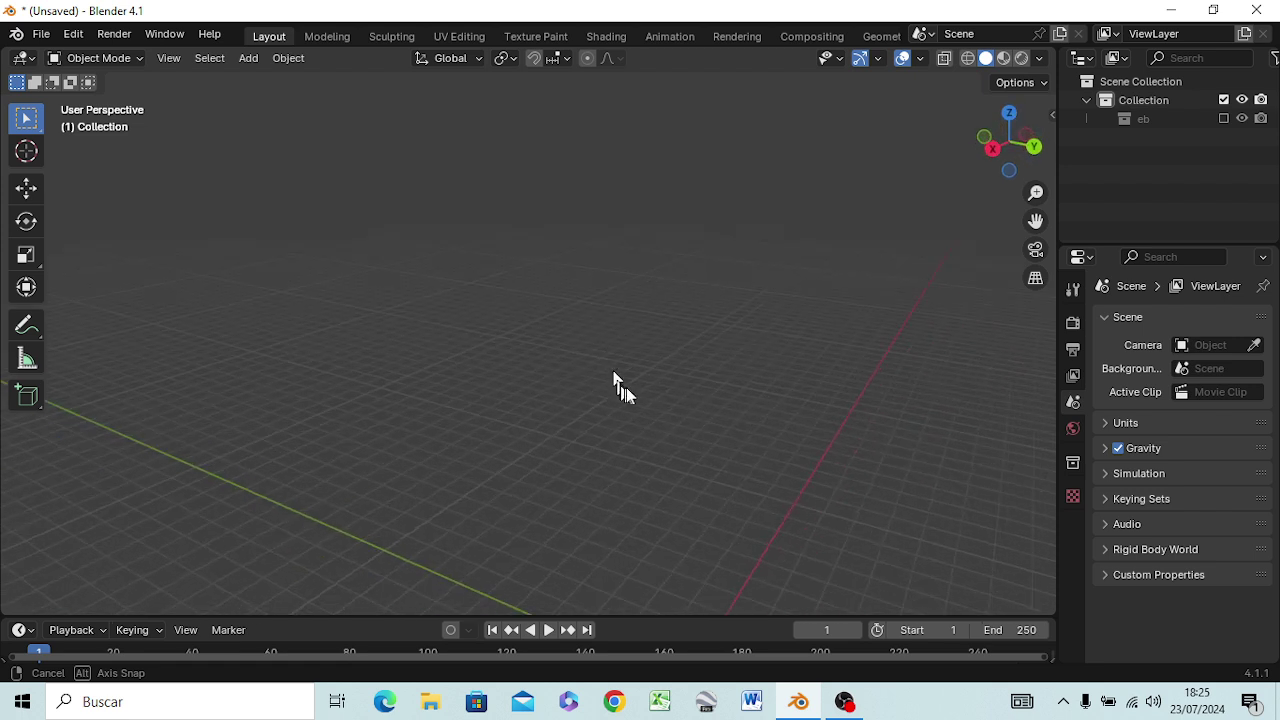
scroll(635, 390, down, 2)
mouse_move(628, 468)
middle_down()
mouse_move(608, 403)
mouse_move(623, 428)
mouse_move(626, 523)
middle_up()
scroll(626, 516, up, 1)
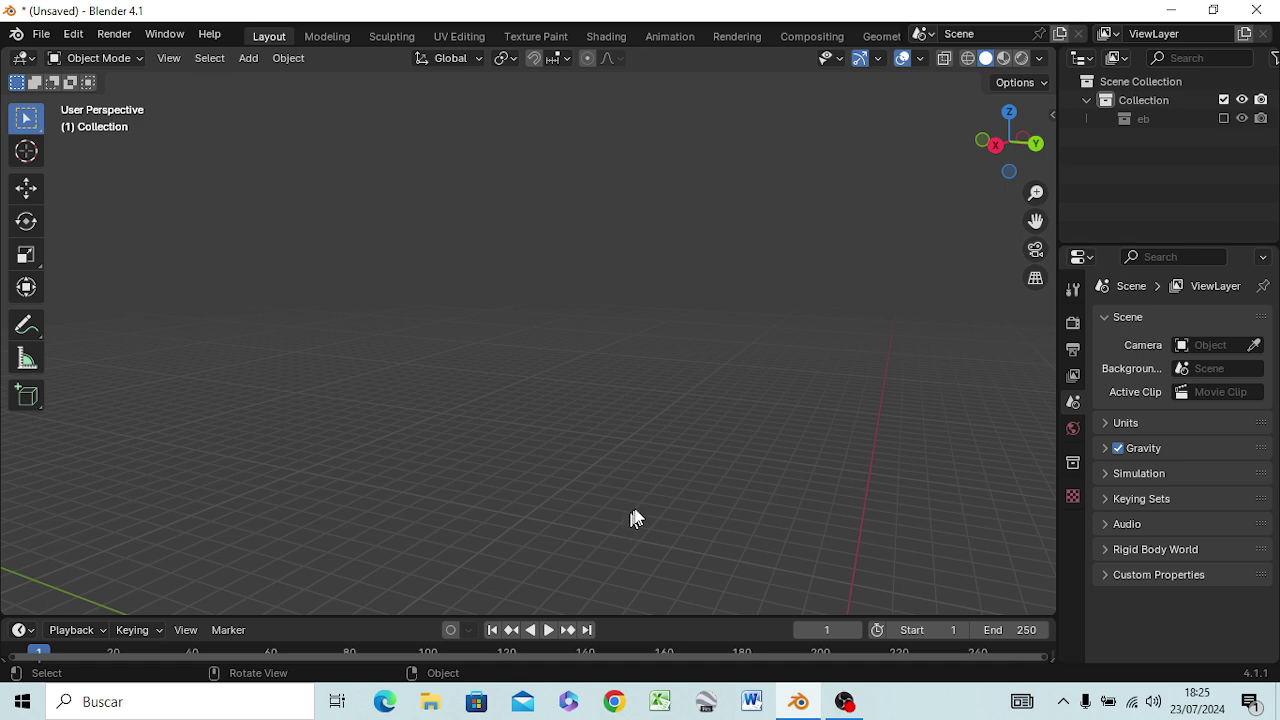
scroll(632, 517, up, 1)
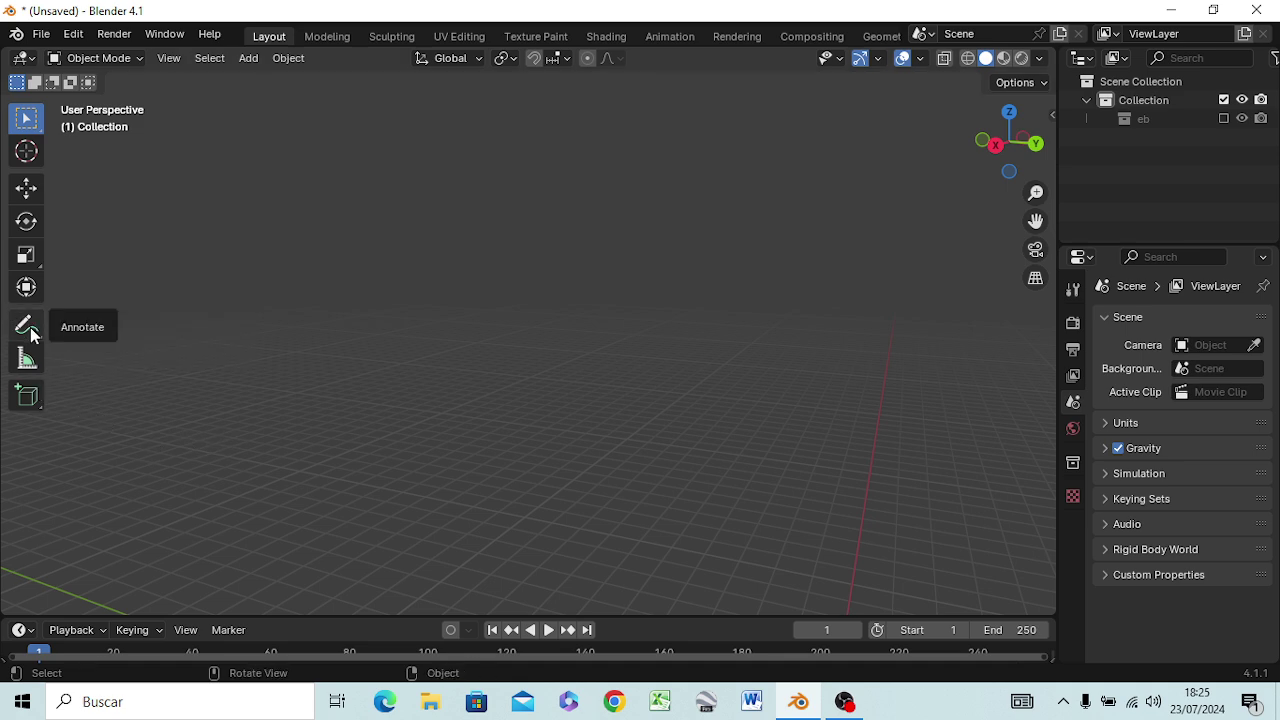
scroll(362, 350, down, 3)
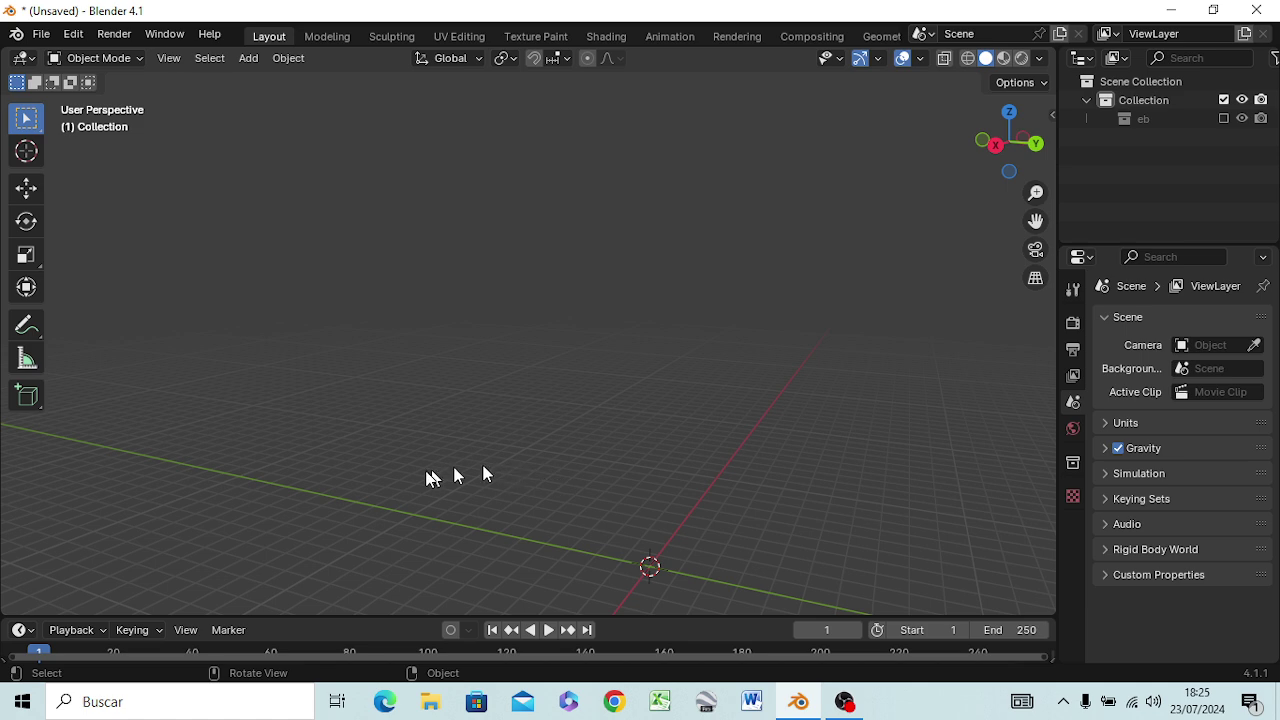
key(shift)
key(shift+a)
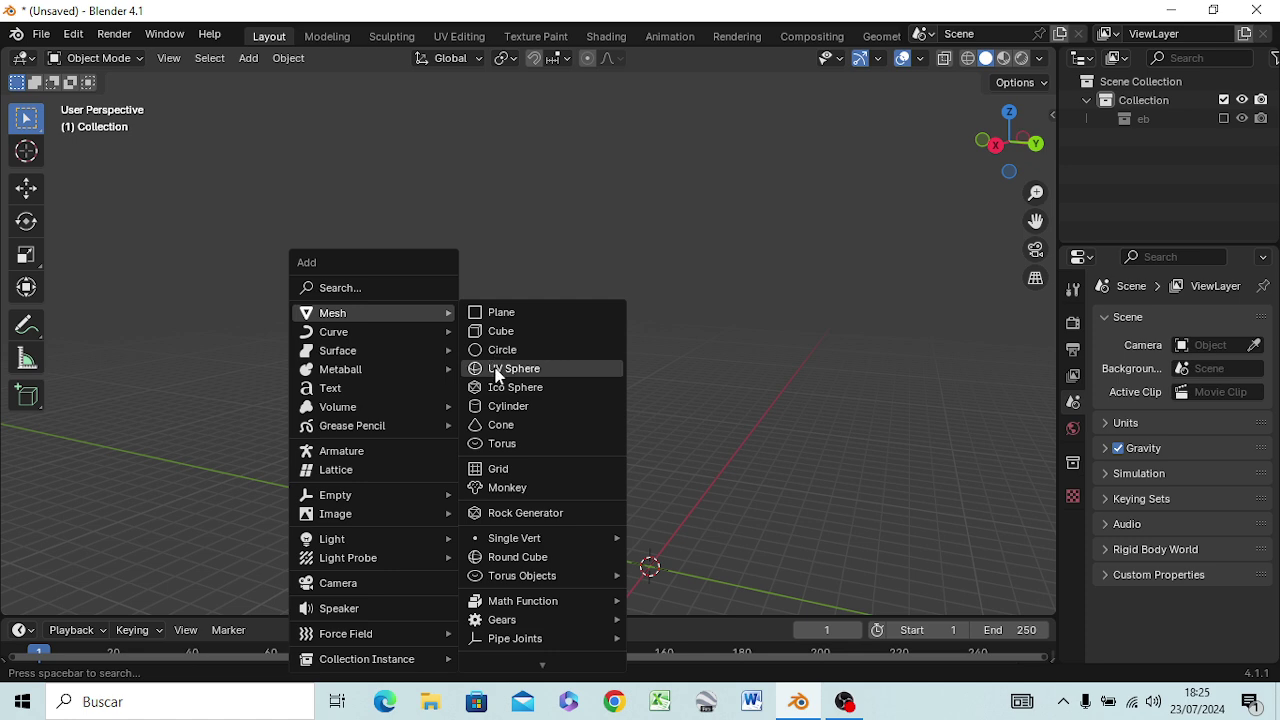
Add a Mesh > Cube at the origin and frame it in the middle of the viewport.
click(510, 343)
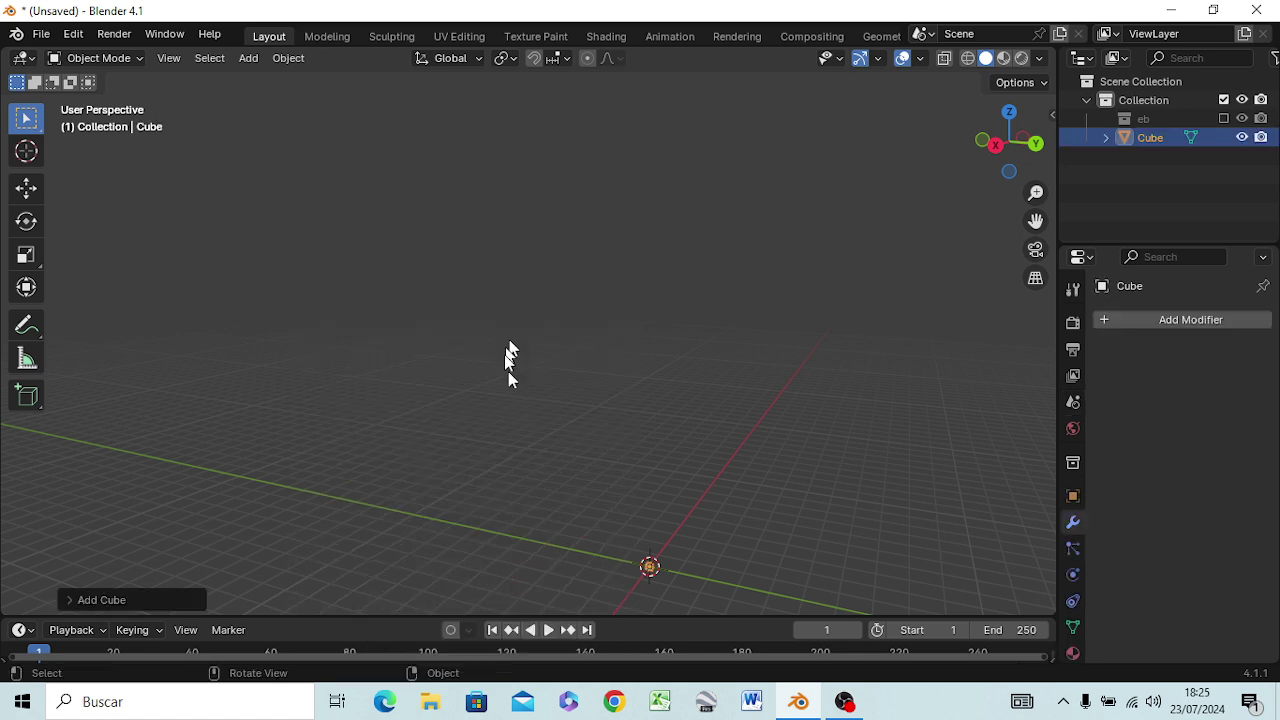
scroll(677, 600, up, 4)
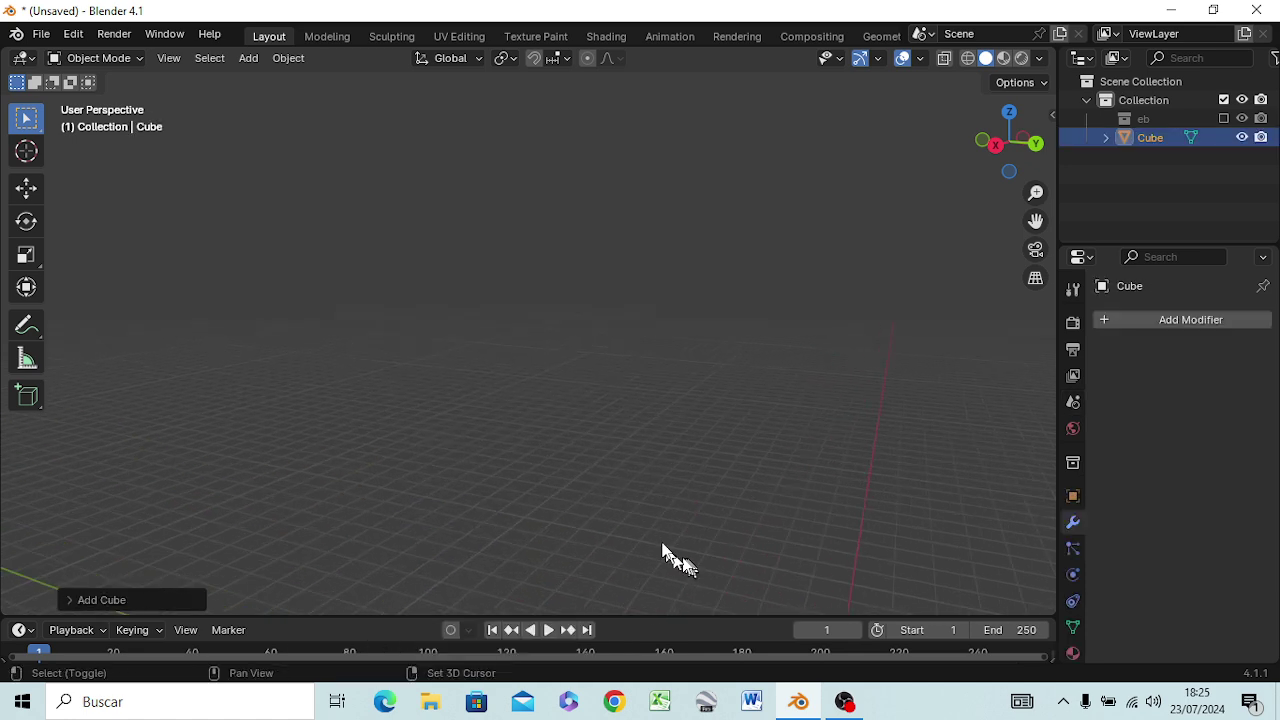
shift+middle_drag(677, 560, 489, 106)
scroll(595, 320, up, 3)
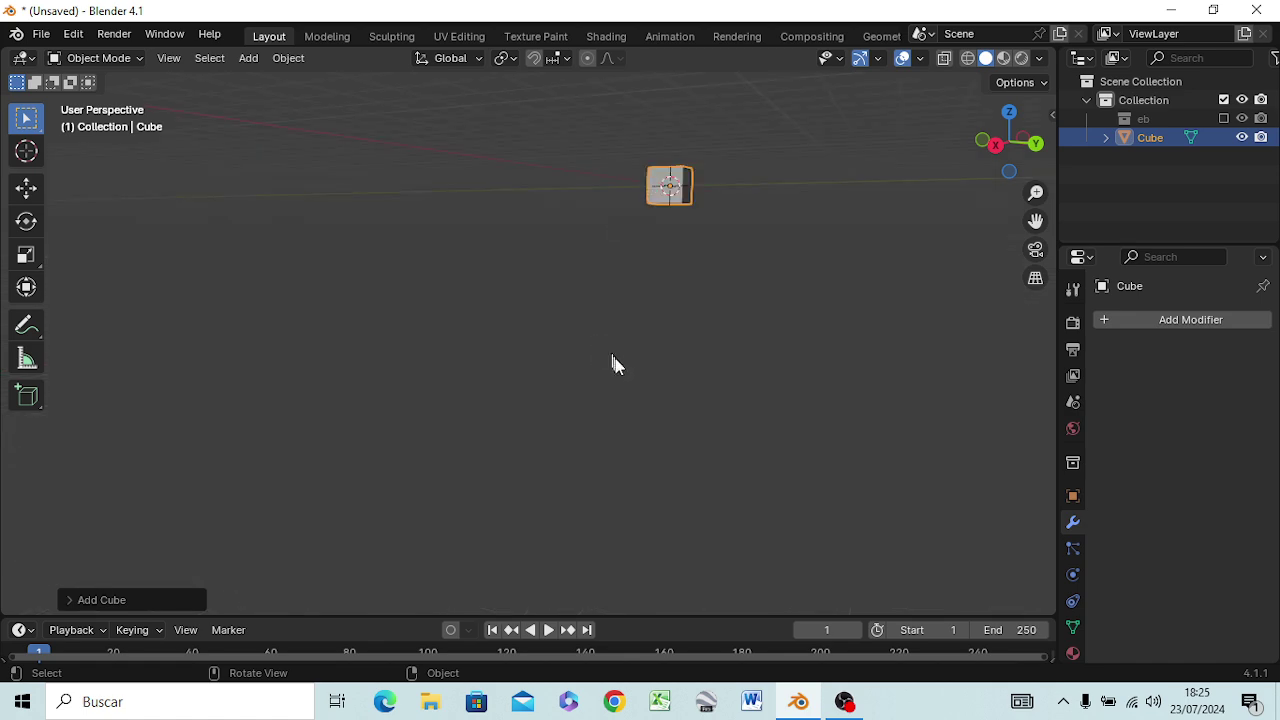
mouse_move(677, 251)
middle_down()
mouse_move(612, 278)
mouse_move(305, 273)
middle_up()
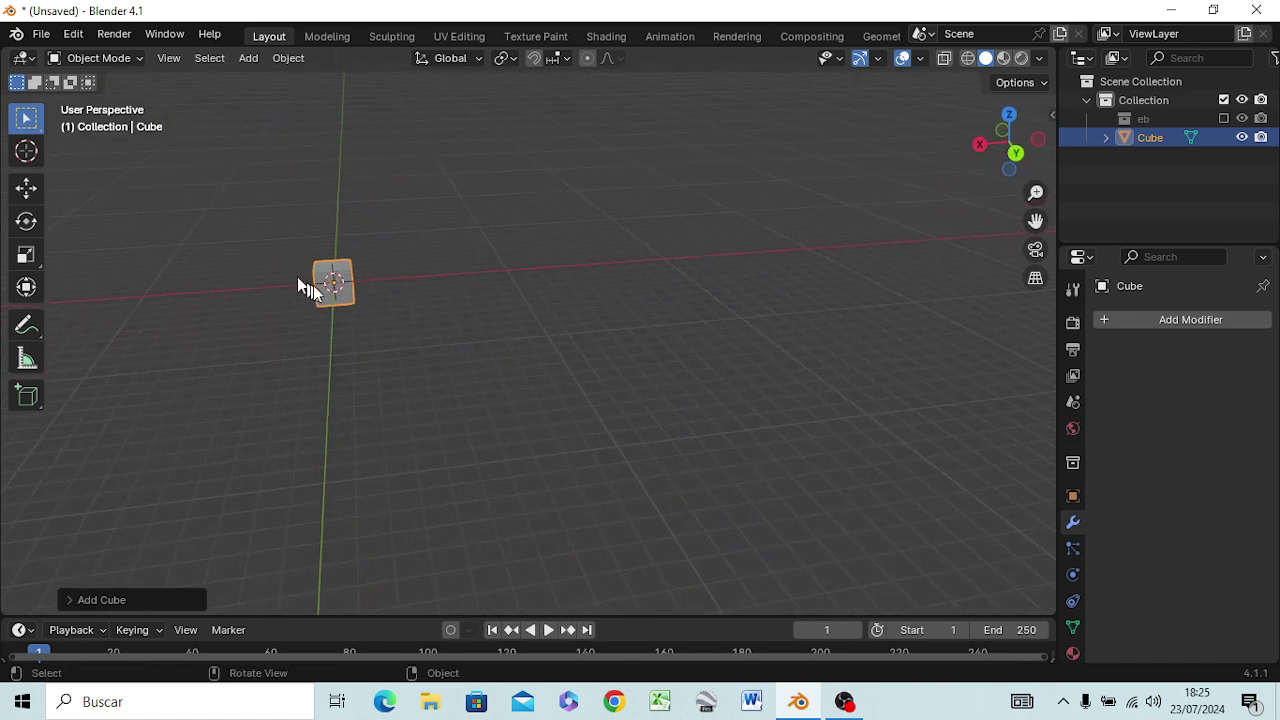
middle_drag(352, 290, 344, 295)
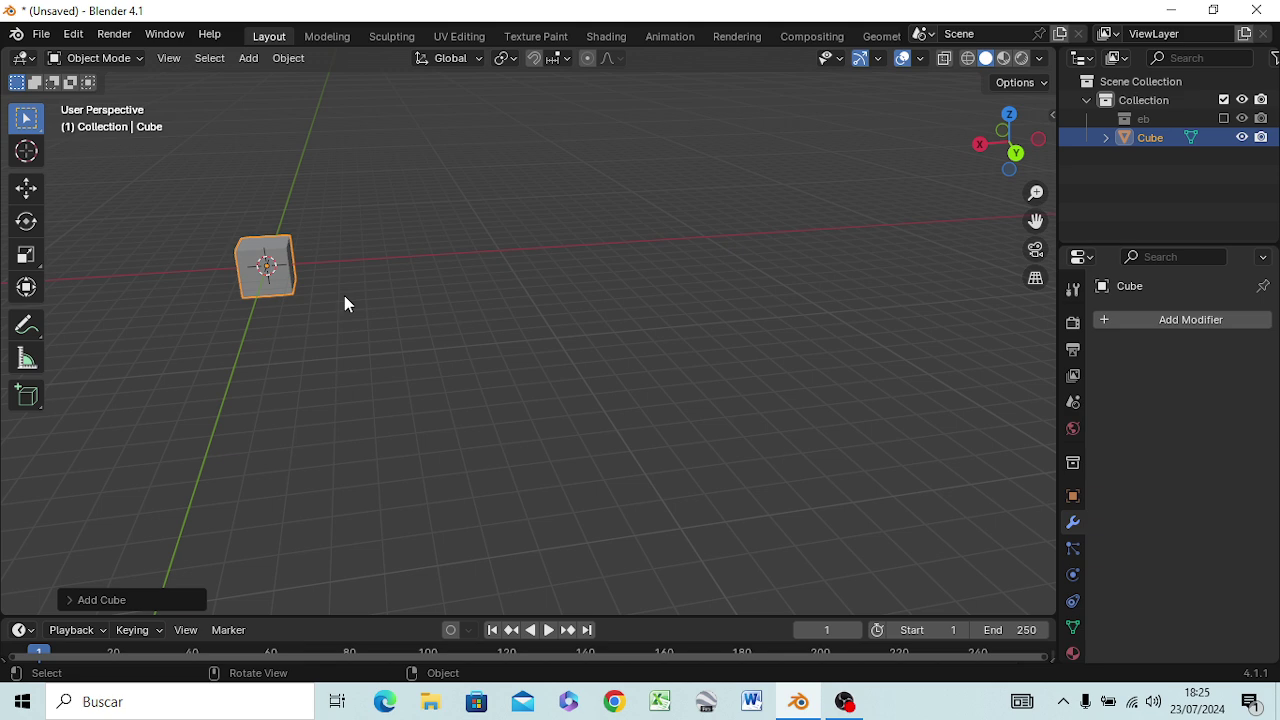
middle_drag(257, 267, 395, 277)
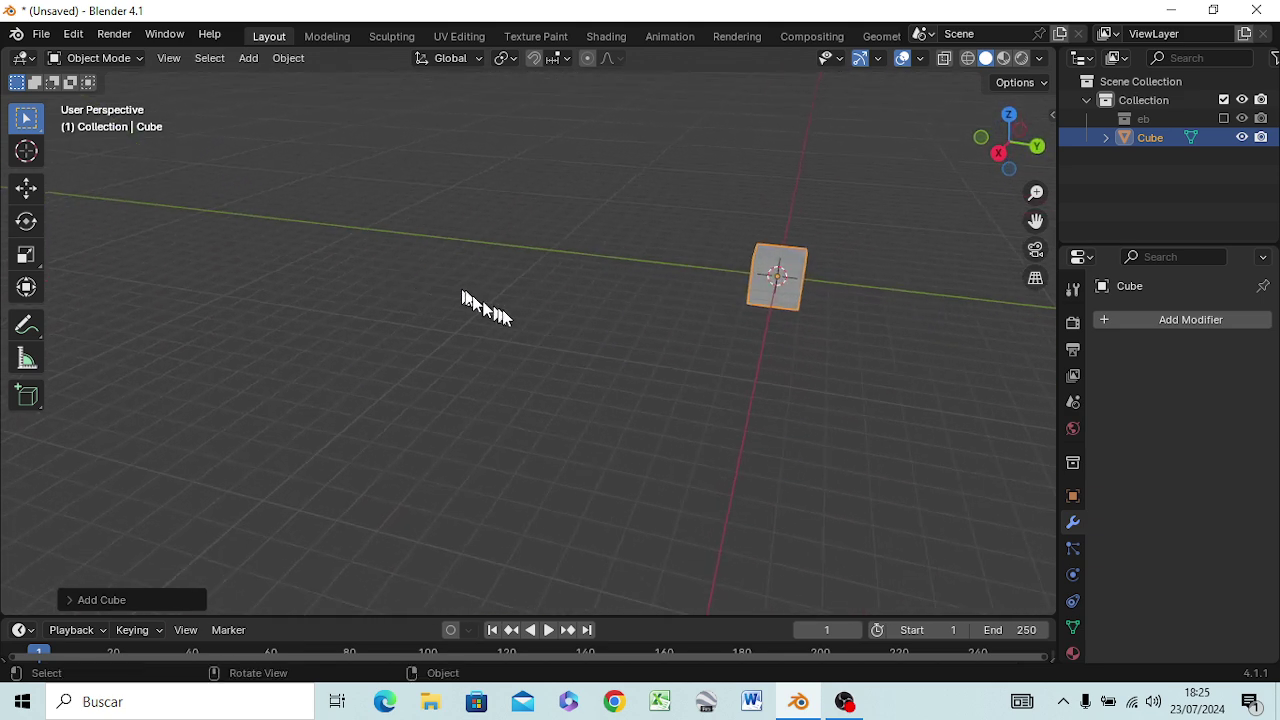
mouse_move(520, 318)
middle_down()
mouse_move(575, 339)
mouse_move(366, 346)
mouse_move(515, 335)
middle_up()
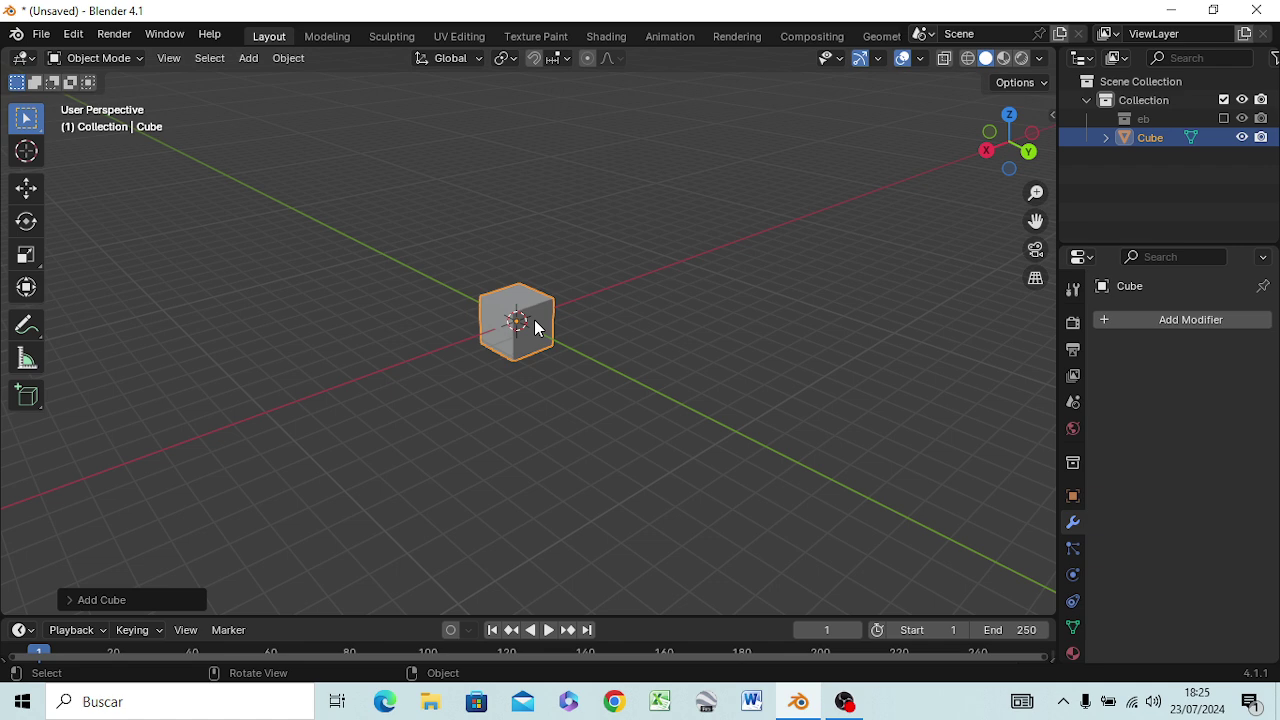
Duplicate the cube as Cube.001, leave it in place, and switch to front view.
key(shift+d)
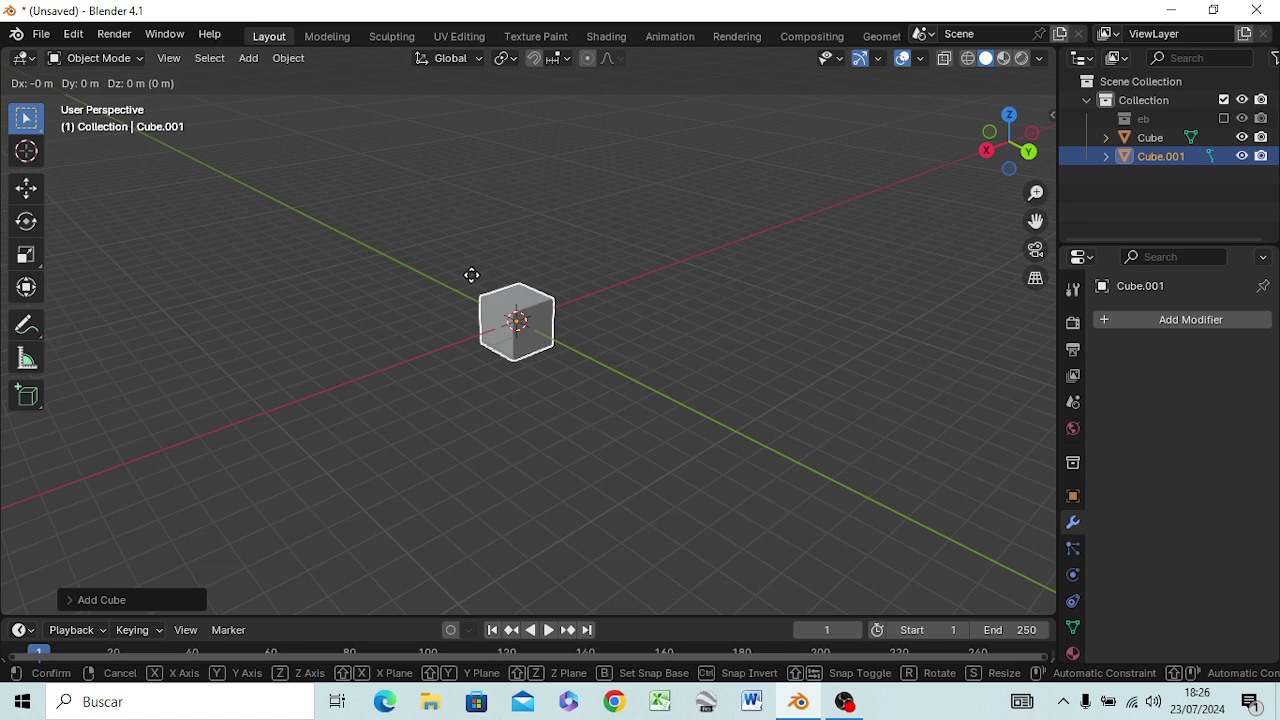
click(471, 274)
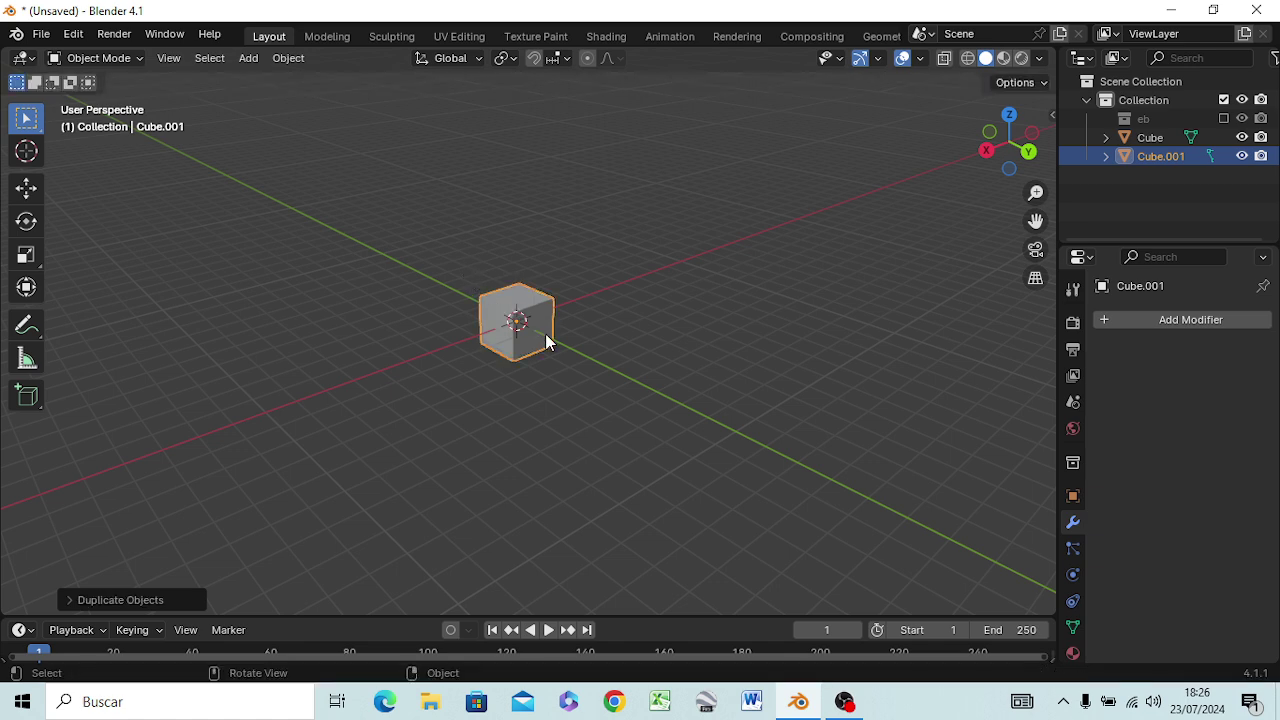
key(KP_1)
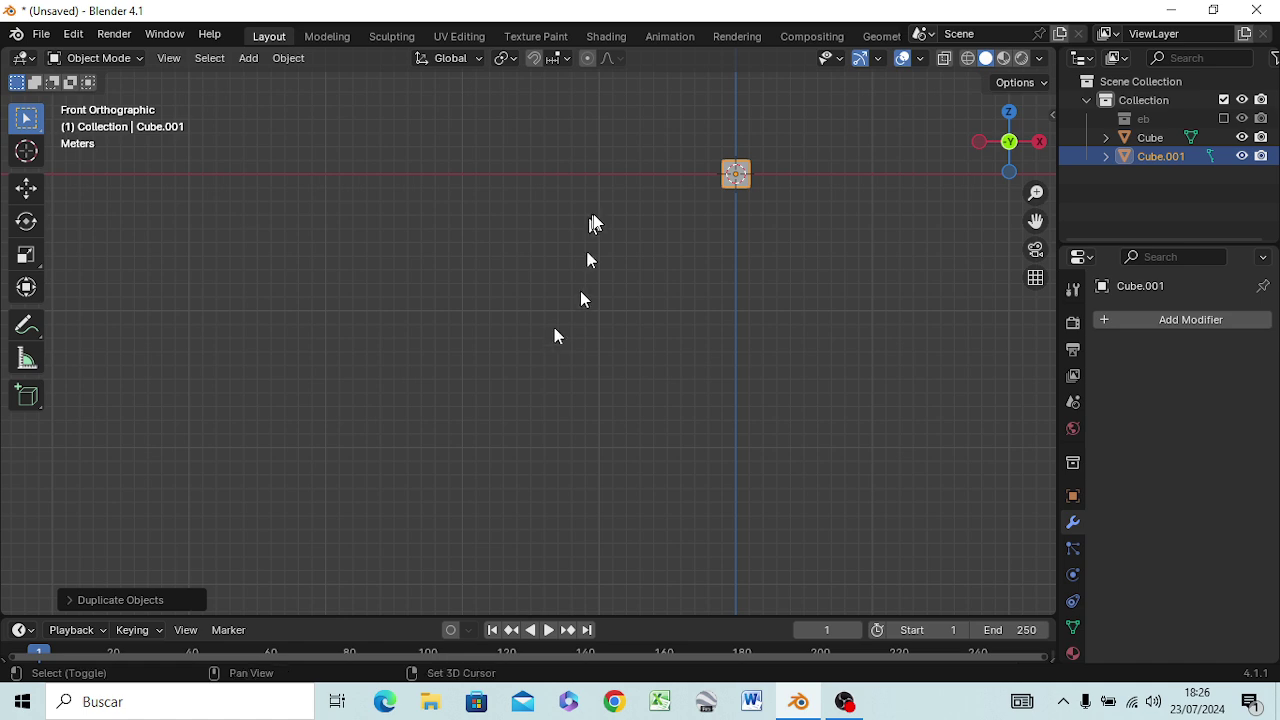
Frame the cube in the front view and select the duplicate Cube.001.
shift+middle_drag(814, 209, 657, 318)
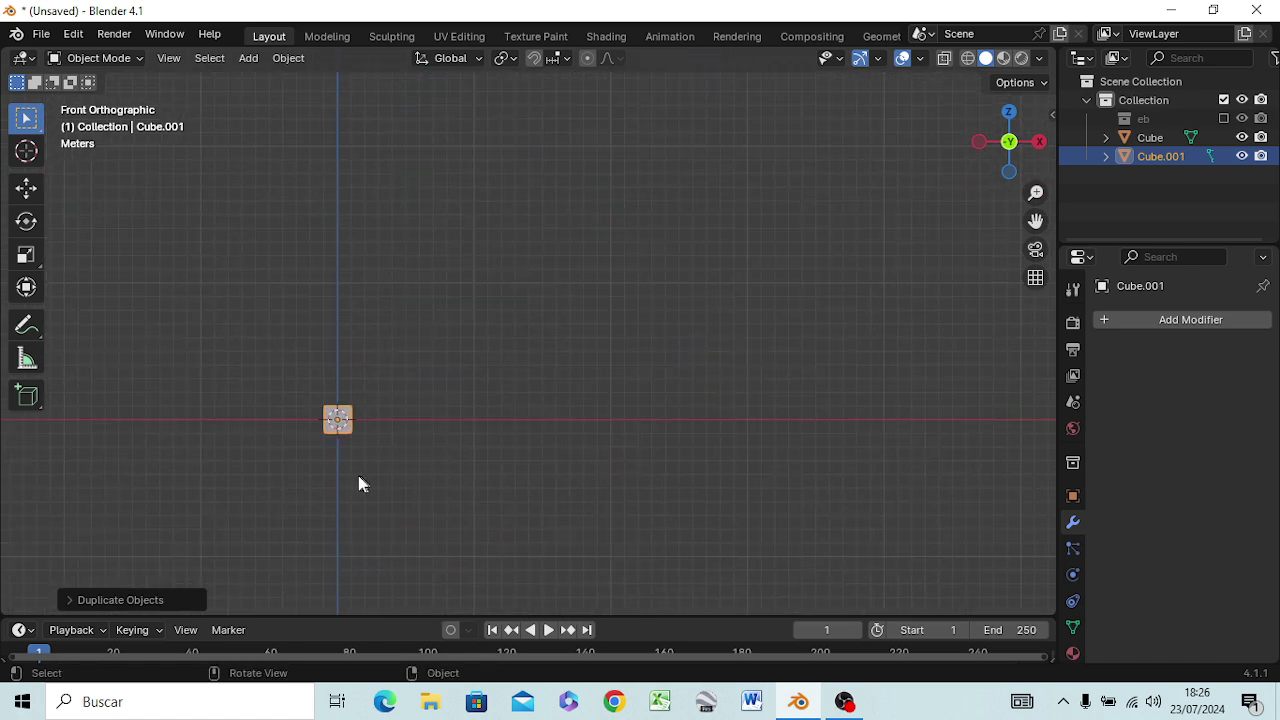
scroll(358, 475, up, 4)
shift+middle_drag(240, 472, 451, 363)
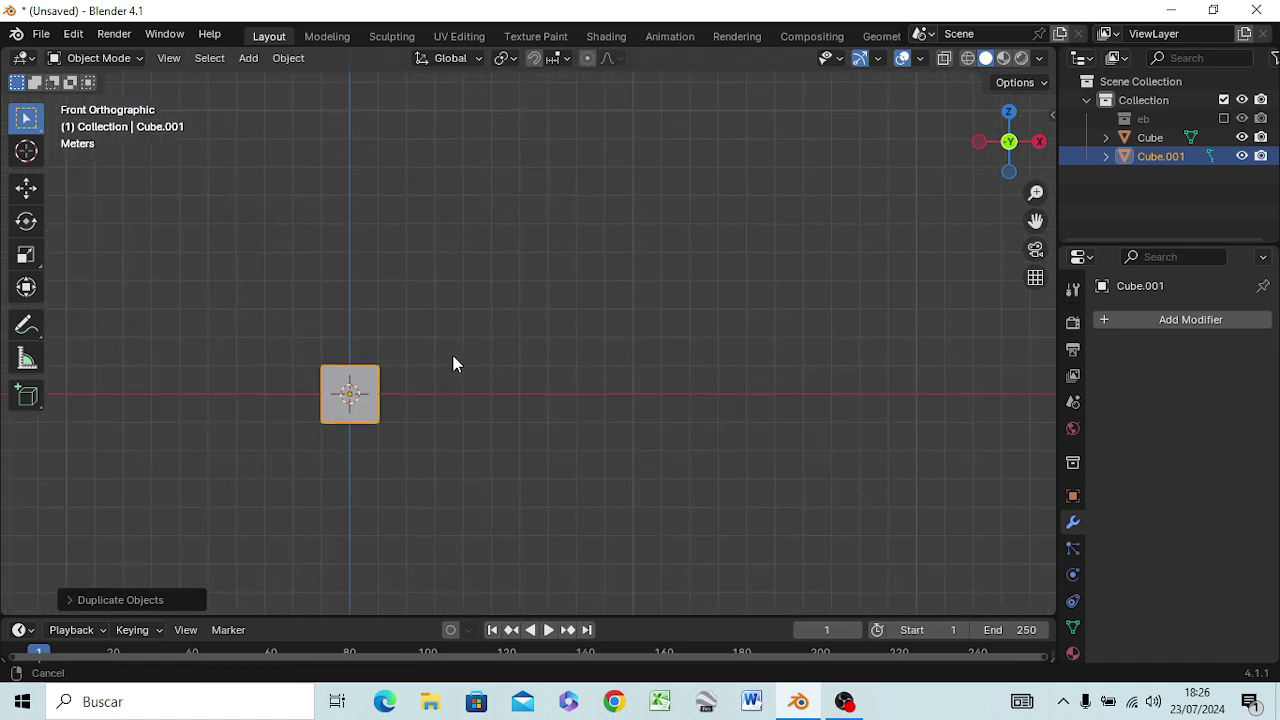
scroll(441, 390, up, 2)
scroll(431, 417, up, 1)
scroll(415, 427, up, 3)
scroll(380, 450, down, 2)
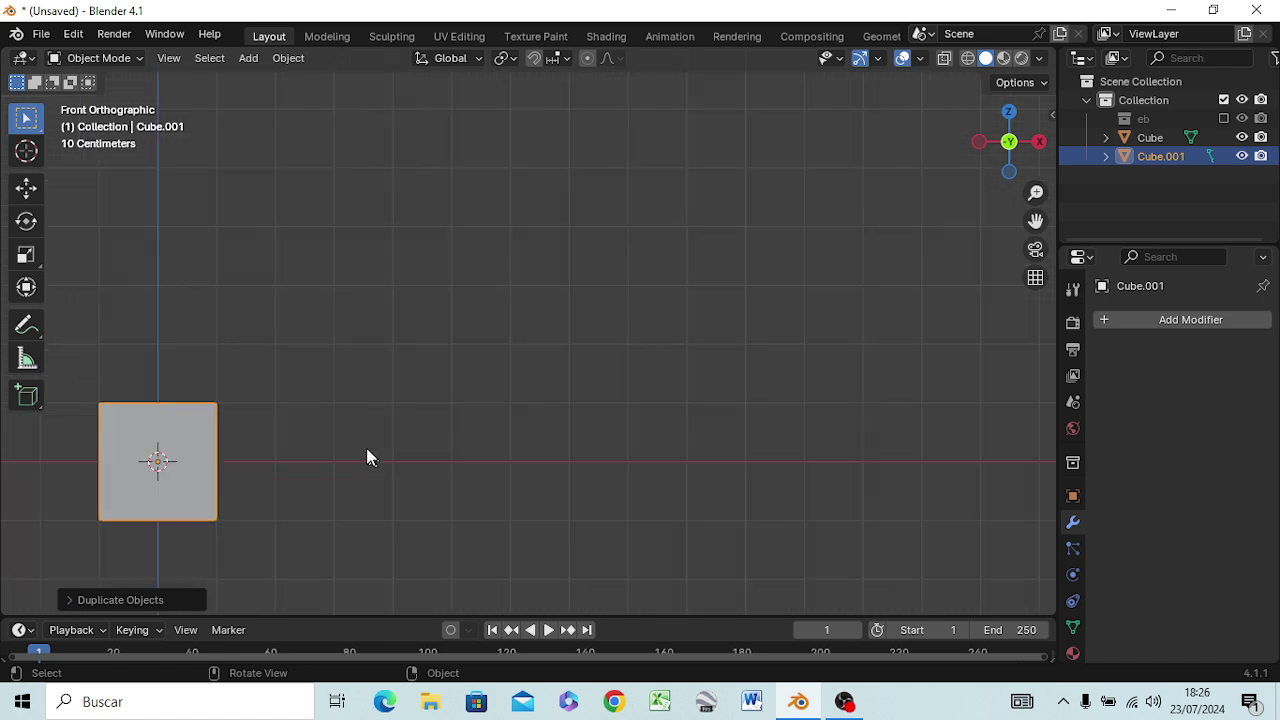
shift+middle_drag(354, 451, 489, 412)
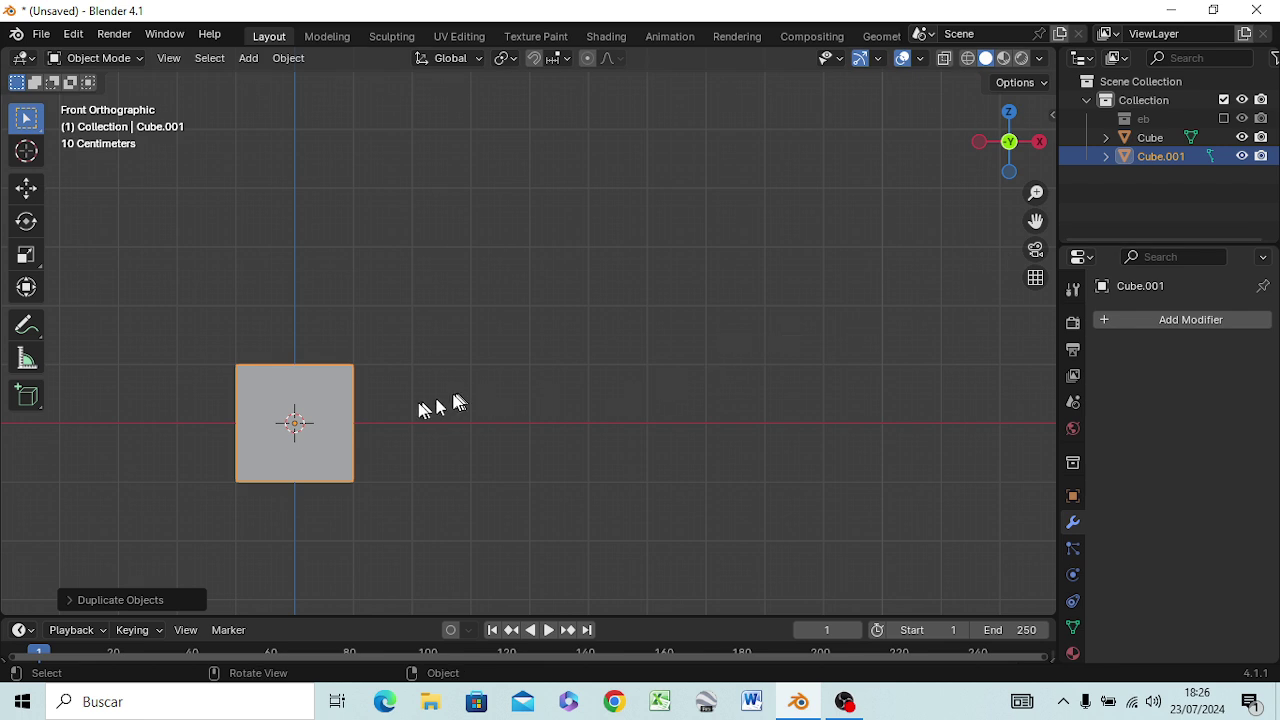
click(1157, 154)
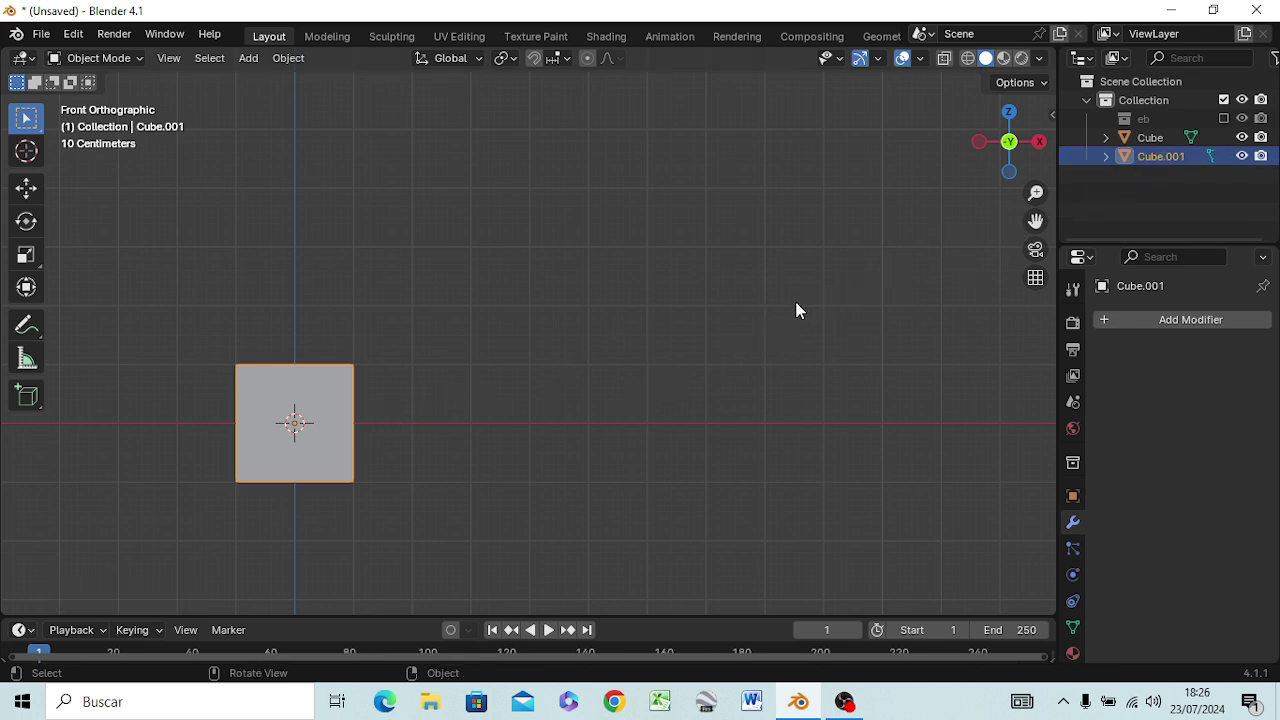
Slide Cube.001 along X until flush against the original cube's right side, then return to front view.
key(g)
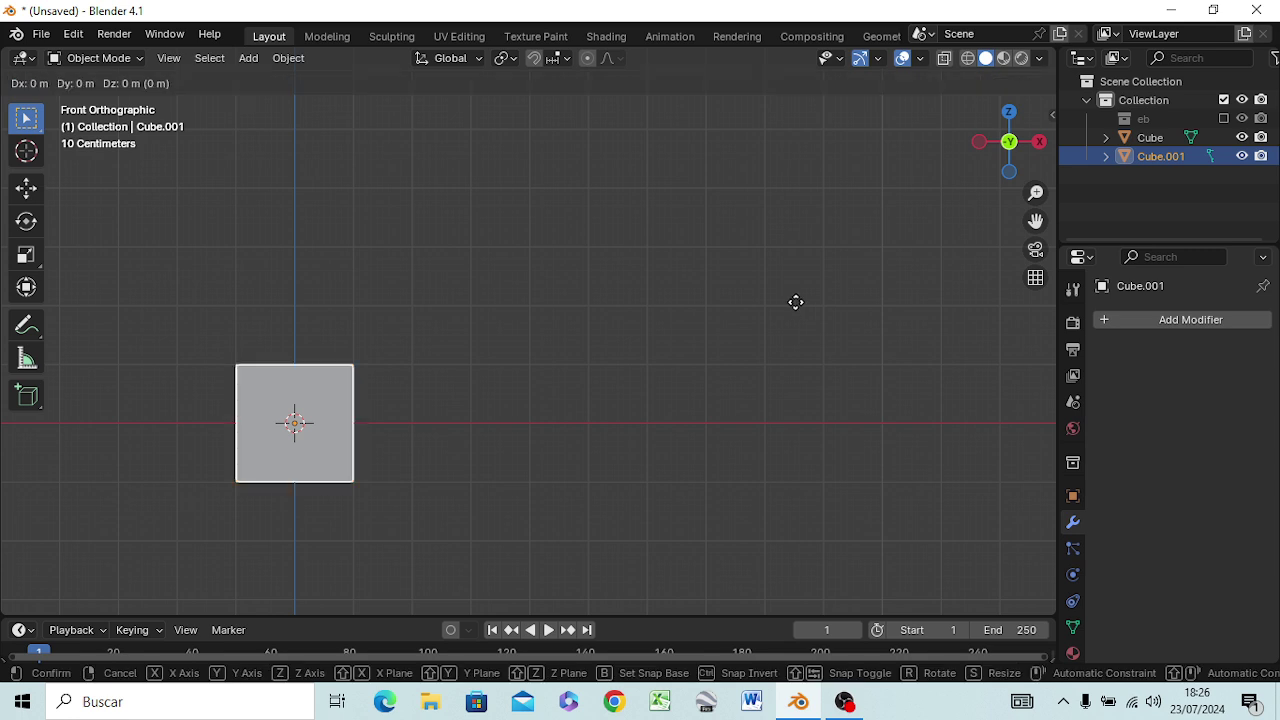
key(x)
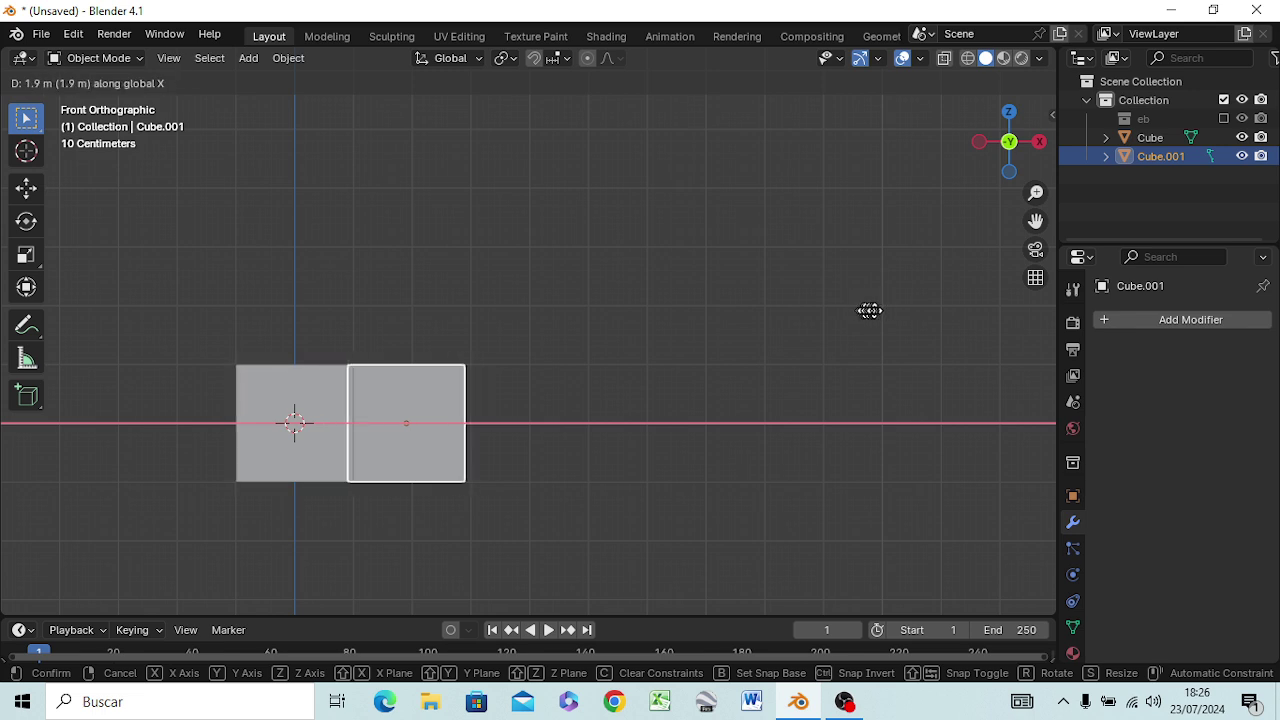
click(878, 309)
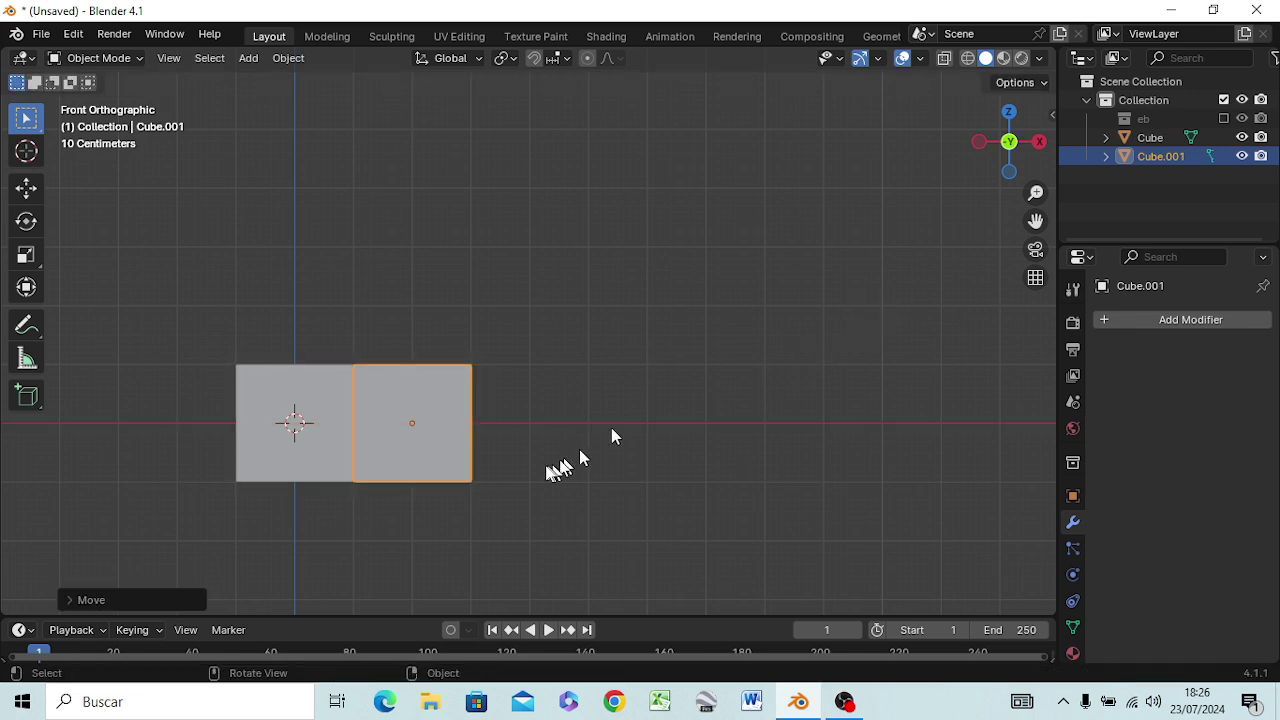
mouse_move(517, 466)
middle_down()
mouse_move(505, 497)
mouse_move(376, 494)
middle_up()
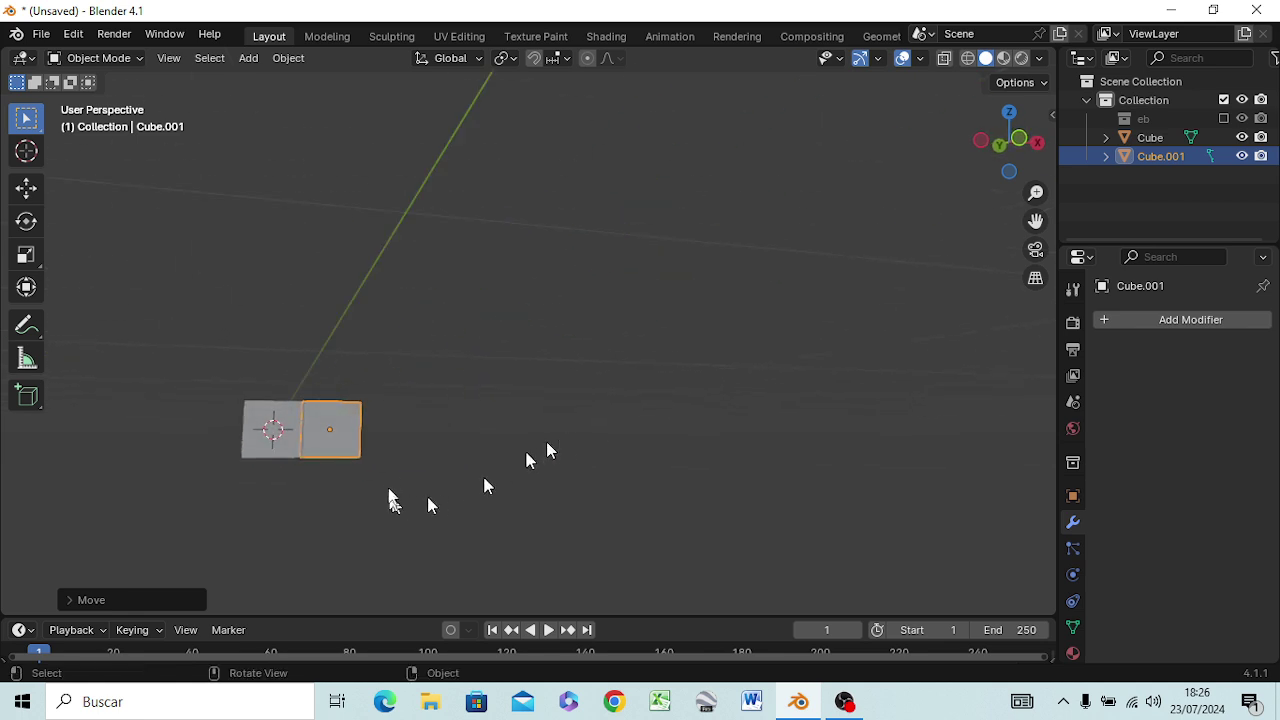
key(KP_1)
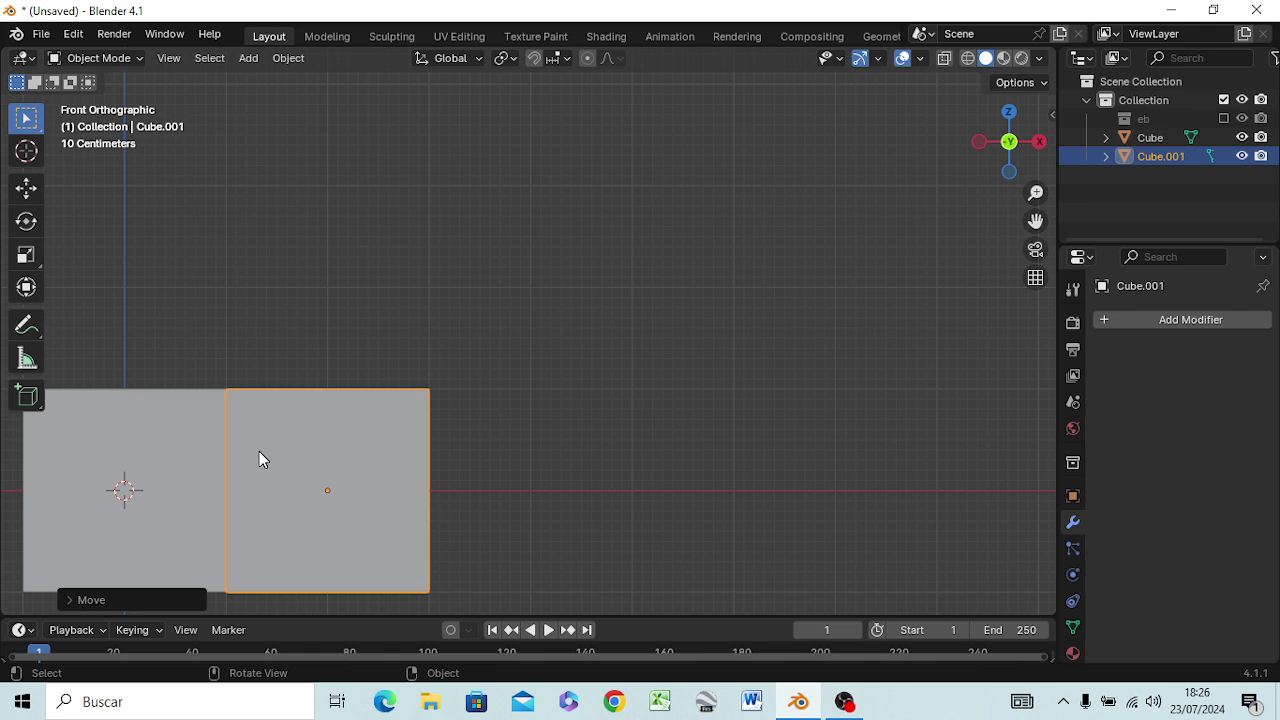
Flatten Cube.001 along Z to about 0.13 into a thin slab.
key(s)
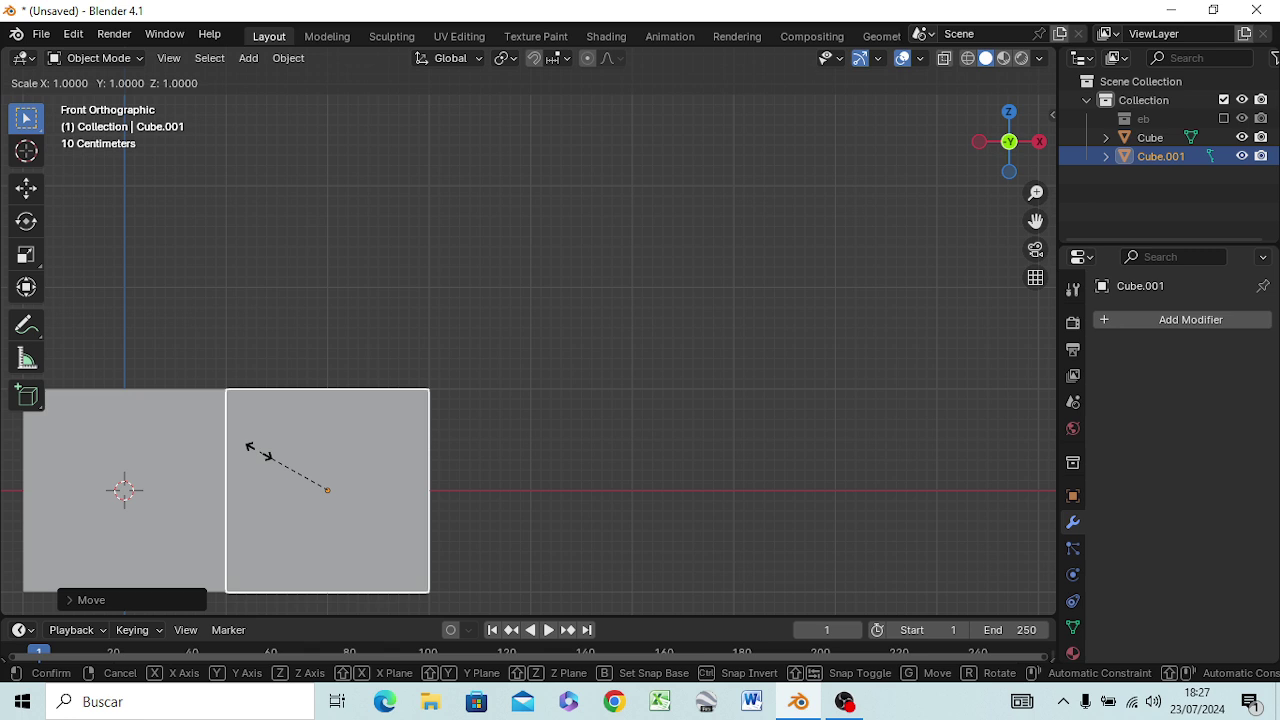
key(z)
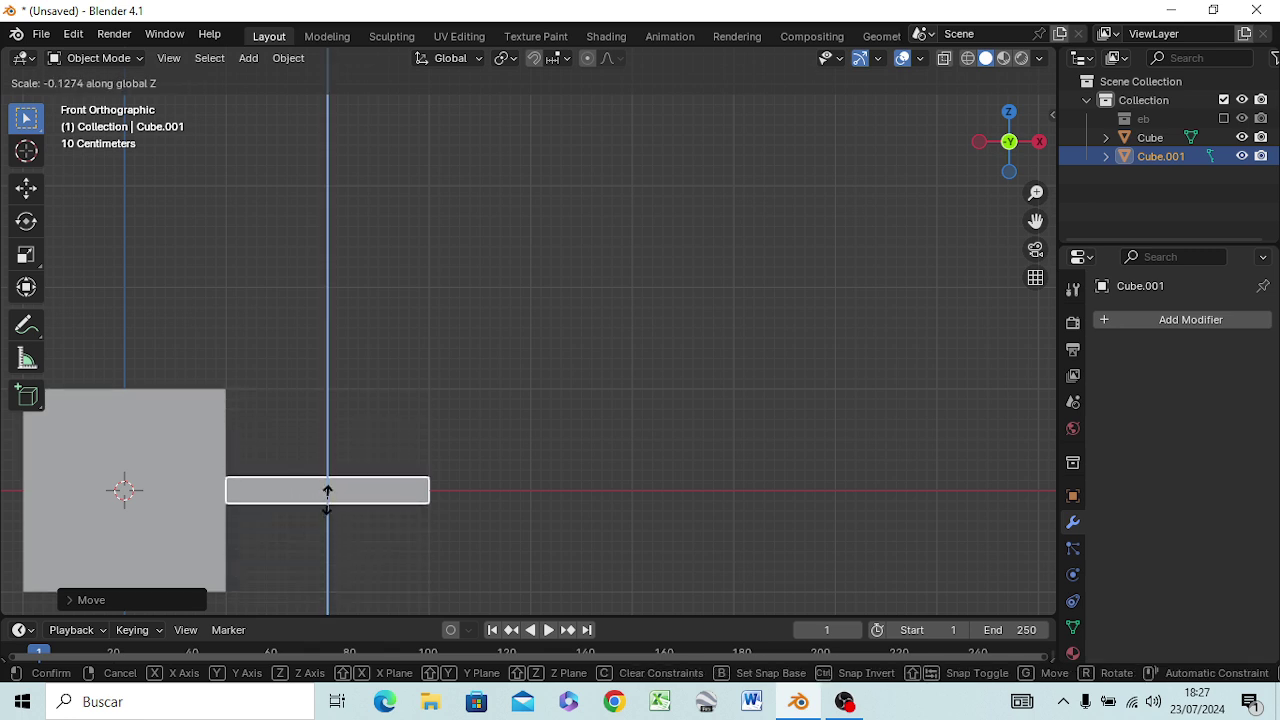
click(327, 491)
Cancel an extra resize, make two deletion attempts, and reselect the thin slab.
key(s)
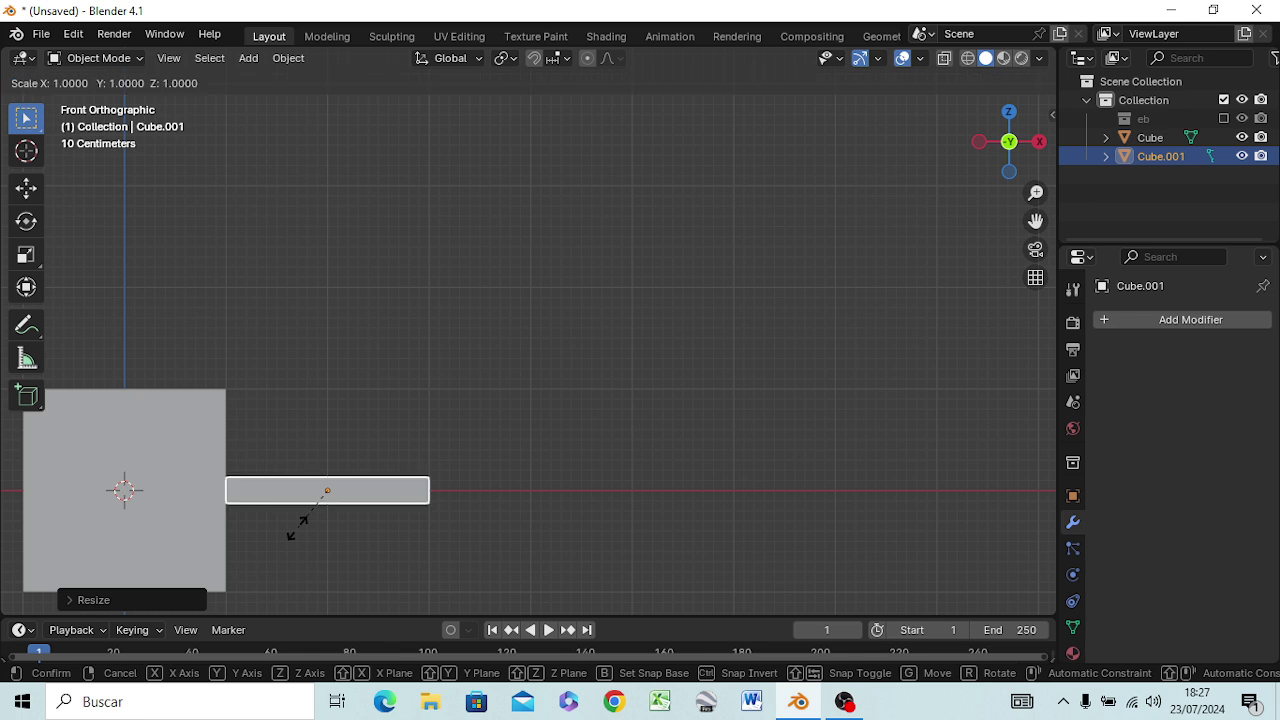
right_click(310, 535)
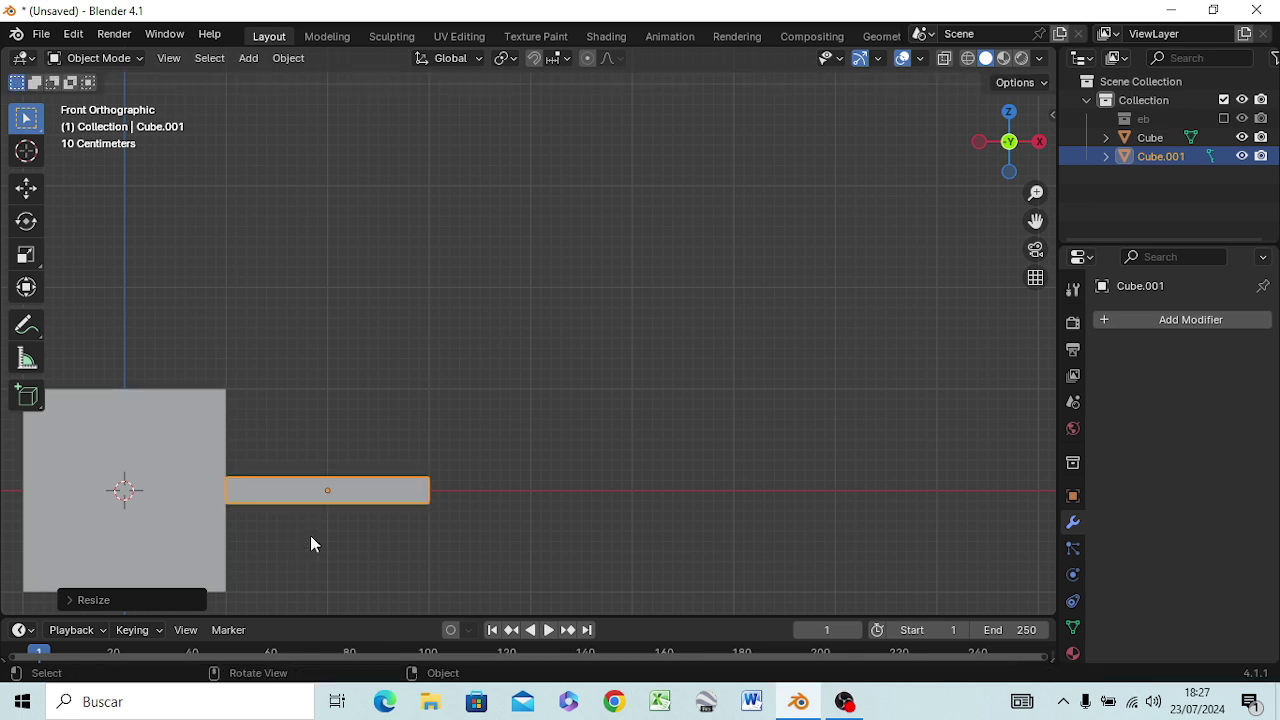
click(312, 538)
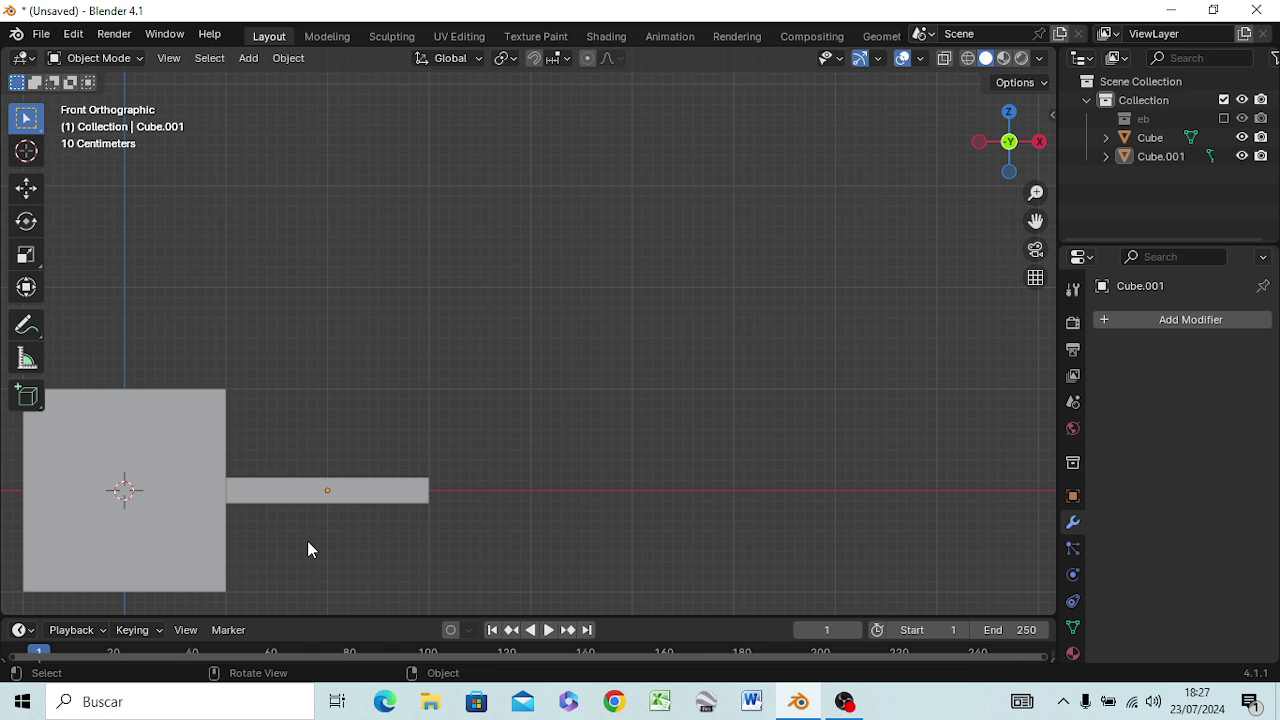
key(x)
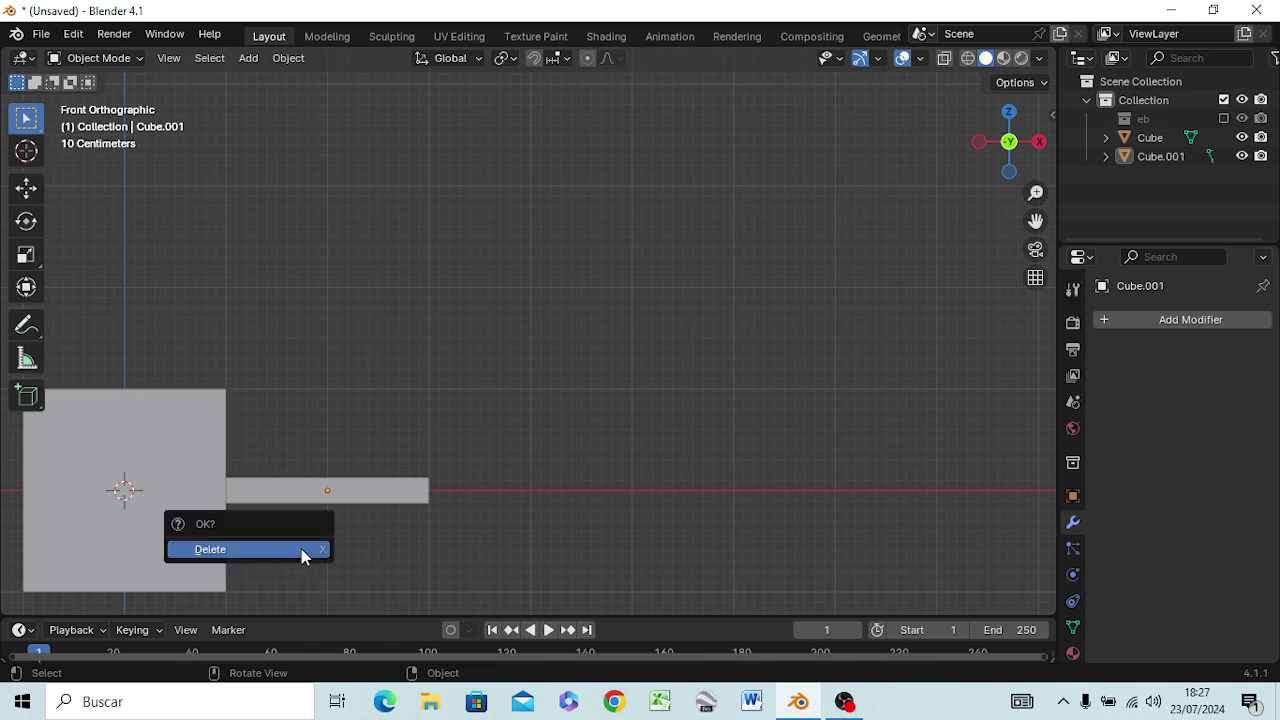
click(318, 549)
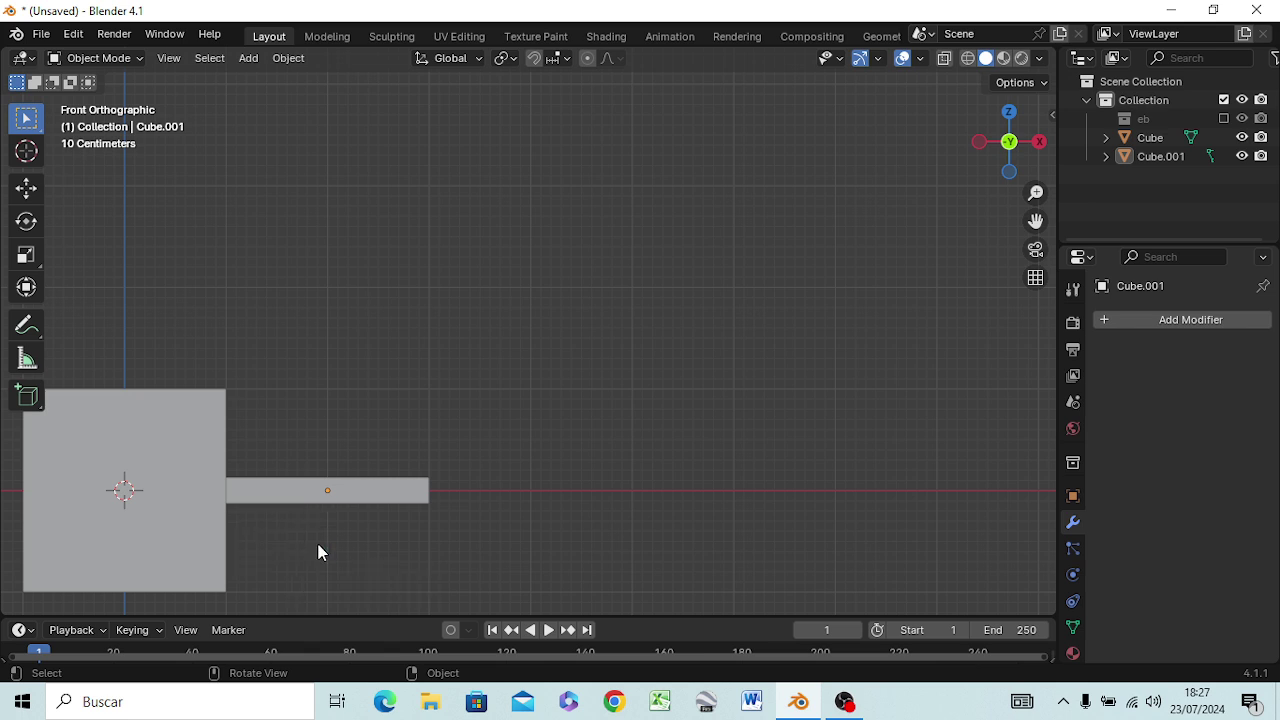
key(x)
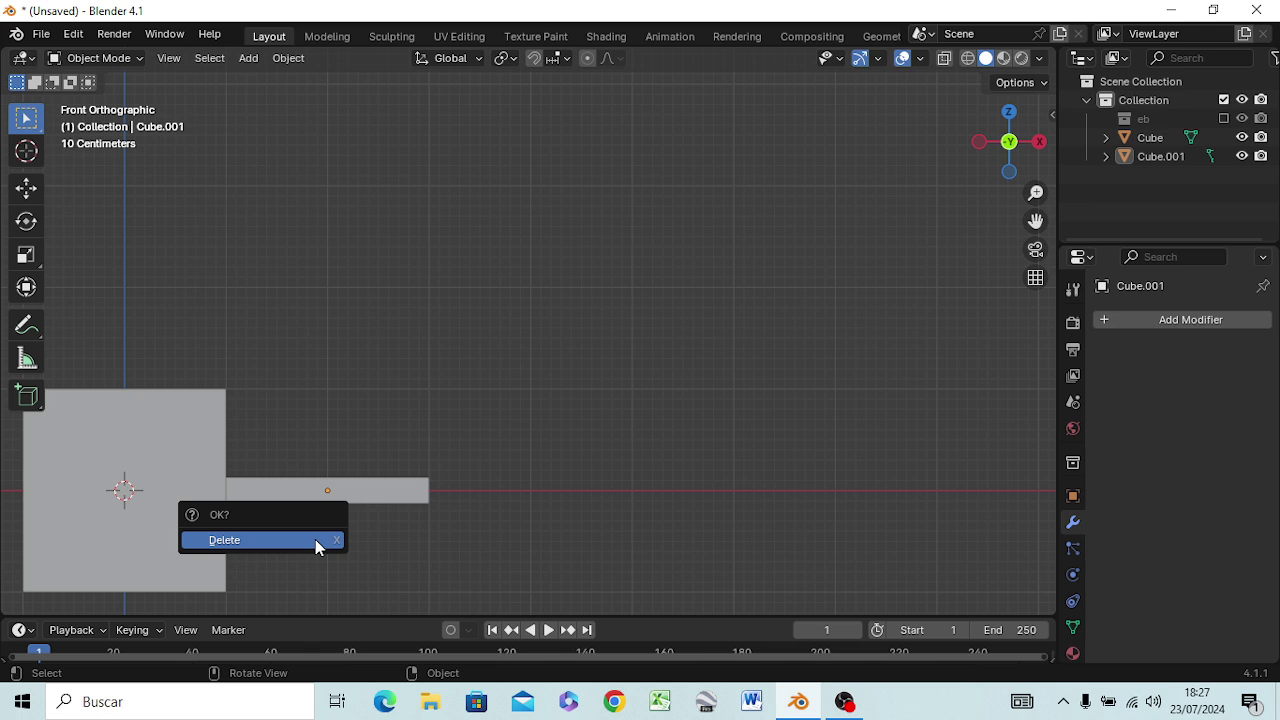
click(316, 541)
click(345, 494)
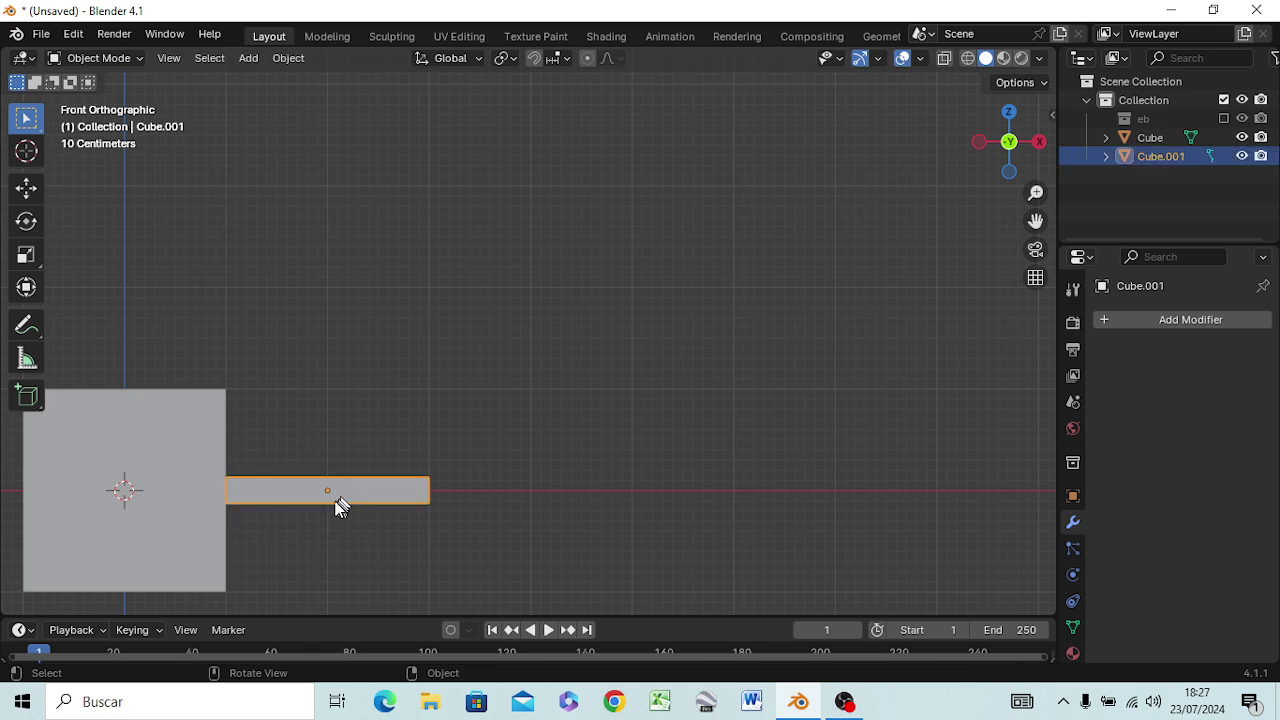
Stretch the slab along X into a long bar.
key(s)
key(x)
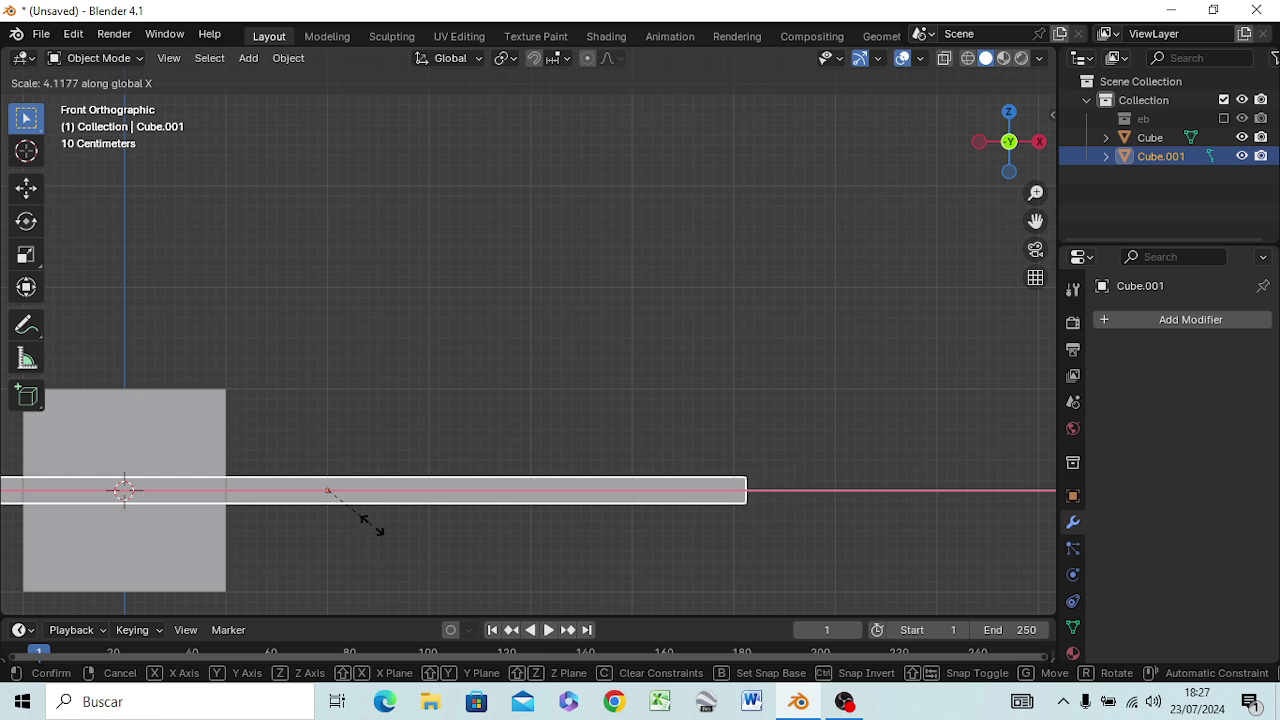
click(370, 521)
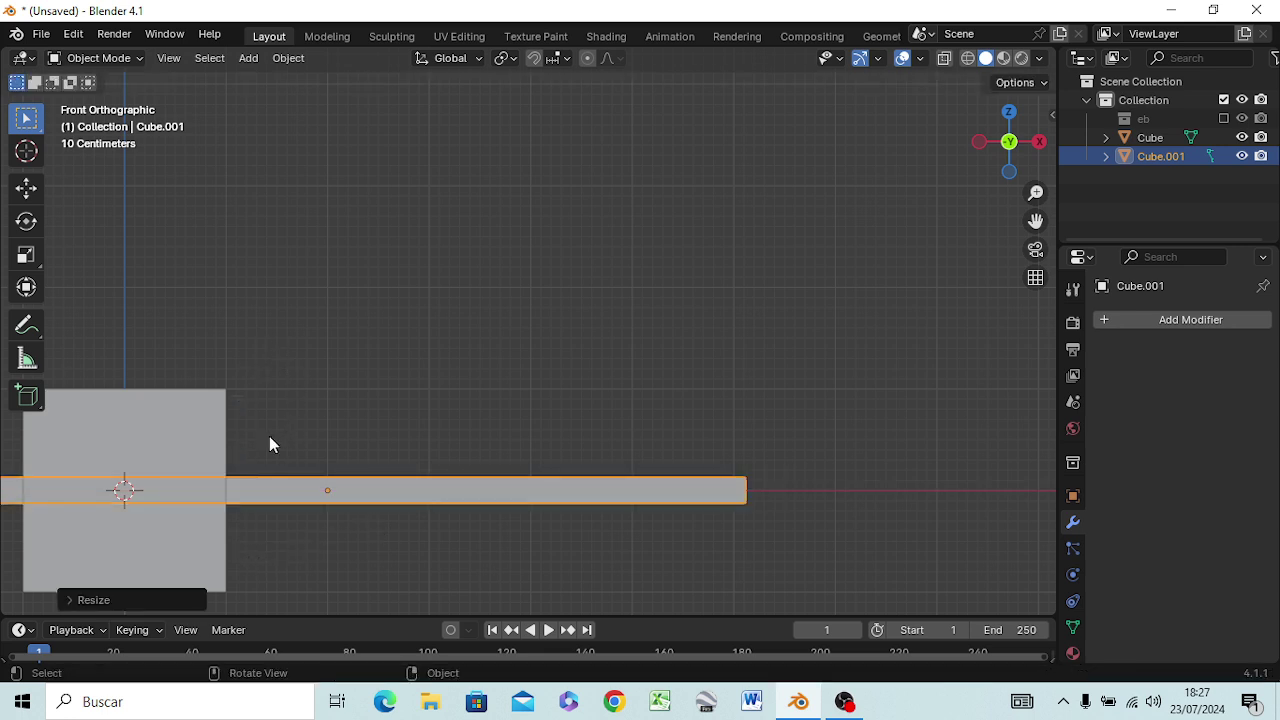
Slide the bar 3.1 m along X flush against the cube's side and orbit into perspective.
key(g)
key(x)
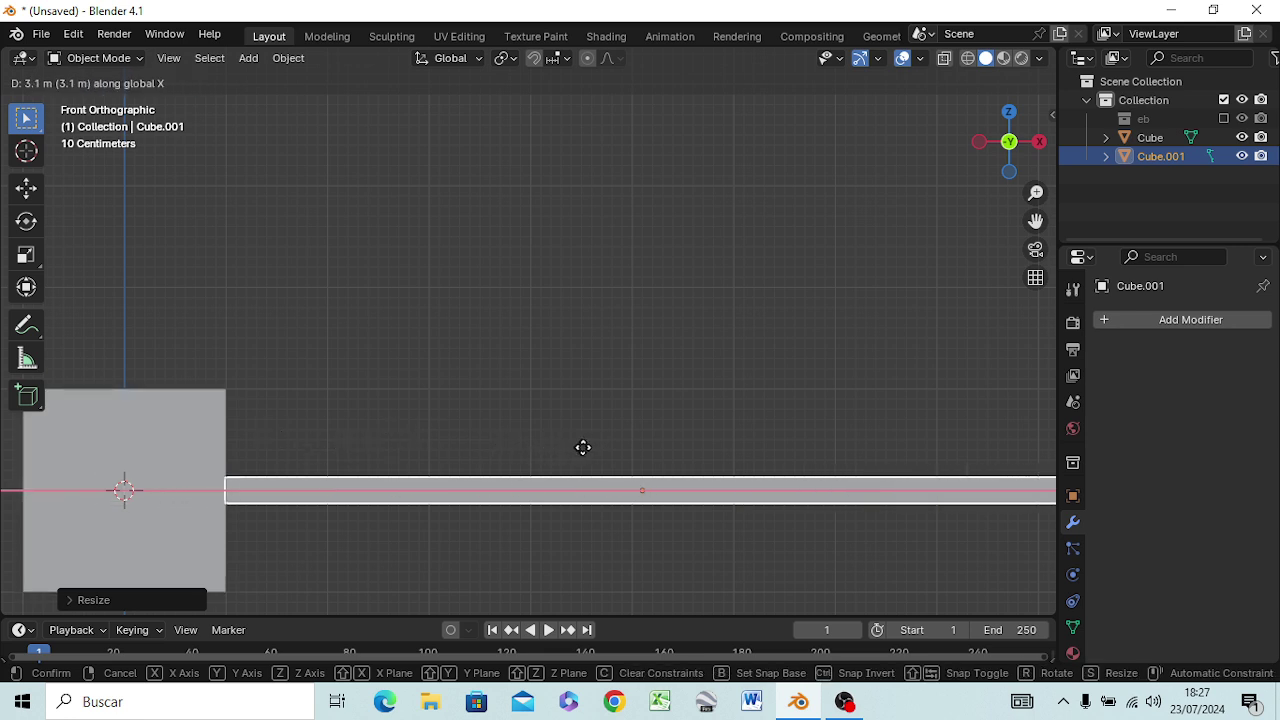
click(580, 451)
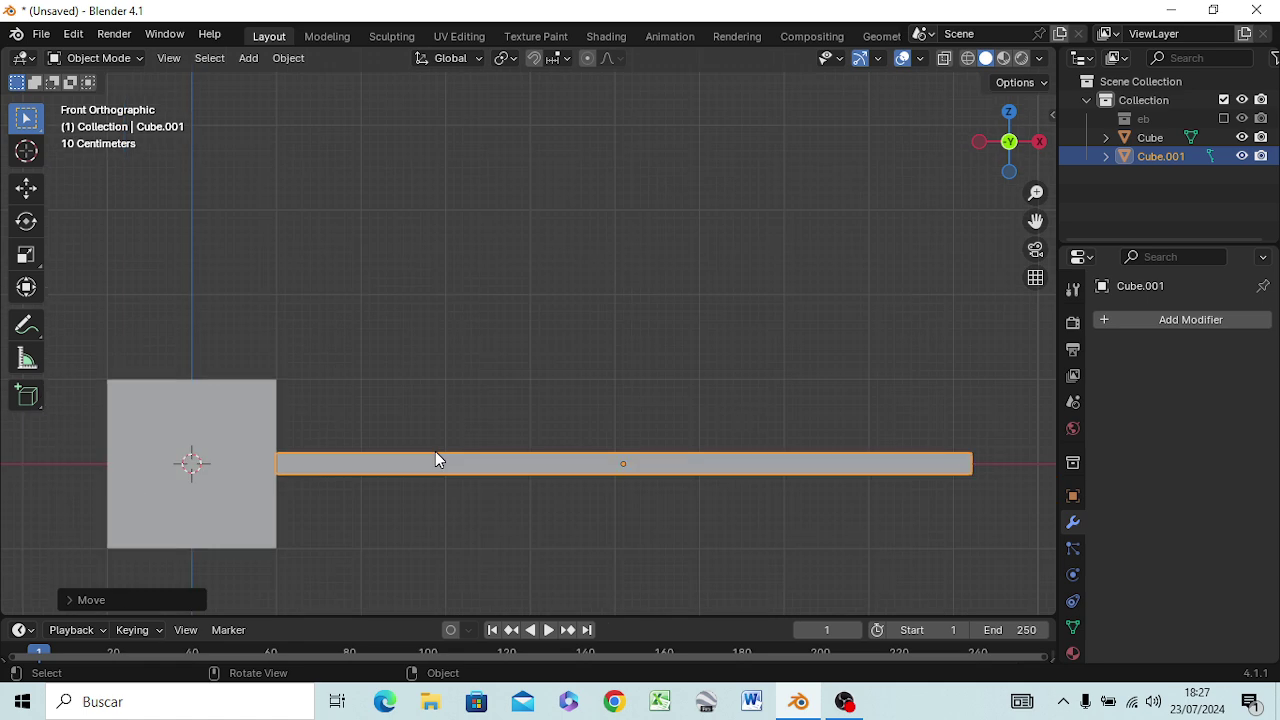
mouse_move(435, 460)
middle_down()
mouse_move(395, 482)
mouse_move(551, 486)
mouse_move(363, 446)
mouse_move(416, 466)
middle_up()
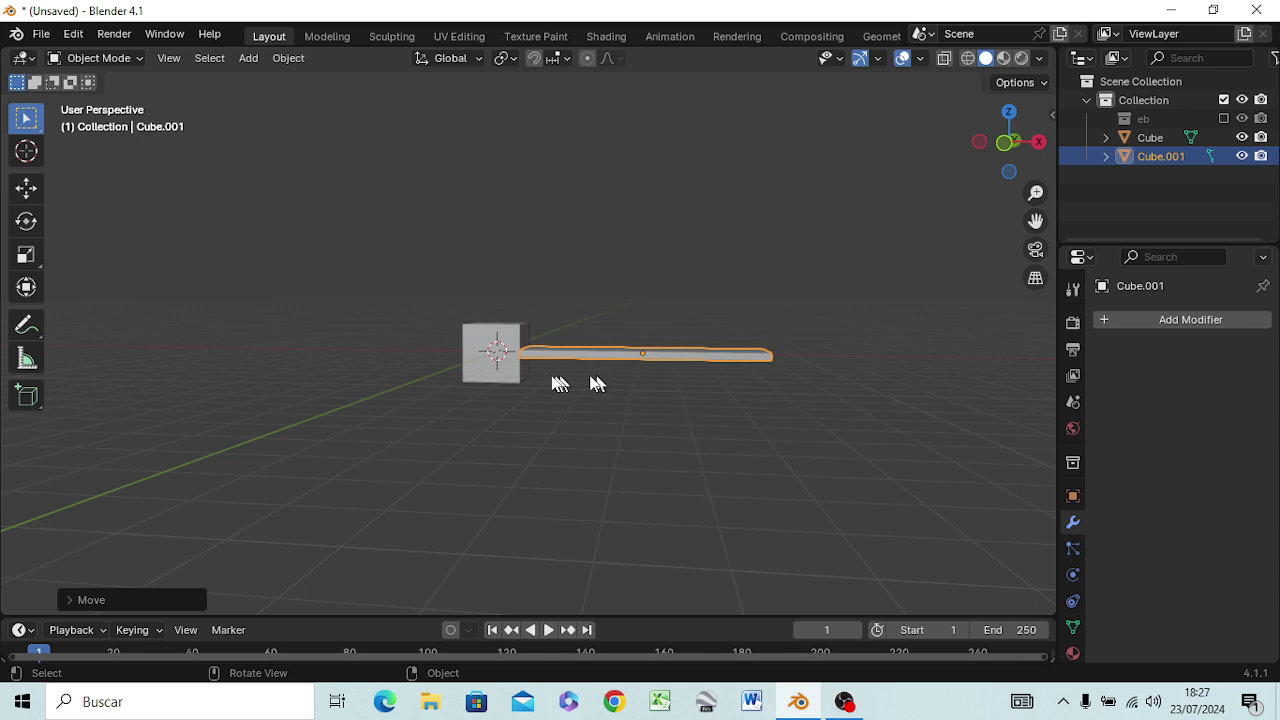
click(493, 361)
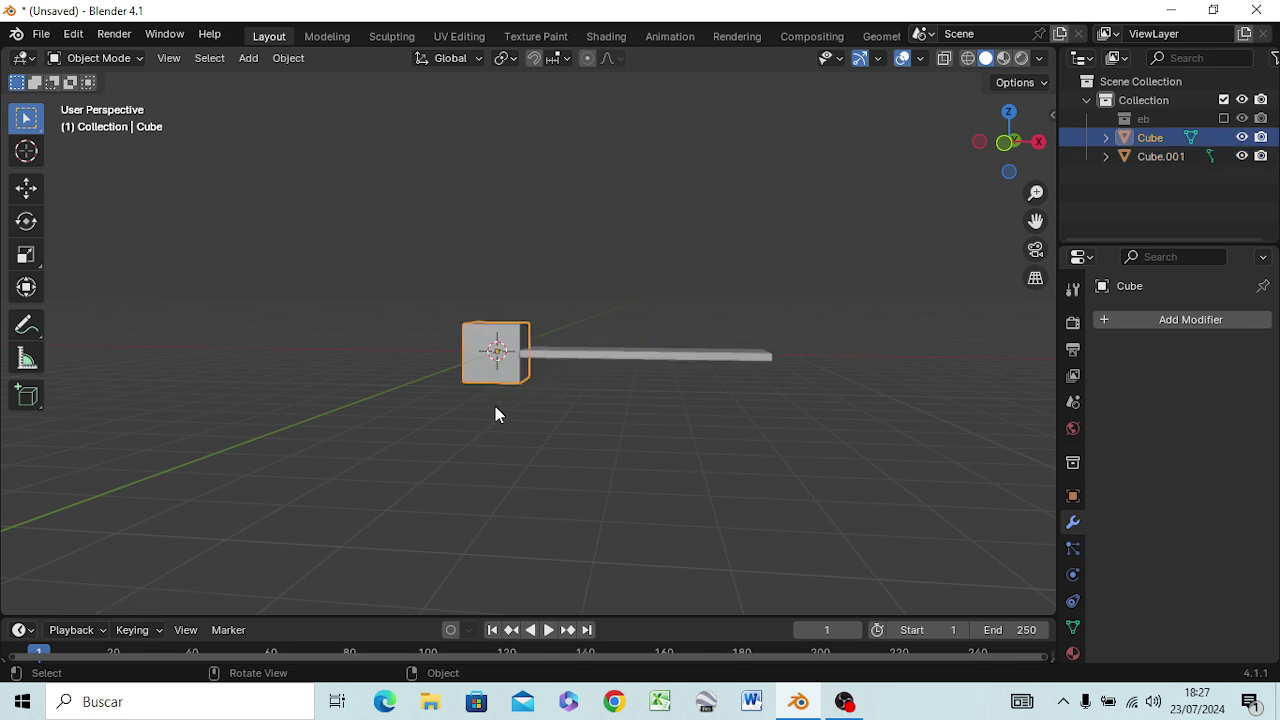
mouse_move(491, 343)
middle_down()
mouse_move(533, 355)
mouse_move(517, 374)
middle_up()
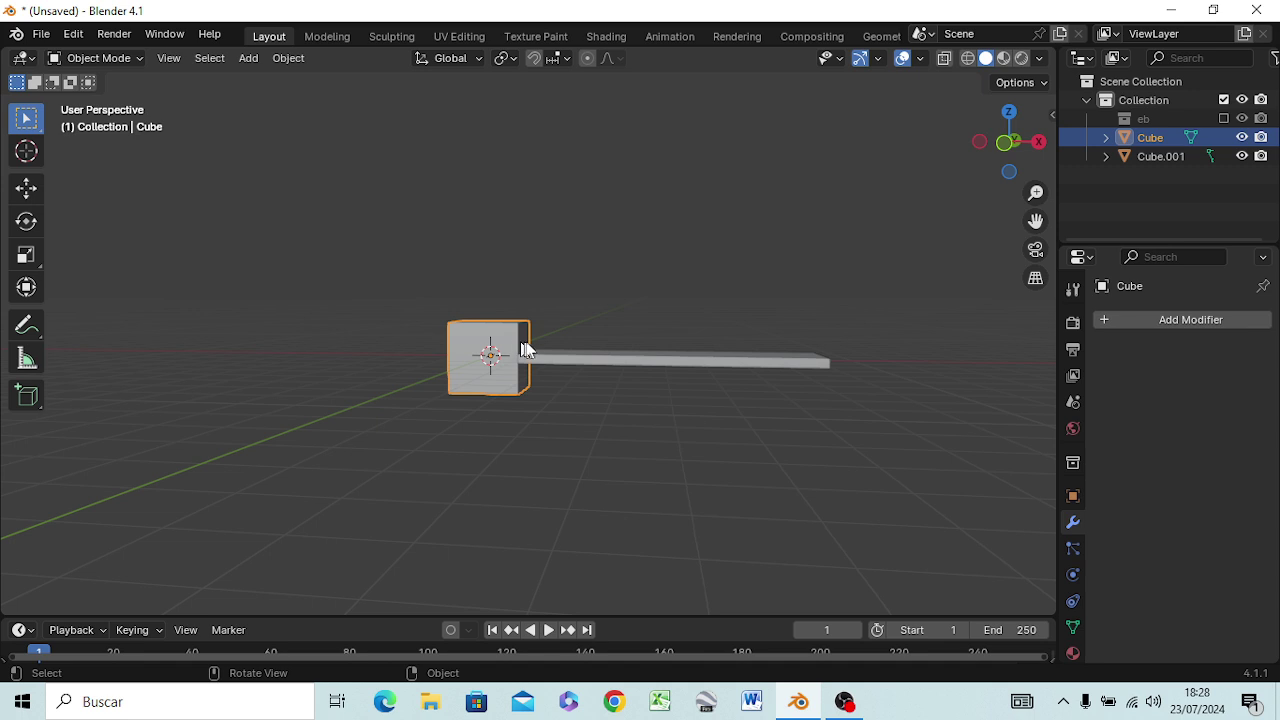
middle_drag(617, 369, 722, 362)
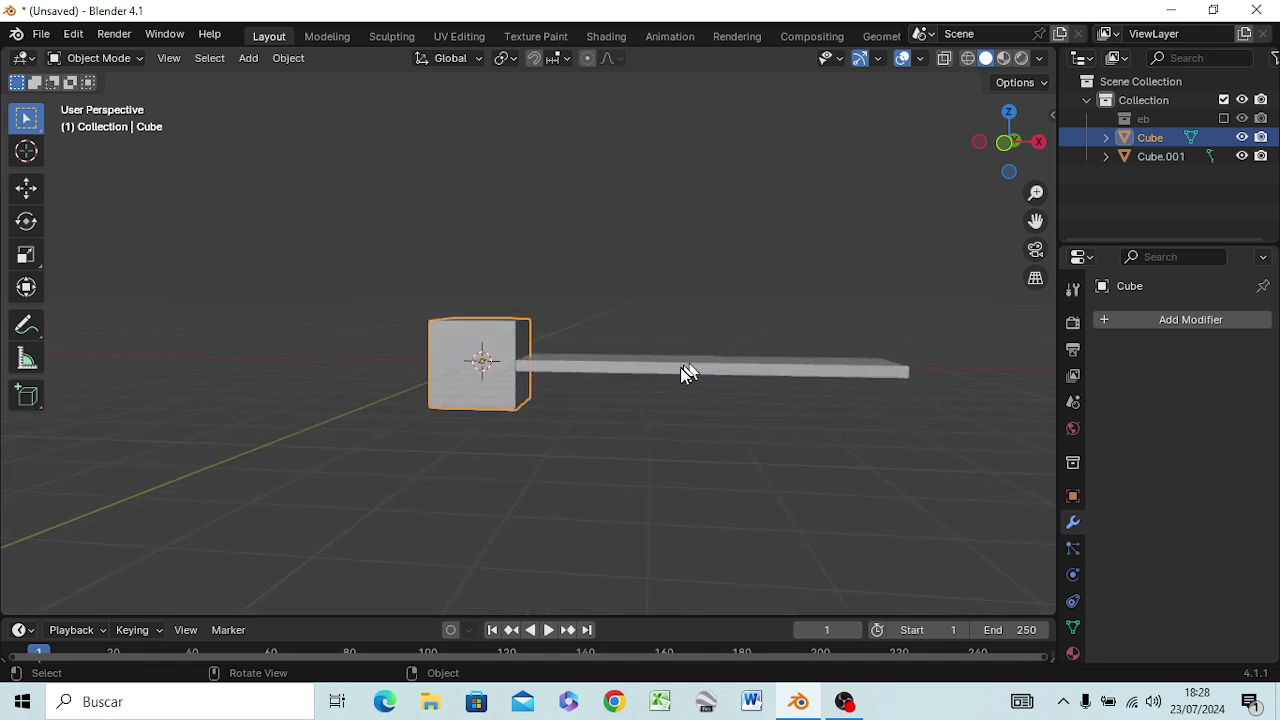
click(680, 367)
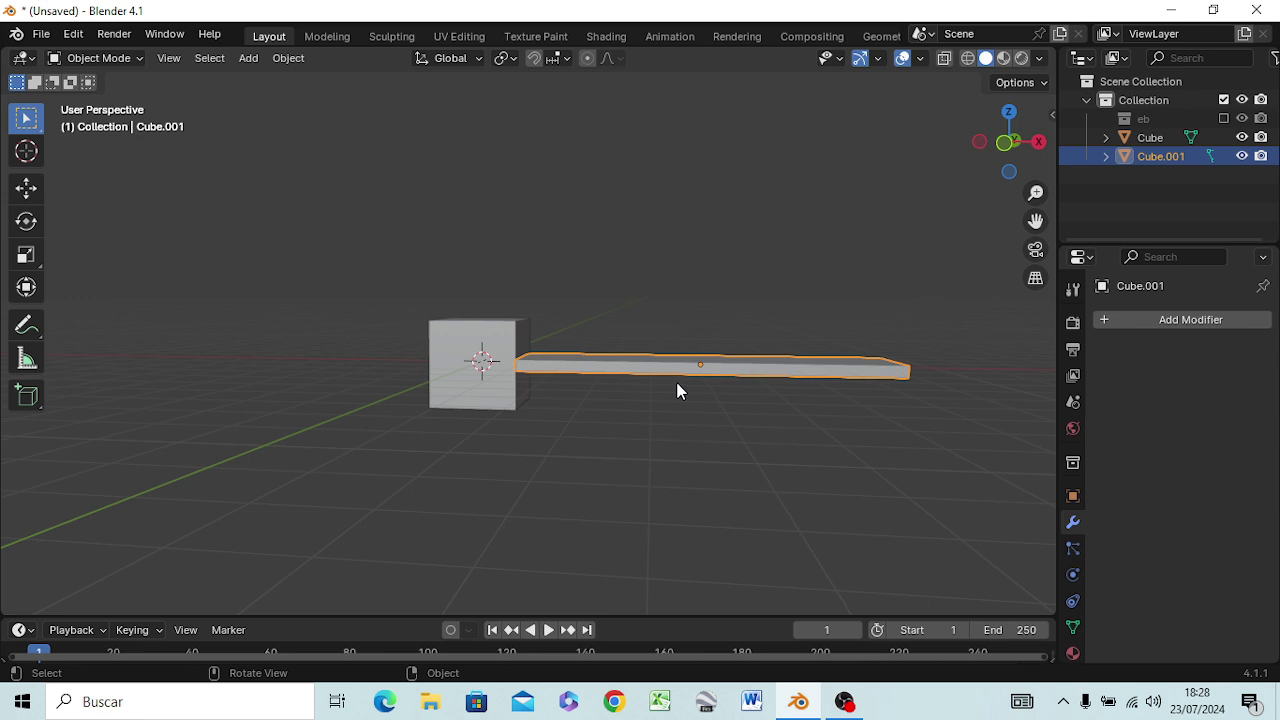
key(Tab)
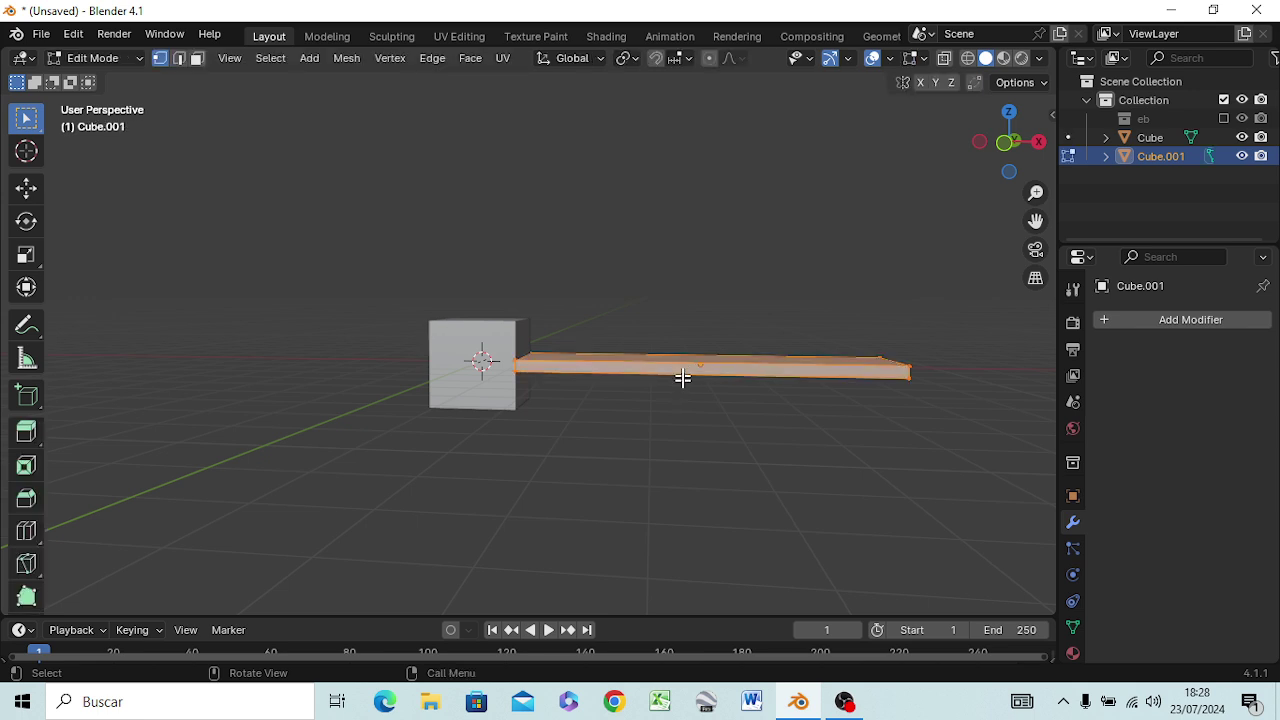
middle_drag(683, 377, 704, 347)
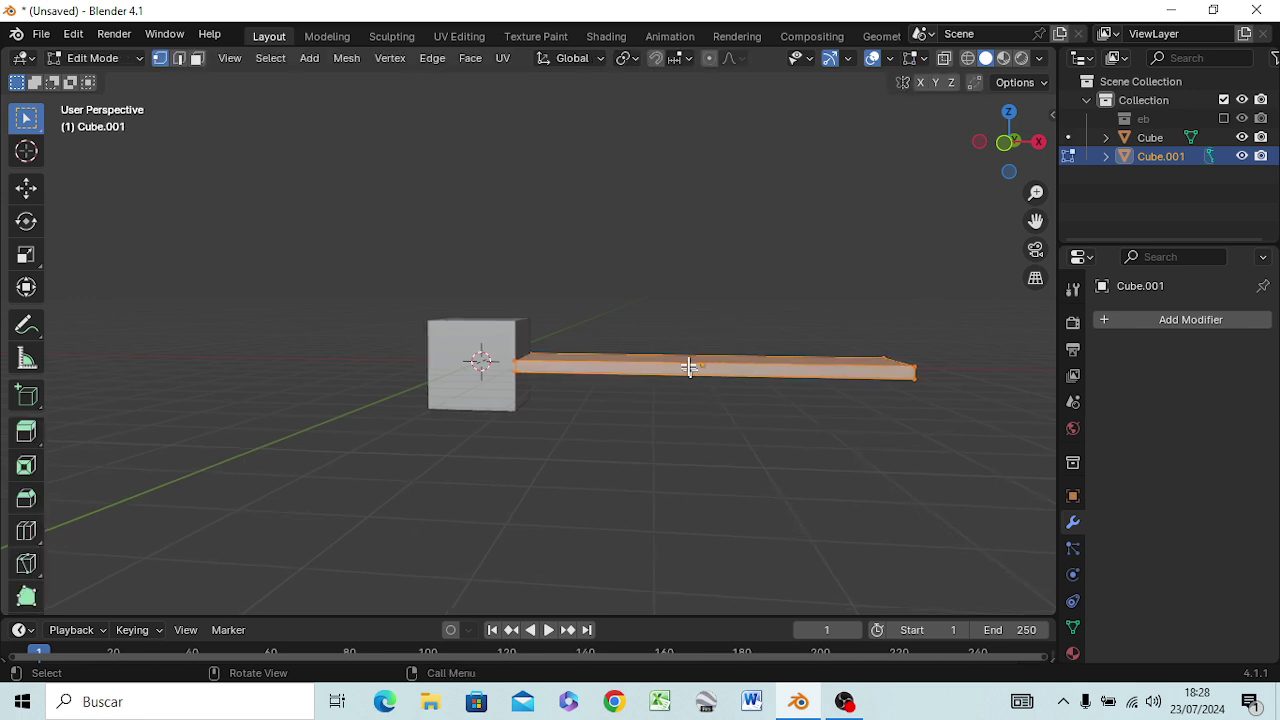
key(alt+a)
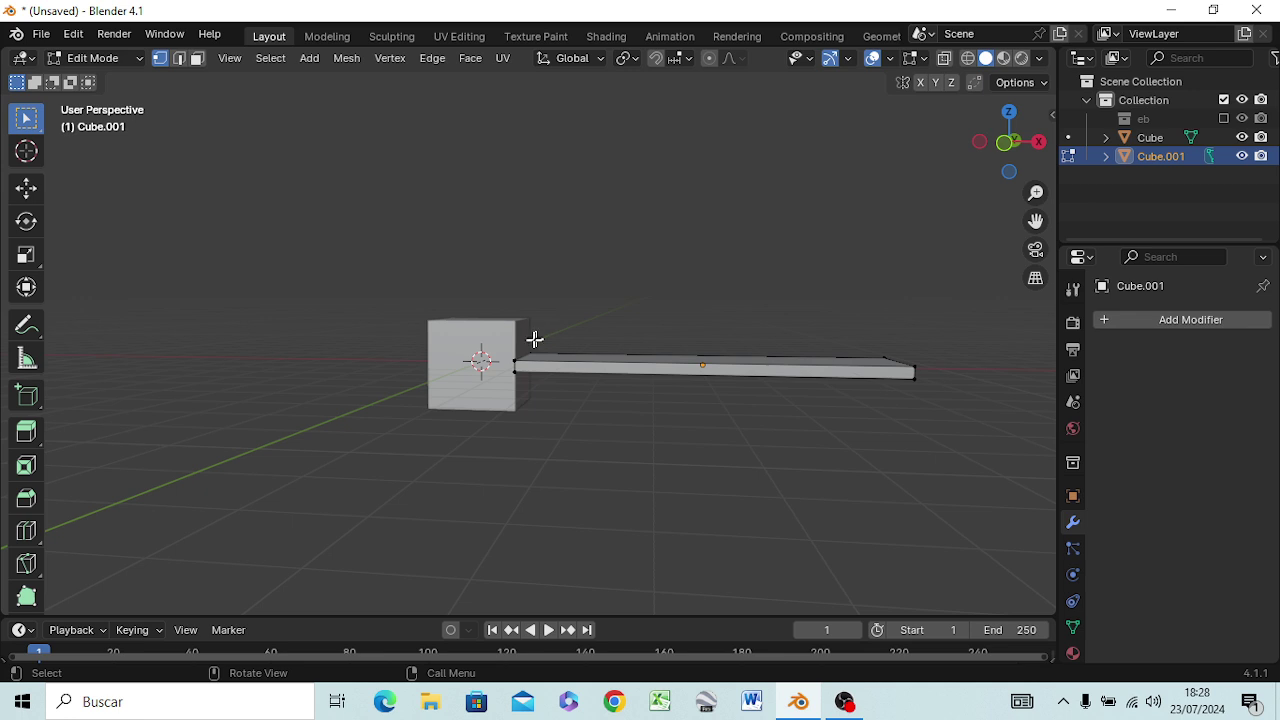
key(3)
click(680, 364)
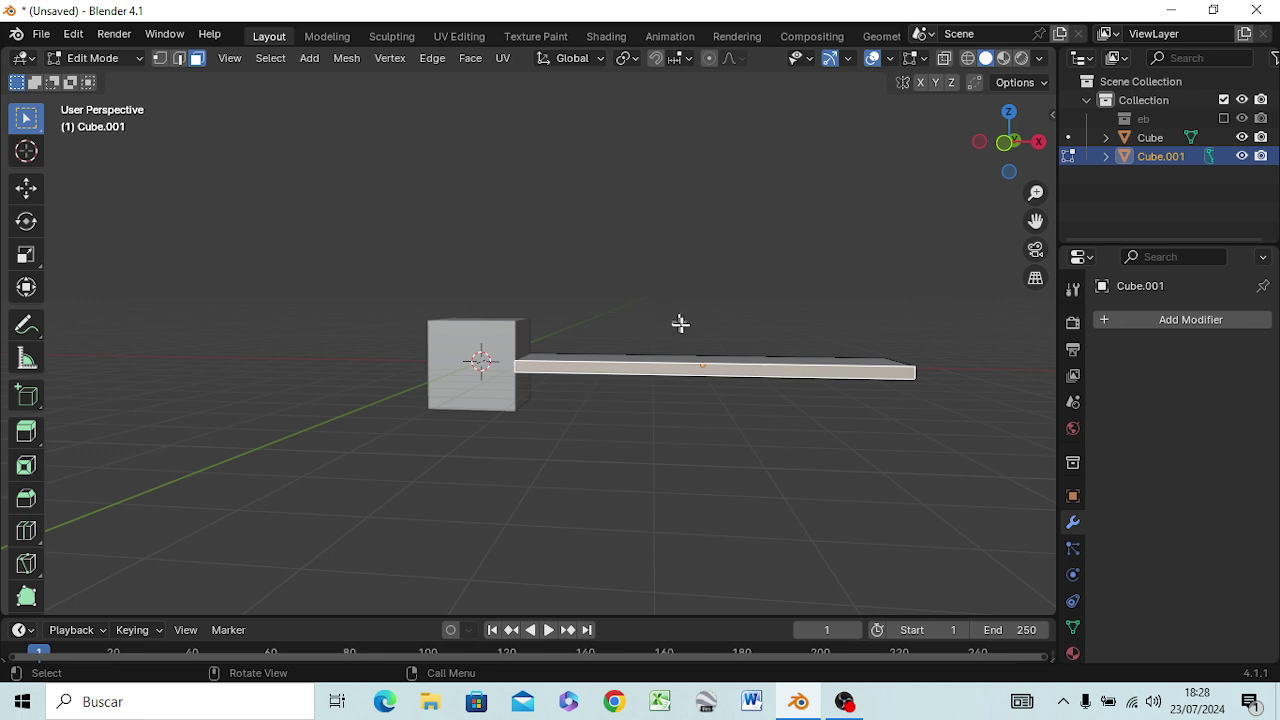
mouse_move(680, 323)
middle_down()
mouse_move(655, 333)
mouse_move(737, 343)
middle_up()
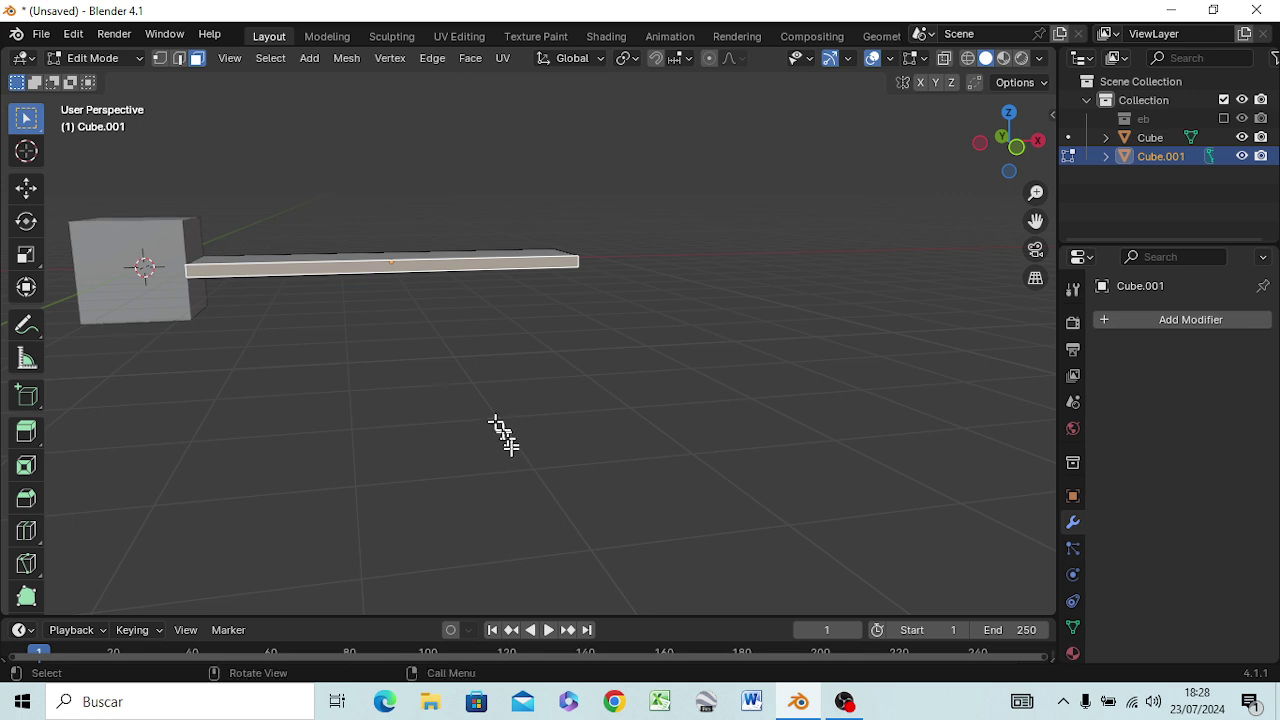
mouse_move(474, 391)
middle_down()
mouse_move(570, 470)
mouse_move(423, 394)
middle_up()
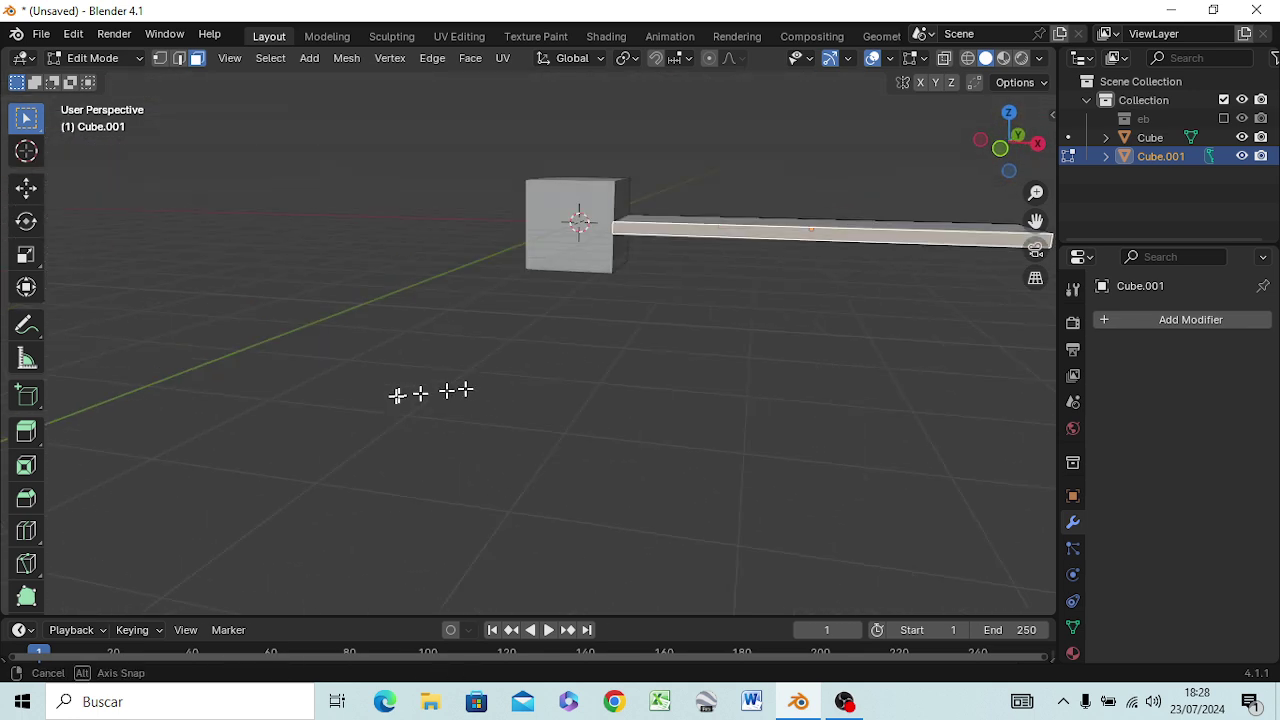
mouse_move(679, 286)
middle_down()
mouse_move(720, 259)
mouse_move(607, 261)
middle_up()
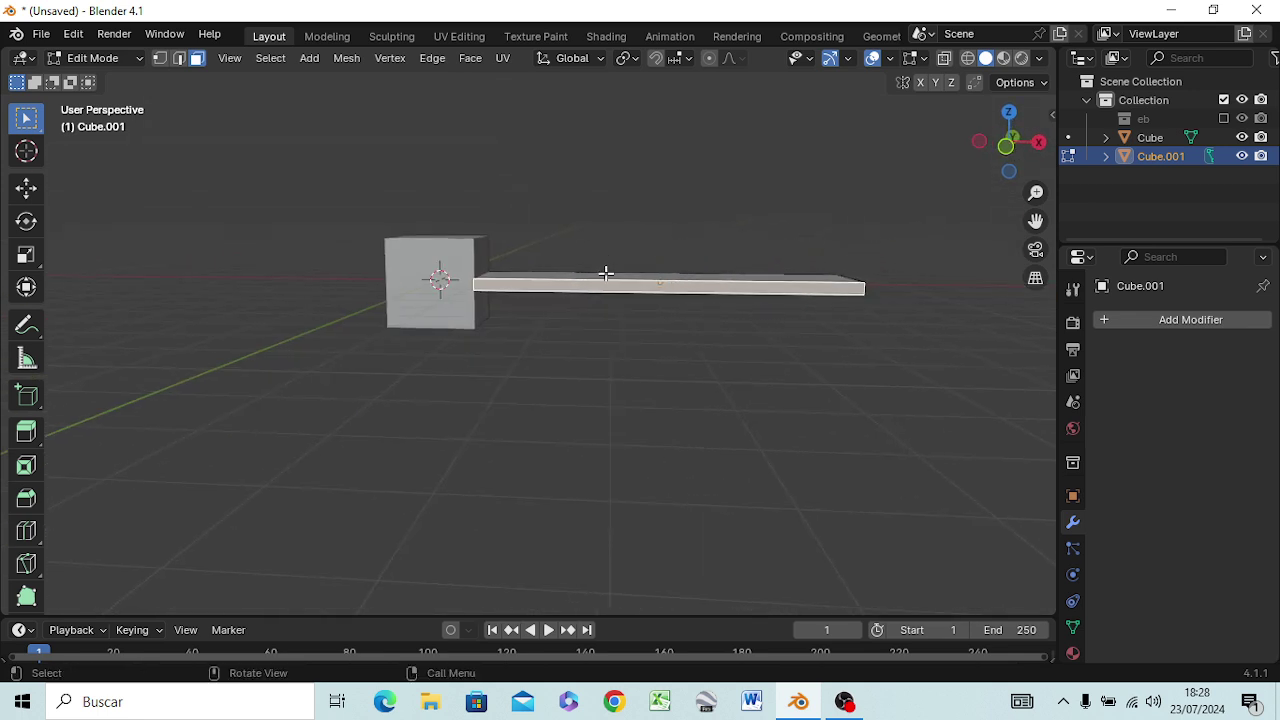
scroll(611, 333, down, 2)
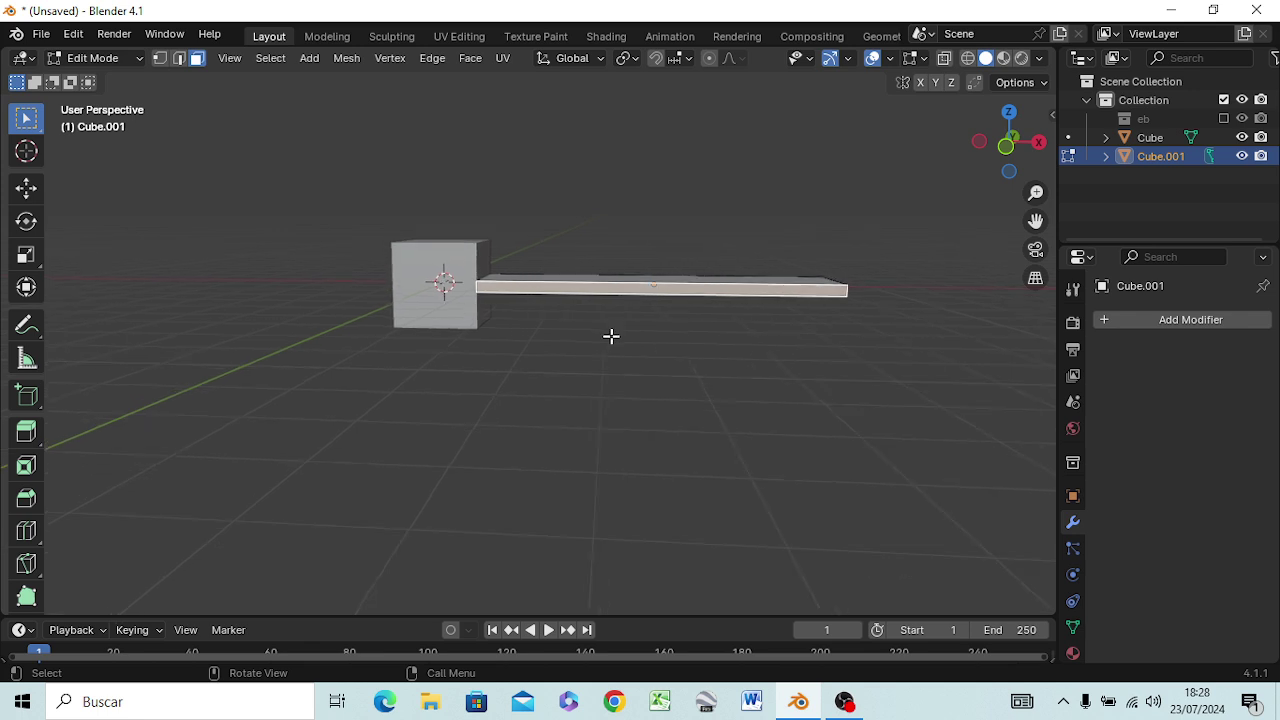
scroll(608, 340, up, 1)
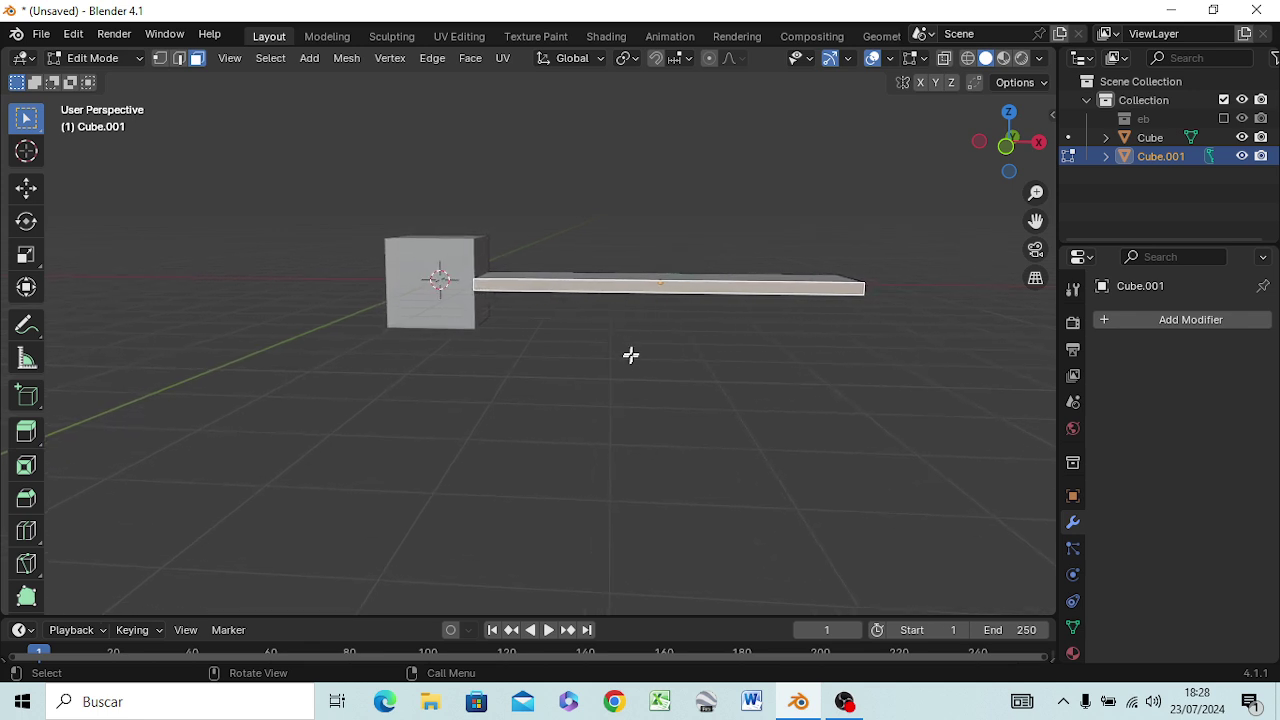
shift+middle_drag(630, 354, 628, 319)
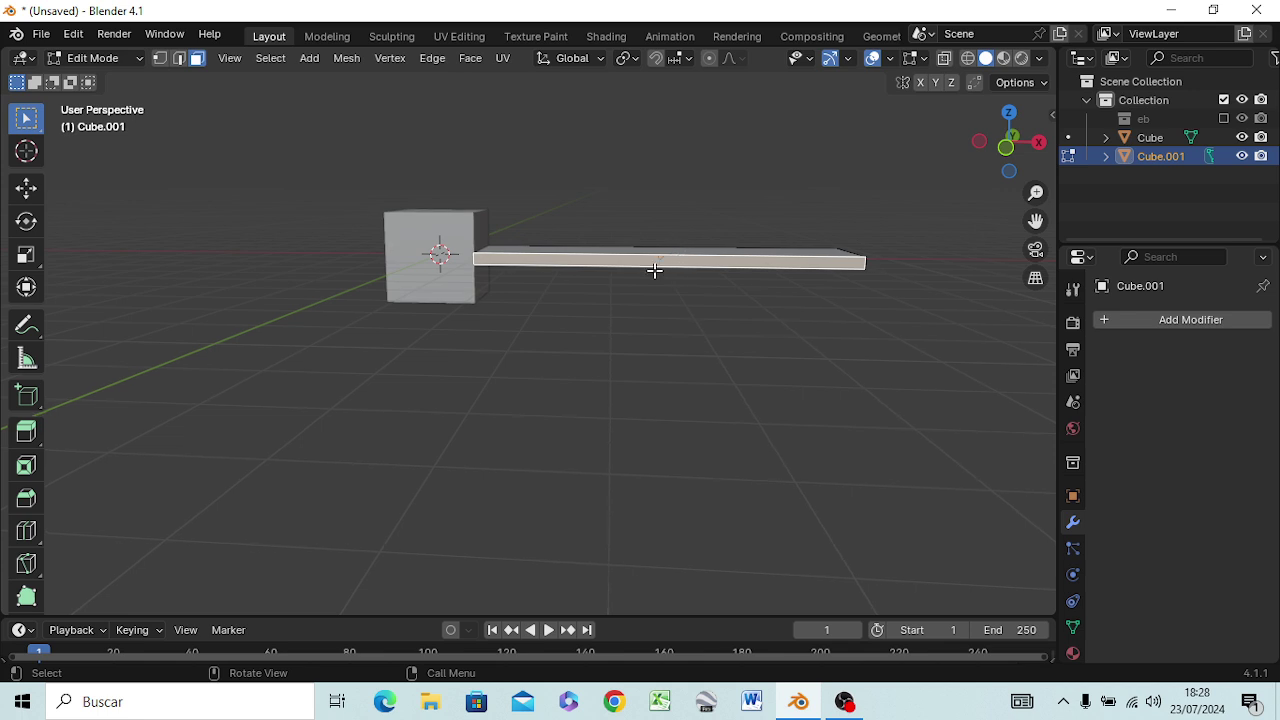
click(432, 270)
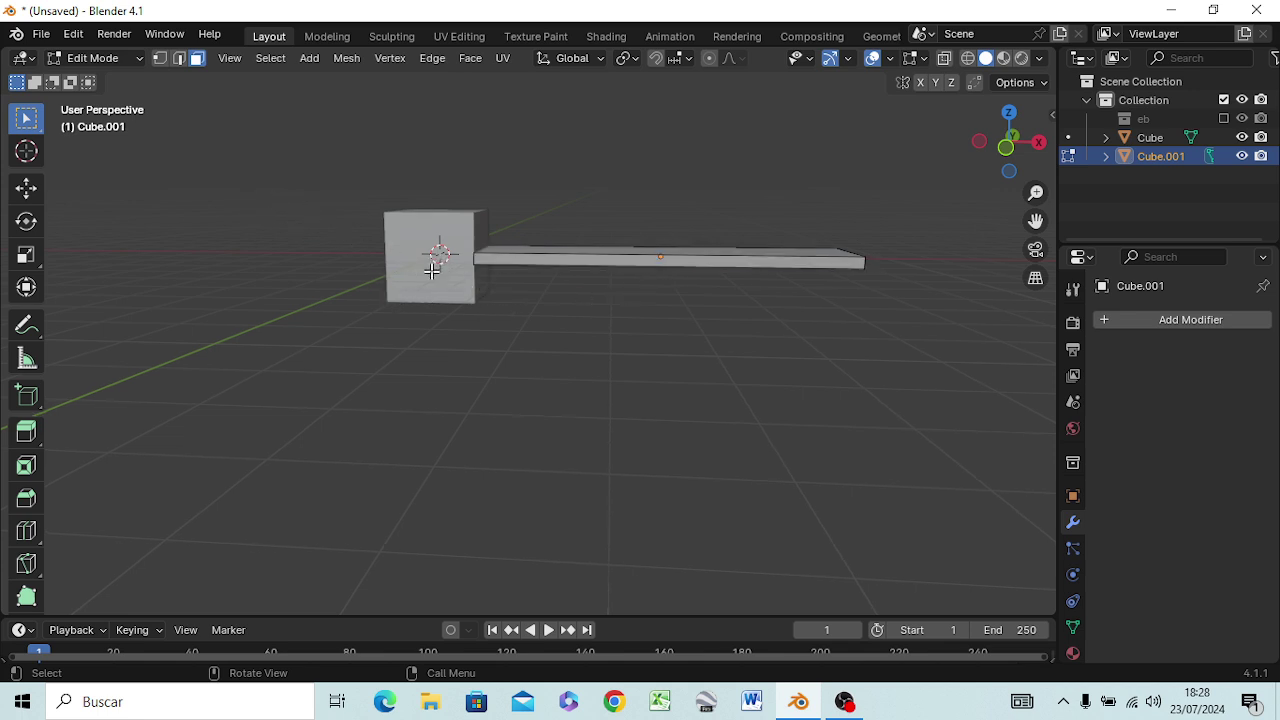
key(Tab)
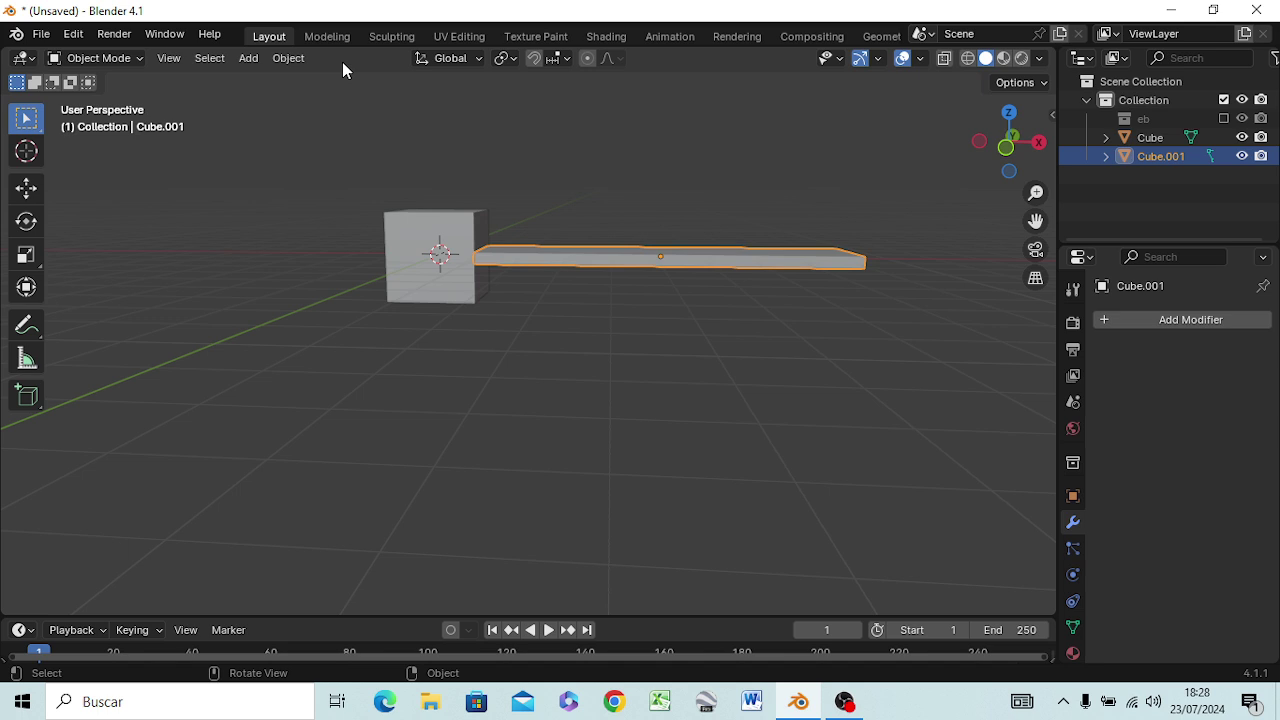
Select the original Cube, enter Edit Mode, switch to edge select, and clear the selection.
click(432, 233)
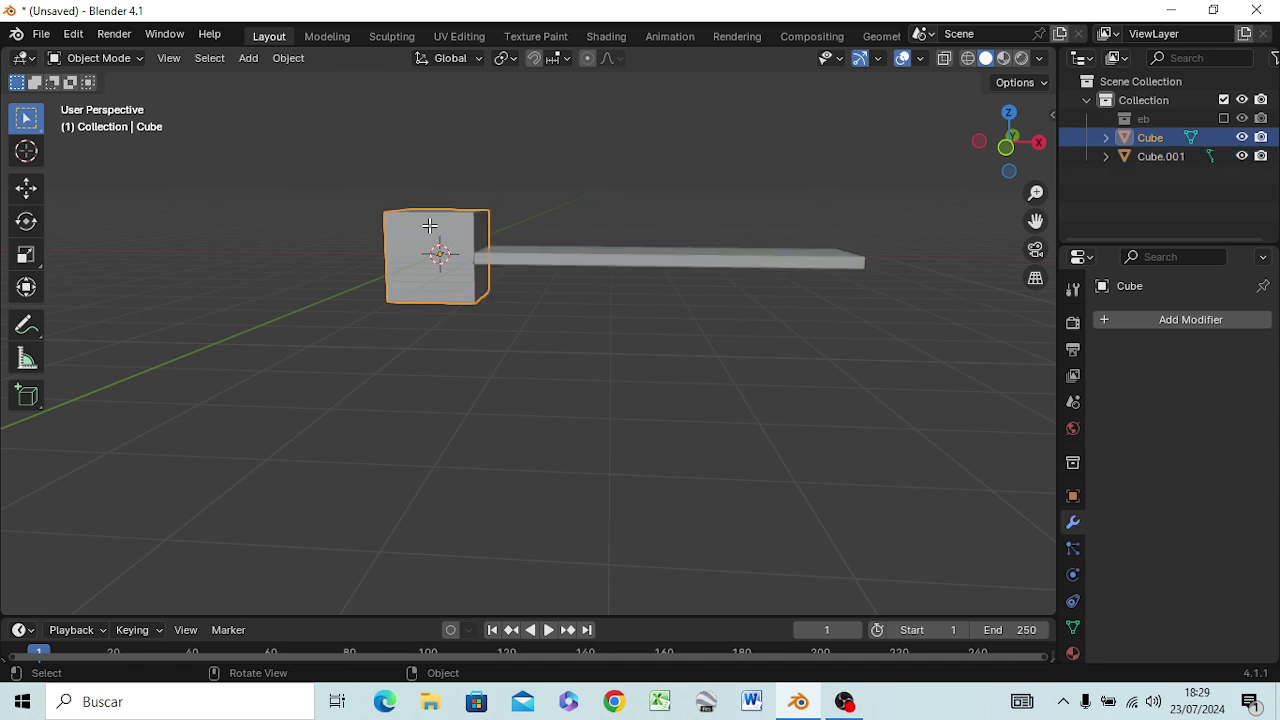
key(Tab)
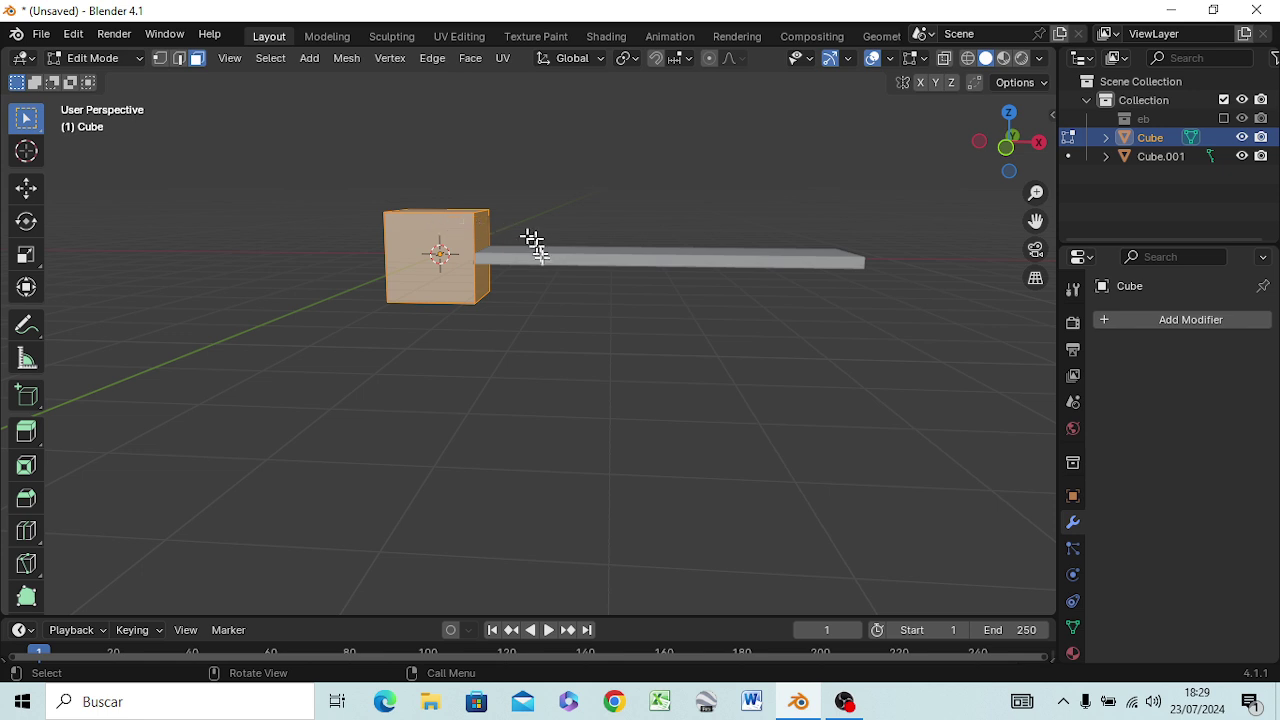
click(549, 252)
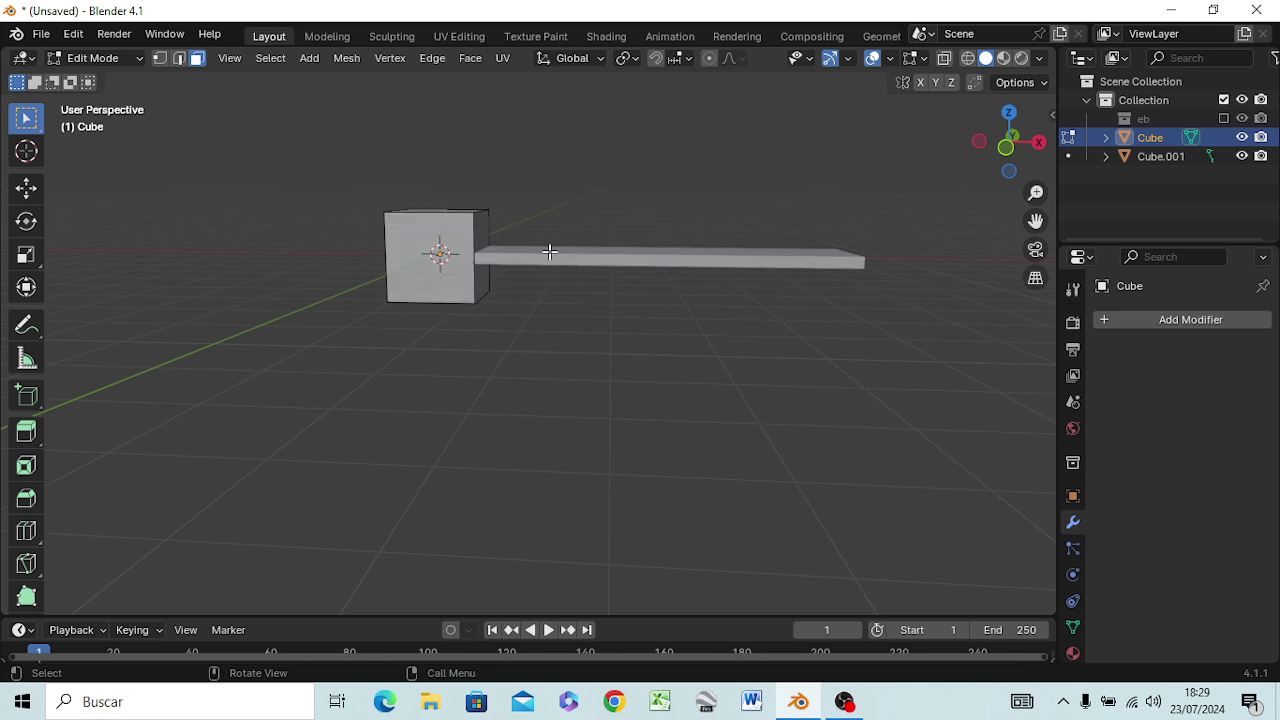
click(453, 249)
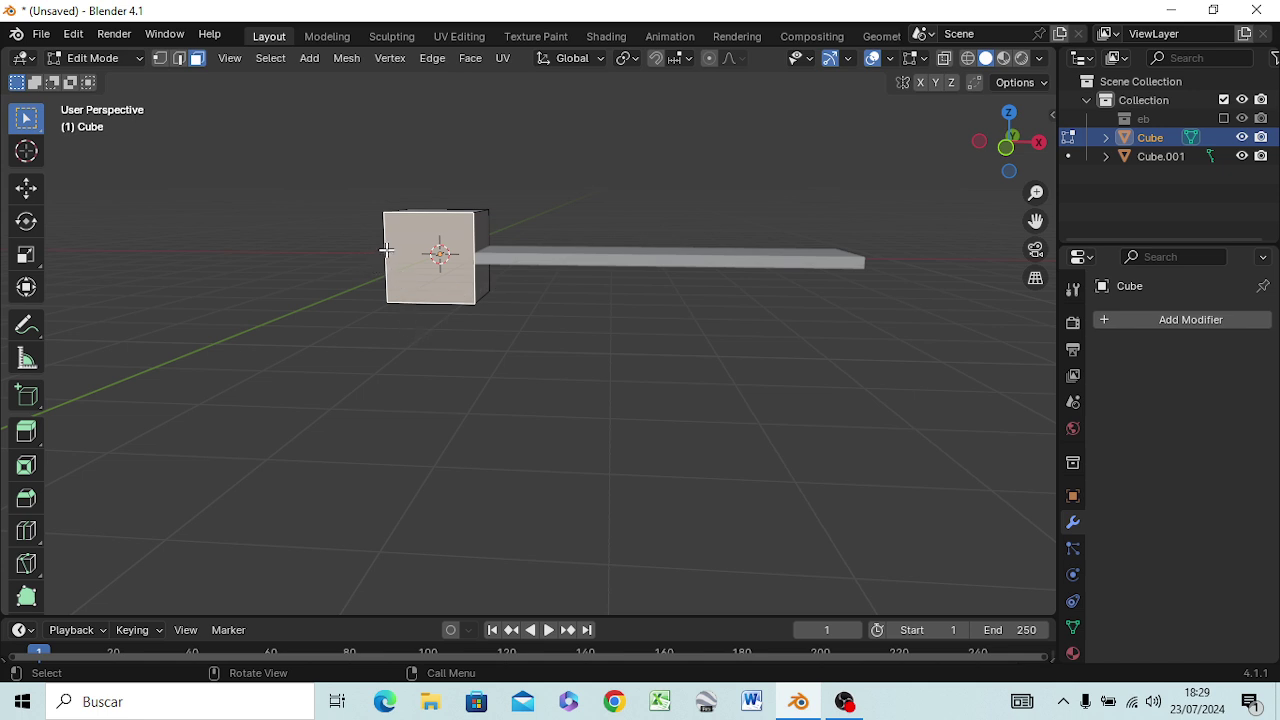
key(2)
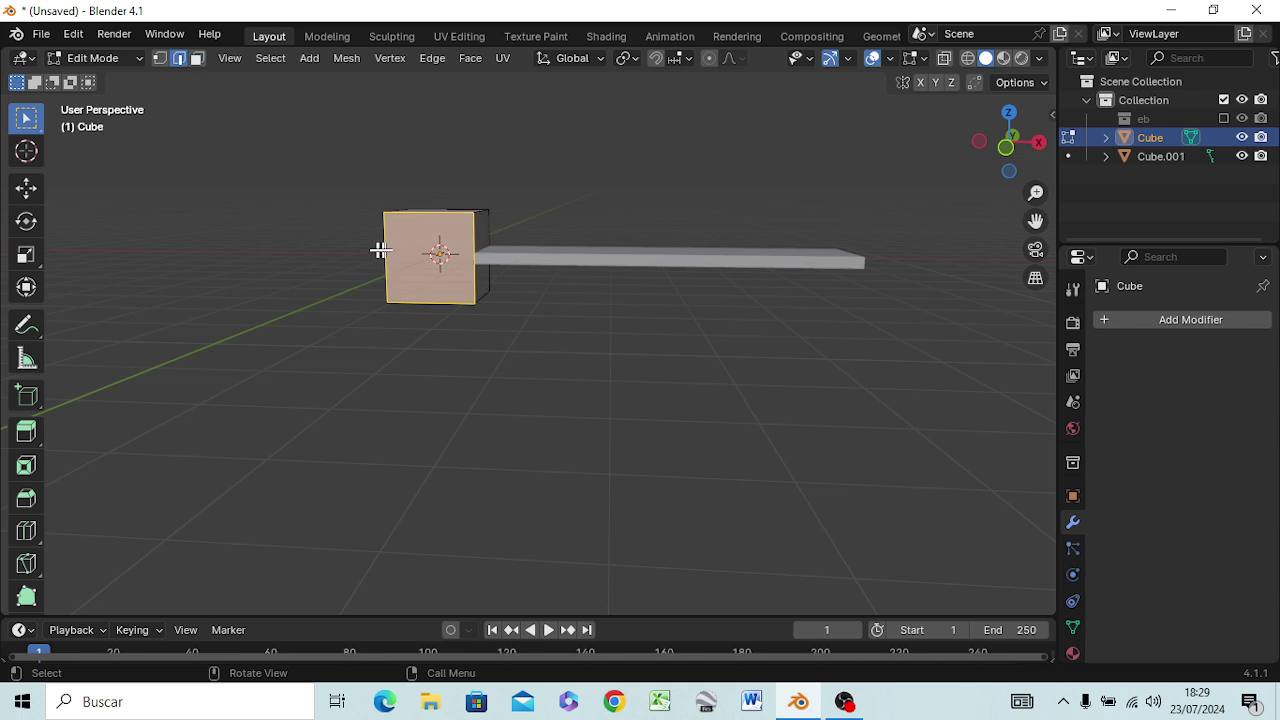
click(380, 252)
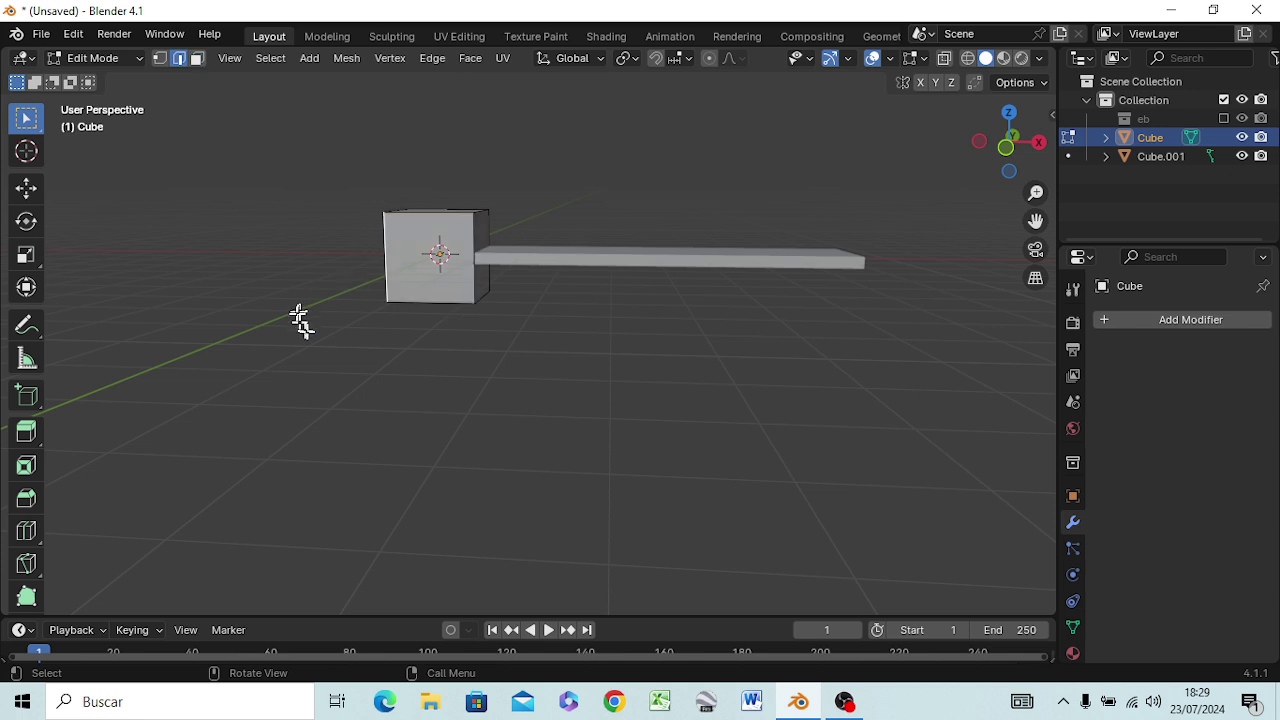
middle_drag(297, 320, 391, 354)
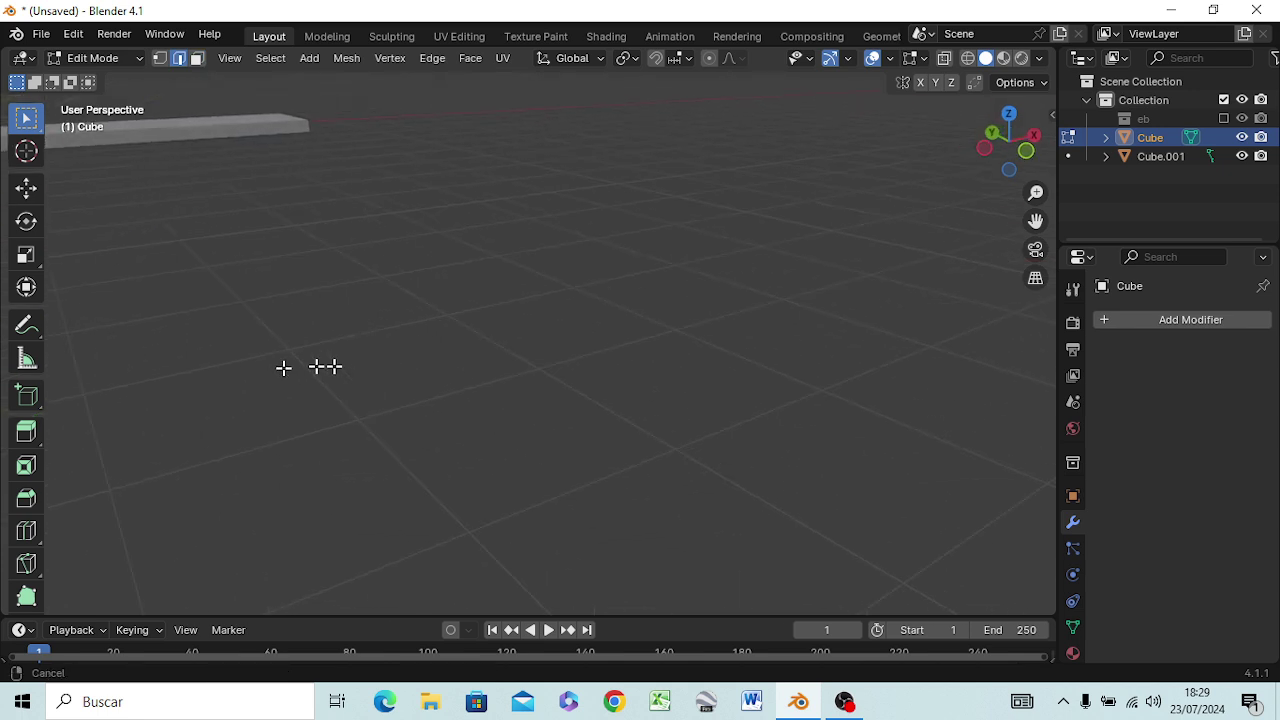
middle_drag(185, 365, 292, 338)
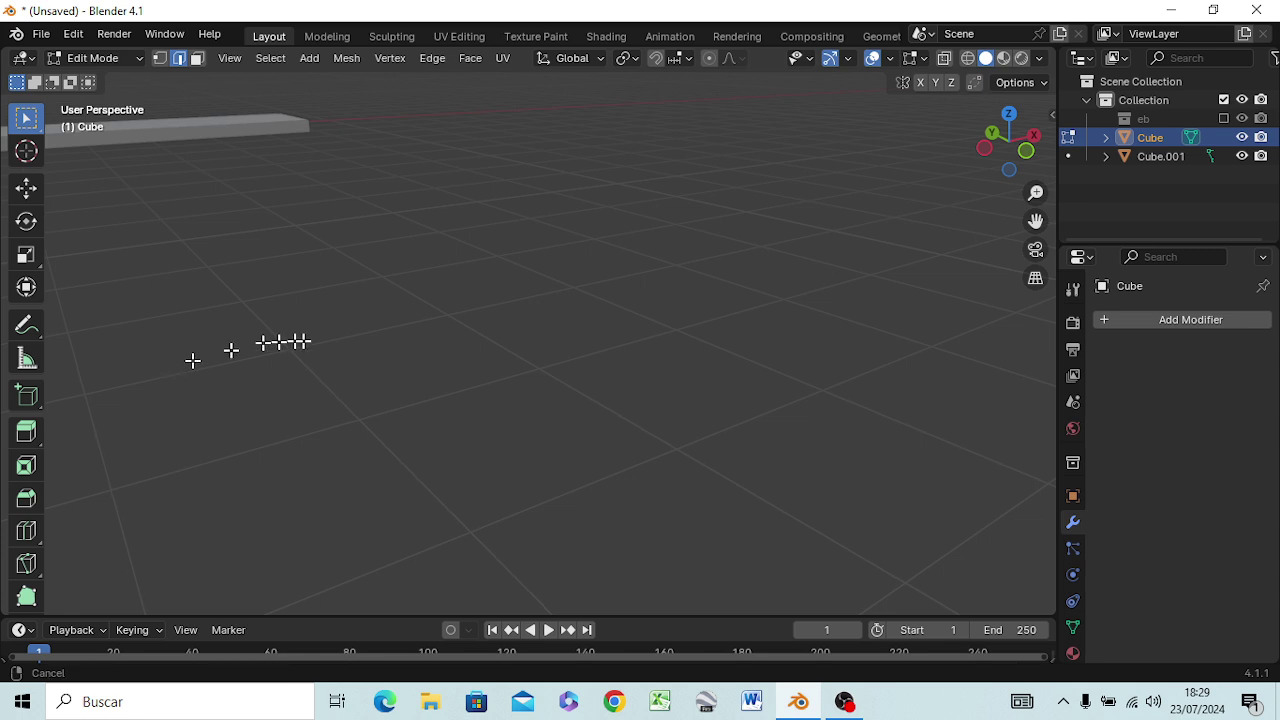
Activate the Move tool, set transform orientation to Local, and cancel a trial grab.
click(26, 187)
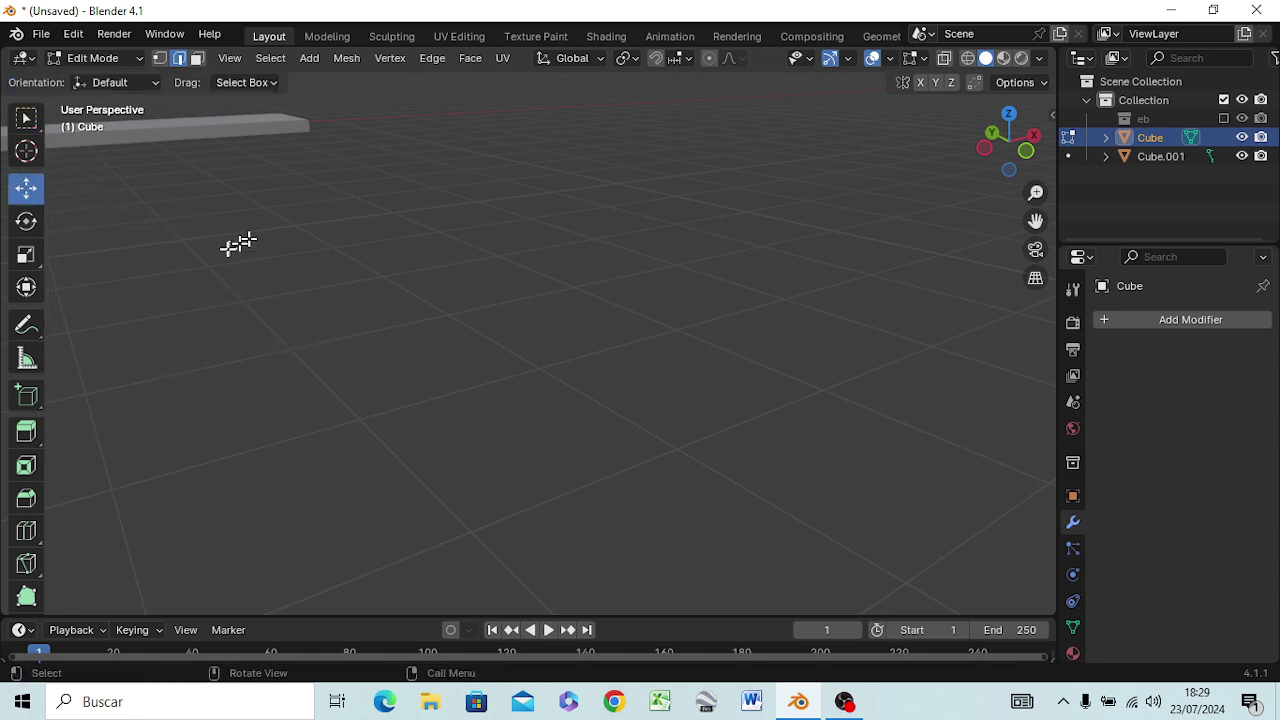
mouse_move(230, 248)
middle_down()
mouse_move(310, 240)
mouse_move(155, 222)
mouse_move(171, 206)
middle_up()
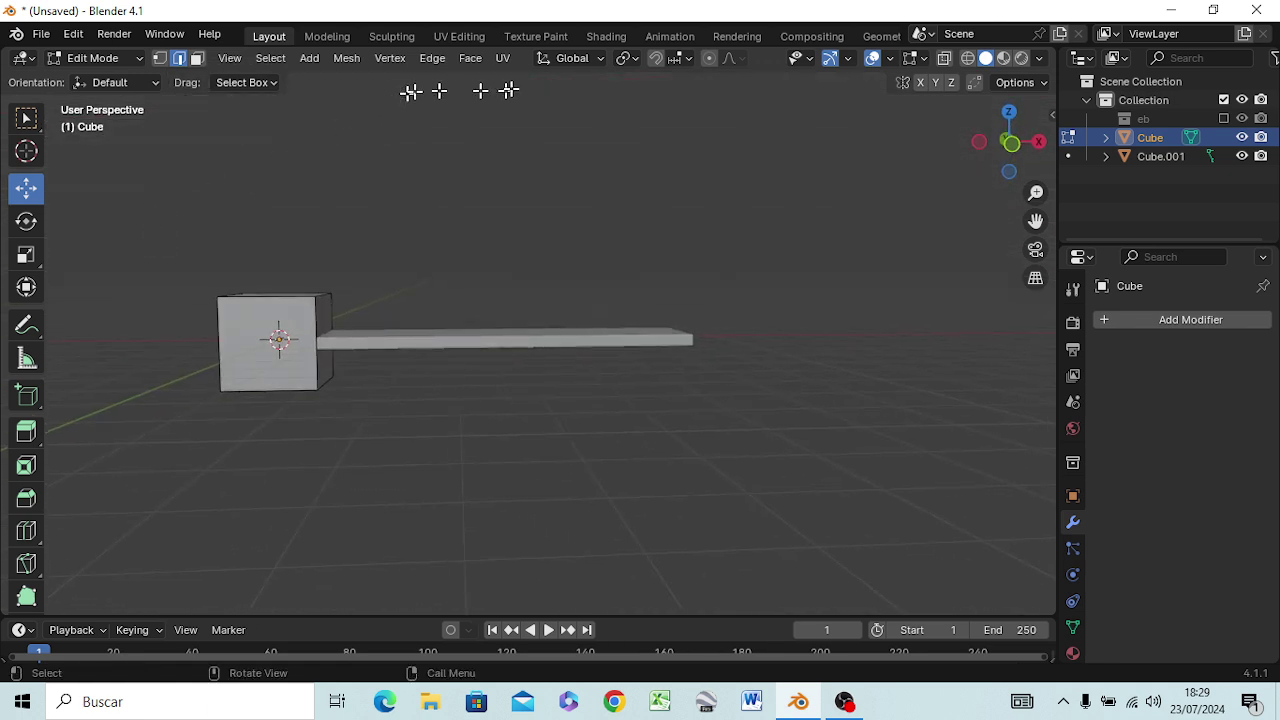
click(573, 60)
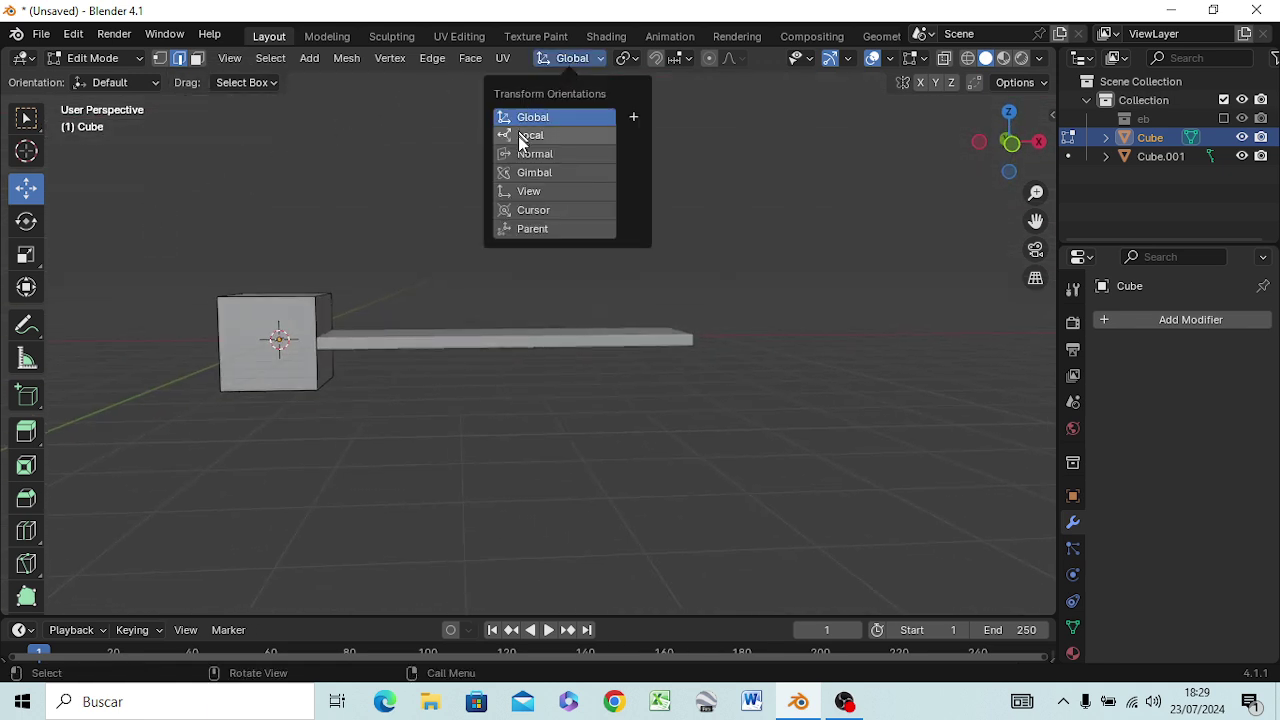
click(530, 135)
key(g)
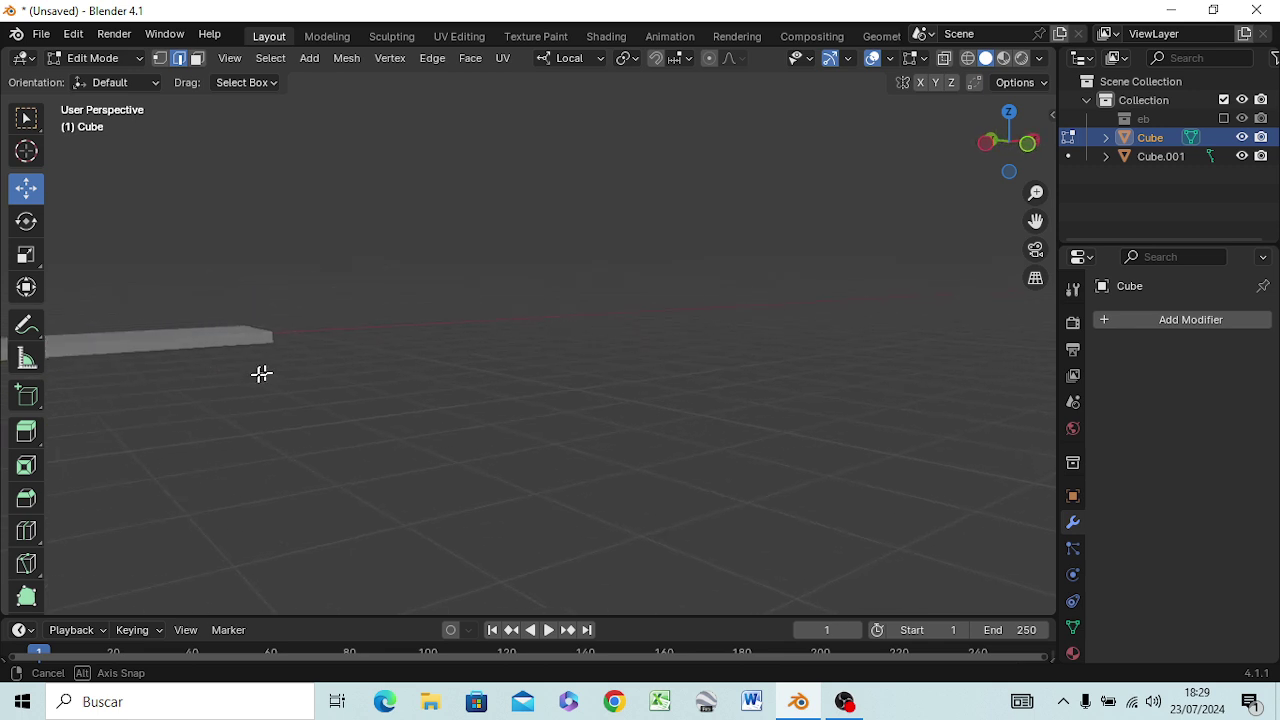
right_click(190, 352)
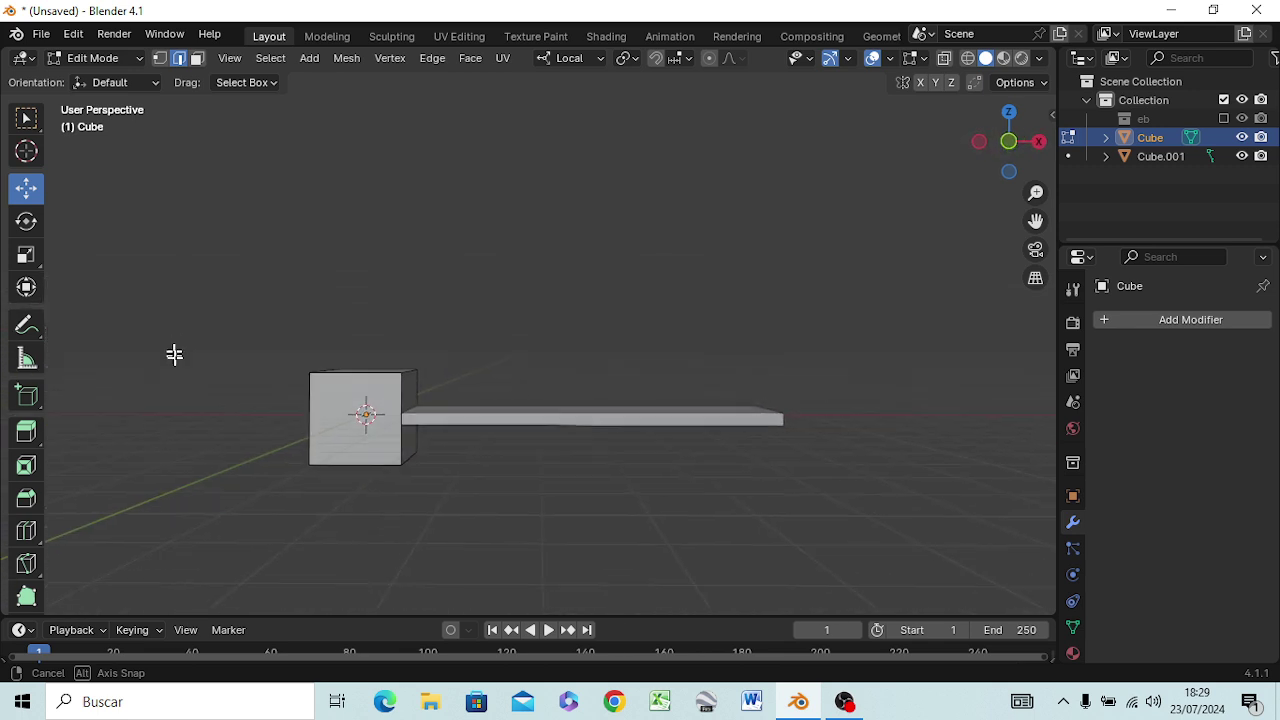
Set transform orientation to Cursor, browse the Editor Type list, and bring up the File menu.
click(588, 60)
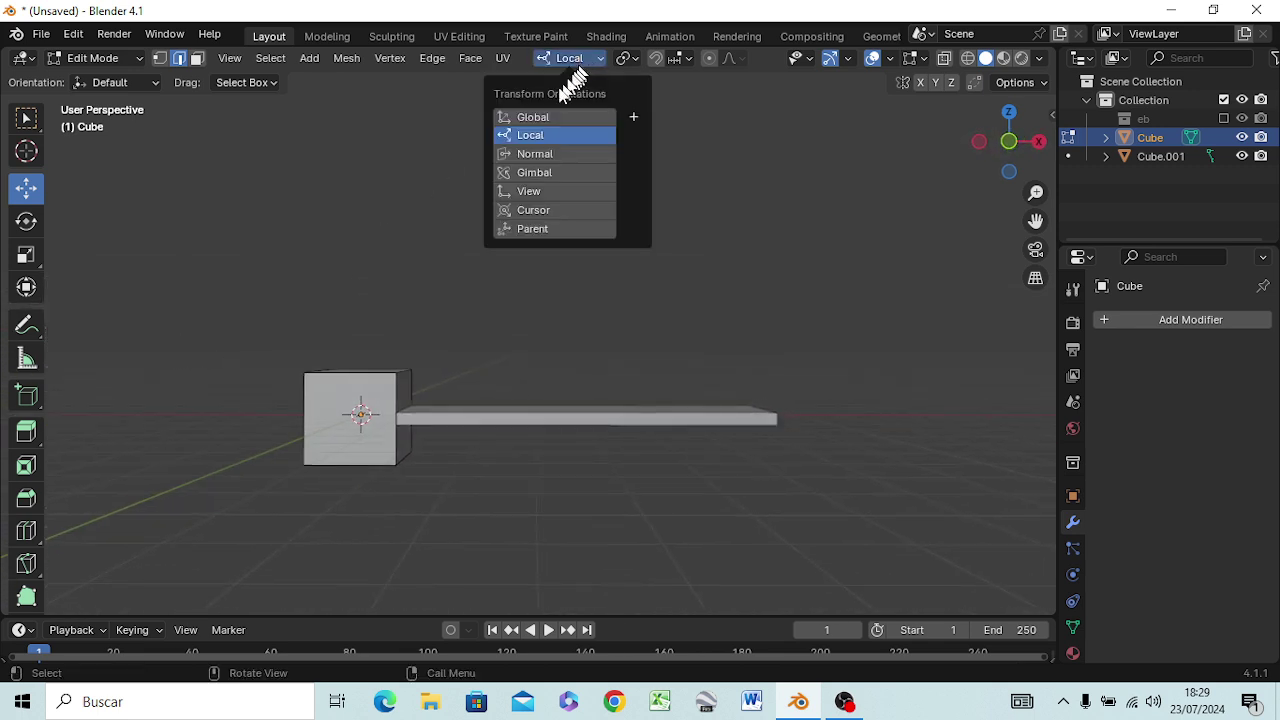
click(530, 210)
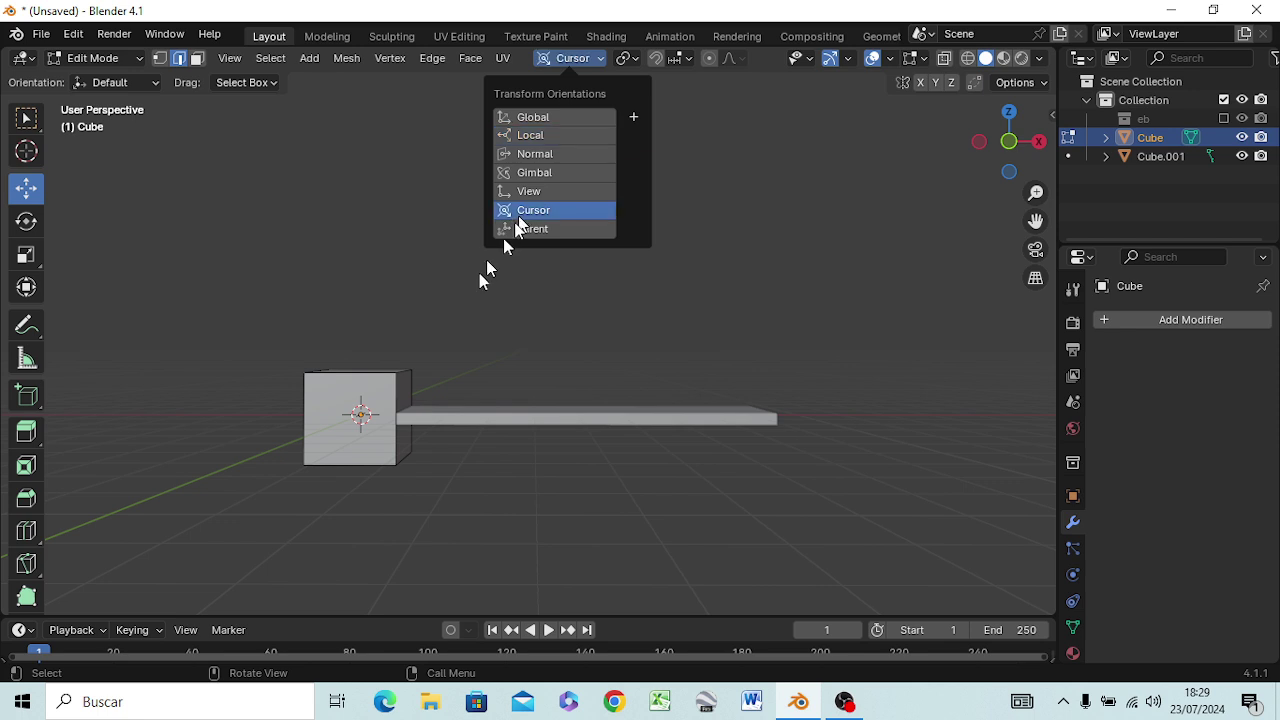
click(20, 58)
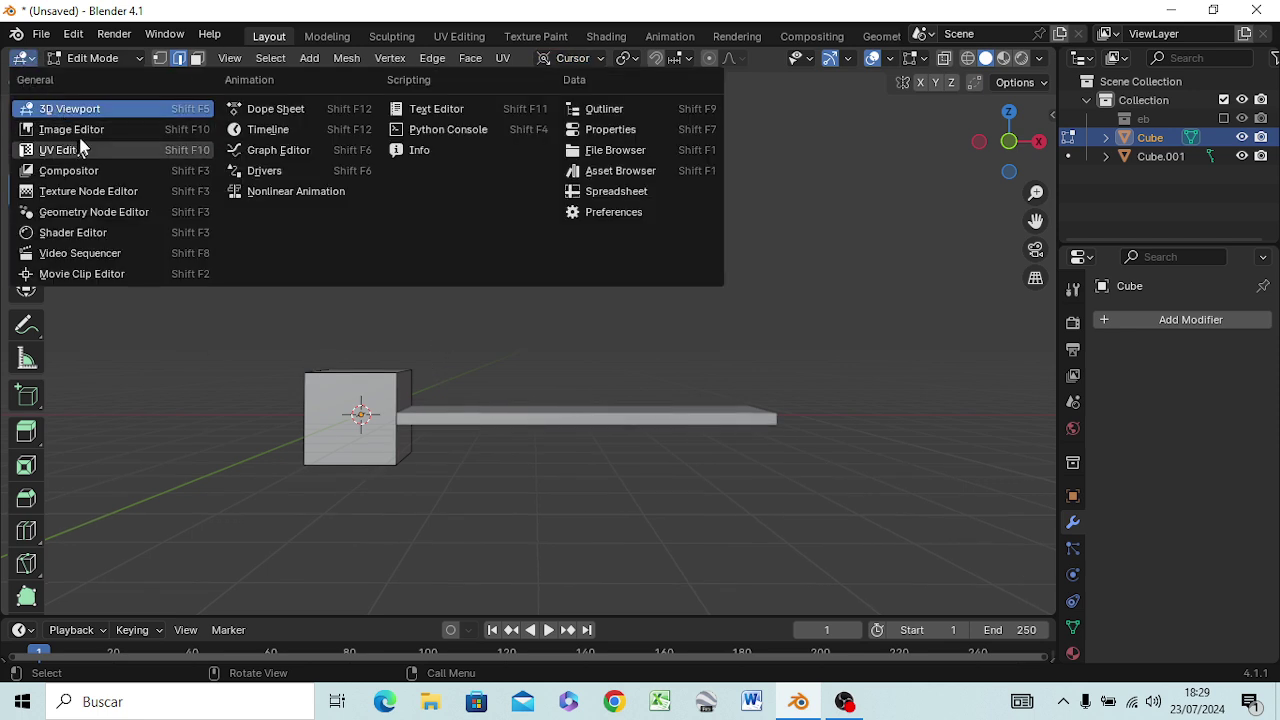
click(18, 60)
click(18, 60)
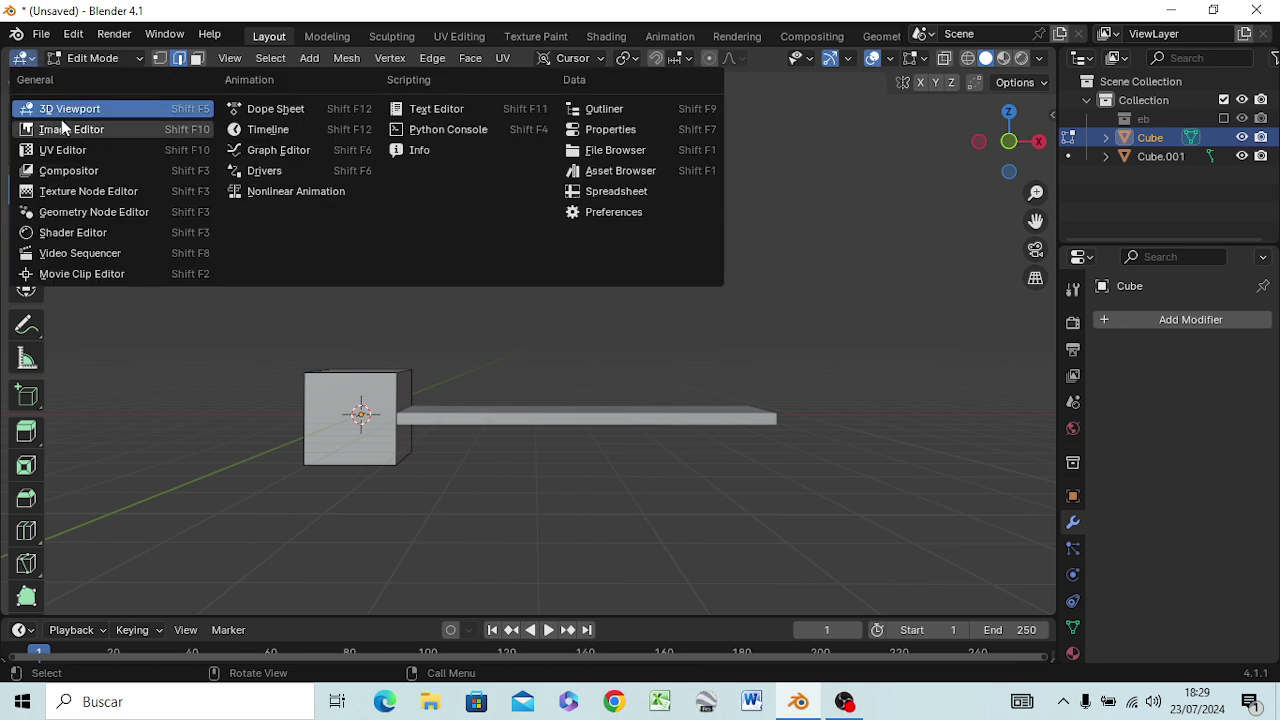
click(42, 34)
mouse_move(66, 55)
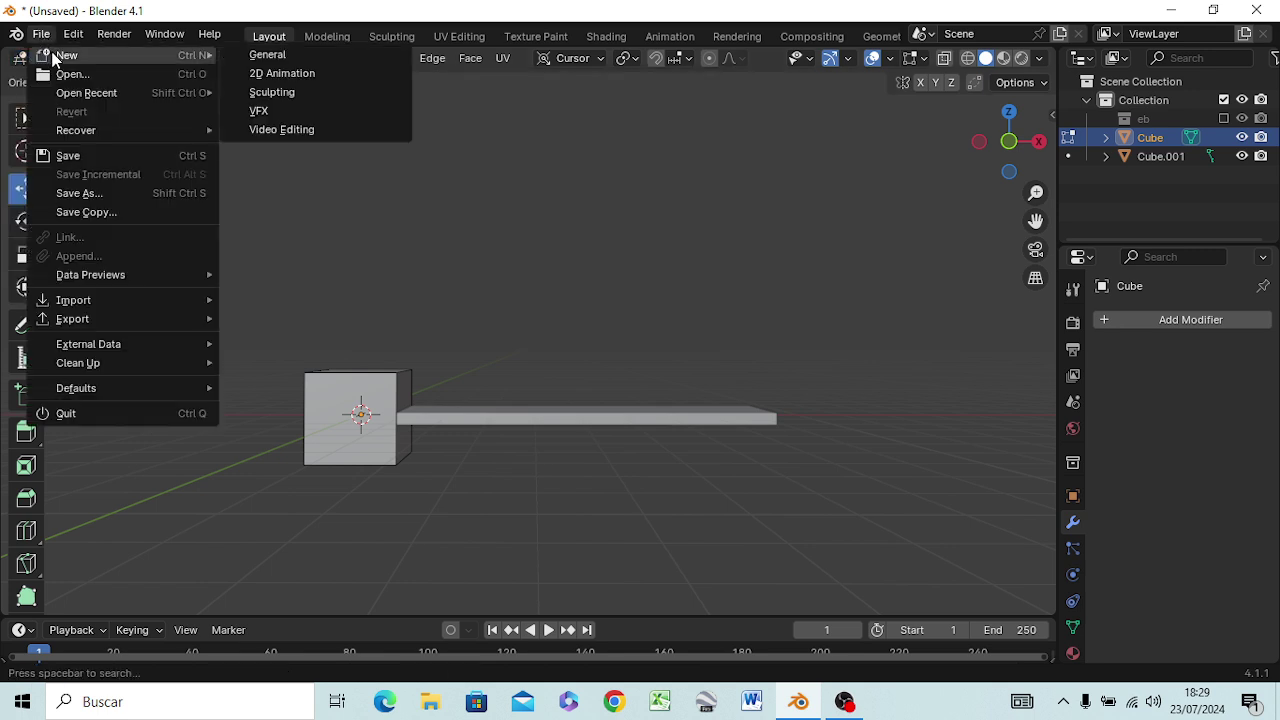
Load a fresh General scene, discarding the unsaved cube-and-bar model.
click(262, 54)
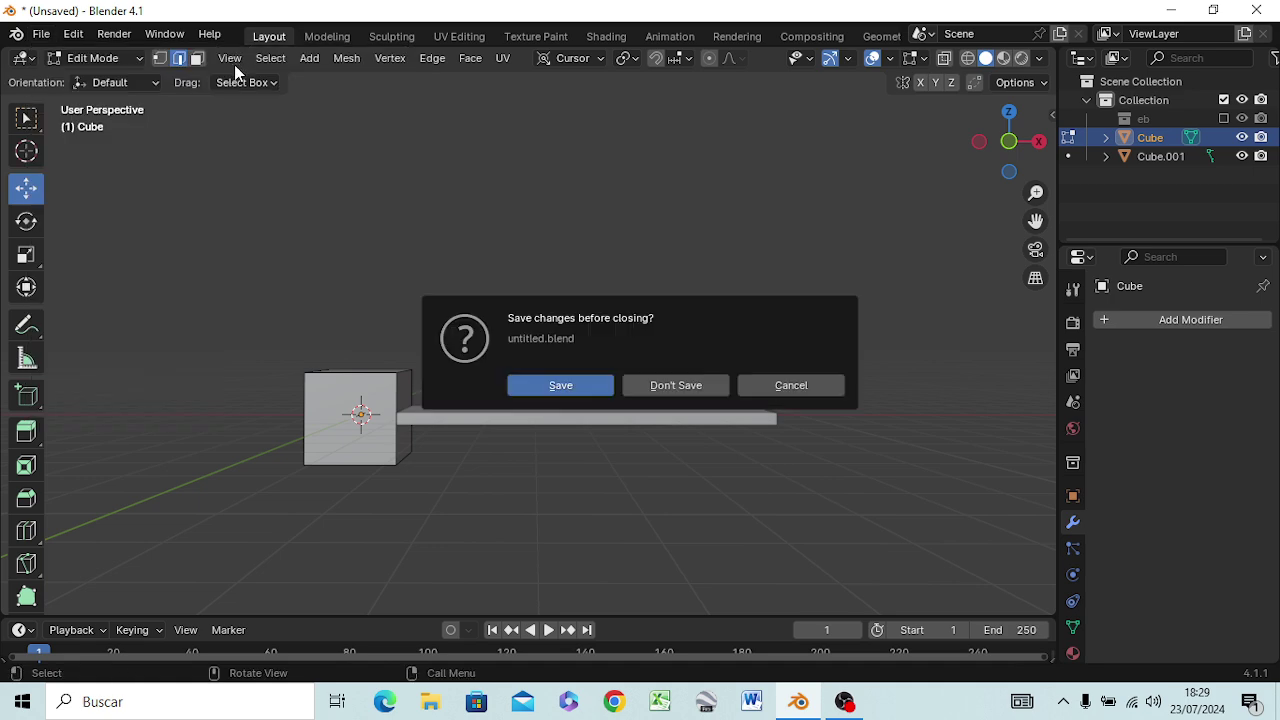
click(660, 395)
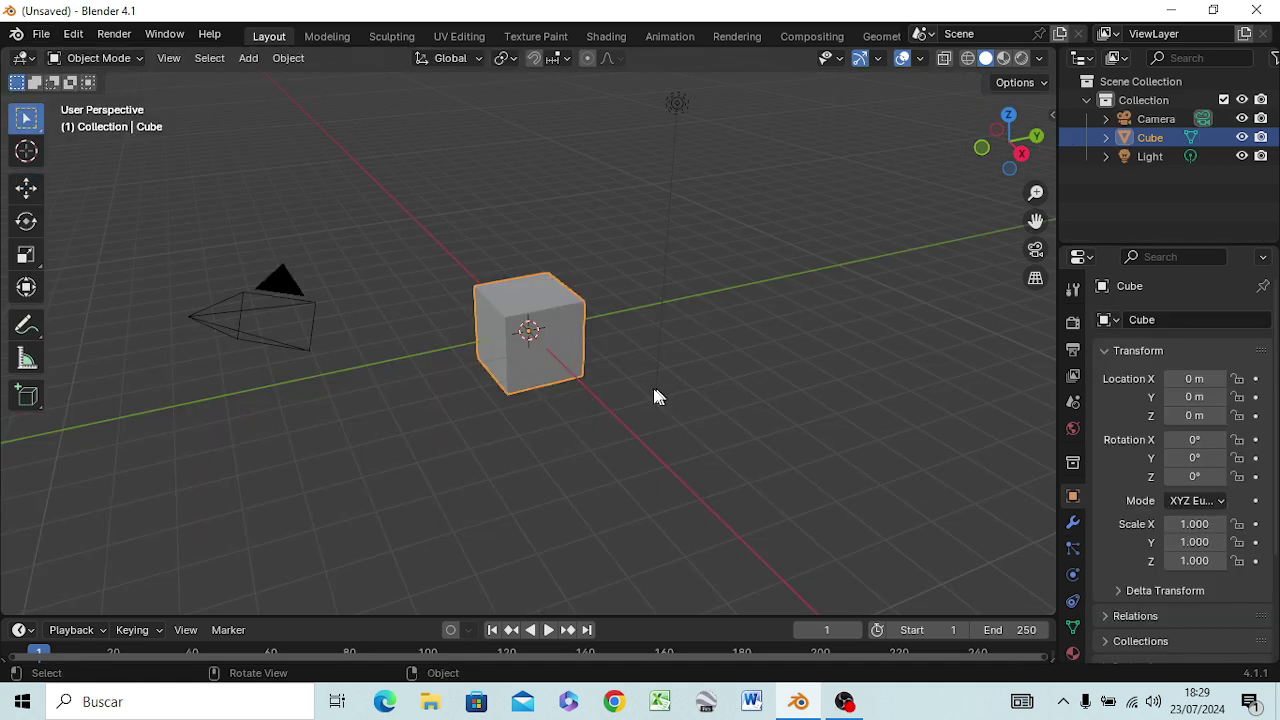
mouse_move(626, 317)
middle_down()
mouse_move(644, 343)
mouse_move(566, 381)
middle_up()
scroll(575, 385, up, 2)
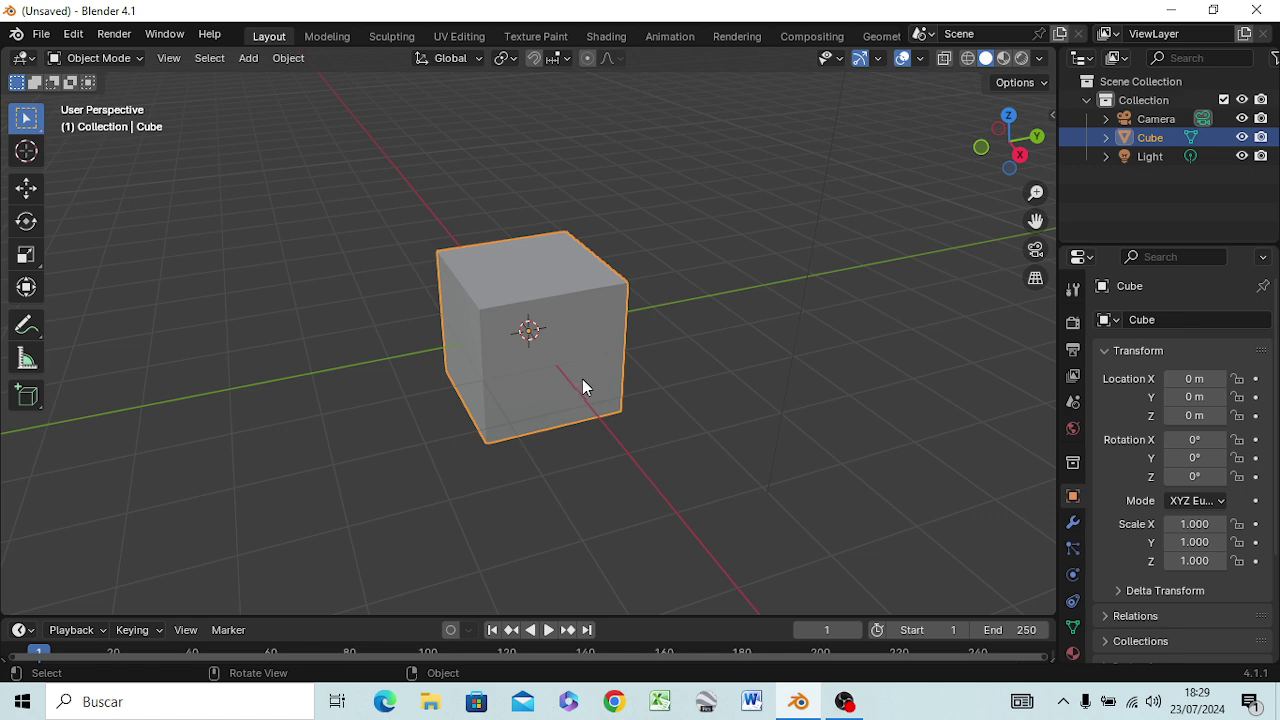
scroll(582, 386, down, 2)
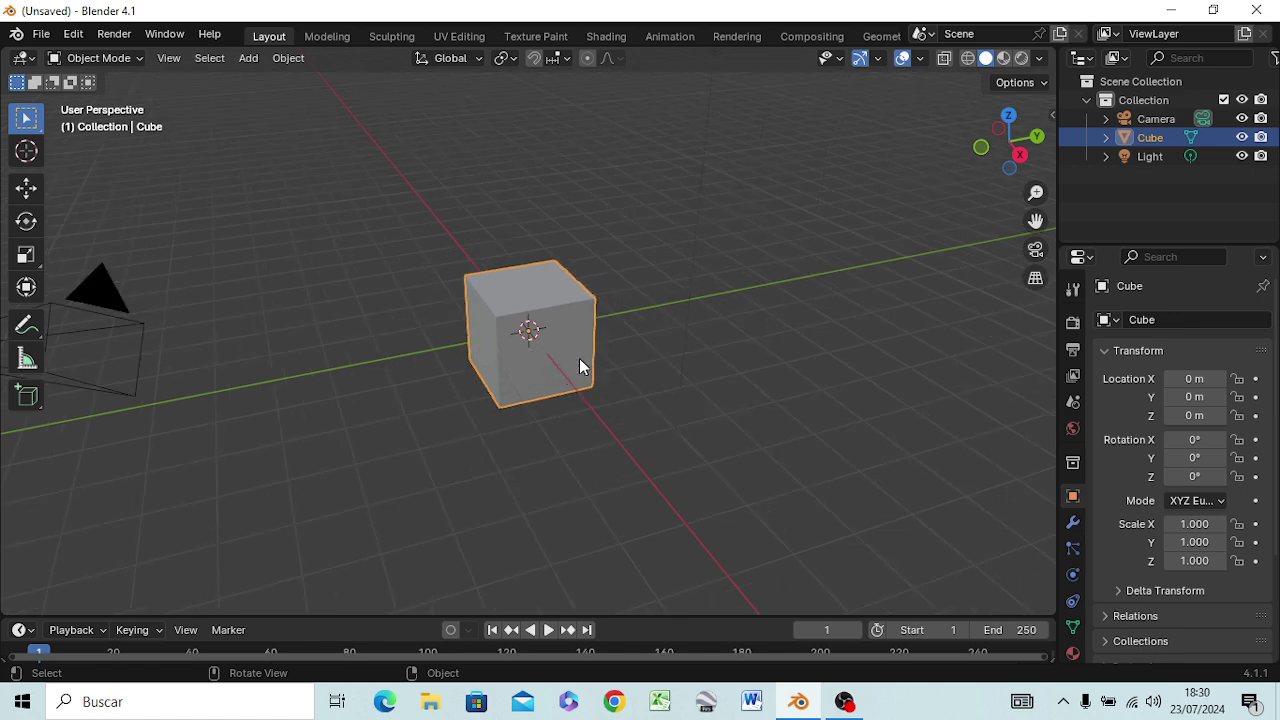
Check the new default cube from the right side and enter Edit Mode on it.
key(KP_3)
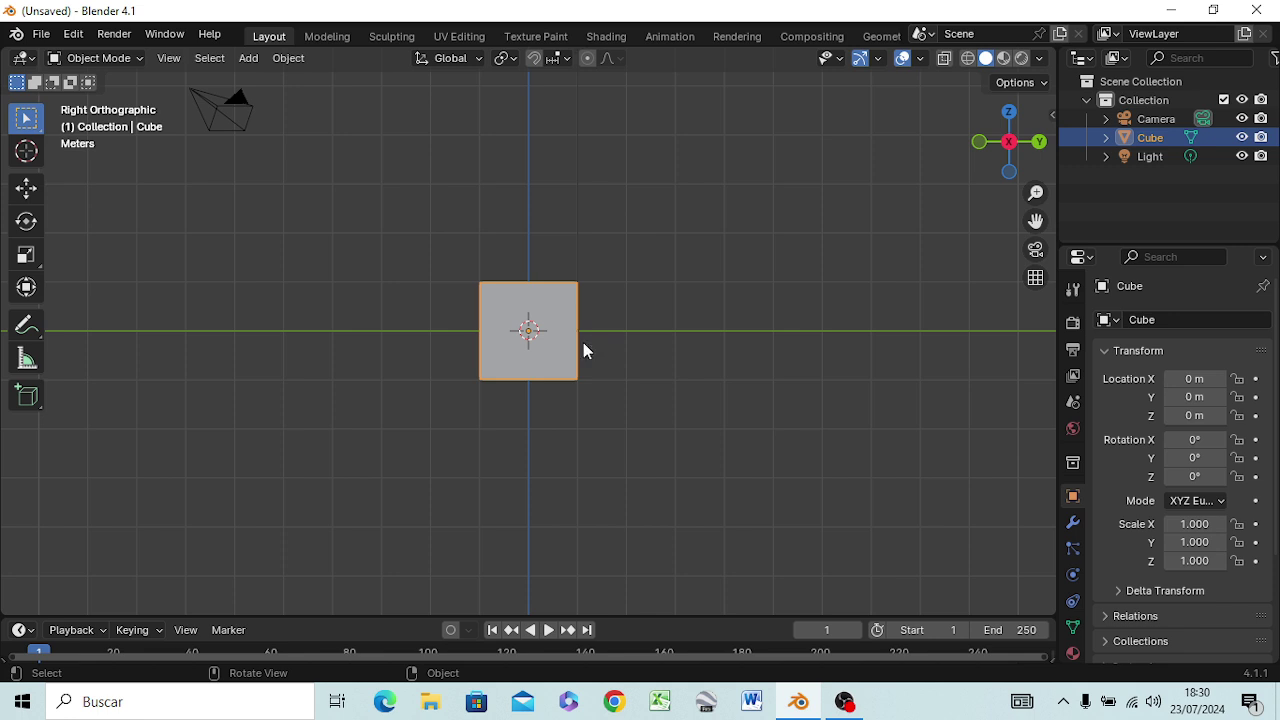
middle_drag(610, 332, 560, 360)
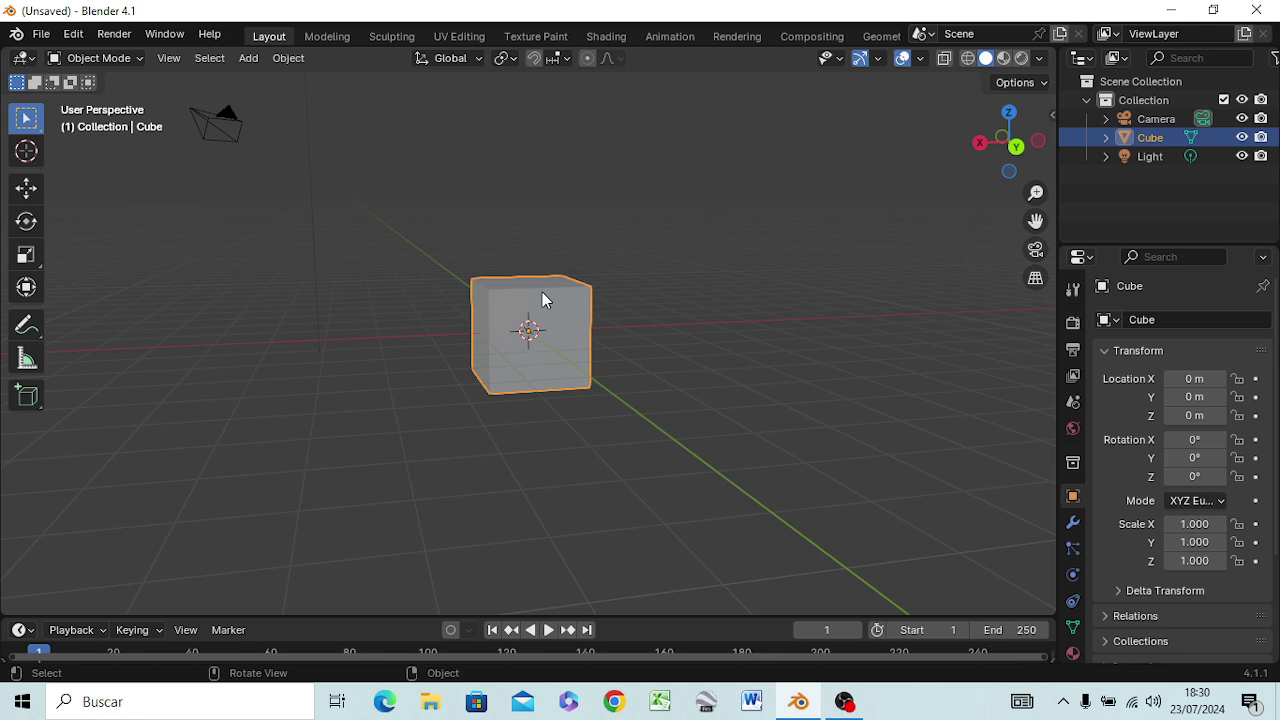
key(Tab)
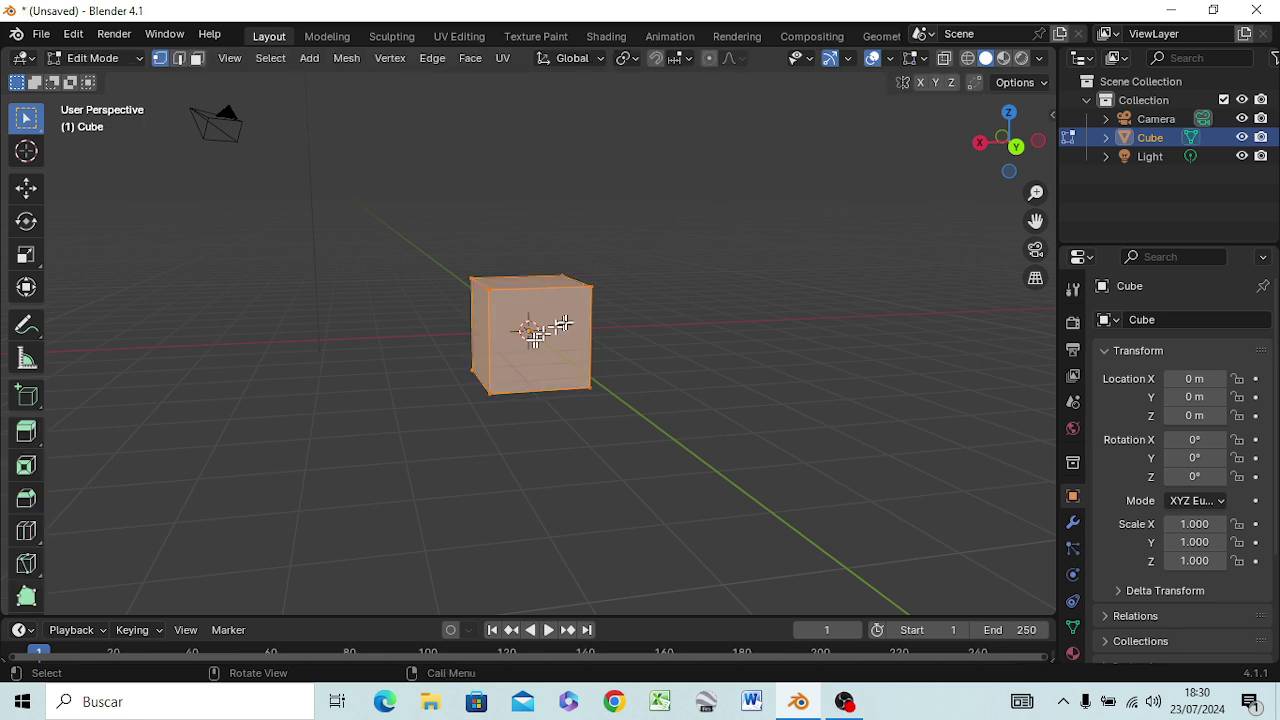
Select the cube's side face in face mode and view it from the right.
click(565, 322)
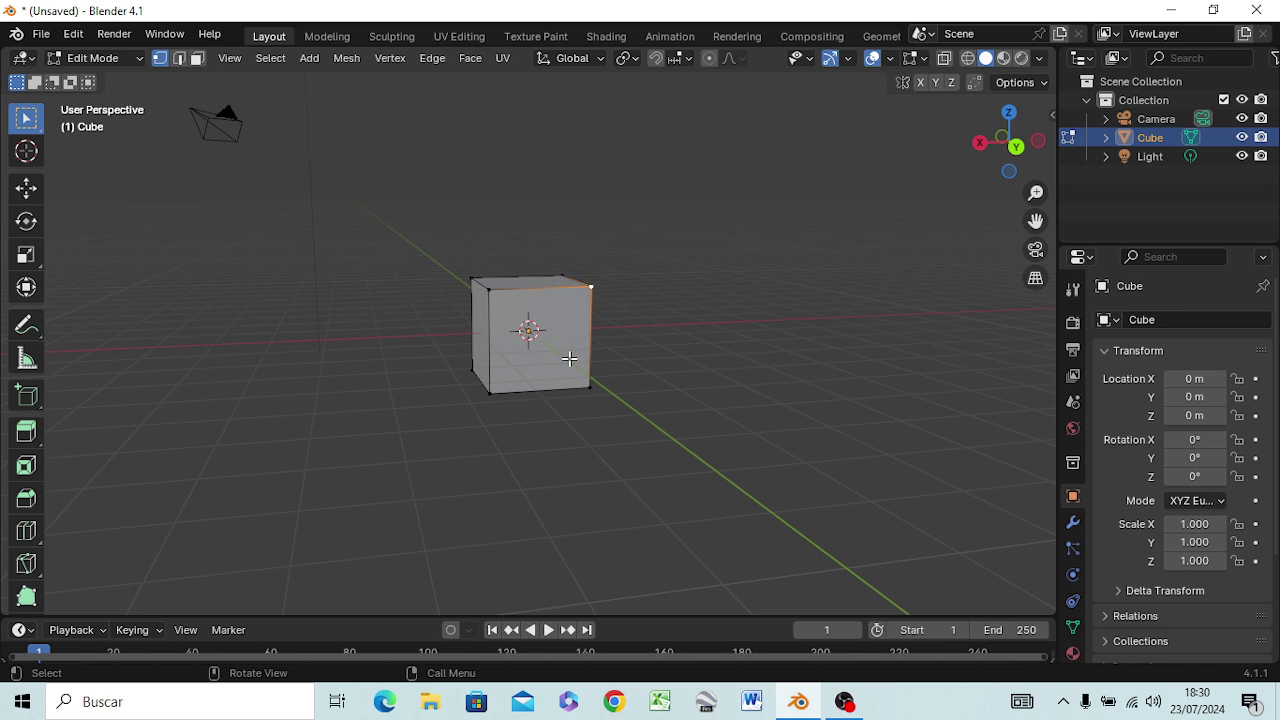
key(3)
click(552, 358)
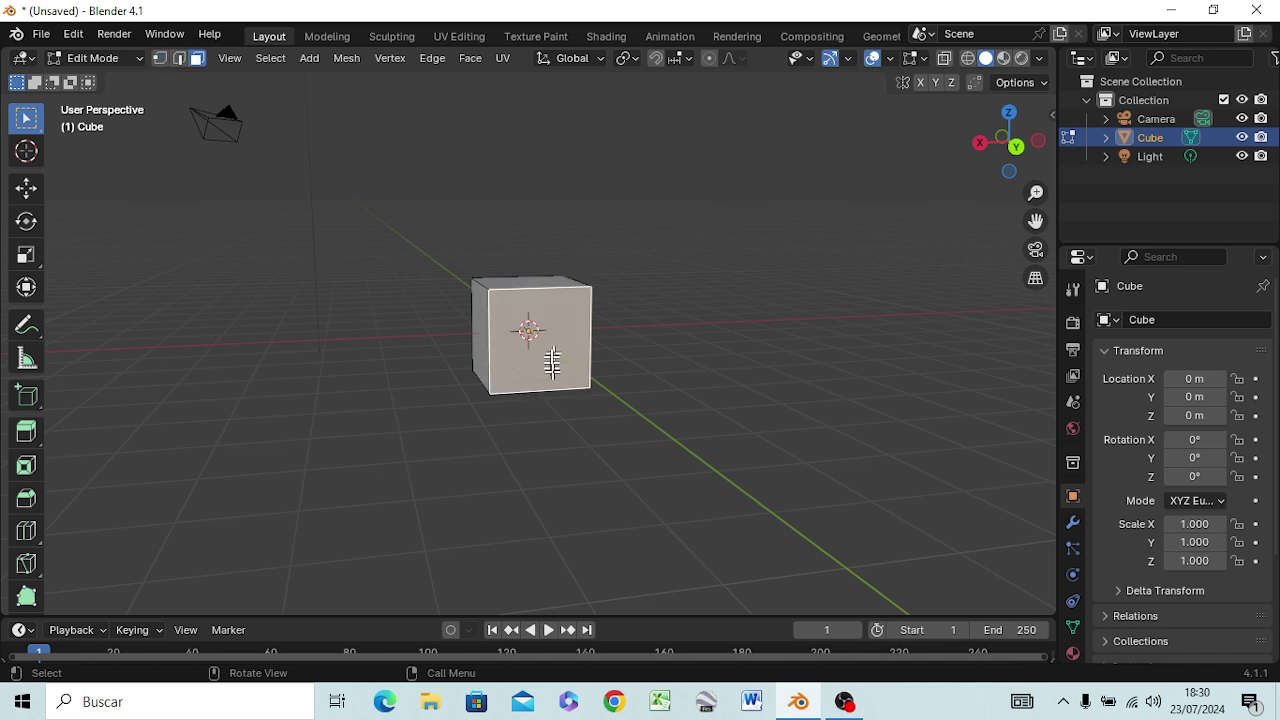
key(KP_3)
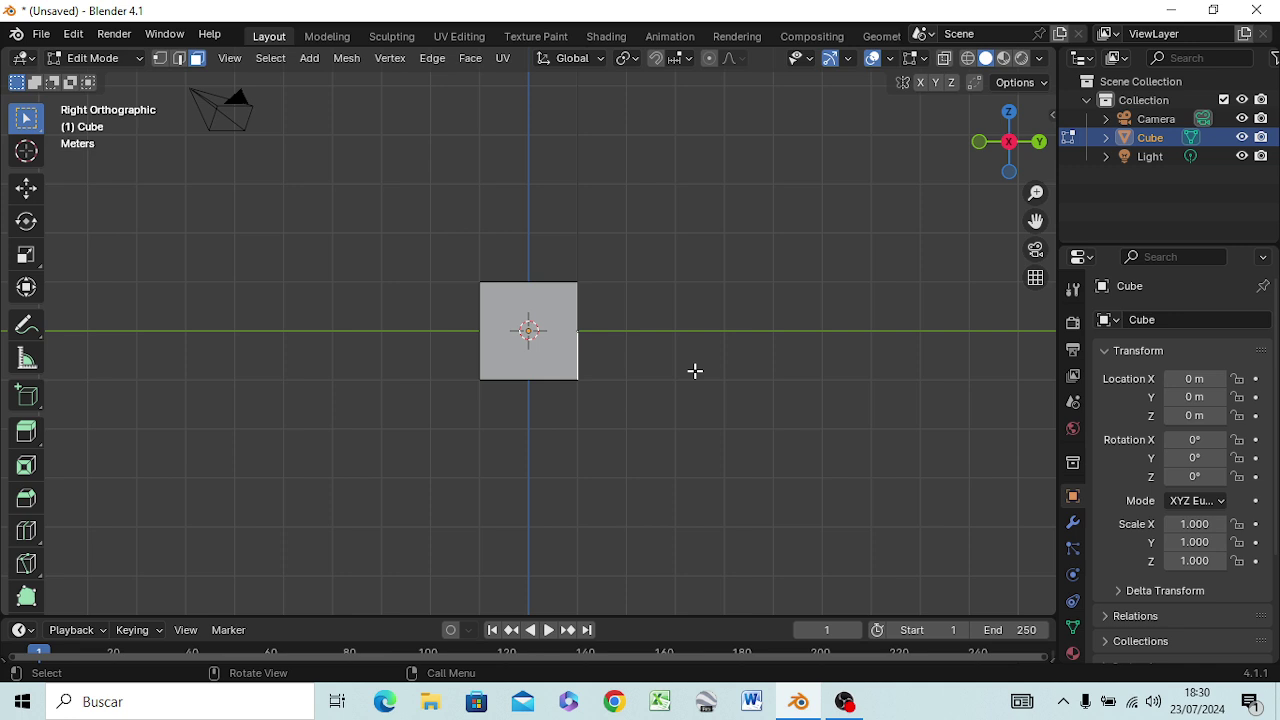
Extrude the face about 0.077 m and scale its new end to about 0.26.
key(e)
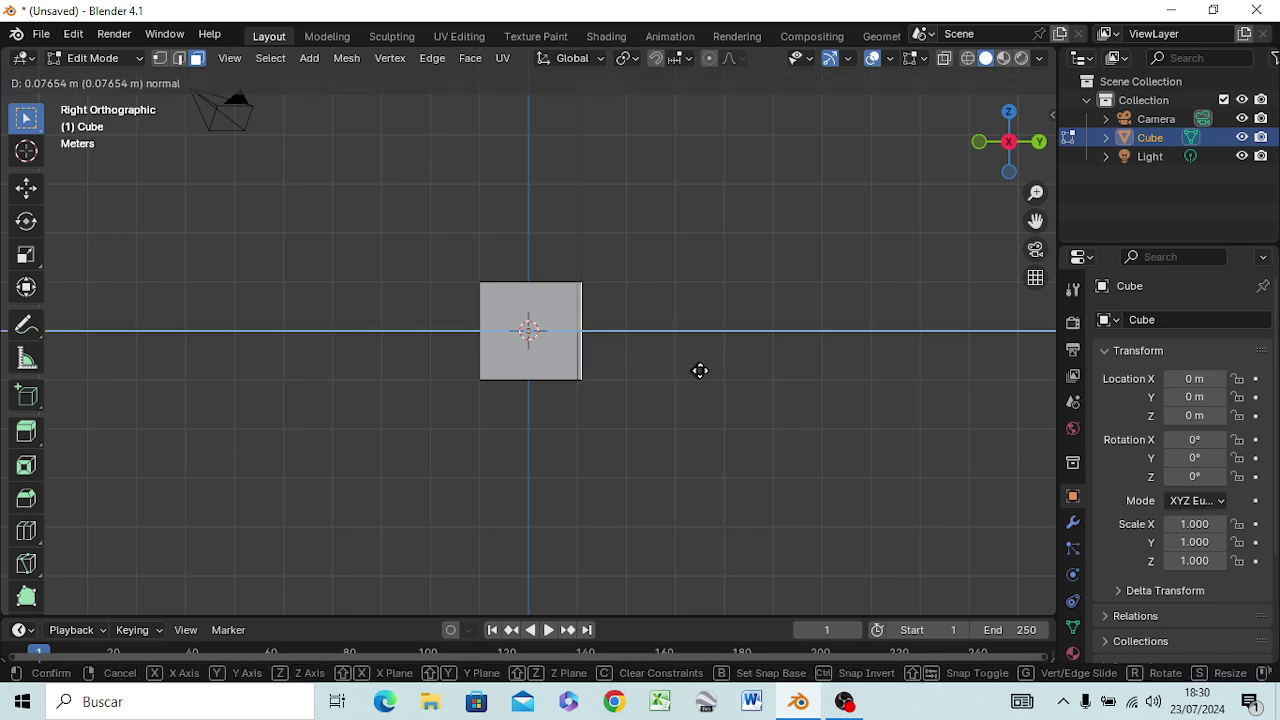
click(700, 371)
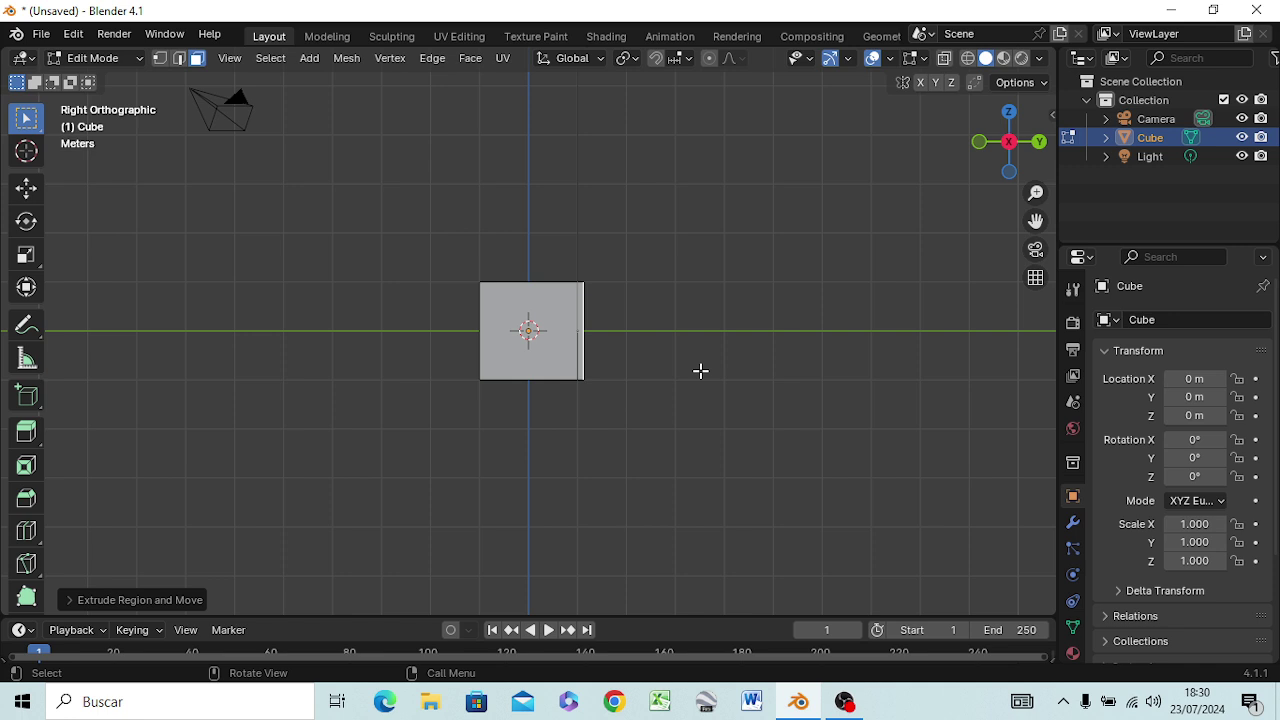
key(s)
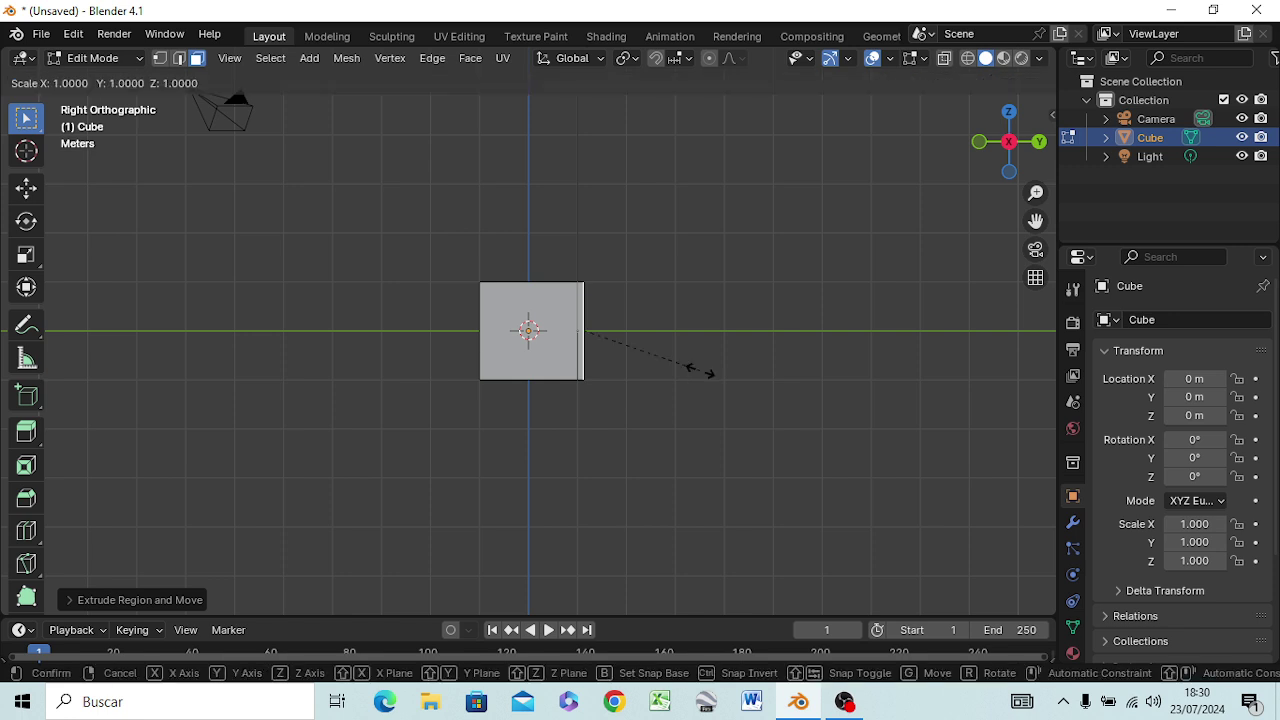
click(616, 329)
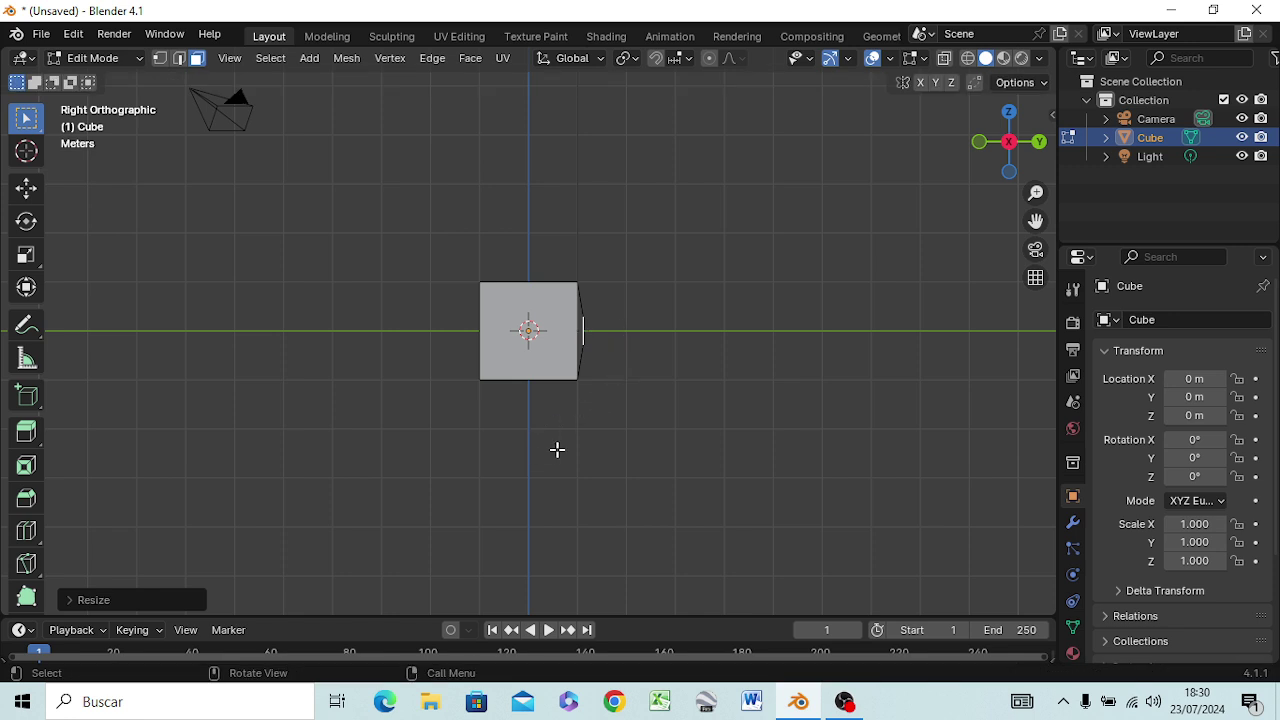
Extrude the small face about 6.8 m into a long bar, then add two short tip extrusions.
key(e)
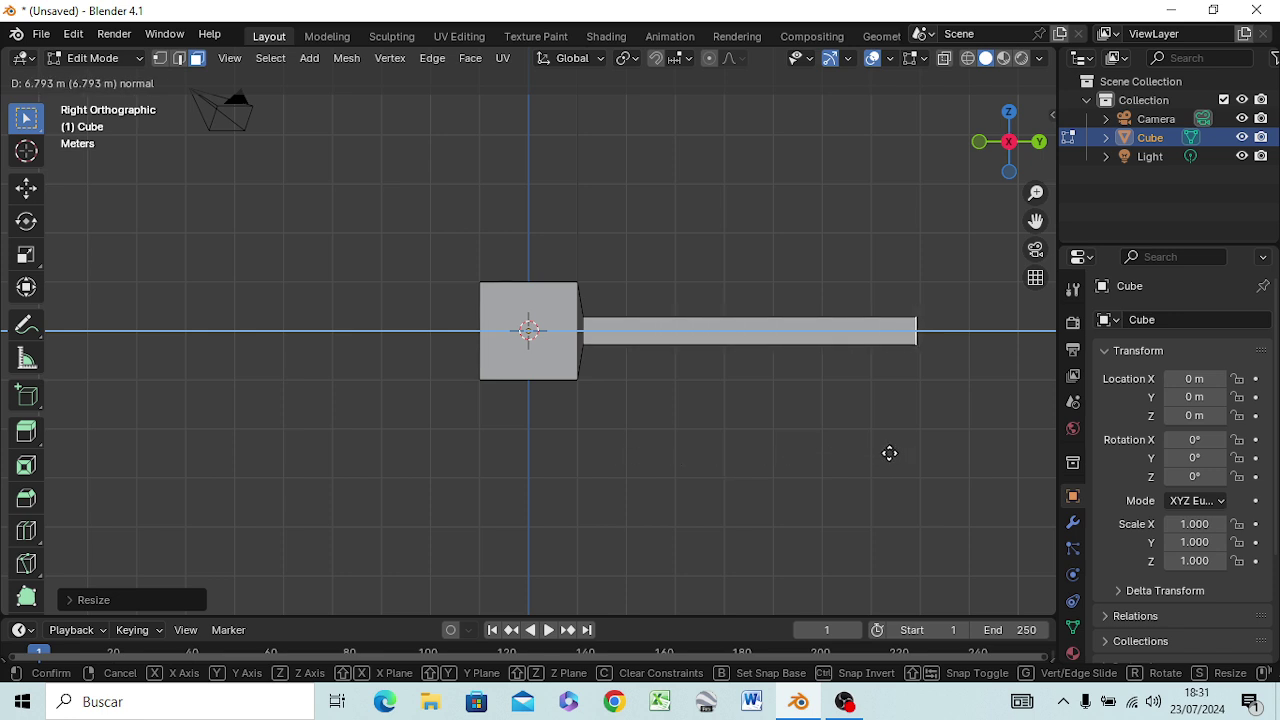
click(889, 453)
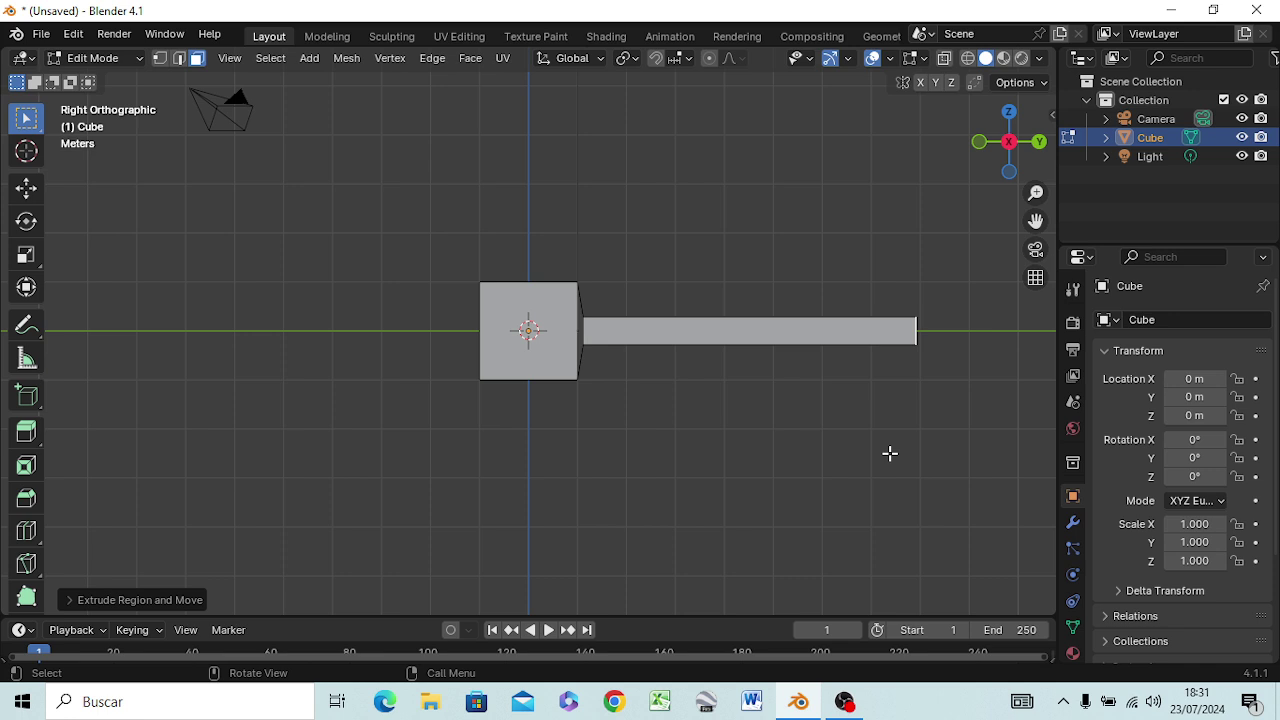
key(e)
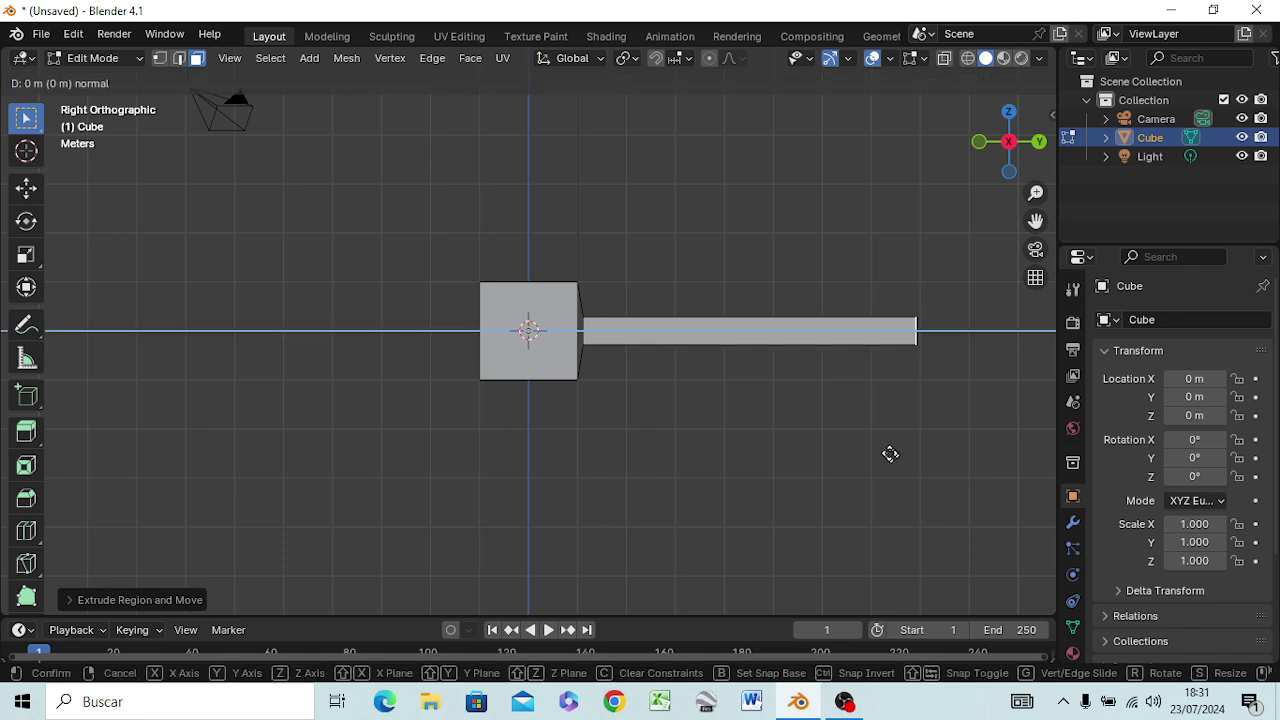
click(900, 459)
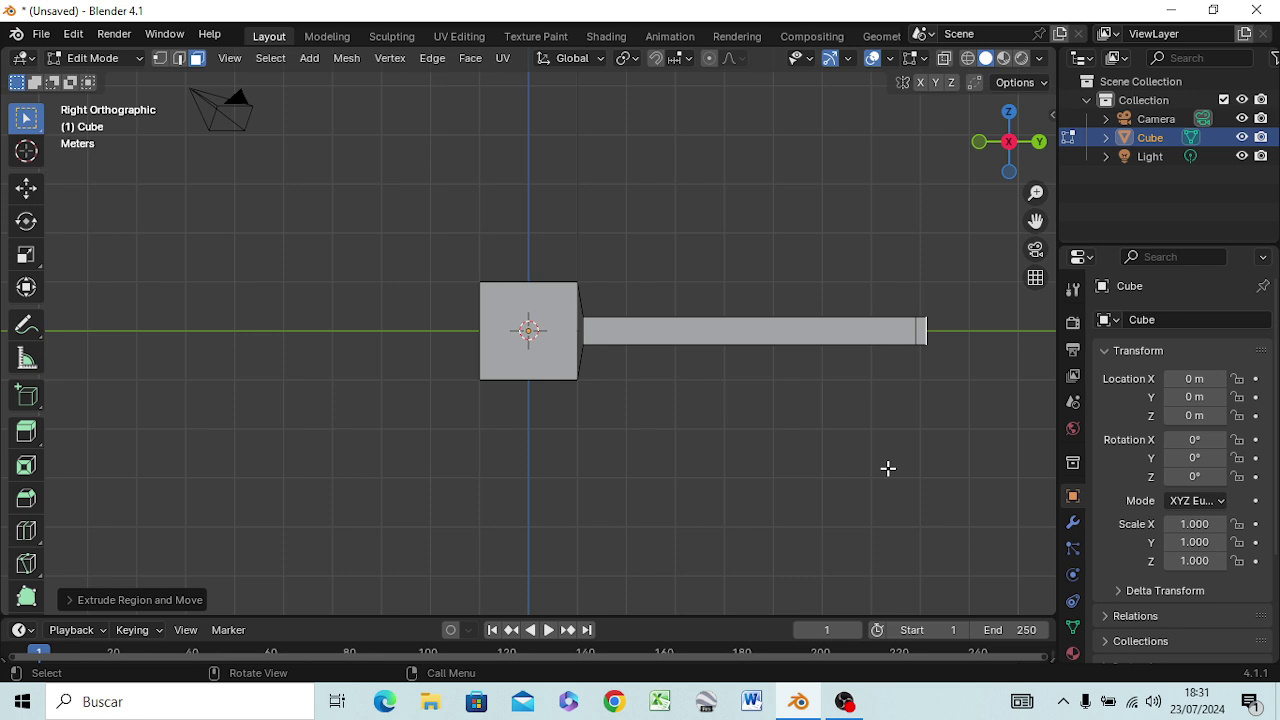
key(e)
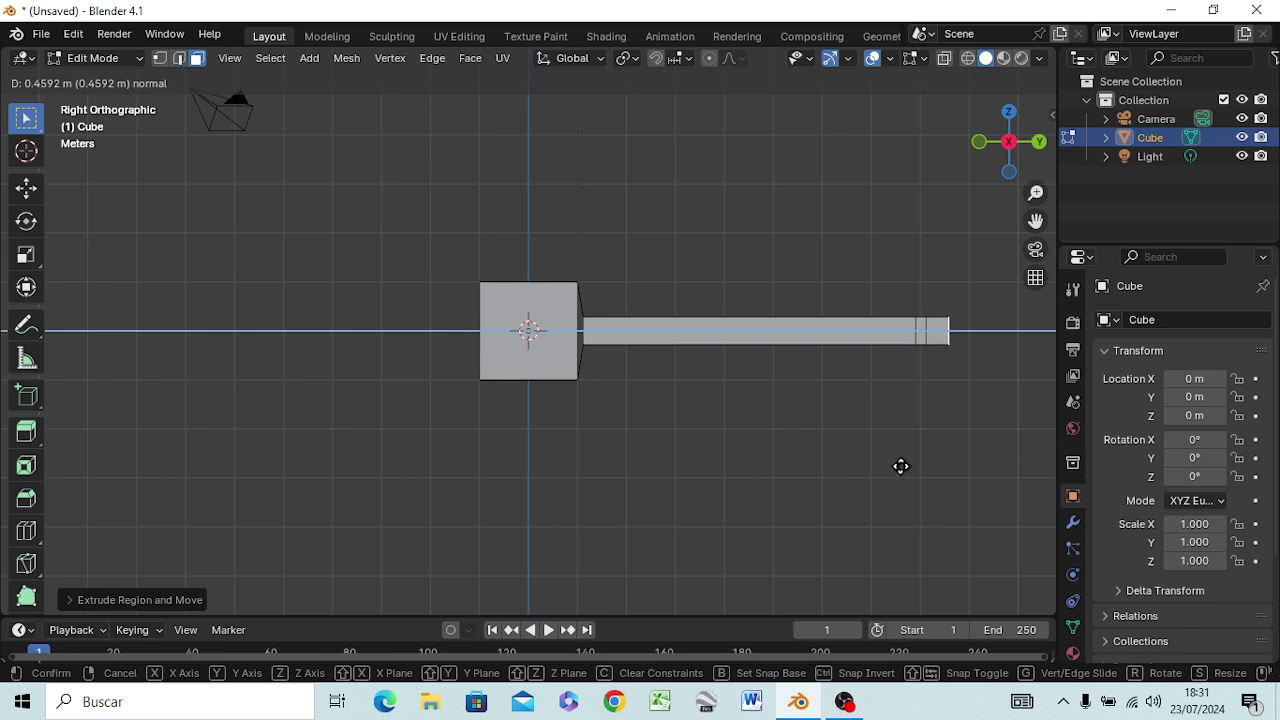
click(900, 467)
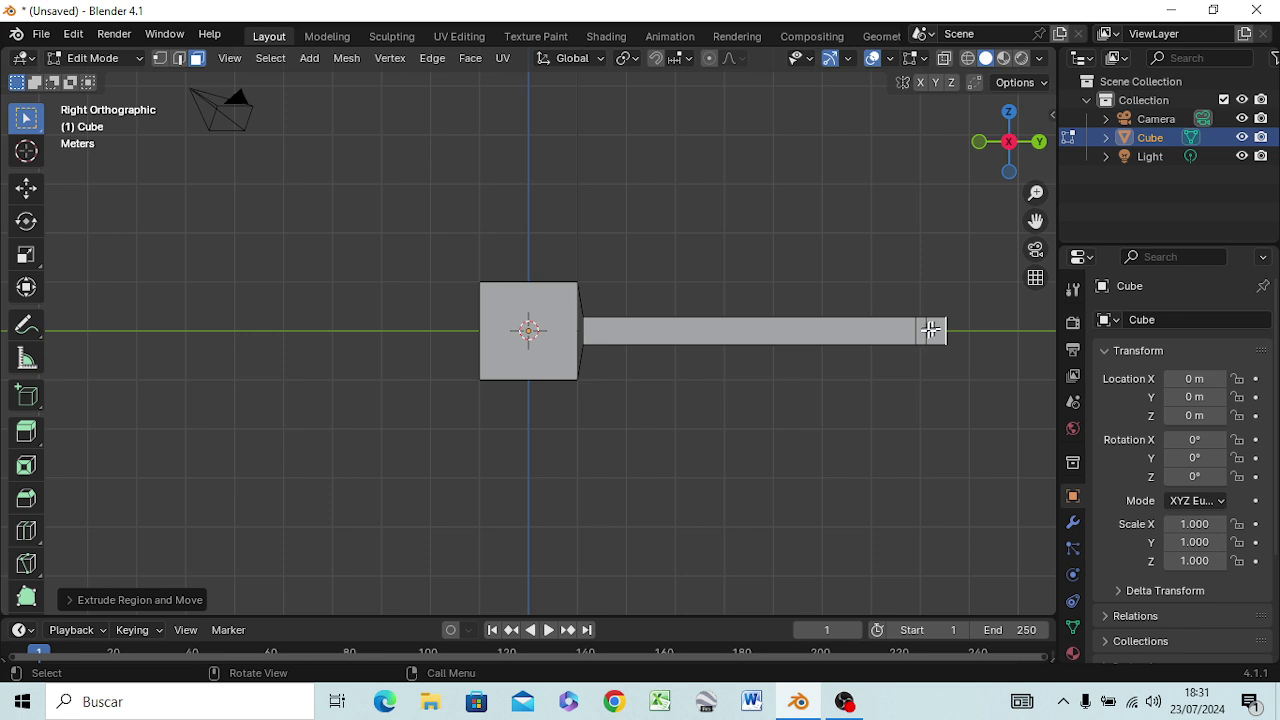
Select the bar's tip end face and pan the right-side view to leave room above.
mouse_move(930, 330)
middle_down()
mouse_move(886, 429)
mouse_move(962, 352)
middle_up()
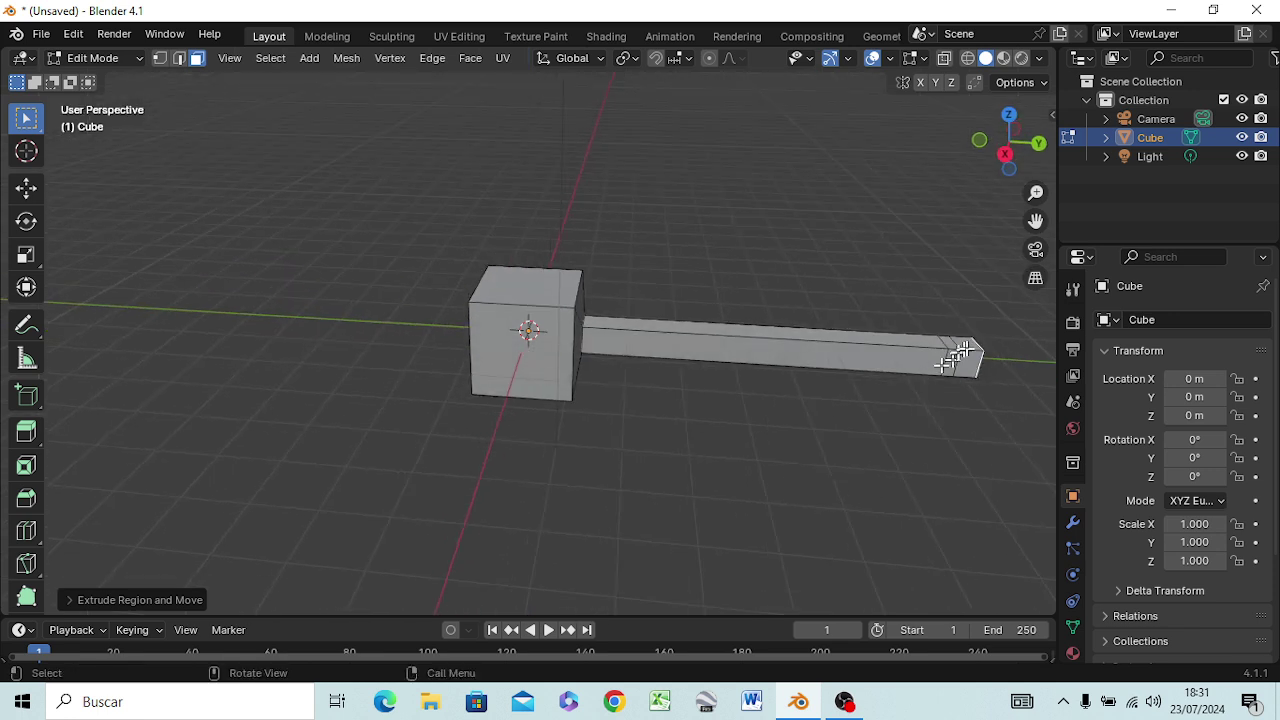
click(962, 352)
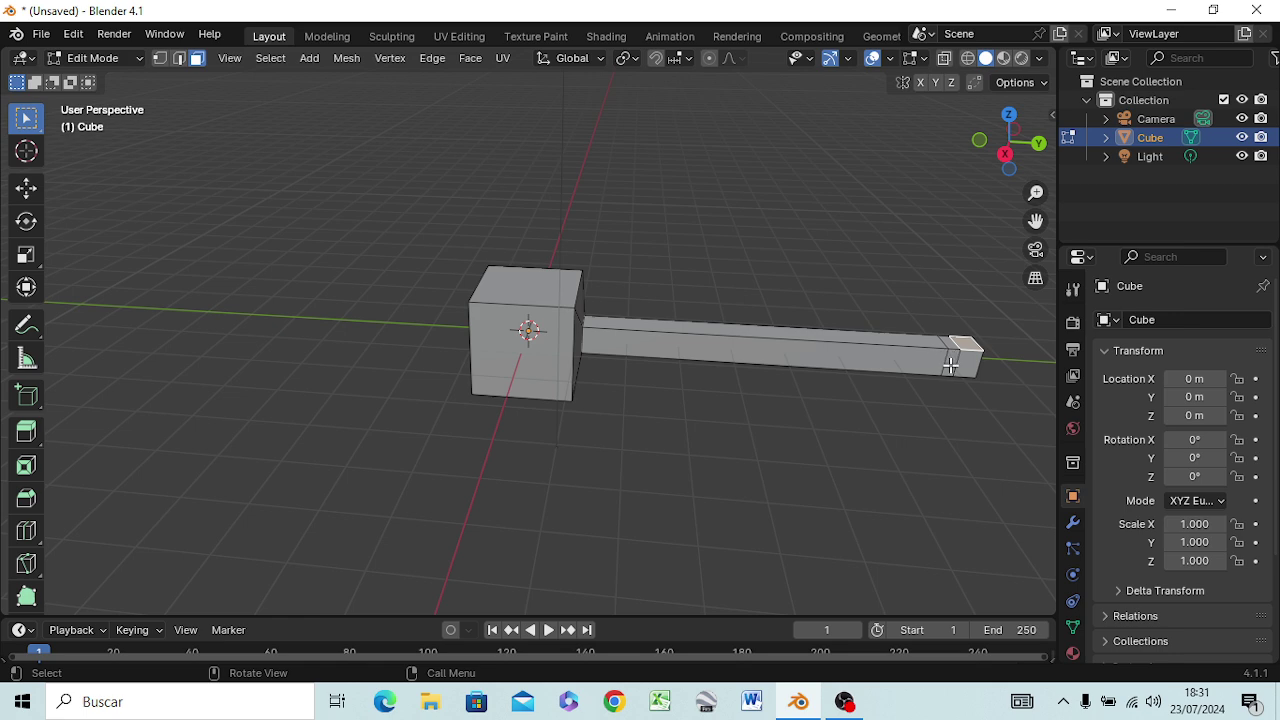
key(KP_3)
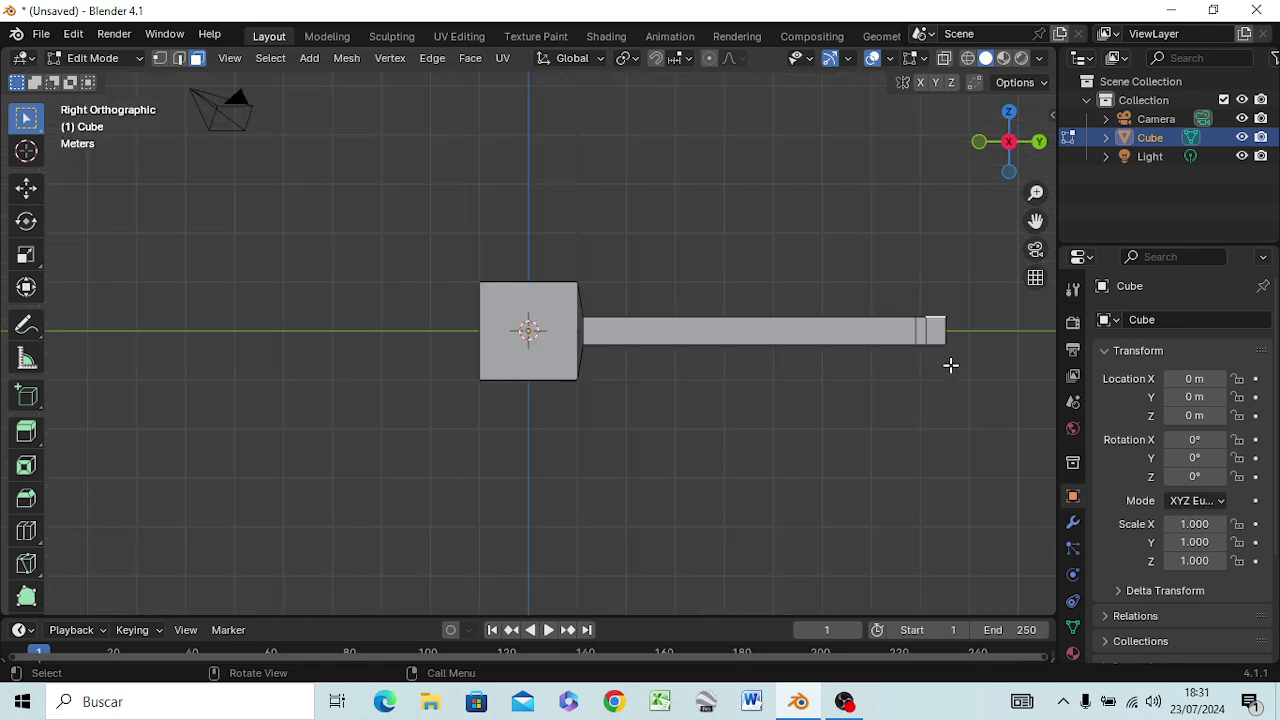
mouse_move(957, 346)
shift+middle_down()
mouse_move(794, 443)
mouse_move(631, 447)
shift+middle_up()
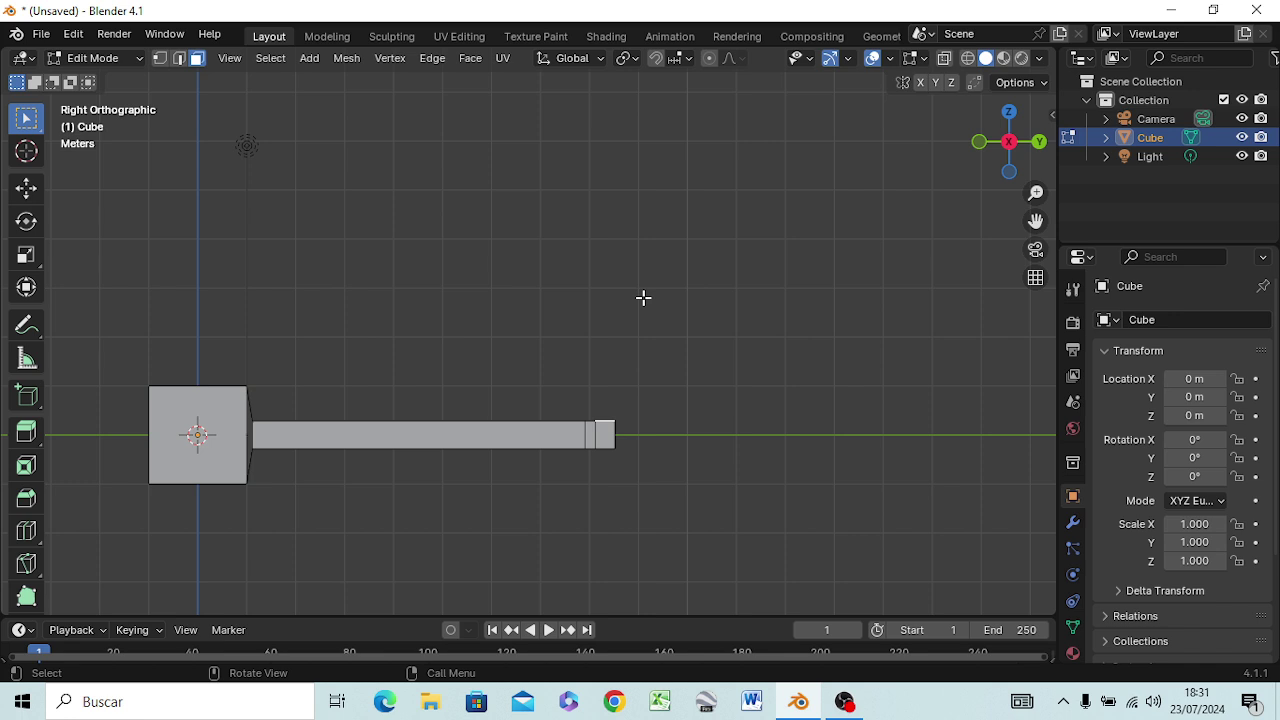
Extrude the tip face upward four times to build a tall vertical column.
key(e)
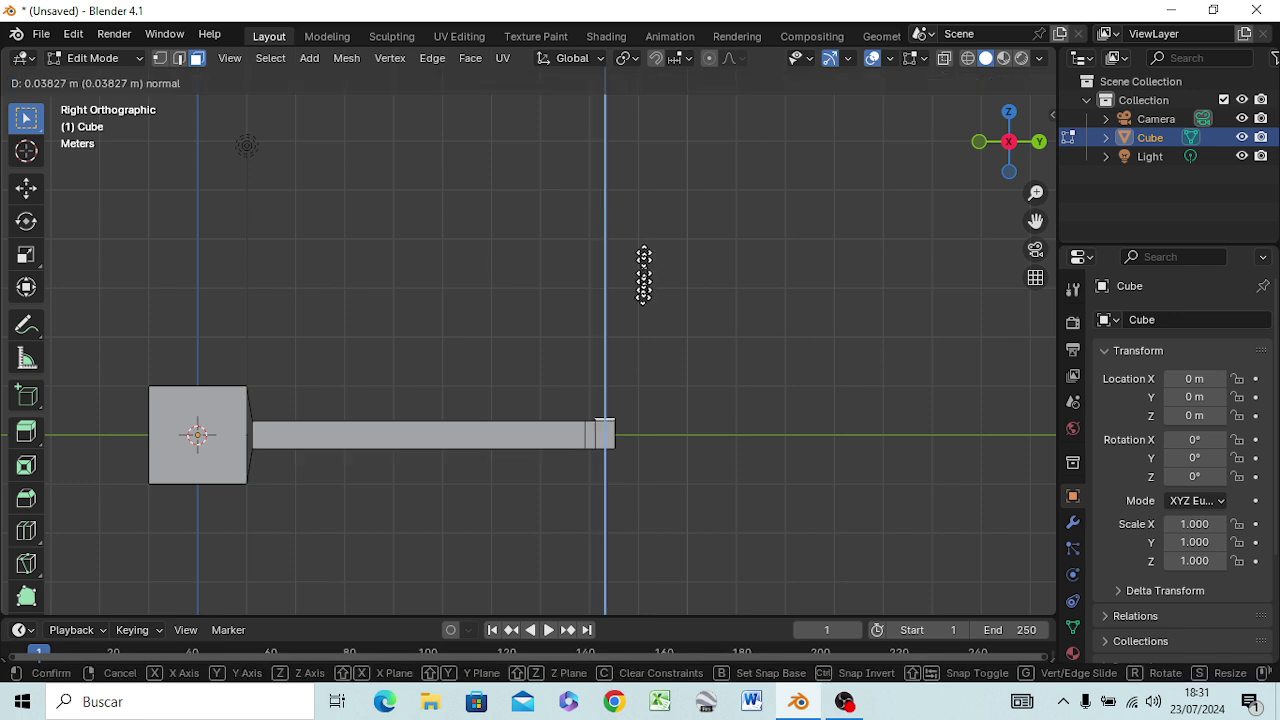
click(653, 217)
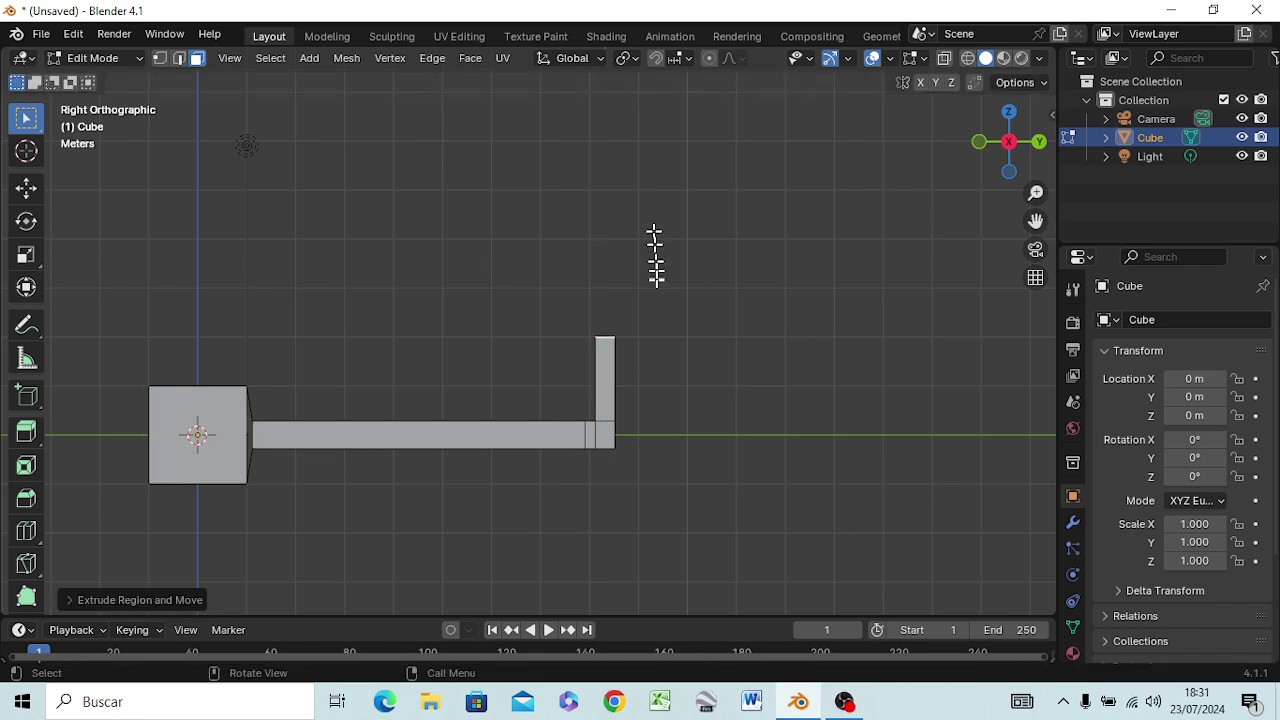
key(e)
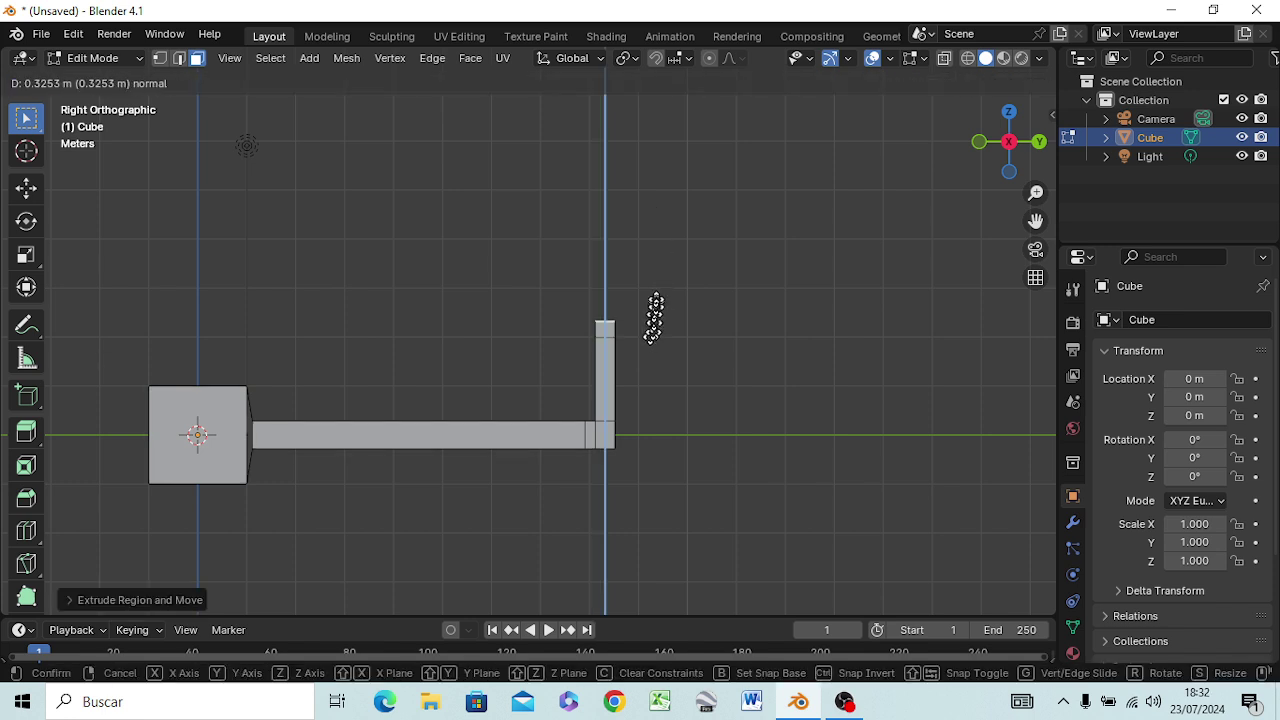
click(668, 196)
key(e)
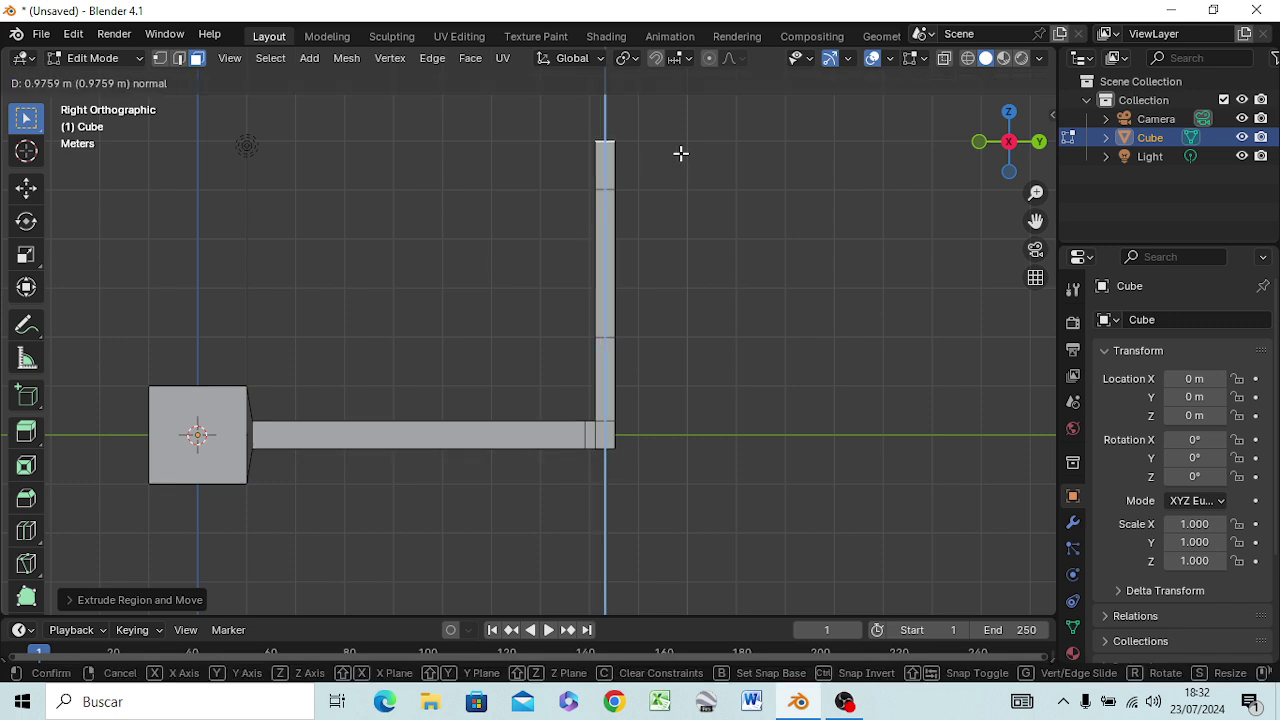
click(680, 153)
key(e)
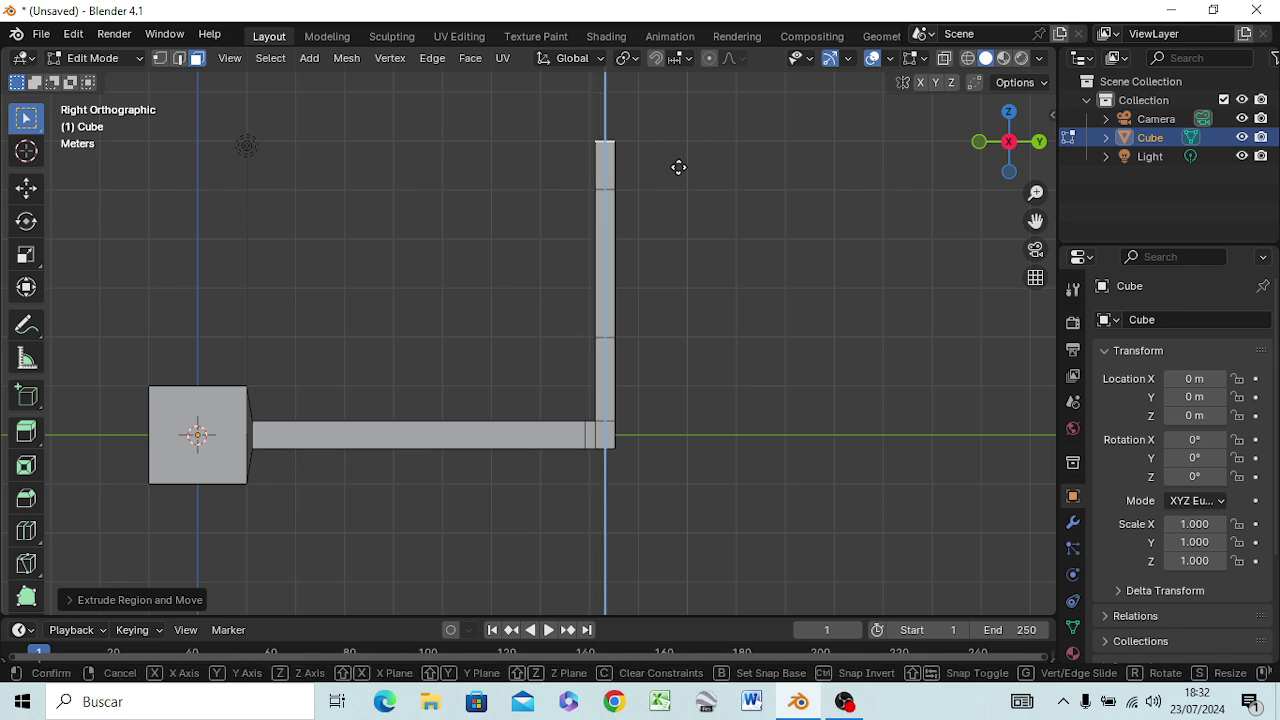
click(678, 164)
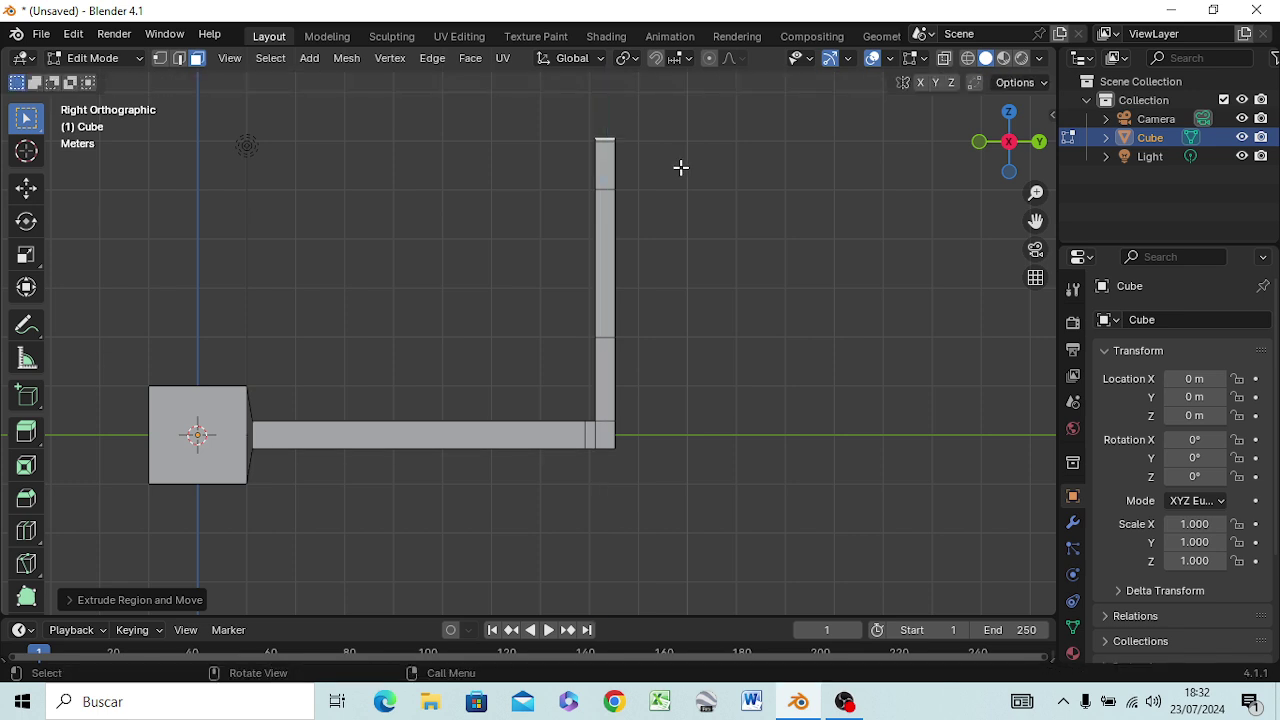
Widen the column's top face slightly and extrude it into a short cap block.
key(s)
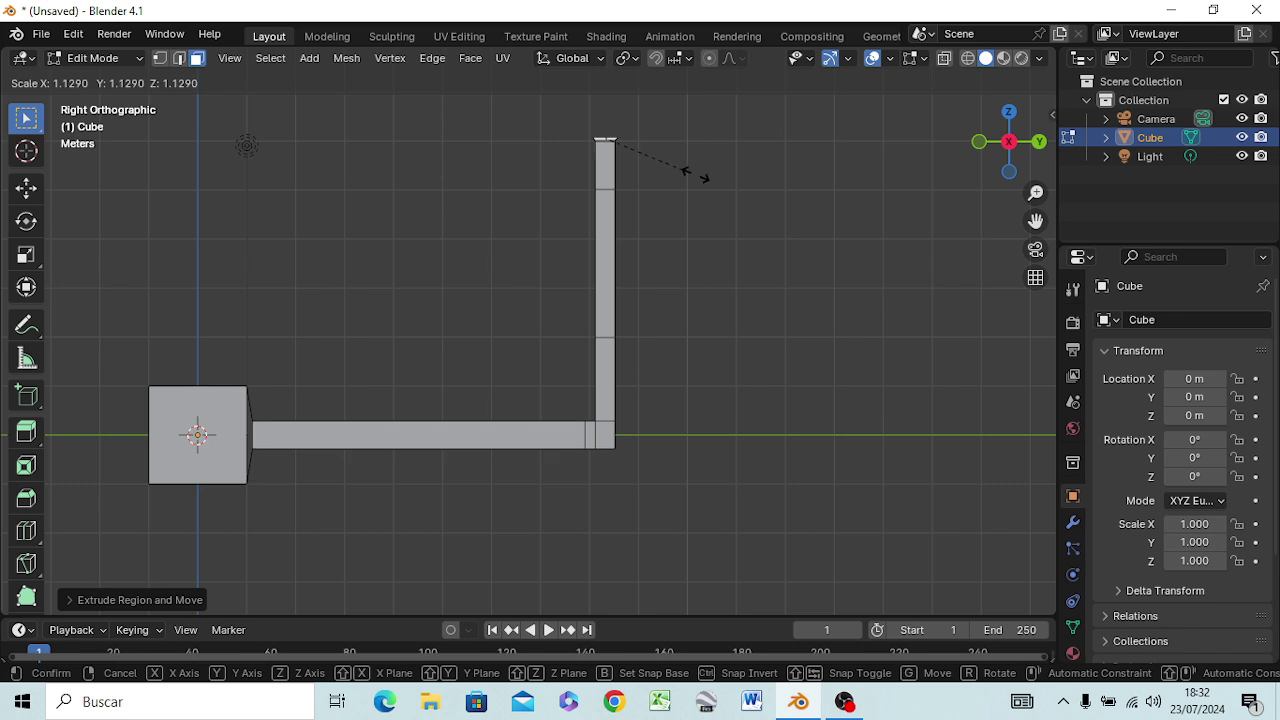
click(707, 177)
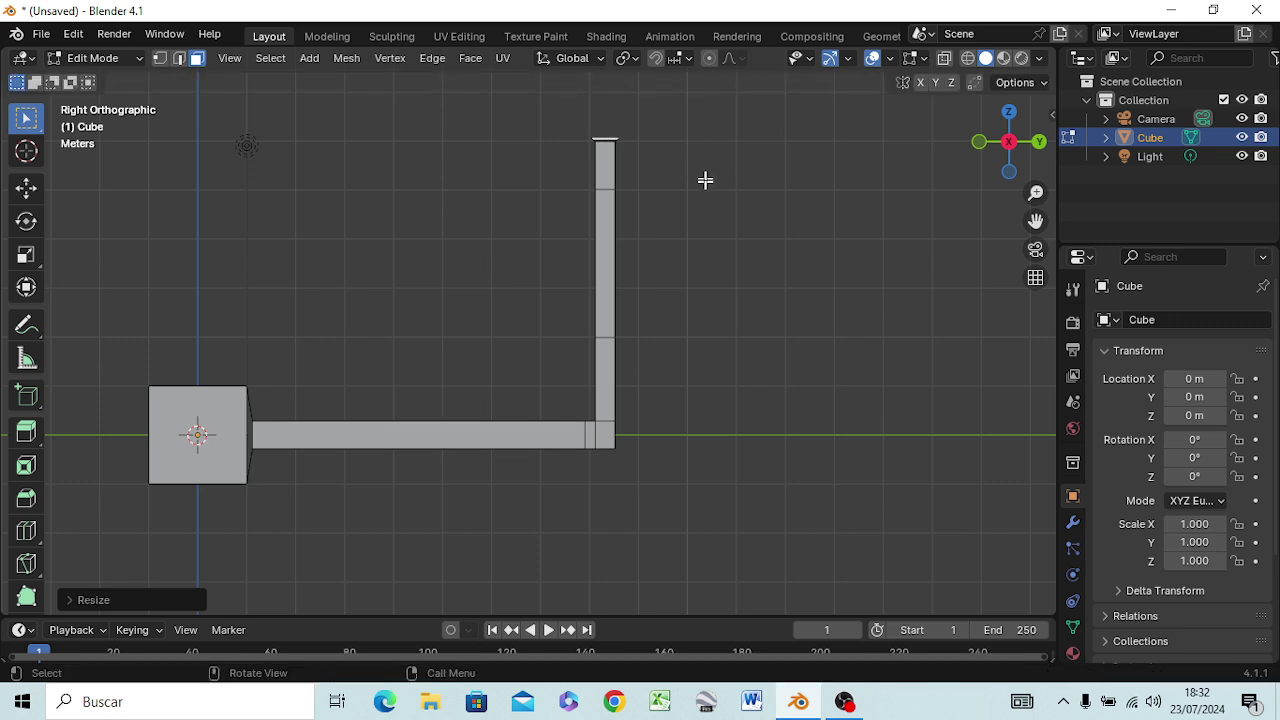
key(e)
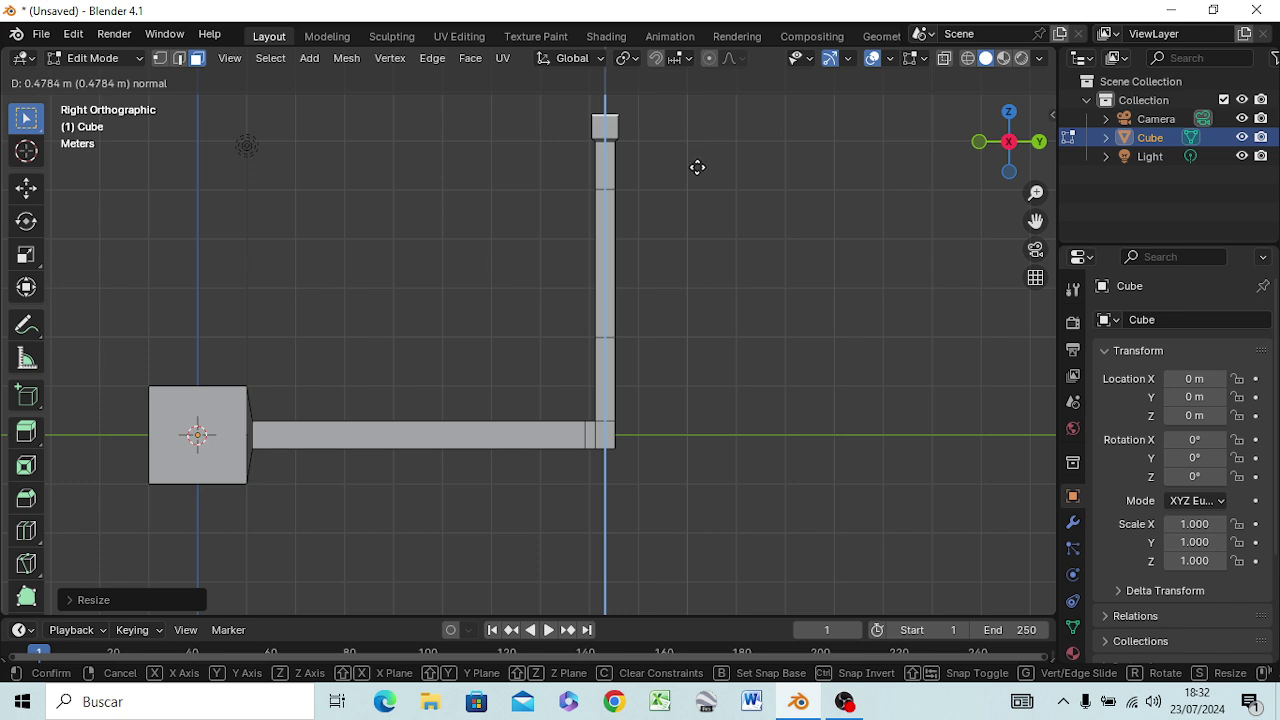
click(697, 168)
key(e)
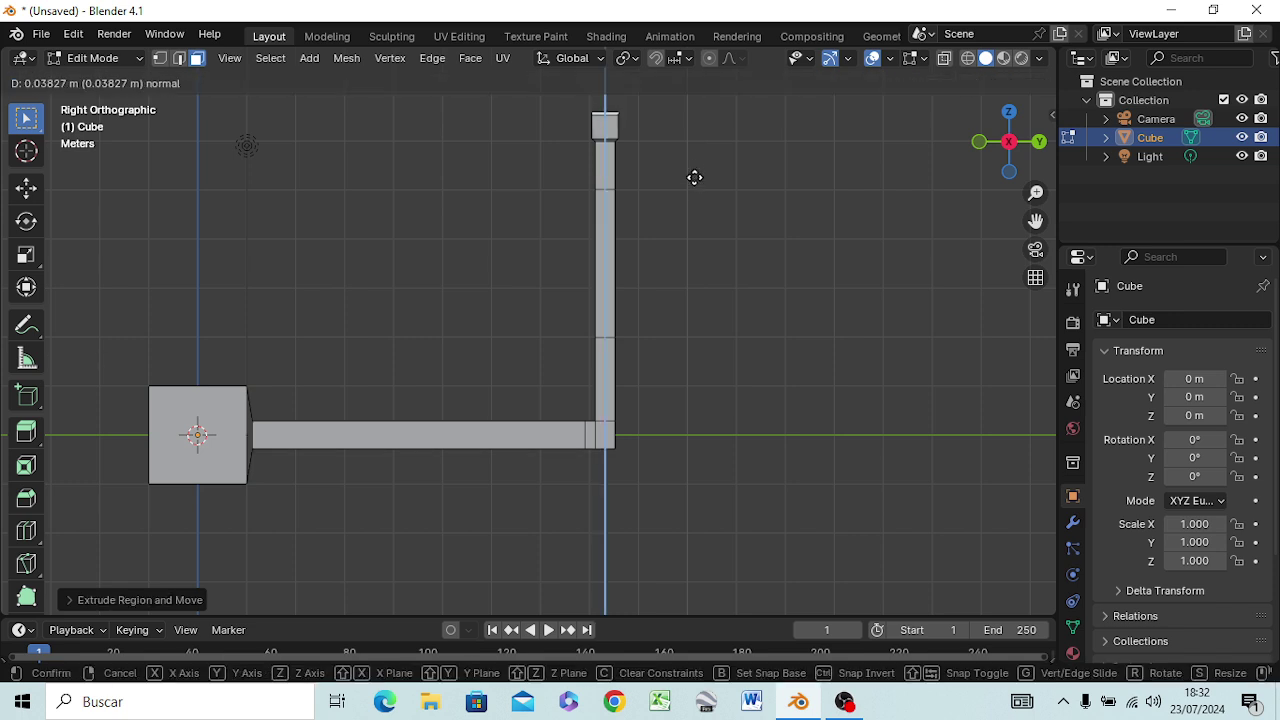
click(693, 175)
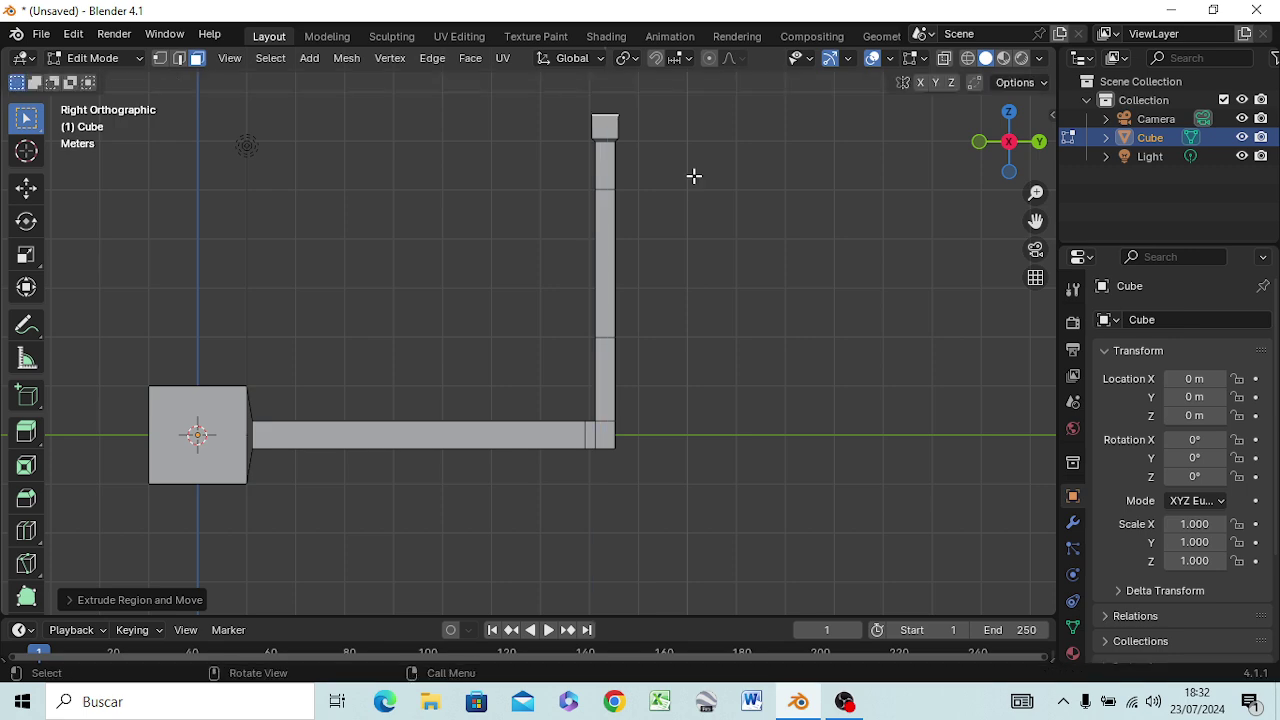
key(ctrl+z)
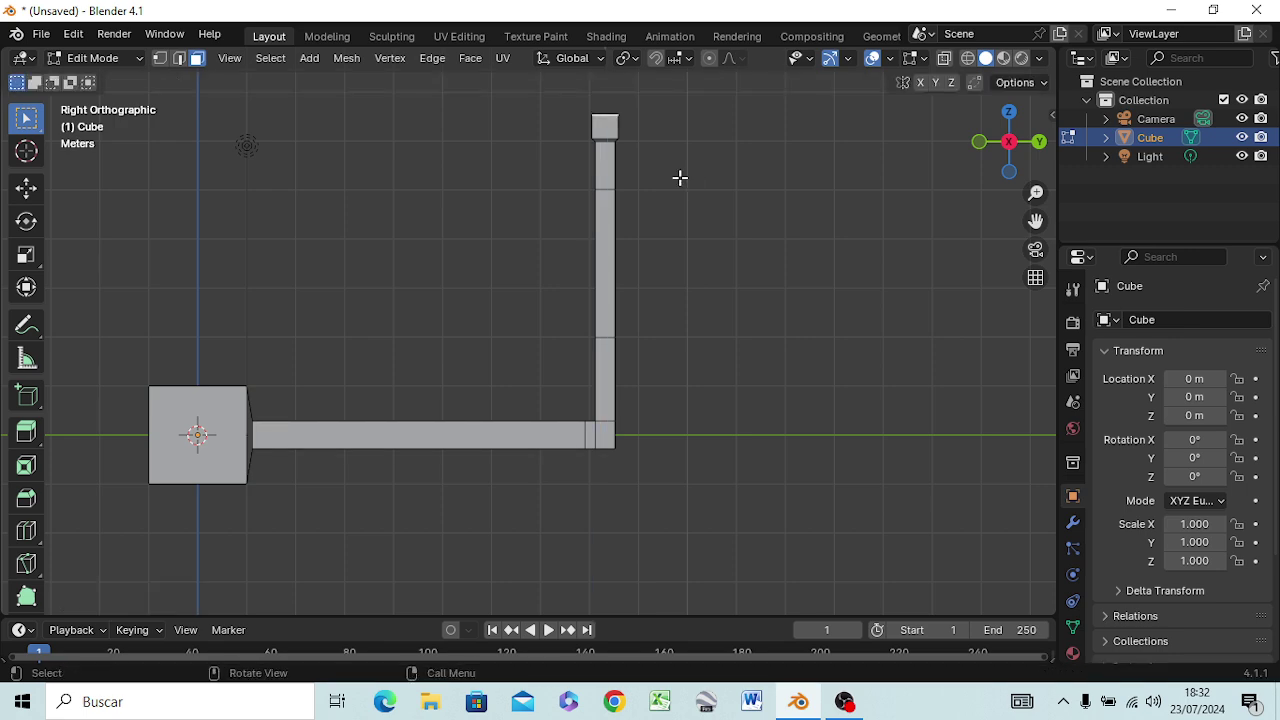
middle_drag(634, 194, 545, 252)
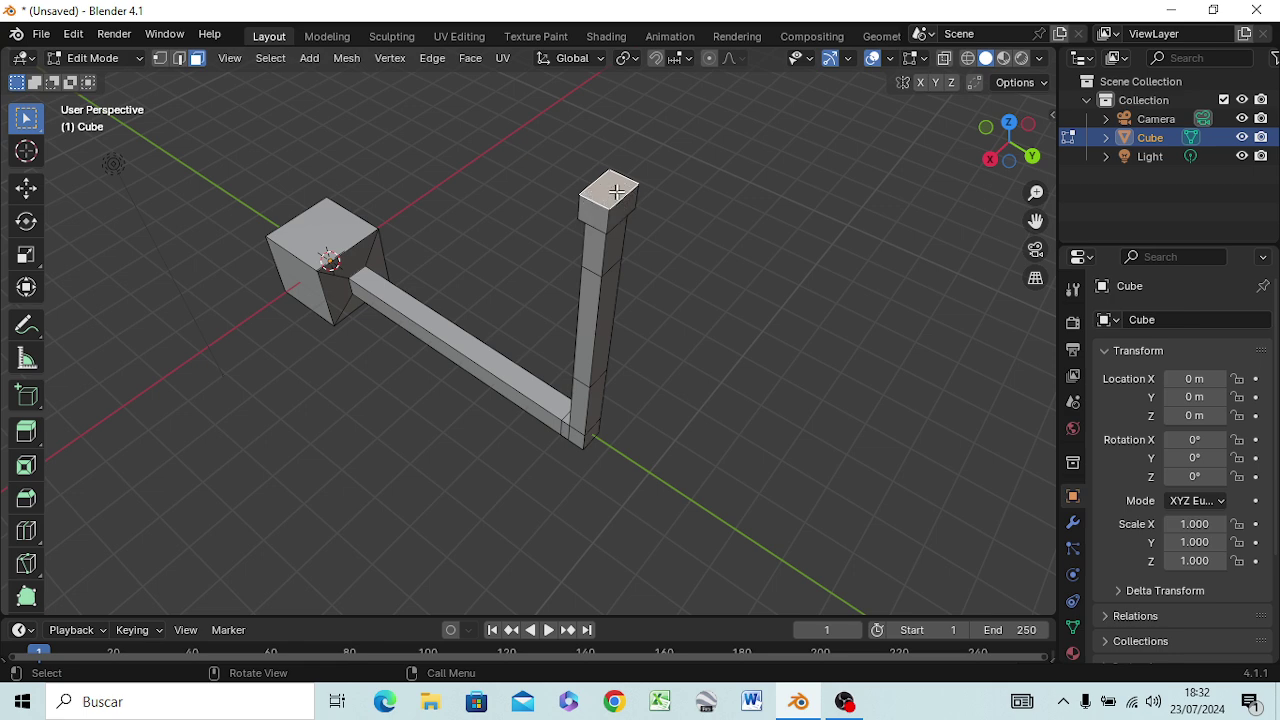
Bevel the cap's top edge with several segments so it becomes rounded.
click(668, 195)
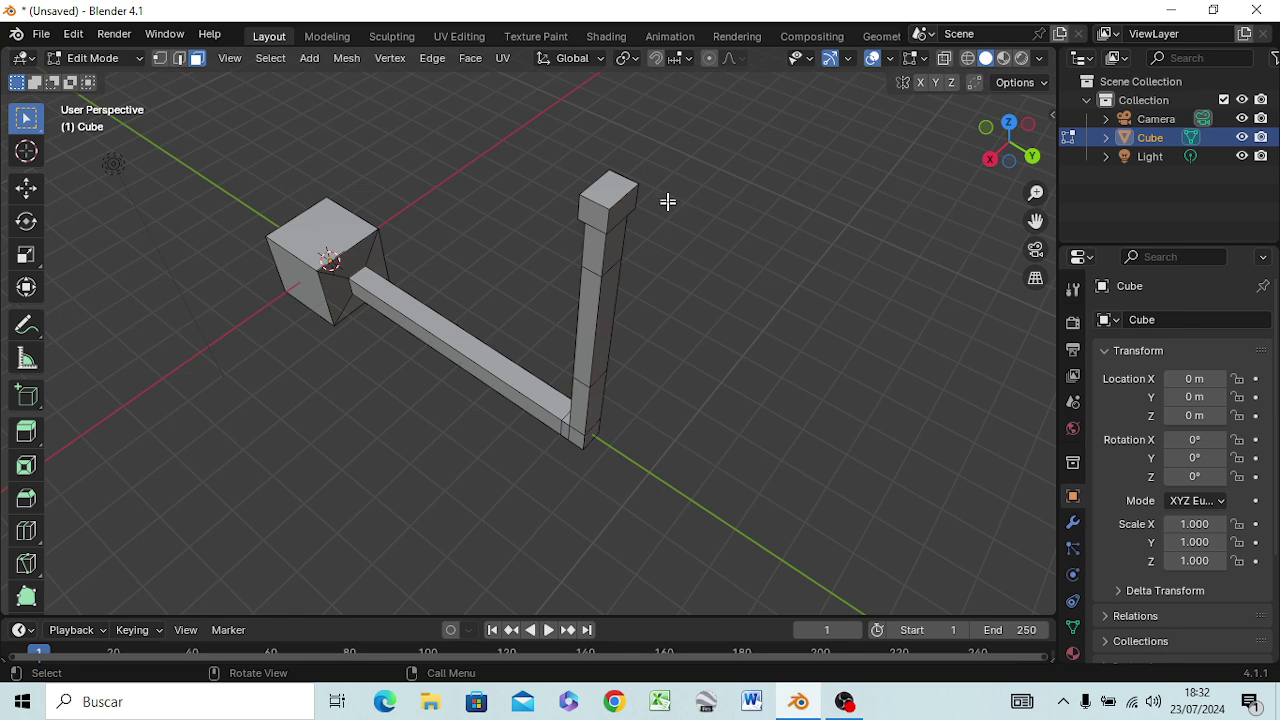
key(2)
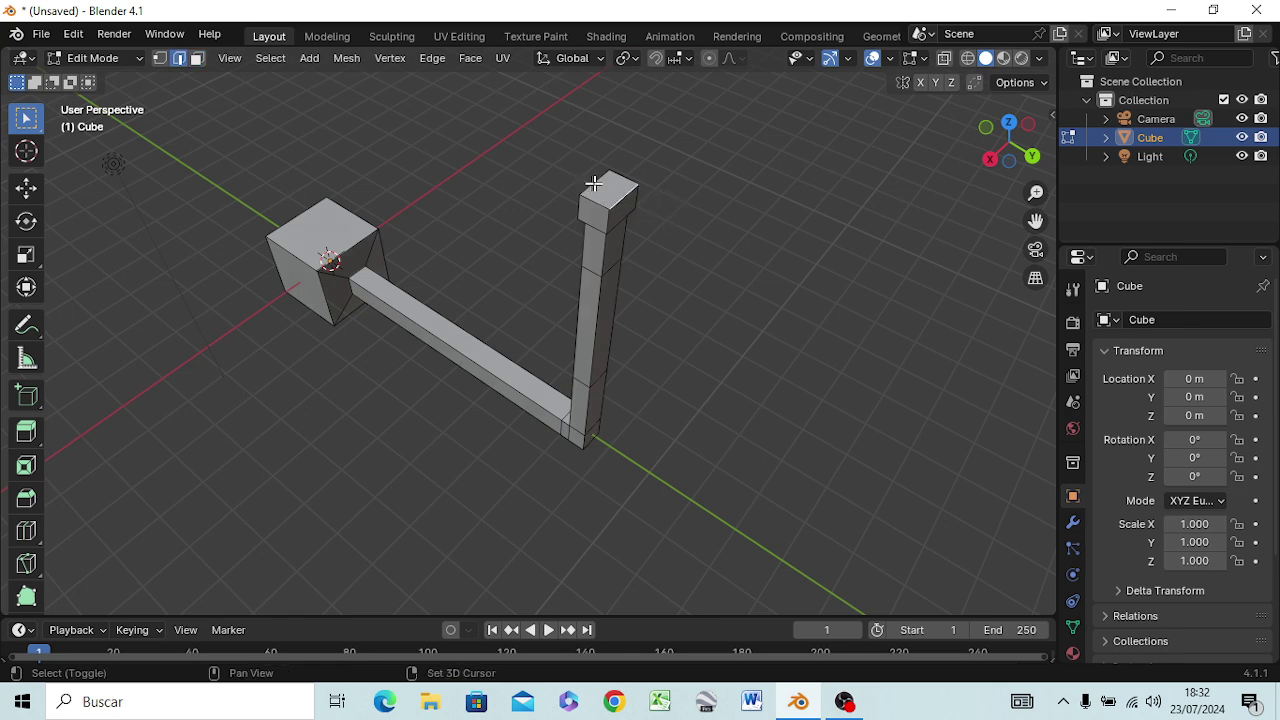
shift+click(625, 196)
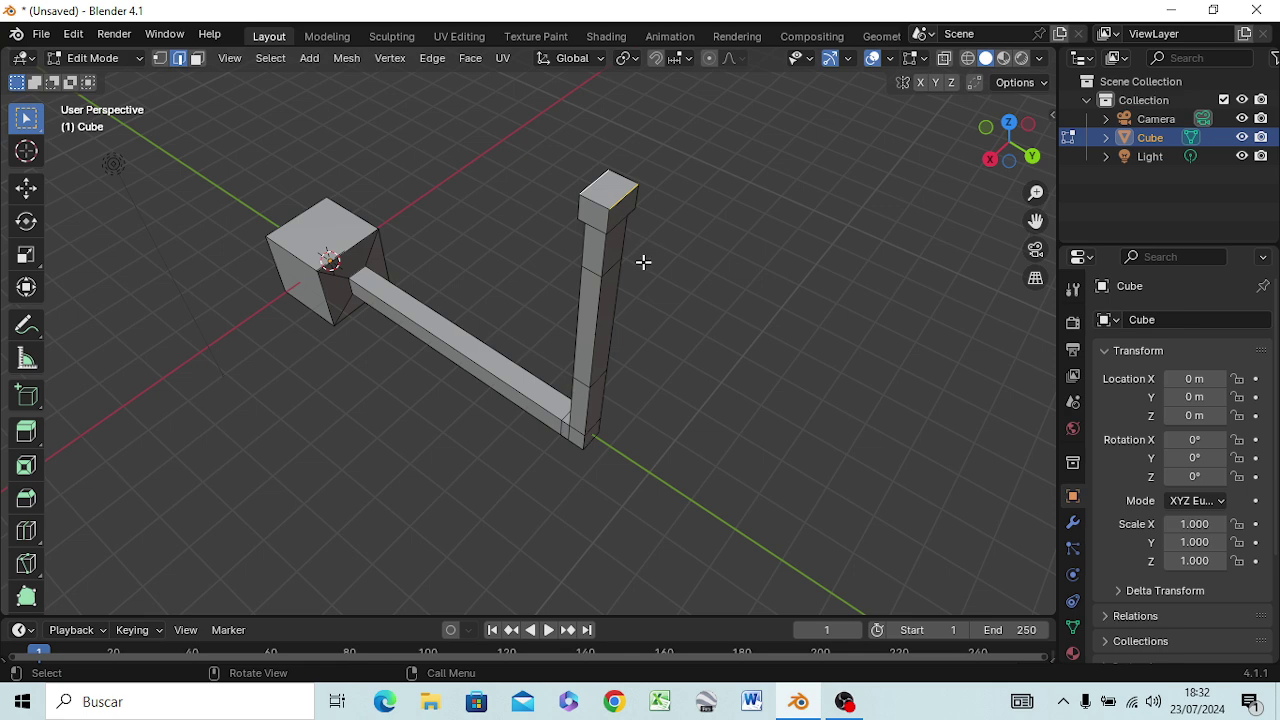
key(ctrl+b)
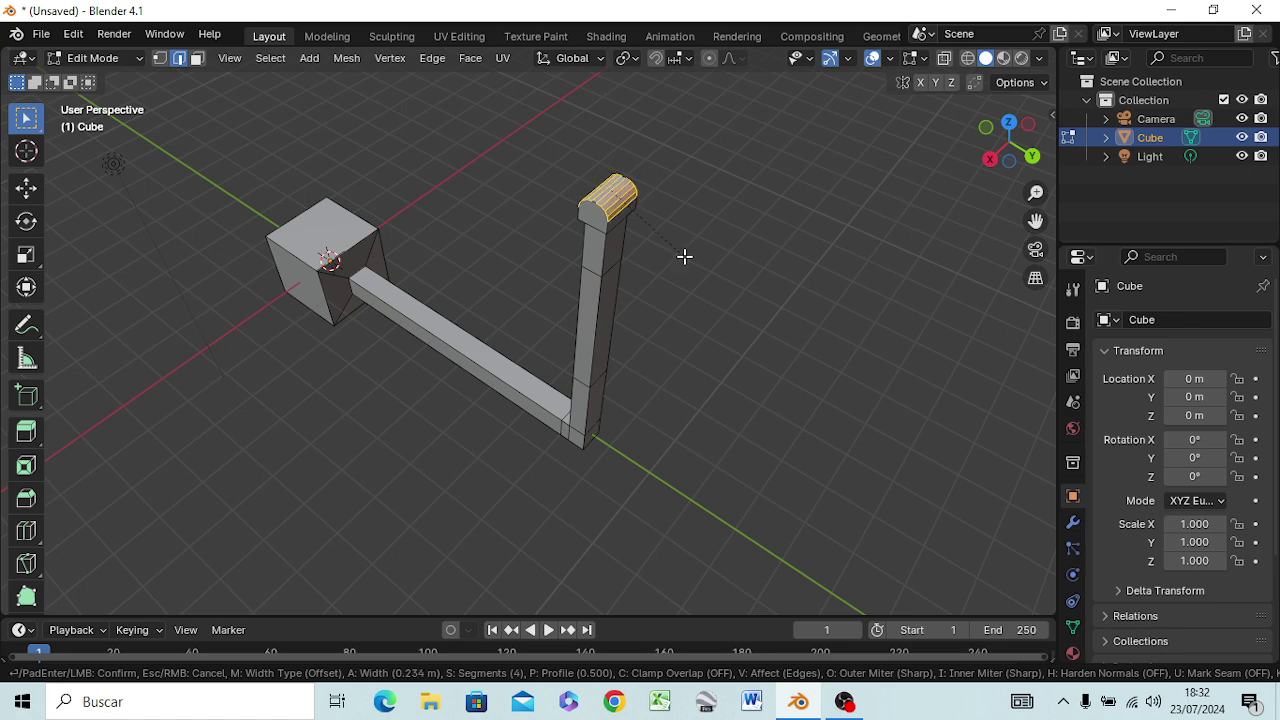
click(684, 257)
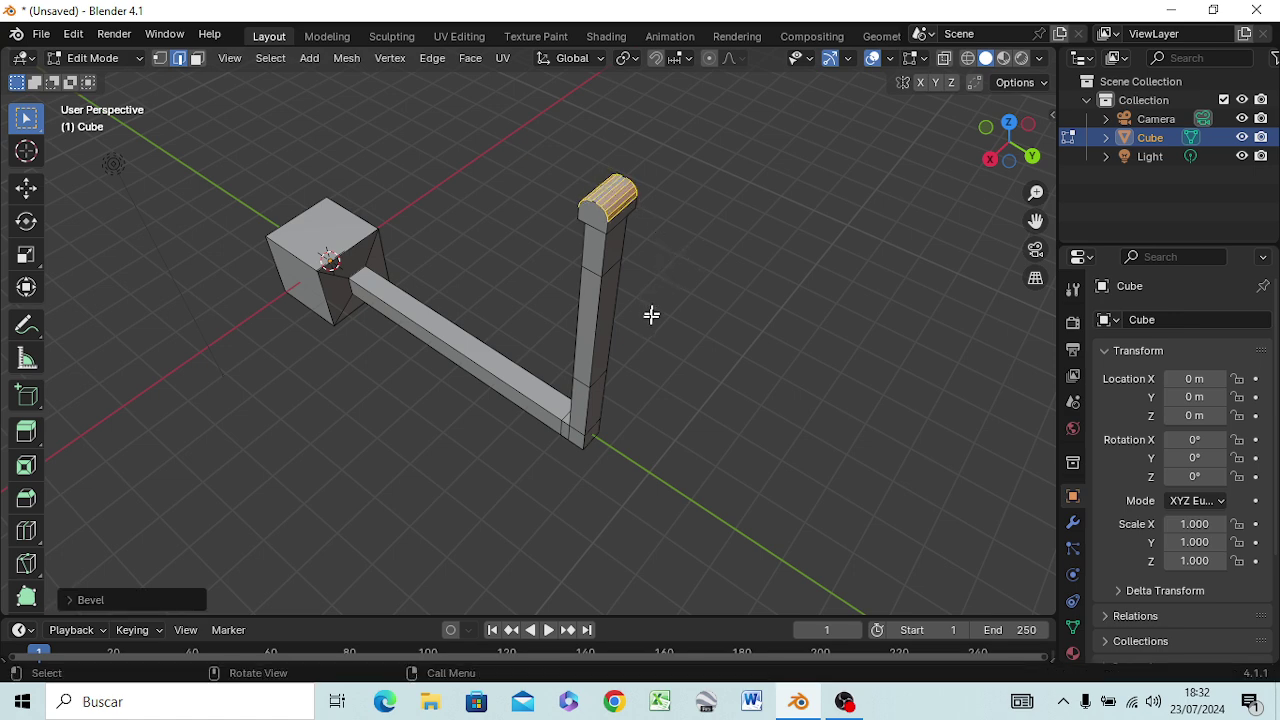
Select the cap's rounded end face and view it from the front orthographic view.
click(488, 283)
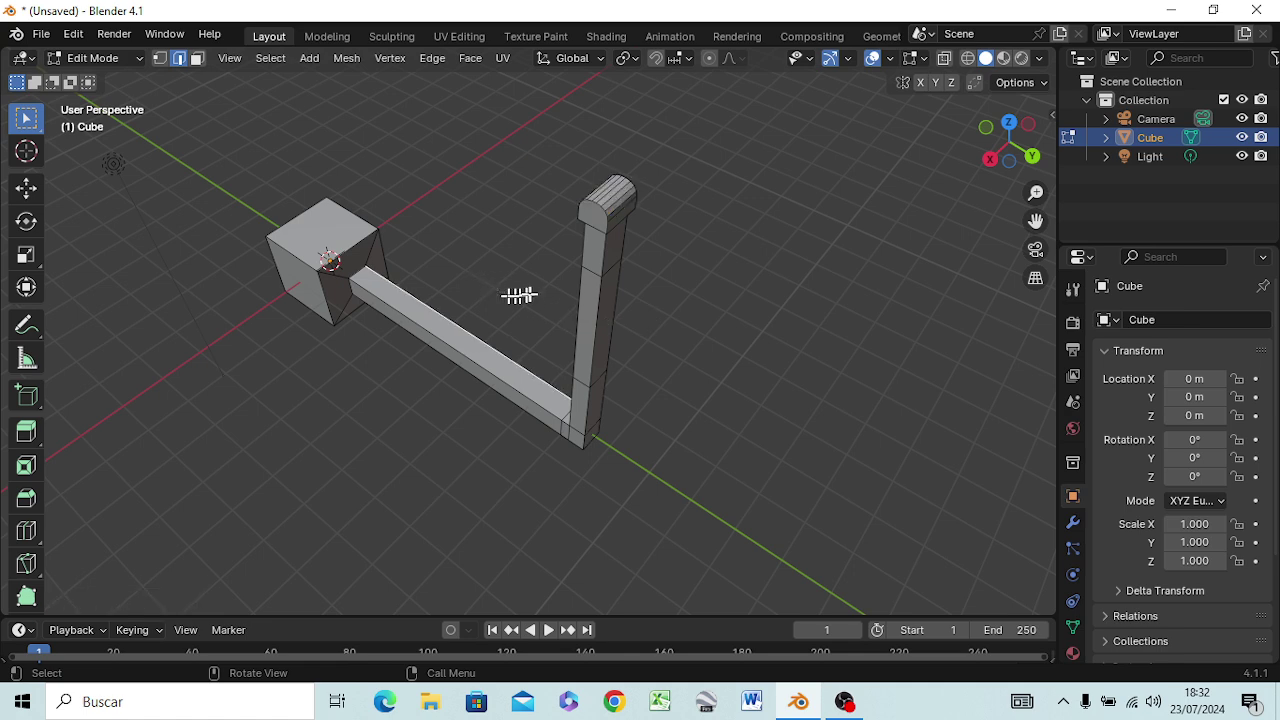
key(3)
click(593, 221)
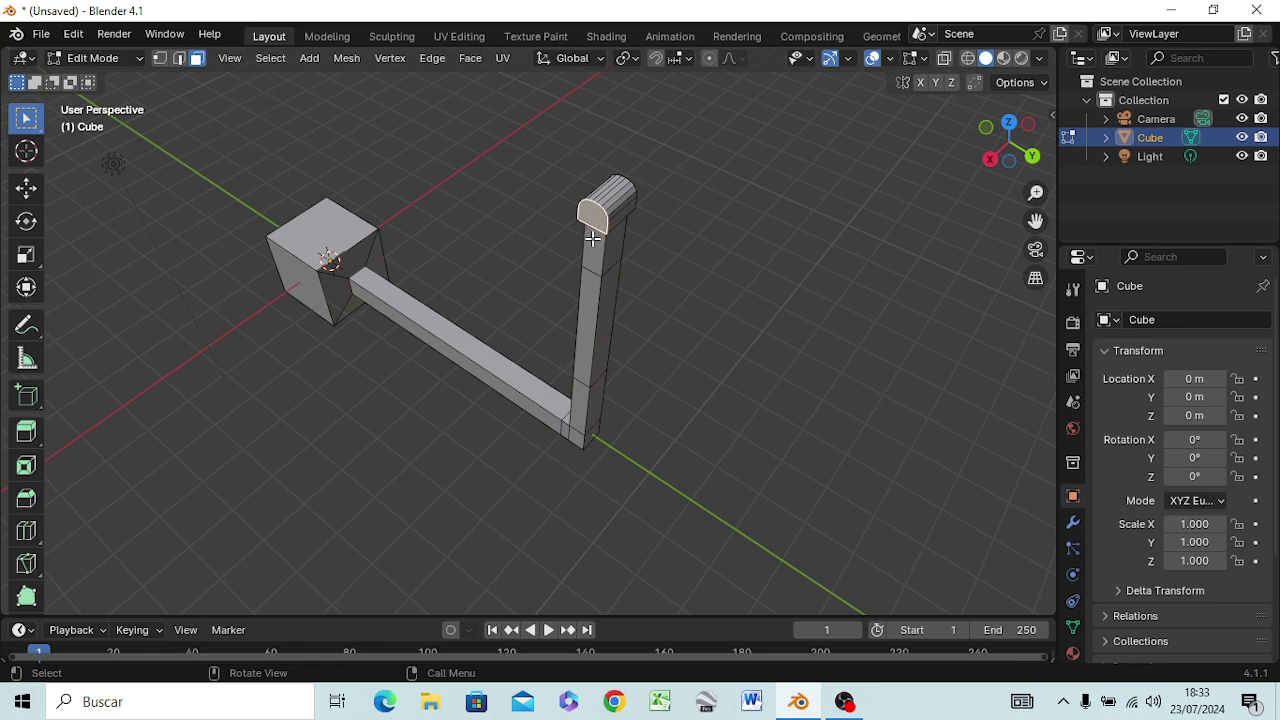
key(KP_1)
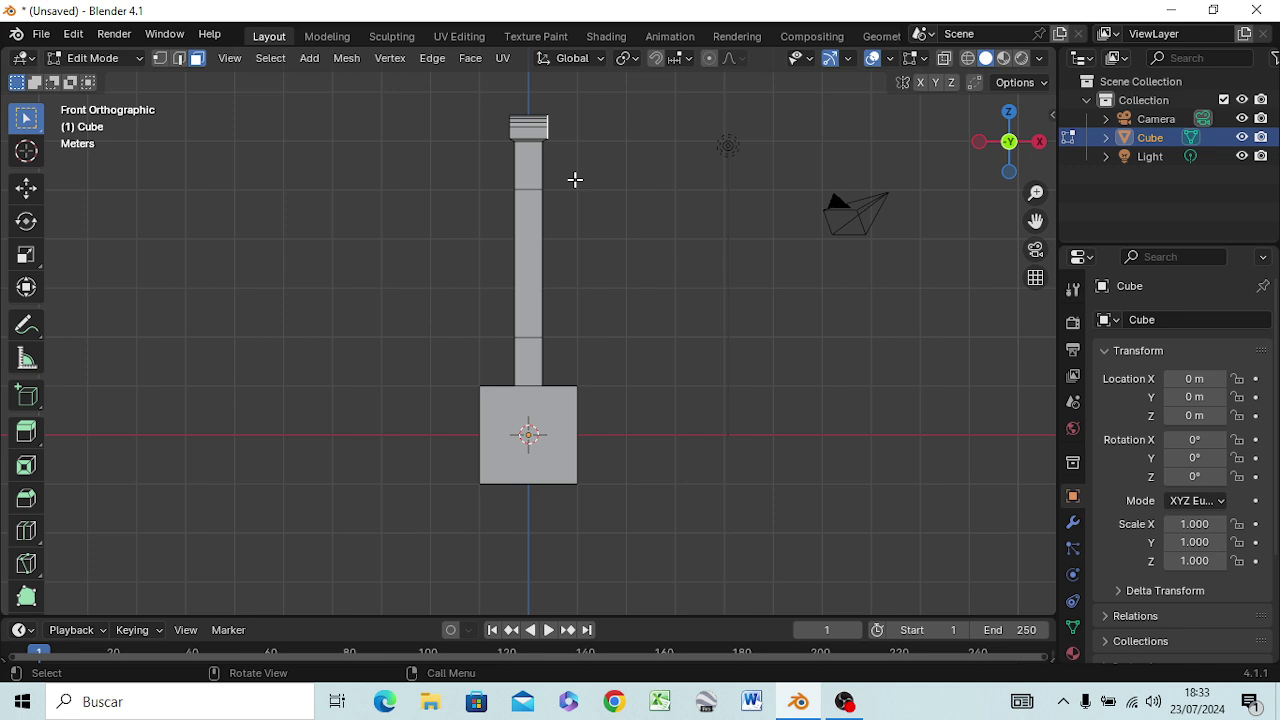
Move the cap's end face about 0.61 m along X, then check it from the right and front views.
key(g)
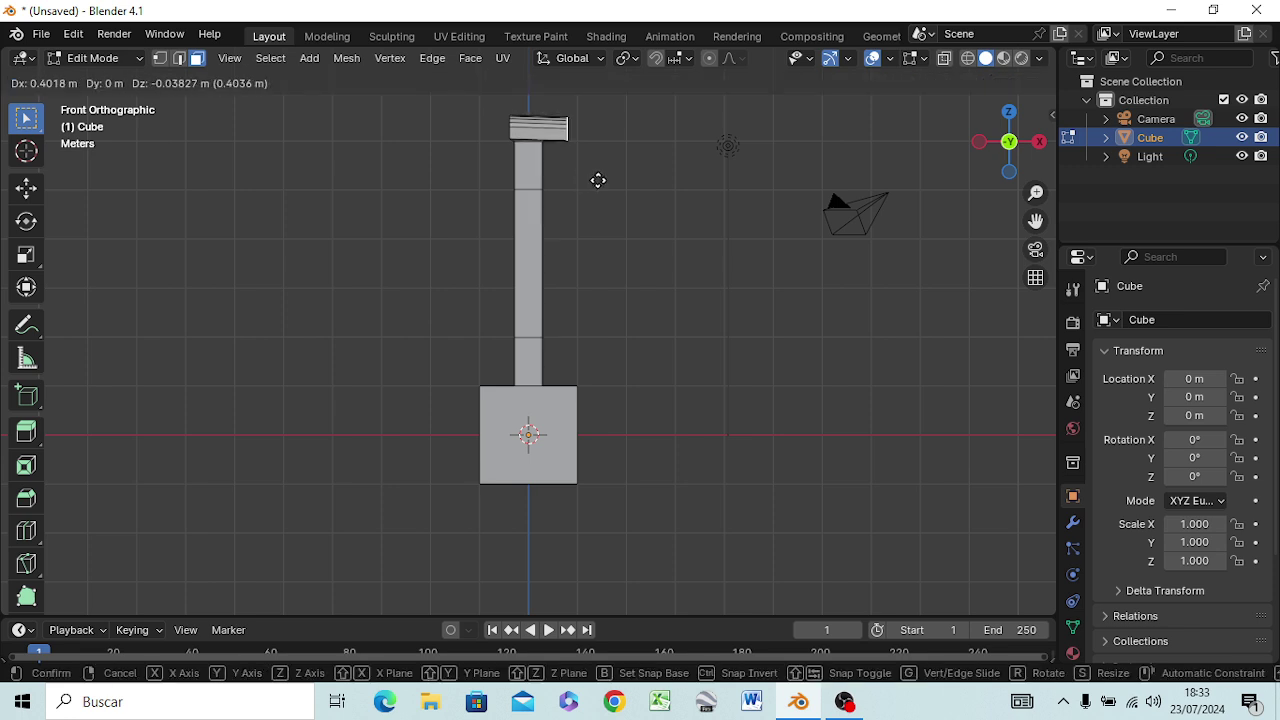
key(x)
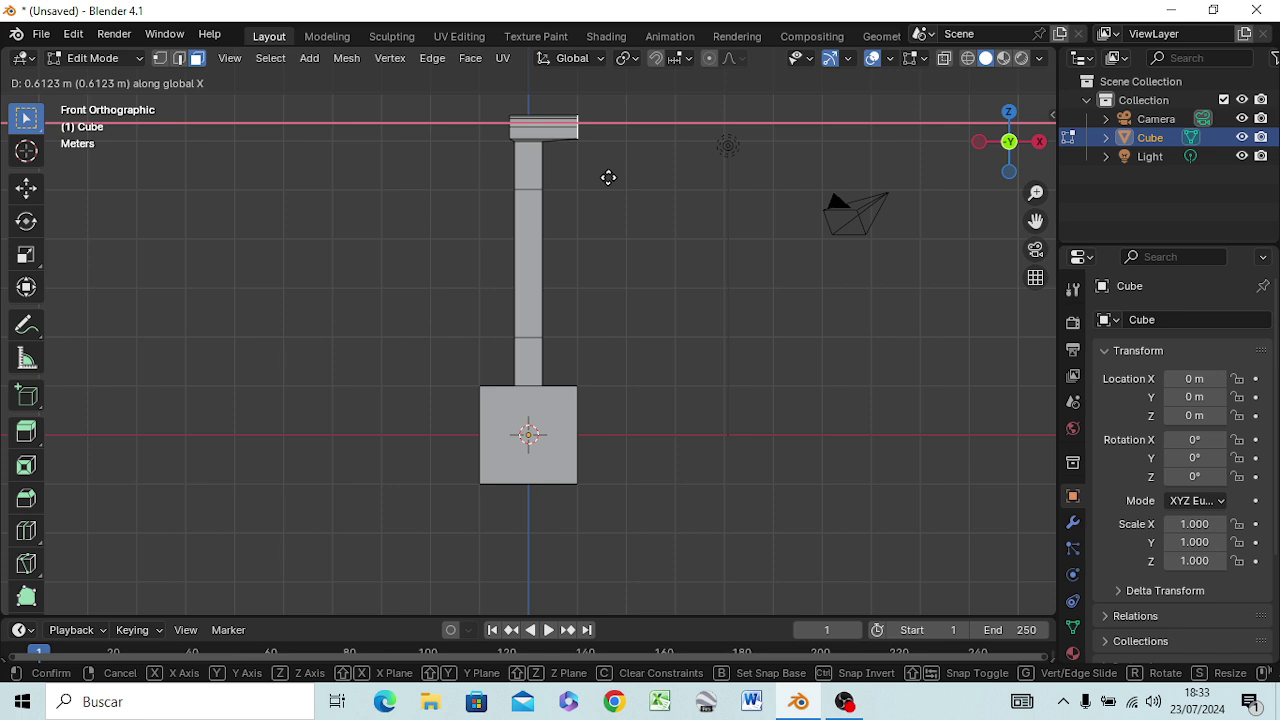
click(608, 177)
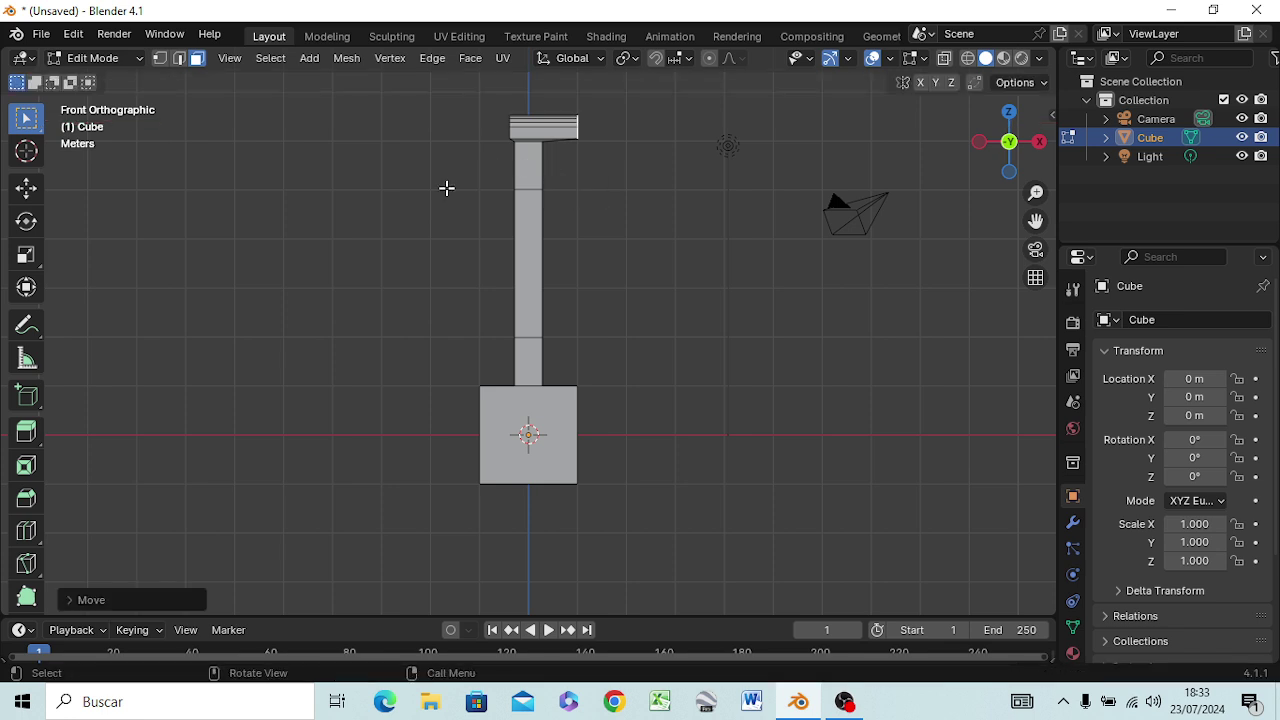
middle_drag(466, 183, 490, 141)
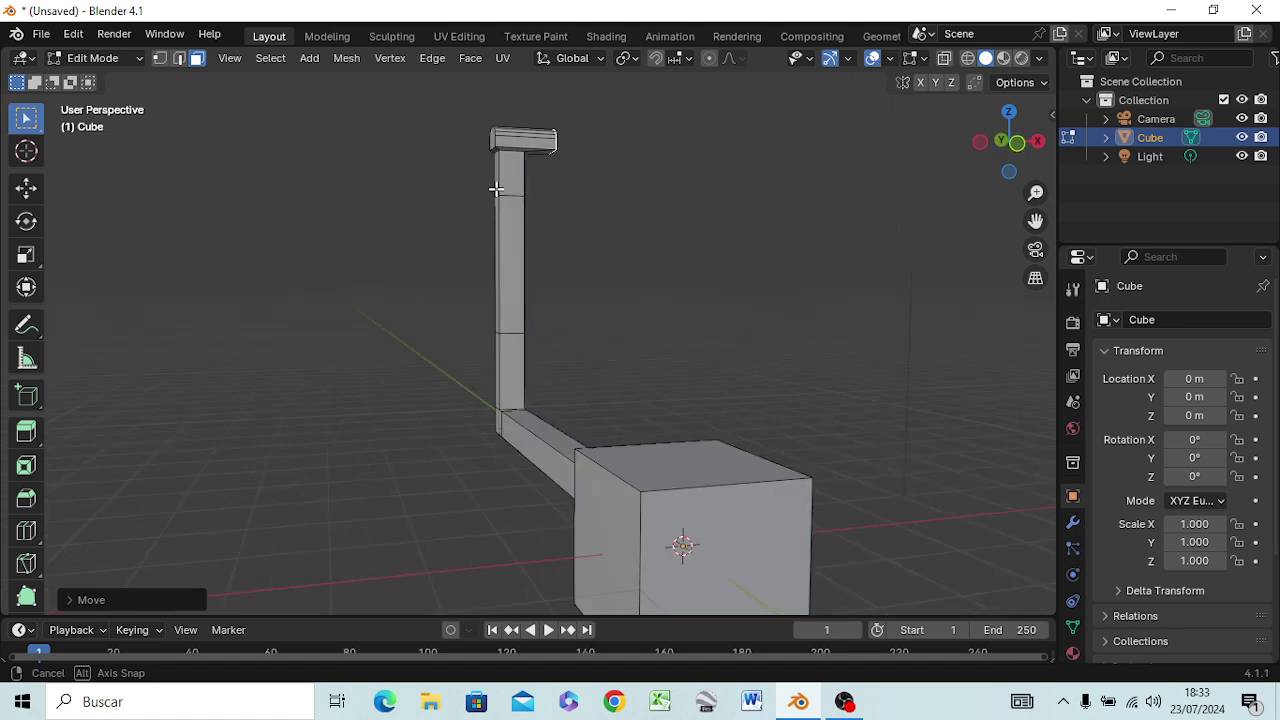
click(490, 141)
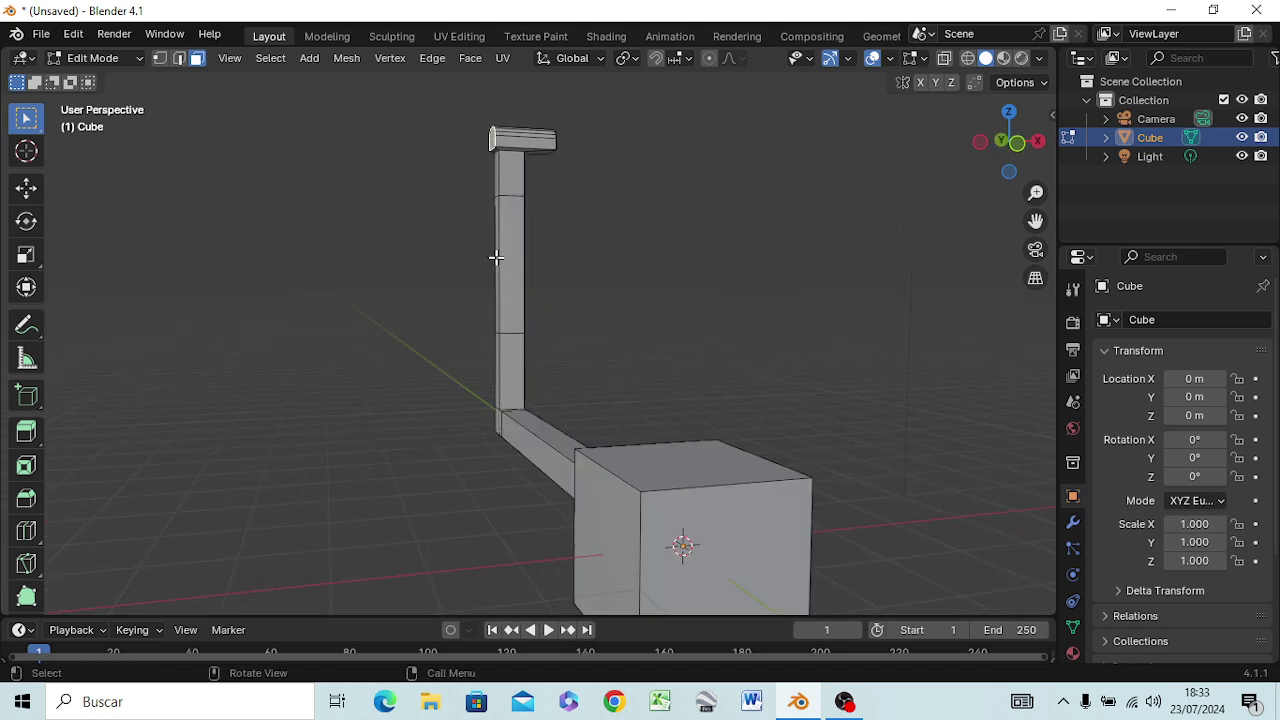
key(KP_3)
key(KP_1)
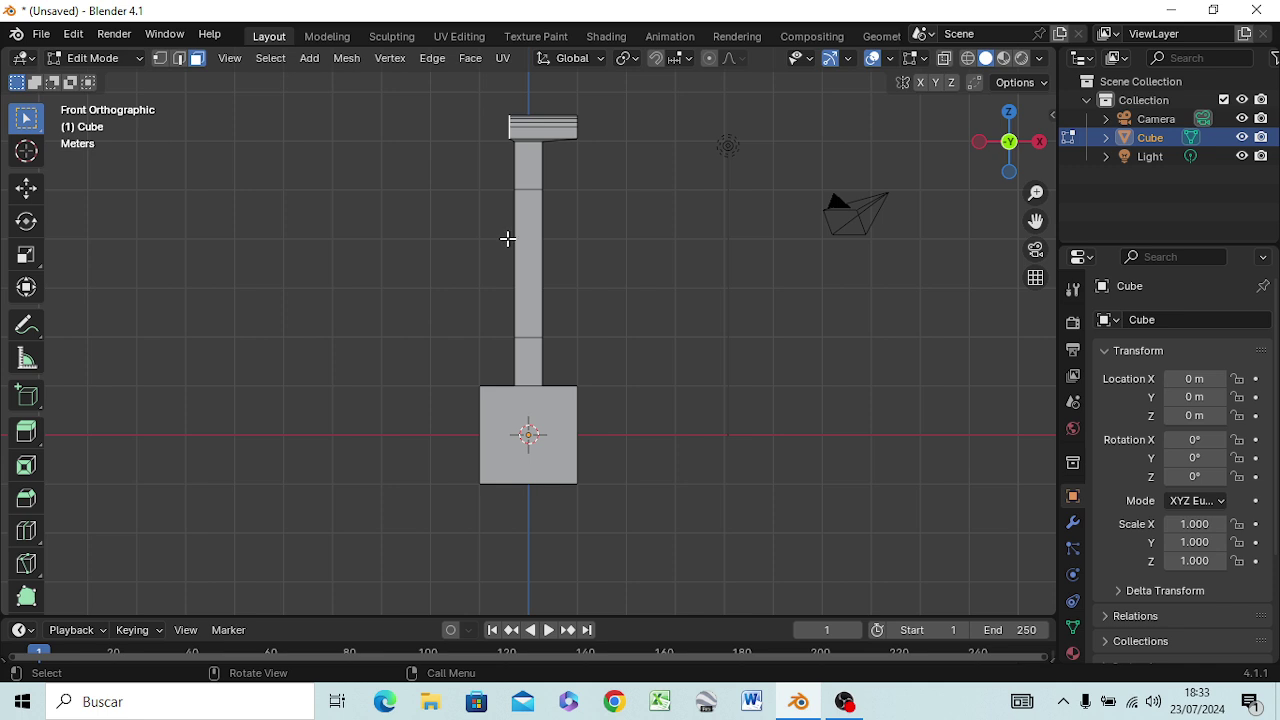
Slide the cap's end face -0.6314 m along X so the top cap overhangs the pillar.
key(e)
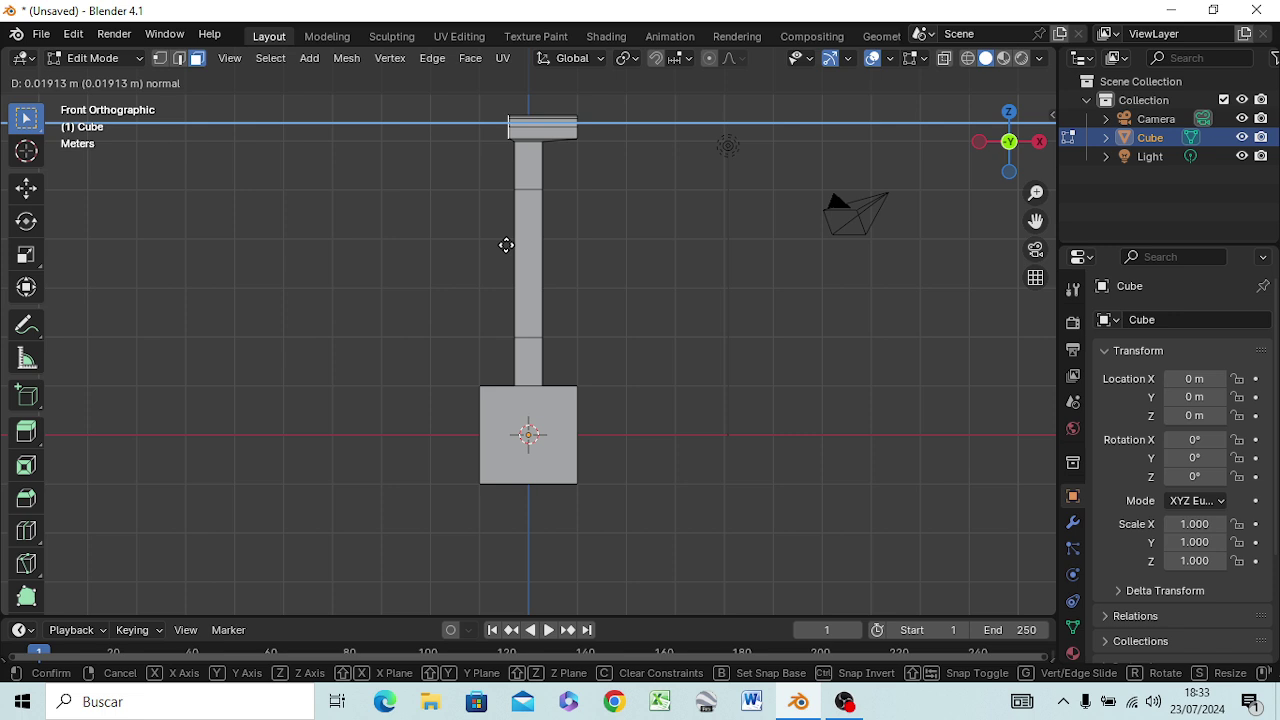
key(x)
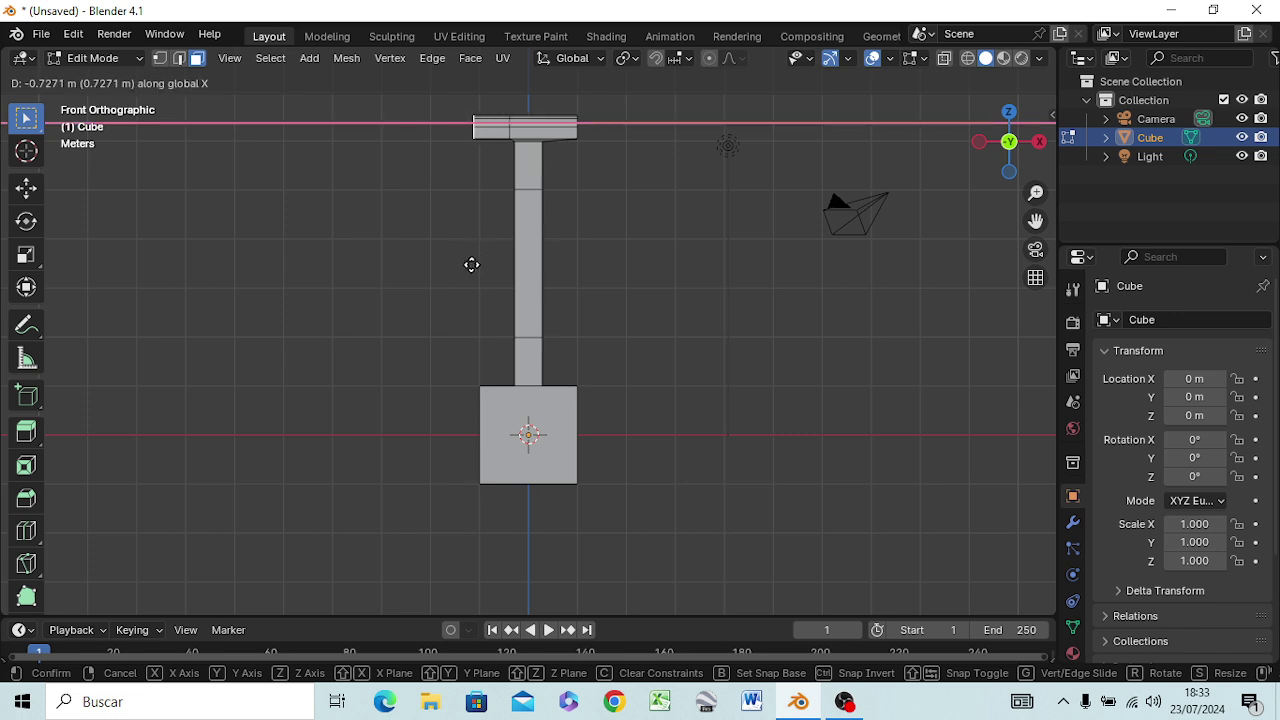
right_click(479, 266)
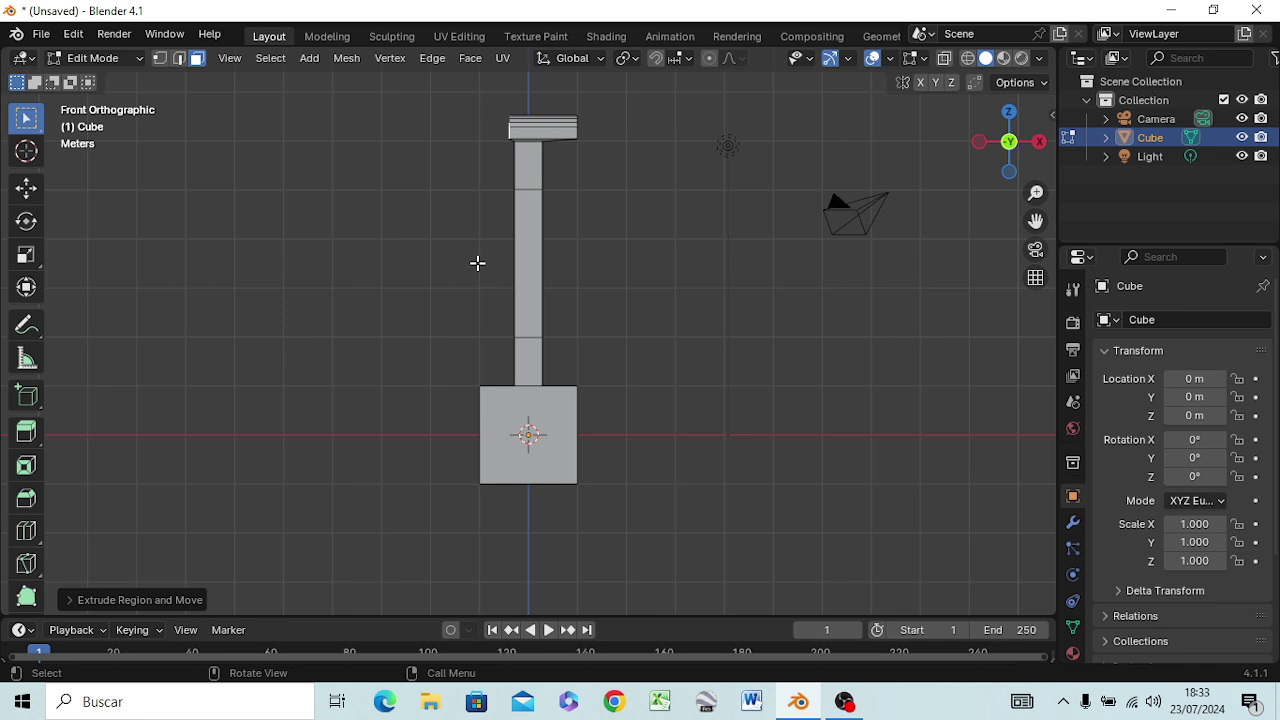
key(ctrl+z)
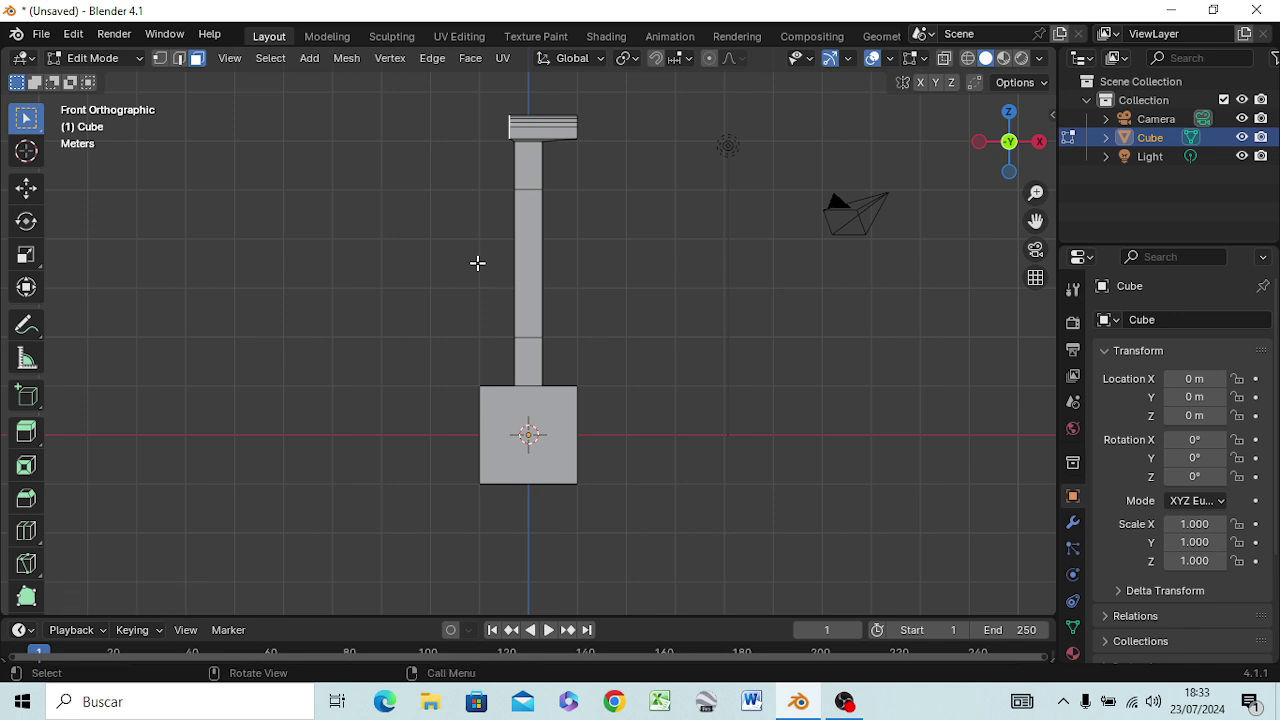
key(g)
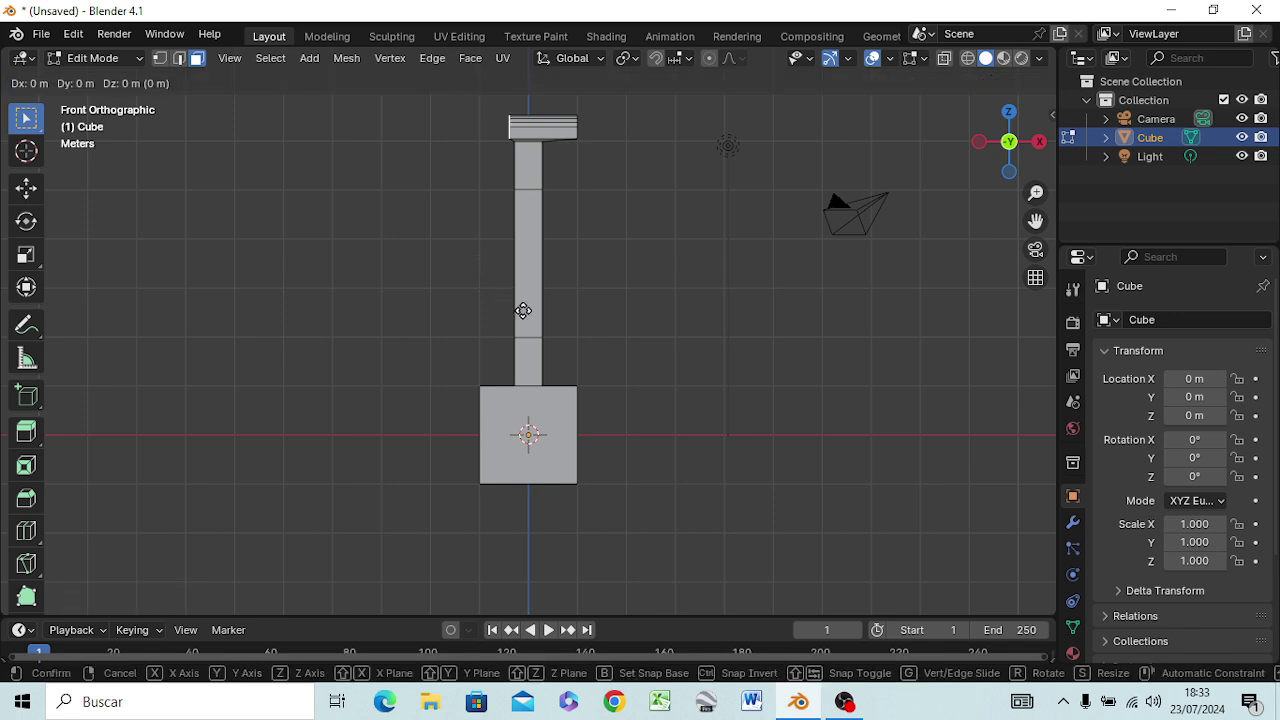
key(x)
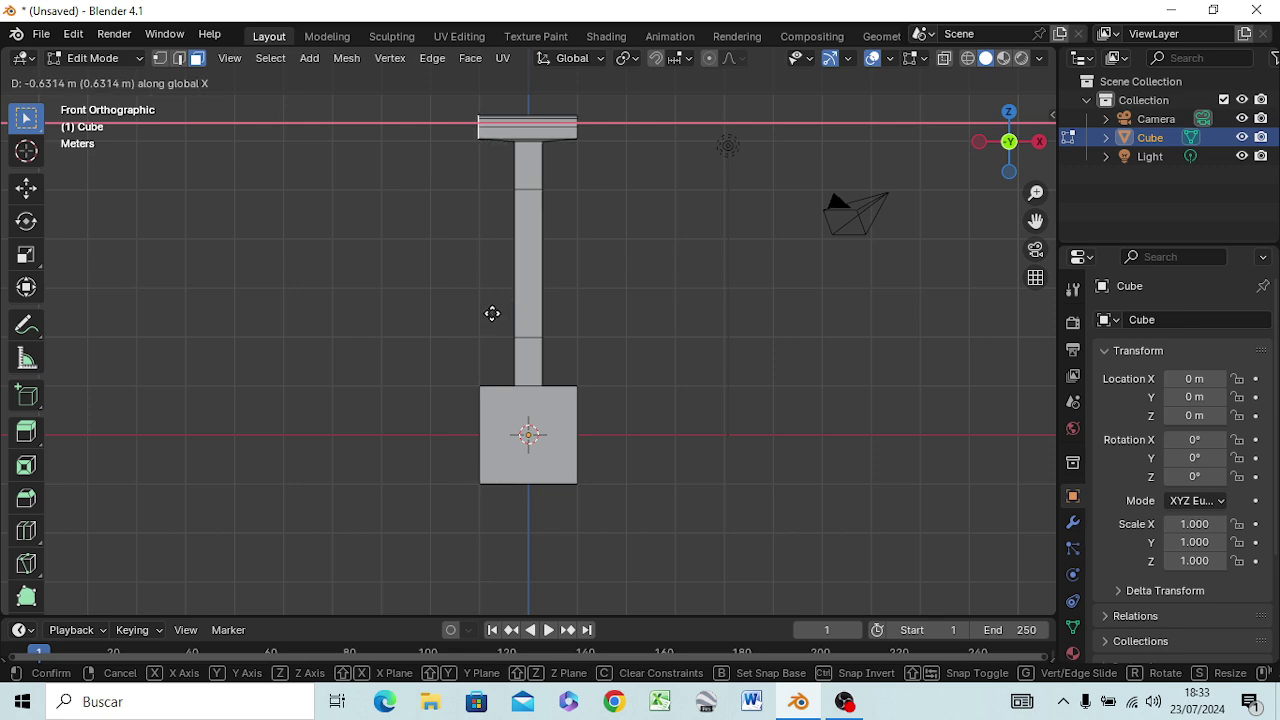
click(492, 313)
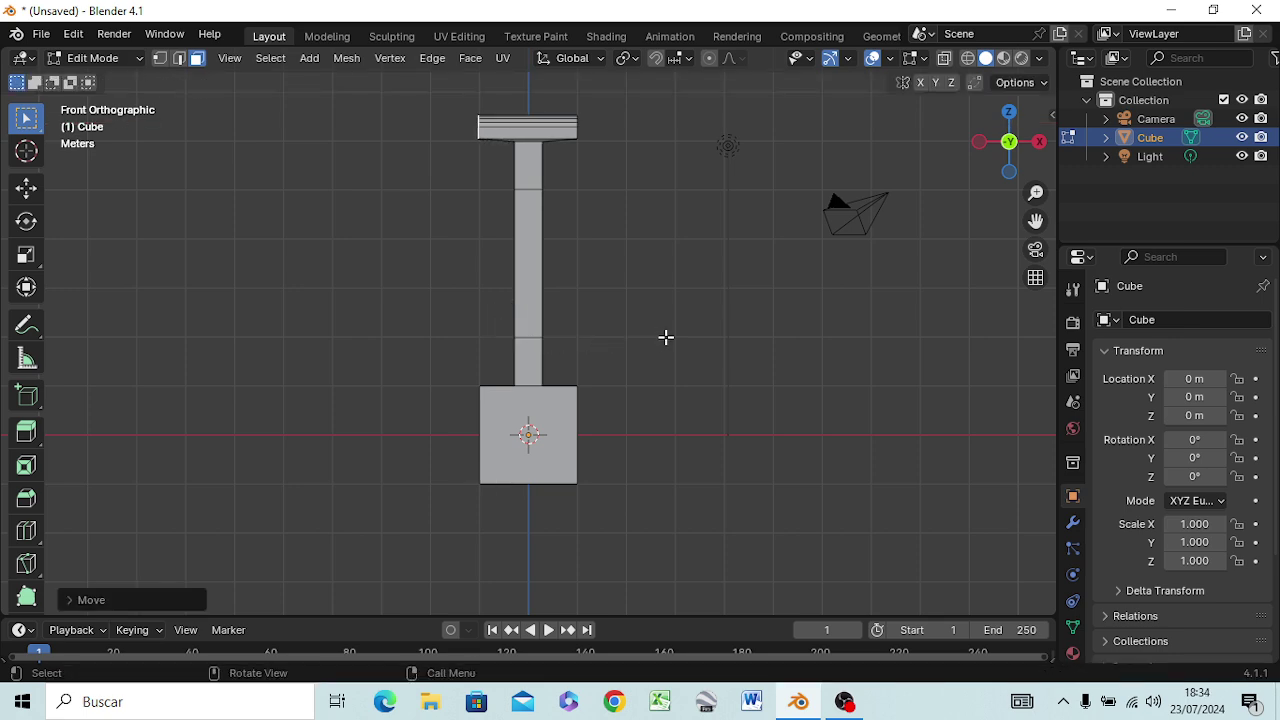
mouse_move(666, 337)
middle_down()
mouse_move(543, 380)
mouse_move(443, 377)
mouse_move(420, 380)
mouse_move(425, 389)
middle_up()
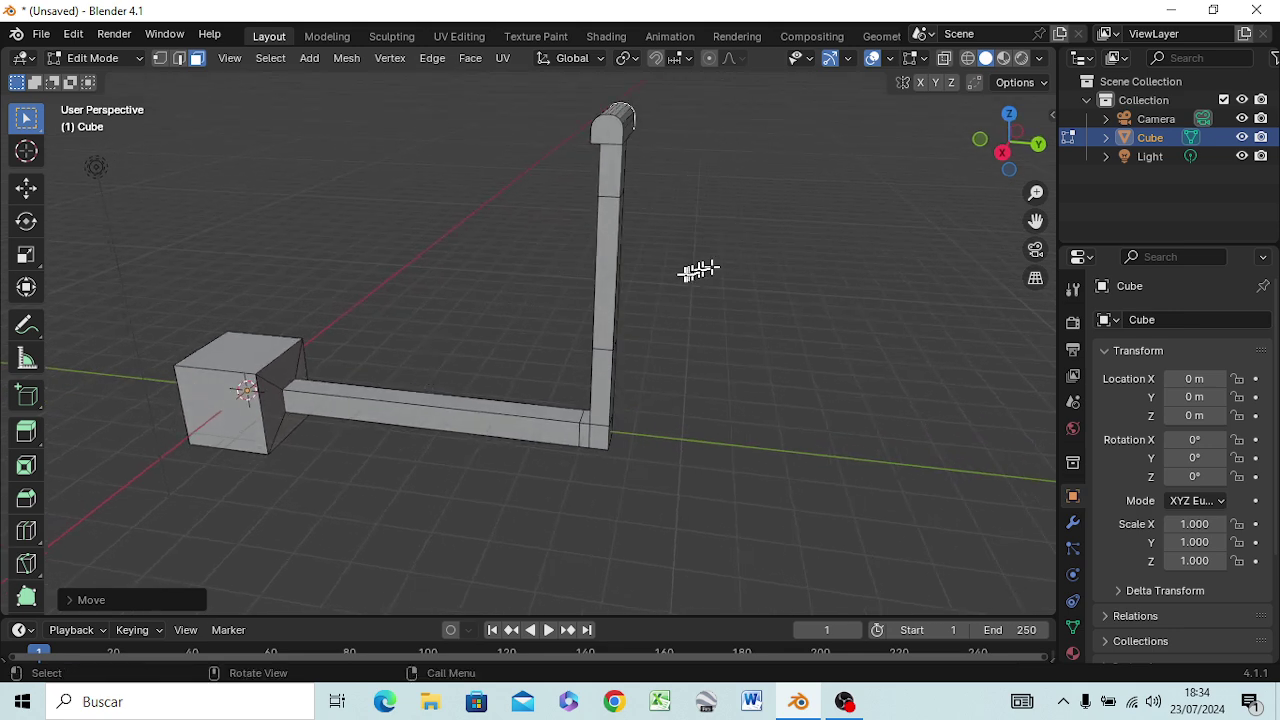
Select the horizontal bar's top face and return to the front orthographic view.
mouse_move(180, 395)
middle_down()
mouse_move(610, 418)
mouse_move(638, 452)
mouse_move(617, 500)
mouse_move(623, 423)
middle_up()
click(617, 391)
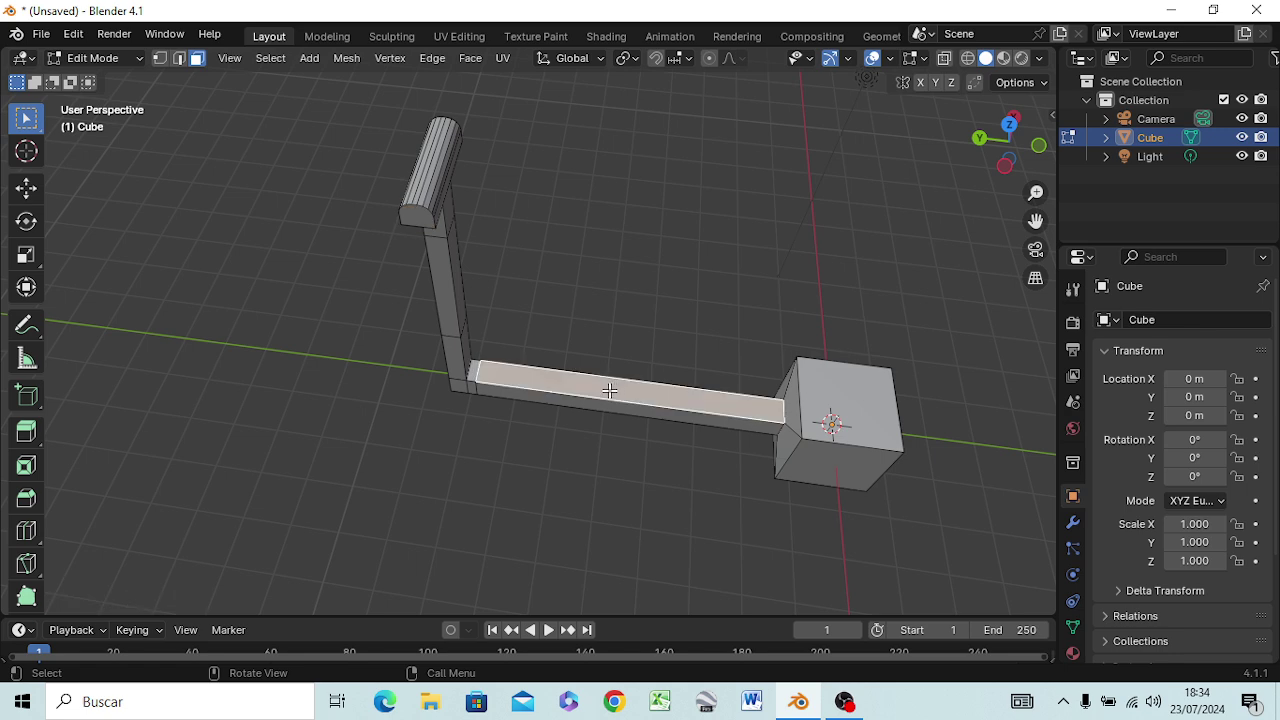
key(KP_3)
key(KP_1)
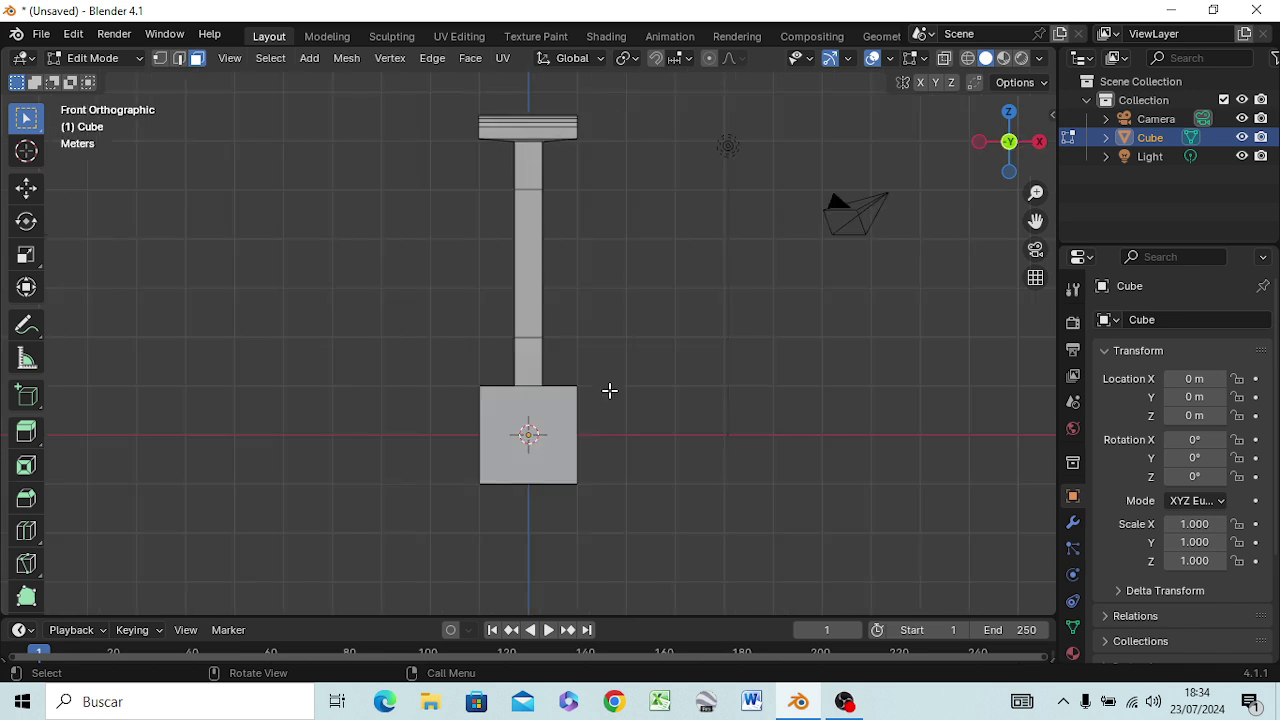
key(ctrl+KP_1)
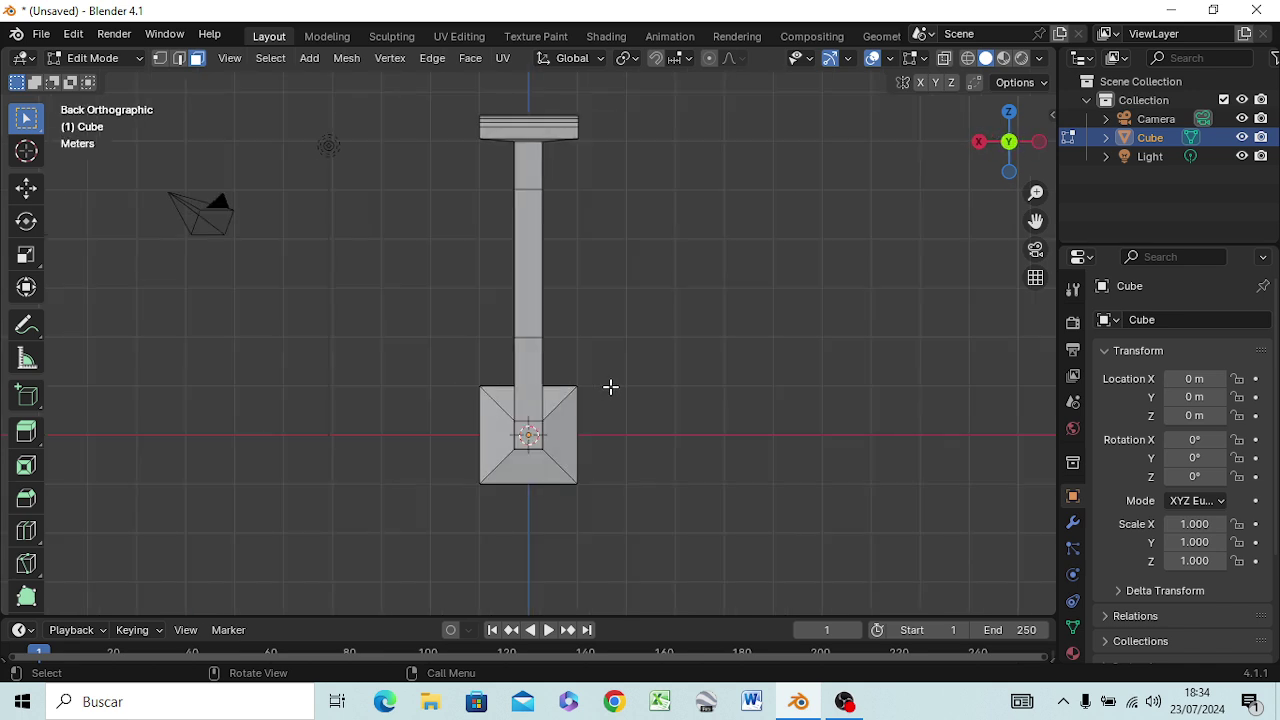
key(s)
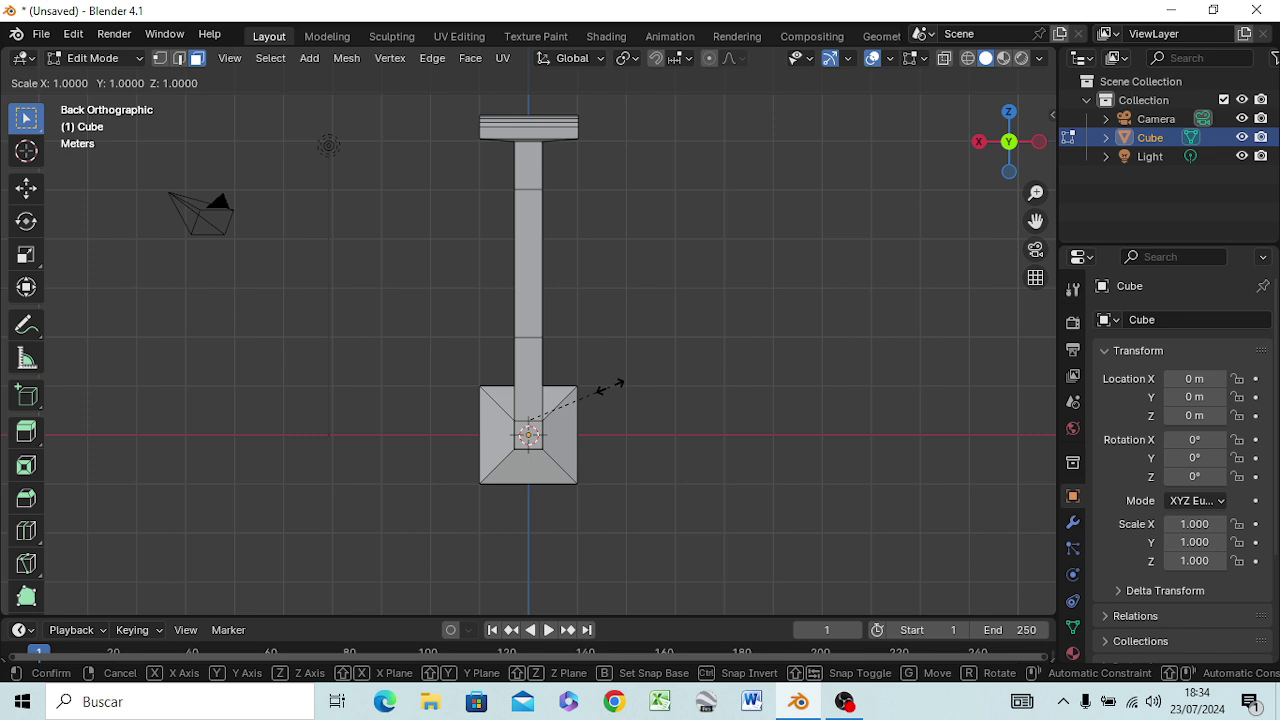
key(x)
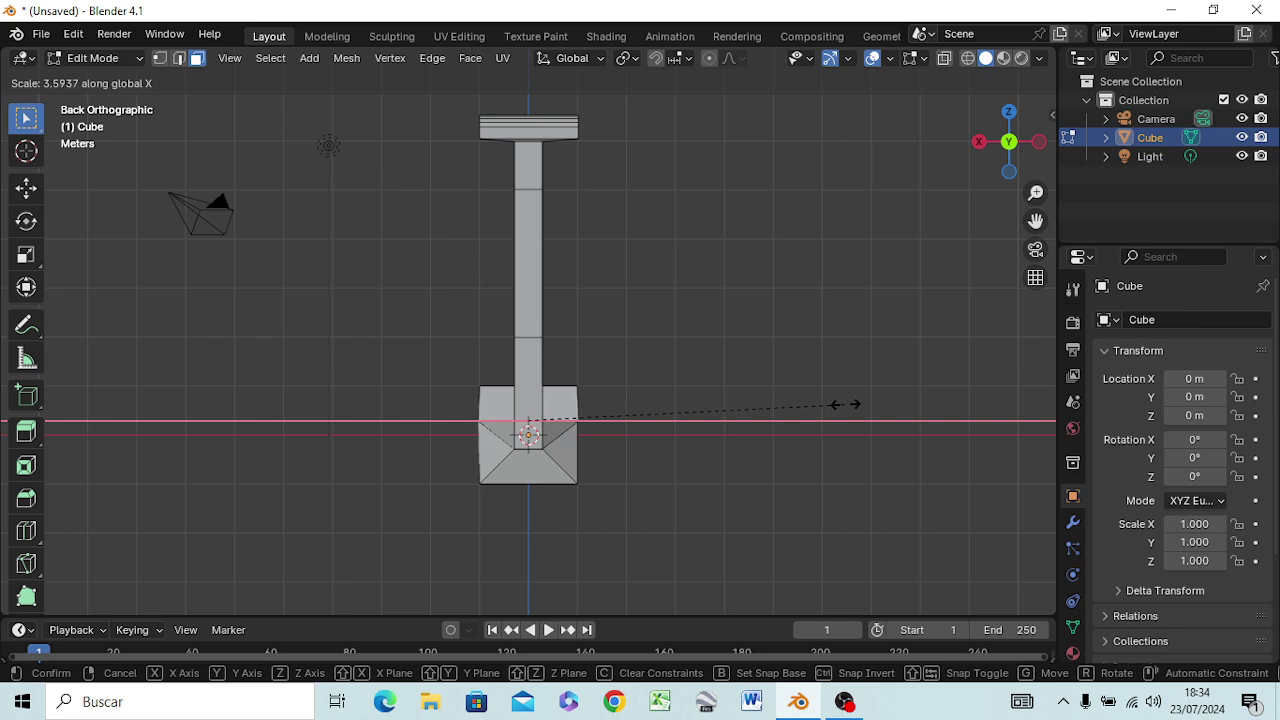
click(841, 405)
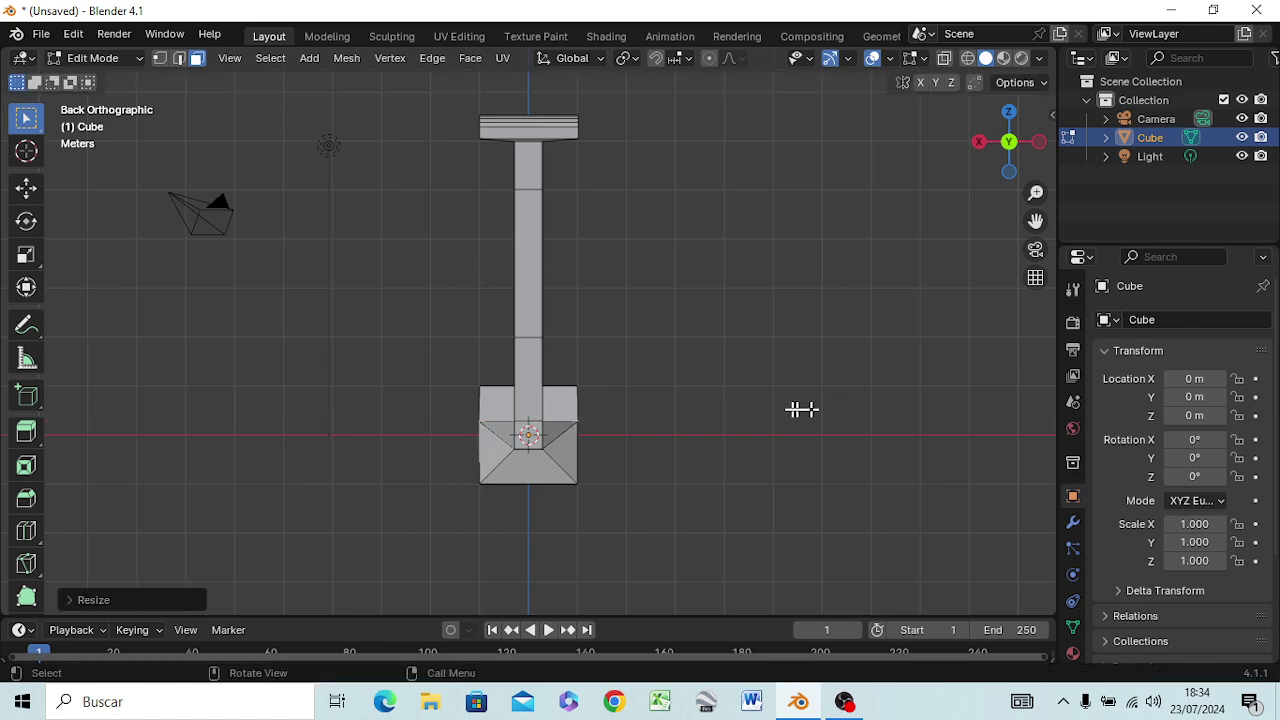
mouse_move(800, 408)
middle_down()
mouse_move(783, 466)
mouse_move(694, 466)
mouse_move(679, 433)
mouse_move(566, 386)
mouse_move(590, 450)
mouse_move(766, 394)
middle_up()
mouse_move(657, 420)
middle_down()
mouse_move(615, 447)
mouse_move(583, 340)
middle_up()
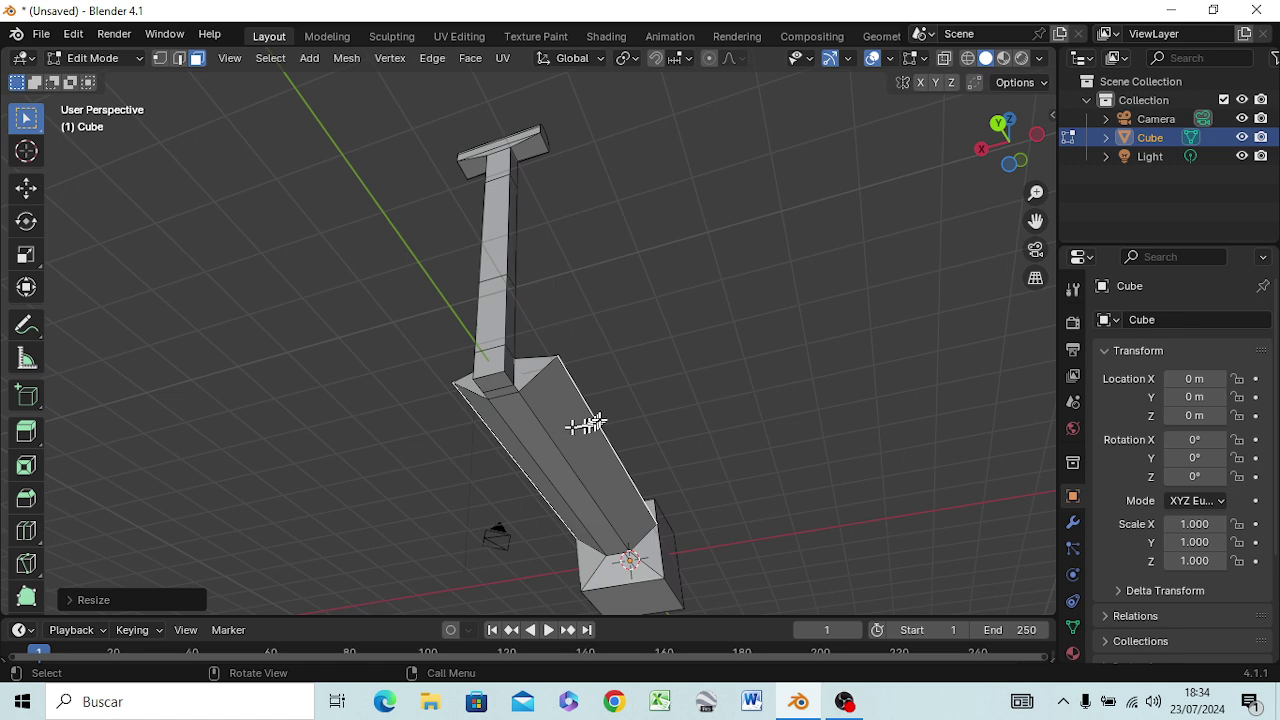
key(ctrl+z)
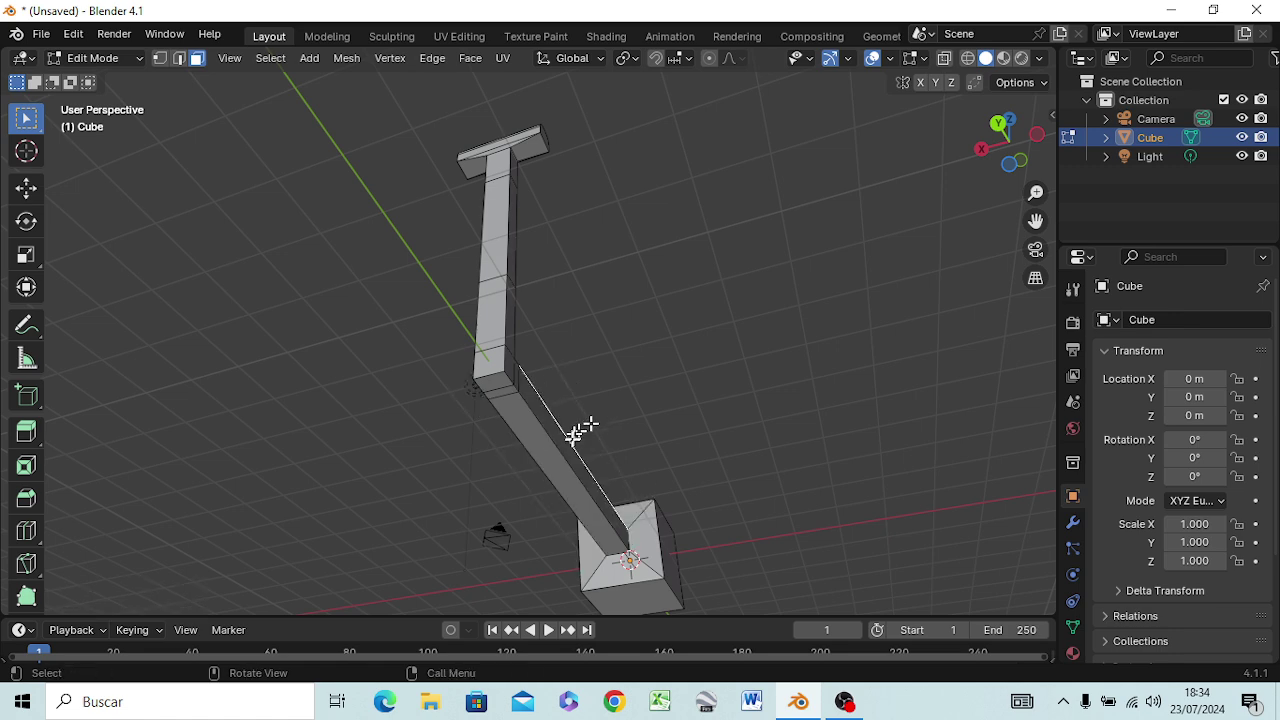
shift+click(542, 456)
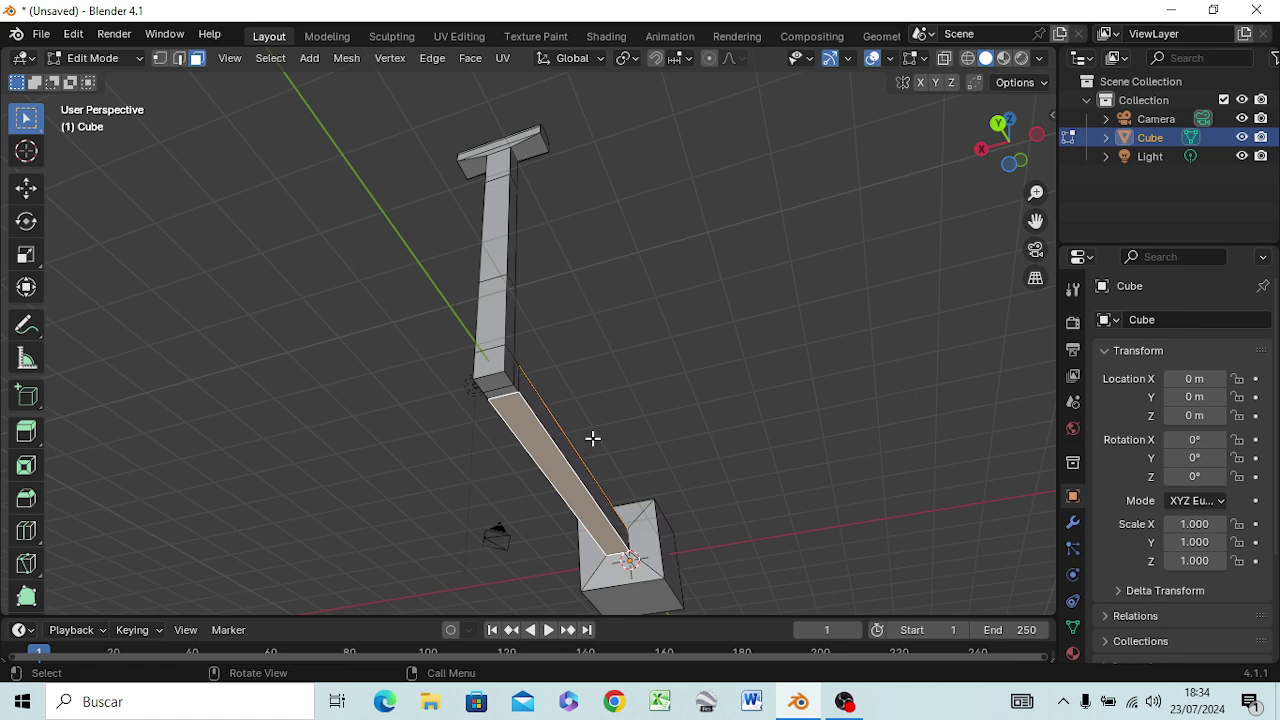
key(ctrl+KP_1)
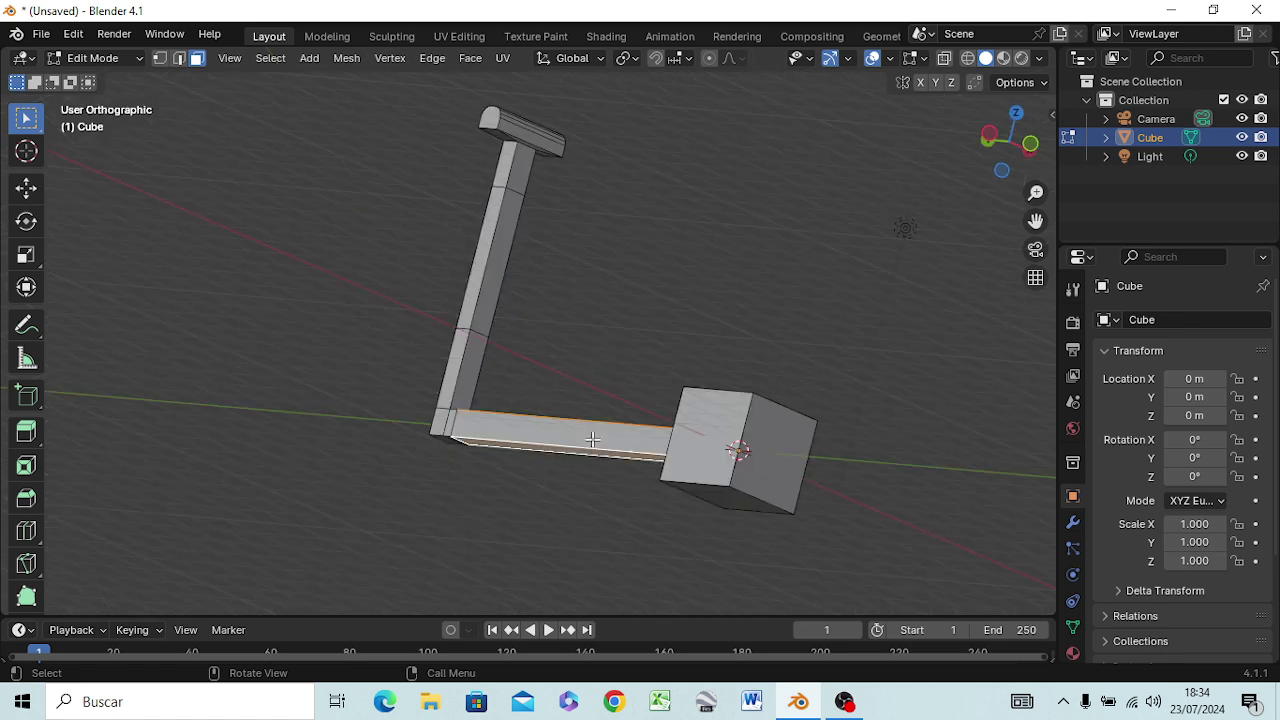
key(s)
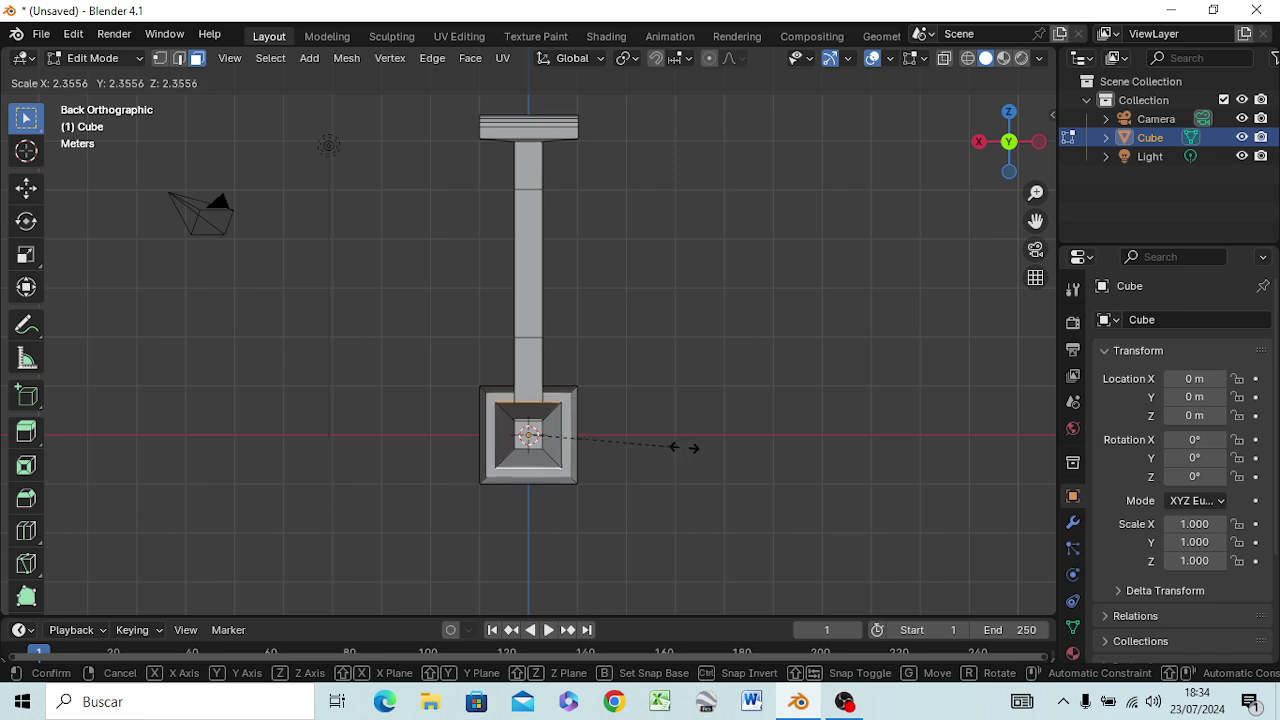
click(748, 456)
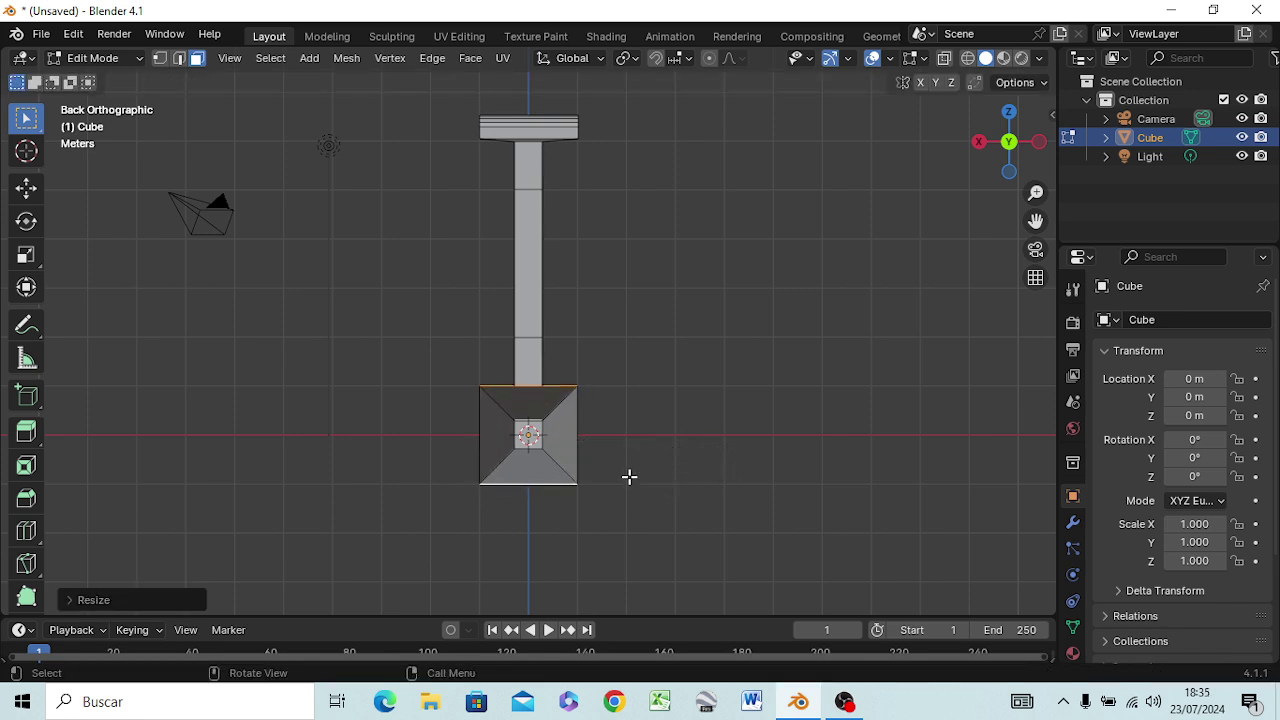
key(s)
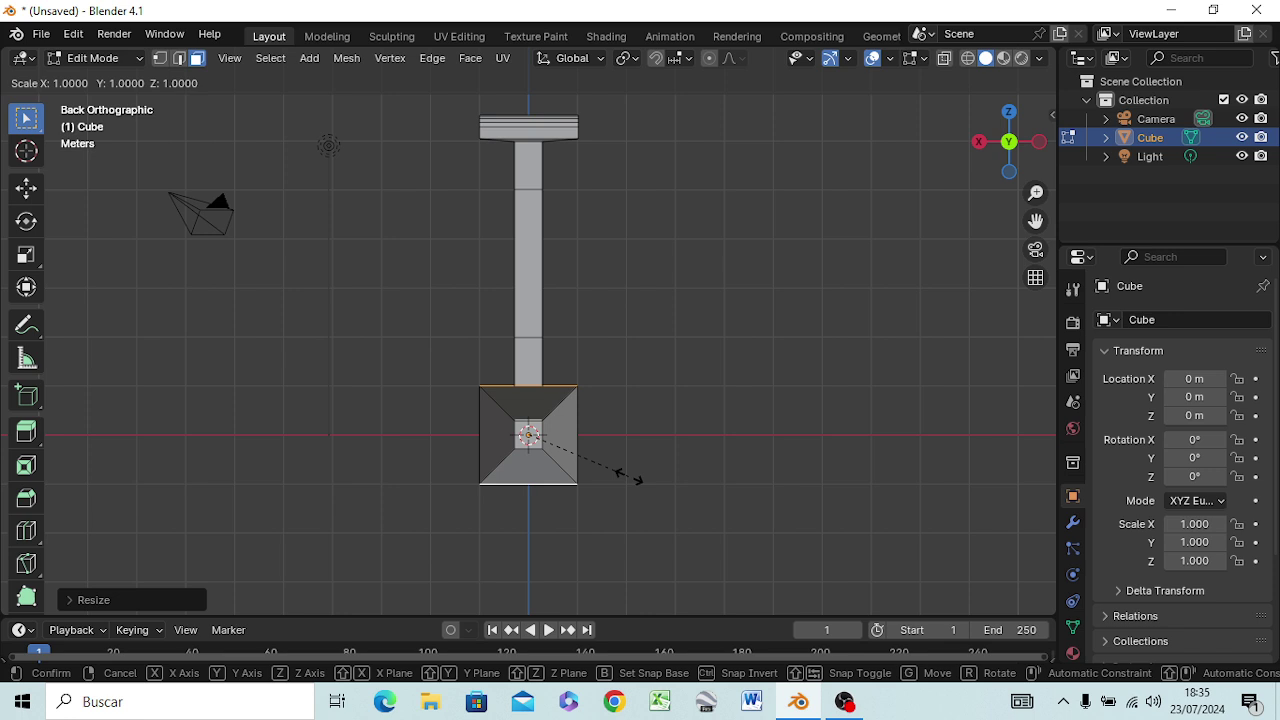
key(z)
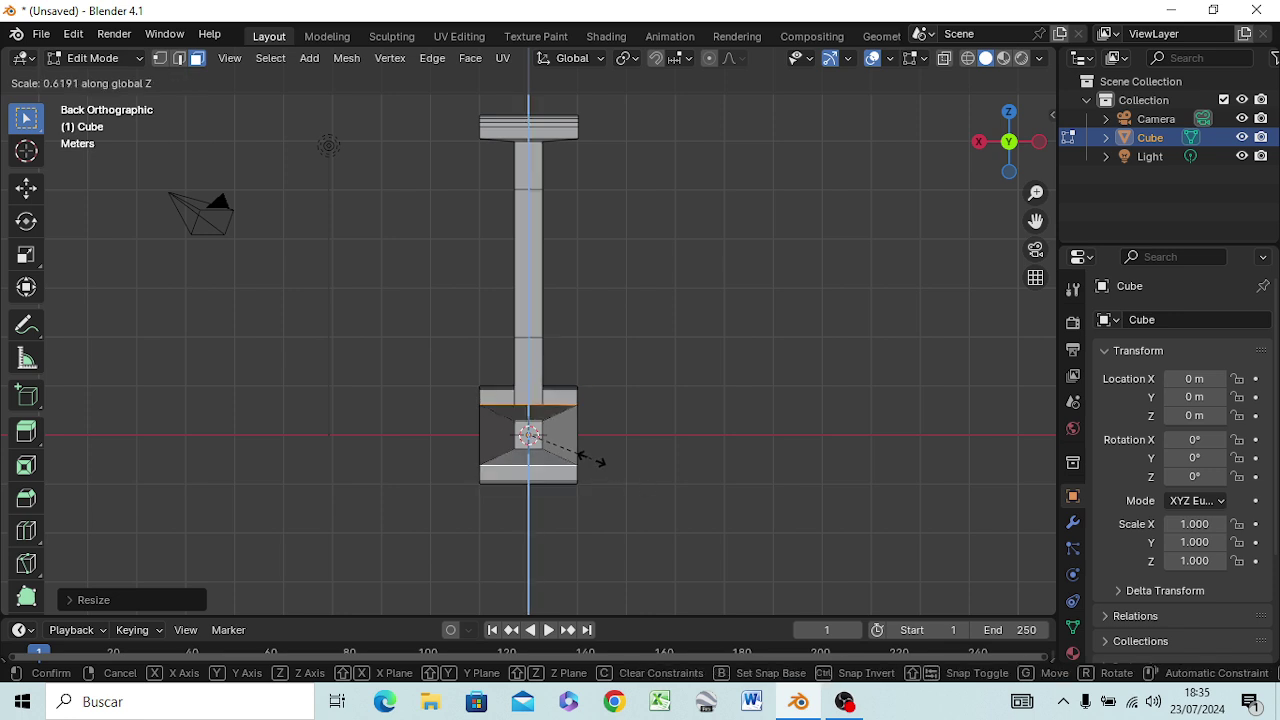
click(548, 435)
mouse_move(634, 451)
middle_down()
mouse_move(570, 487)
mouse_move(548, 455)
middle_up()
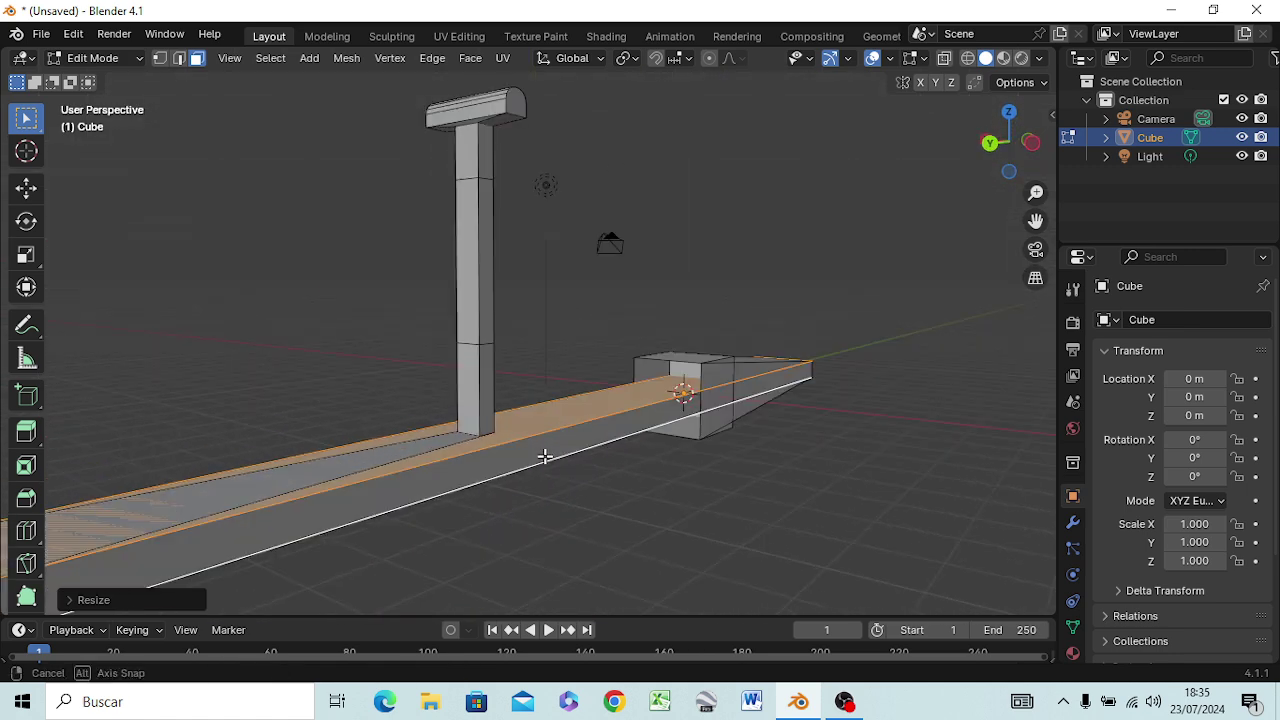
key(ctrl+z)
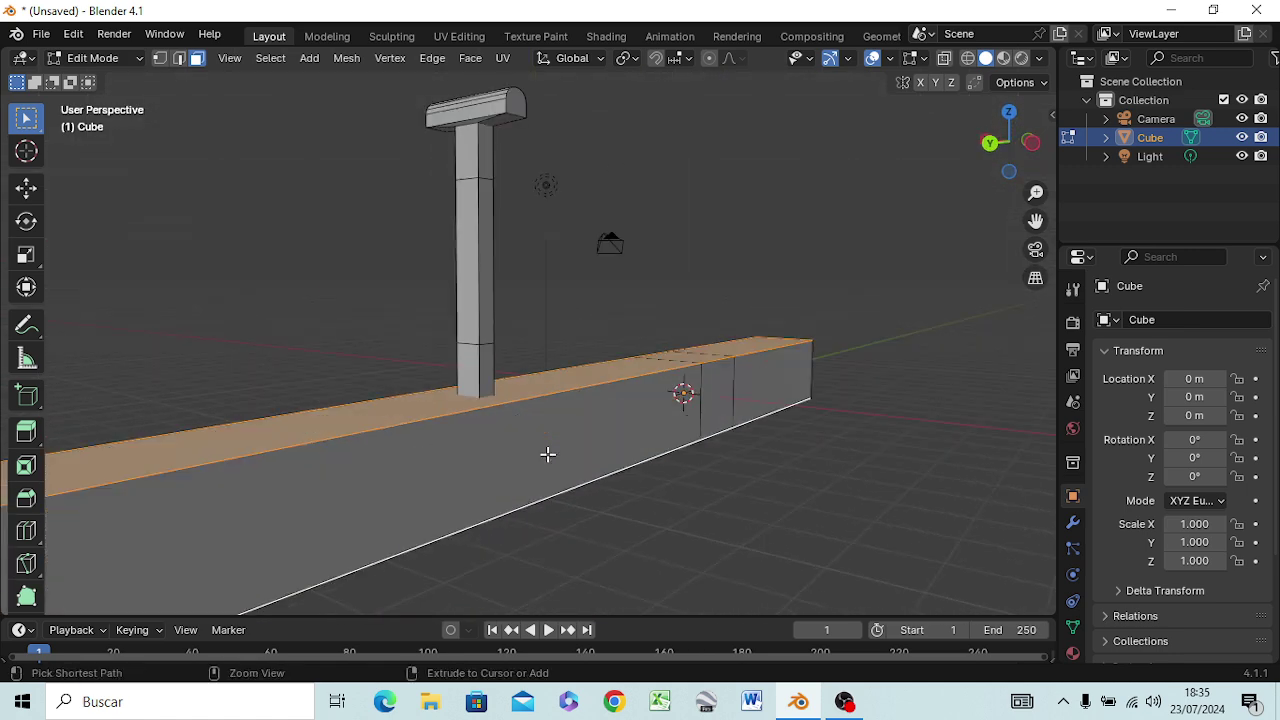
key(ctrl+z)
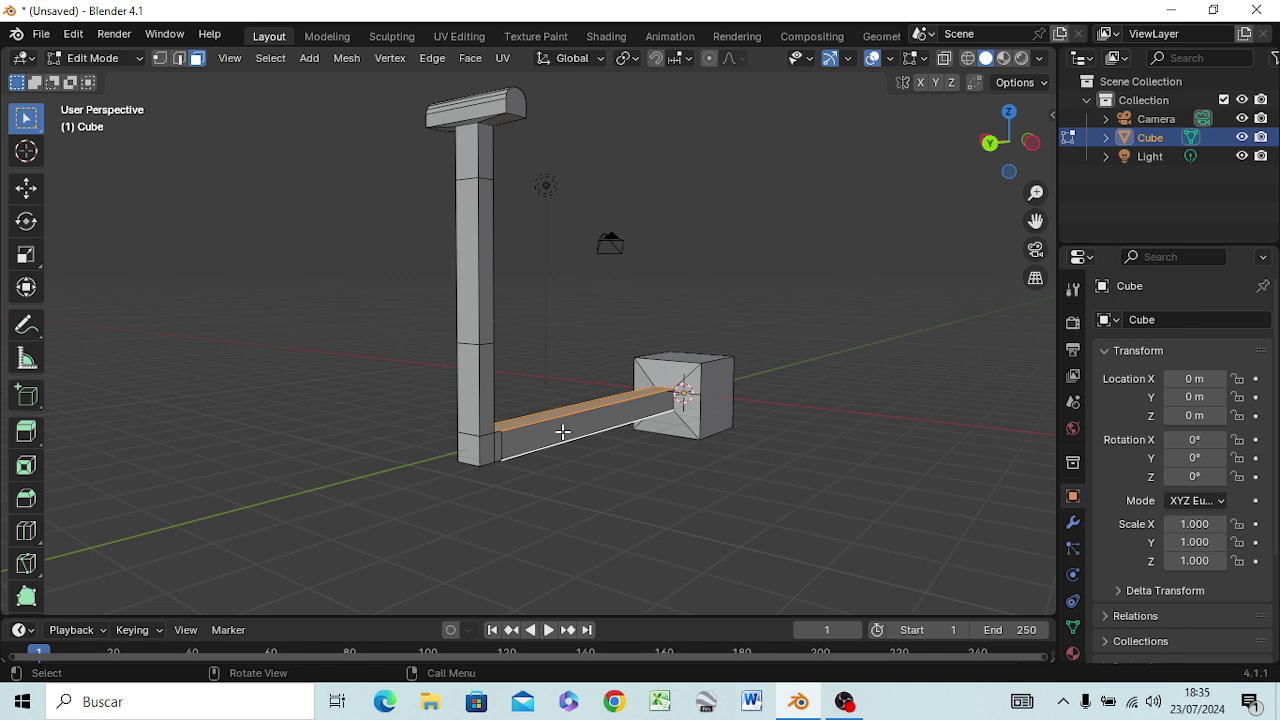
click(563, 431)
mouse_move(563, 457)
middle_down()
mouse_move(583, 477)
mouse_move(700, 457)
middle_up()
shift+click(511, 440)
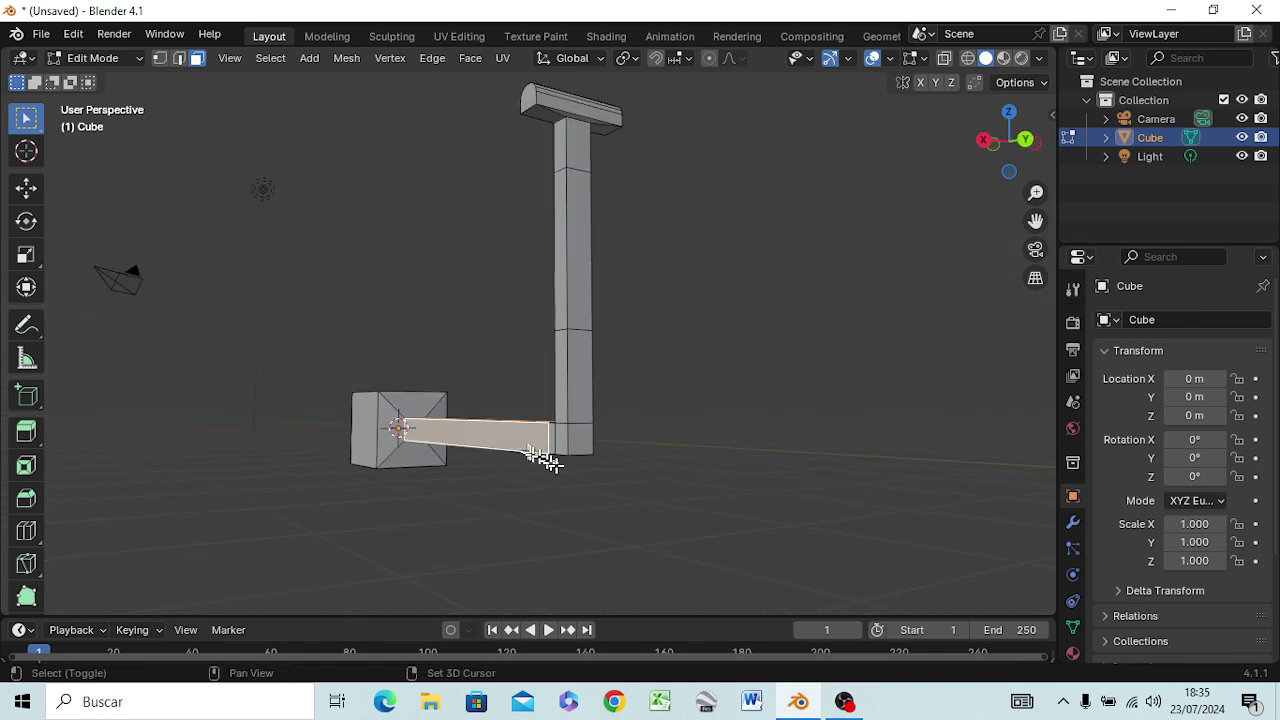
middle_drag(720, 486, 664, 488)
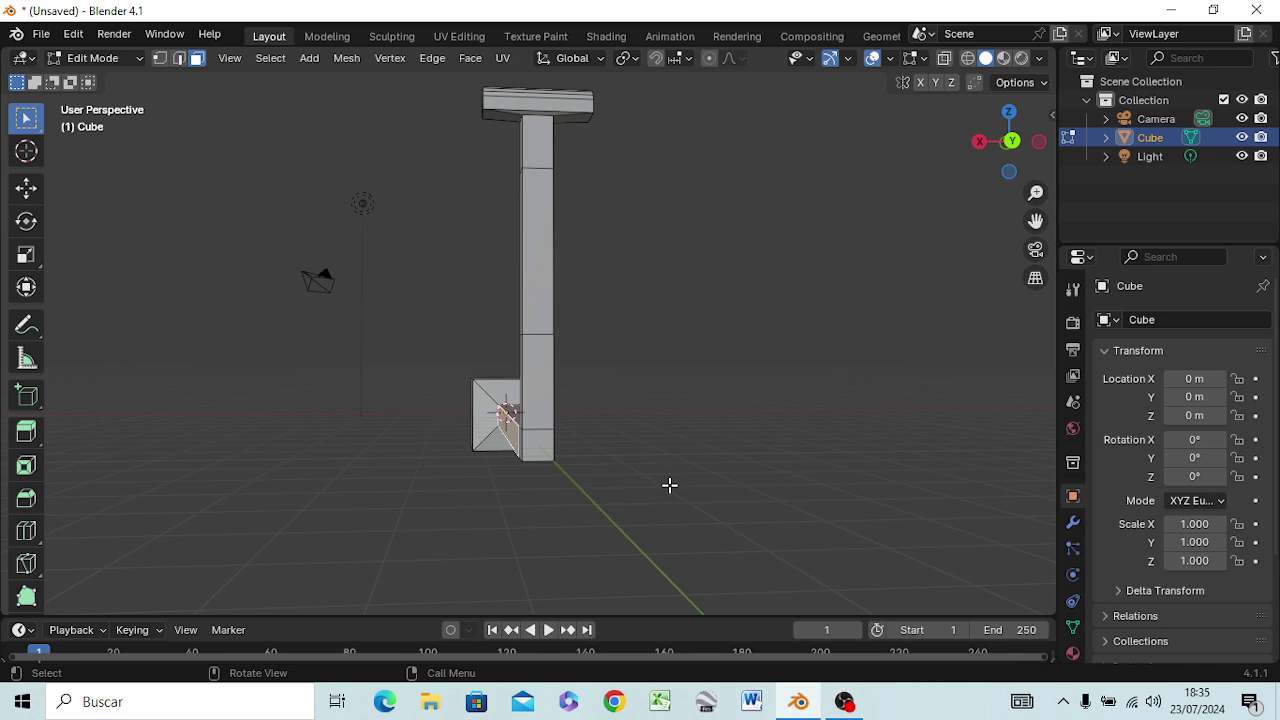
key(ctrl+KP_1)
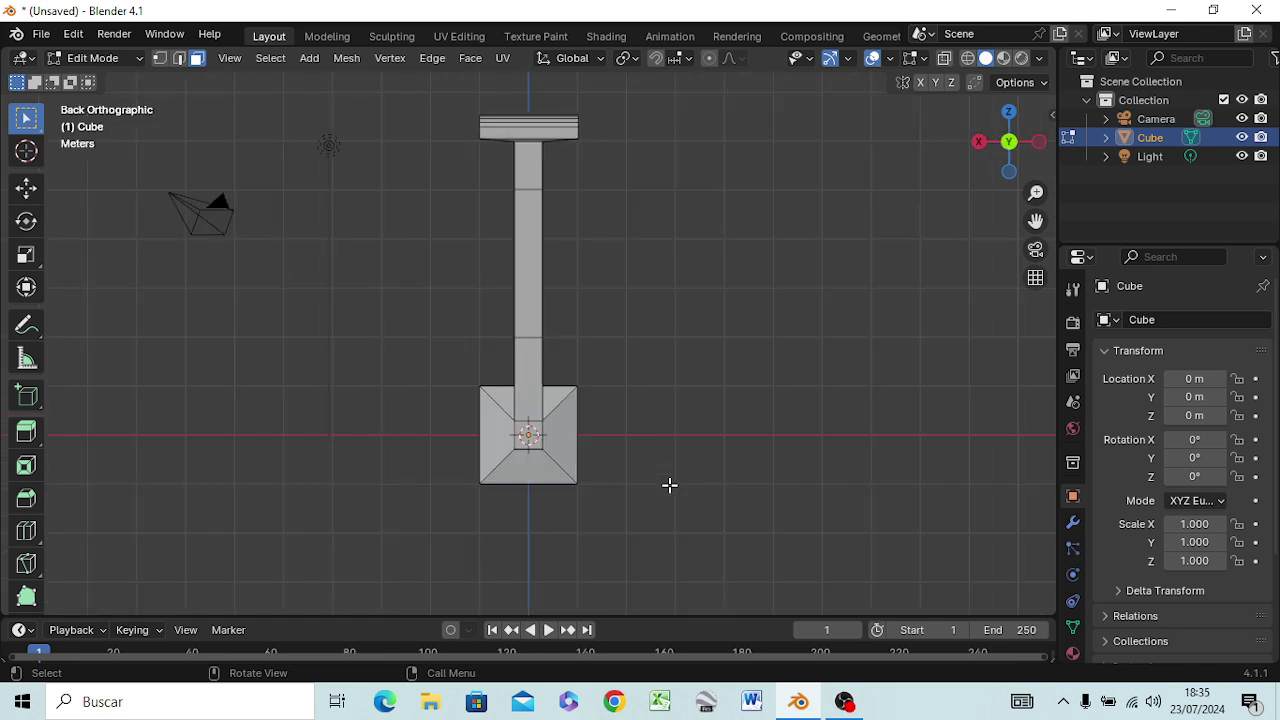
Scale the face along X into a long flat beam, then select the base block's top face in front view.
key(s)
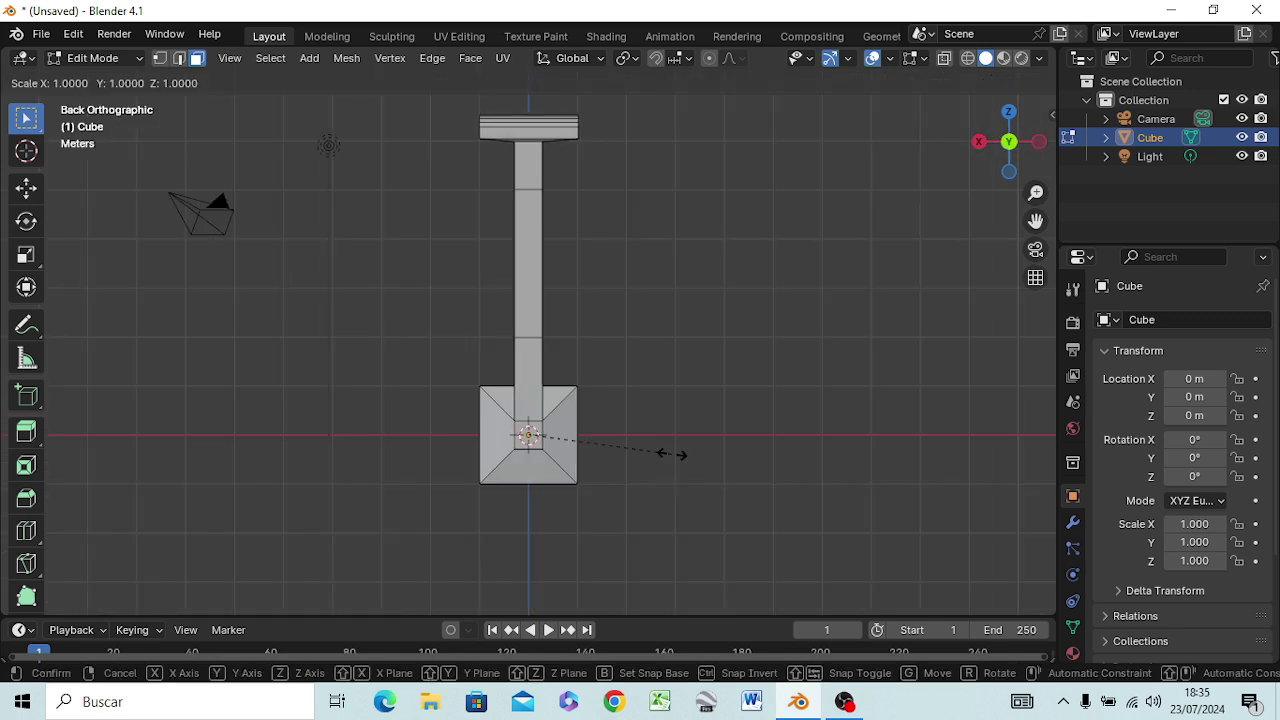
key(x)
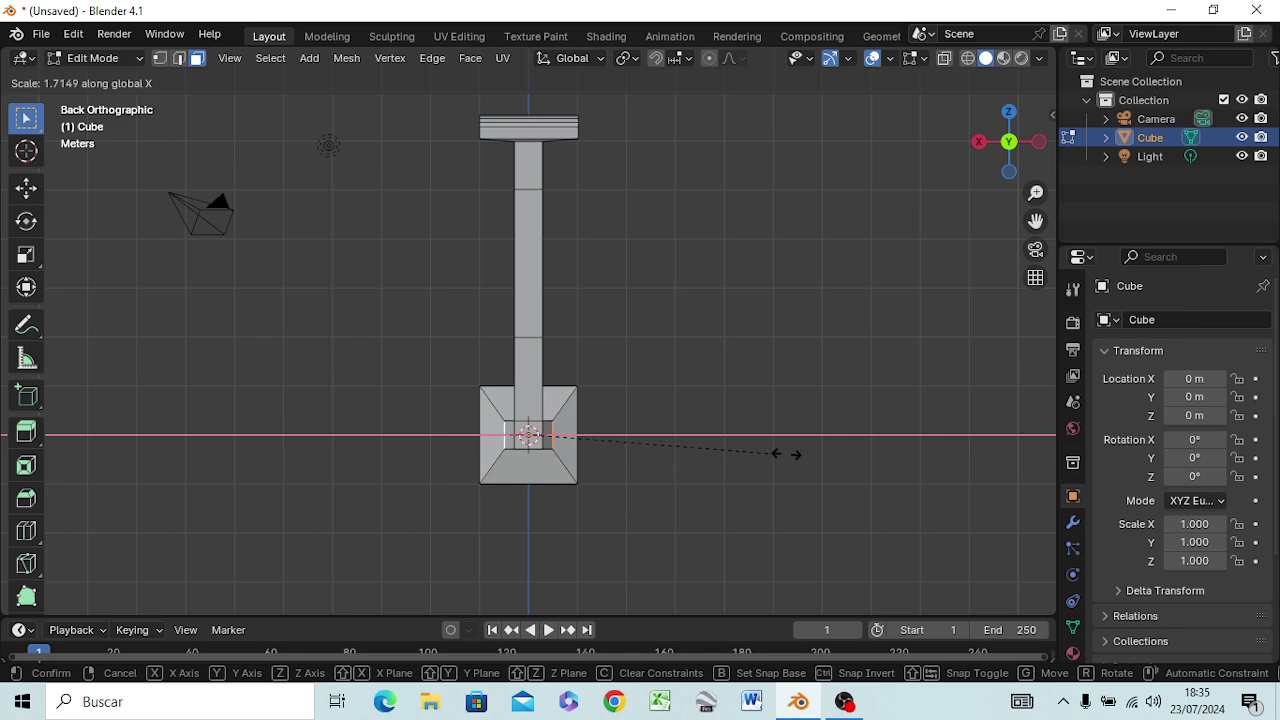
click(1026, 451)
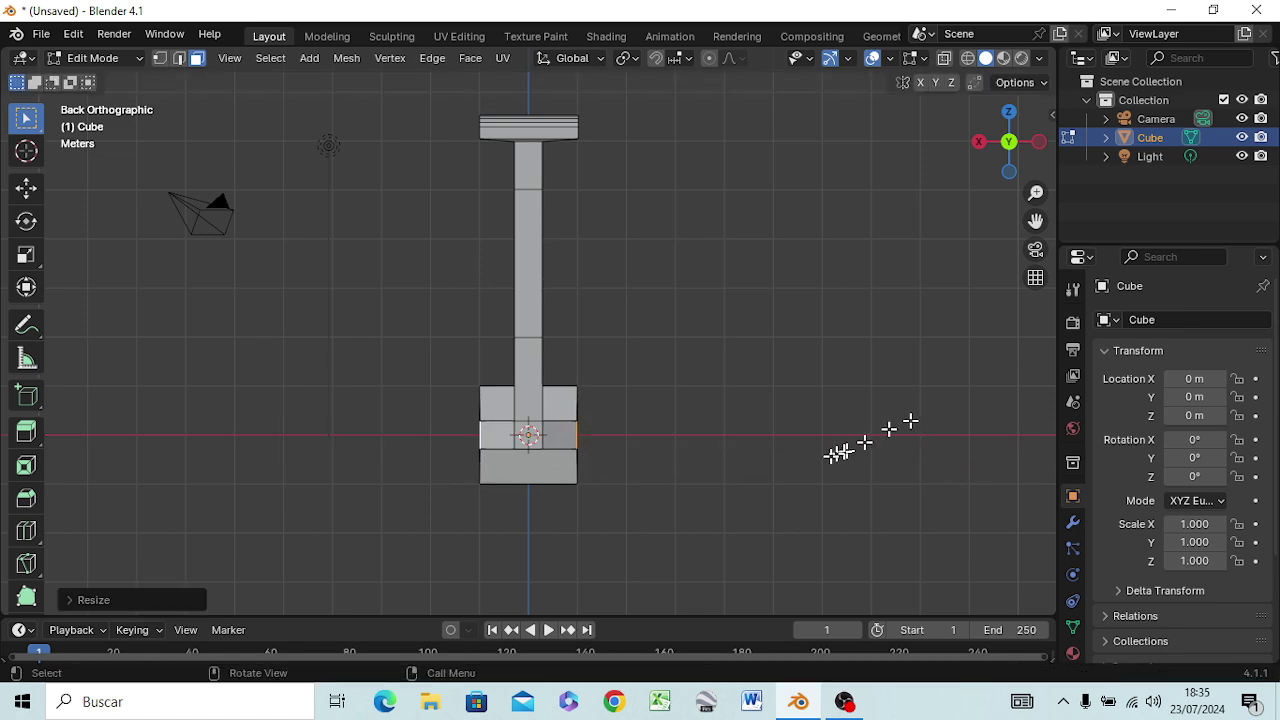
mouse_move(900, 423)
middle_down()
mouse_move(702, 532)
mouse_move(720, 453)
mouse_move(800, 471)
mouse_move(809, 551)
mouse_move(734, 551)
mouse_move(735, 473)
mouse_move(786, 443)
middle_up()
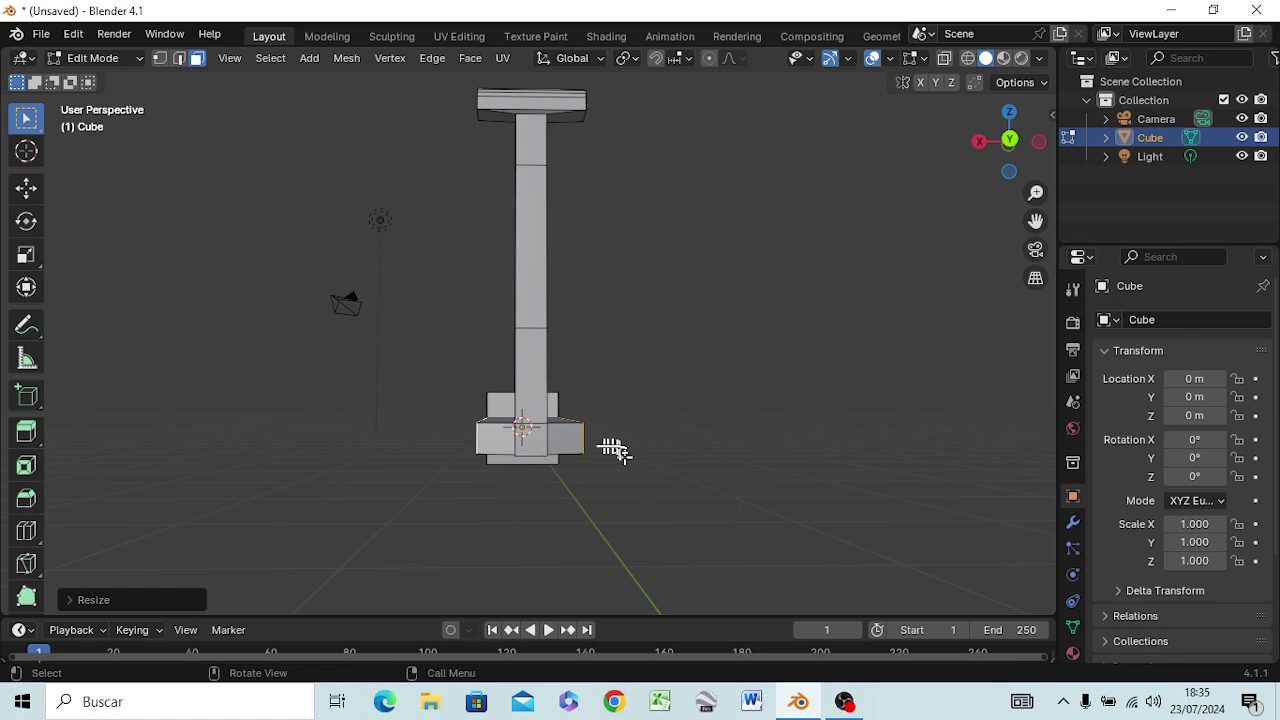
mouse_move(611, 449)
middle_down()
mouse_move(704, 423)
mouse_move(897, 429)
mouse_move(374, 440)
mouse_move(566, 543)
mouse_move(529, 543)
mouse_move(543, 549)
middle_up()
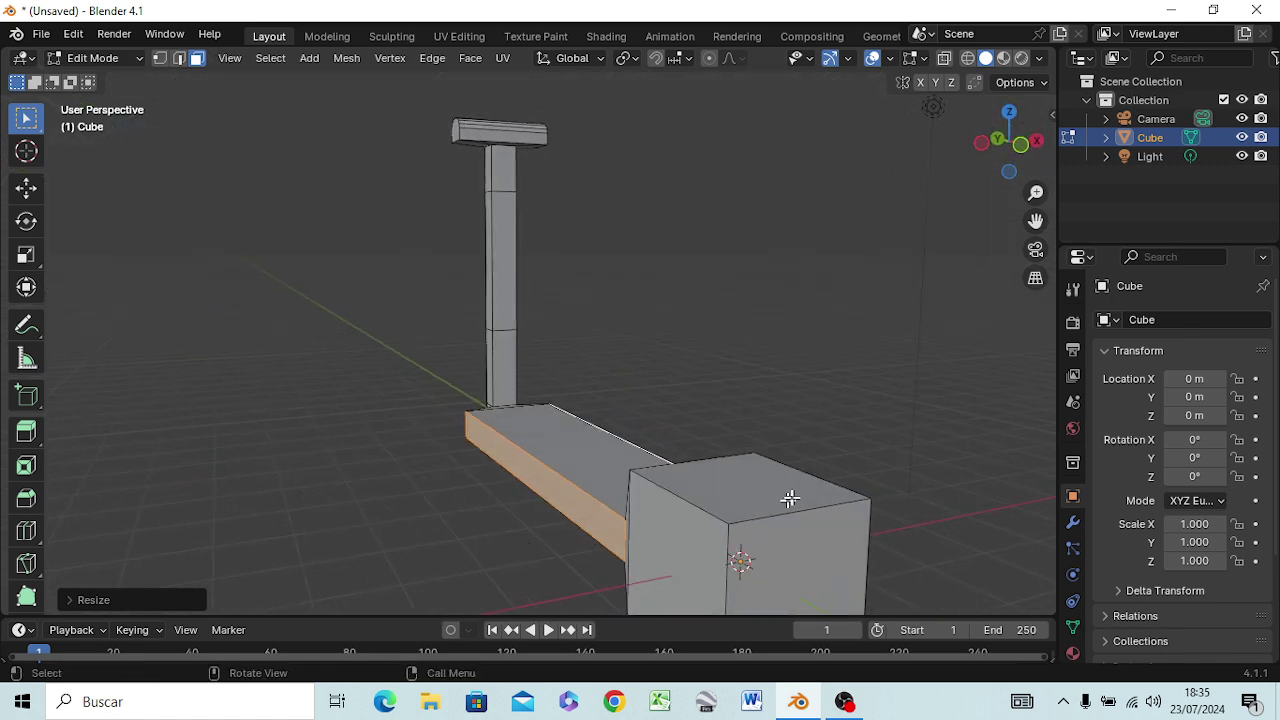
click(760, 483)
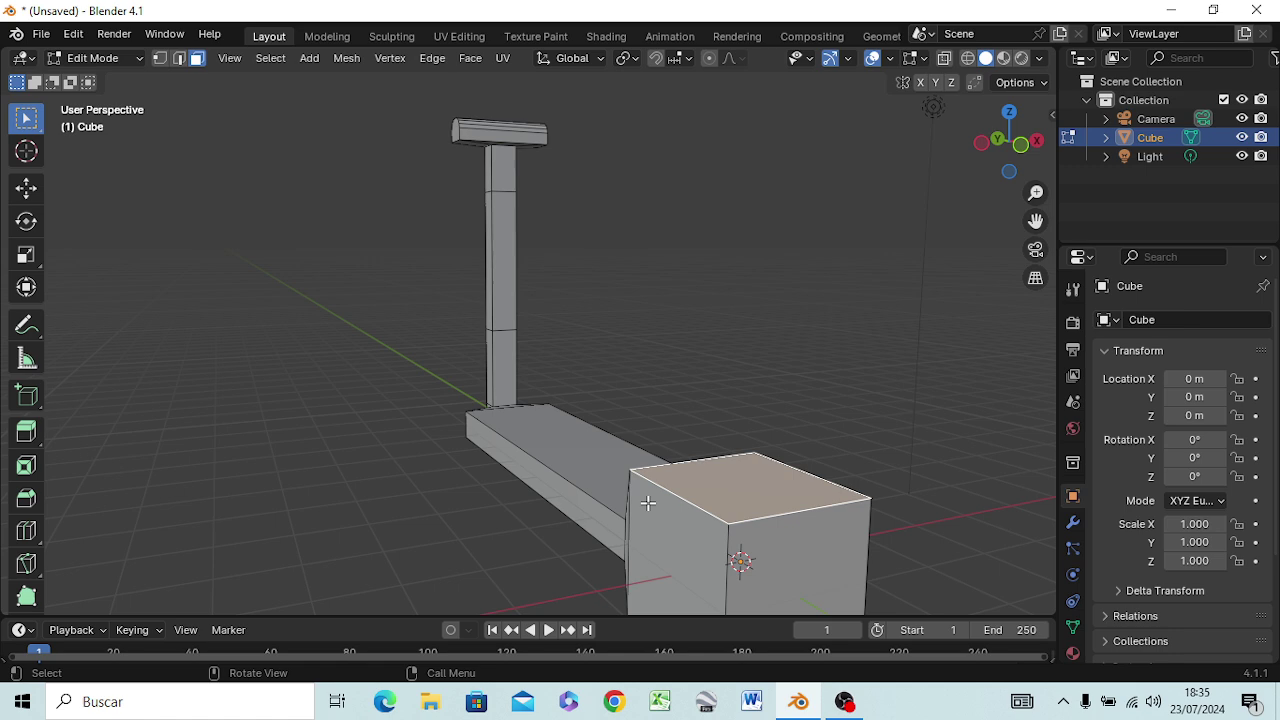
key(KP_1)
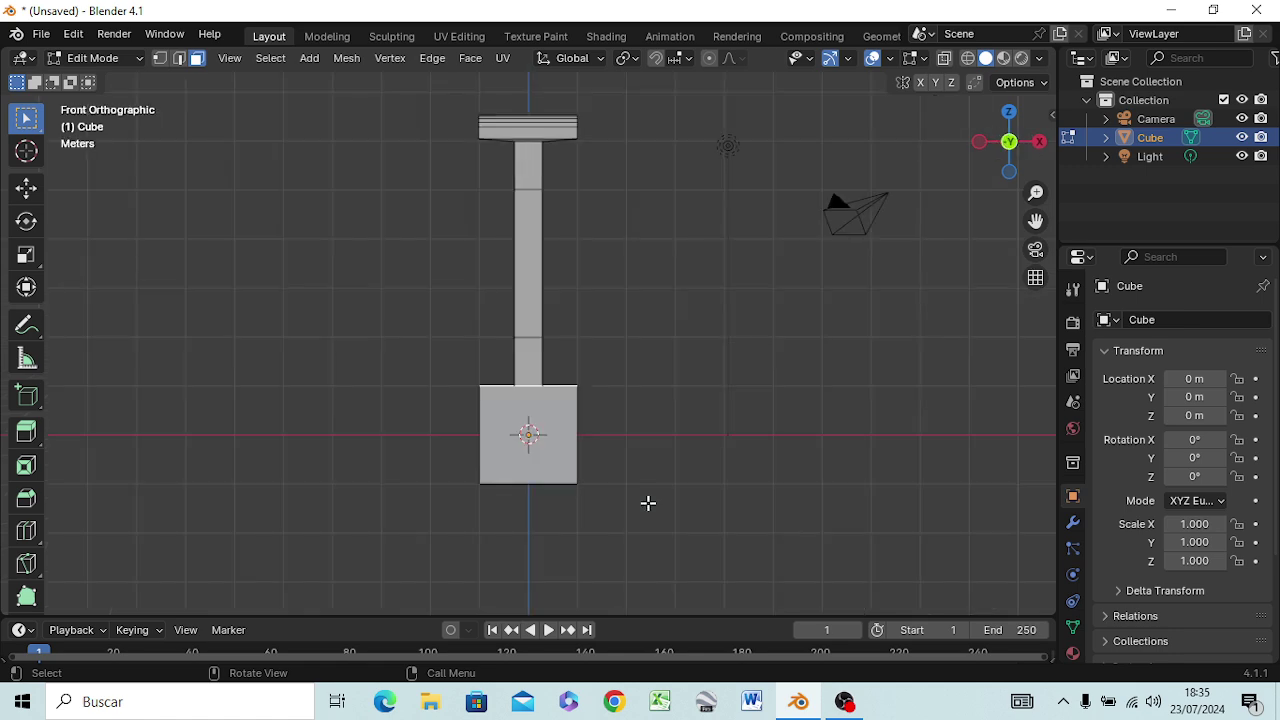
Extrude a short ring from the base top, shrink it to a third, and raise the shaft.
key(e)
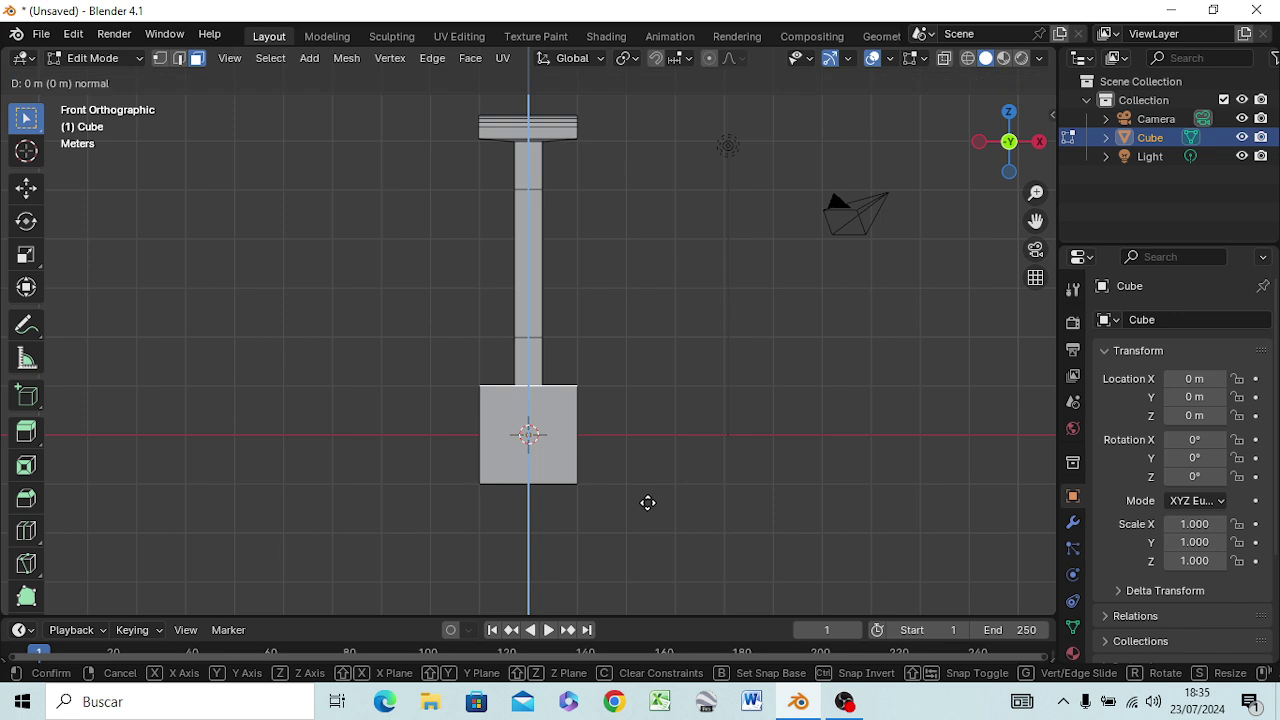
click(650, 496)
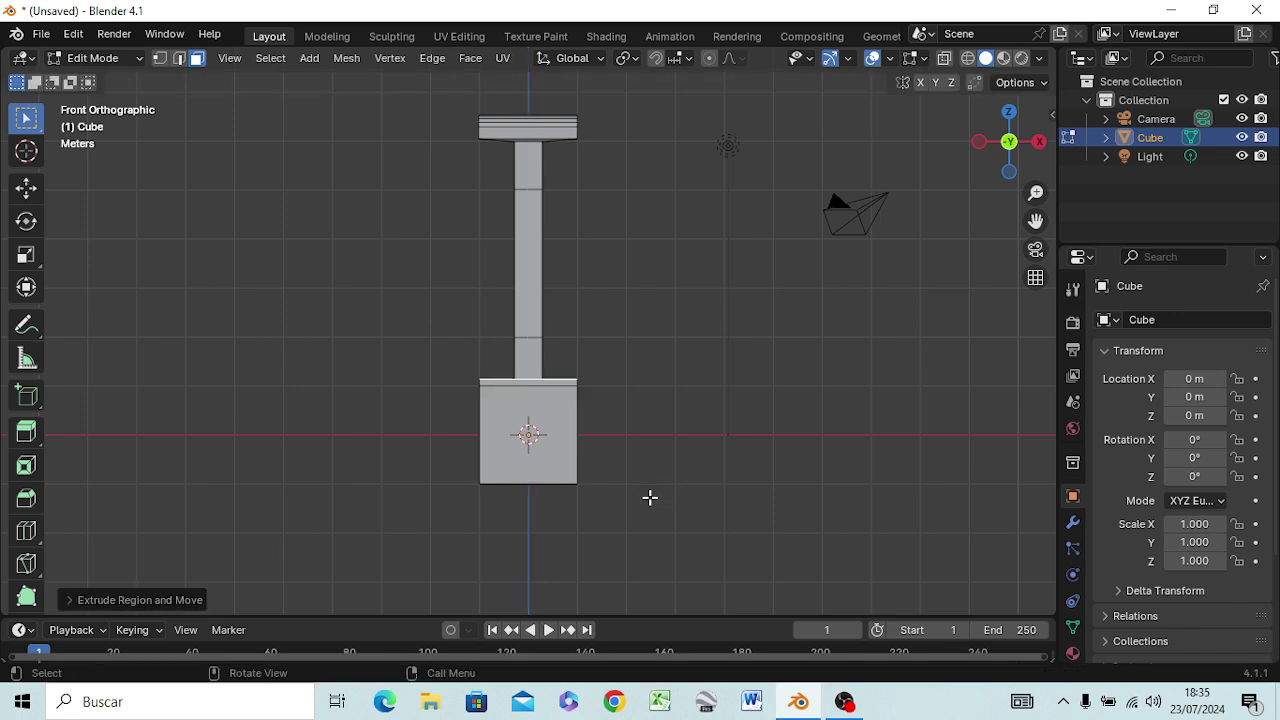
key(s)
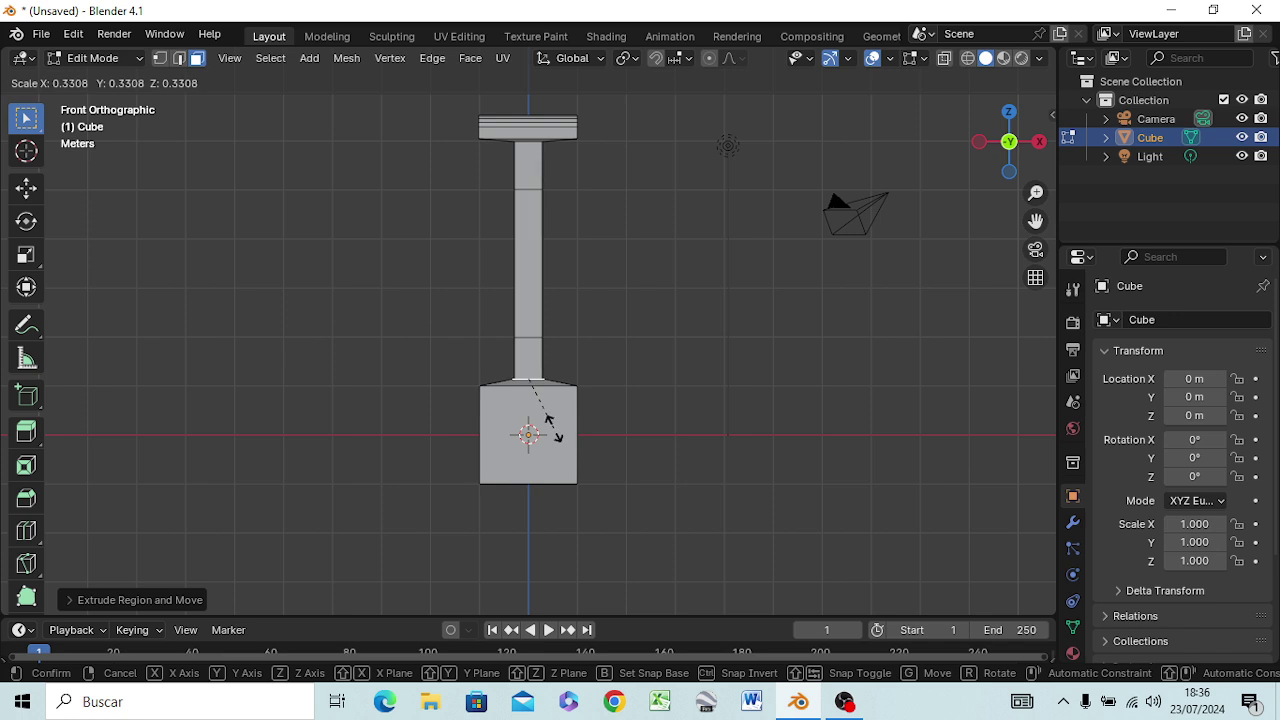
click(551, 424)
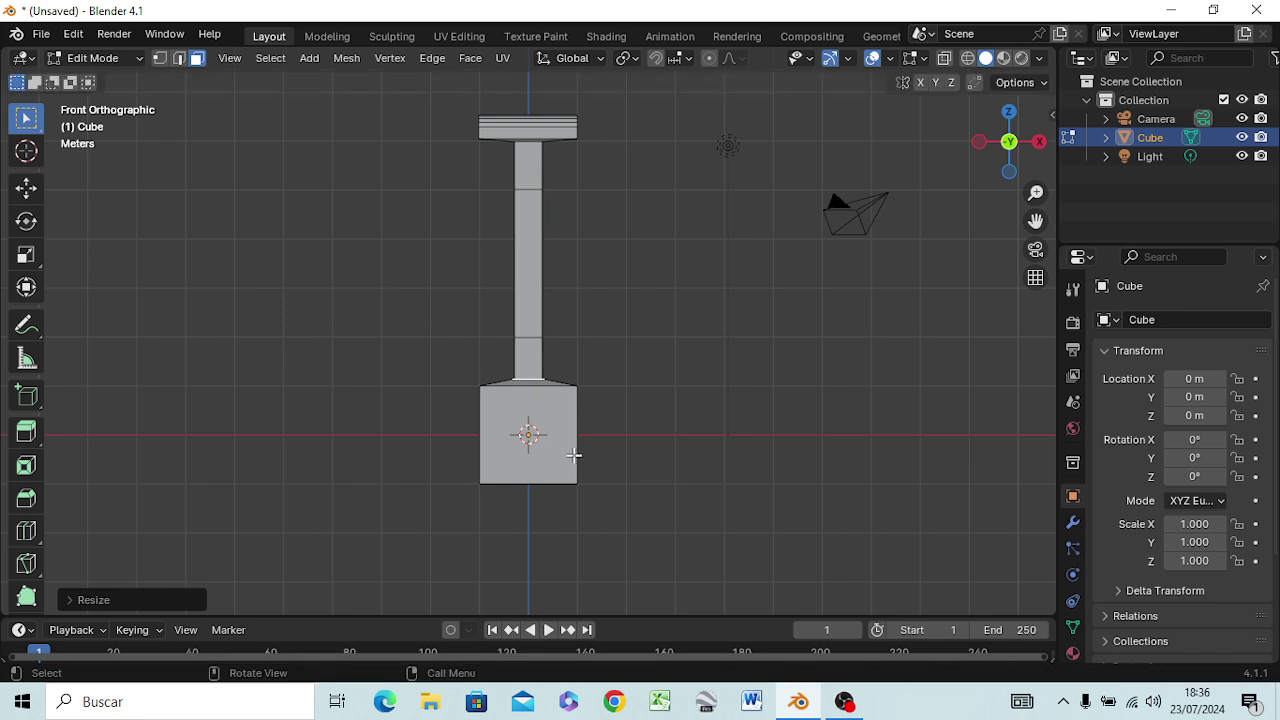
key(e)
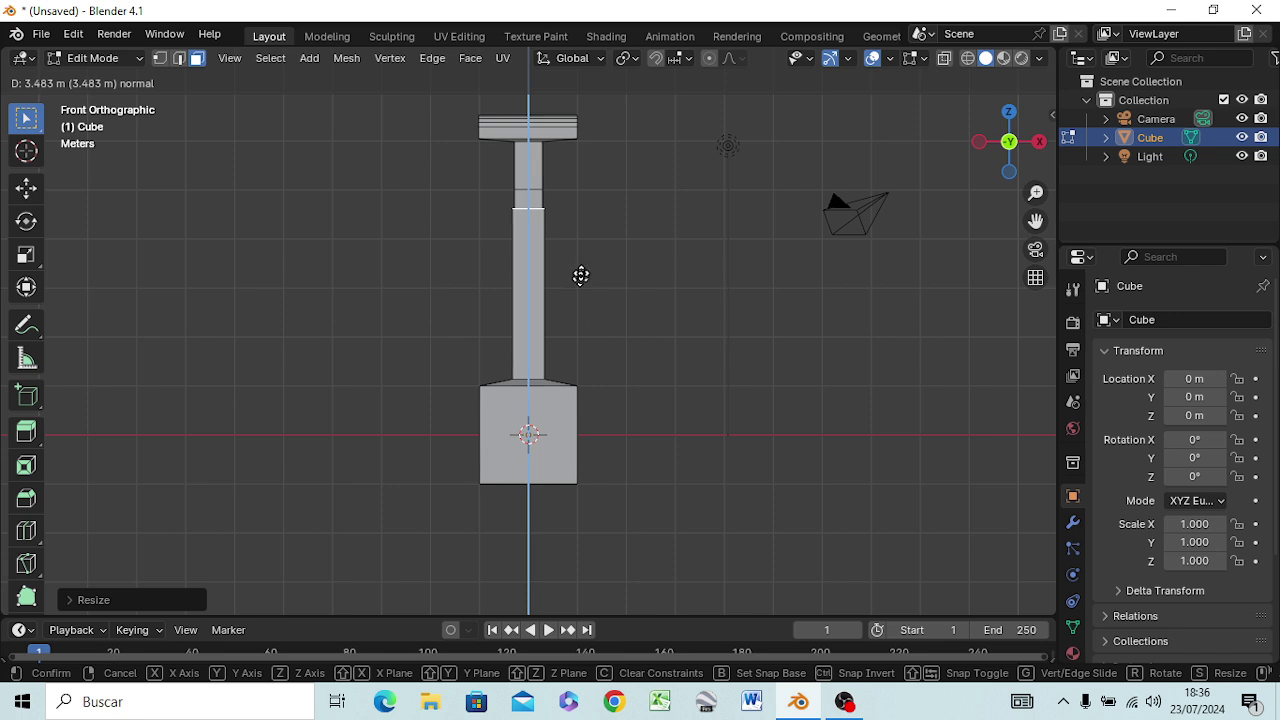
click(588, 412)
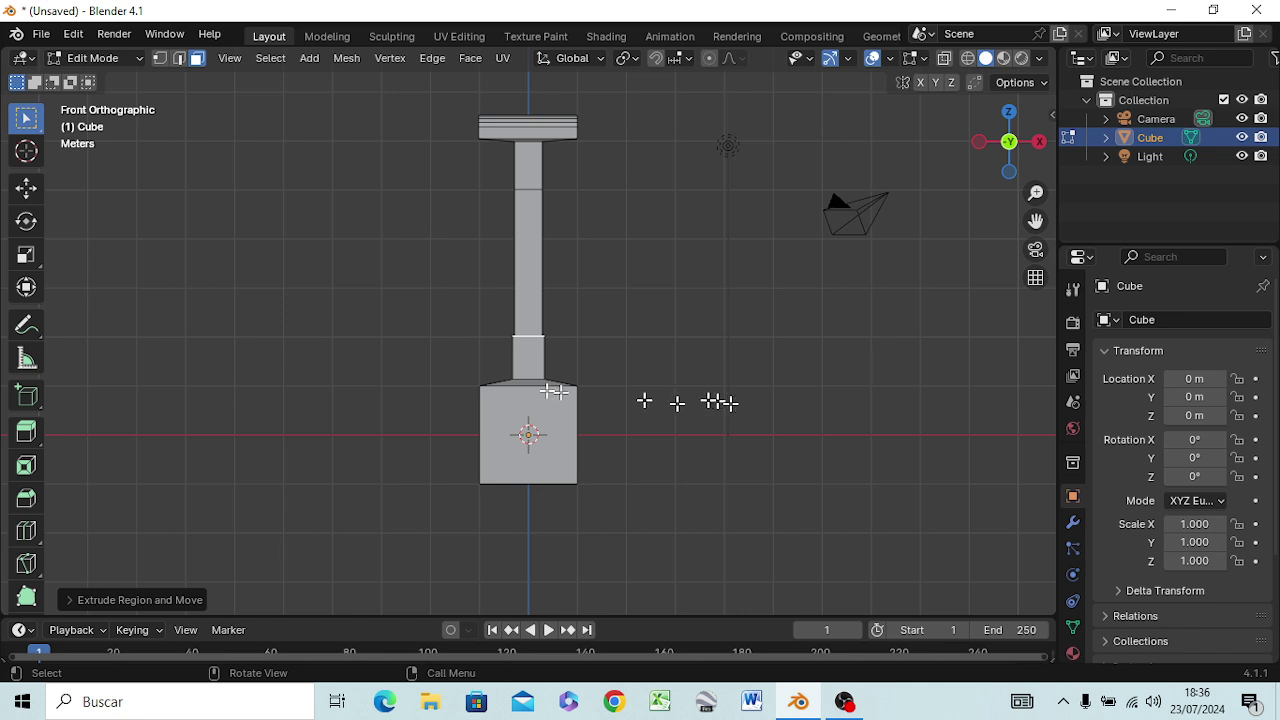
Add a thin enlarged ring and extrude it into a block tapered at the top.
key(e)
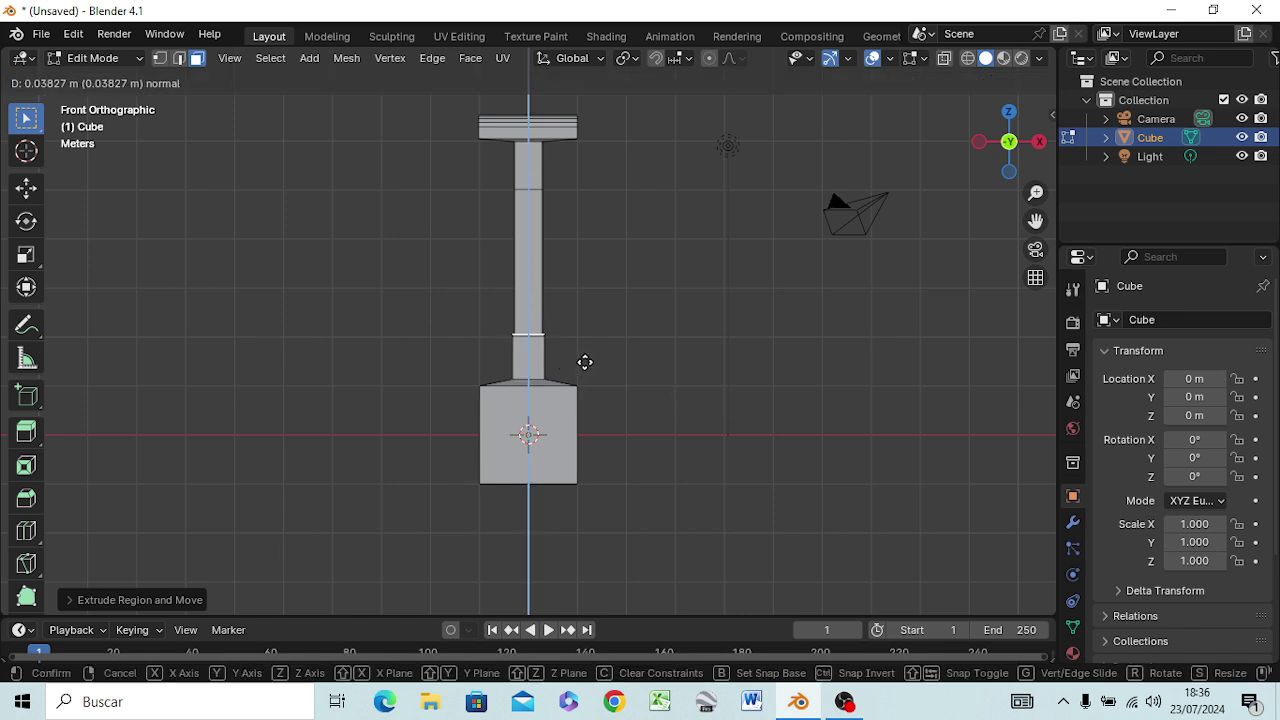
click(585, 362)
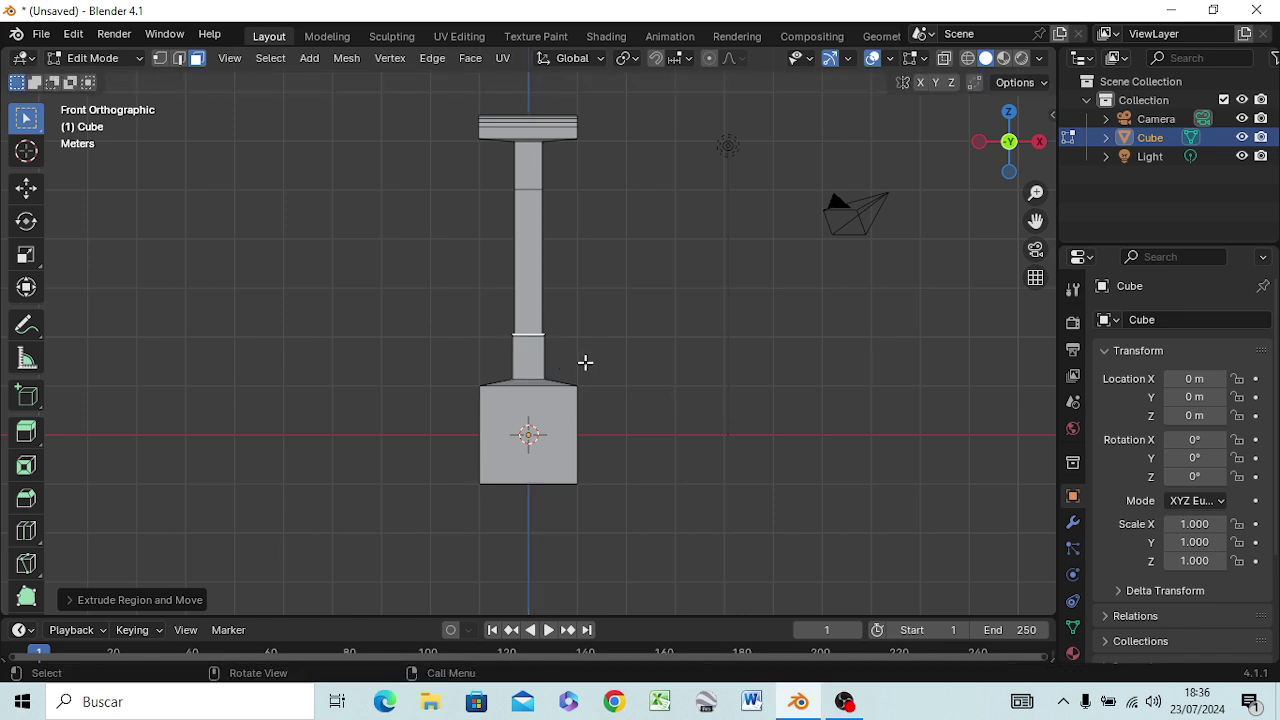
key(s)
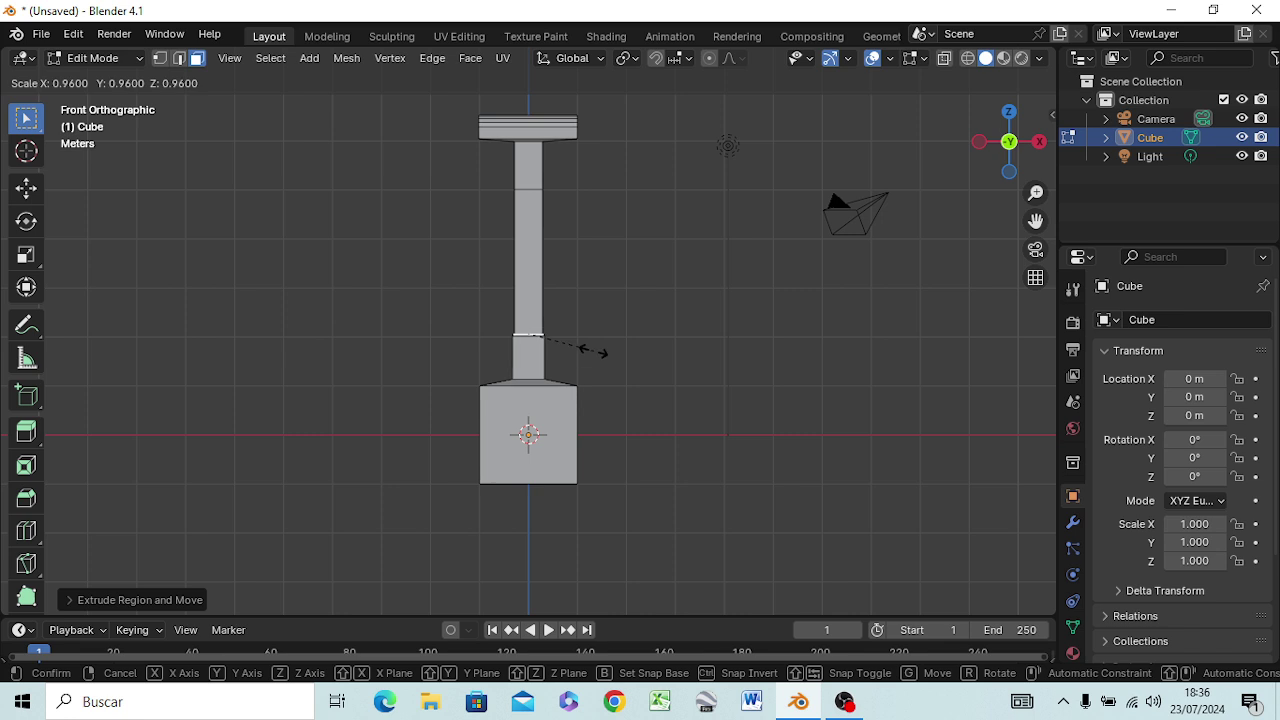
click(648, 366)
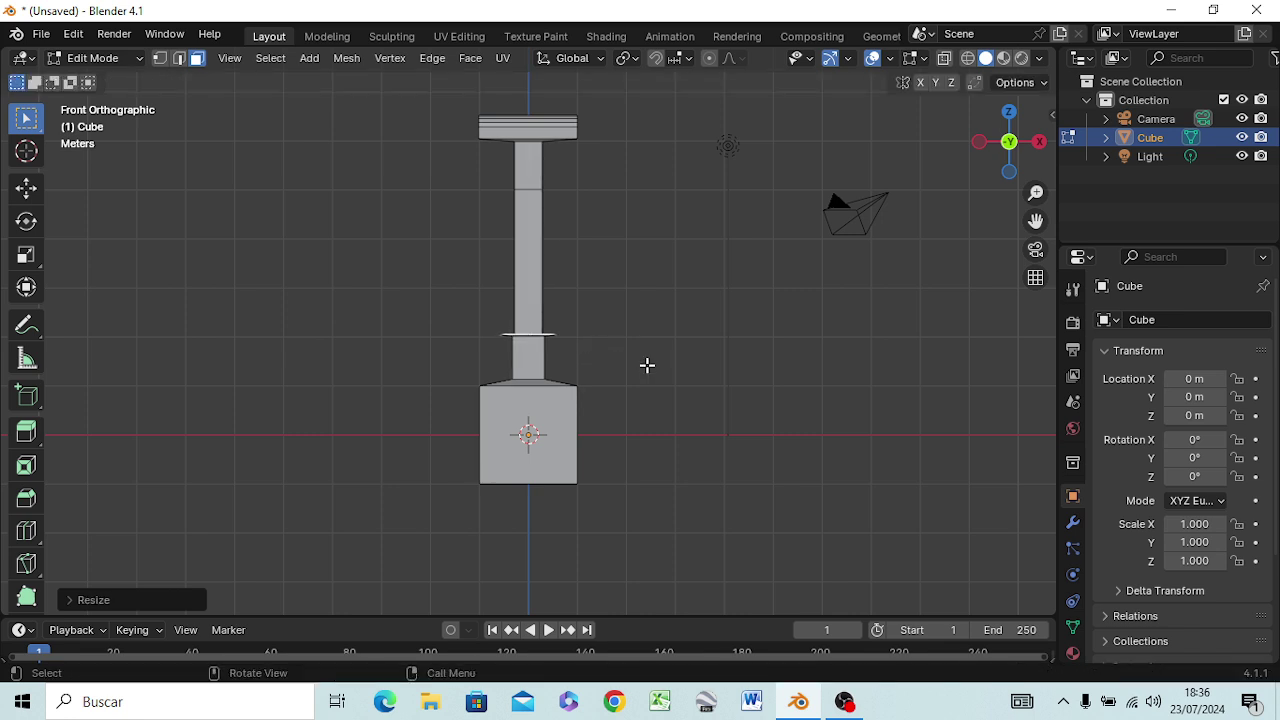
key(e)
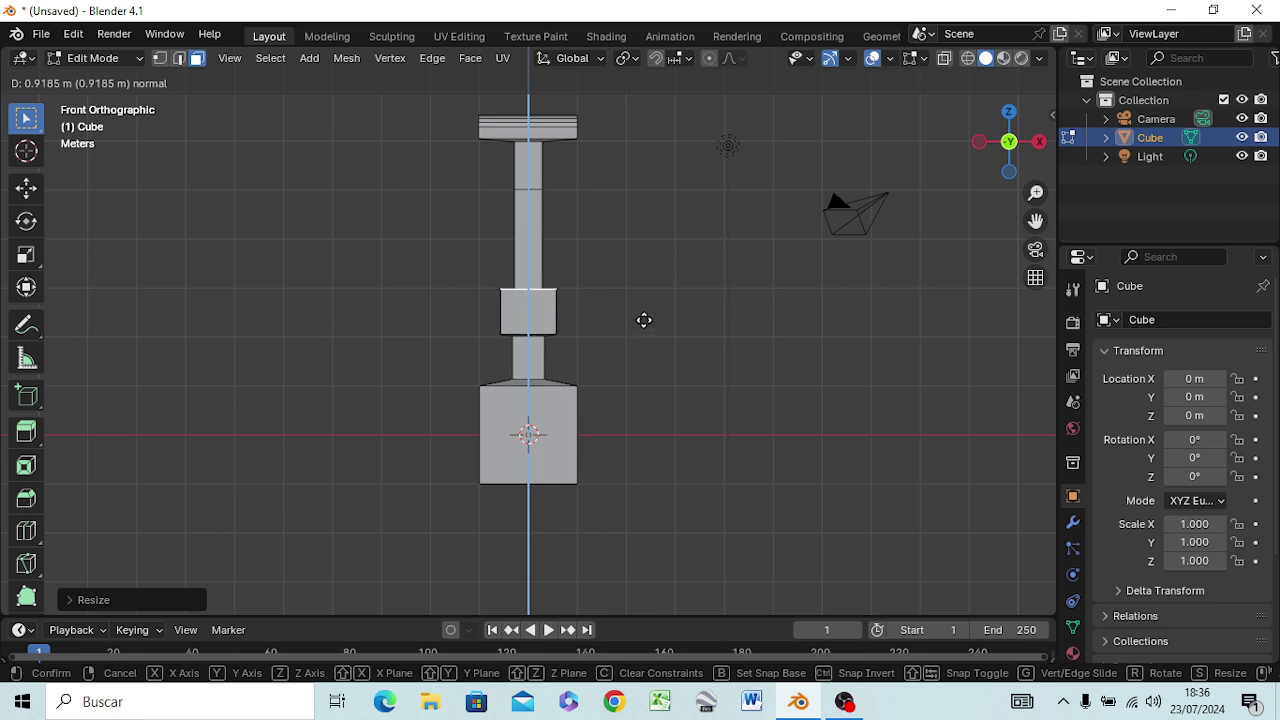
click(644, 320)
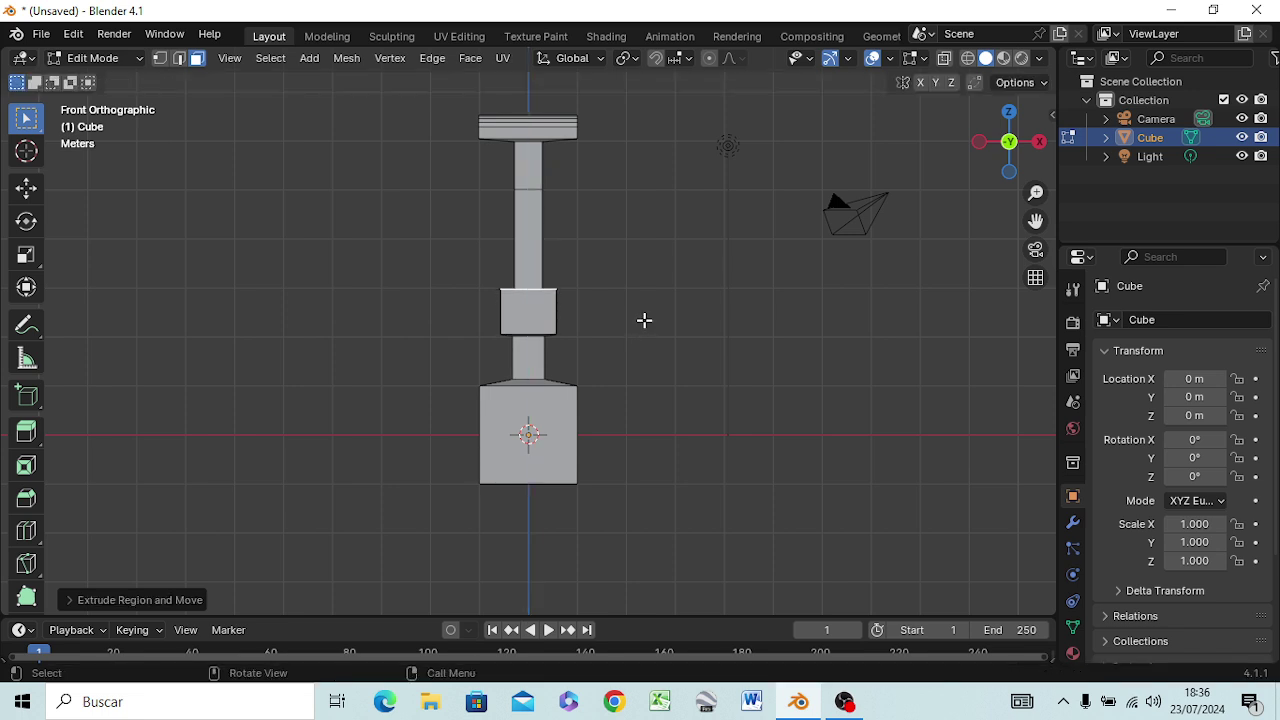
key(s)
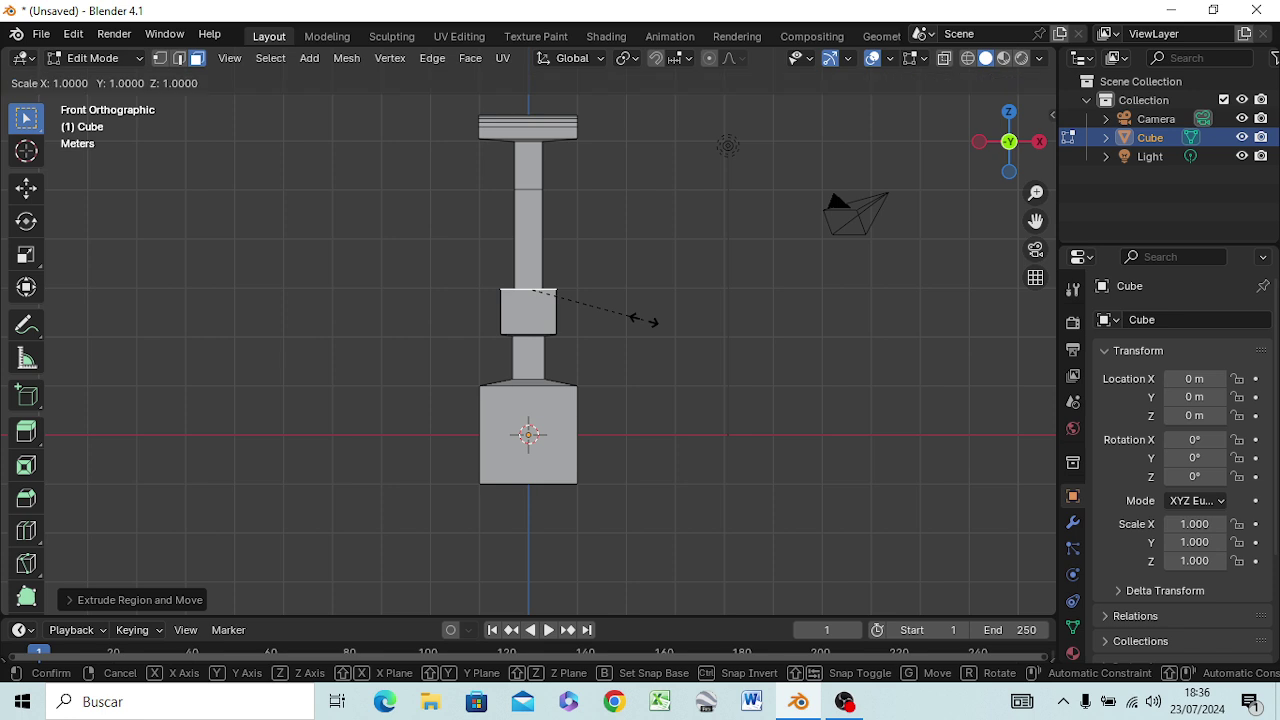
click(611, 314)
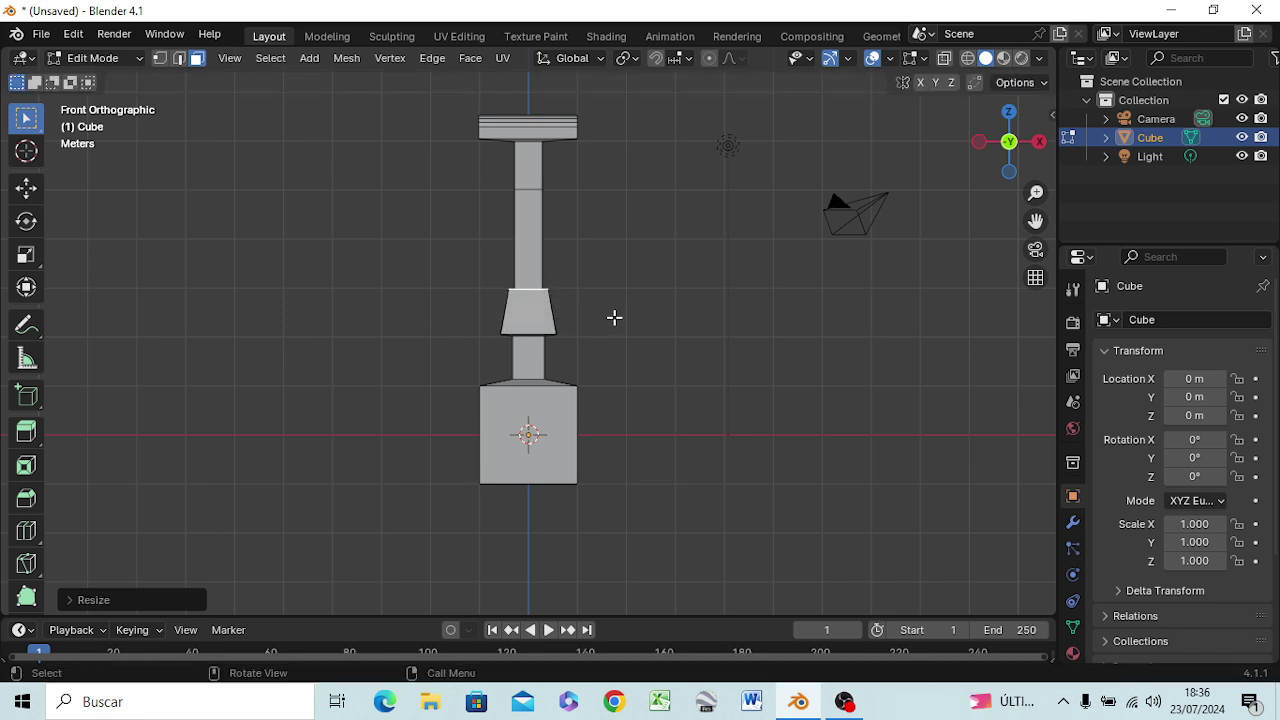
Extrude a short section narrowed to shaft width and raise the shaft further.
key(e)
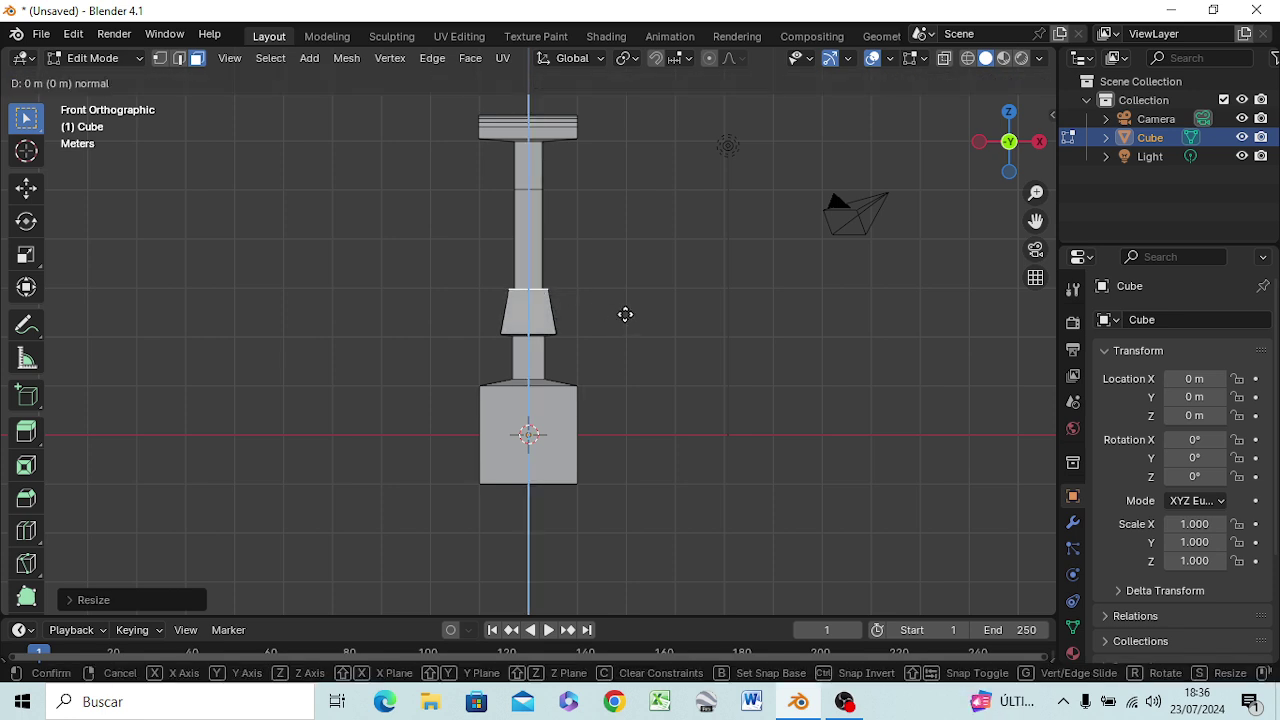
click(625, 313)
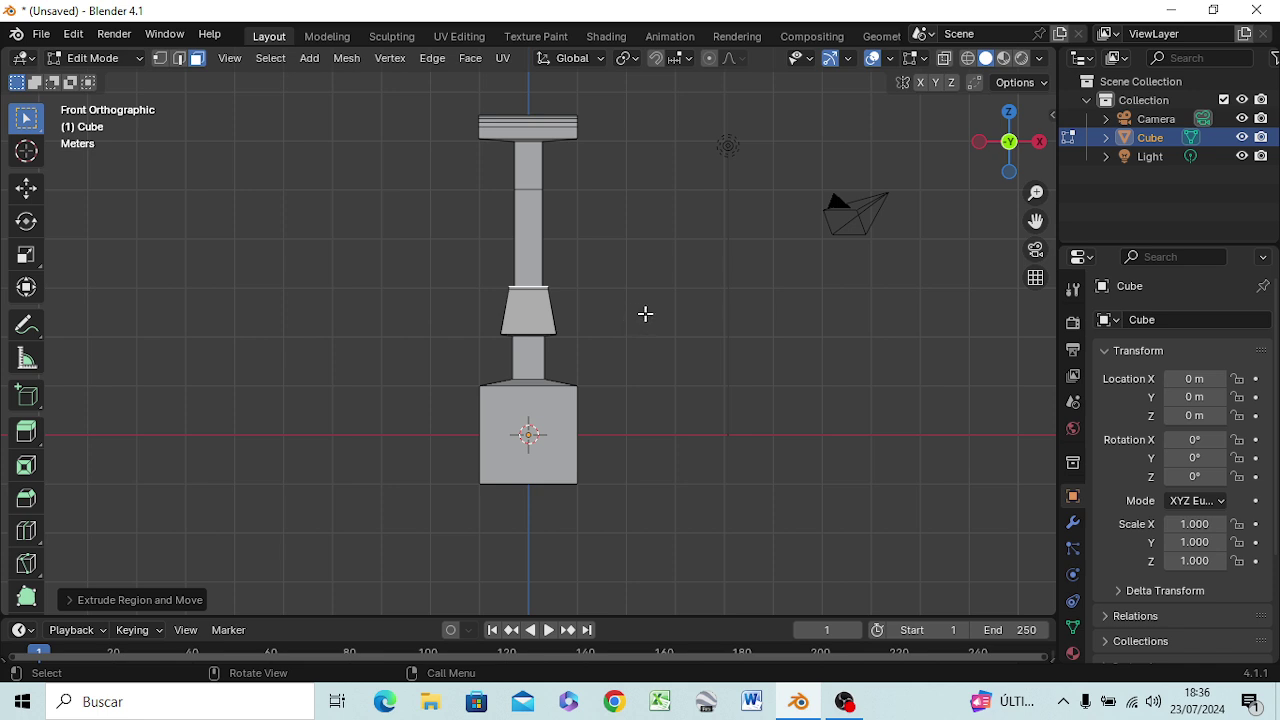
key(s)
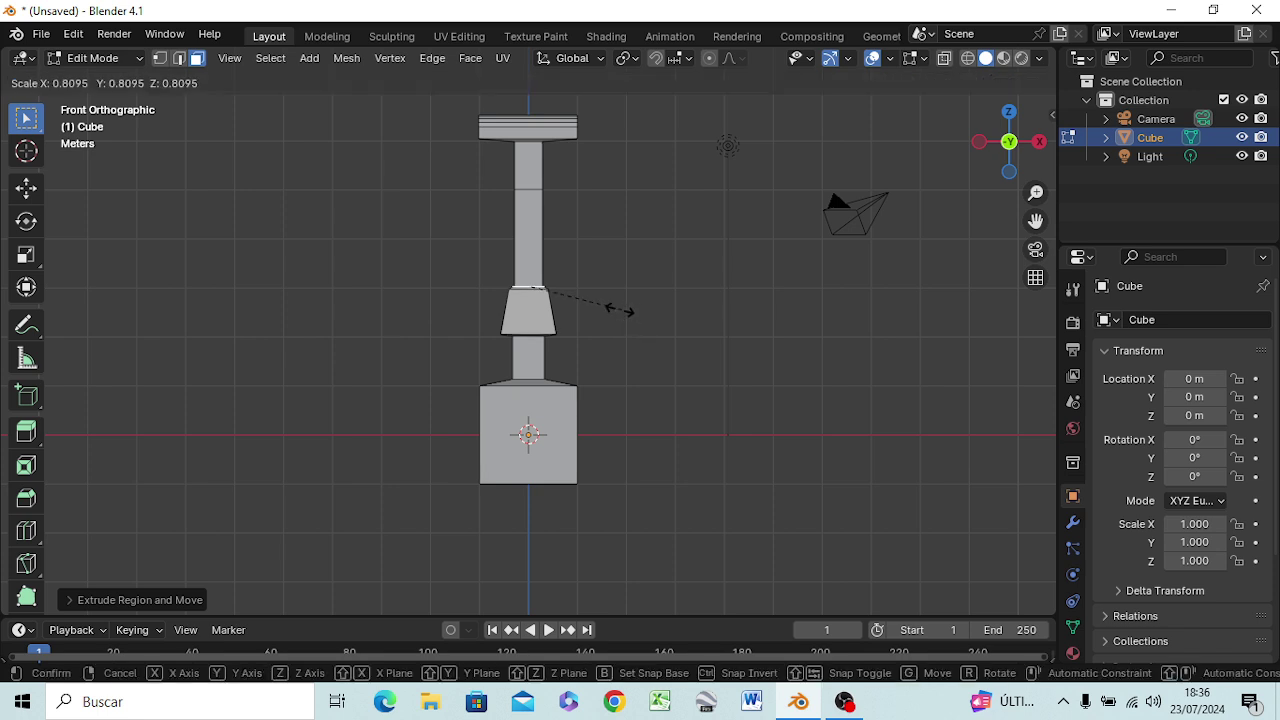
click(613, 309)
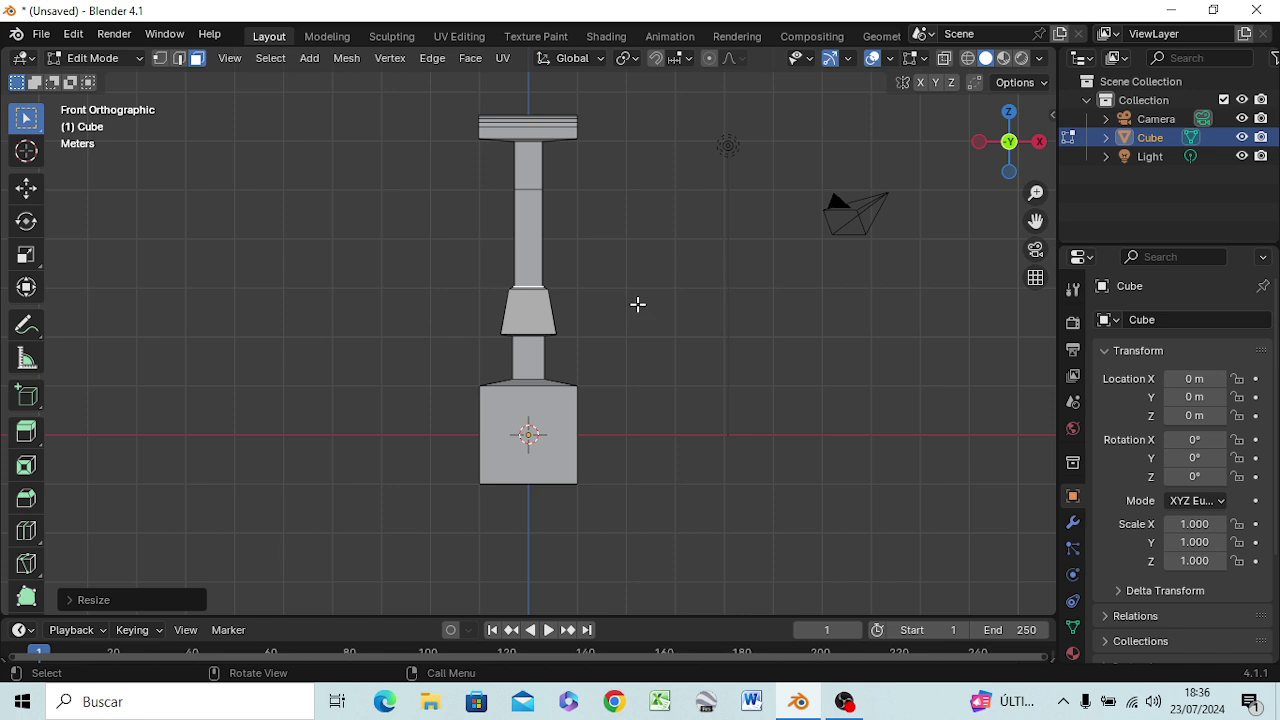
key(e)
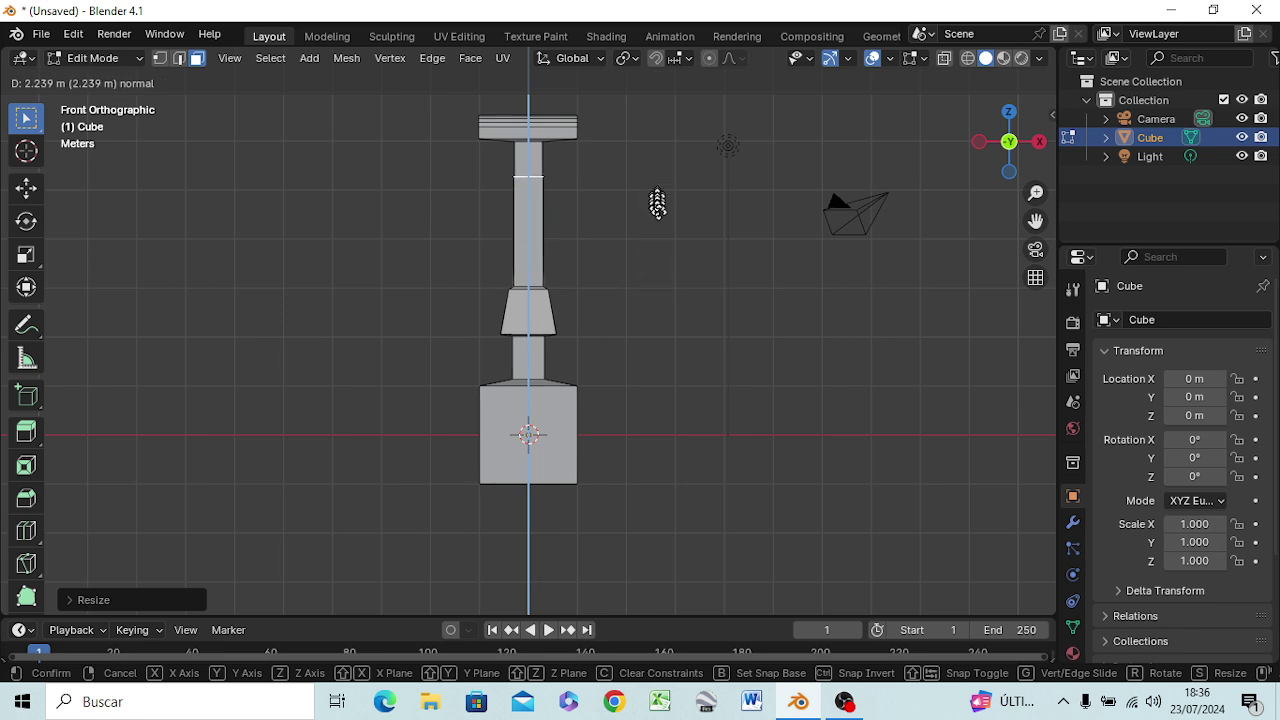
click(681, 274)
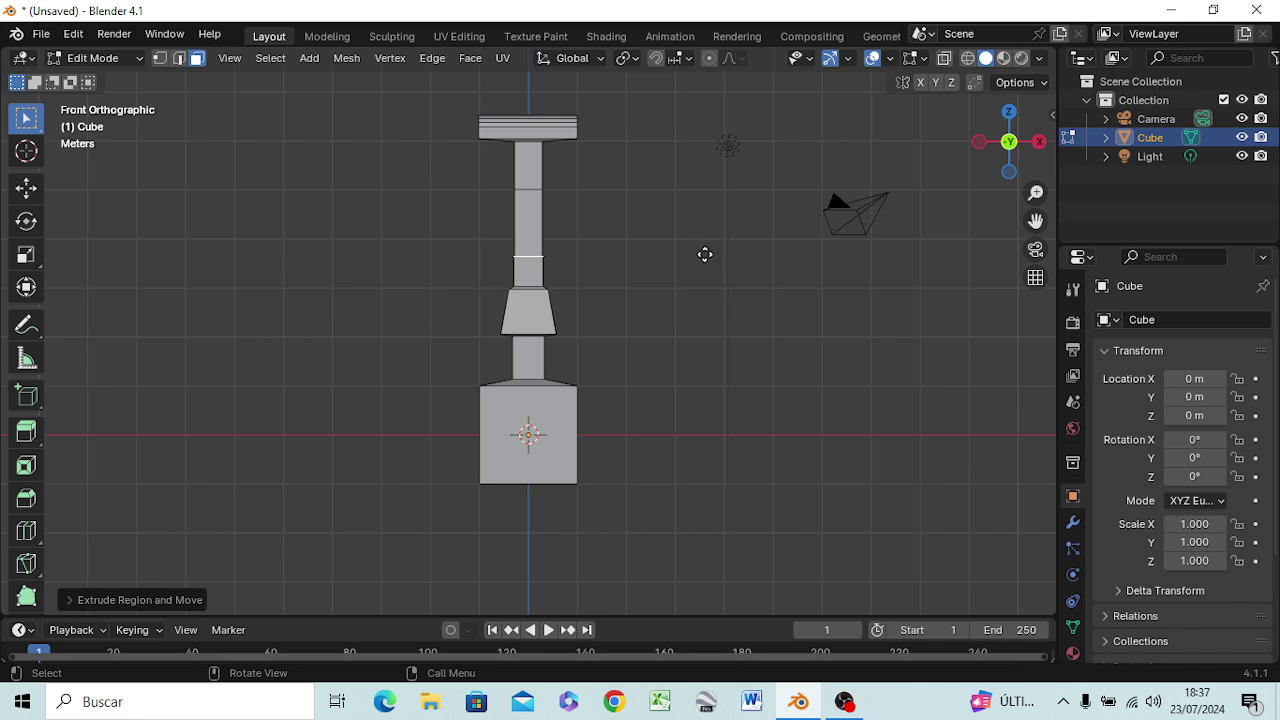
Extrude a thin ring widened into a flange and build taller ring sections above it.
key(e)
click(705, 250)
key(s)
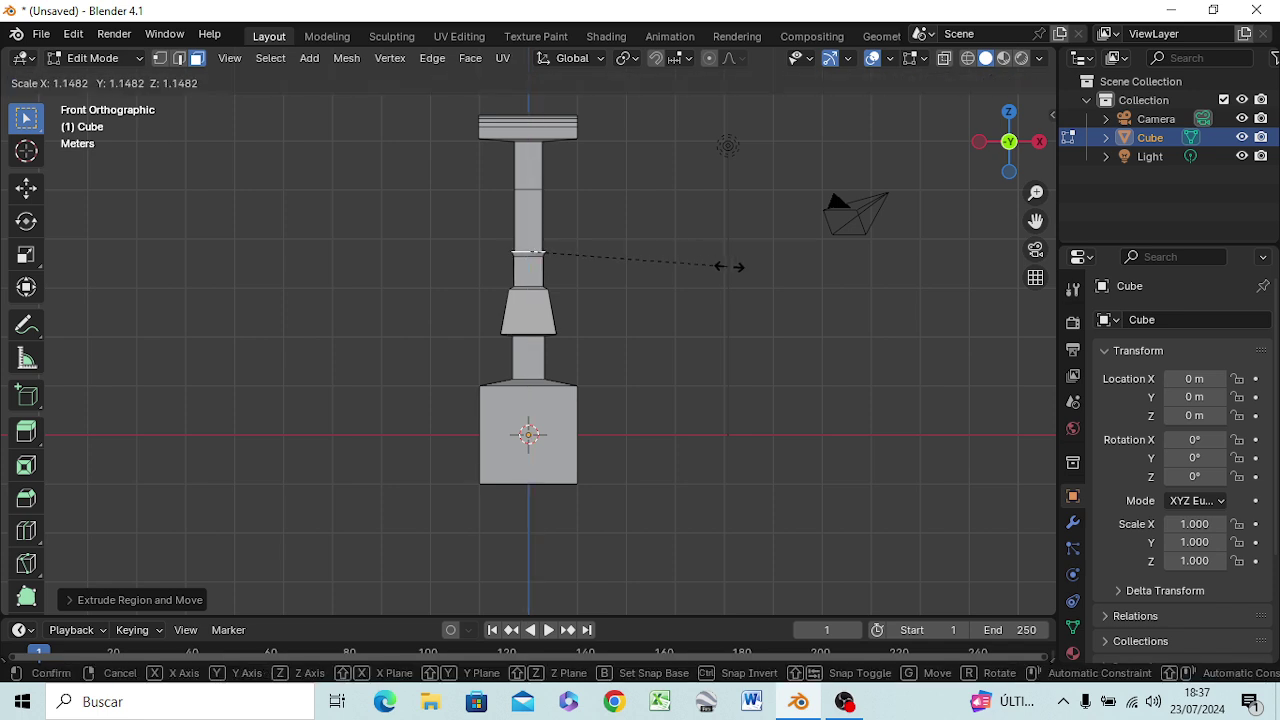
click(795, 292)
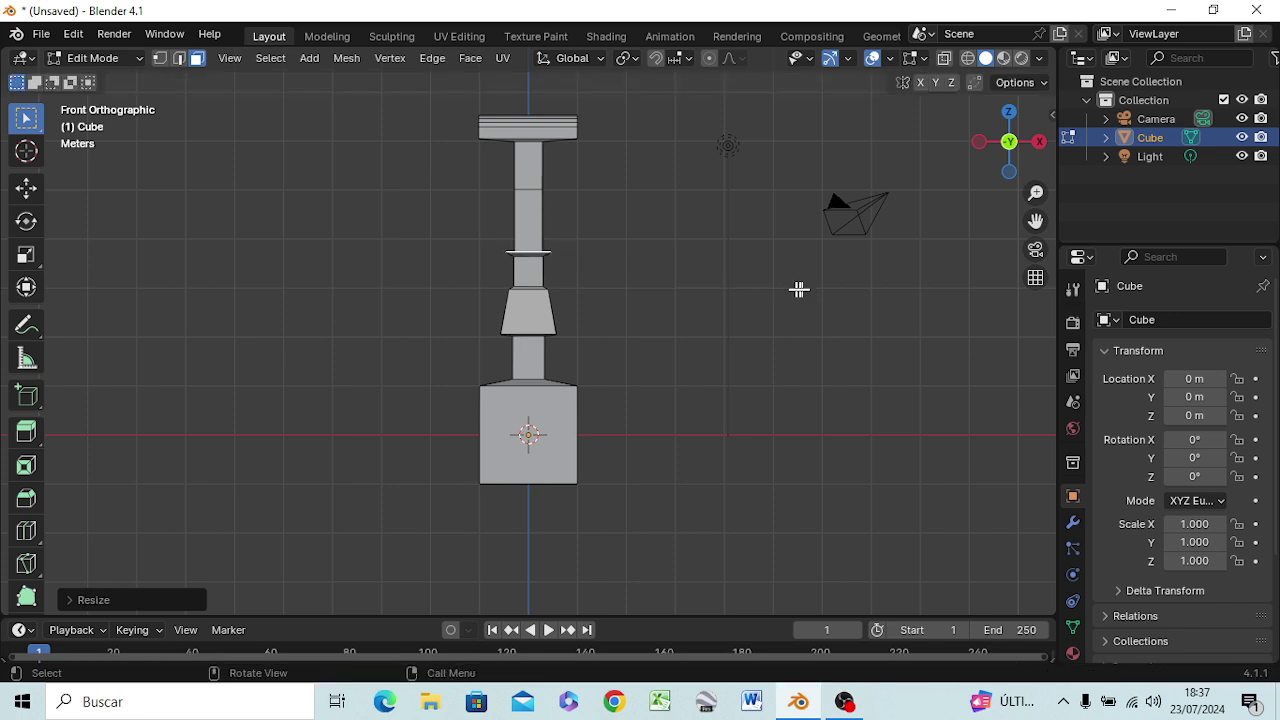
key(e)
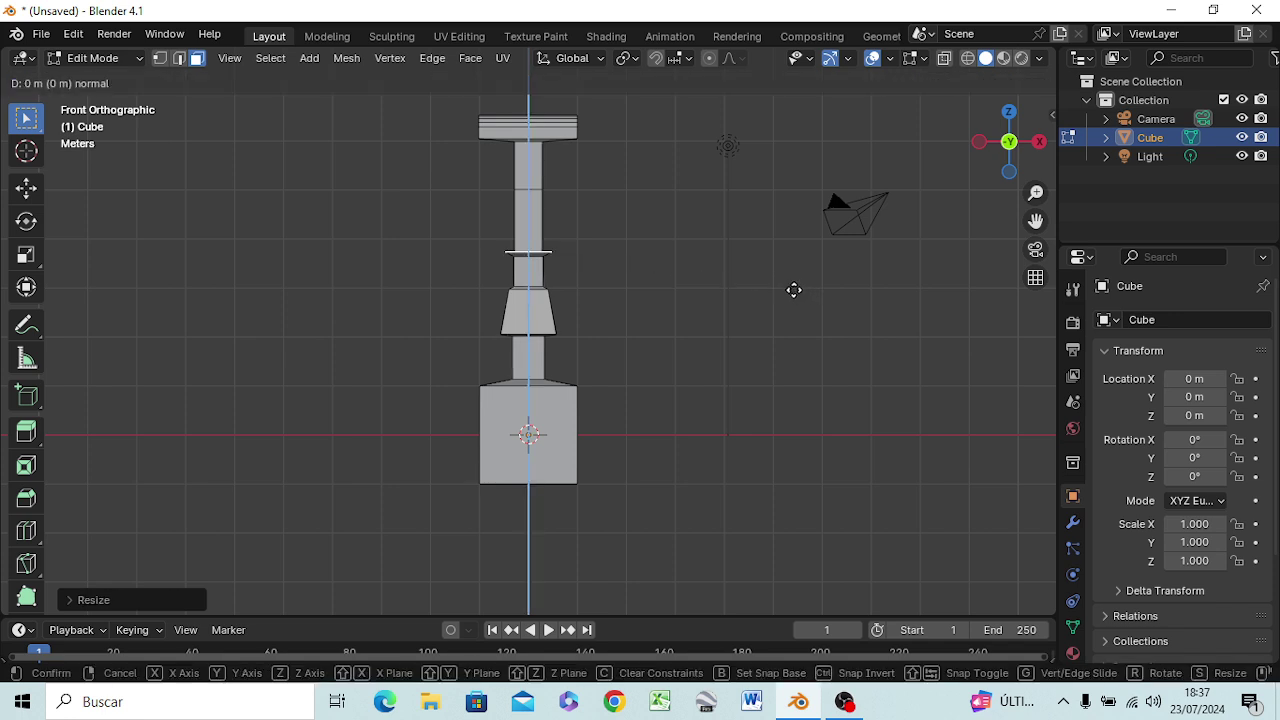
click(790, 287)
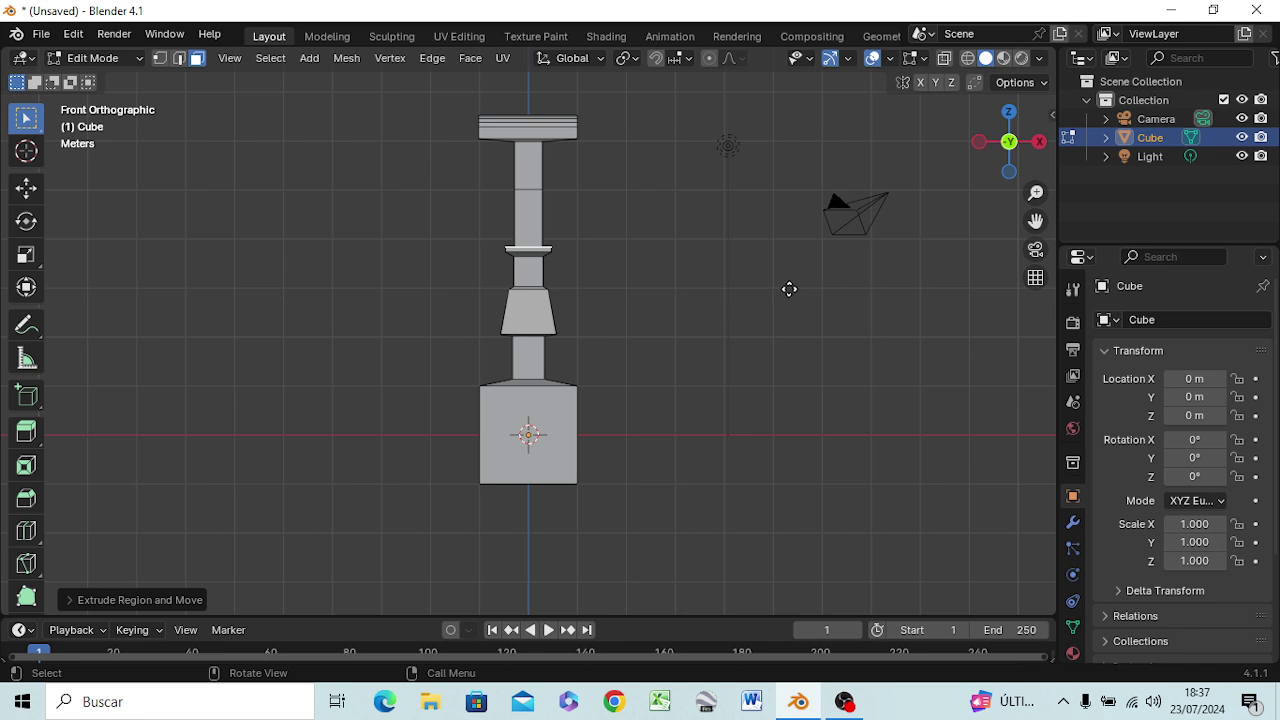
key(e)
click(781, 286)
key(s)
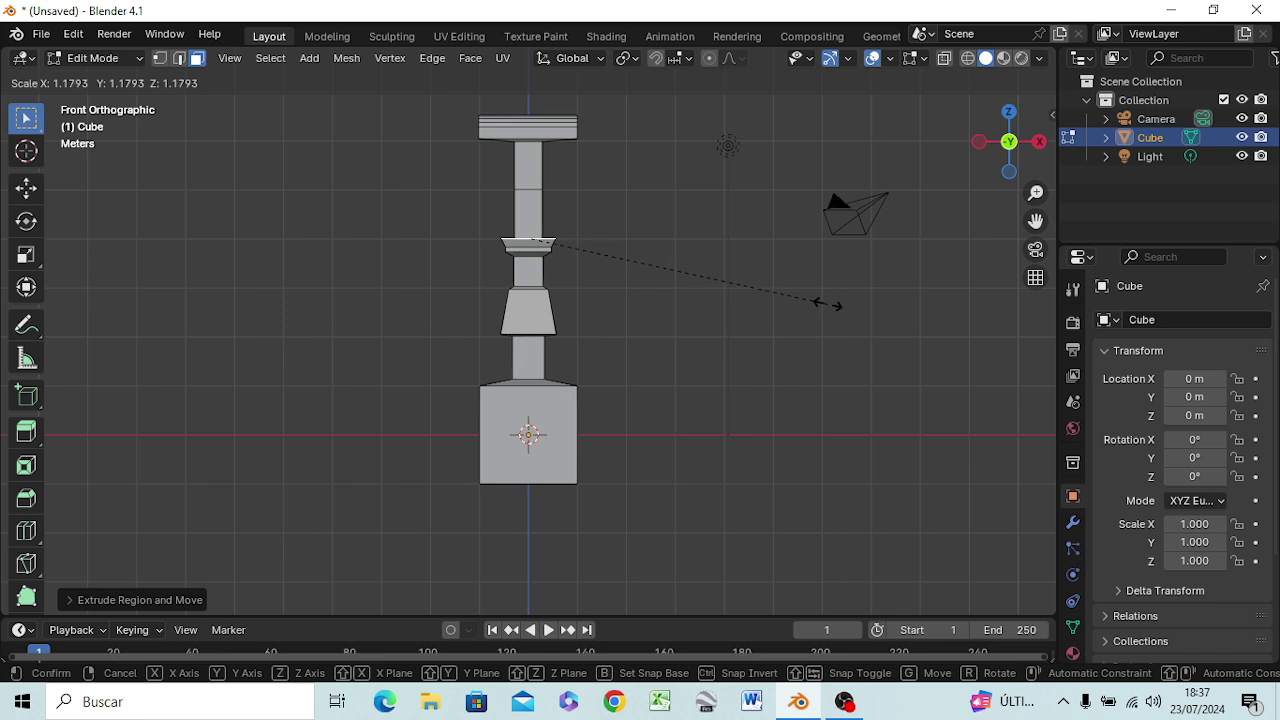
click(828, 304)
Stack further ring sections, shrinking them progressively to form the neck toward the top.
key(e)
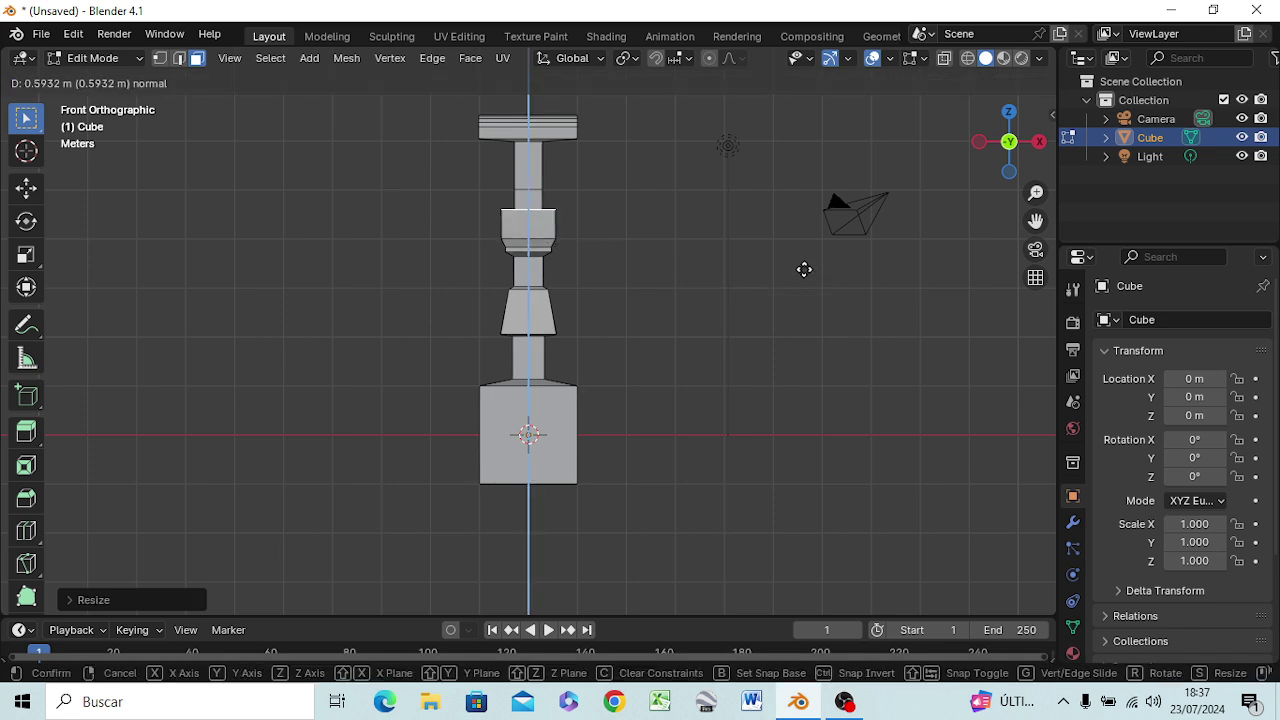
click(804, 269)
key(e)
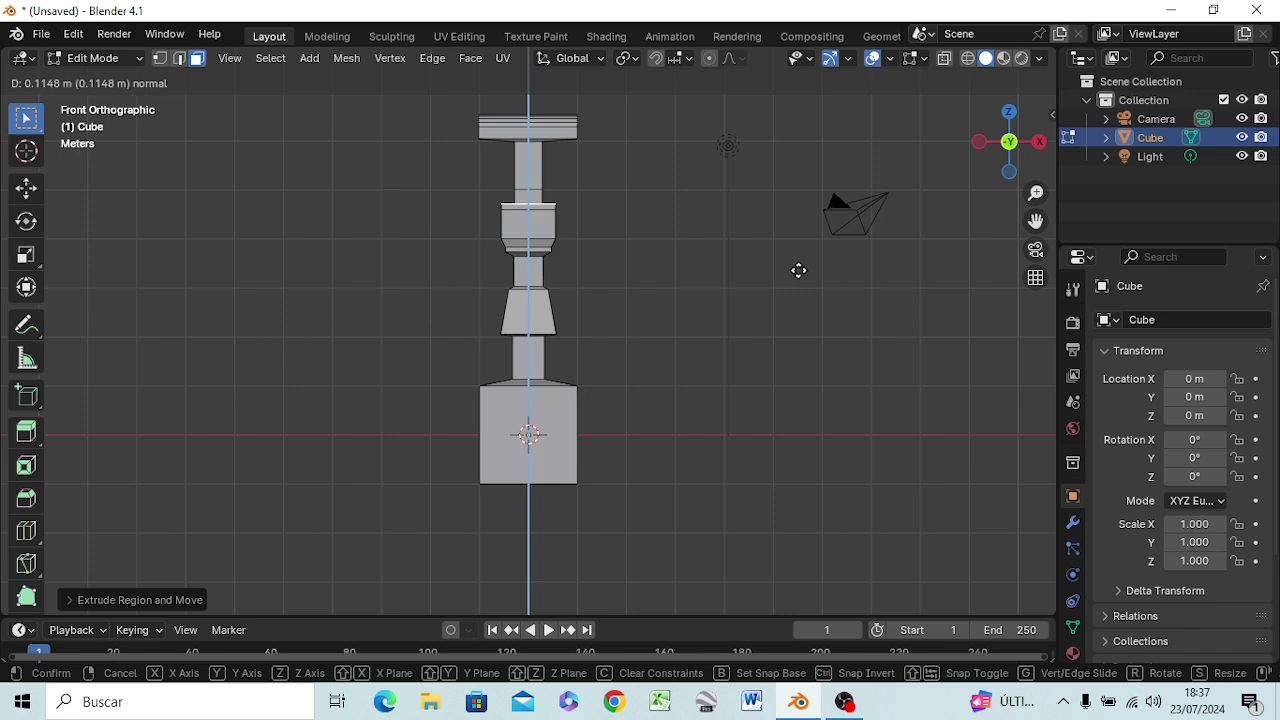
click(797, 273)
key(s)
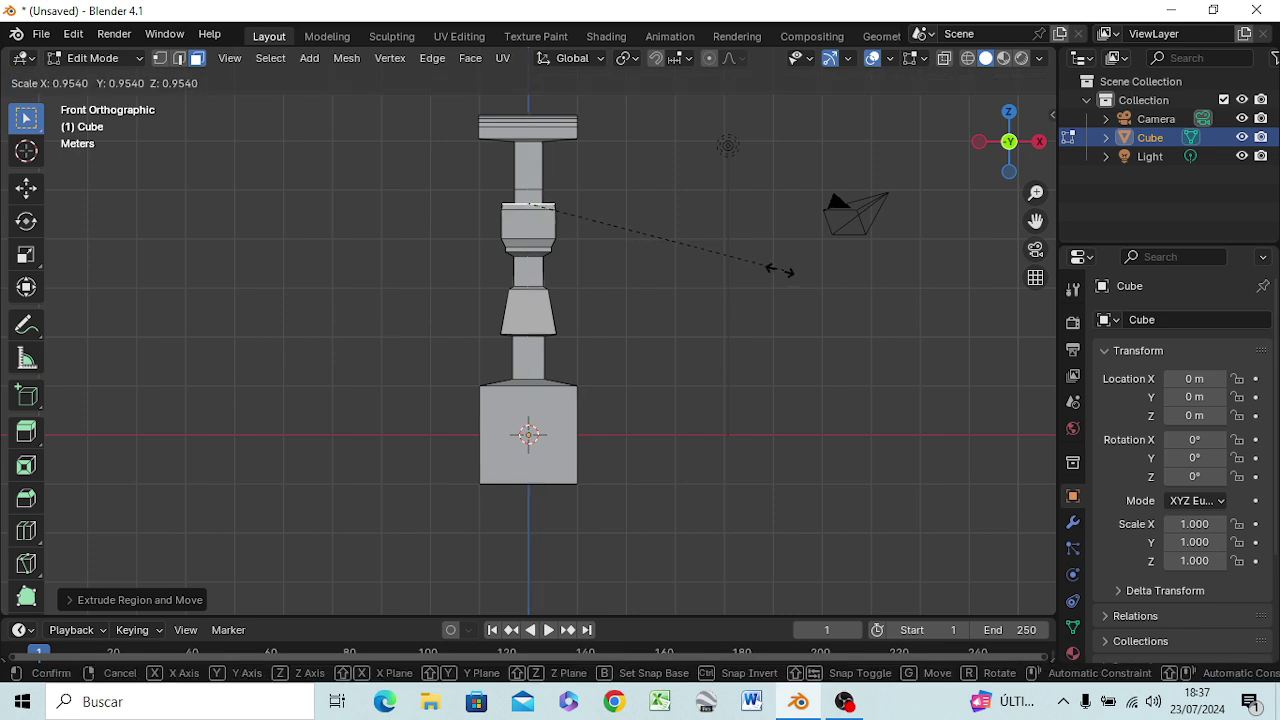
click(765, 268)
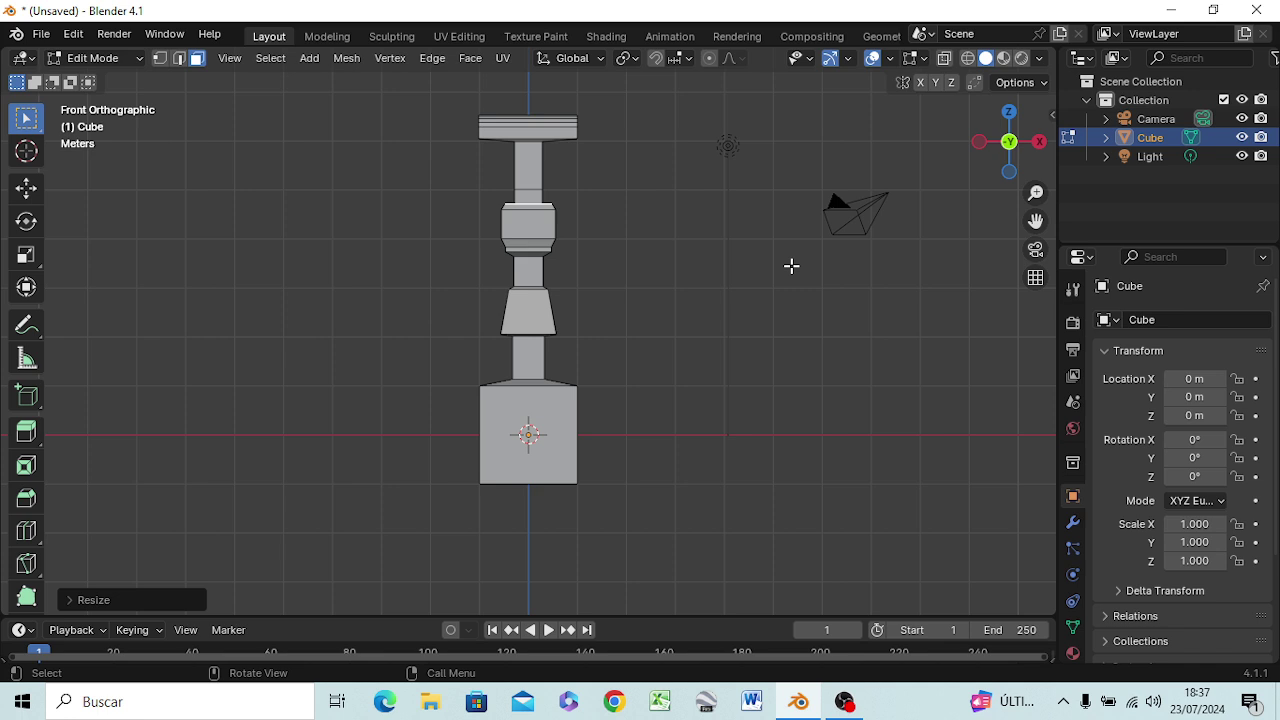
key(e)
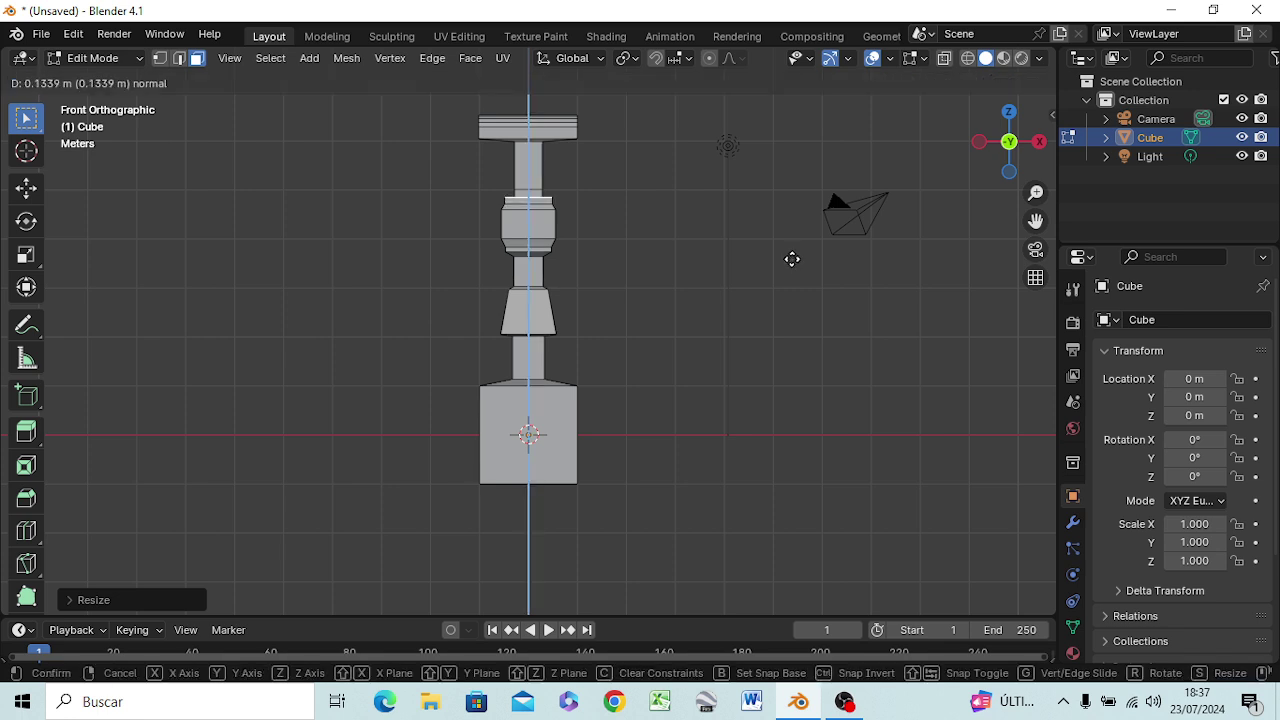
click(792, 259)
key(s)
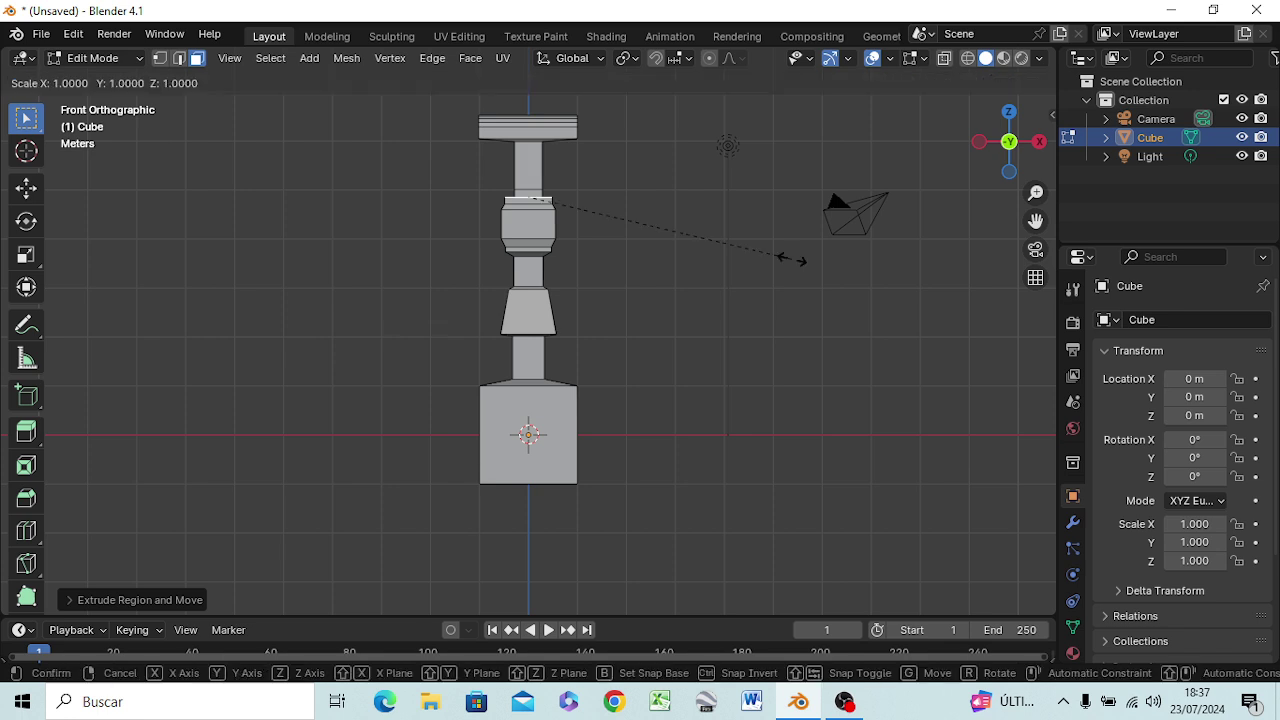
click(717, 247)
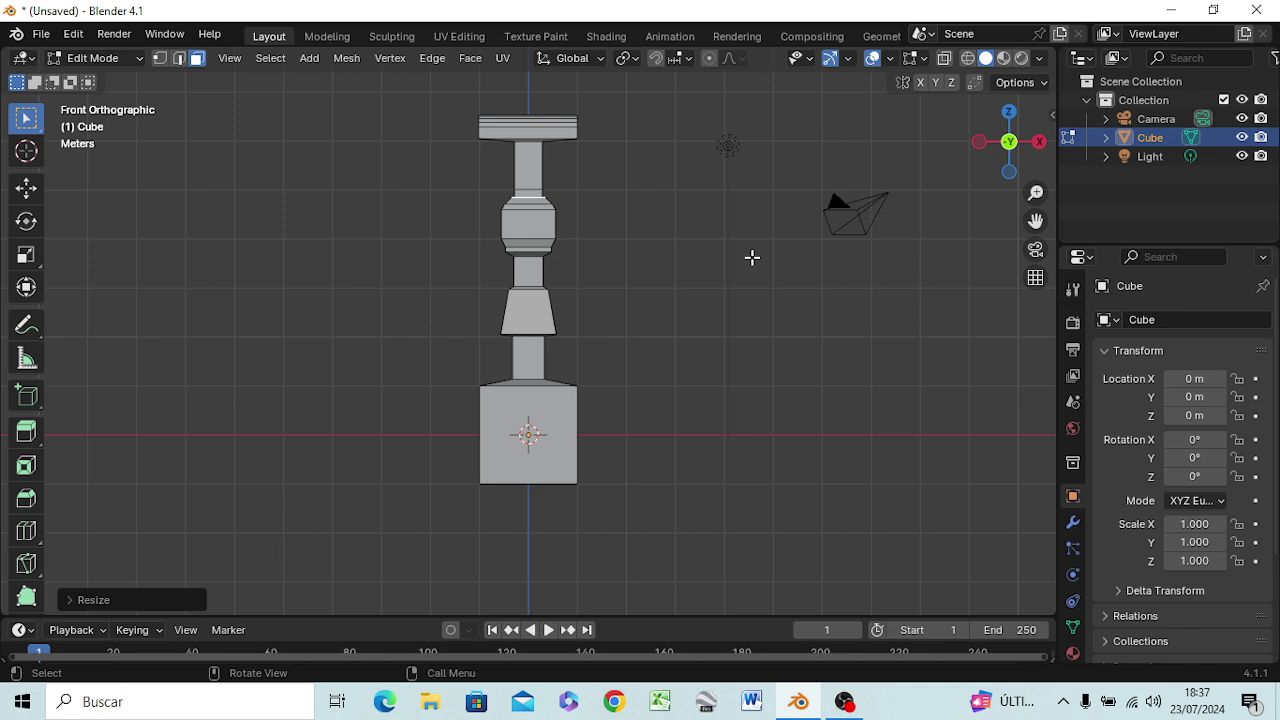
key(e)
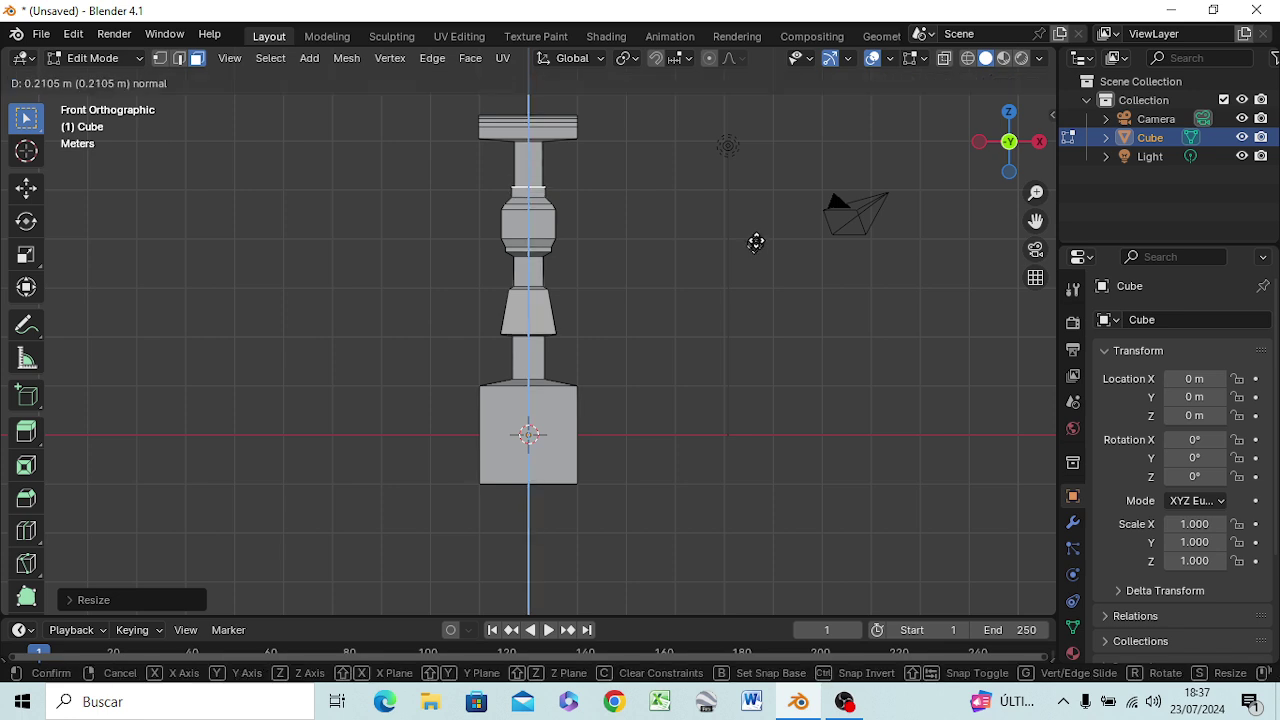
click(757, 240)
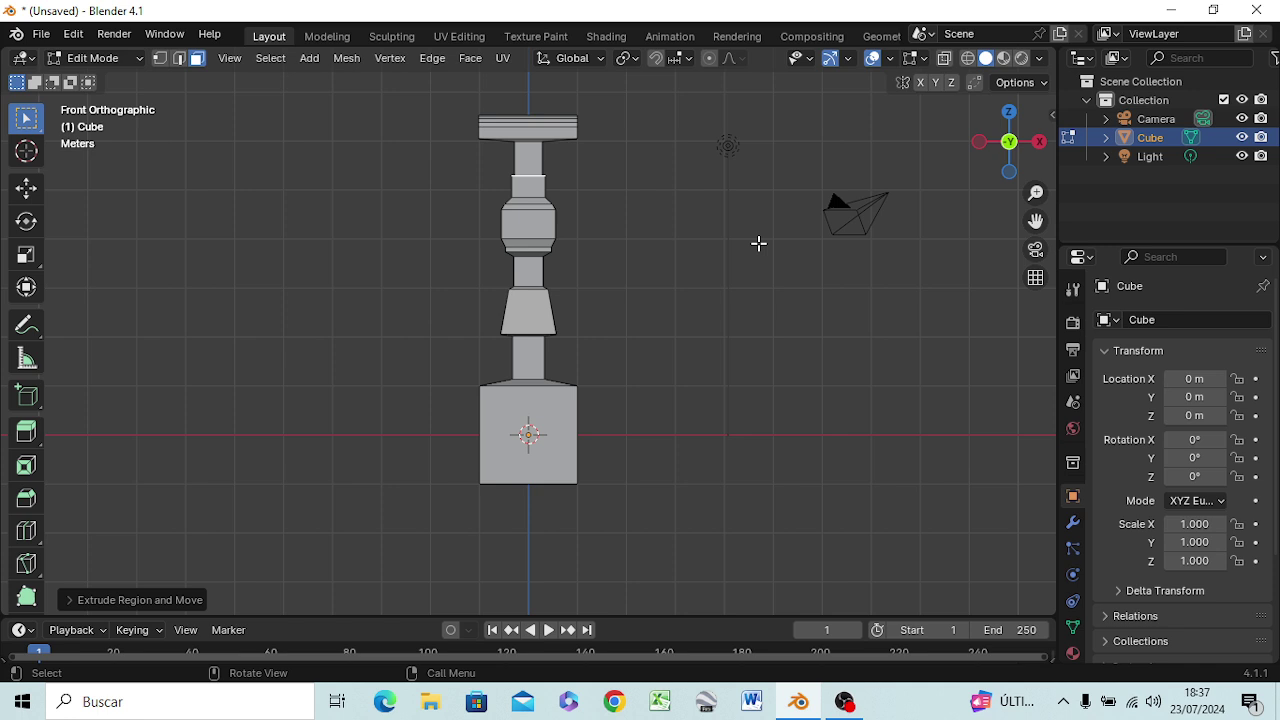
Extrude a short ring, widen it outward, and extrude two more sections from it.
key(e)
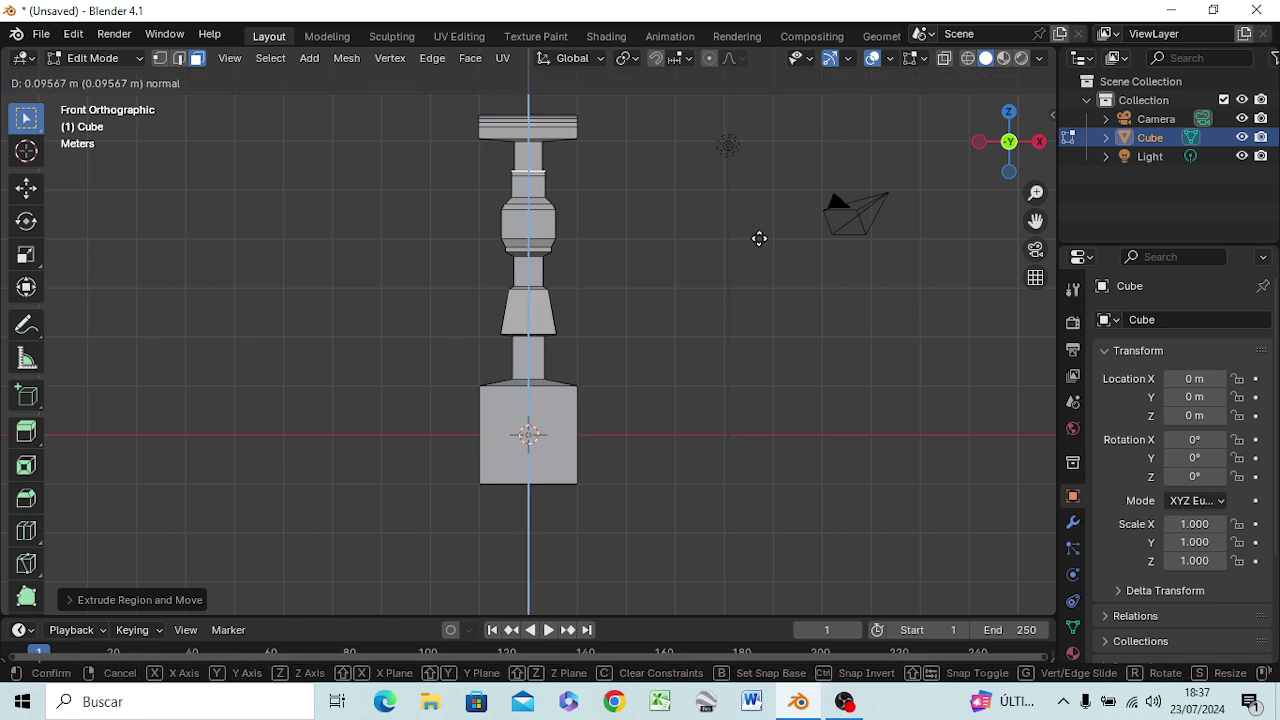
click(758, 240)
key(s)
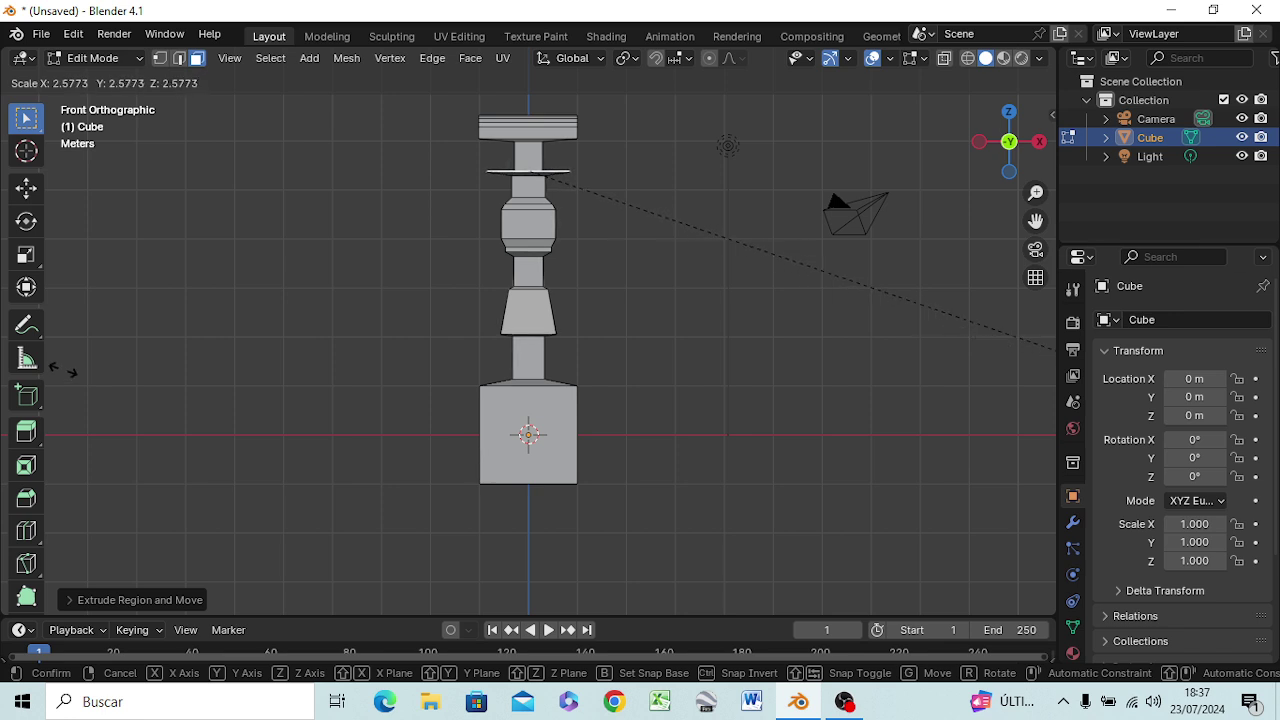
click(148, 414)
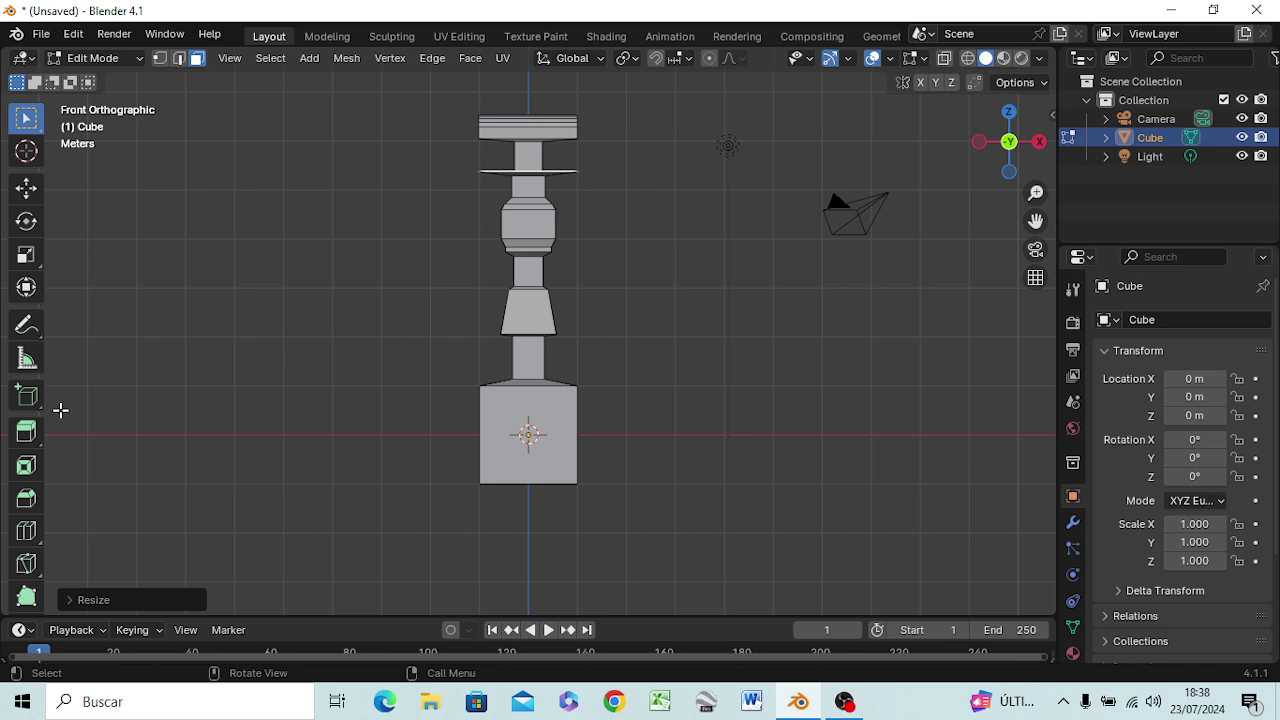
key(e)
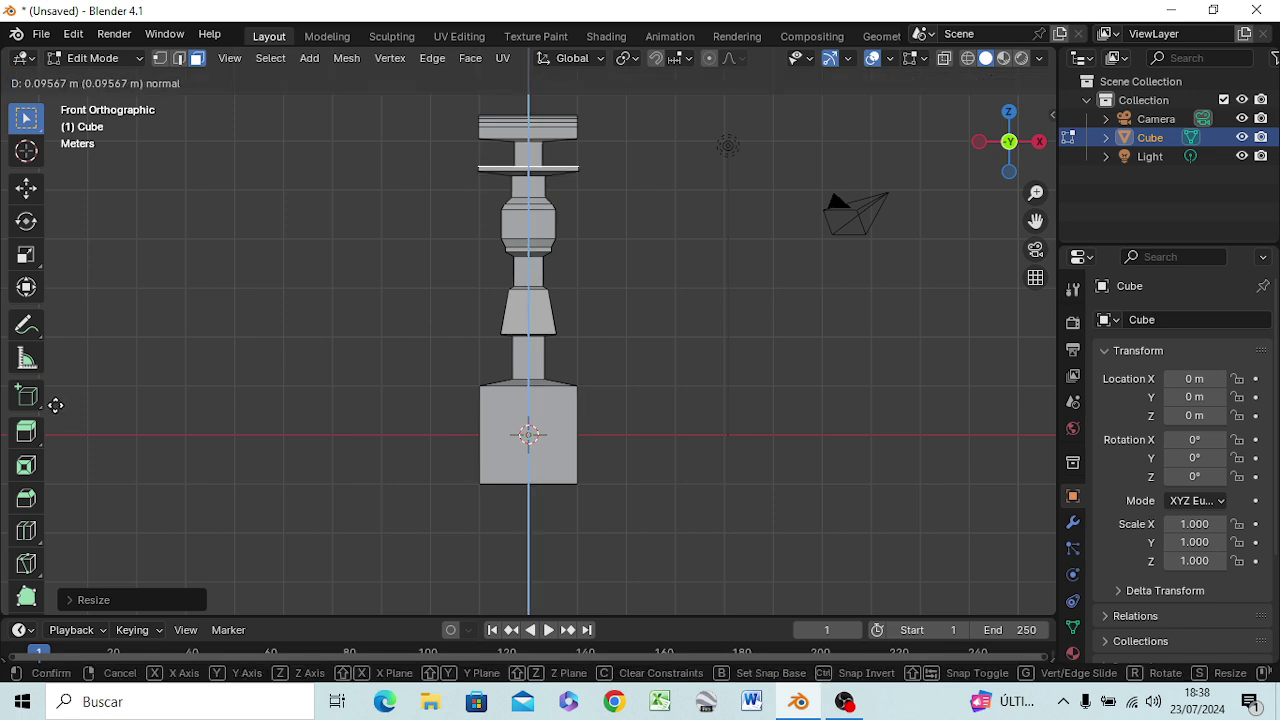
click(56, 405)
key(e)
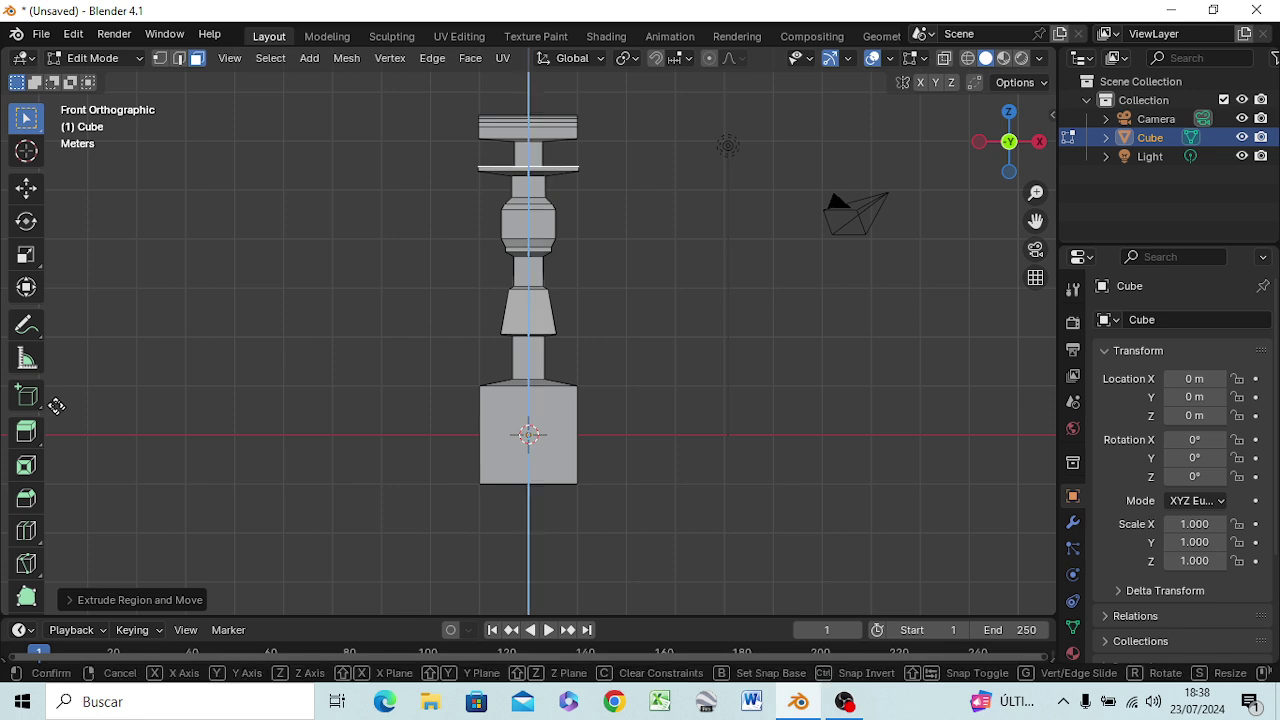
click(49, 390)
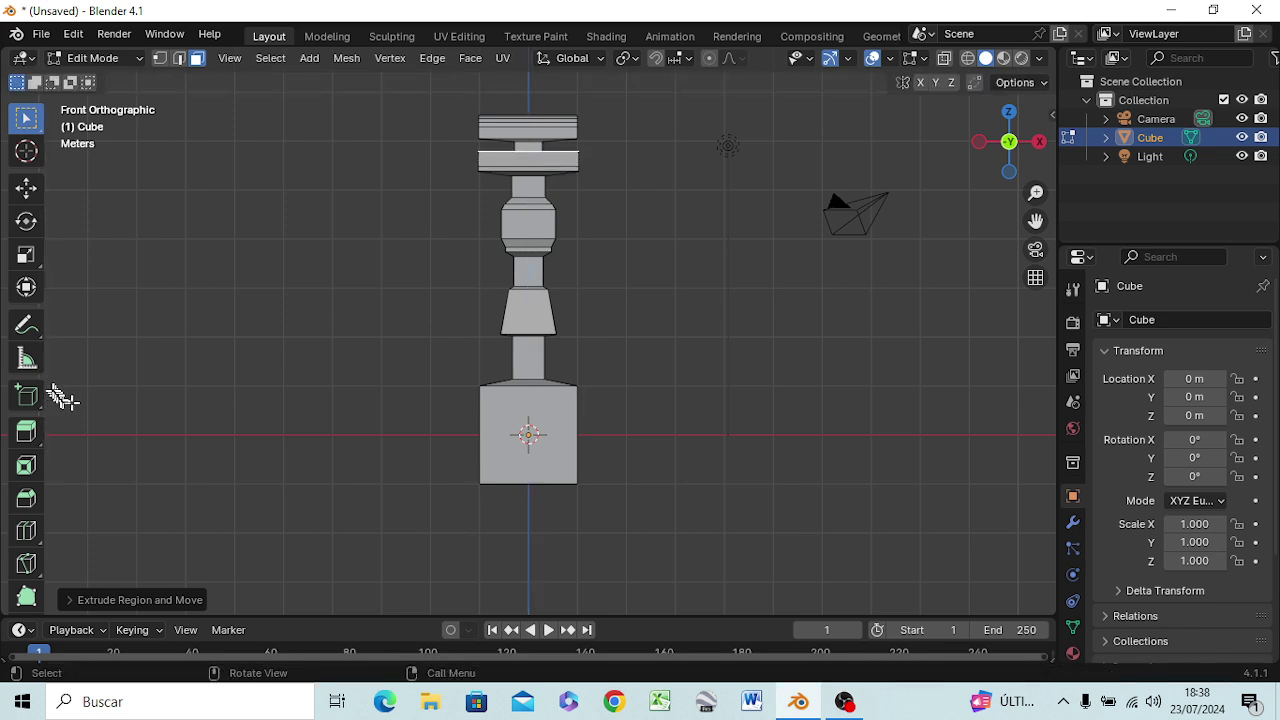
Undo an extra widening and extrude the top ring 0.4592 m up into a thick block under the cap.
key(s)
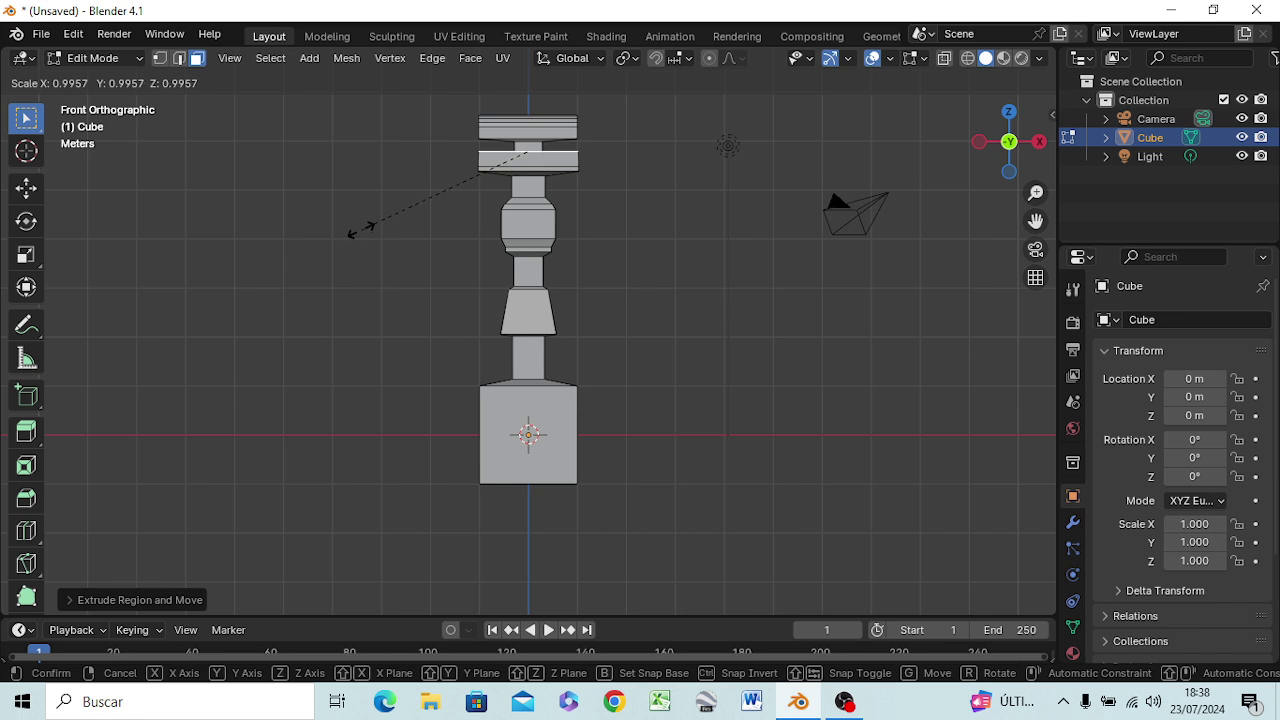
click(309, 249)
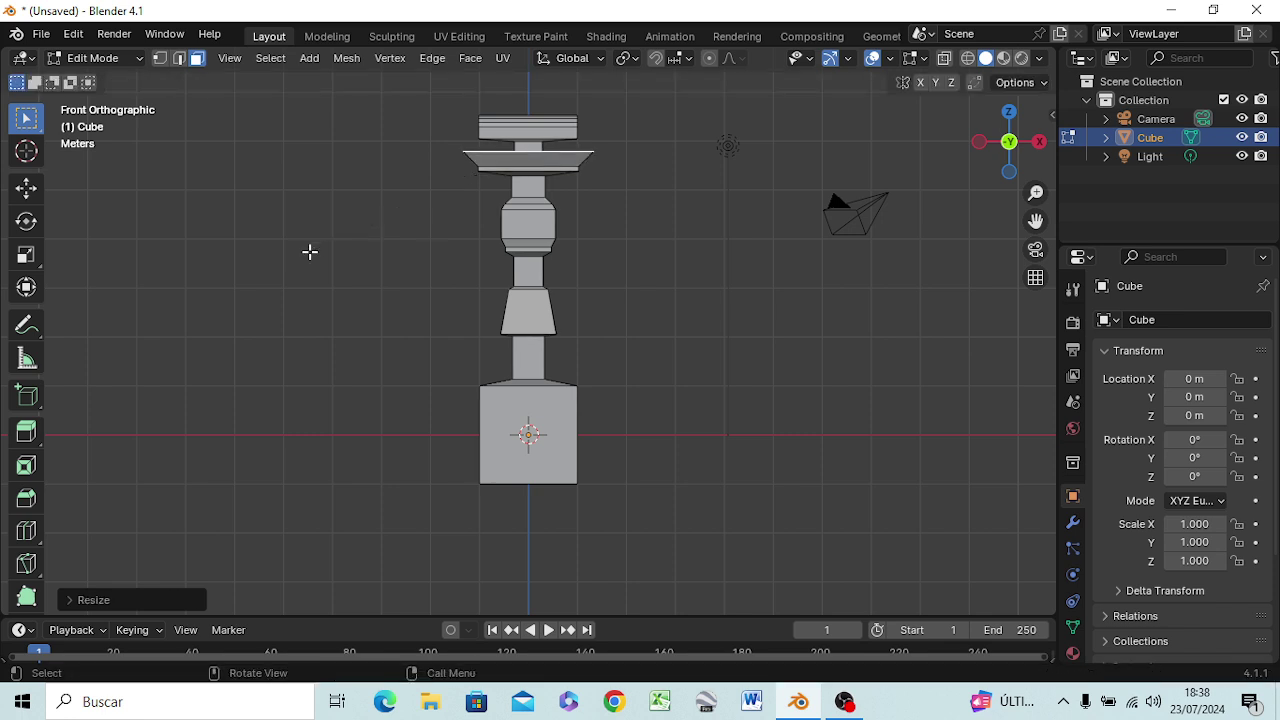
key(ctrl+z)
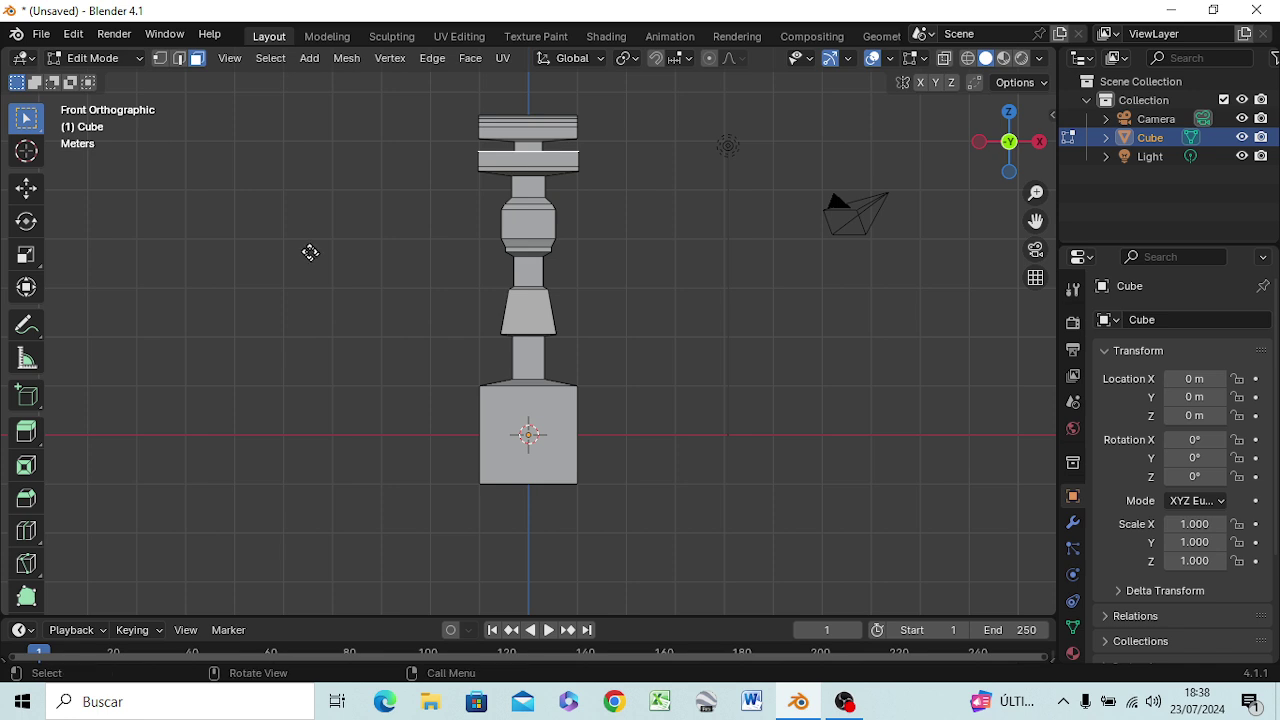
key(e)
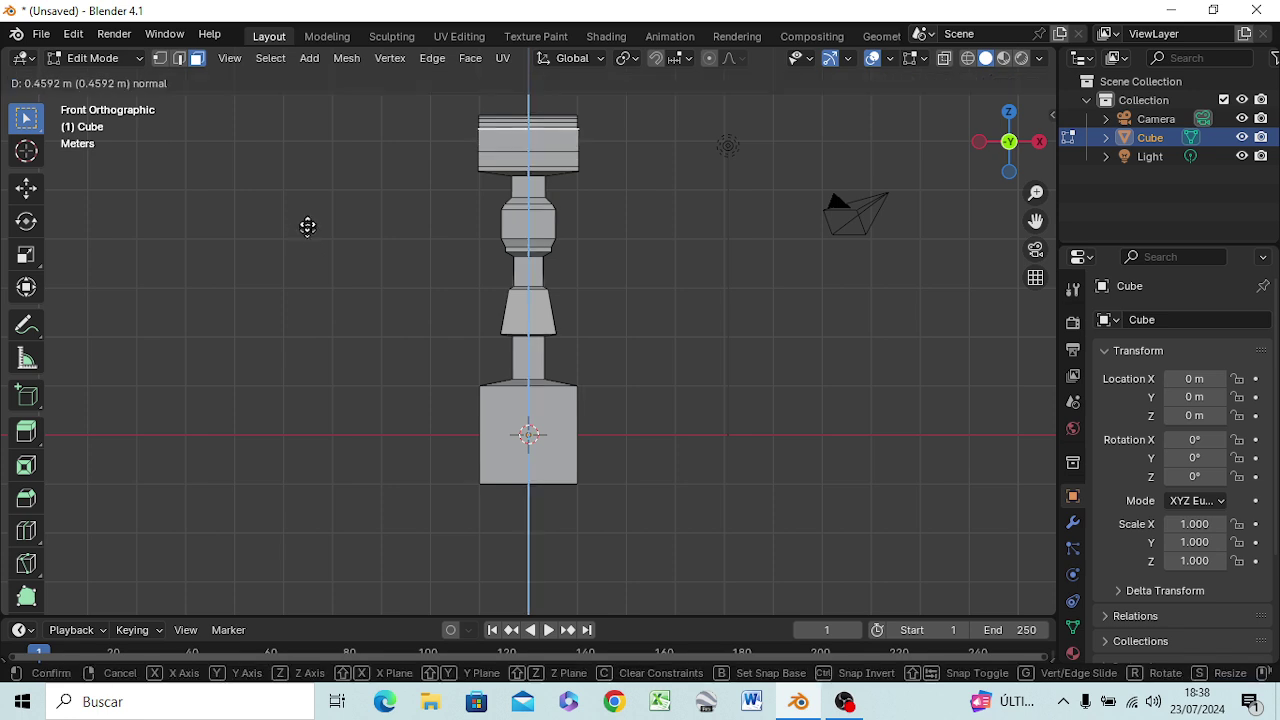
click(308, 212)
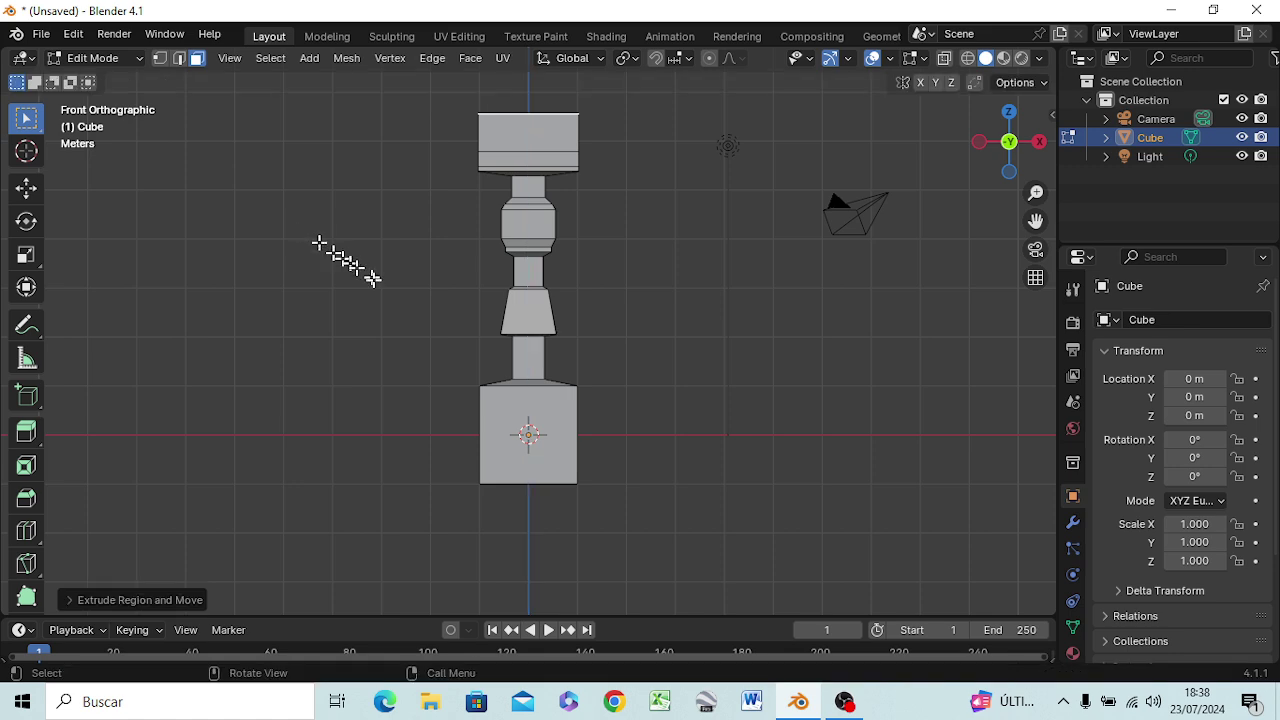
click(566, 352)
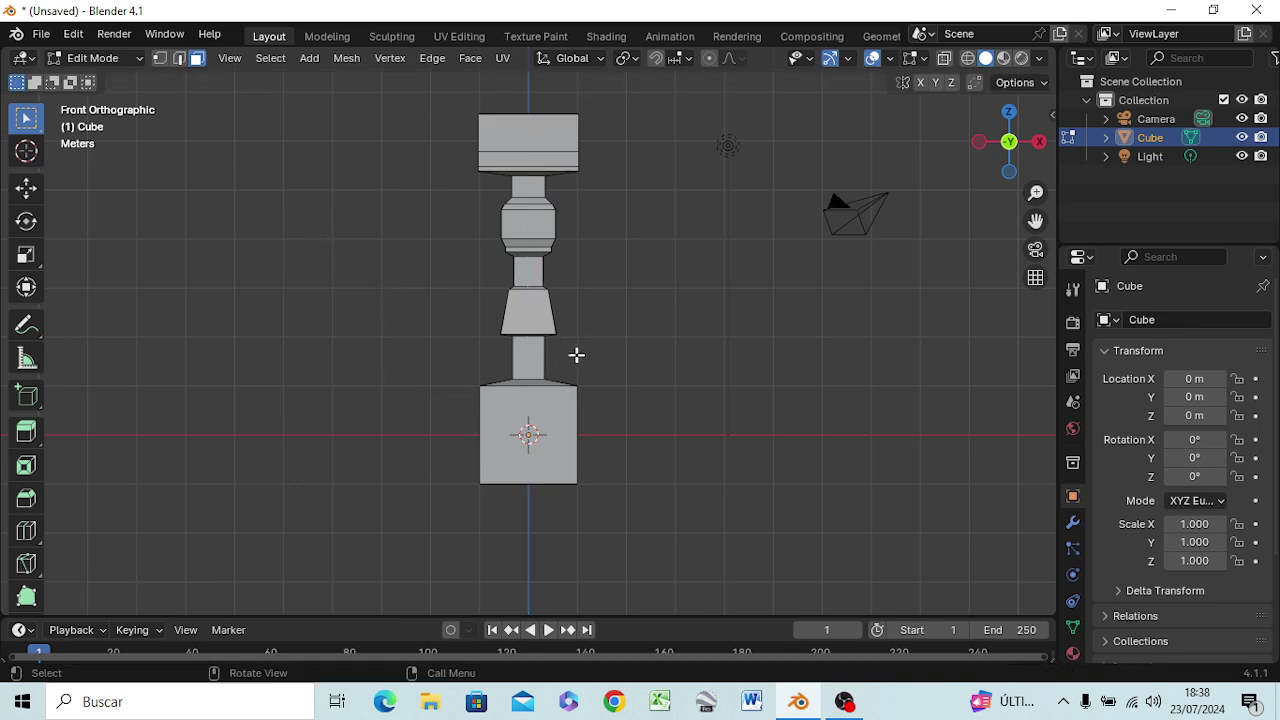
Scale the top block's lower edge loop to 0.7134, then select its top front and back edges.
middle_drag(576, 354, 586, 391)
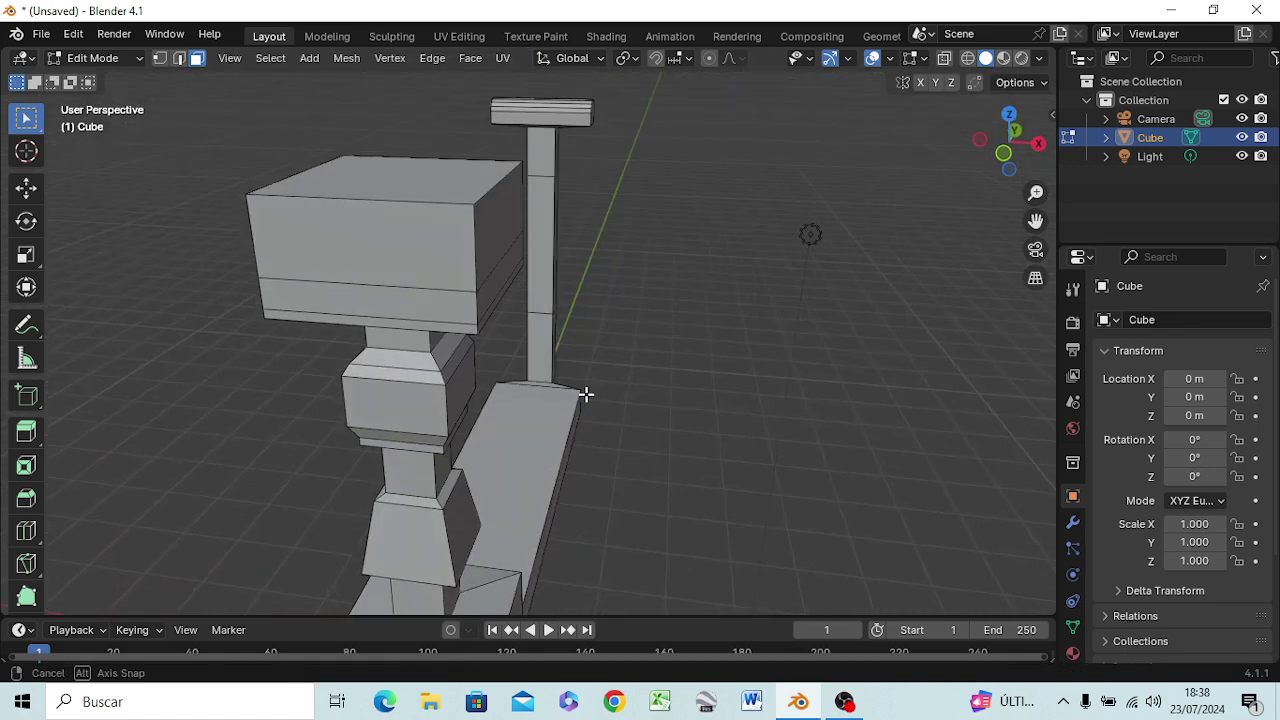
double_click(440, 288)
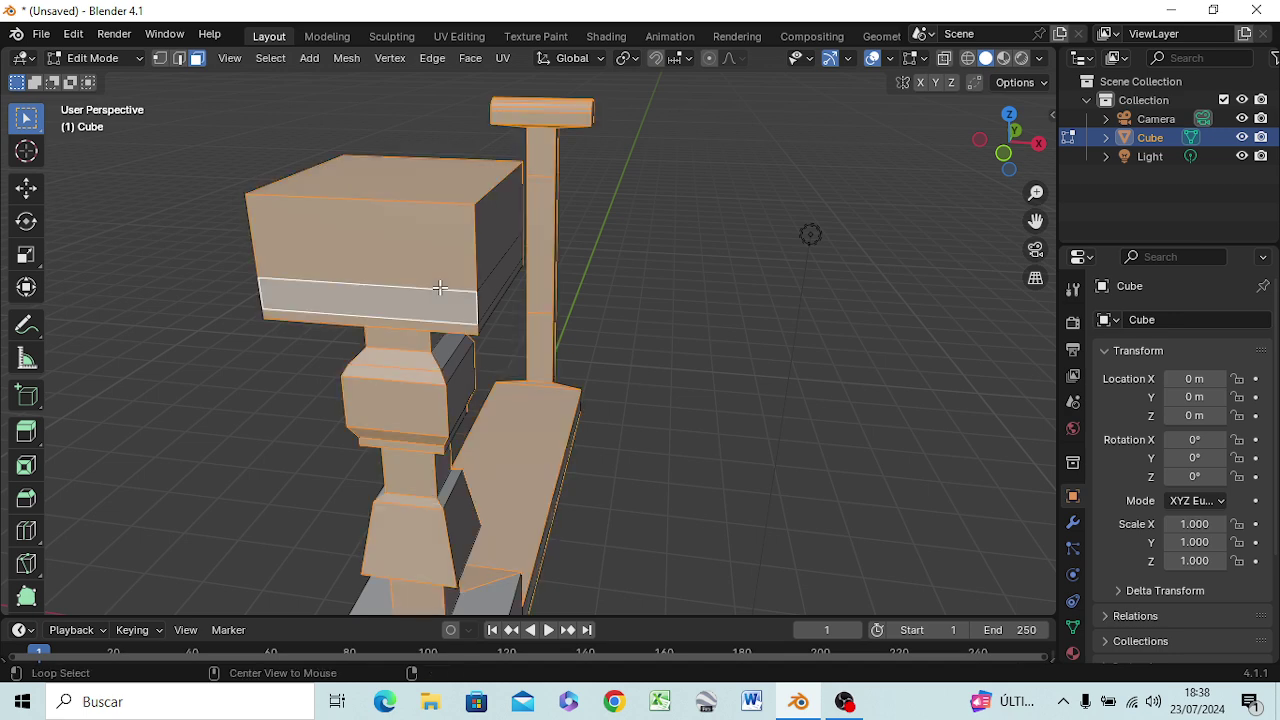
click(650, 280)
alt+click(462, 295)
click(175, 59)
click(654, 331)
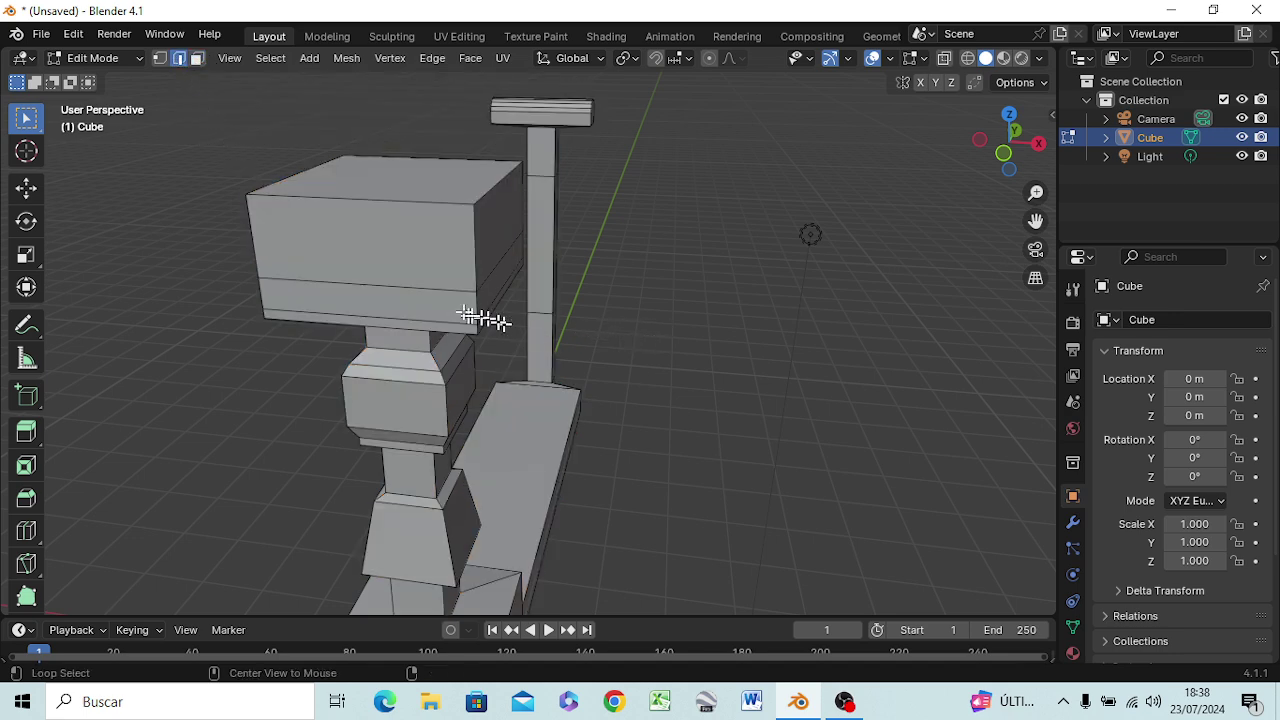
alt+click(449, 289)
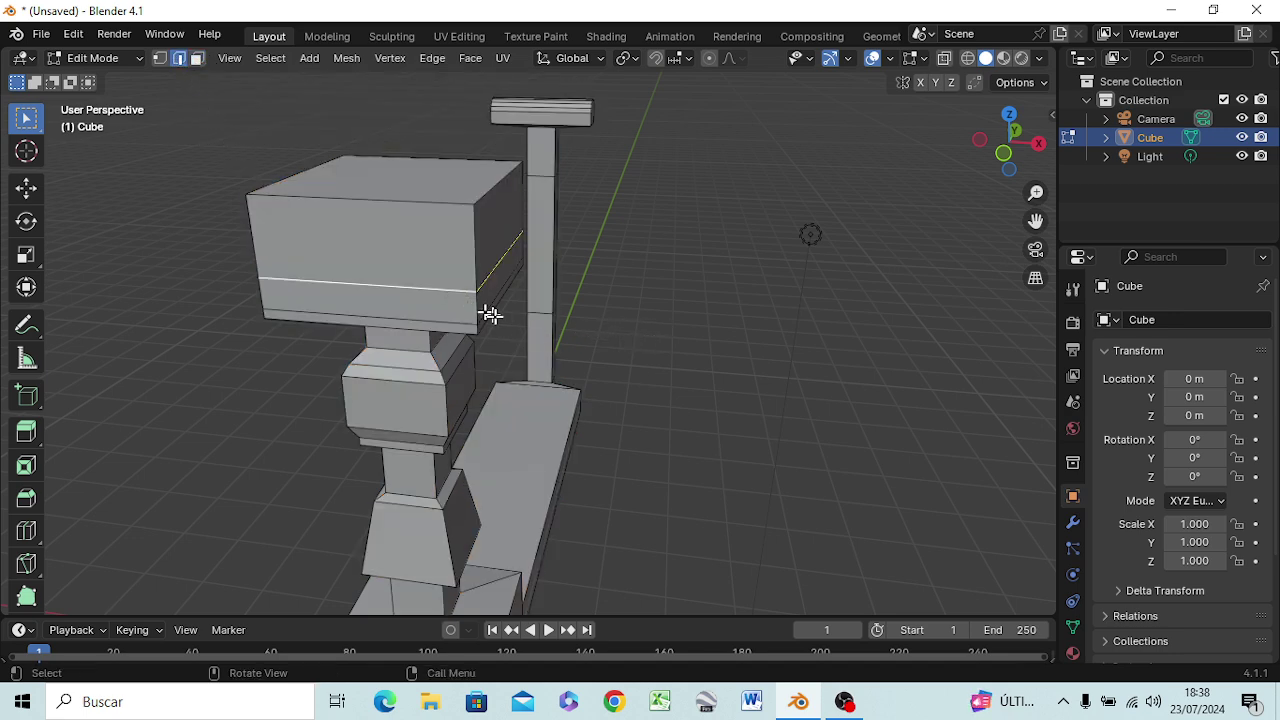
key(s)
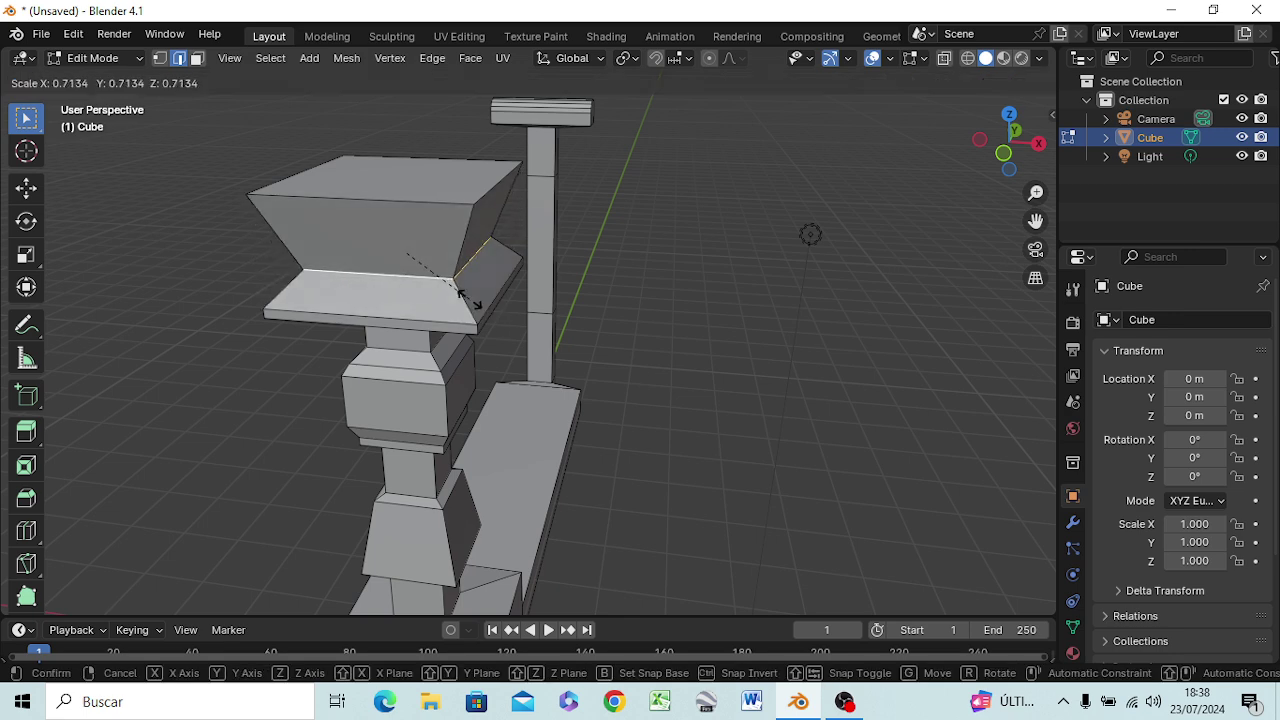
click(465, 296)
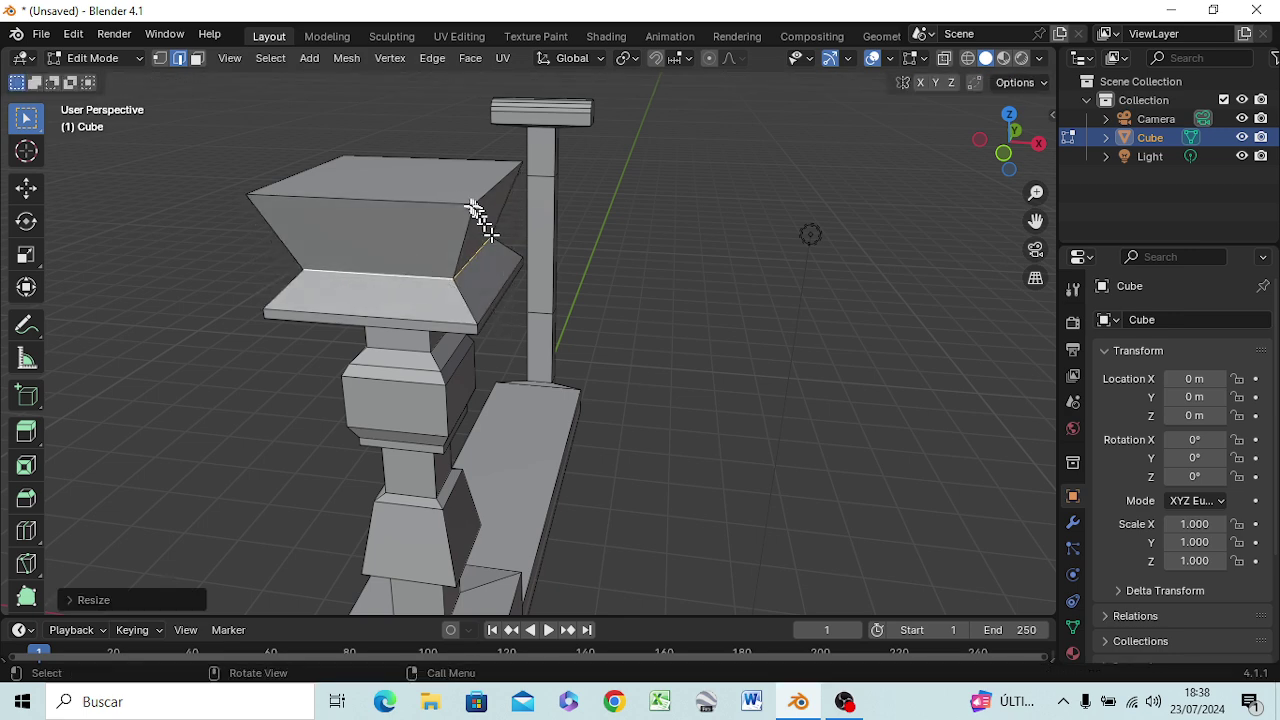
click(399, 203)
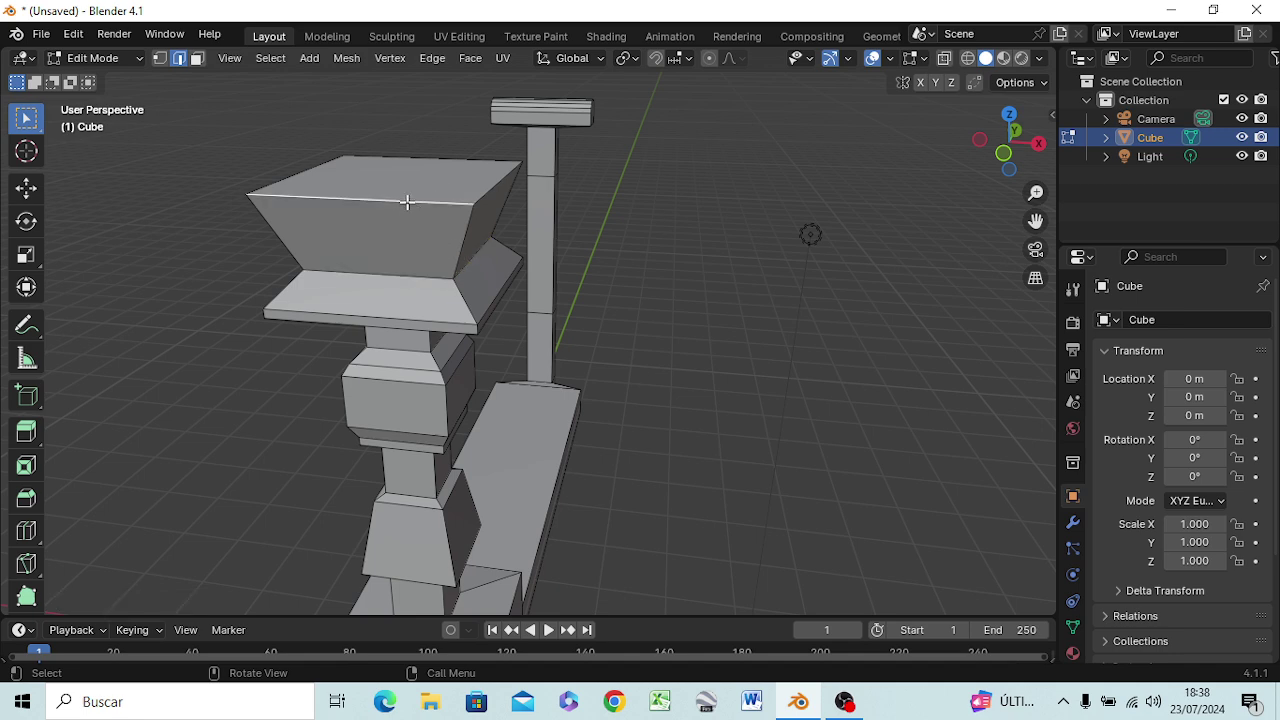
shift+click(449, 160)
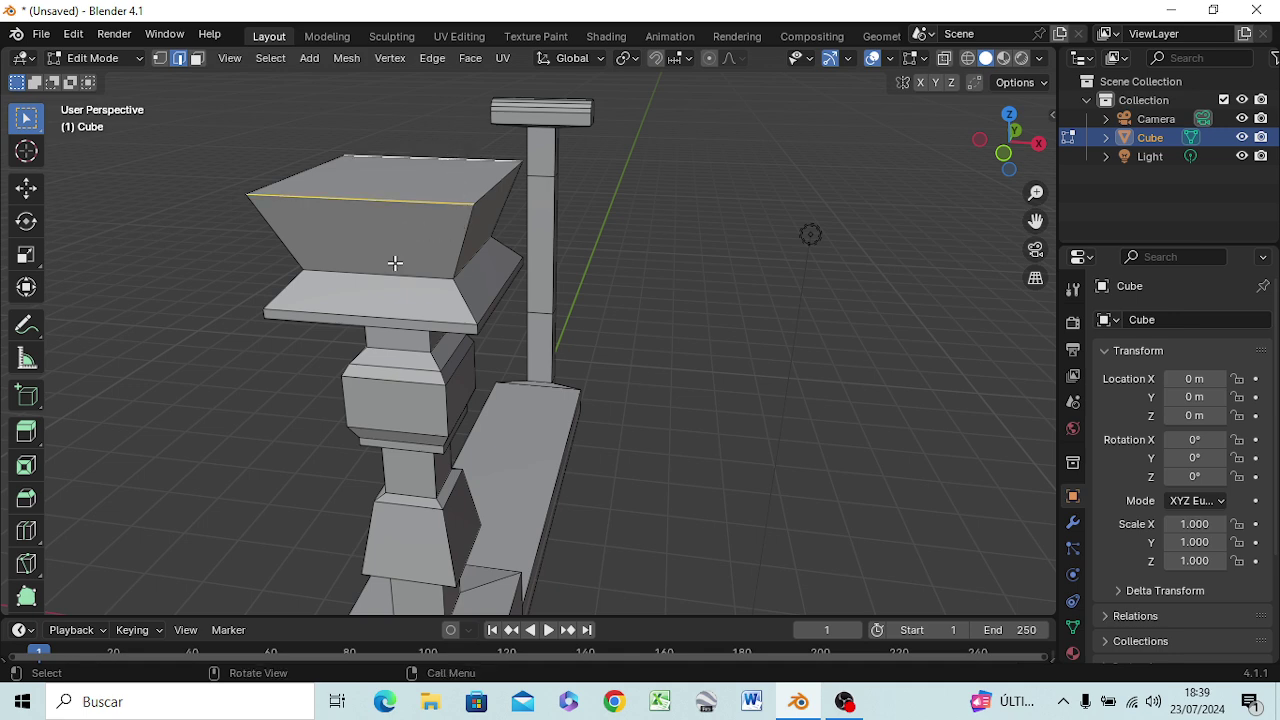
Orbit around the baluster and settle on the Left Orthographic view.
mouse_move(300, 366)
middle_down()
mouse_move(434, 406)
mouse_move(500, 357)
middle_up()
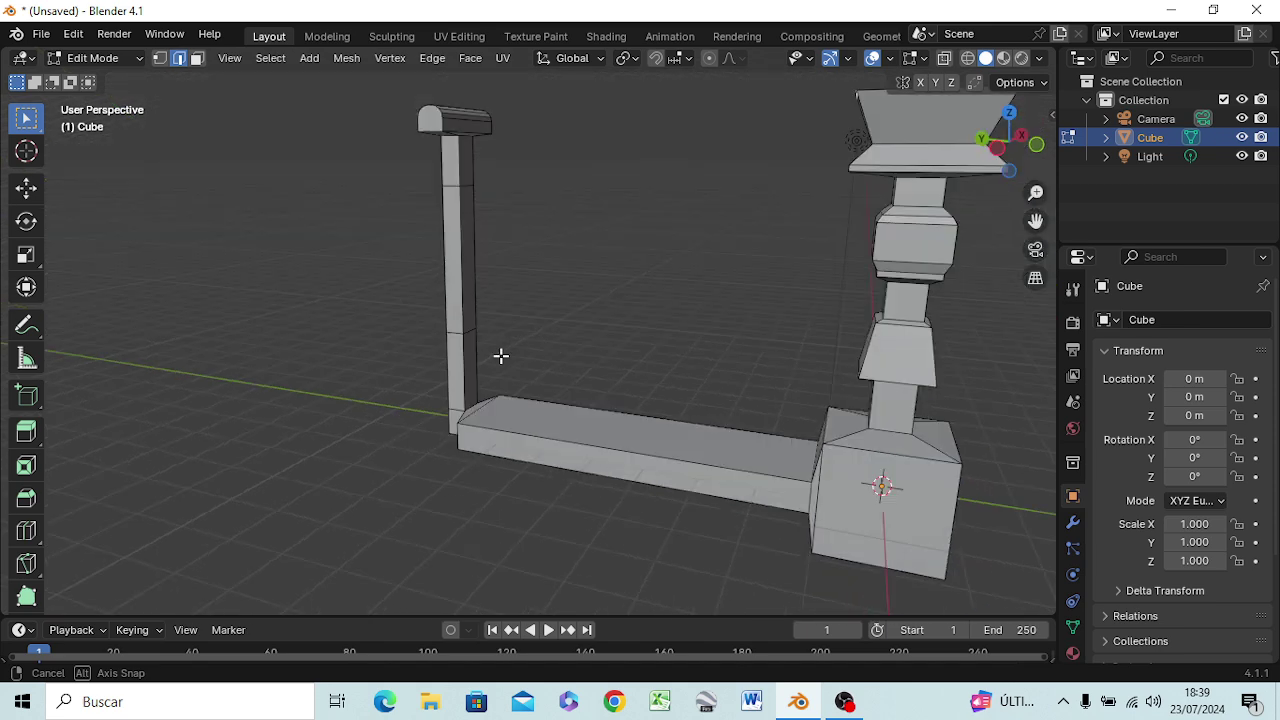
key(KP_3)
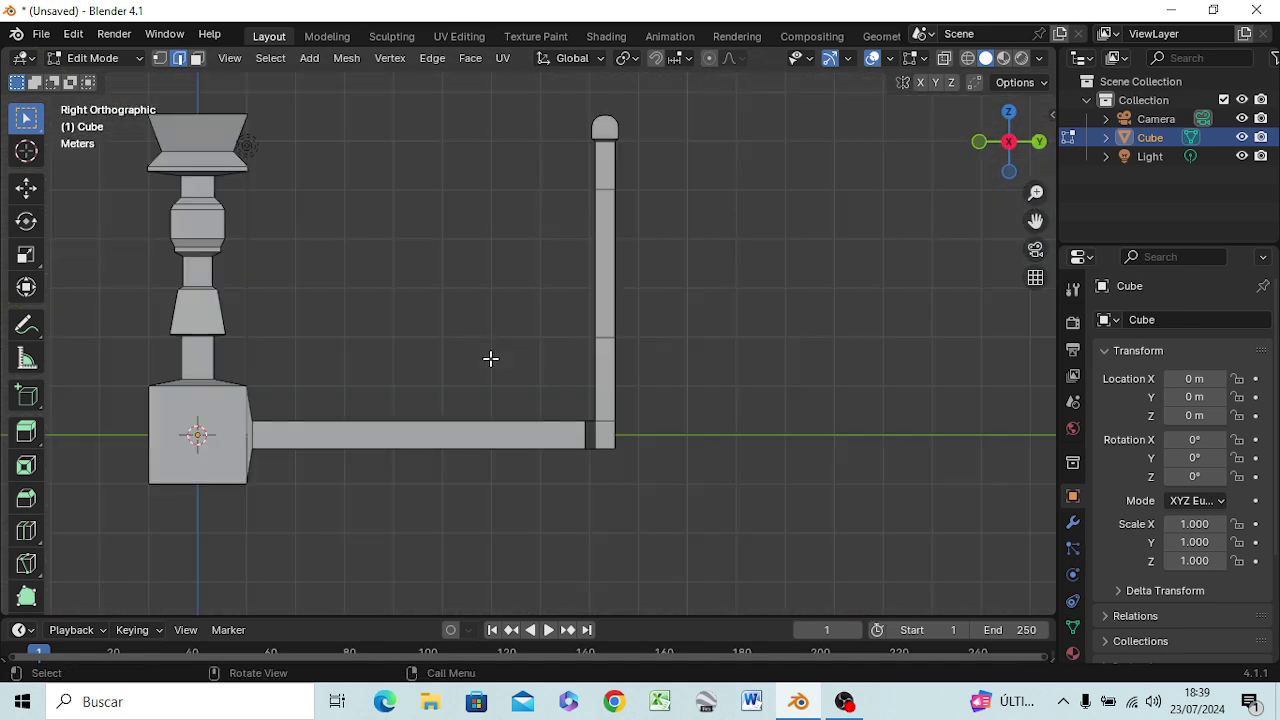
key(KP_1)
key(KP_3)
key(ctrl+KP_3)
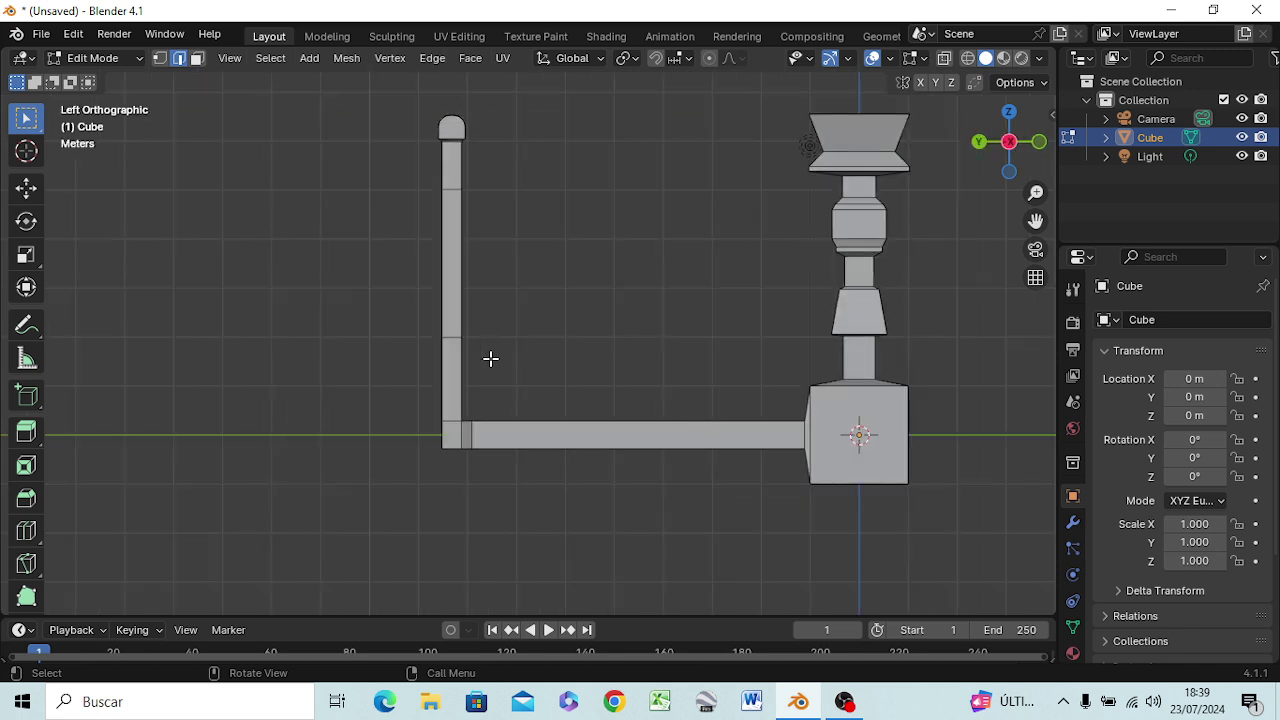
mouse_move(703, 234)
shift+middle_down()
mouse_move(316, 370)
mouse_move(343, 349)
shift+middle_up()
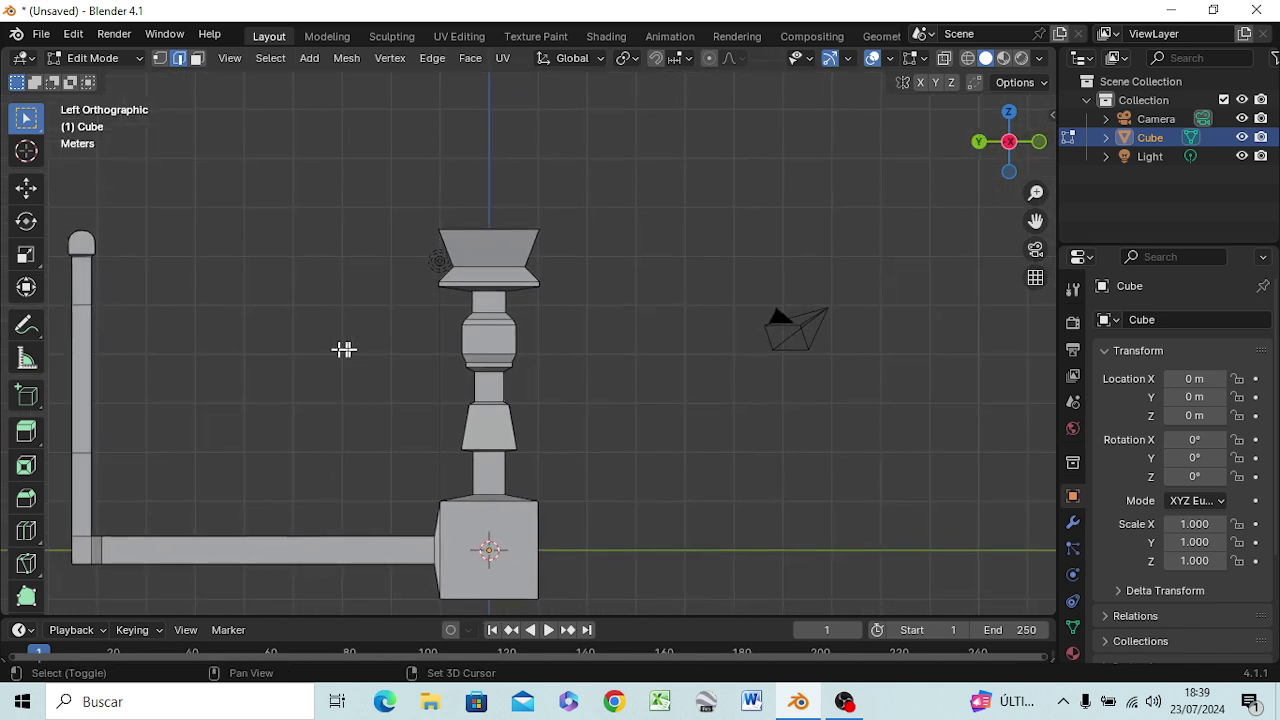
key(ctrl+b)
click(443, 277)
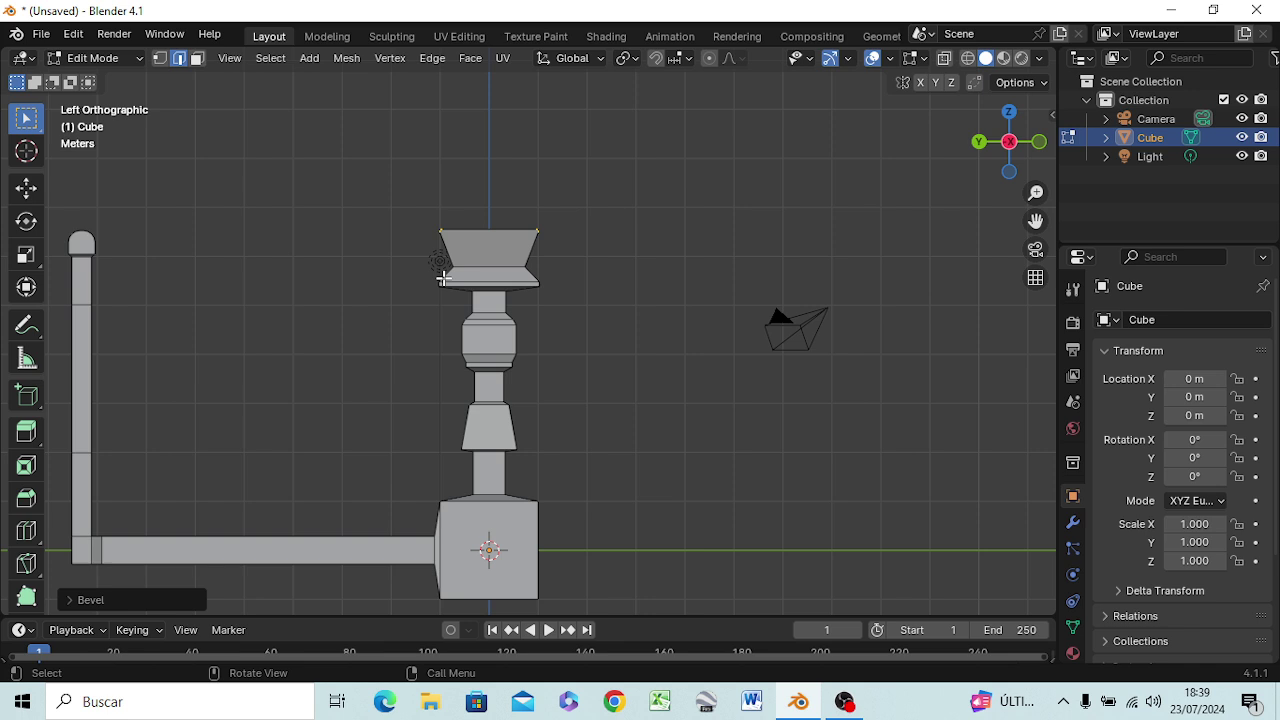
key(ctrl+z)
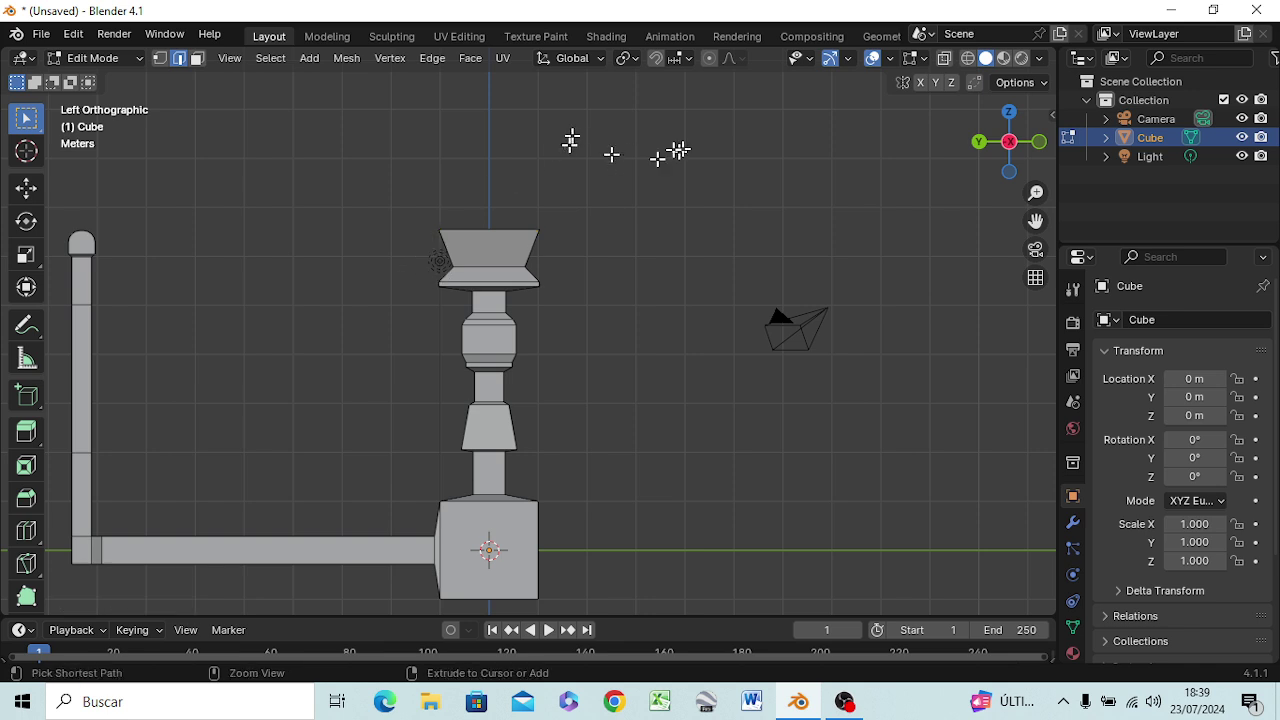
key(ctrl+shift+z)
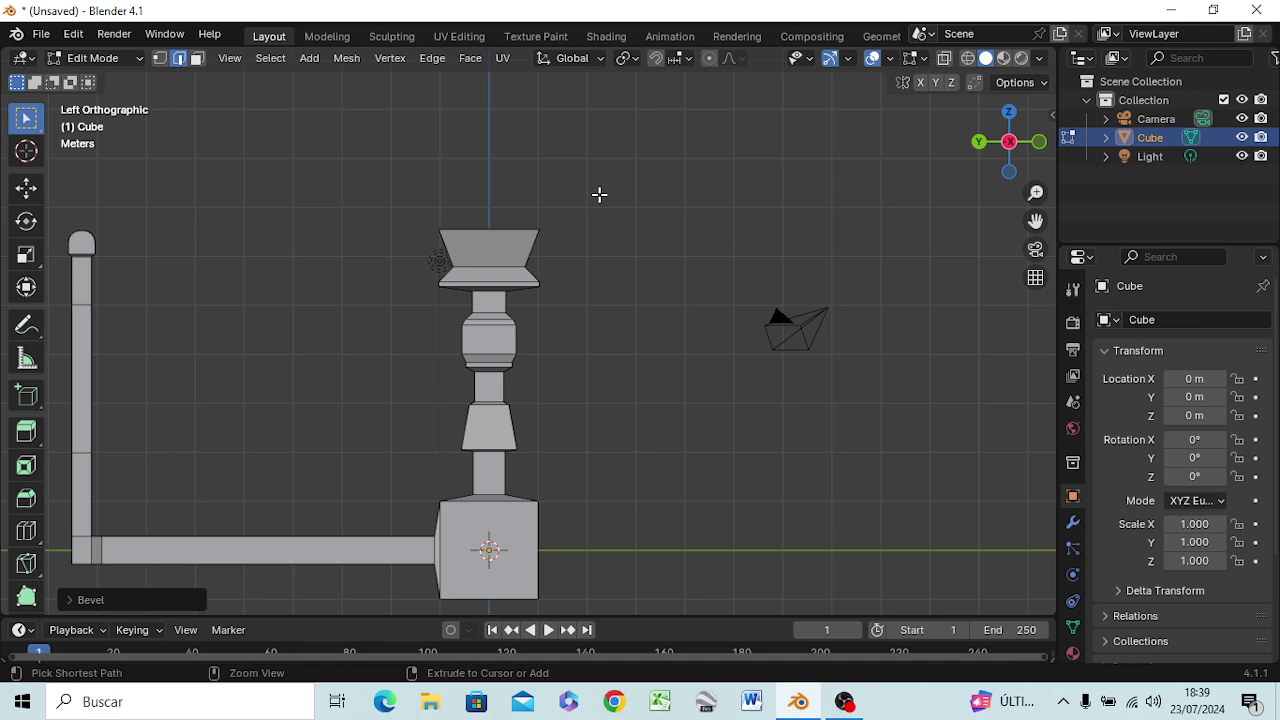
mouse_move(605, 216)
middle_down()
mouse_move(557, 277)
mouse_move(565, 270)
middle_up()
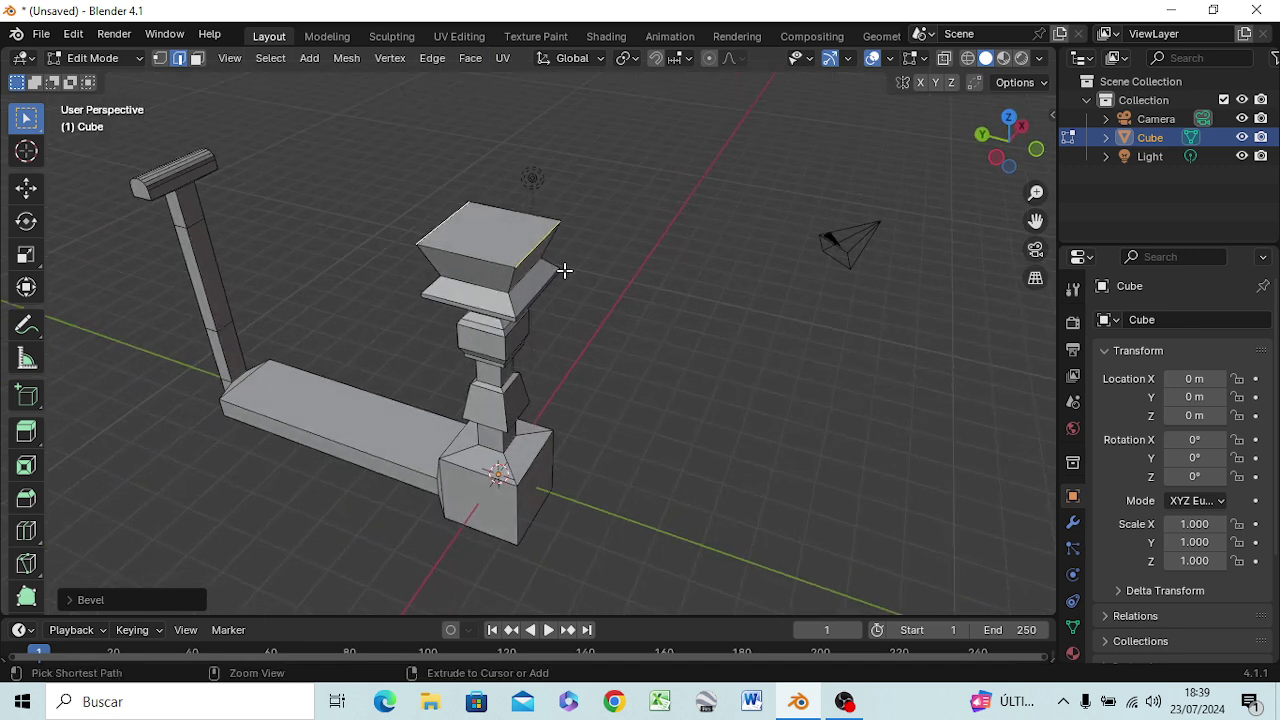
ctrl+click(568, 277)
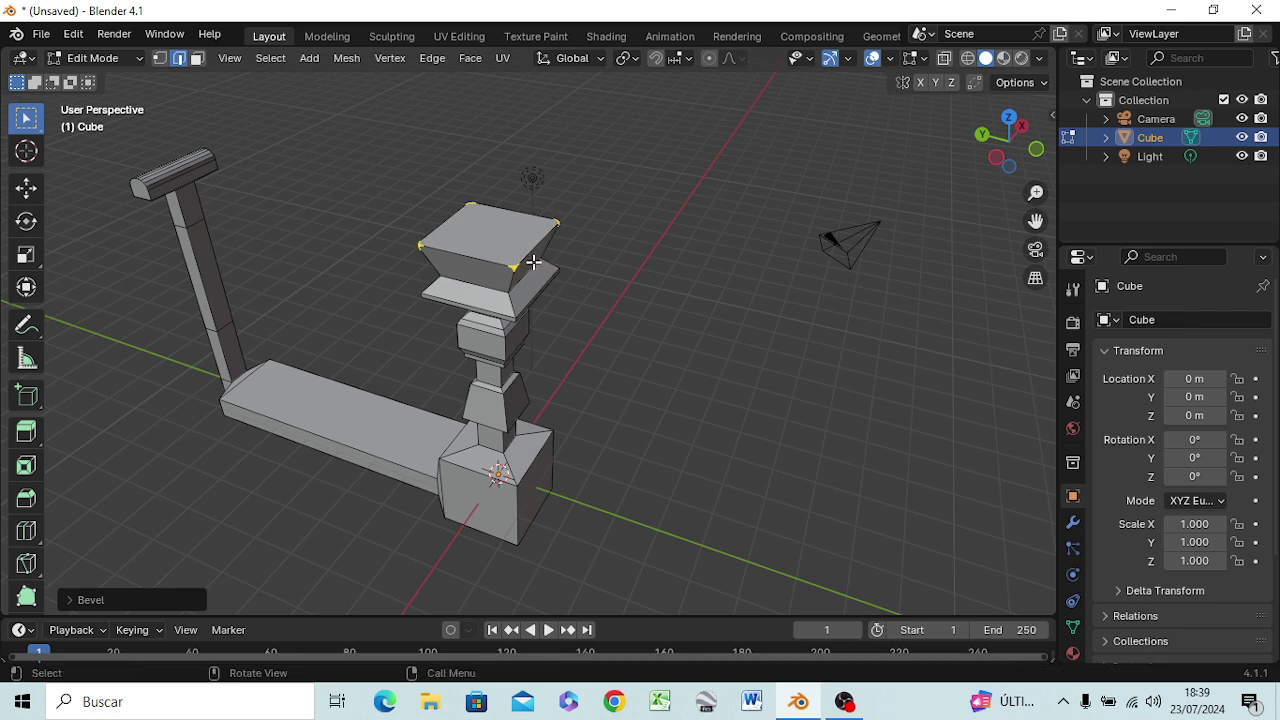
key(ctrl+z)
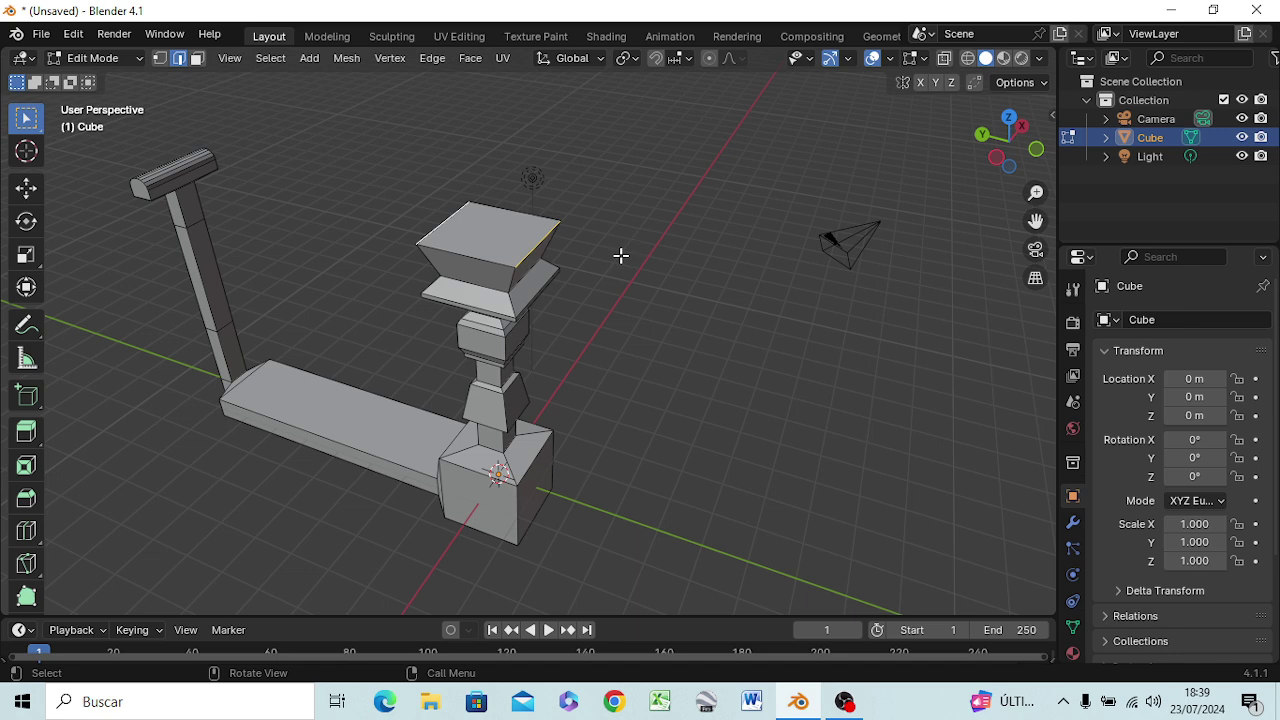
Bevel the cap's selected top edges with 4 segments and check the result from the front.
key(ctrl+b)
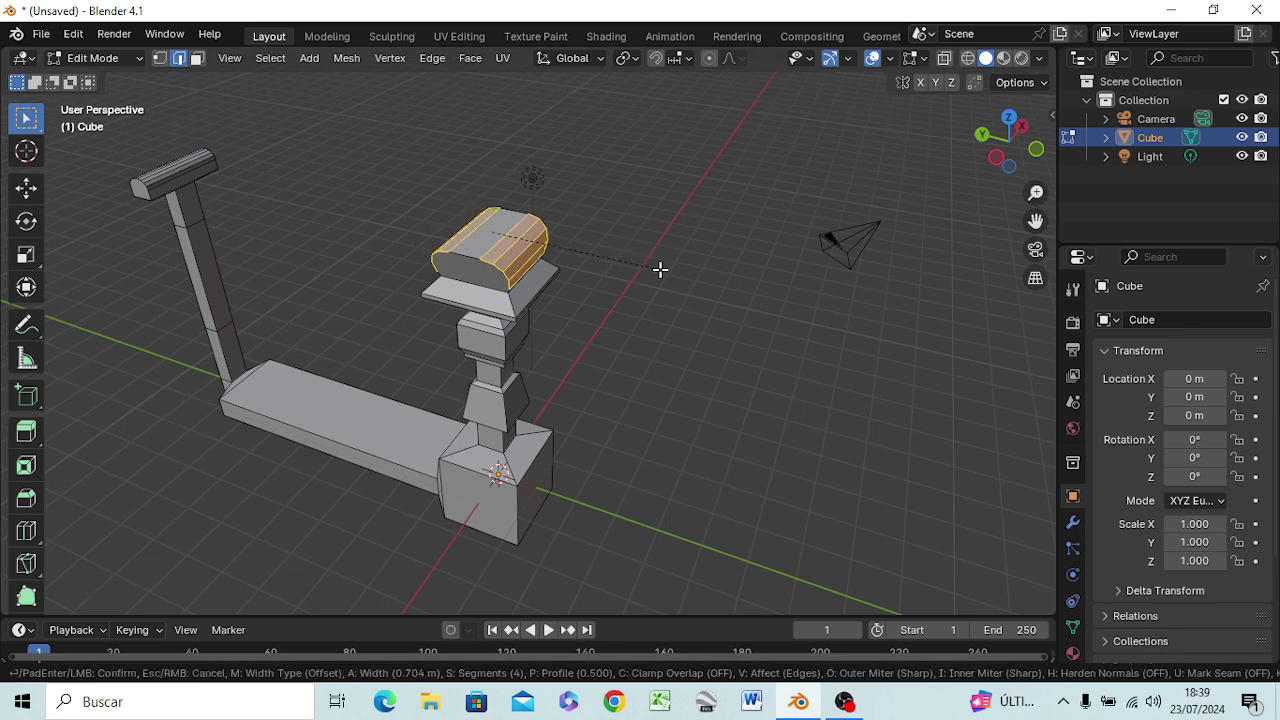
click(660, 269)
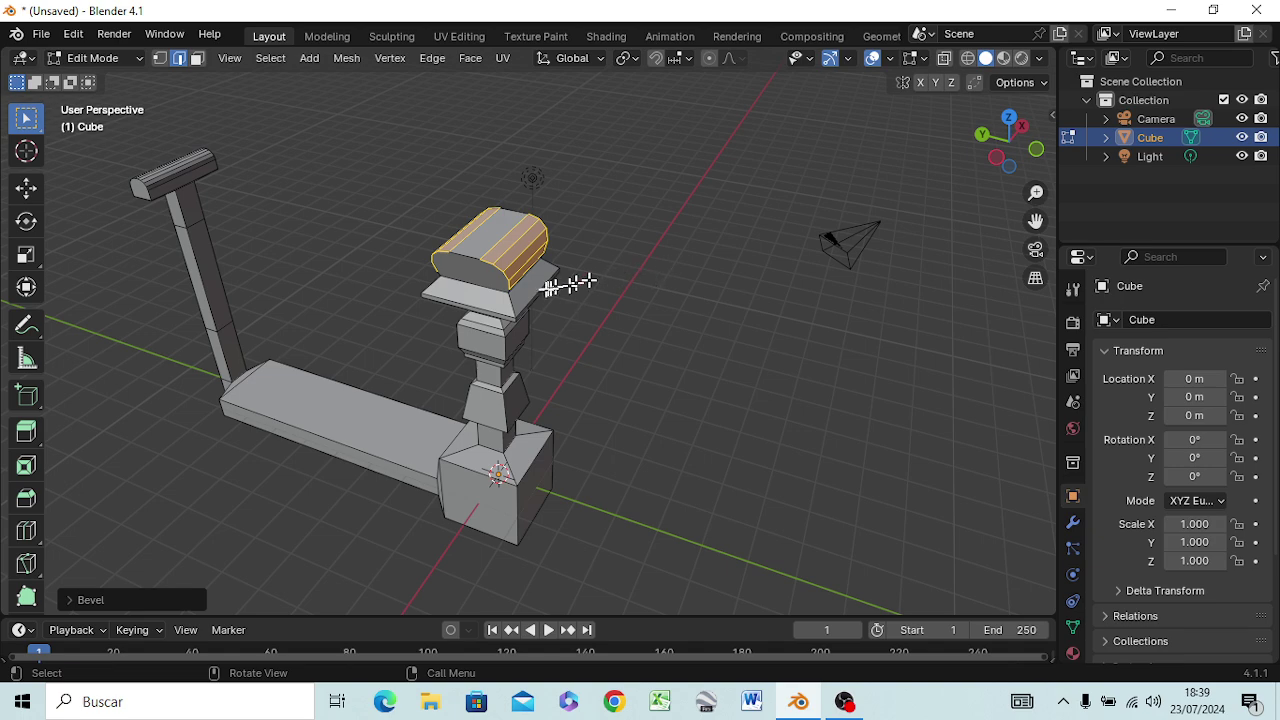
mouse_move(563, 314)
middle_down()
mouse_move(401, 287)
mouse_move(407, 252)
mouse_move(394, 234)
mouse_move(414, 231)
middle_up()
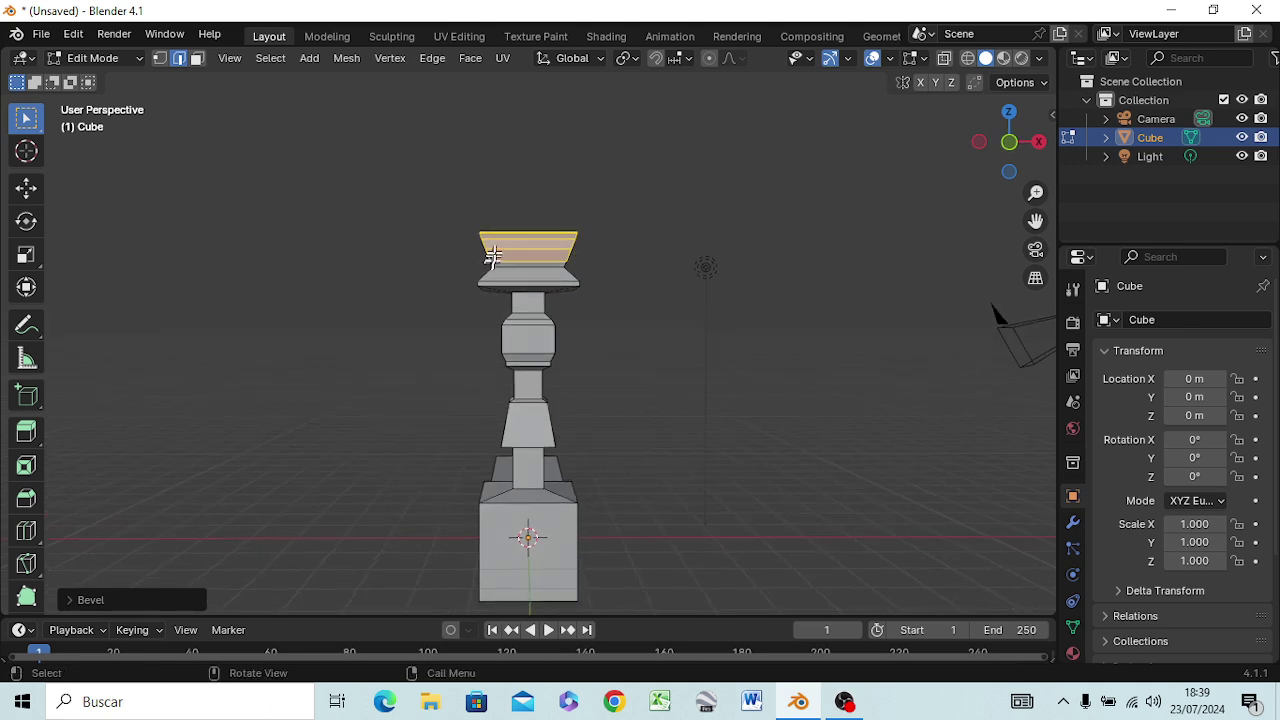
mouse_move(508, 265)
middle_down()
mouse_move(610, 350)
mouse_move(532, 290)
middle_up()
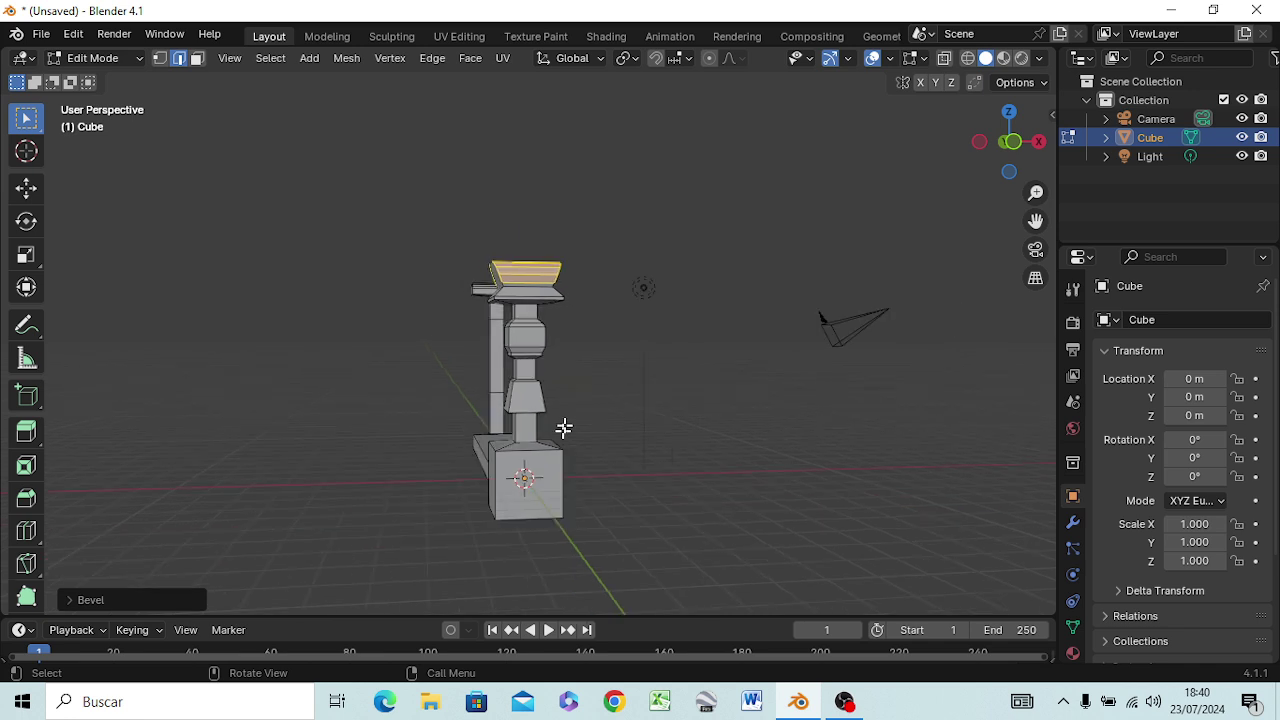
key(KP_1)
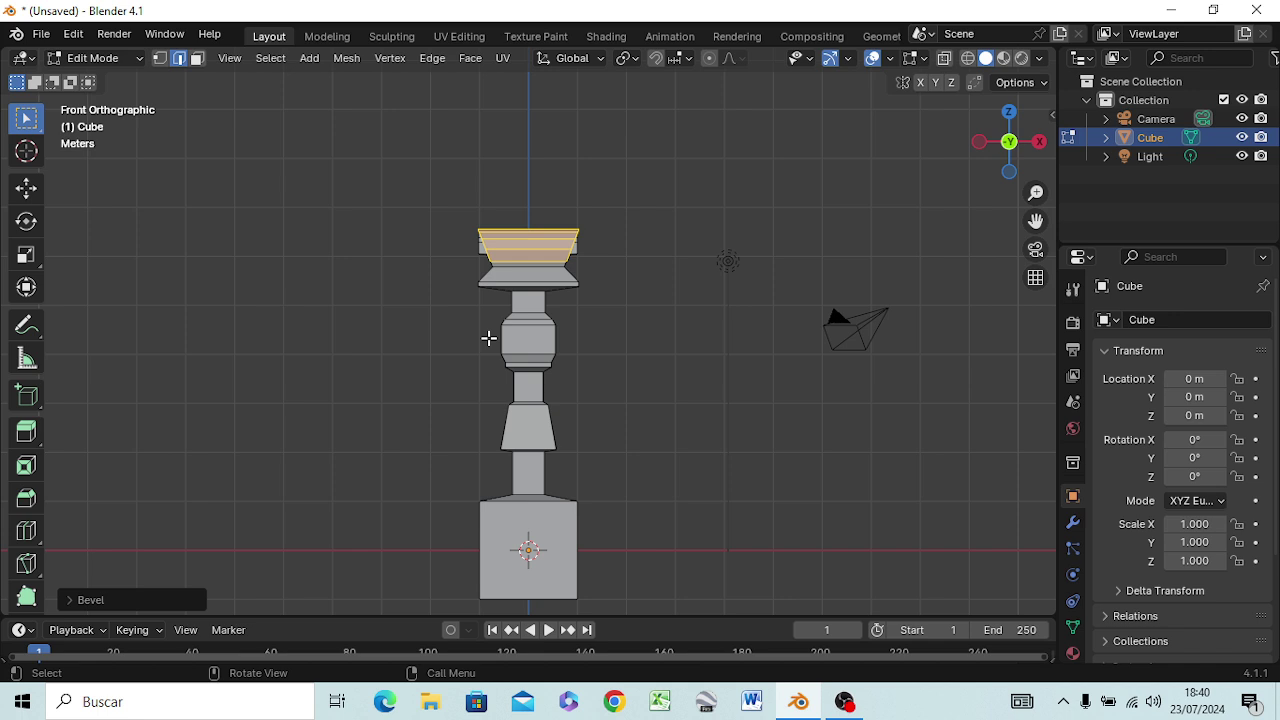
Return to Object Mode, try a 180° rotation around Z, then undo it.
key(Tab)
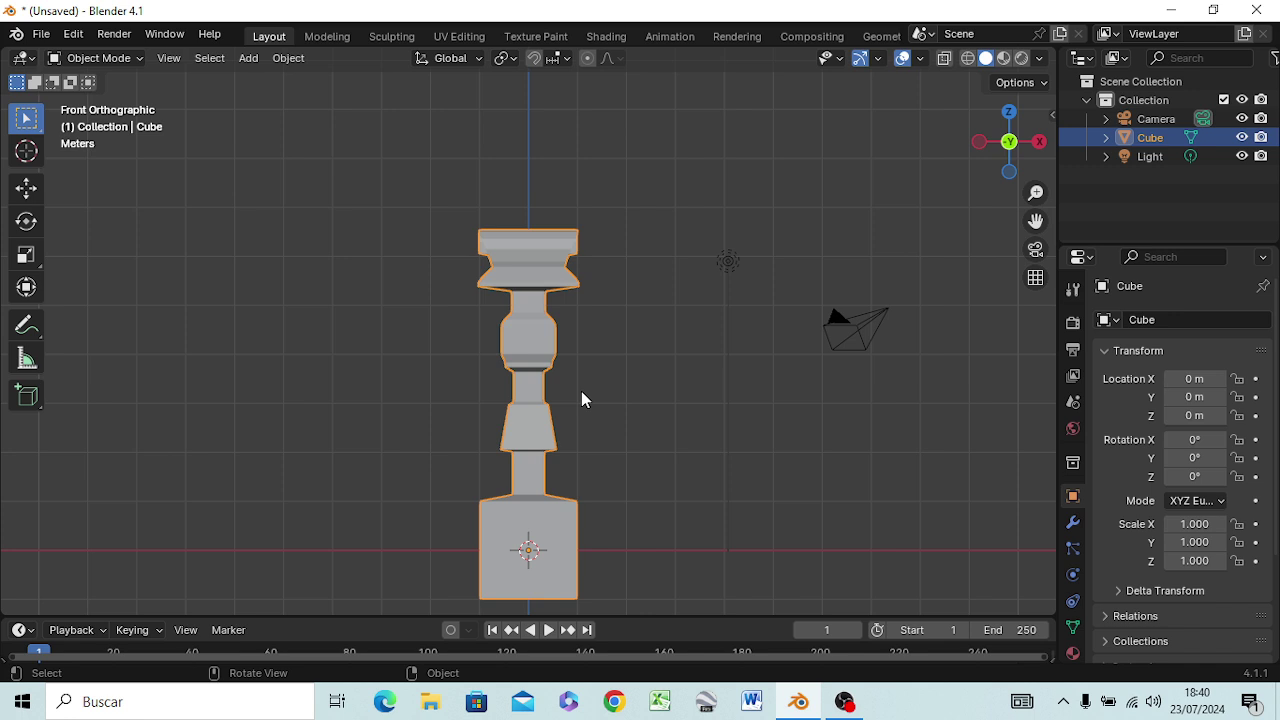
key(r)
text(z)
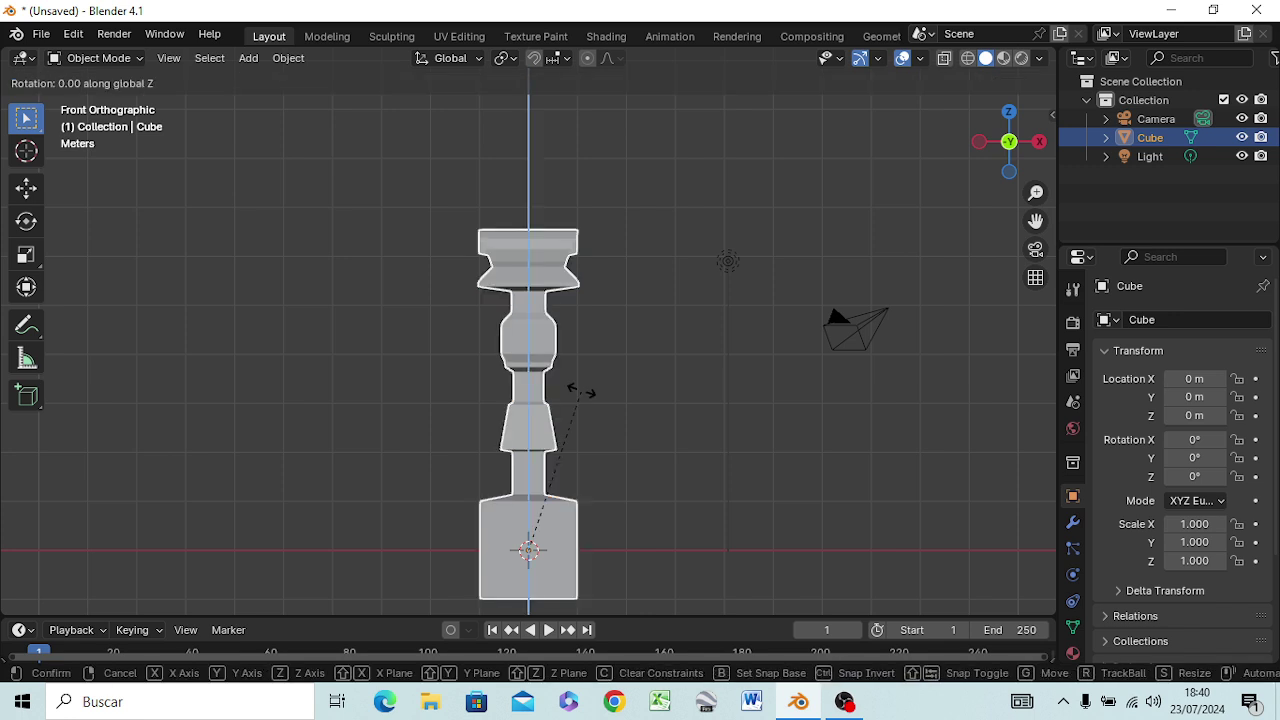
text(180)
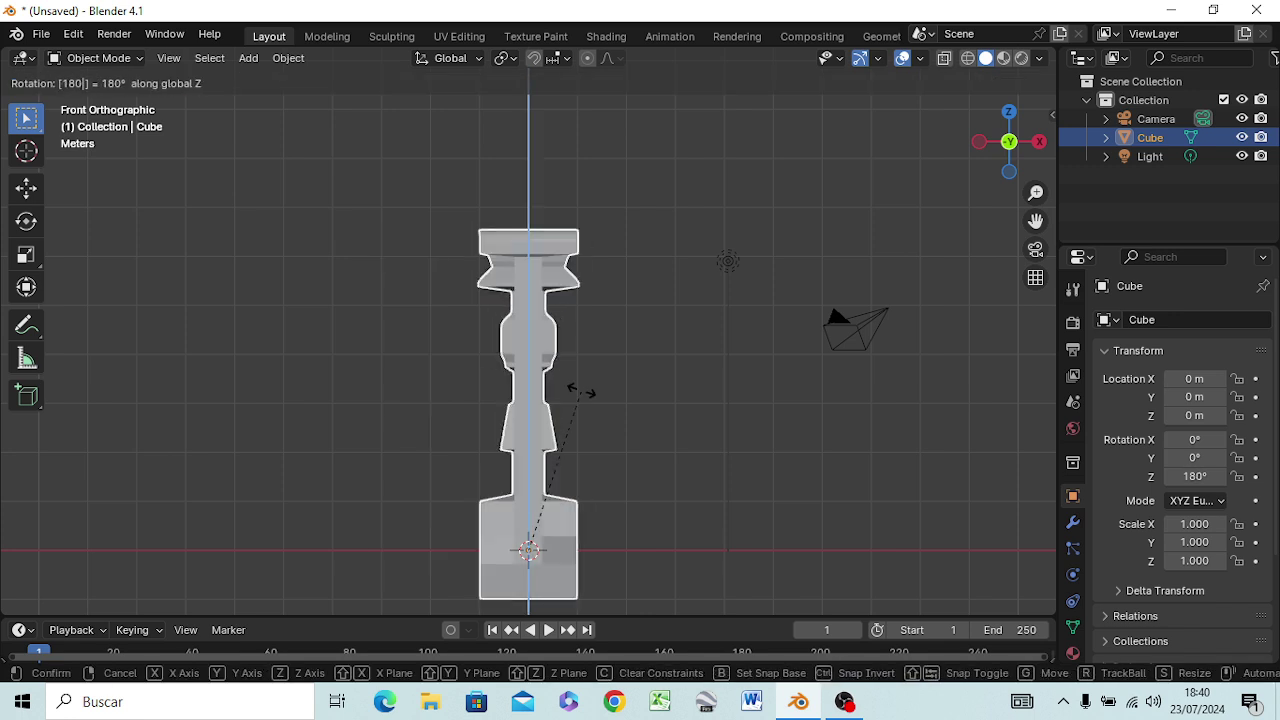
key(Return)
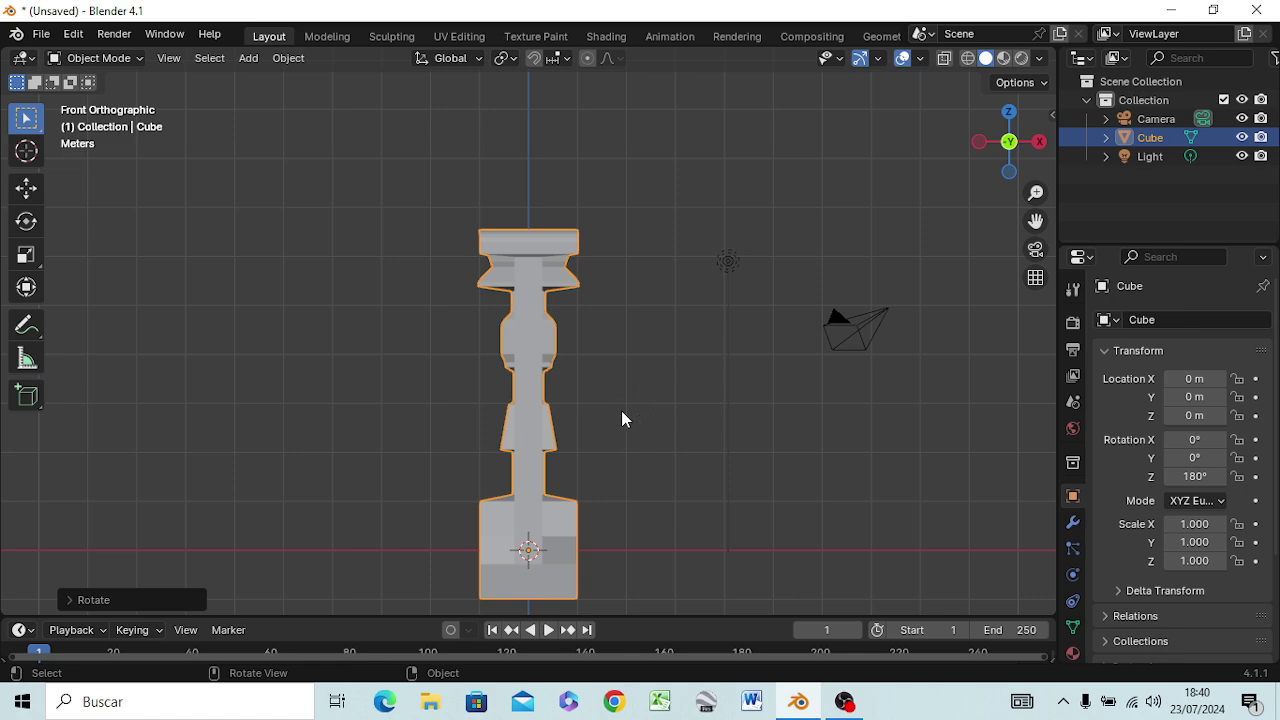
mouse_move(621, 410)
middle_down()
mouse_move(540, 443)
mouse_move(586, 409)
middle_up()
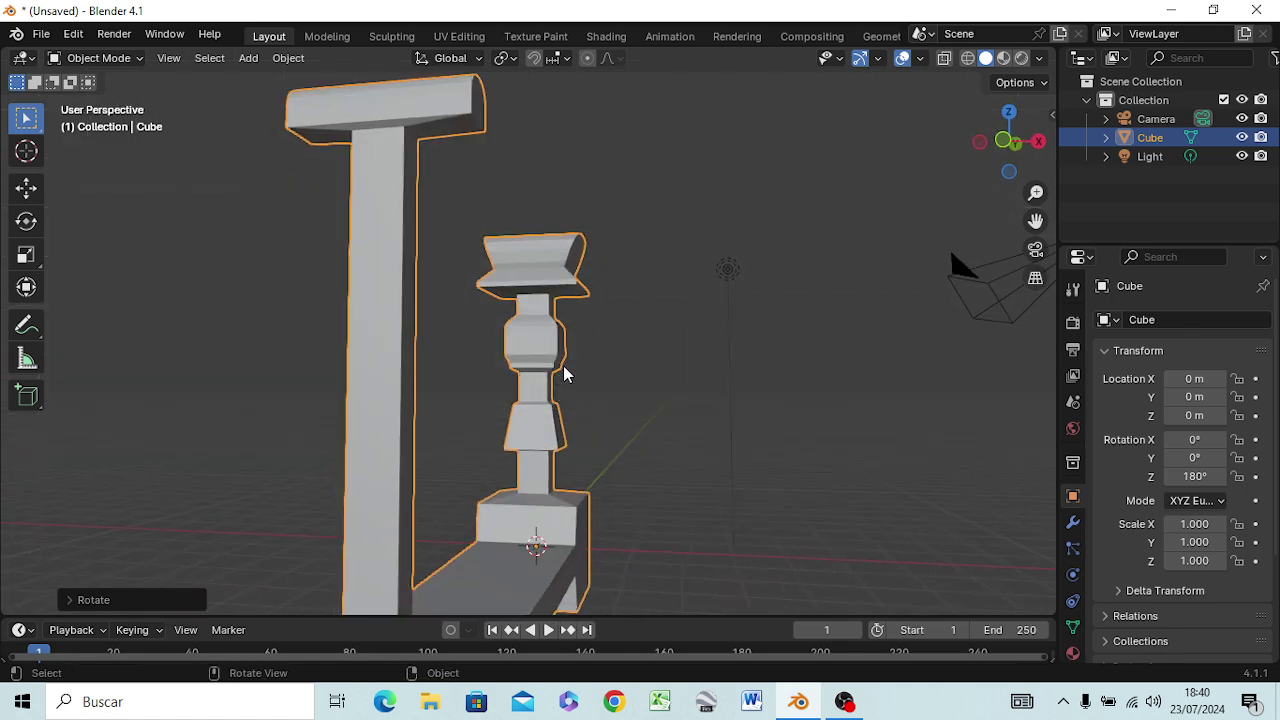
key(ctrl+z)
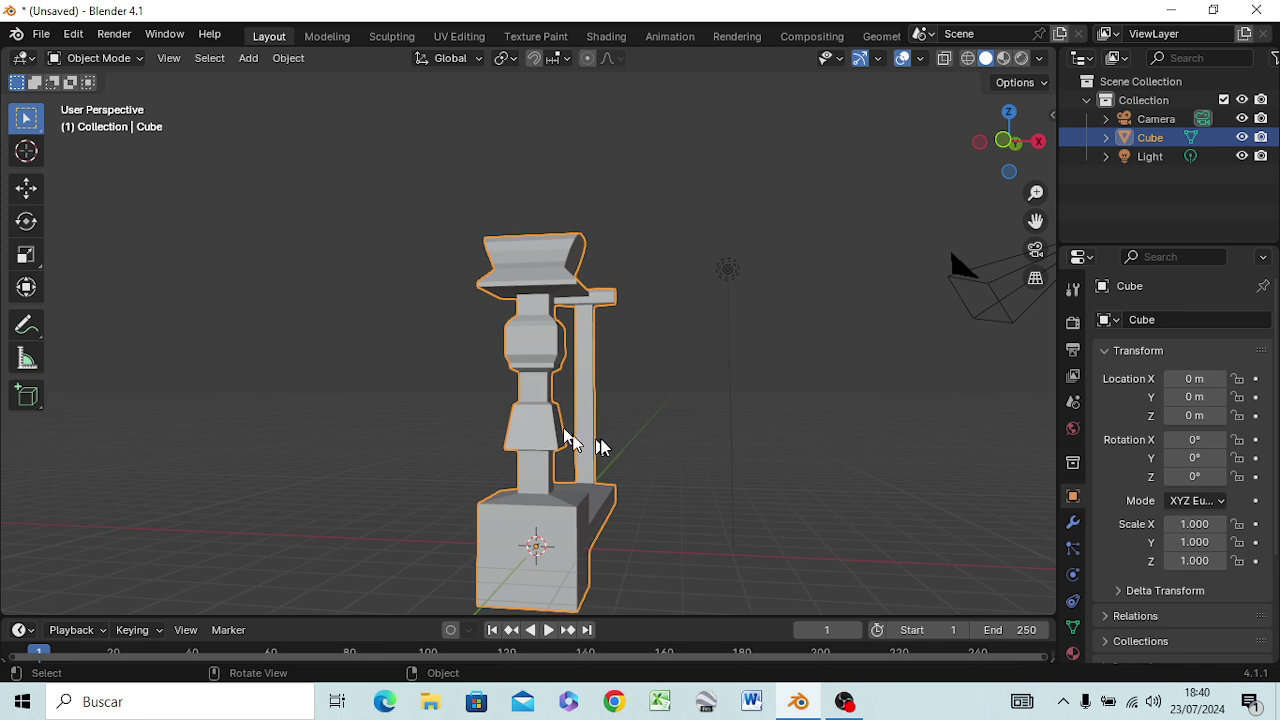
Duplicate the balustrade piece in place as Cube.001.
right_click(1150, 140)
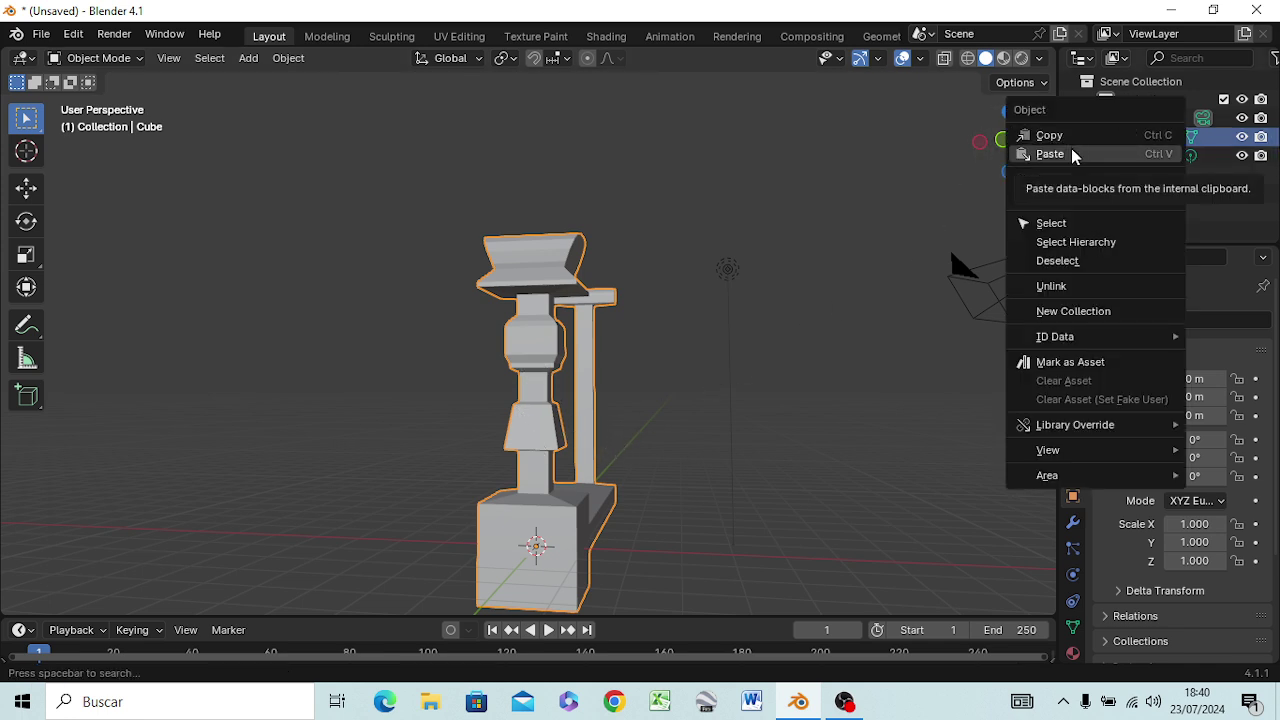
click(757, 364)
click(540, 458)
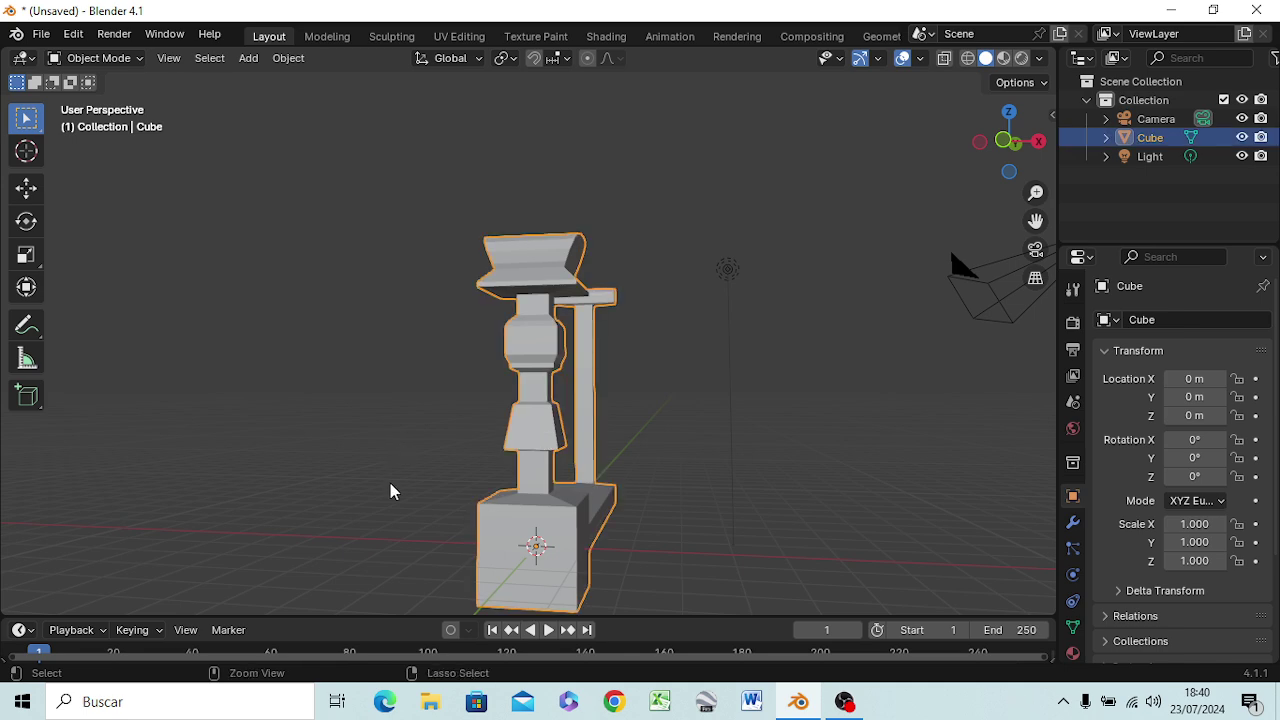
key(shift+d)
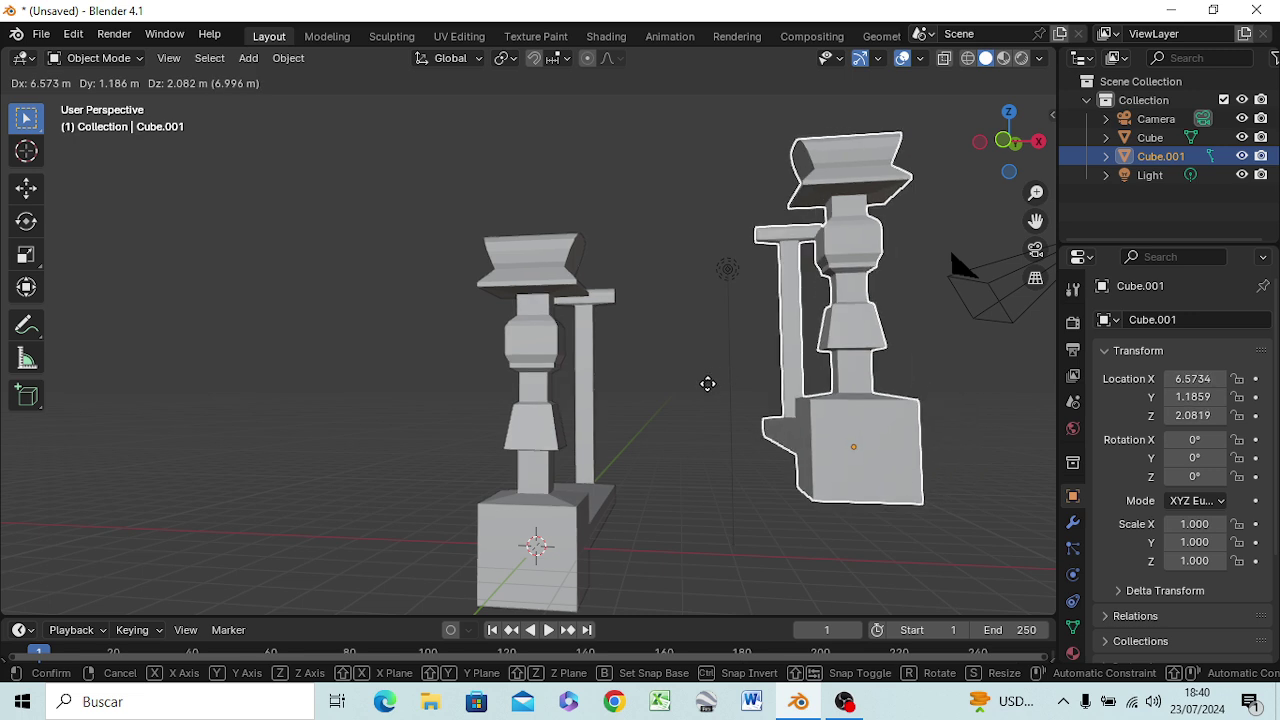
right_click(707, 384)
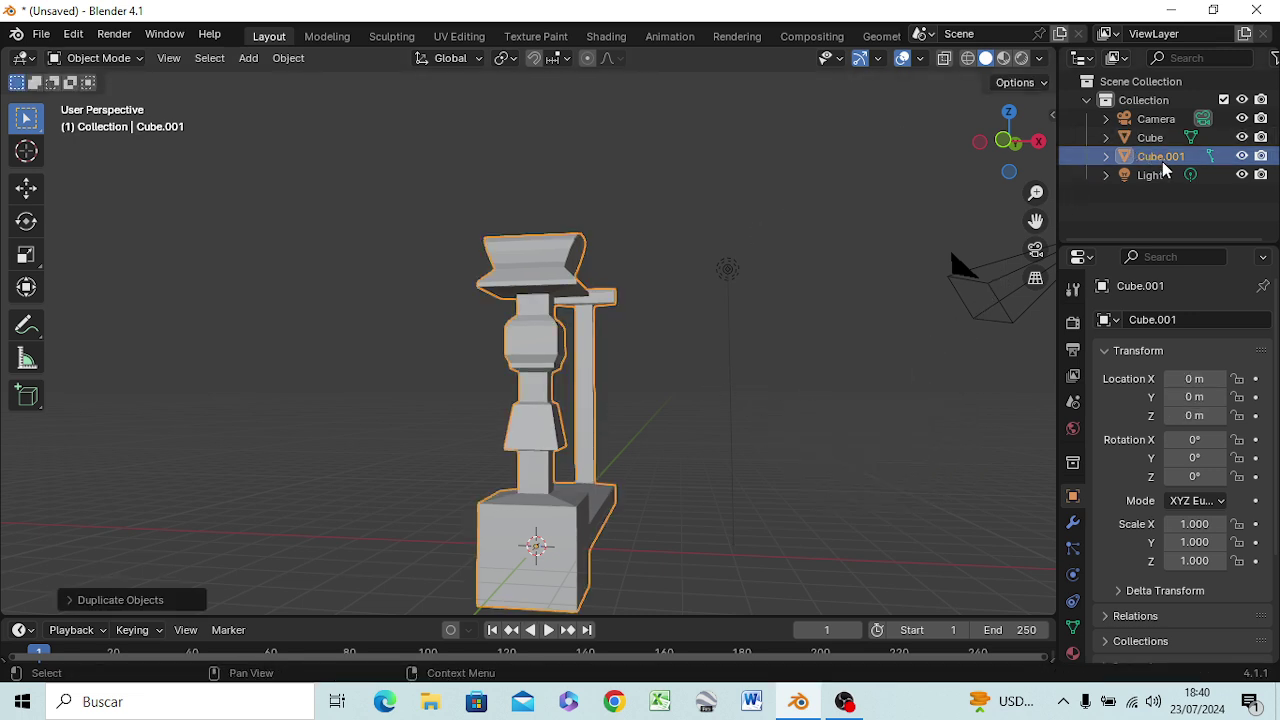
Create Collection 1 inside Collection and move Cube.001 into it.
drag(1163, 170, 1160, 108)
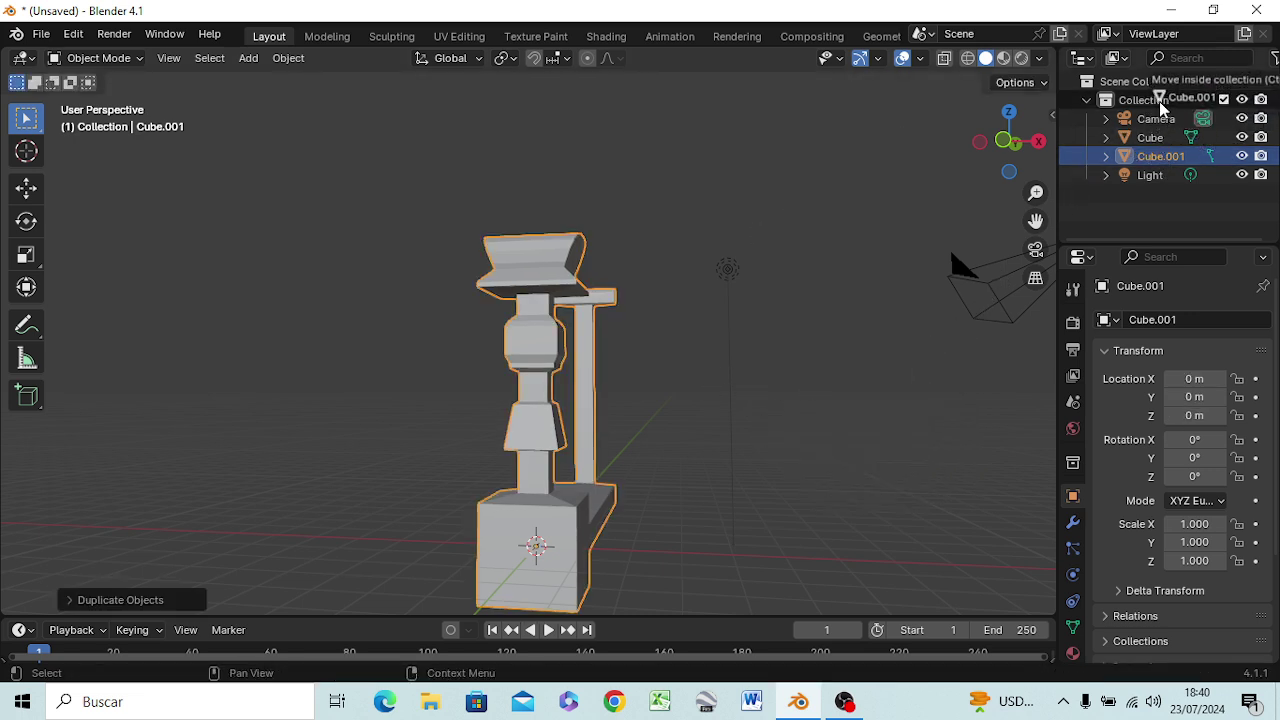
drag(1160, 108, 1145, 170)
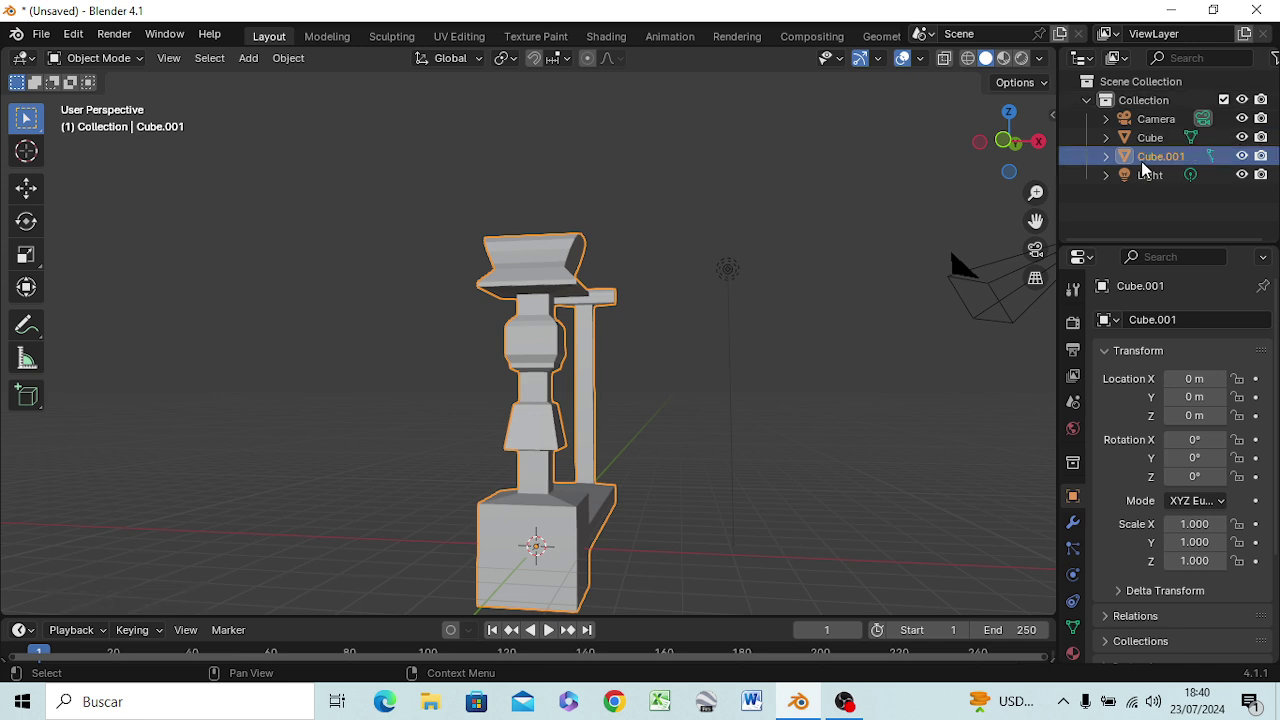
right_click(1127, 99)
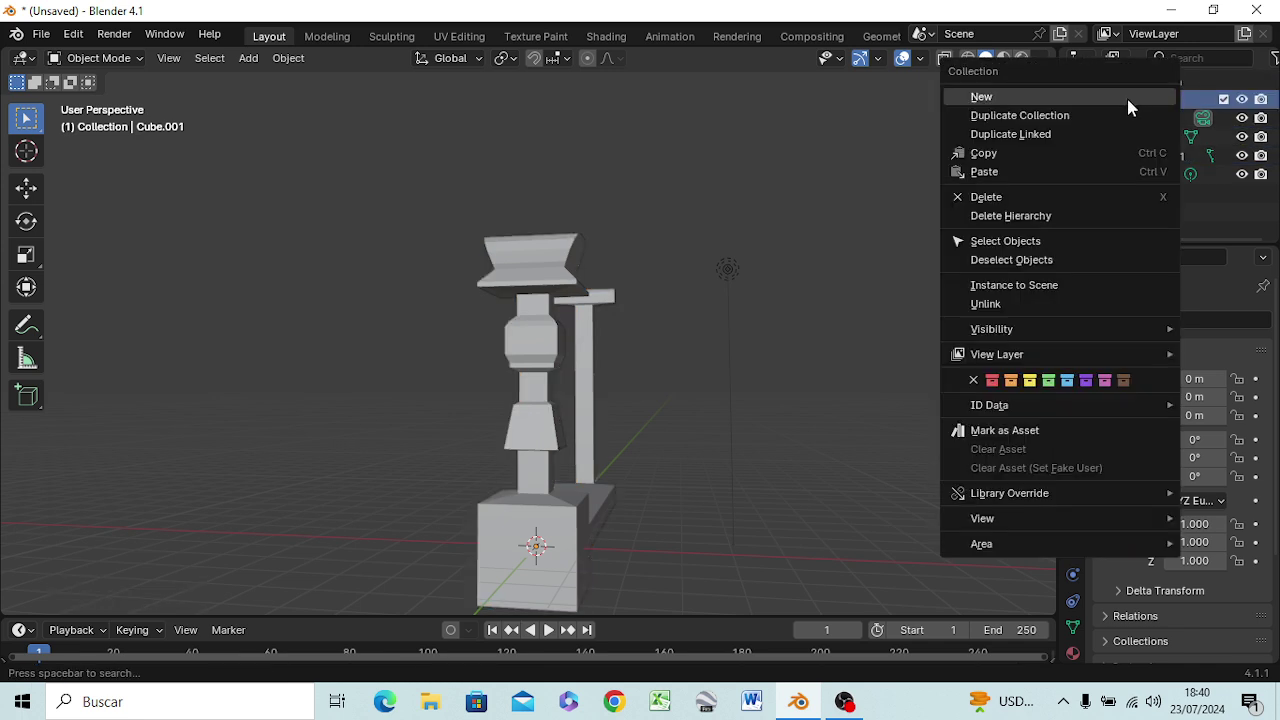
click(1080, 100)
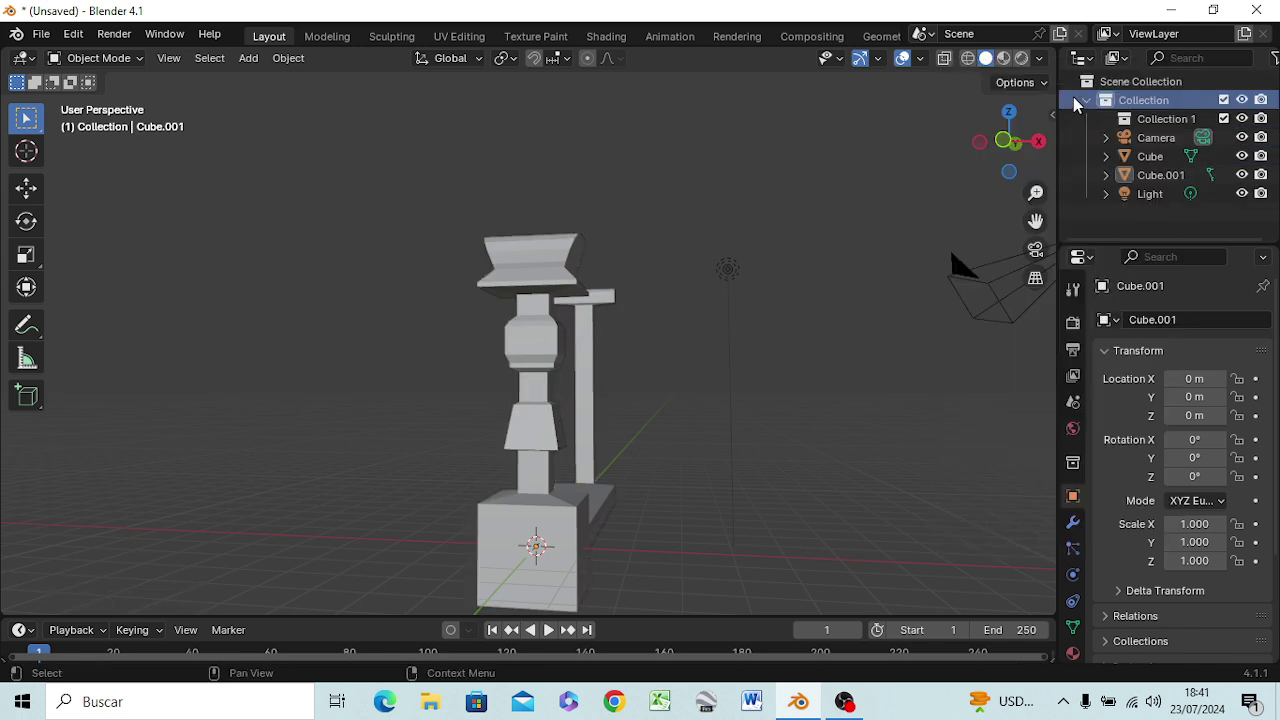
click(1149, 179)
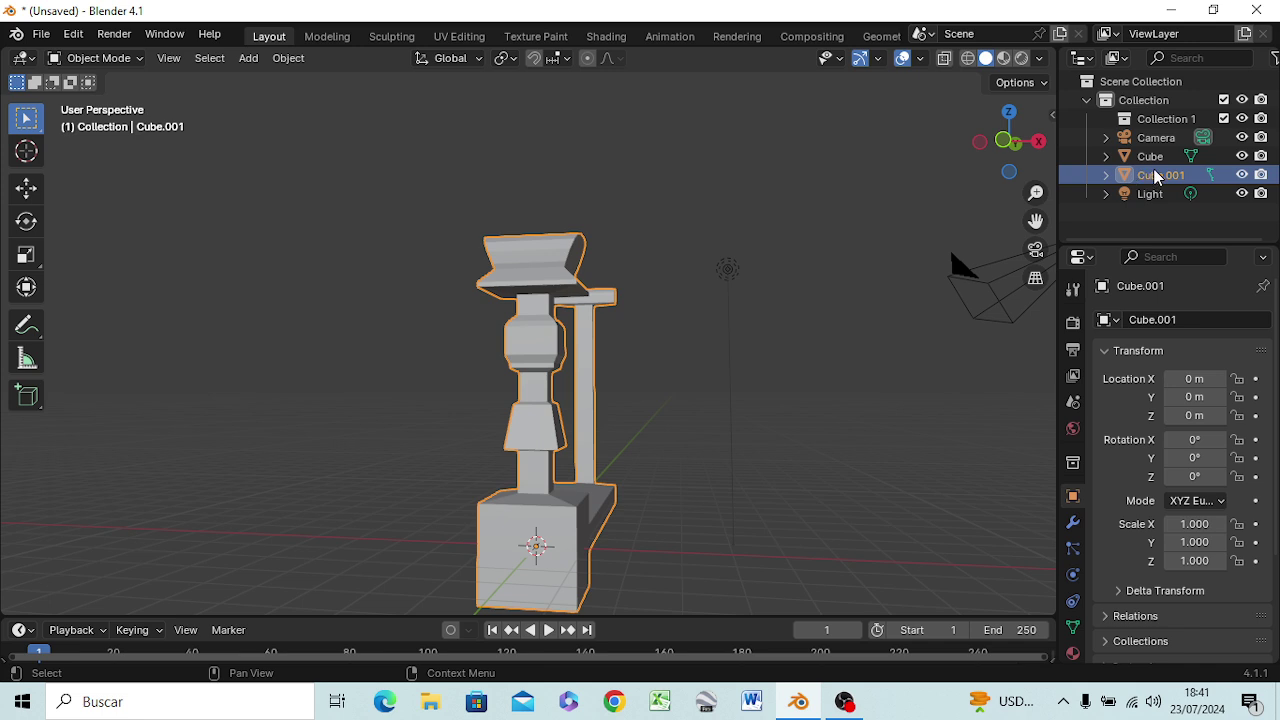
drag(1155, 177, 1155, 122)
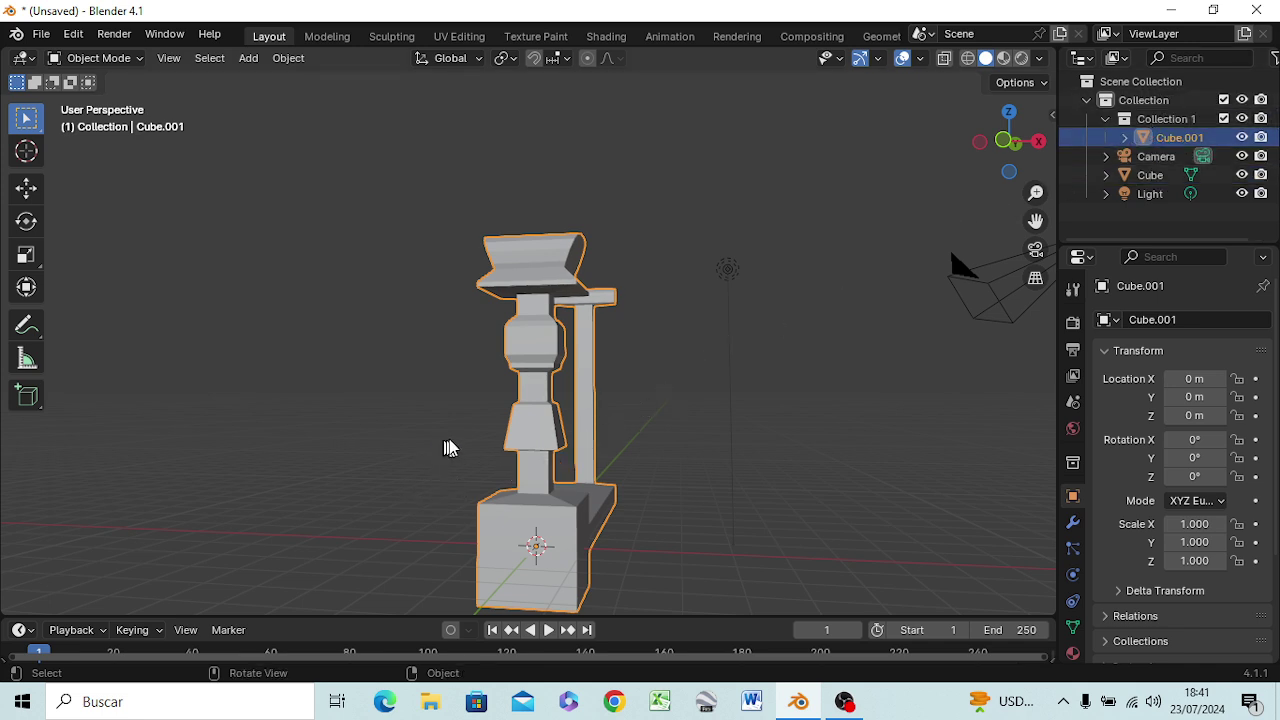
Add an Array modifier to Cube.001 from the front orthographic view.
key(KP_1)
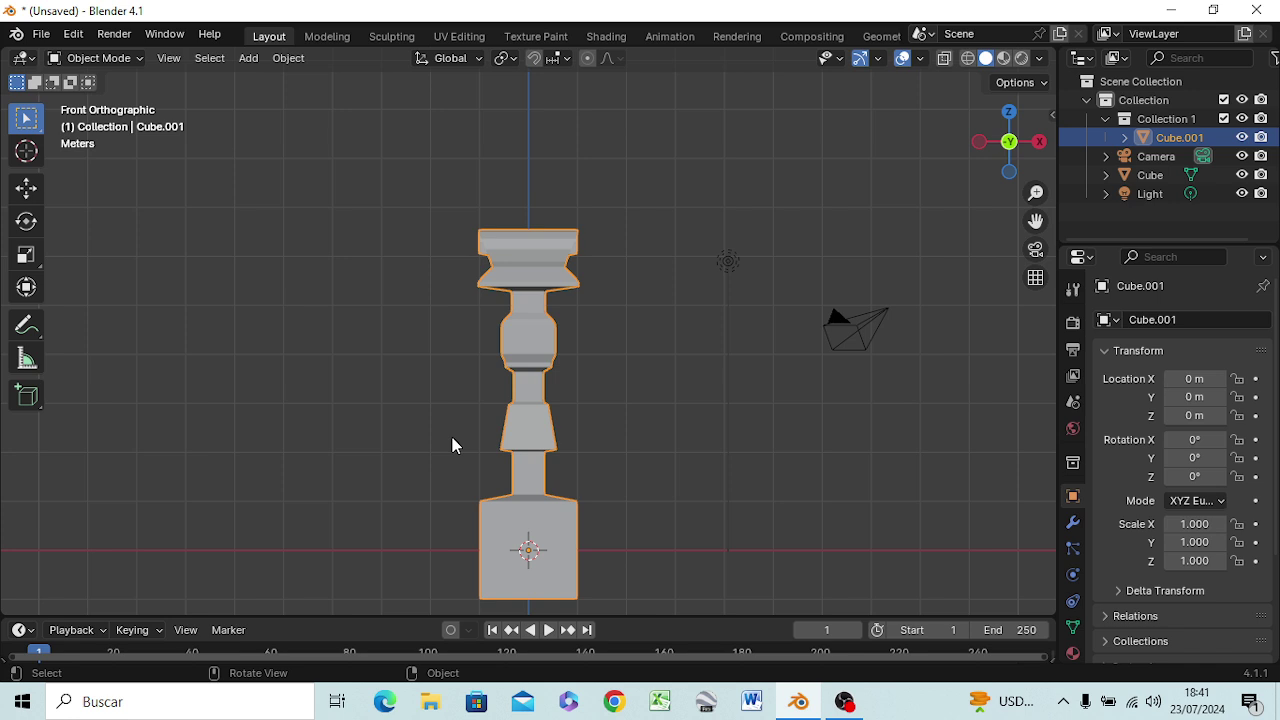
scroll(395, 478, down, 1)
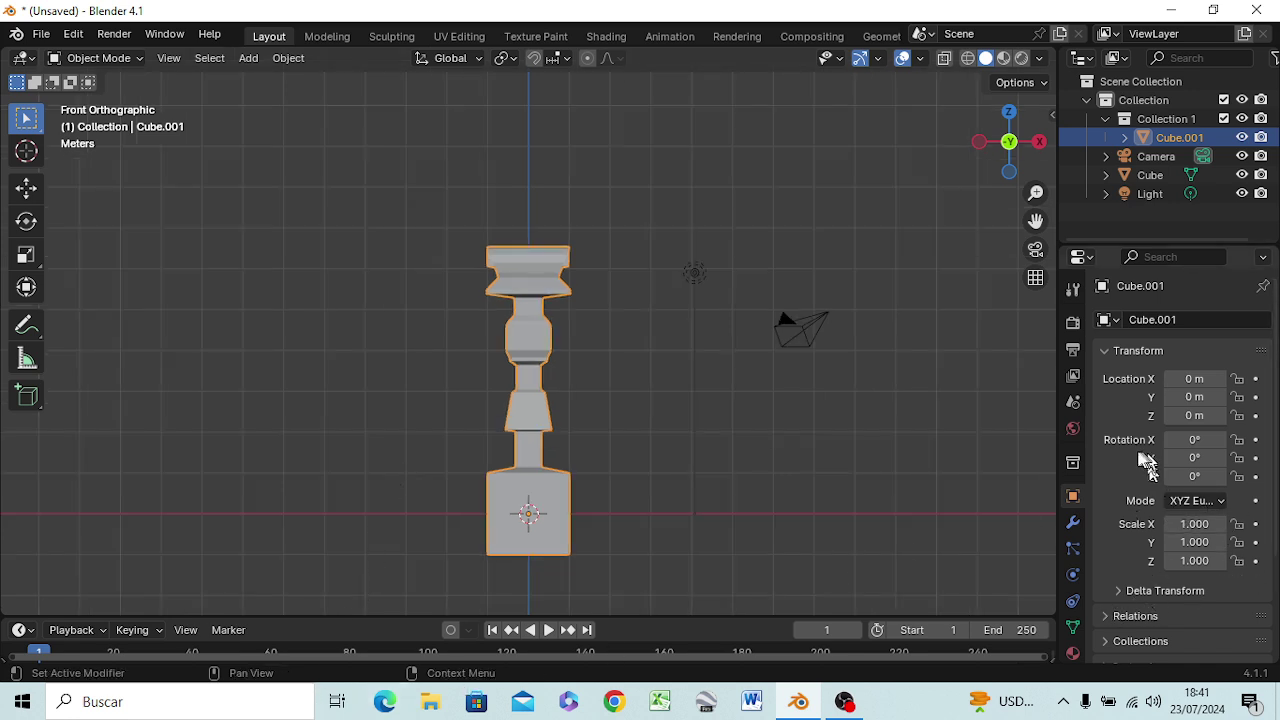
click(1073, 522)
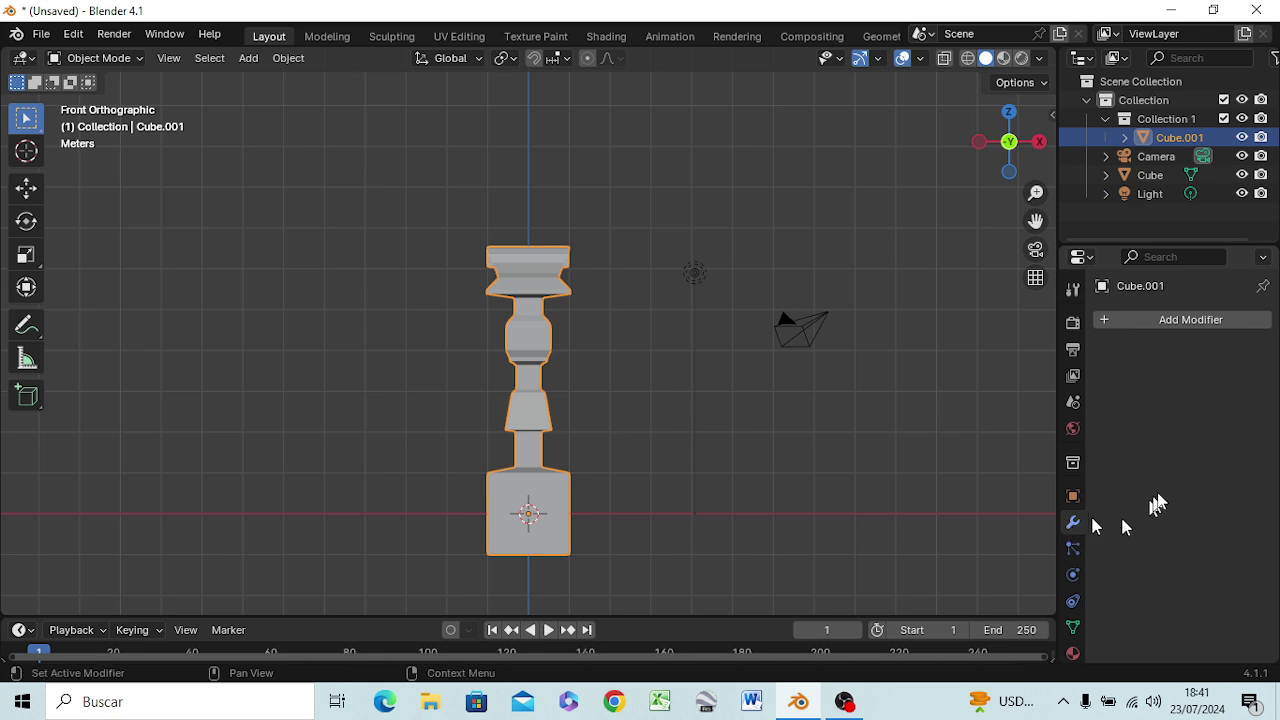
click(1183, 321)
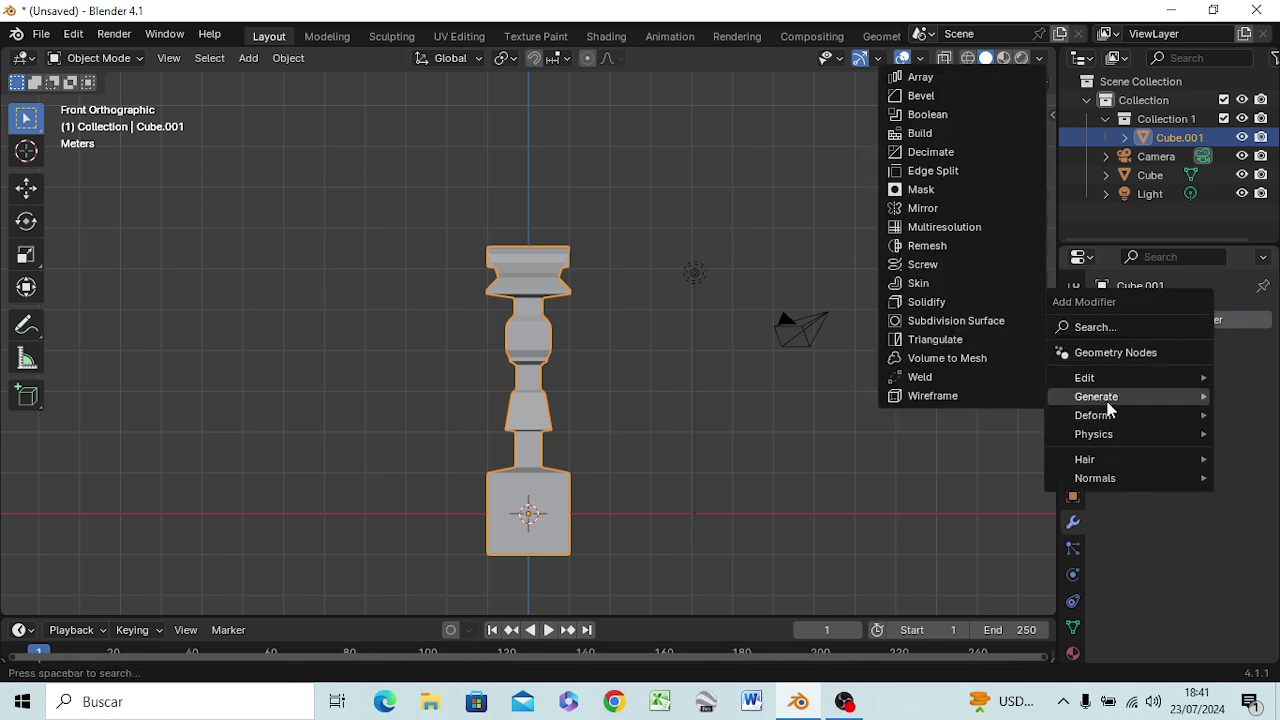
mouse_move(1100, 378)
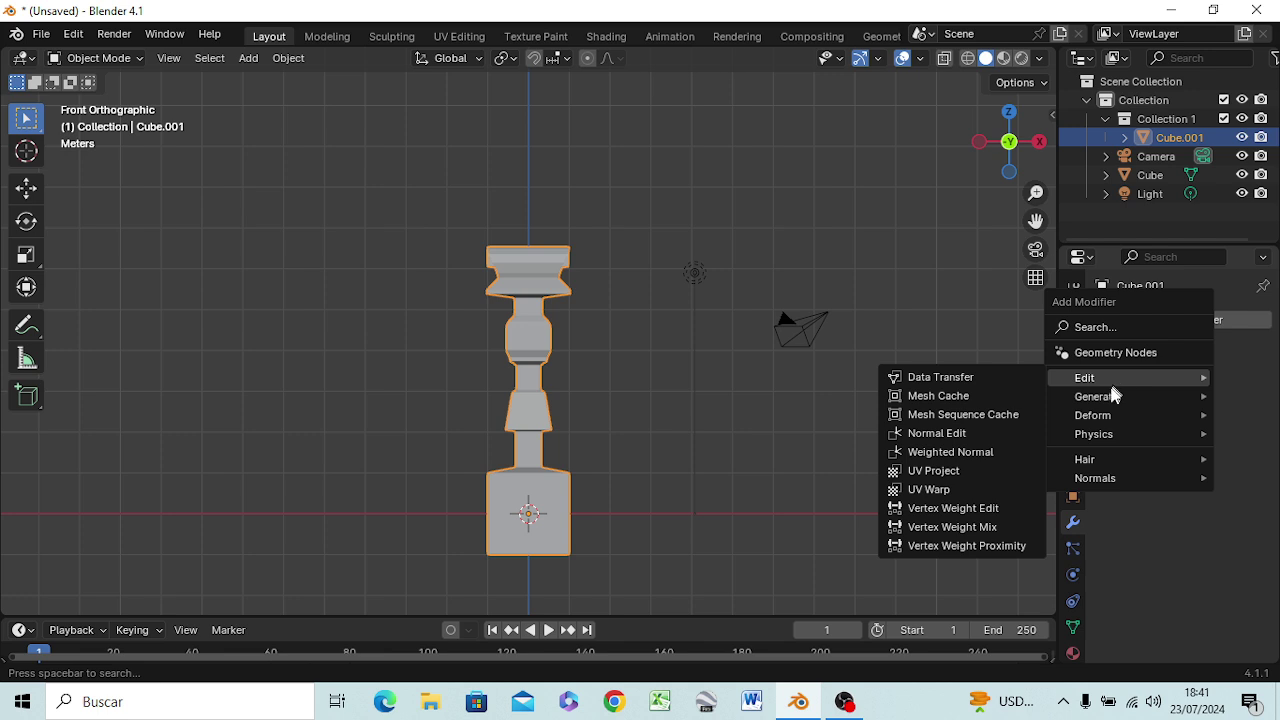
click(1135, 330)
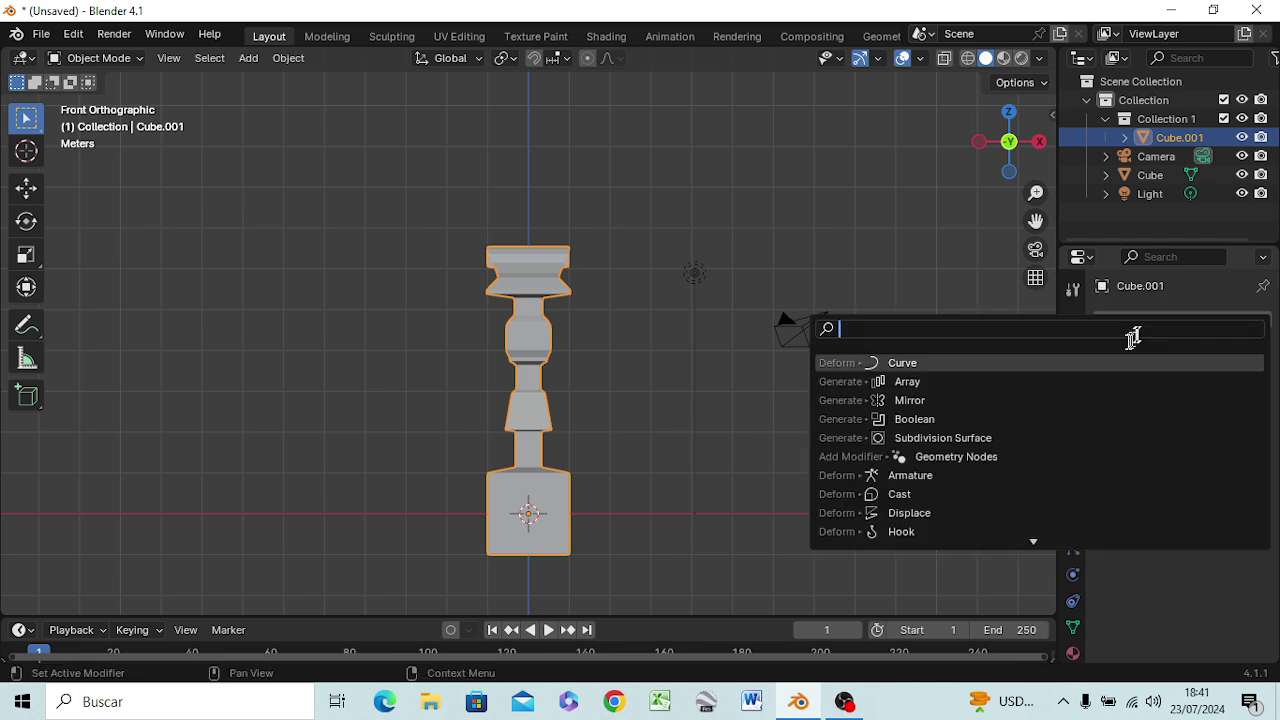
click(906, 381)
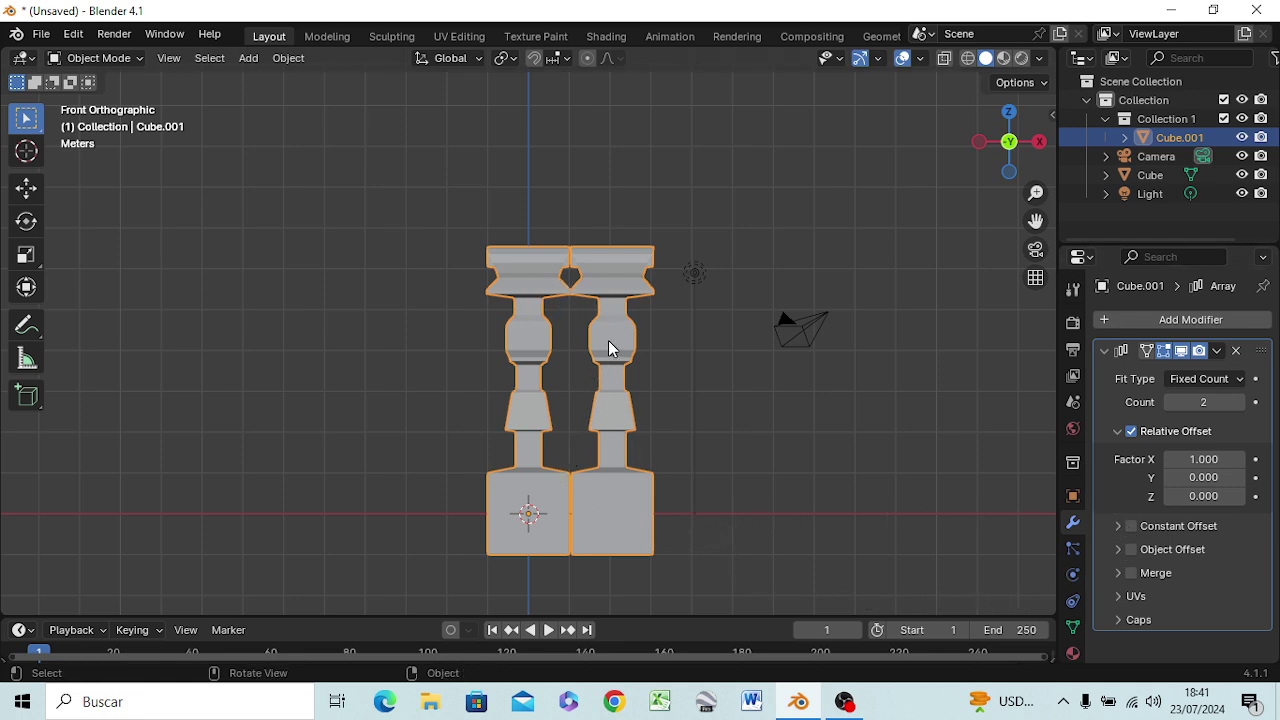
Set the array count to 38, then bring it down to 22 copies and view the row in perspective.
click(1203, 401)
text(38)
key(Return)
drag(1203, 401, 1203, 401)
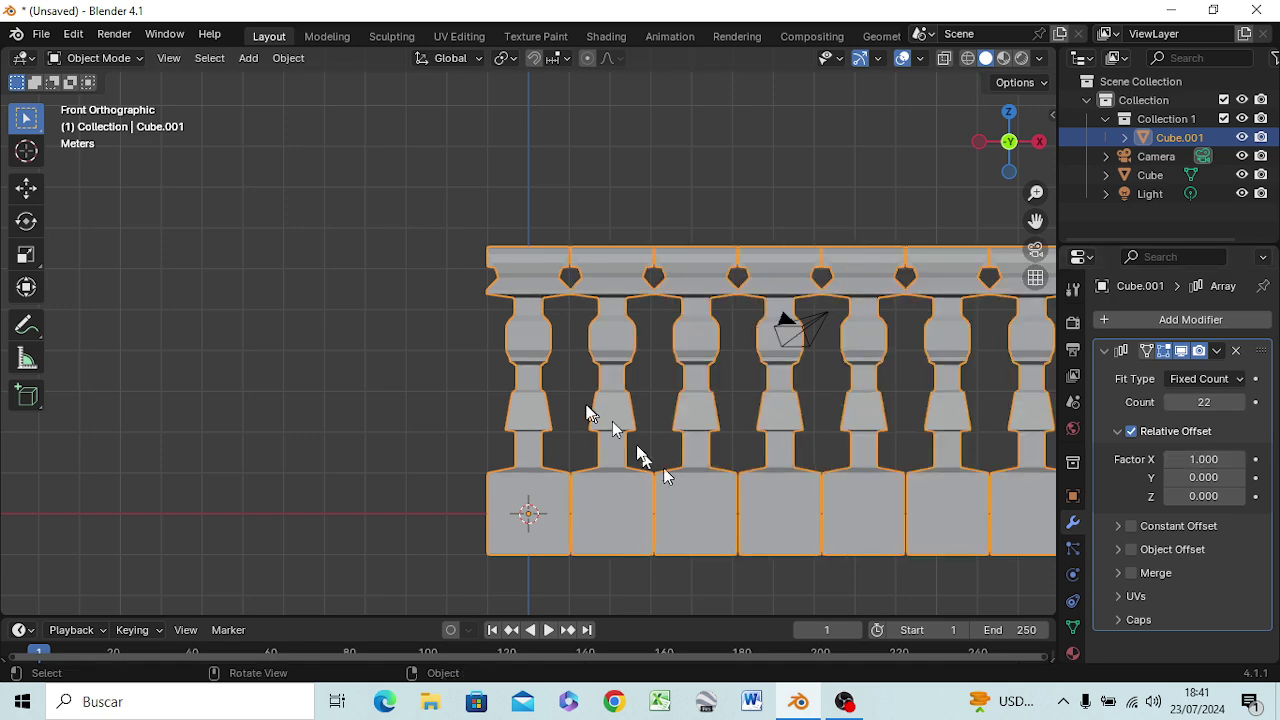
scroll(586, 404, down, 3)
scroll(586, 404, down, 2)
scroll(587, 409, down, 2)
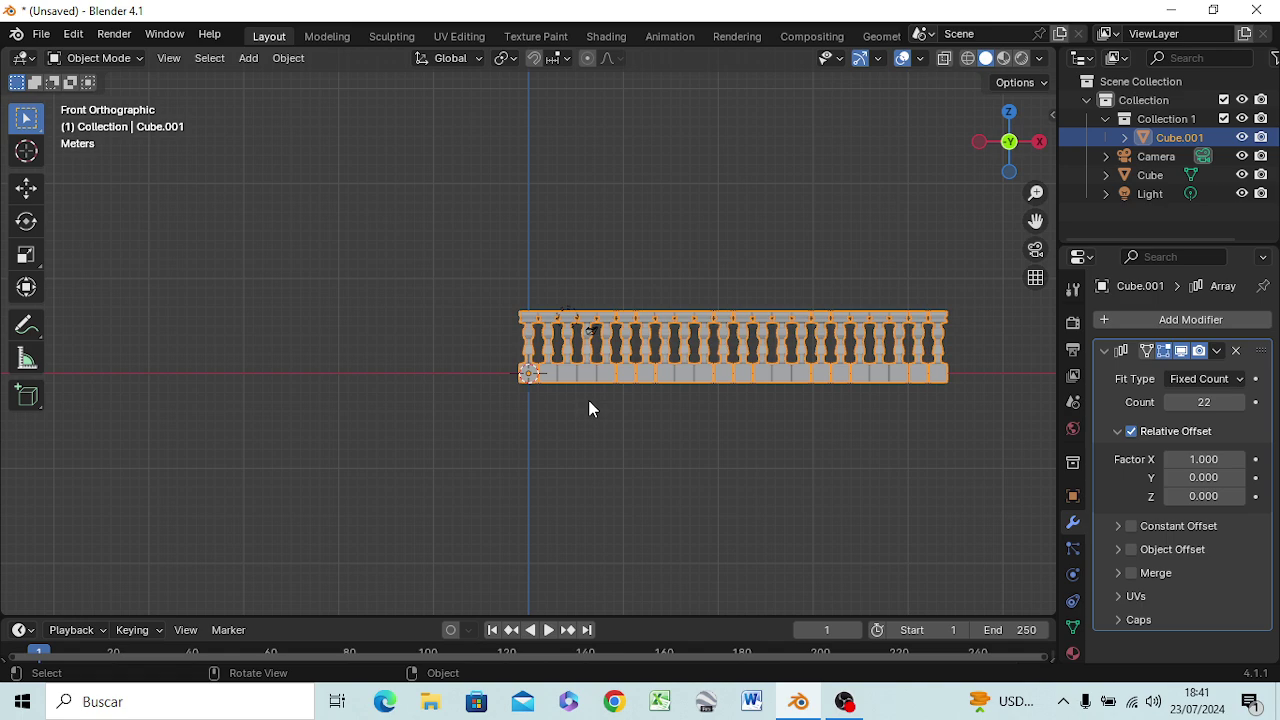
scroll(590, 408, up, 2)
scroll(596, 403, down, 2)
scroll(600, 403, up, 1)
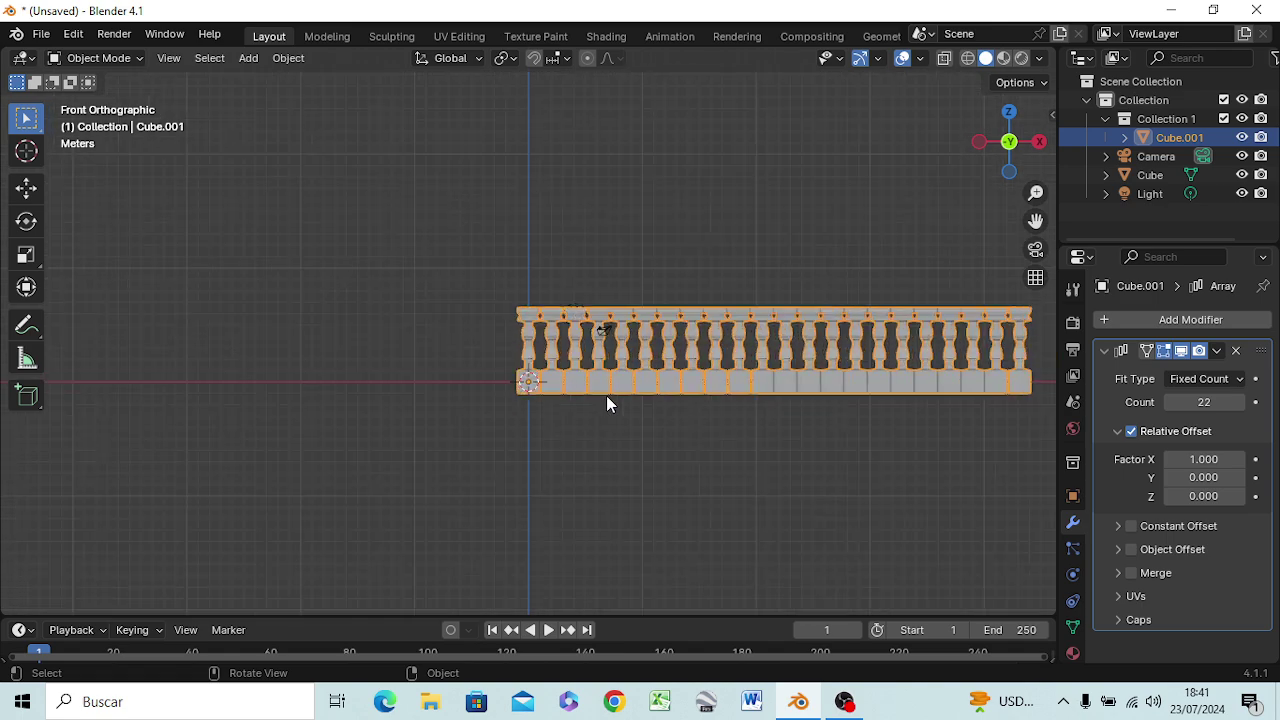
mouse_move(606, 403)
middle_down()
mouse_move(358, 500)
mouse_move(162, 402)
mouse_move(300, 397)
mouse_move(391, 437)
mouse_move(455, 392)
mouse_move(475, 401)
mouse_move(533, 346)
mouse_move(534, 263)
mouse_move(432, 280)
mouse_move(389, 329)
mouse_move(411, 357)
mouse_move(512, 400)
mouse_move(571, 417)
mouse_move(671, 411)
mouse_move(601, 413)
mouse_move(606, 403)
mouse_move(583, 398)
mouse_move(607, 419)
mouse_move(604, 515)
mouse_move(621, 377)
middle_up()
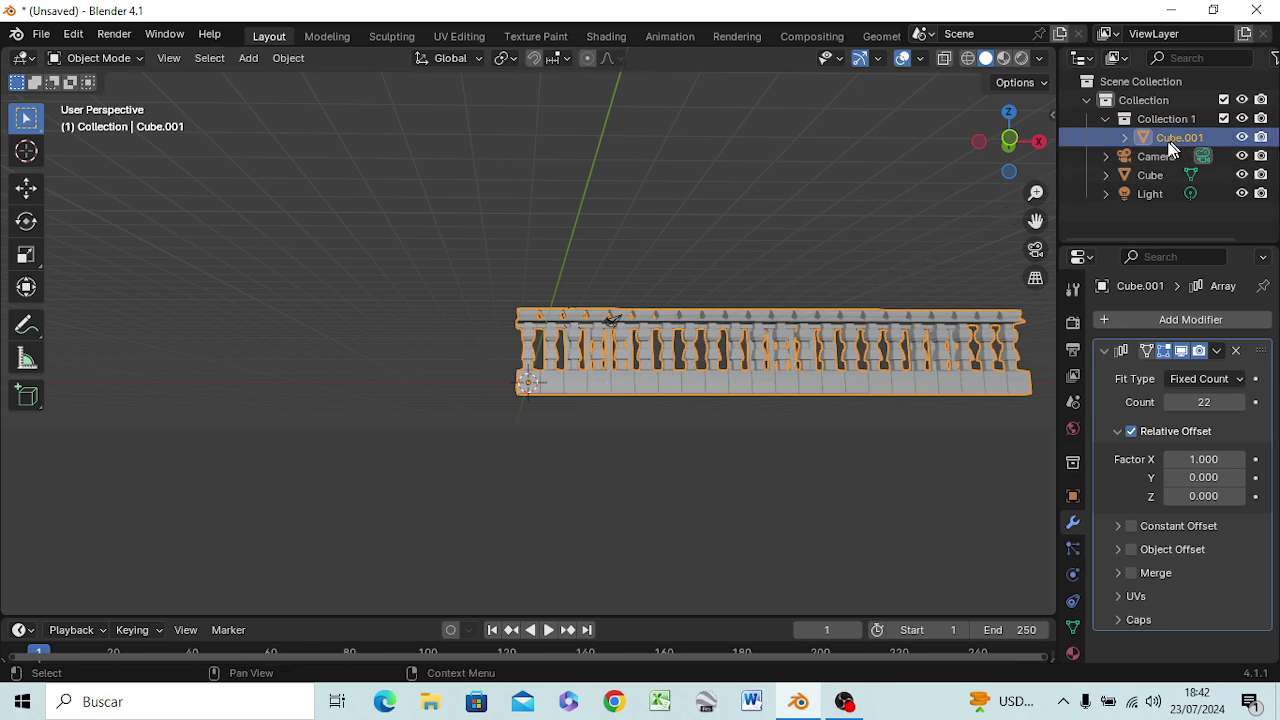
Undo, remove the Array modifier, and rename Cube.001 to 'Con'.
key(ctrl+z)
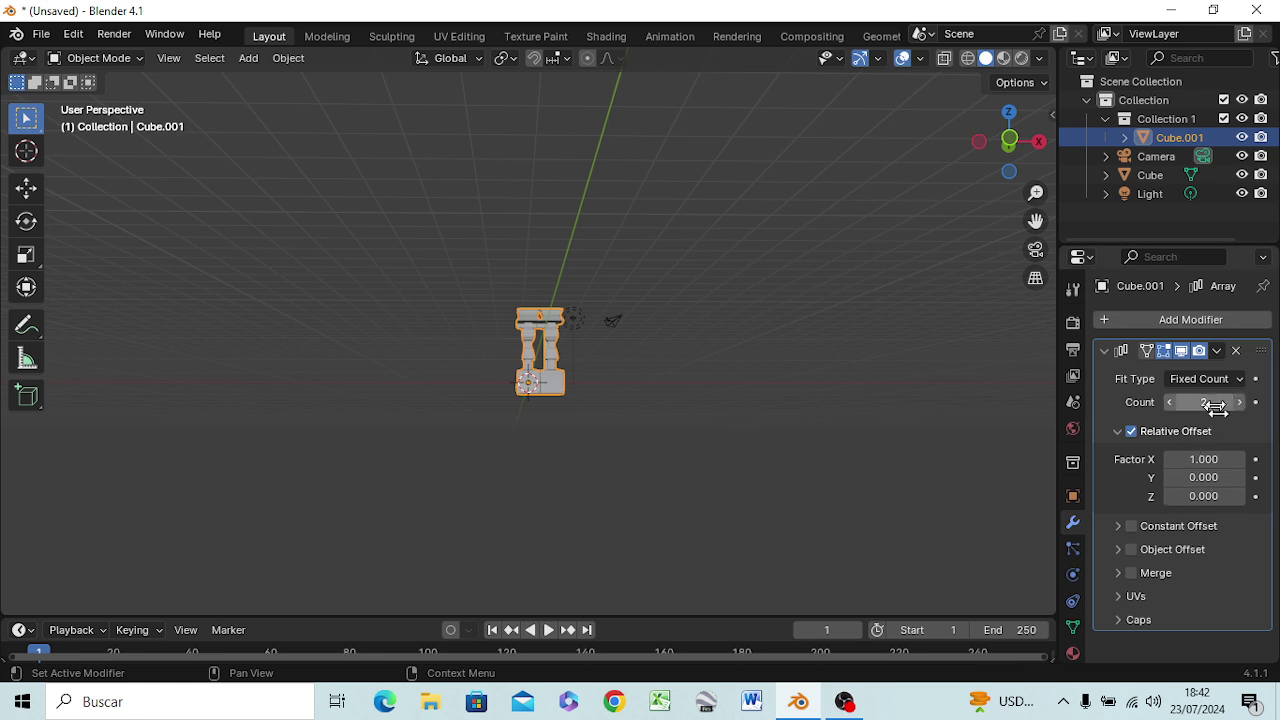
click(1236, 352)
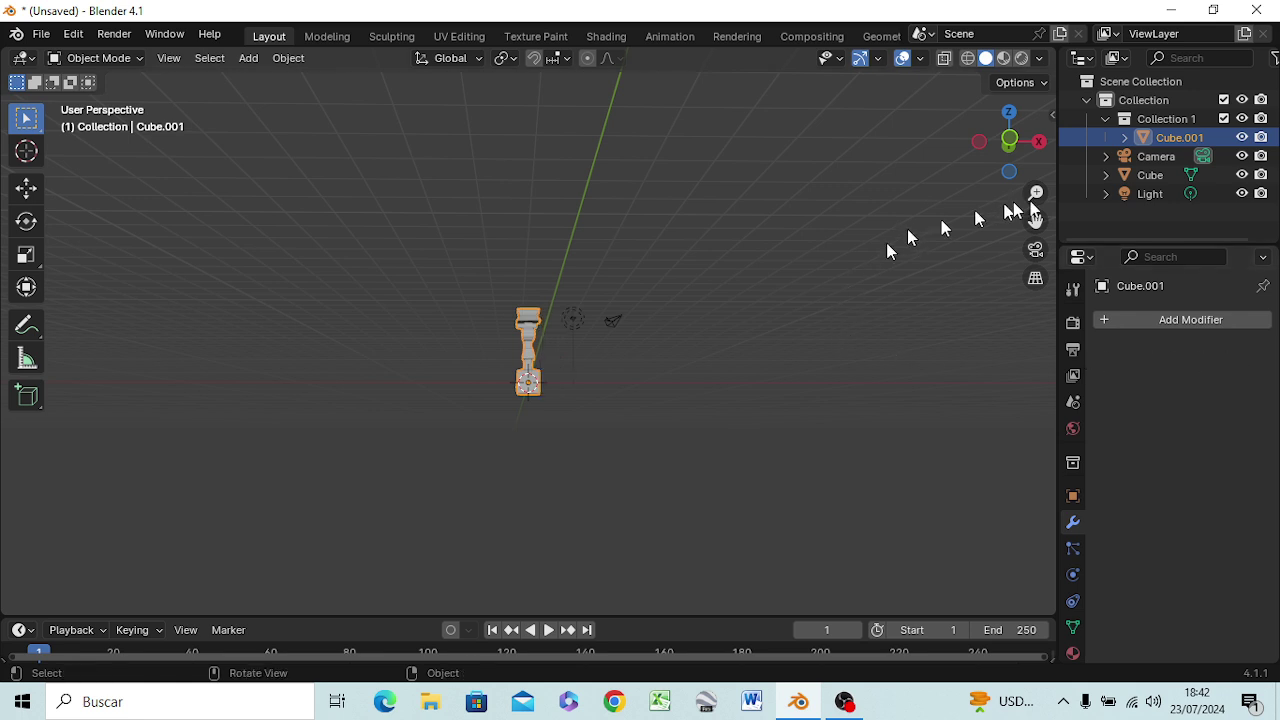
double_click(1190, 138)
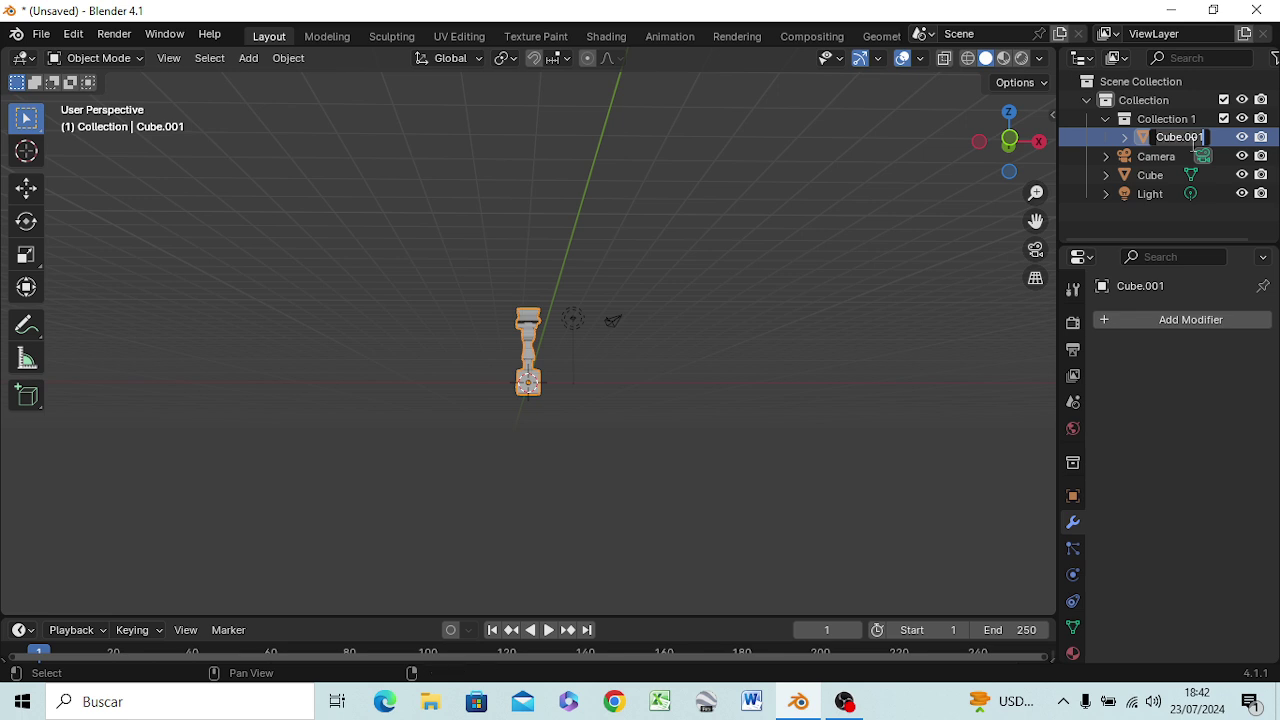
key(BackSpace)
key(BackSpace)
key(BackSpace)
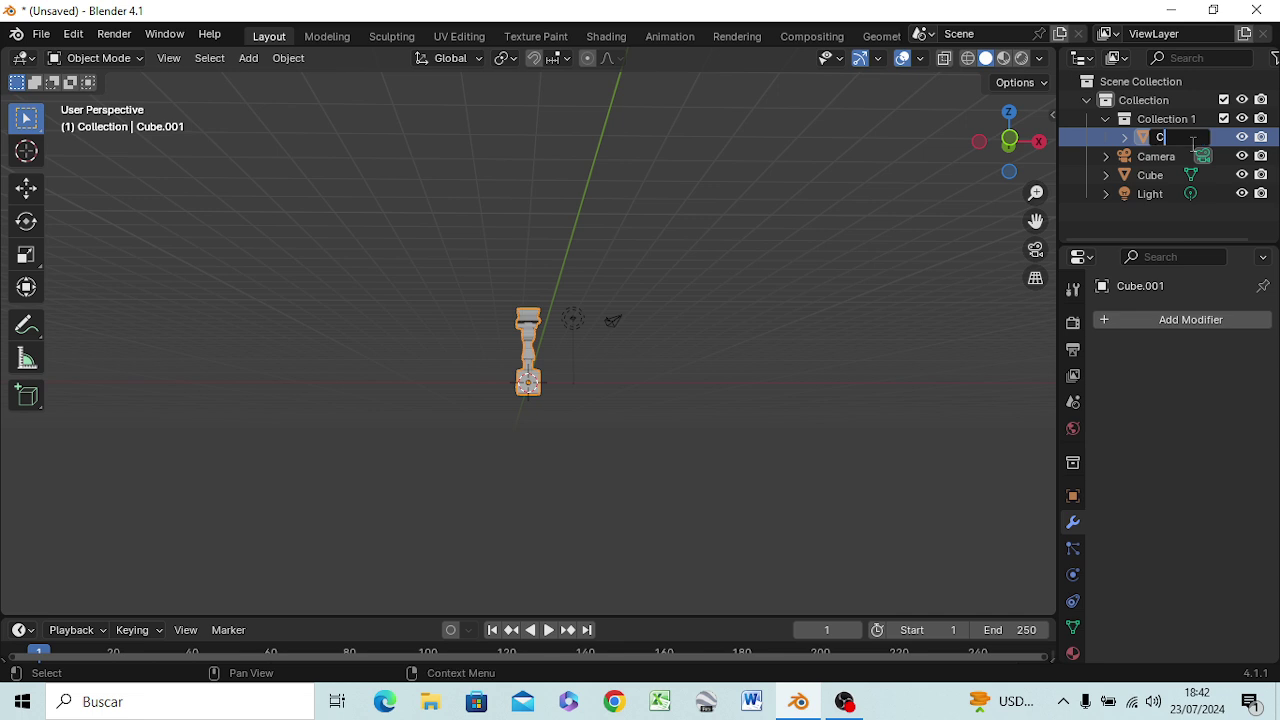
text(jto)
key(Return)
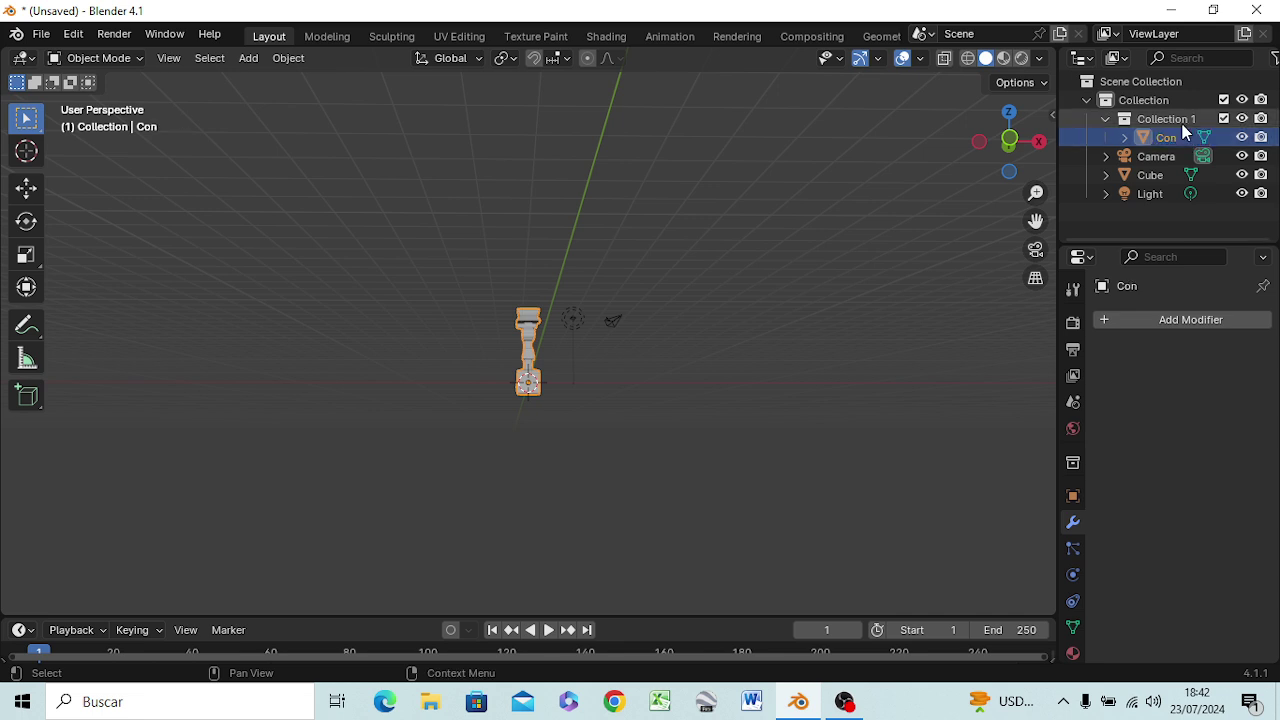
Keep Con in Collection 1, then collapse and hide Collection 1.
key(m)
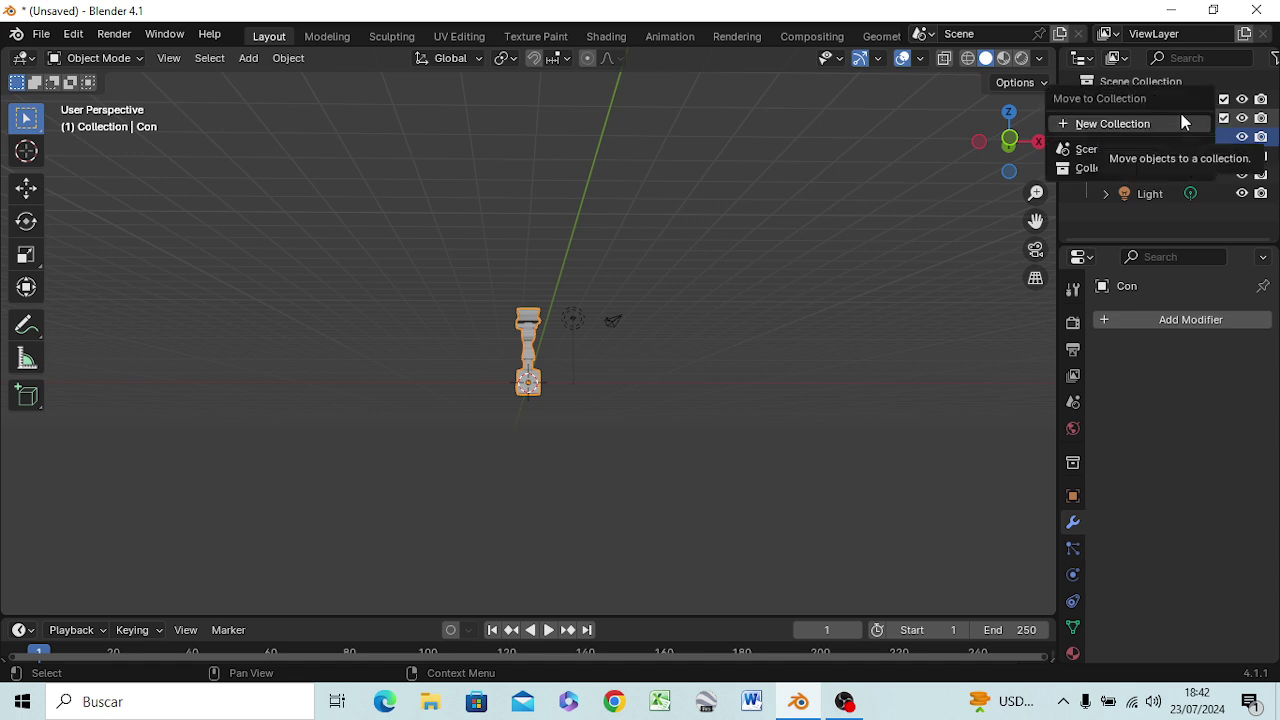
click(992, 242)
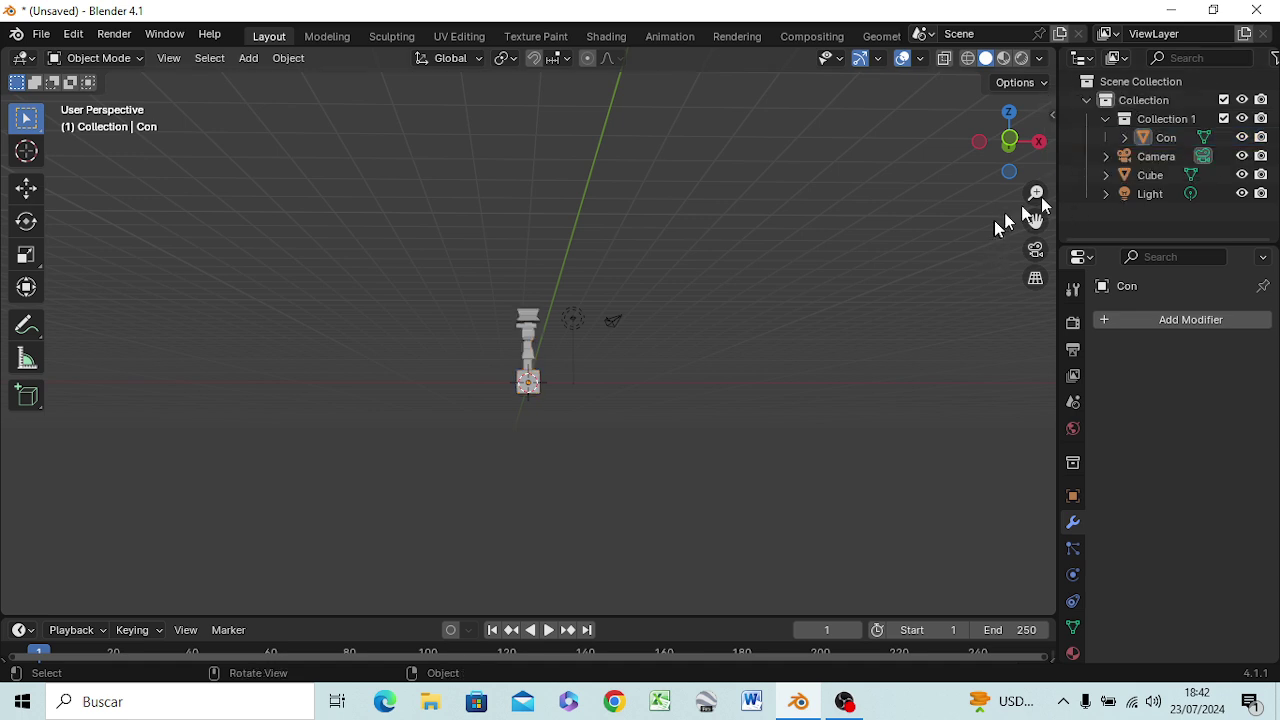
click(1165, 137)
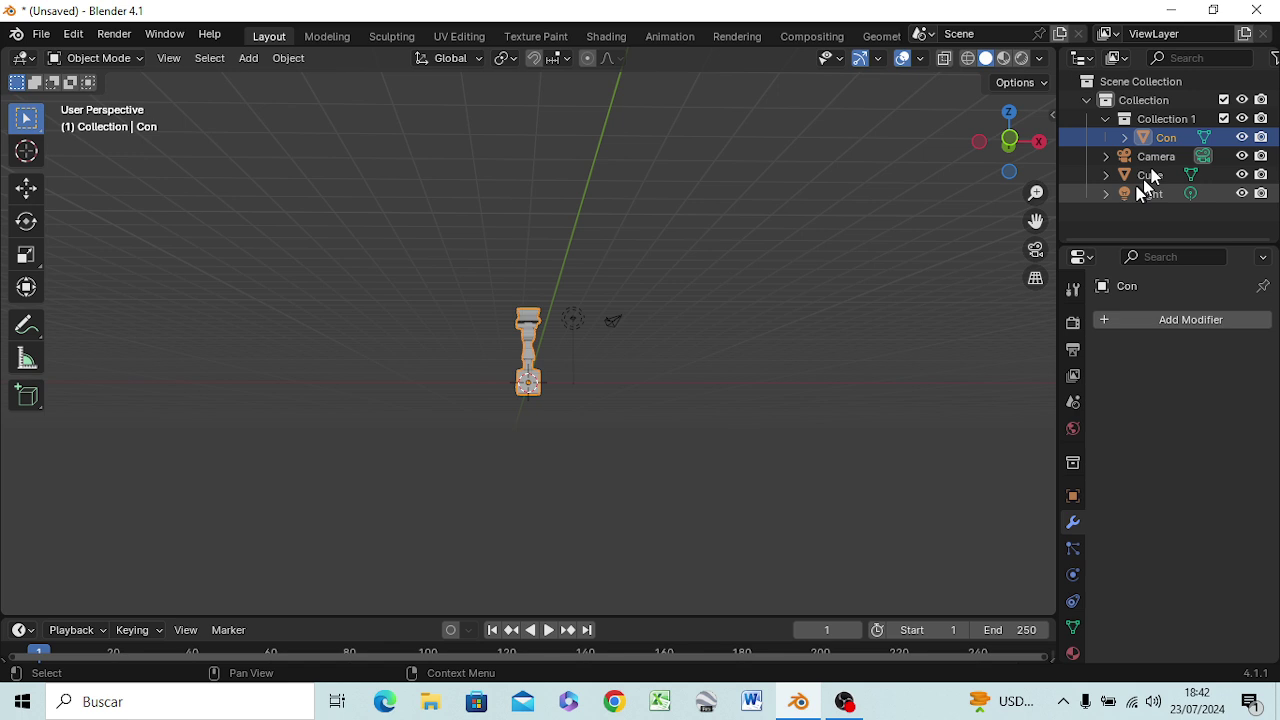
click(1106, 119)
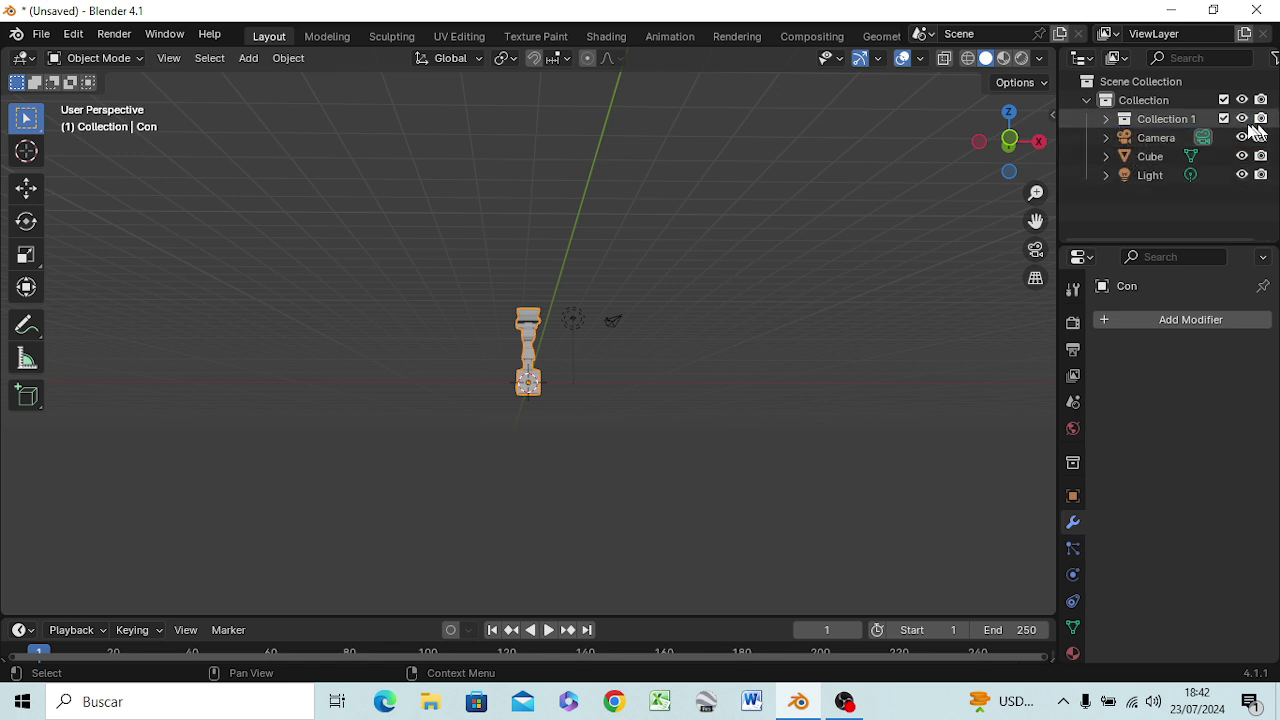
click(1242, 118)
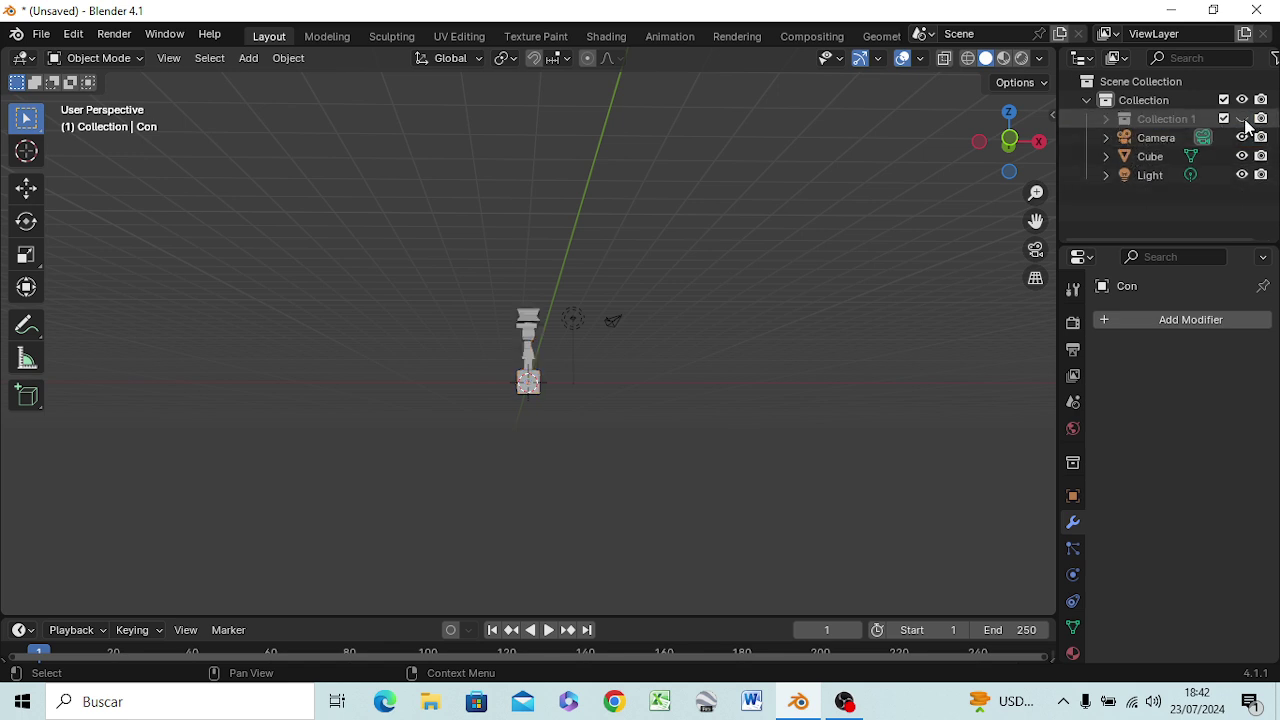
Frame the Cube column in a front orthographic view.
click(527, 383)
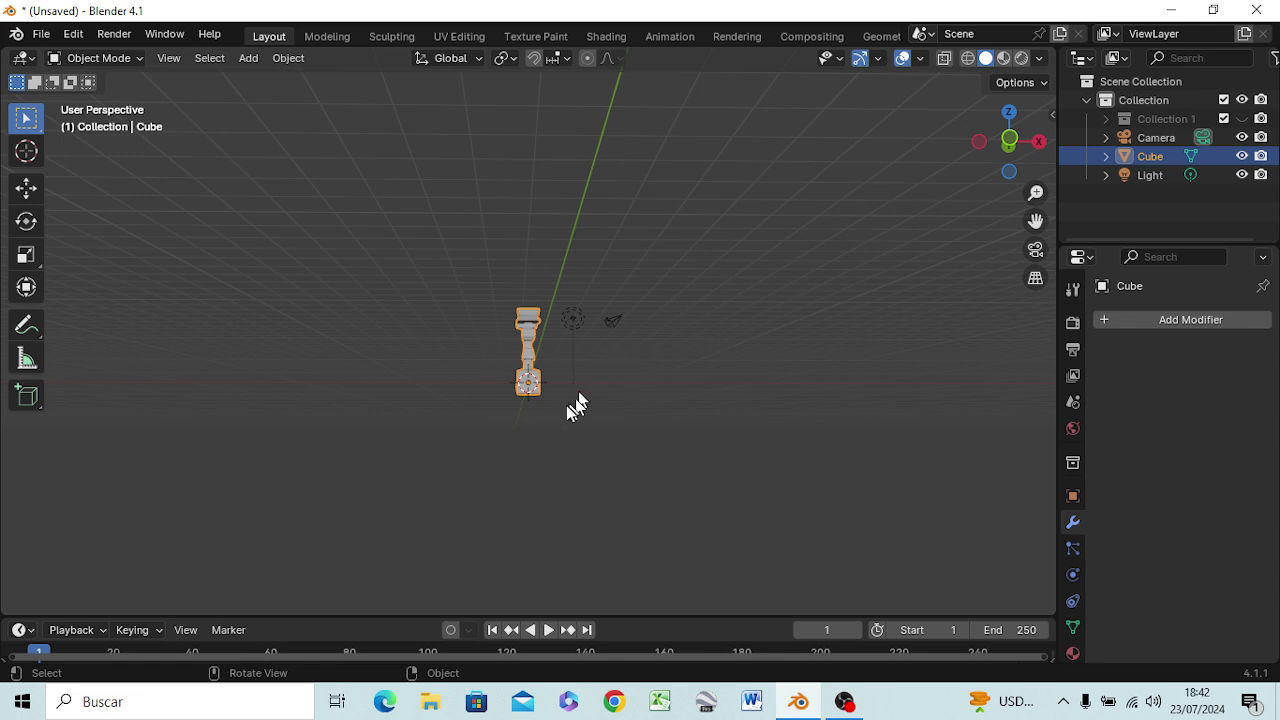
key(KP_1)
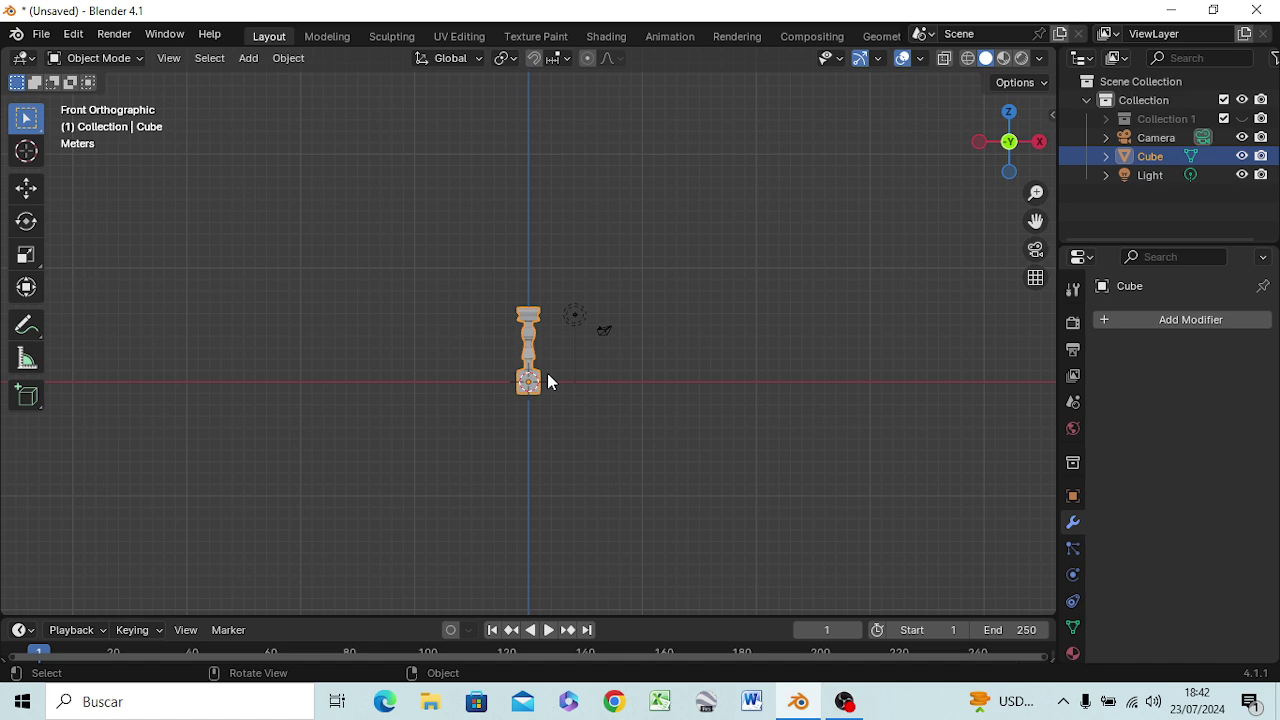
shift+click(553, 372)
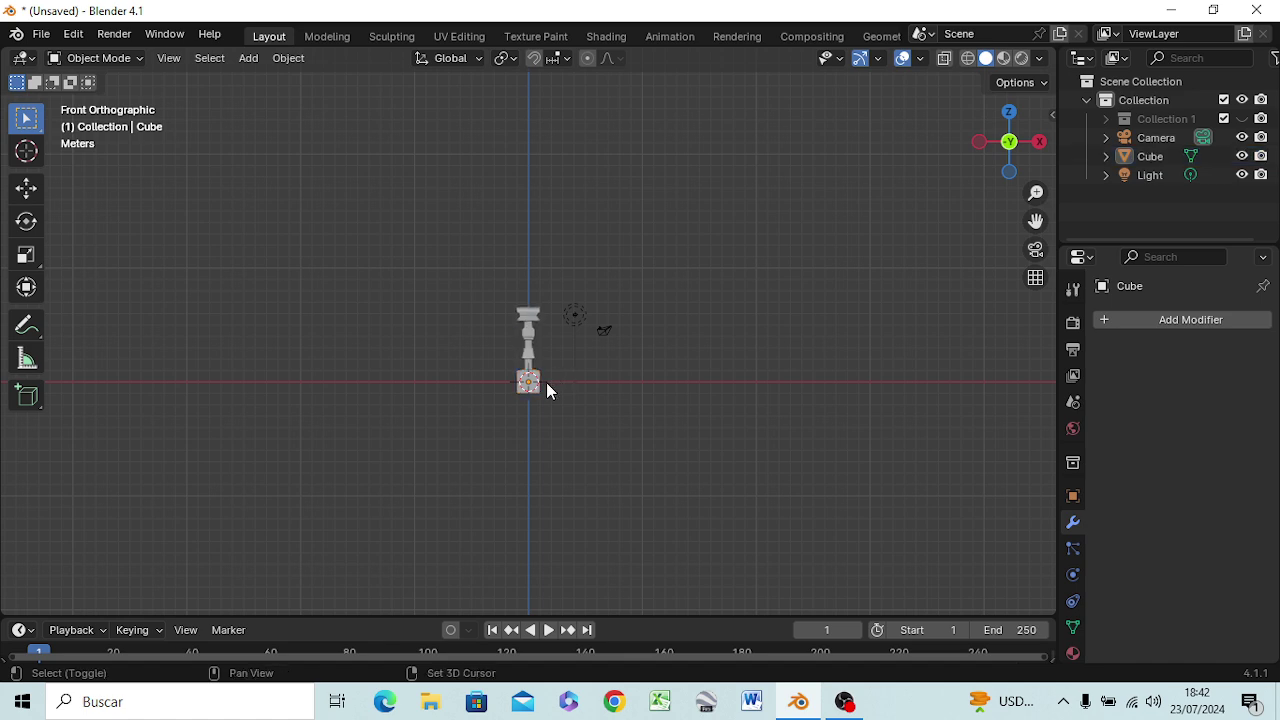
mouse_move(547, 385)
middle_down()
mouse_move(575, 420)
mouse_move(536, 433)
middle_up()
scroll(540, 423, up, 4)
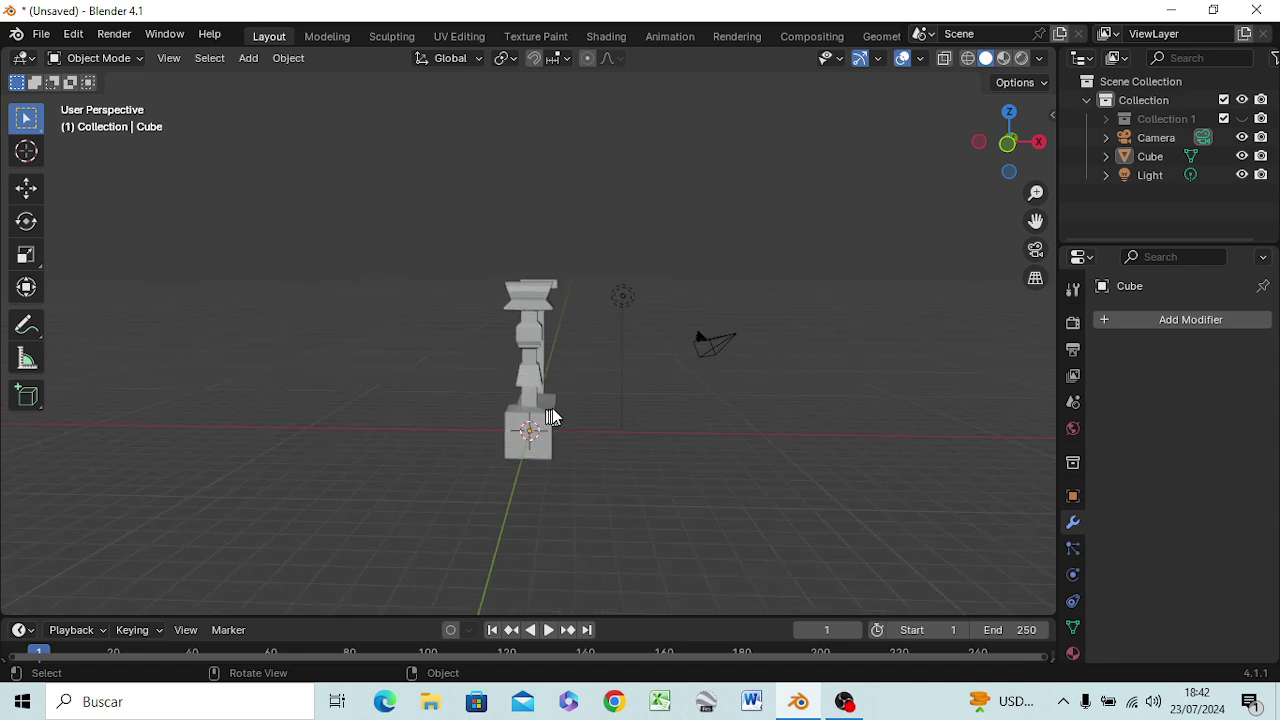
scroll(551, 417, up, 2)
key(KP_1)
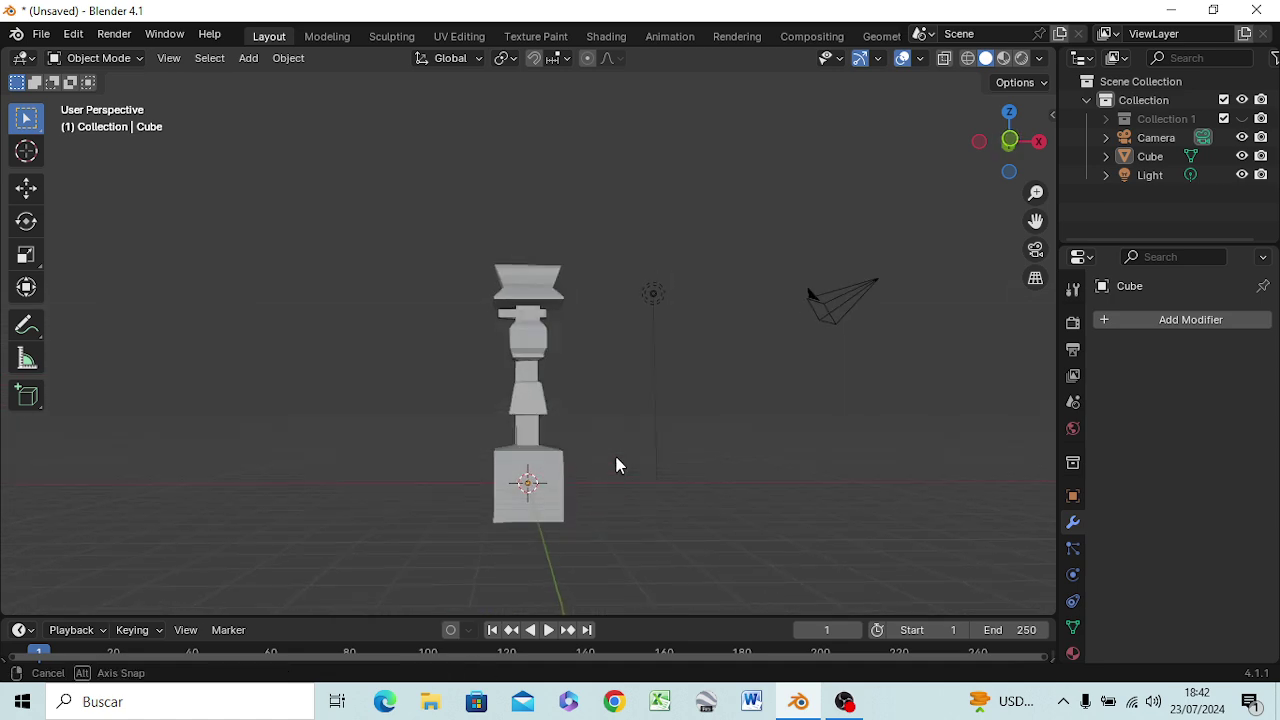
key(KP_5)
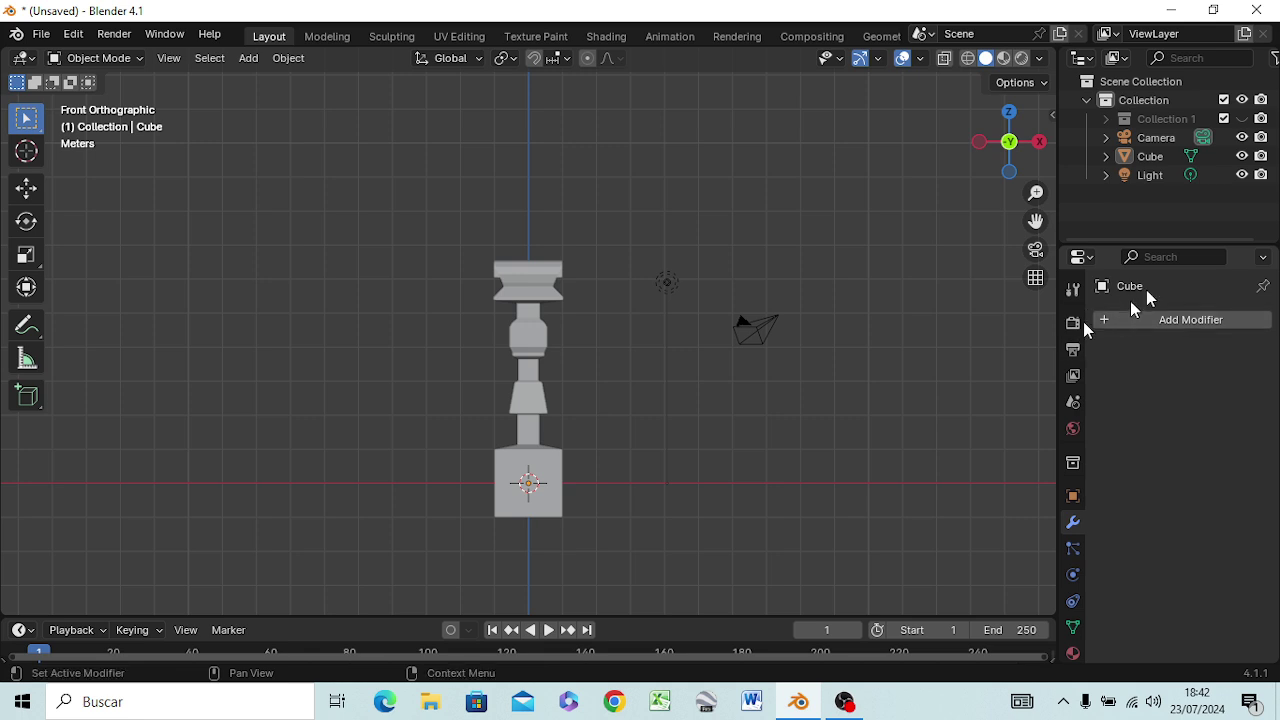
Select the Camera and Light in the Outliner, delete them, and reselect the Cube.
click(1151, 157)
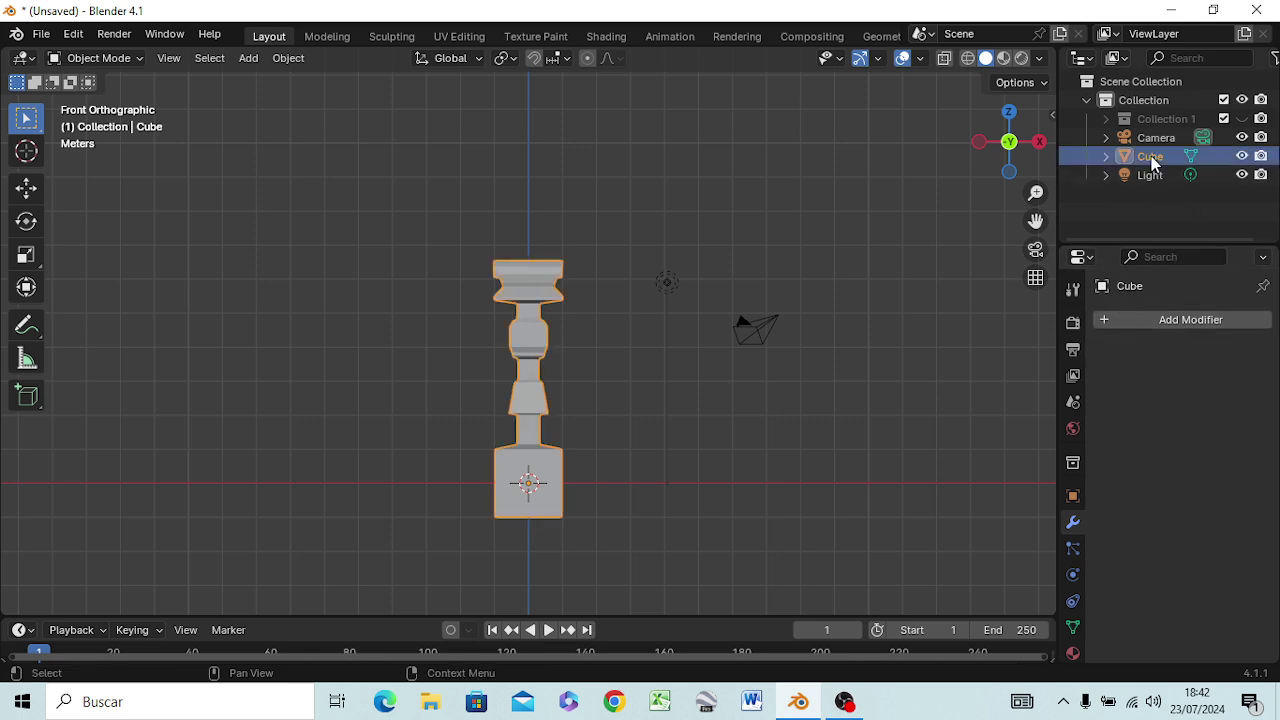
click(1242, 156)
click(1243, 156)
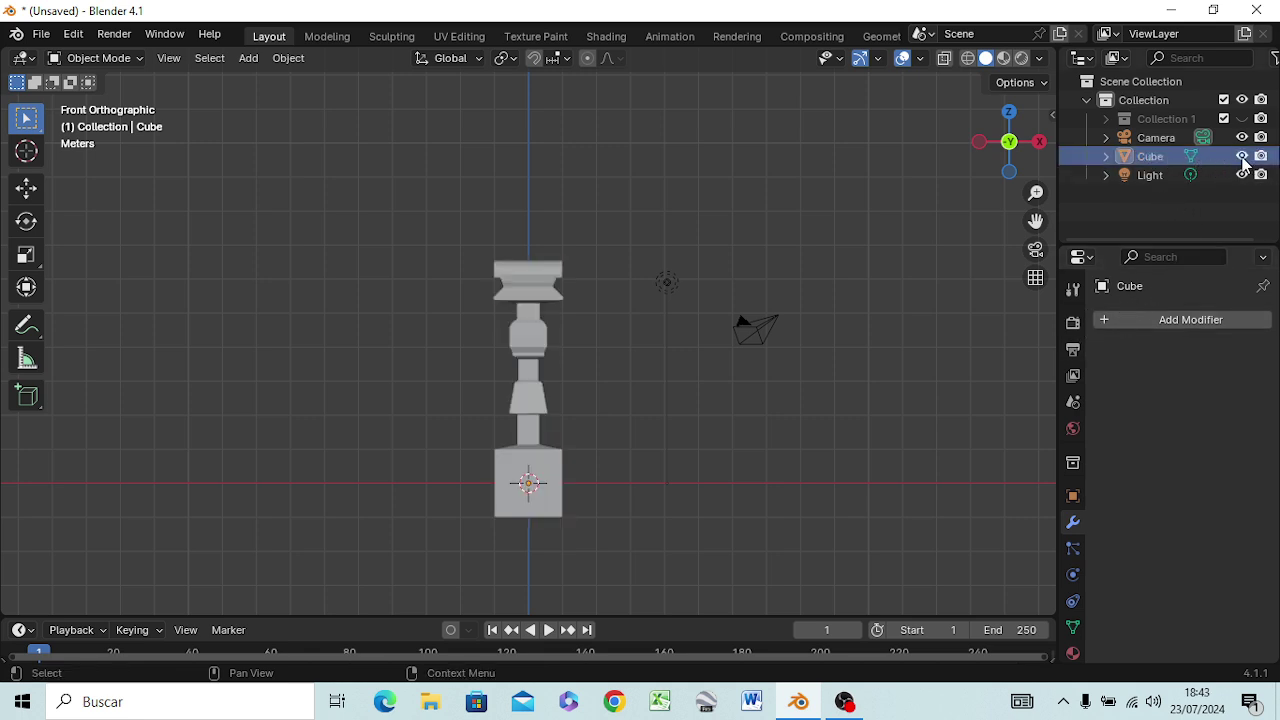
click(1148, 139)
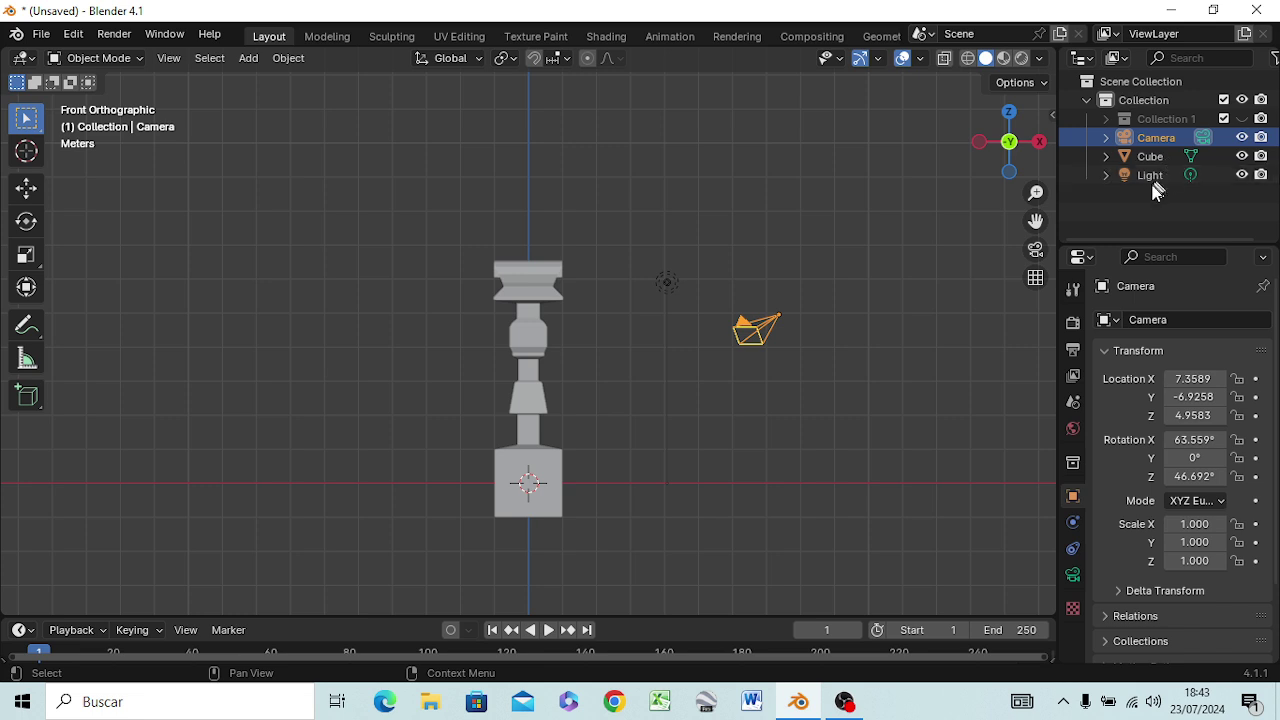
shift+click(1147, 177)
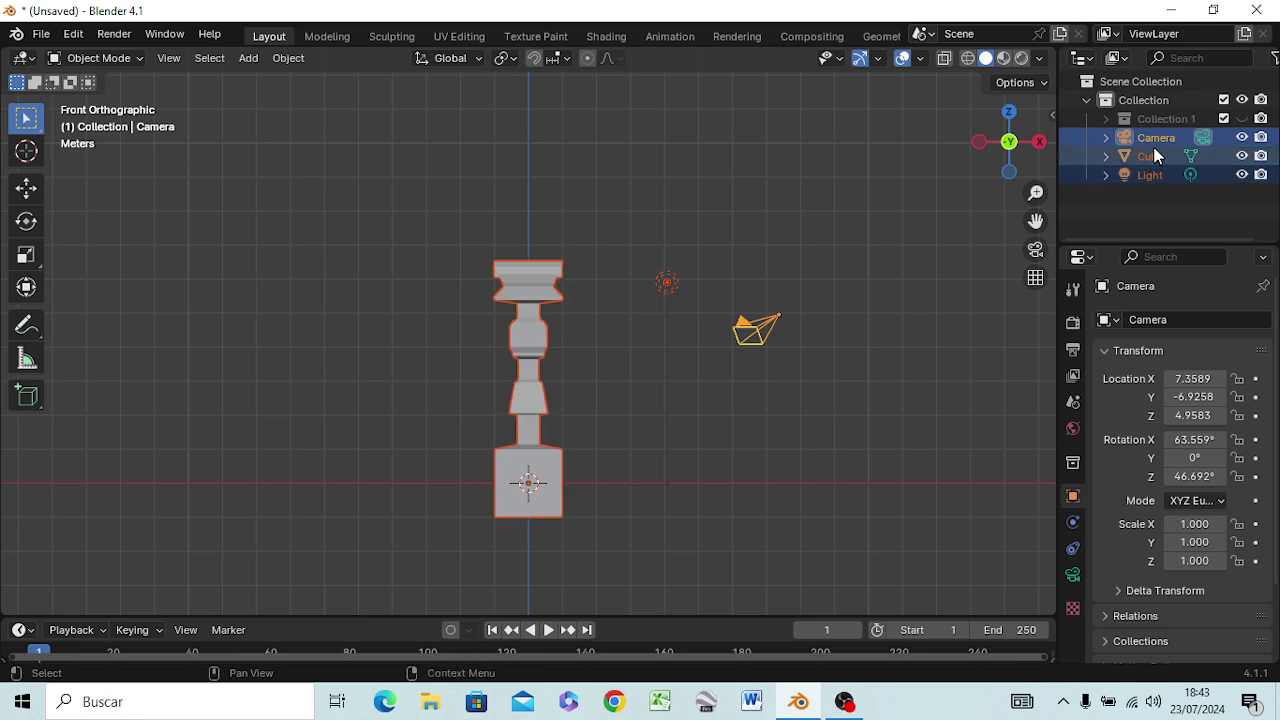
click(1148, 157)
click(1155, 140)
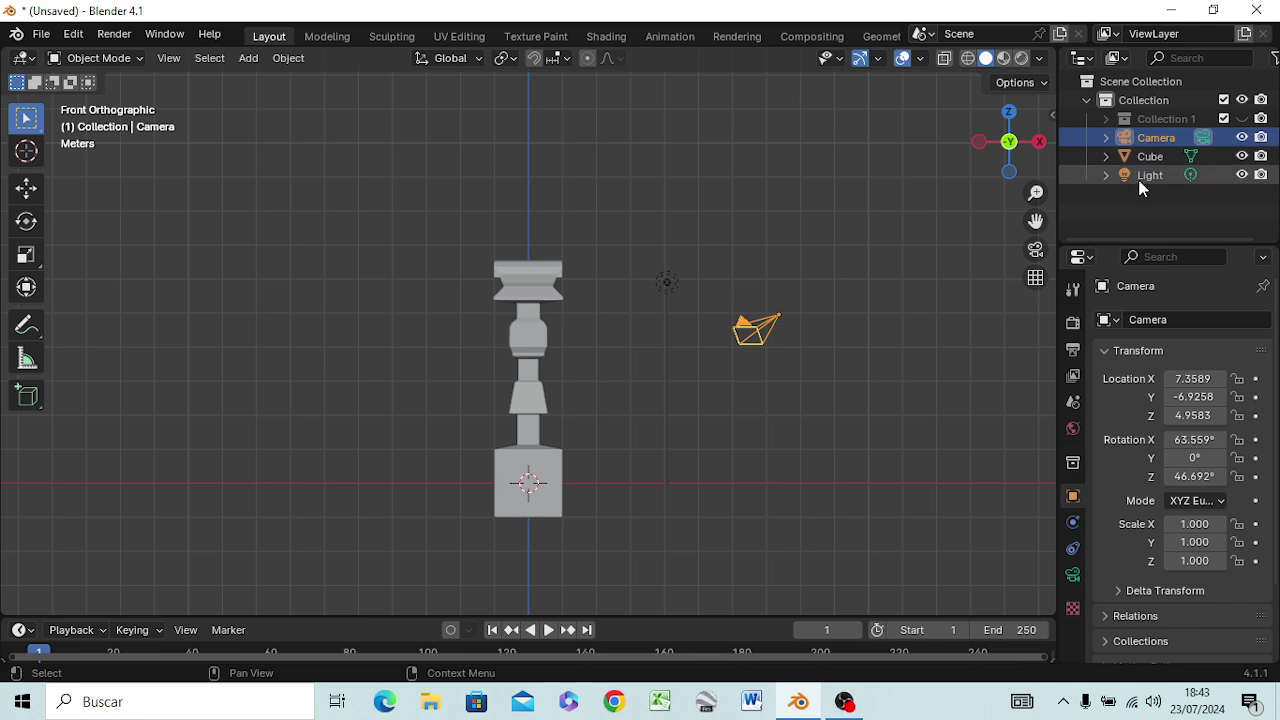
ctrl+click(1145, 178)
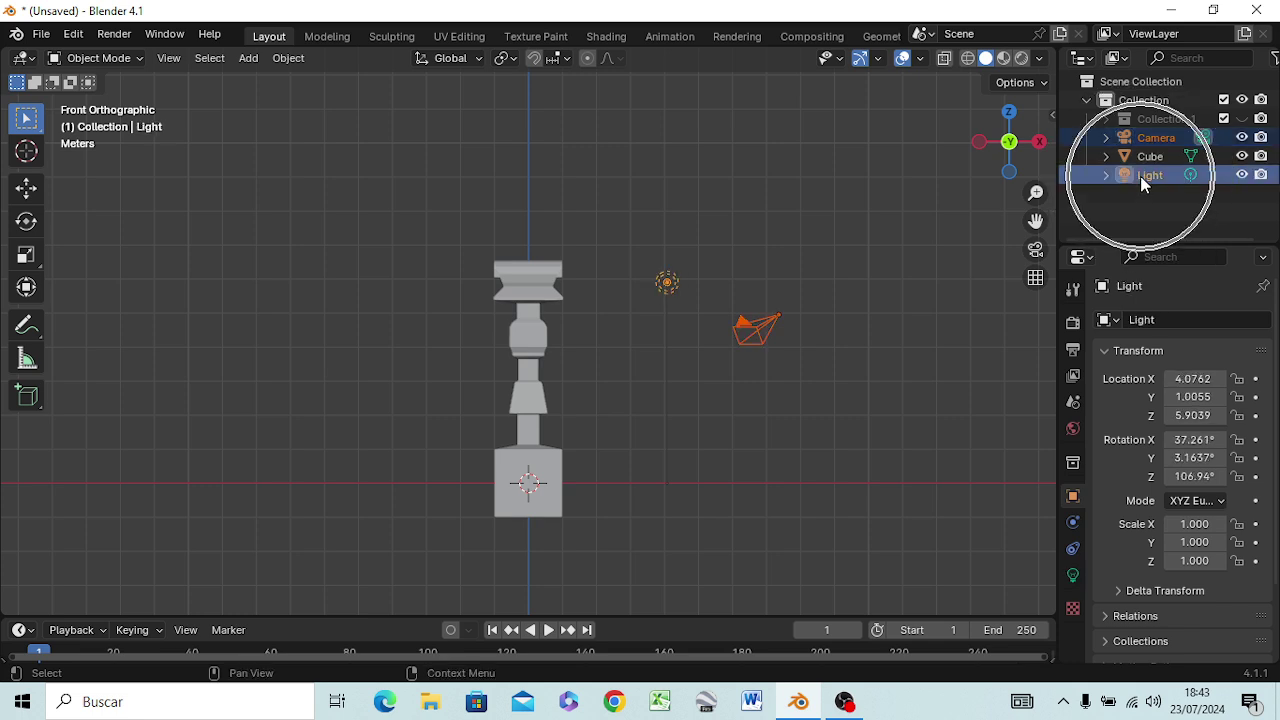
key(x)
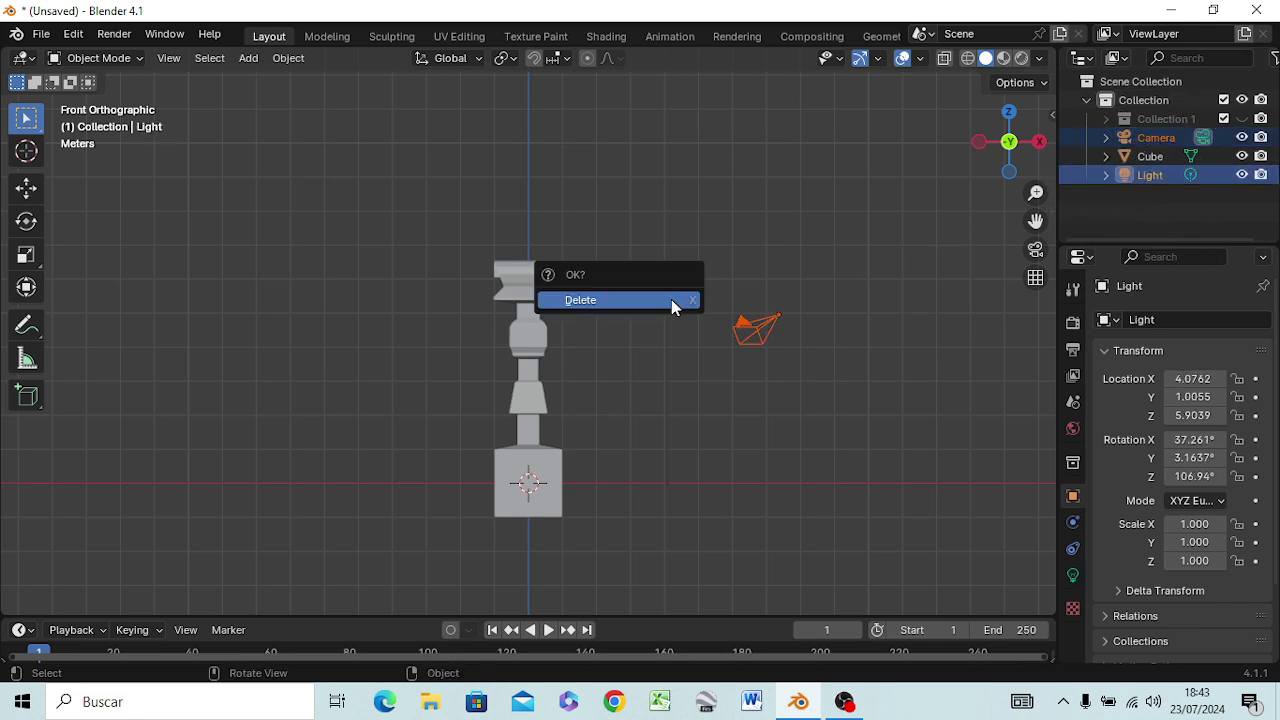
click(671, 299)
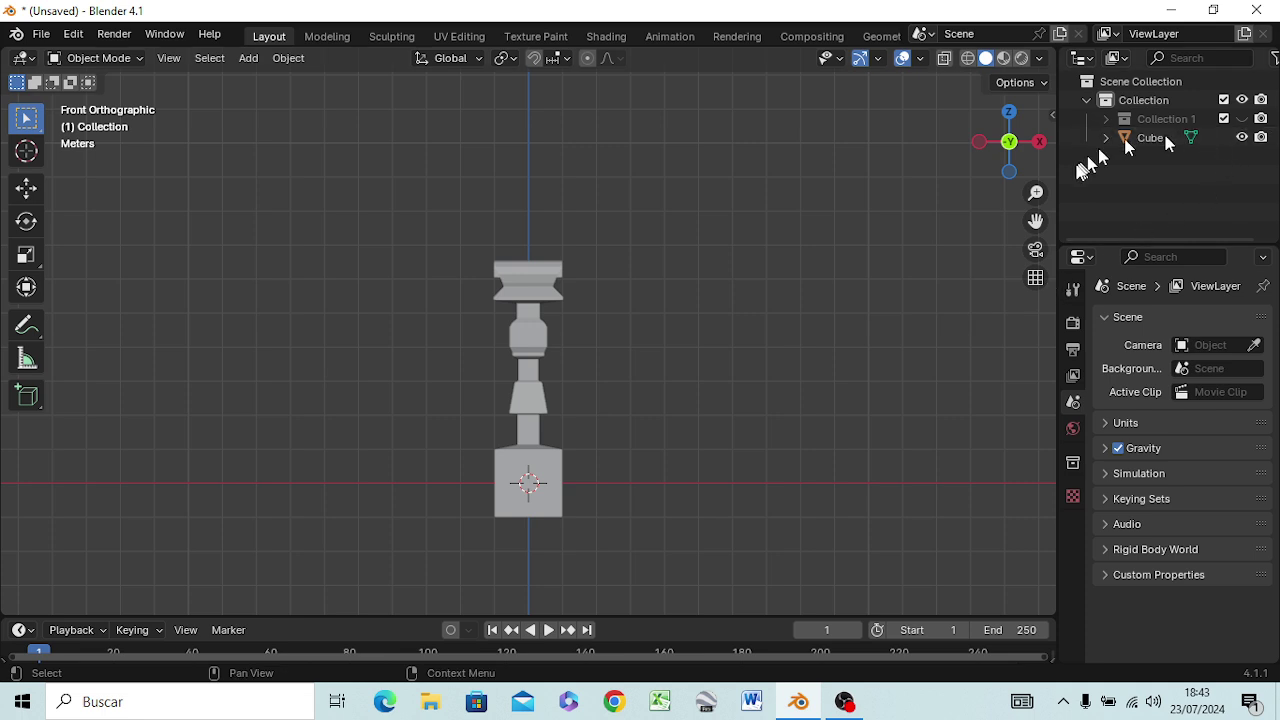
click(536, 454)
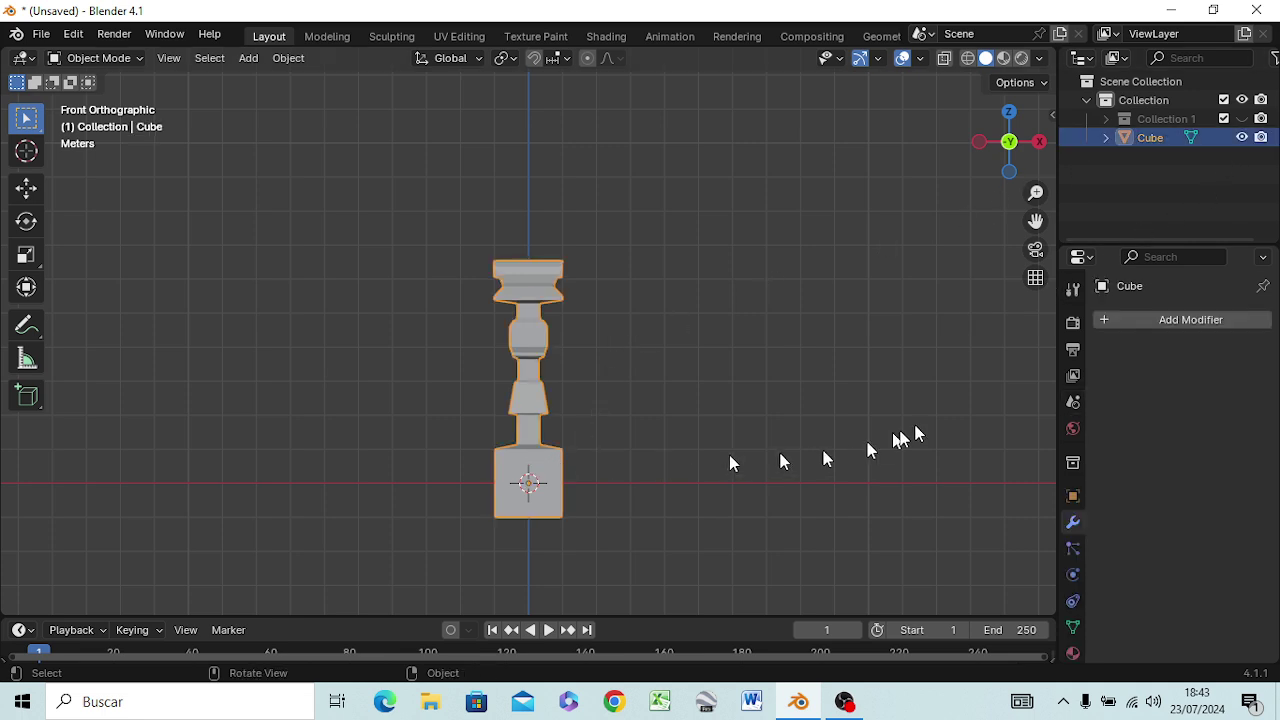
Add an Array modifier (count 2, X offset 1.000) to the Cube and view it from the top.
click(1134, 320)
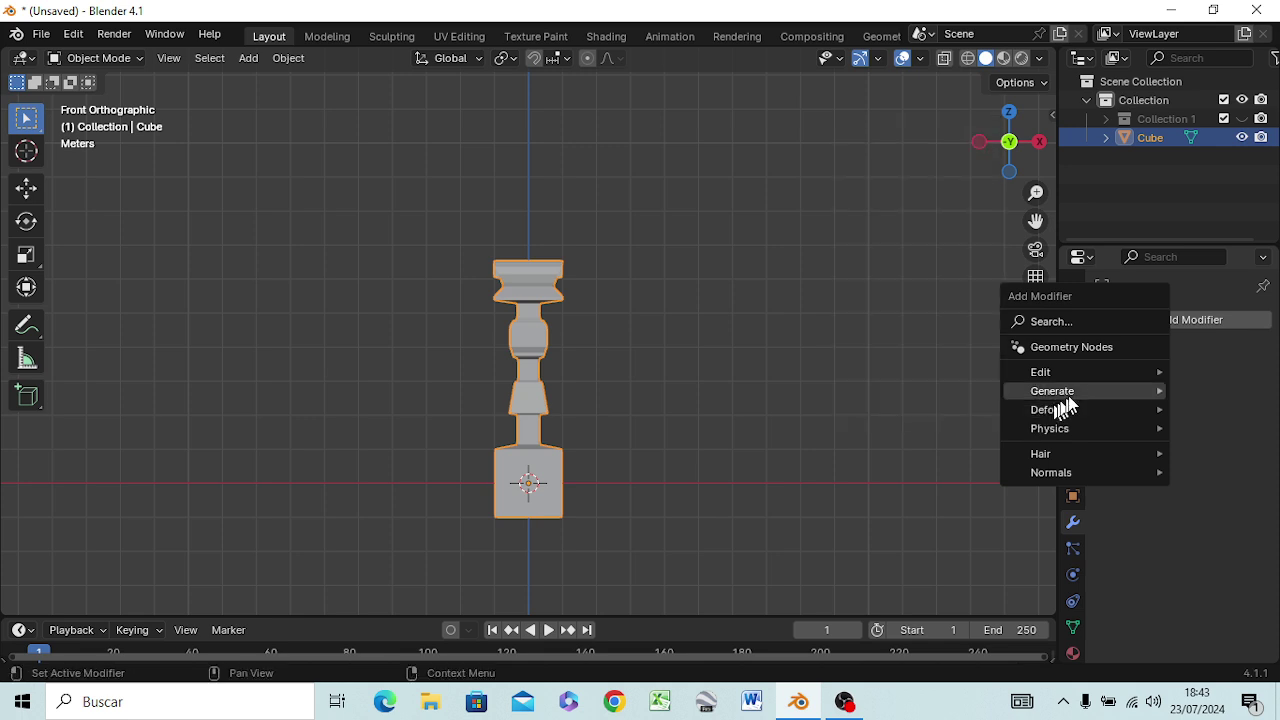
mouse_move(1053, 391)
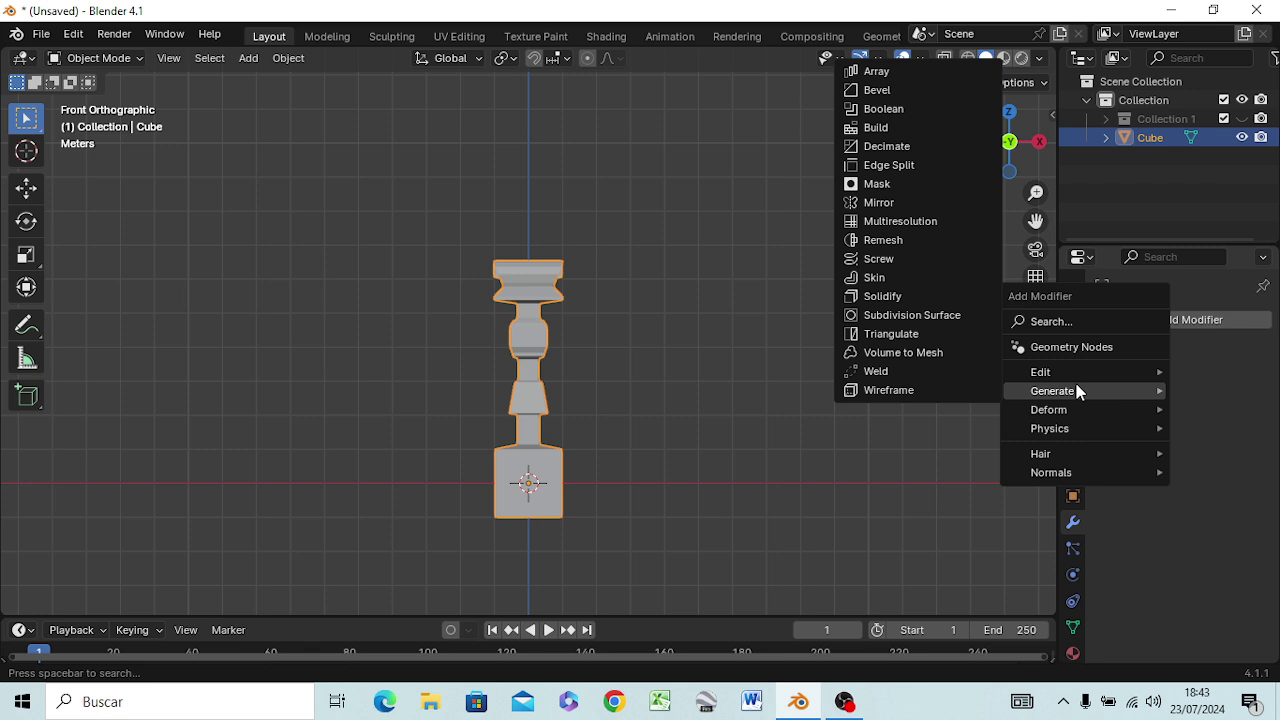
click(1036, 322)
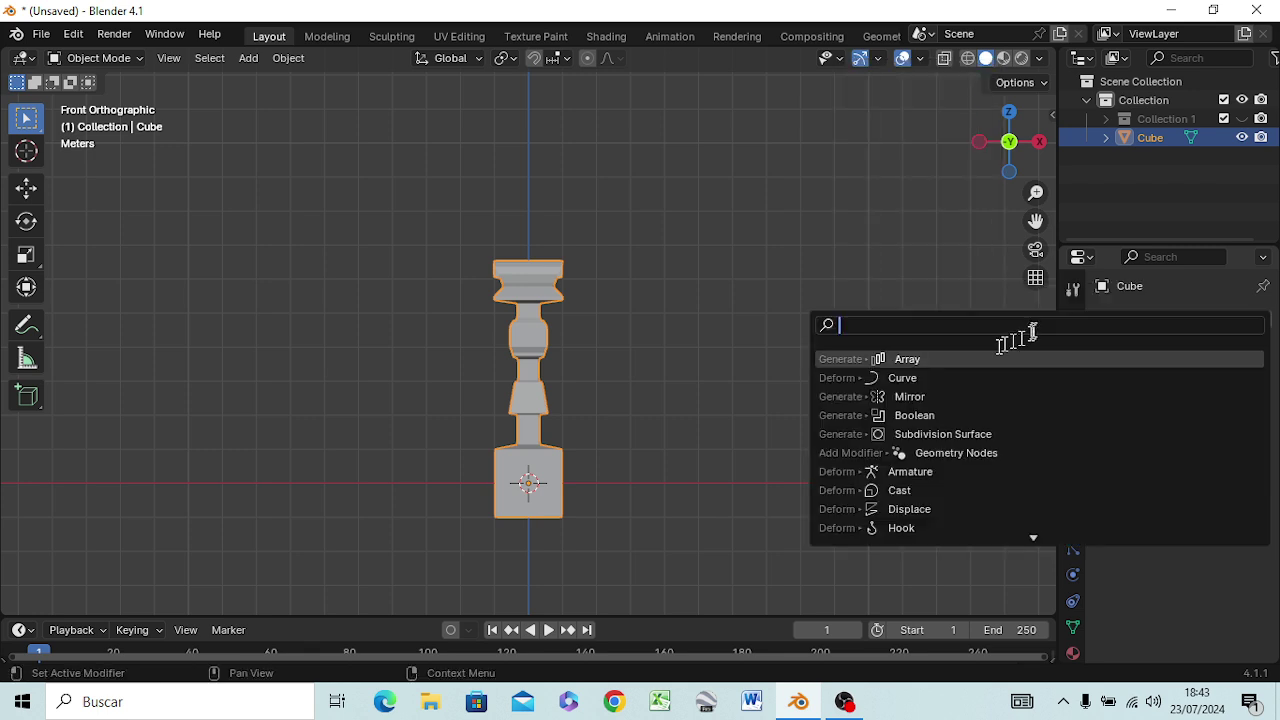
click(932, 358)
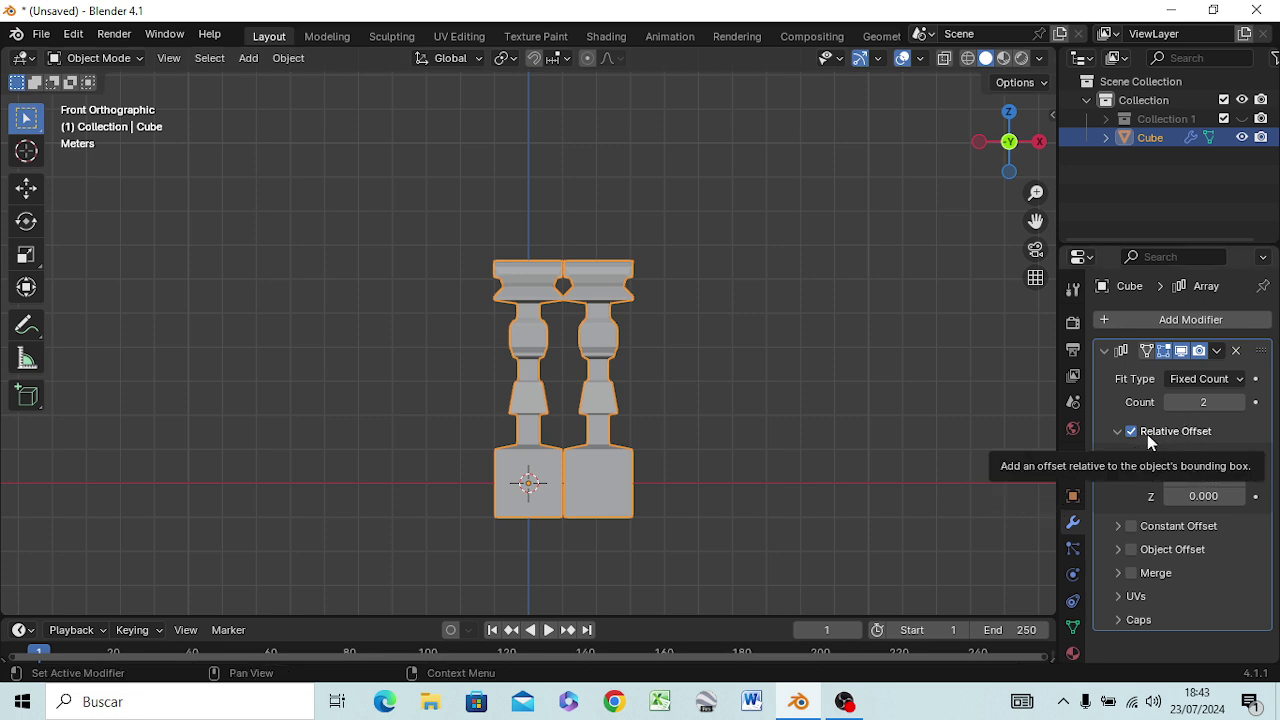
key(KP_7)
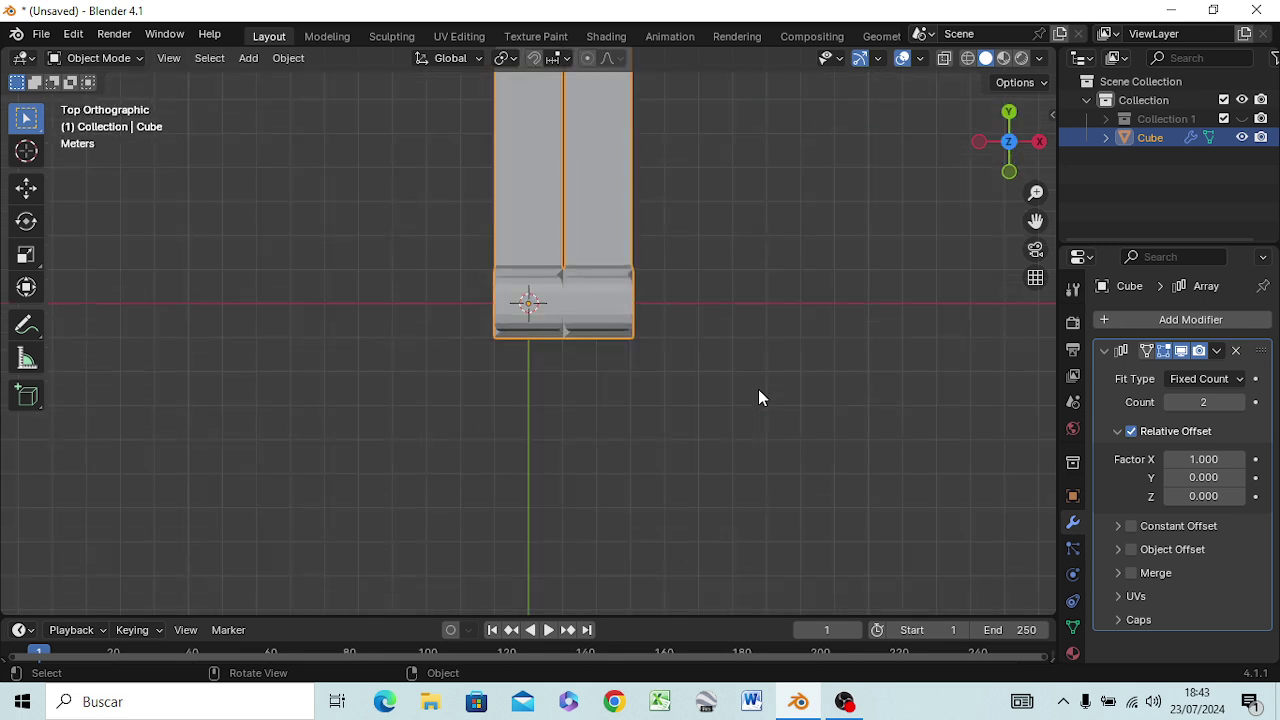
scroll(561, 310, down, 3)
scroll(570, 300, down, 1)
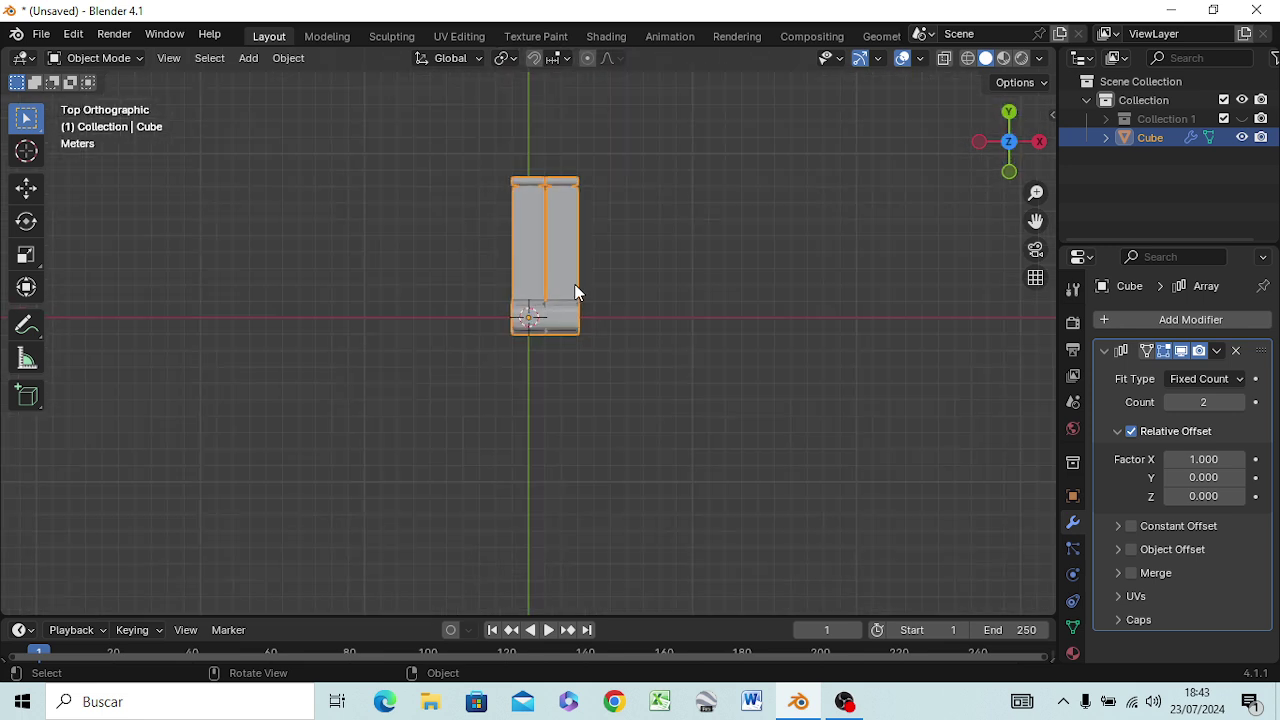
scroll(578, 288, down, 1)
scroll(580, 284, down, 2)
scroll(581, 285, down, 1)
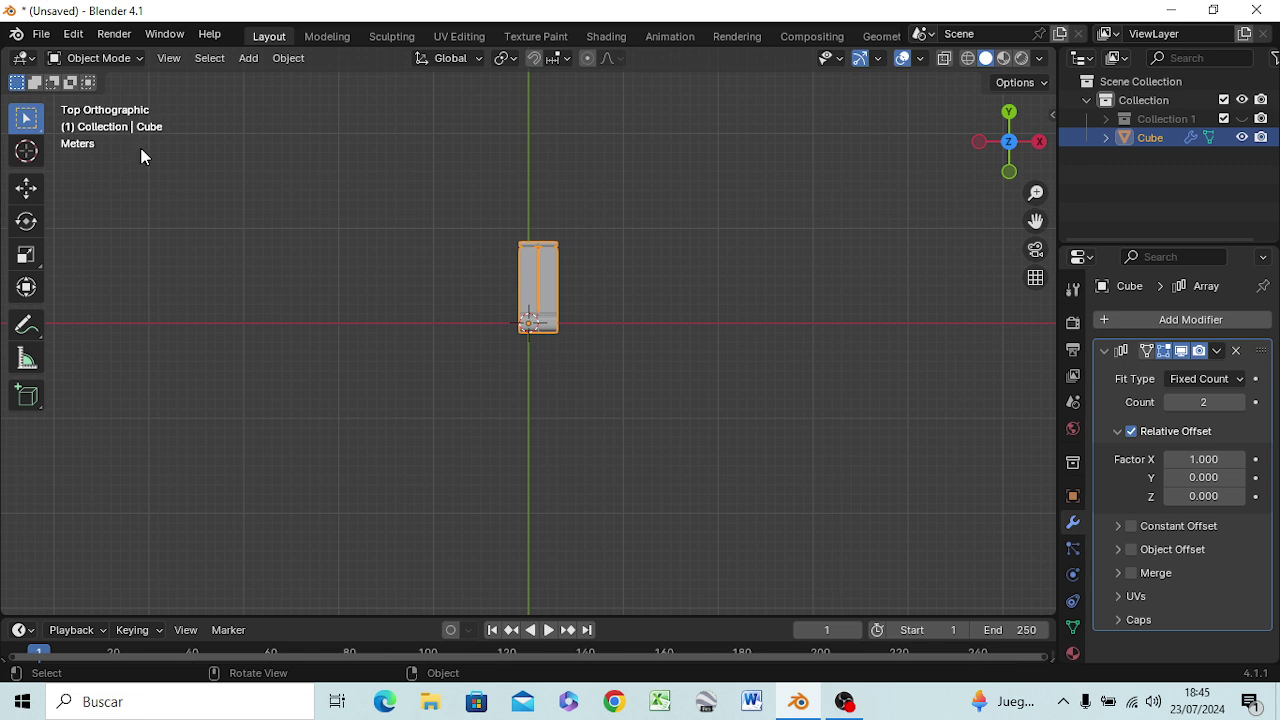
Open the Shift+A Add menu in the viewport.
key(shift+a)
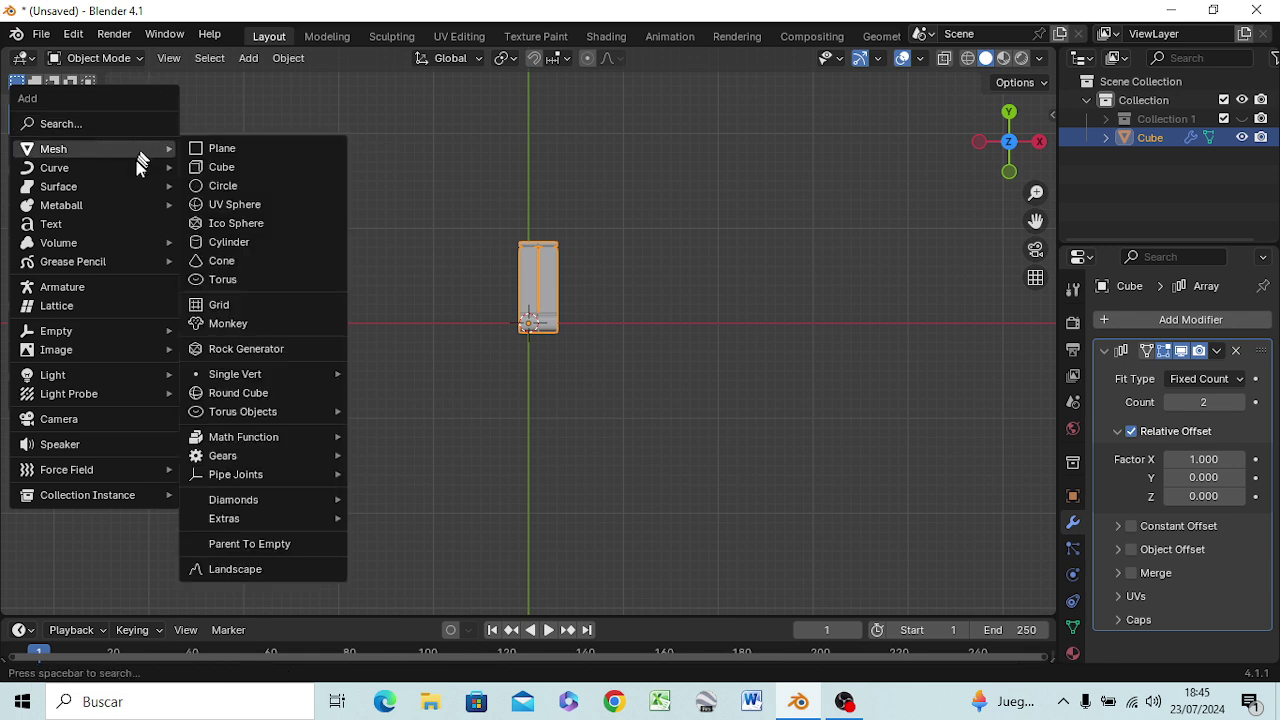
mouse_move(54, 168)
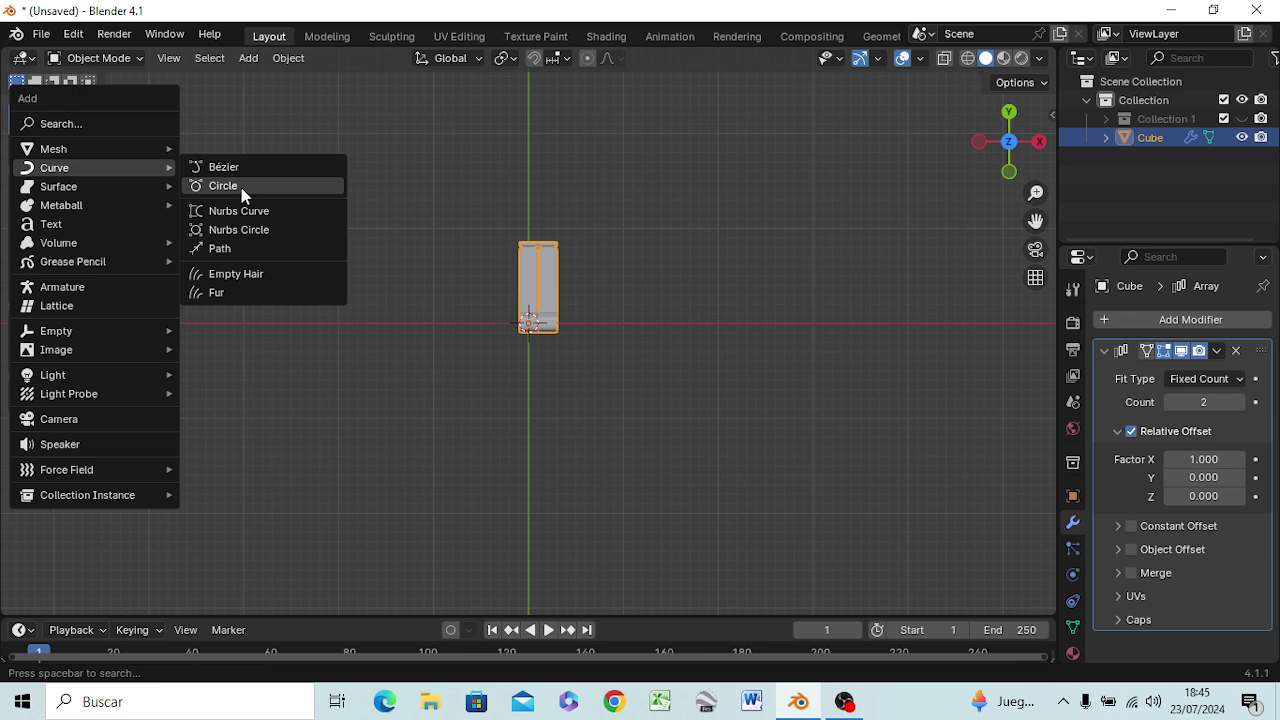
Add a Bézier circle, scale it to about 30 around the baluster, and reselect the Cube.
click(241, 195)
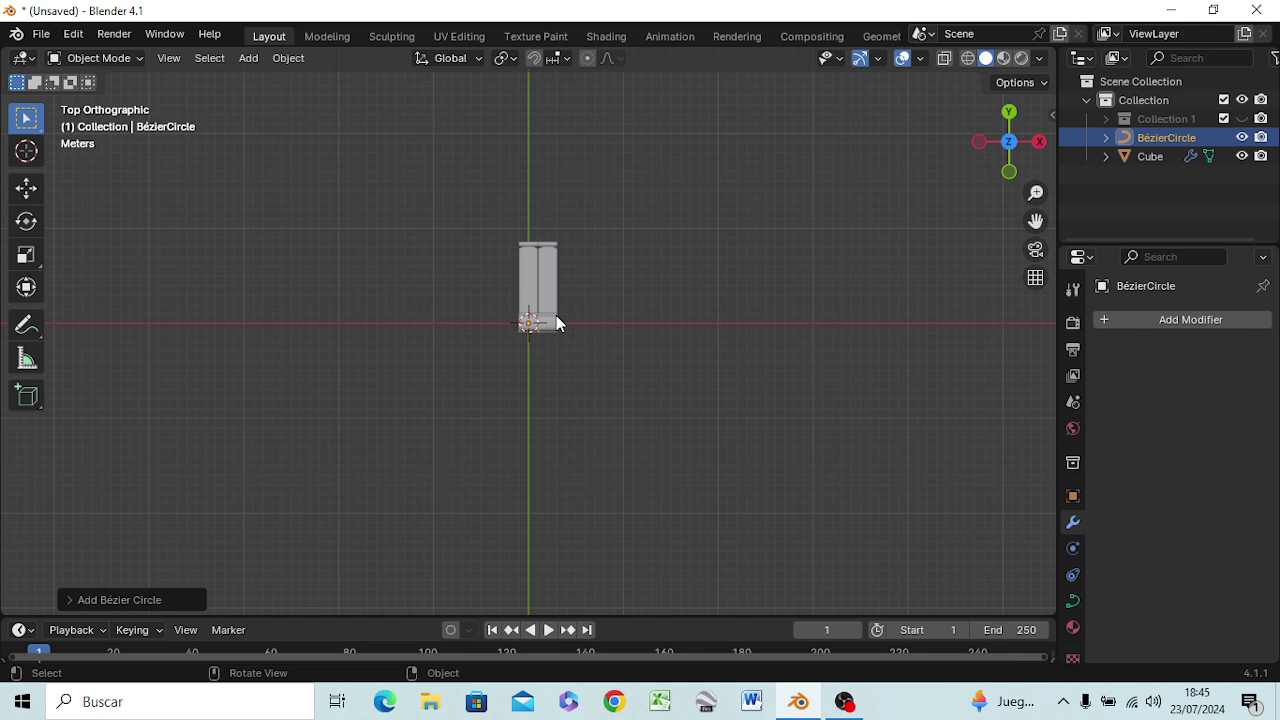
key(s)
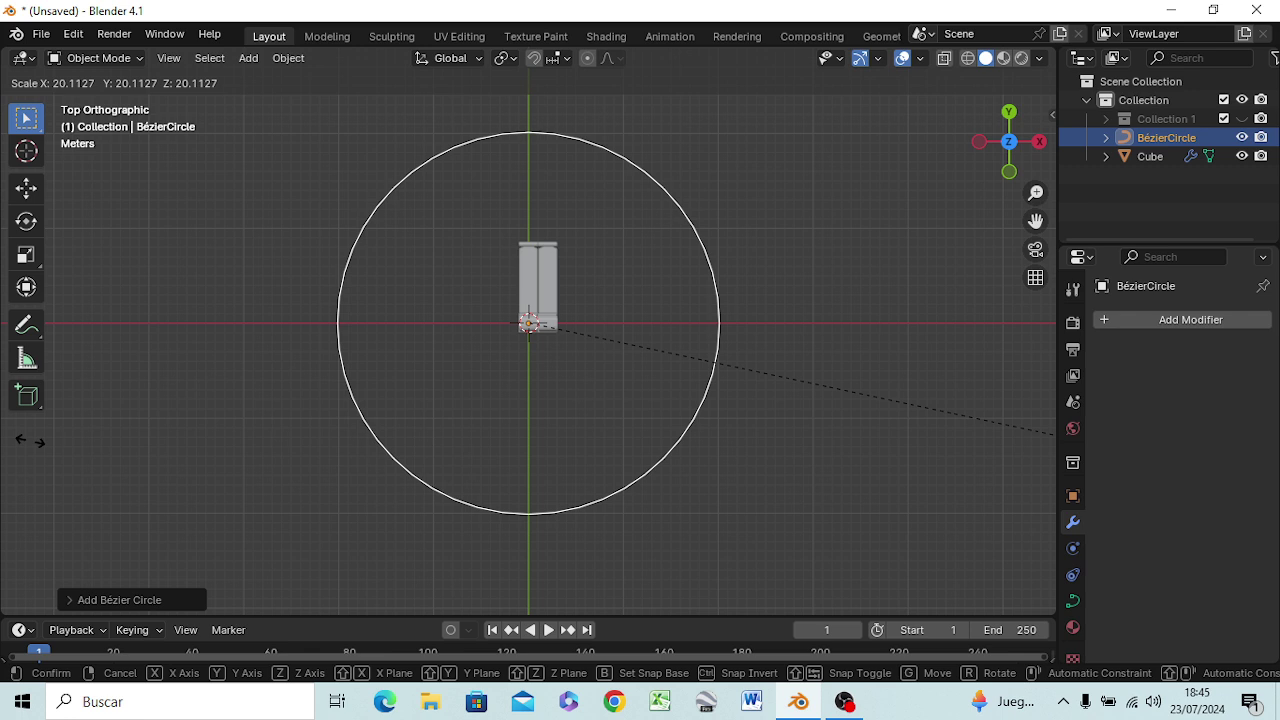
click(326, 450)
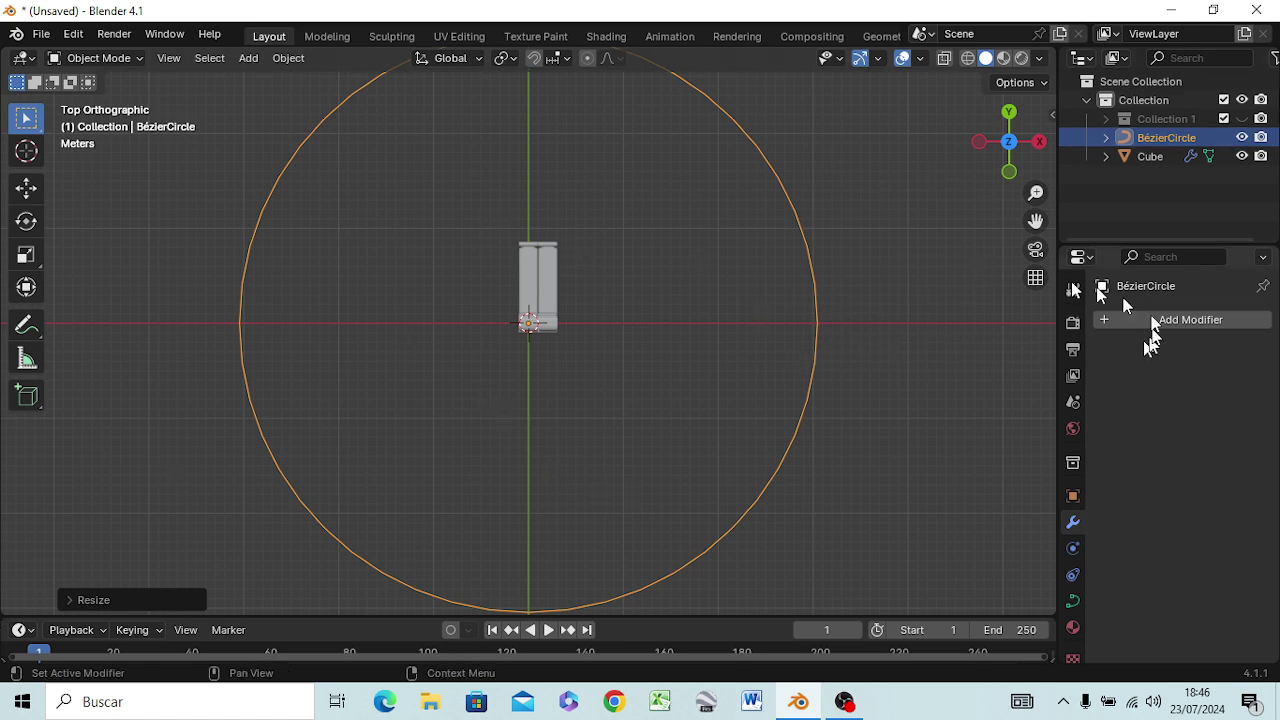
click(535, 280)
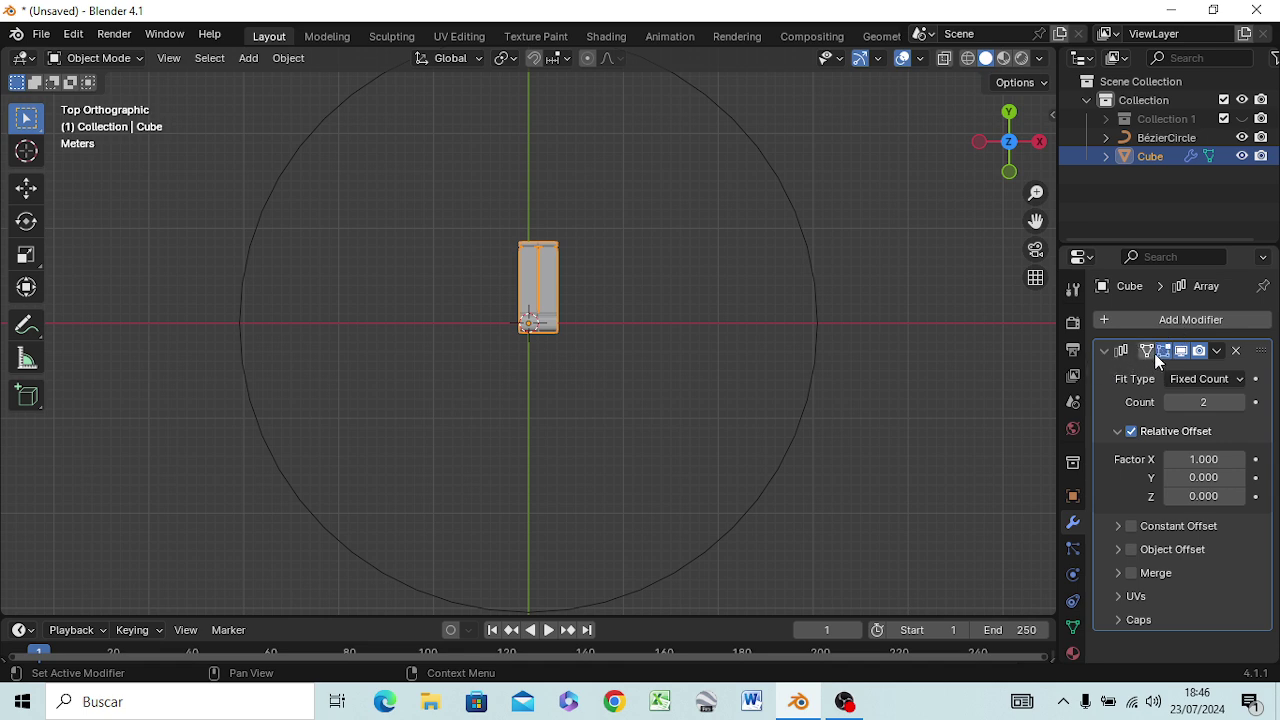
Add a Curve modifier to the Cube with BézierCircle as its curve object.
click(1176, 316)
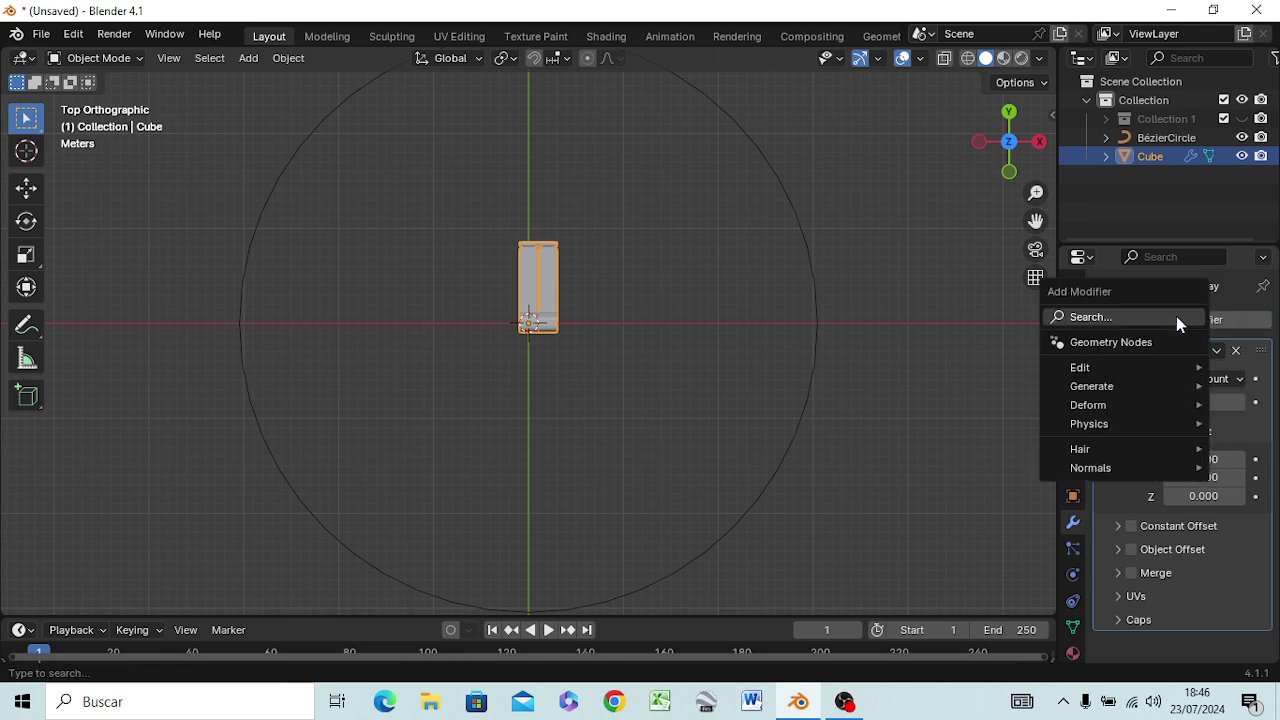
click(1102, 317)
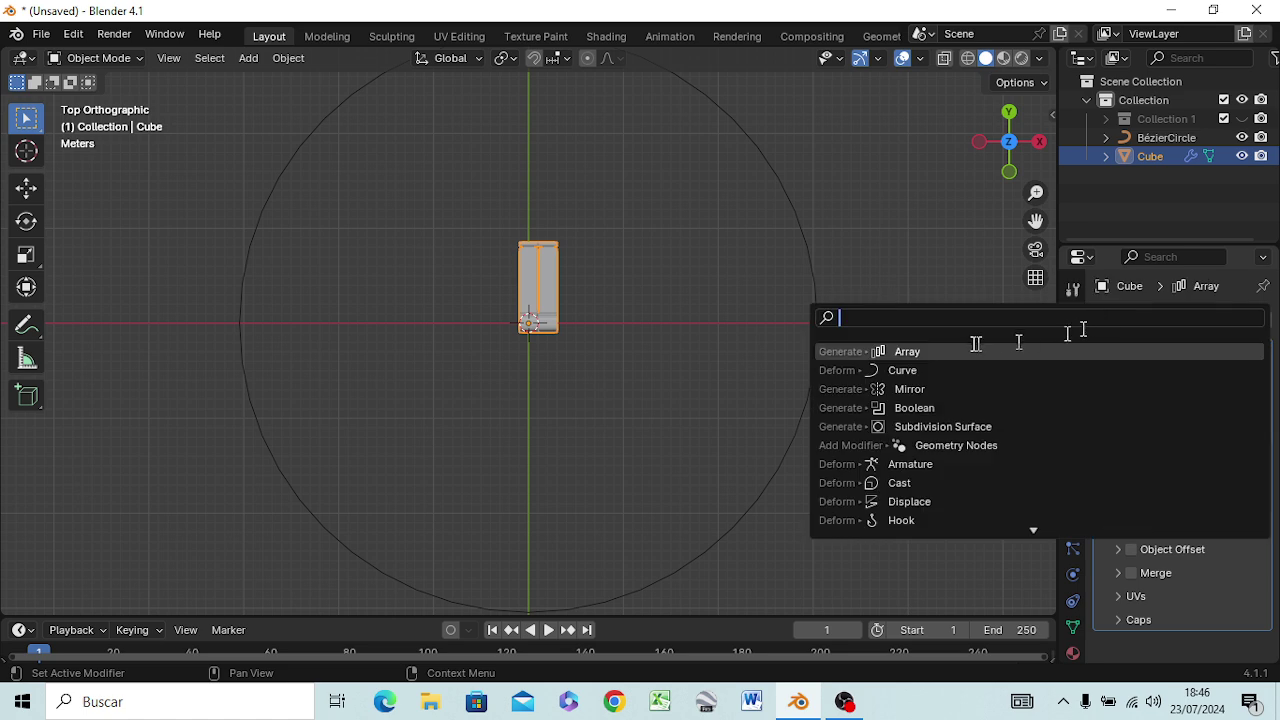
click(911, 370)
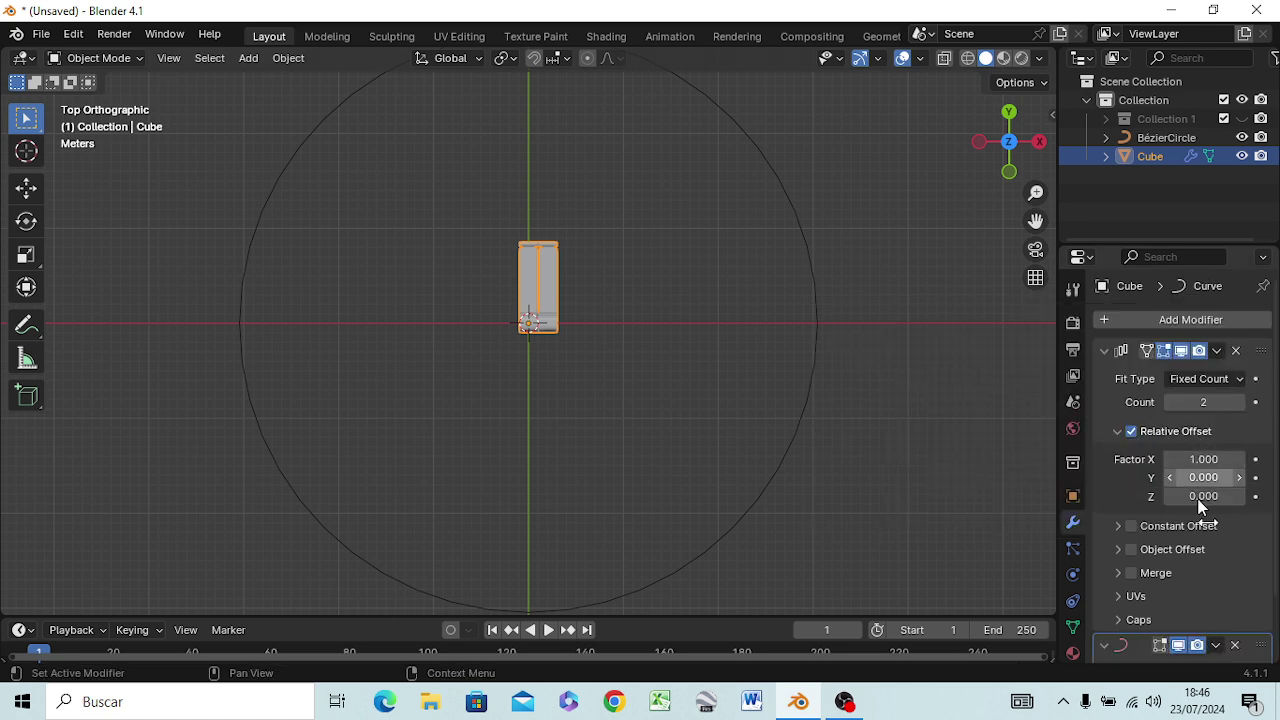
scroll(1215, 540, down, 2)
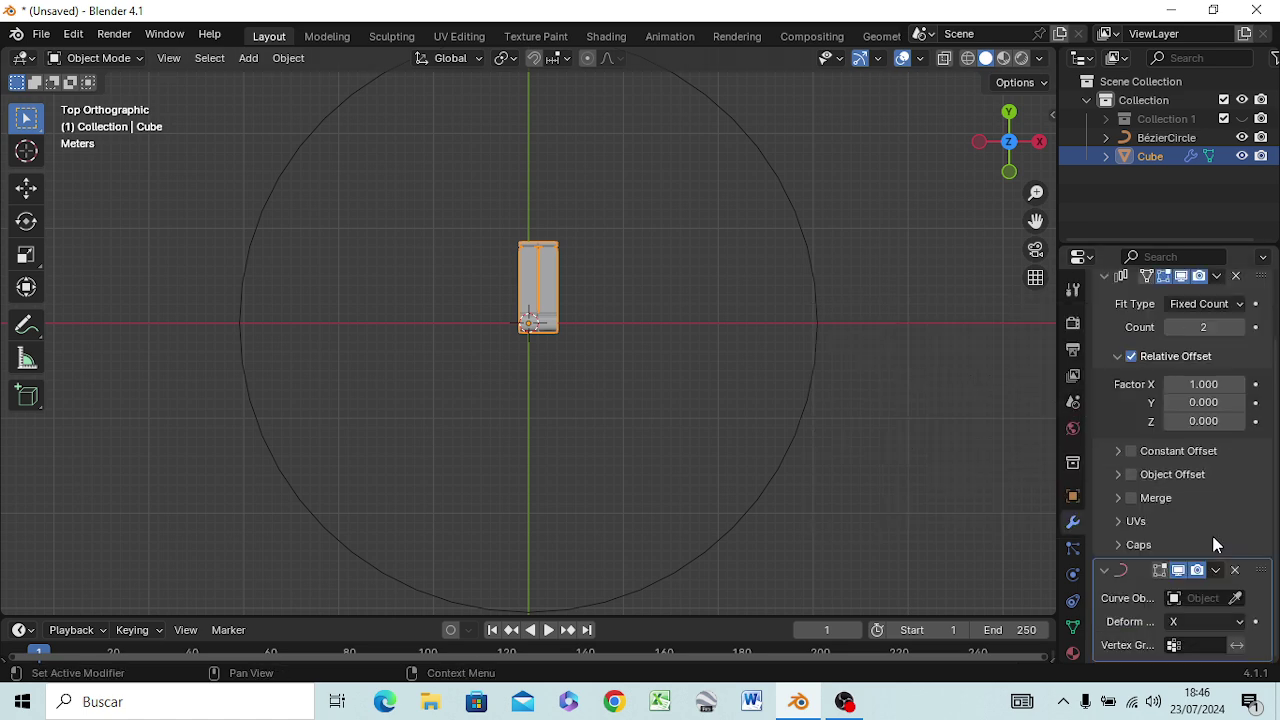
click(1209, 598)
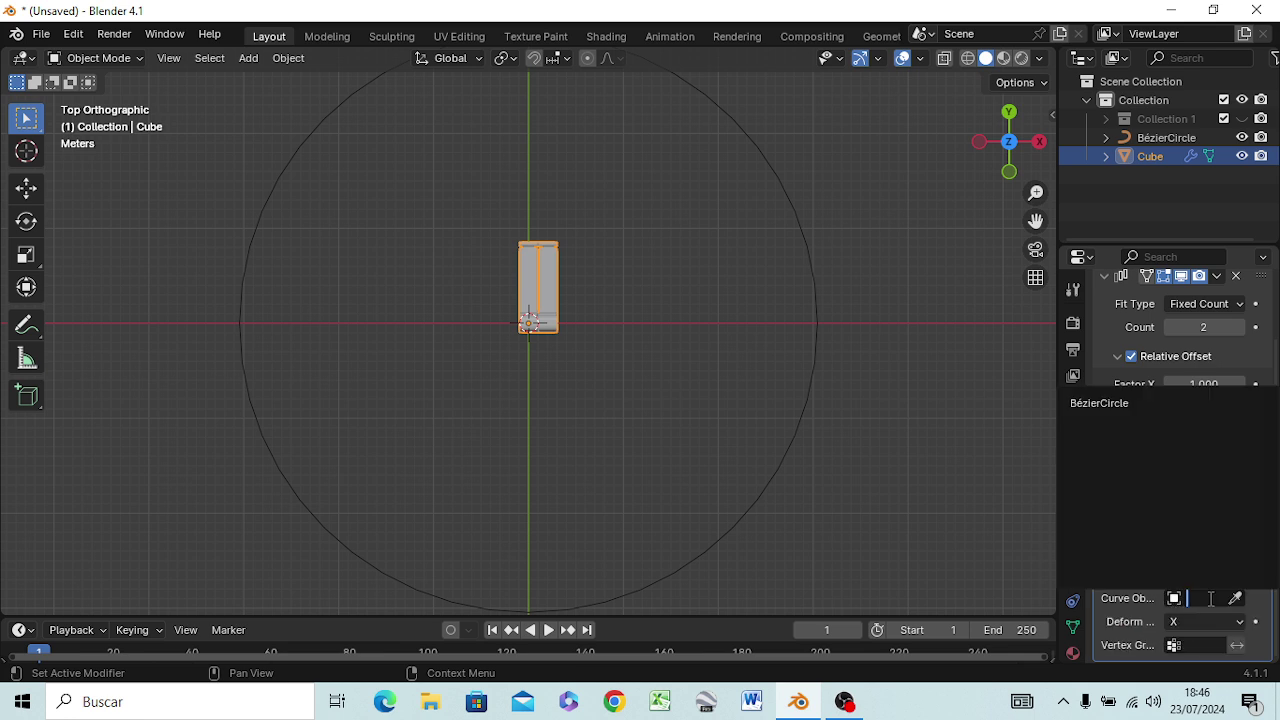
click(1109, 407)
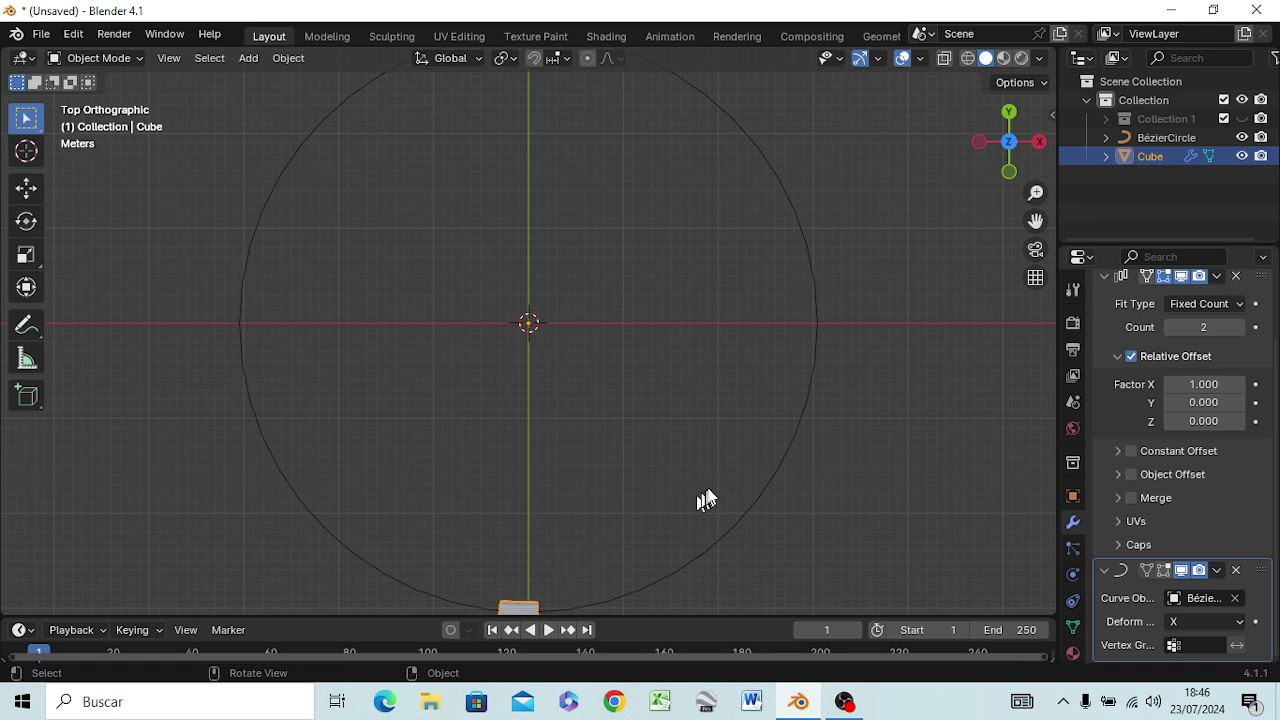
scroll(727, 478, down, 4)
scroll(728, 470, up, 1)
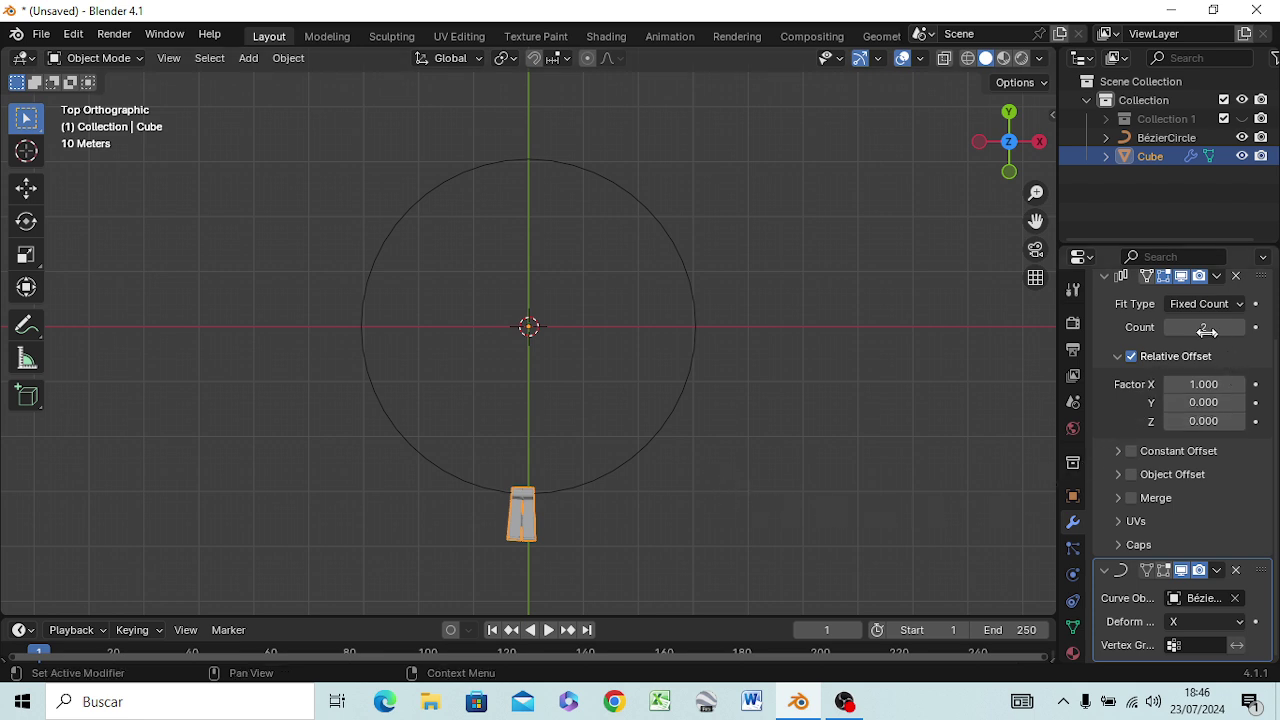
Raise the Array count to 24 so the balusters sweep a quarter circle, then check from the front.
mouse_move(1205, 327)
mouse_down()
mouse_move(1279, 327)
mouse_move(1187, 327)
mouse_move(1232, 327)
mouse_move(1204, 327)
mouse_up()
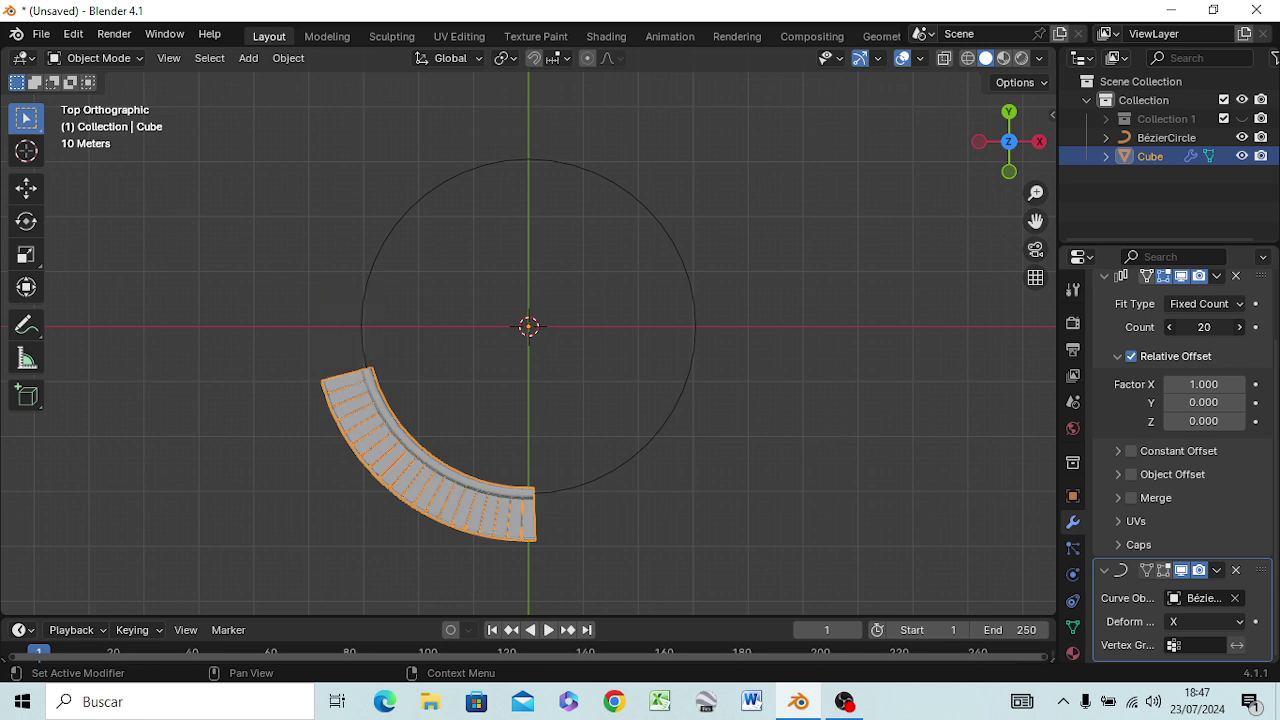
click(1238, 330)
click(1239, 330)
click(1239, 330)
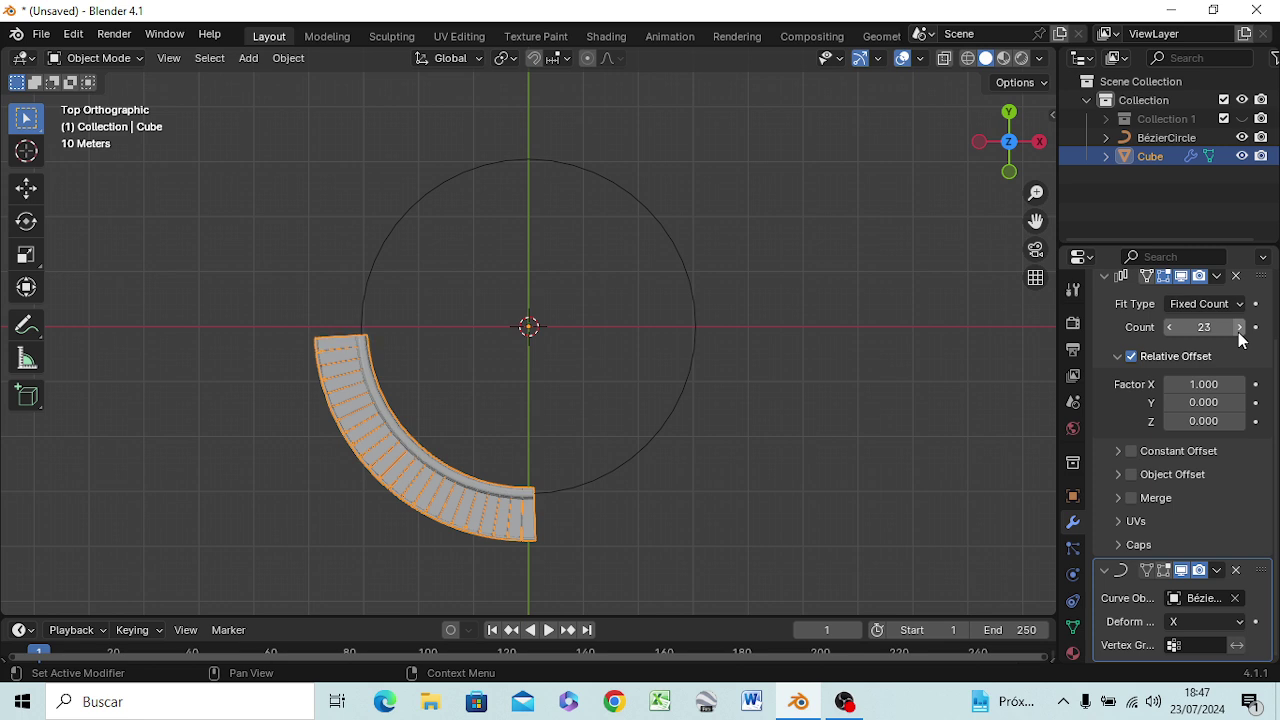
click(1239, 330)
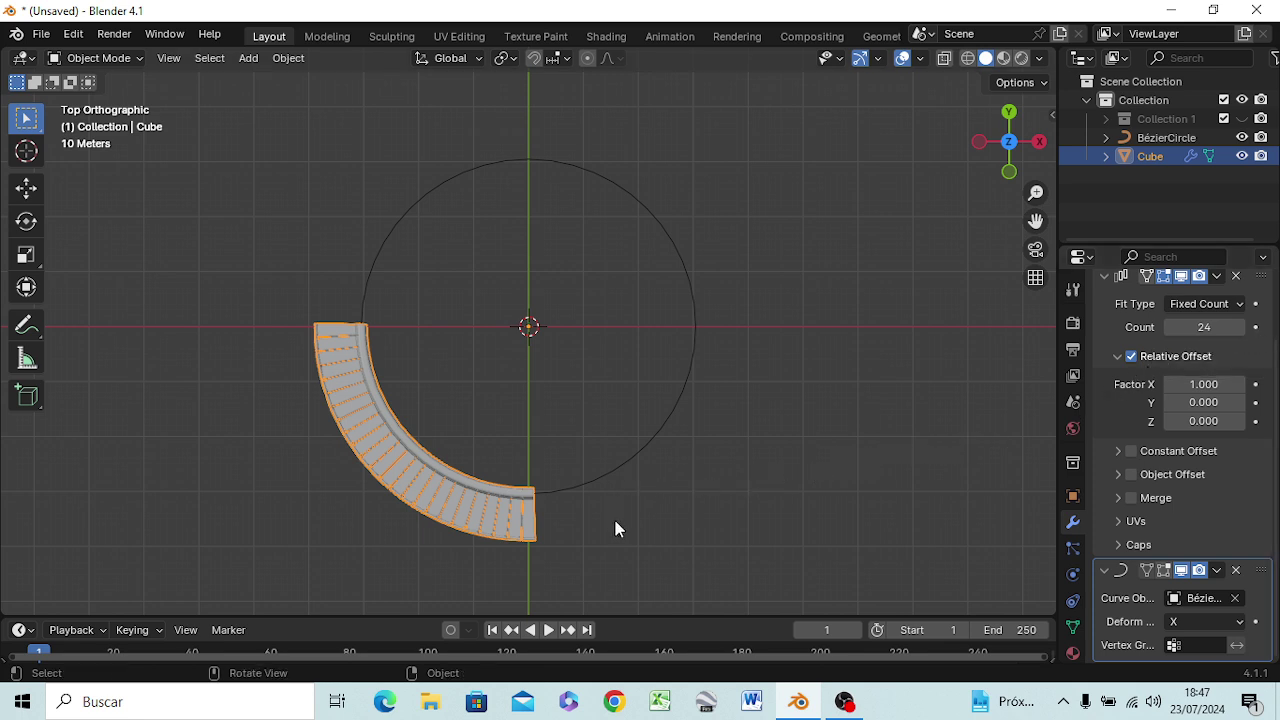
key(KP_1)
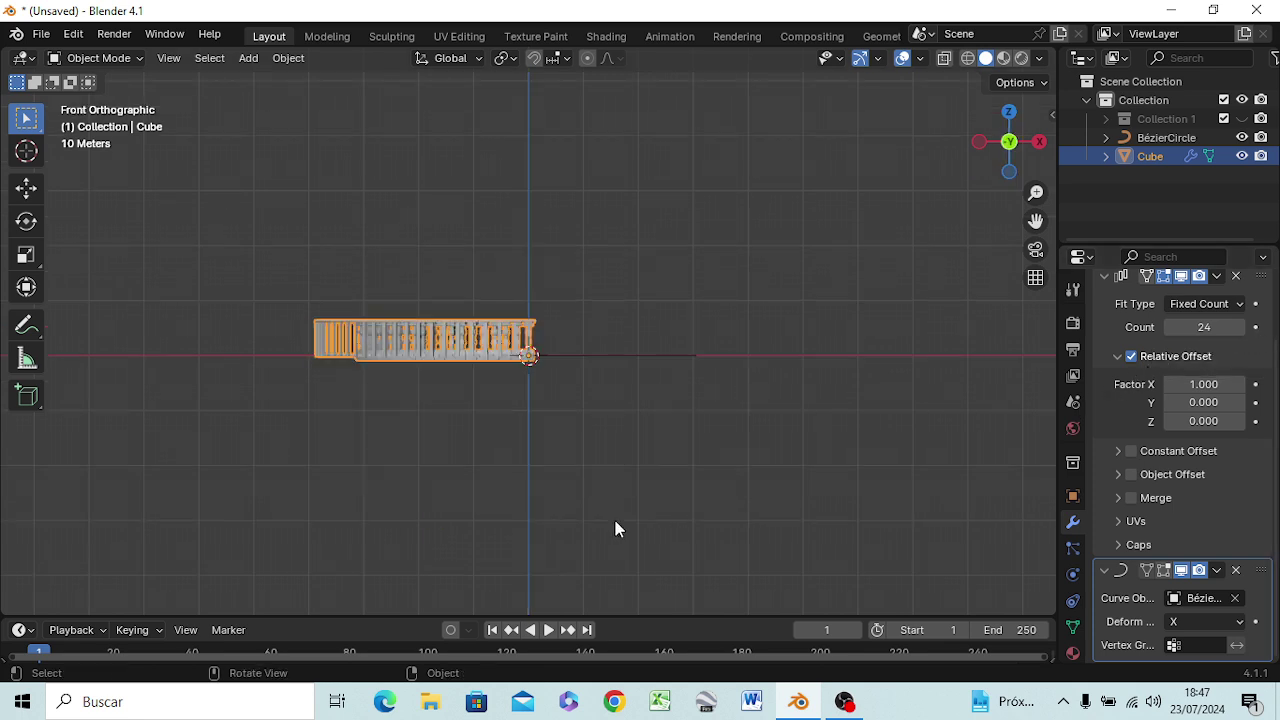
mouse_move(400, 406)
middle_down()
mouse_move(280, 442)
mouse_move(445, 588)
mouse_move(409, 611)
mouse_move(357, 543)
mouse_move(323, 417)
mouse_move(297, 400)
mouse_move(366, 414)
mouse_move(623, 417)
mouse_move(337, 434)
mouse_move(407, 466)
mouse_move(260, 455)
mouse_move(167, 380)
mouse_move(132, 394)
mouse_move(274, 437)
mouse_move(609, 471)
mouse_move(594, 421)
mouse_move(543, 434)
mouse_move(356, 430)
middle_up()
scroll(407, 466, up, 5)
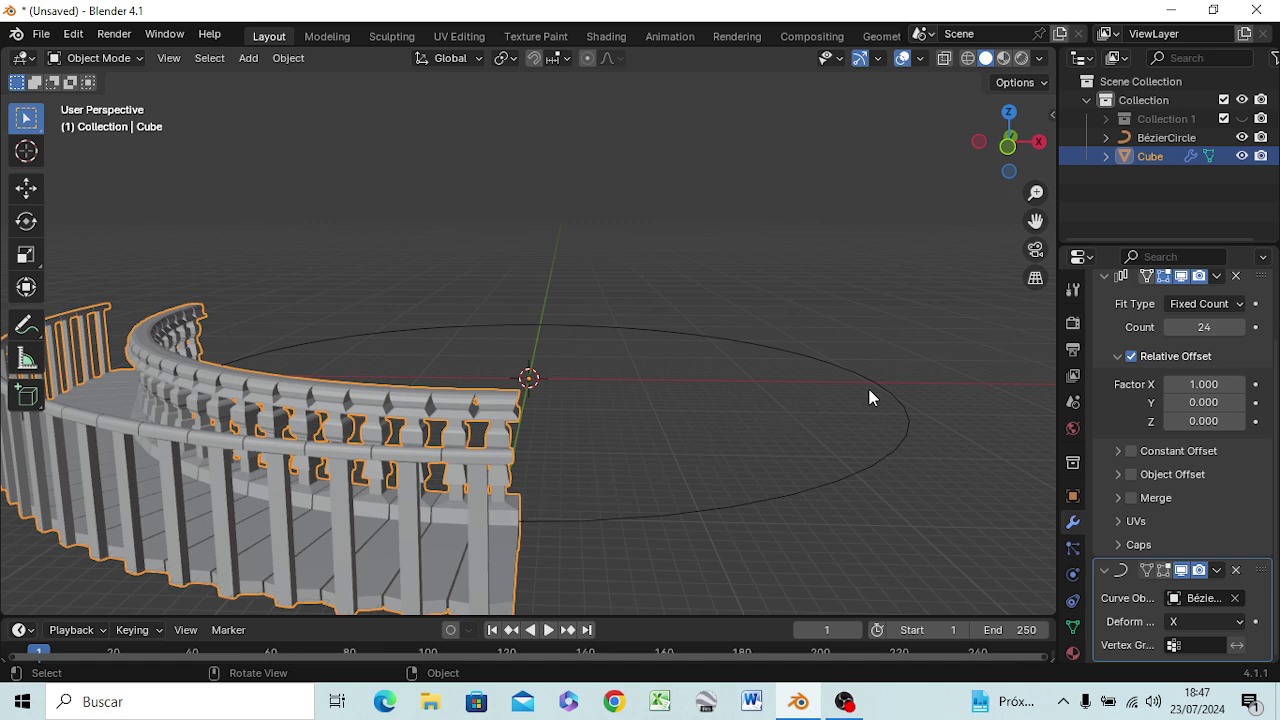
key(KP_1)
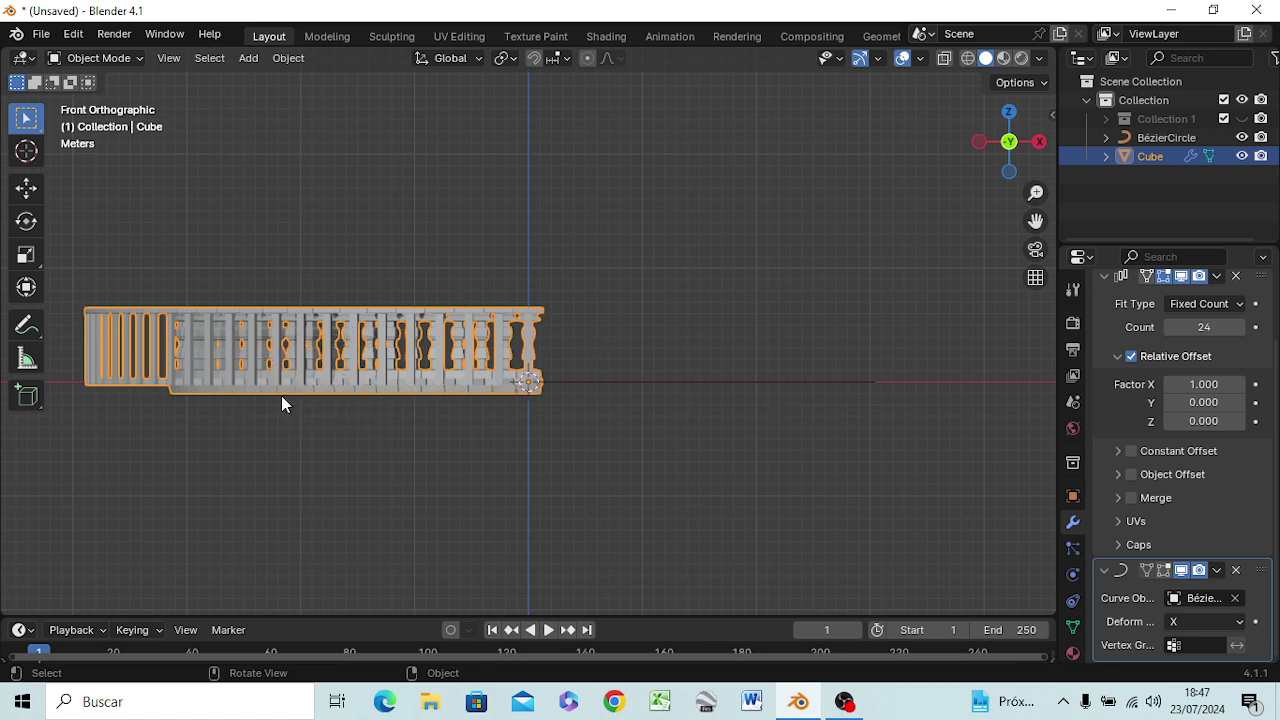
middle_drag(292, 392, 332, 400)
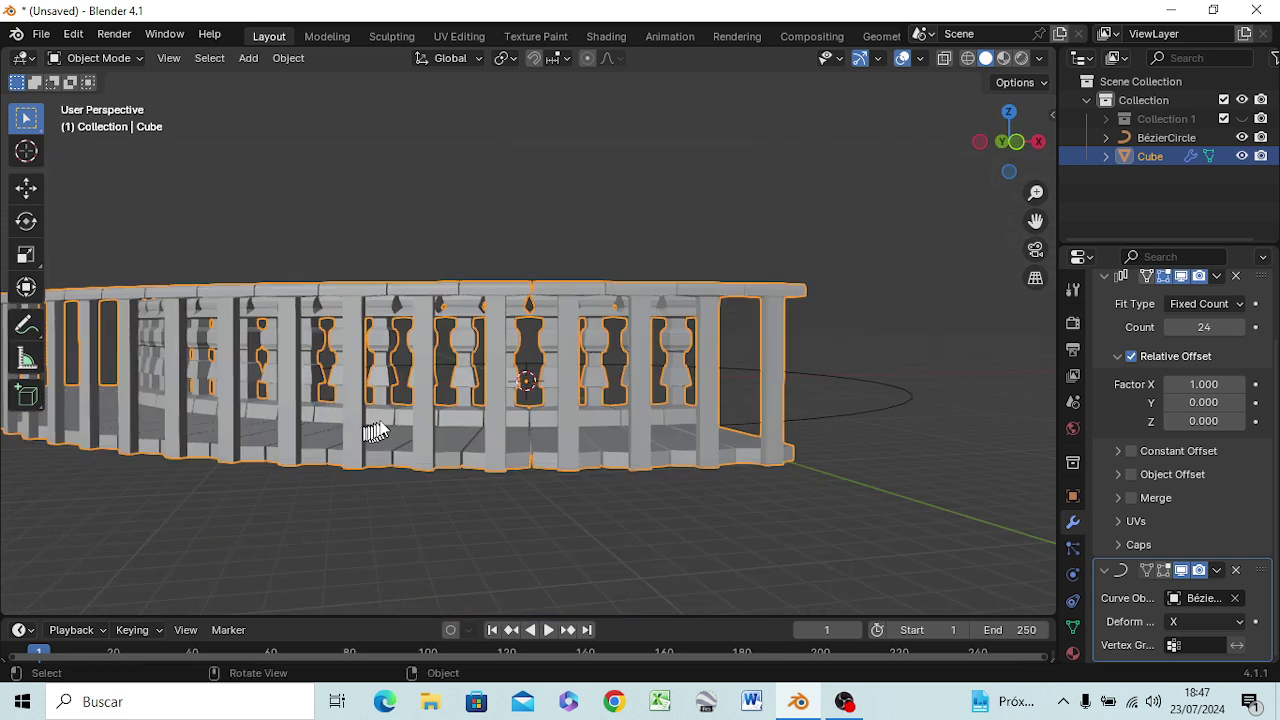
key(KP_1)
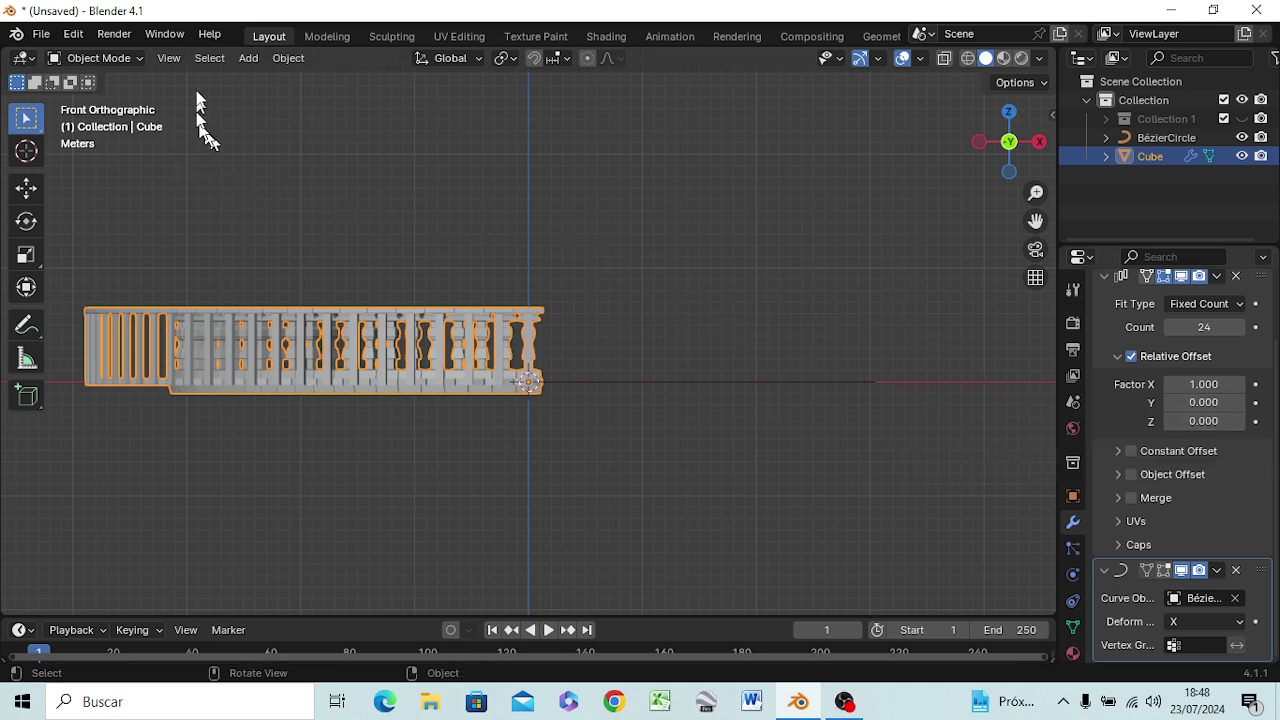
scroll(255, 152, down, 1)
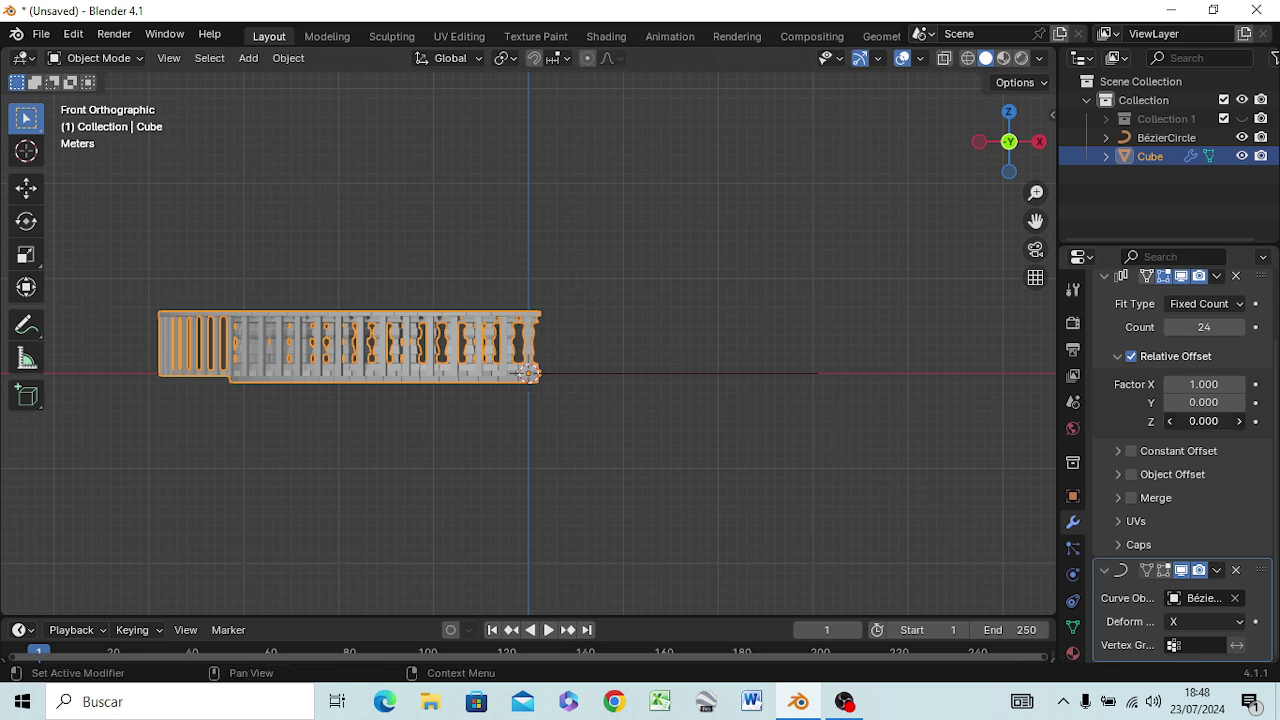
Give the array a small Z relative offset and inspect the rise from several angles.
drag(1204, 421, 1202, 421)
text(0.100)
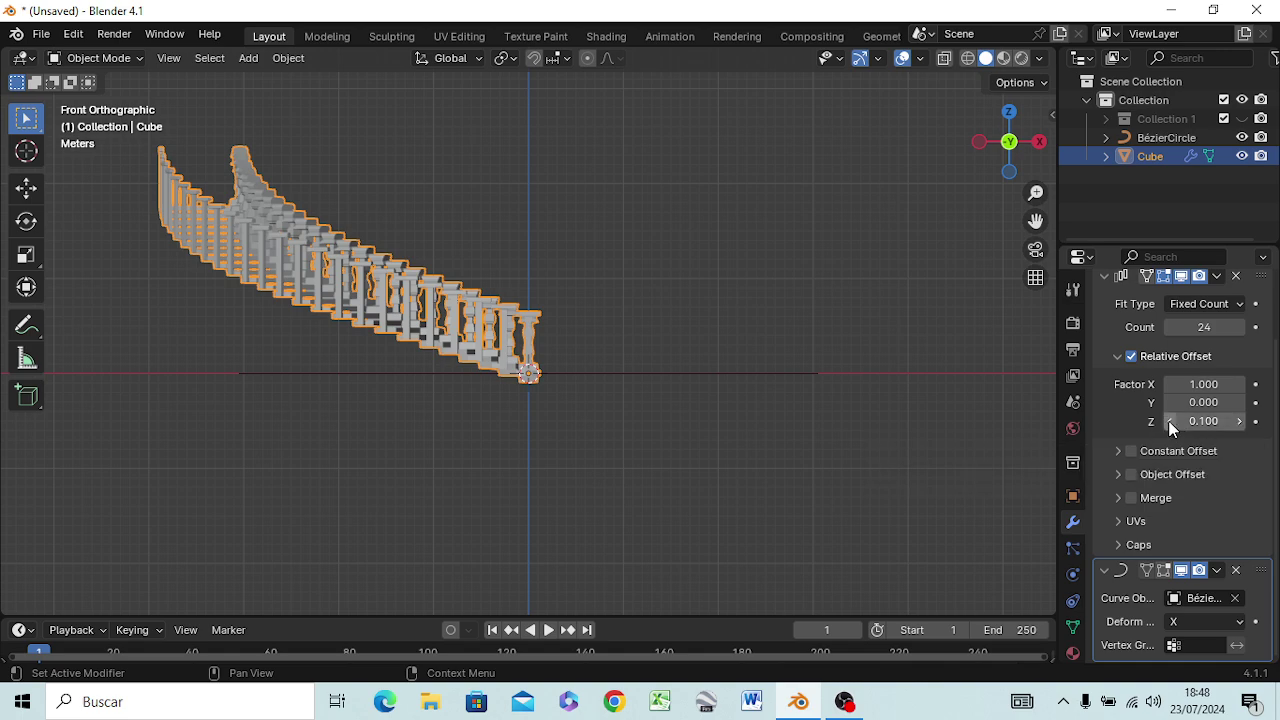
mouse_move(674, 466)
middle_down()
mouse_move(656, 498)
mouse_move(619, 501)
mouse_move(801, 500)
mouse_move(820, 429)
mouse_move(786, 460)
mouse_move(686, 486)
mouse_move(695, 503)
middle_up()
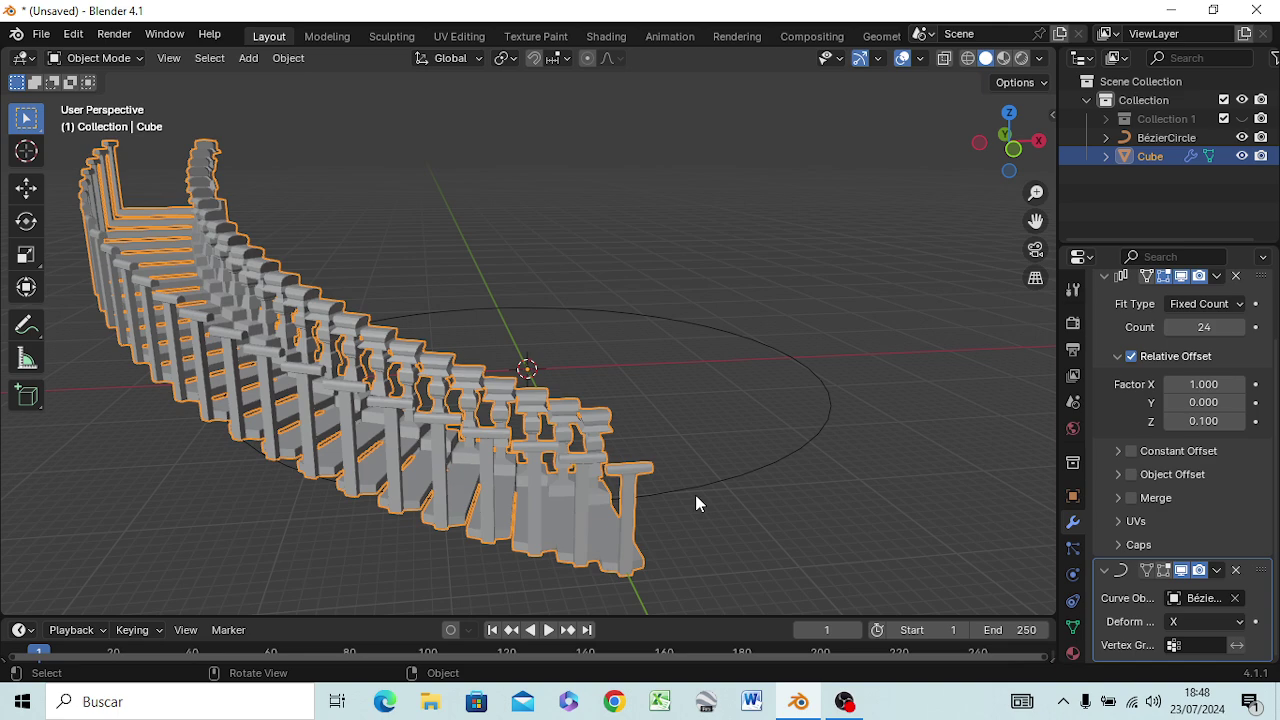
key(KP_7)
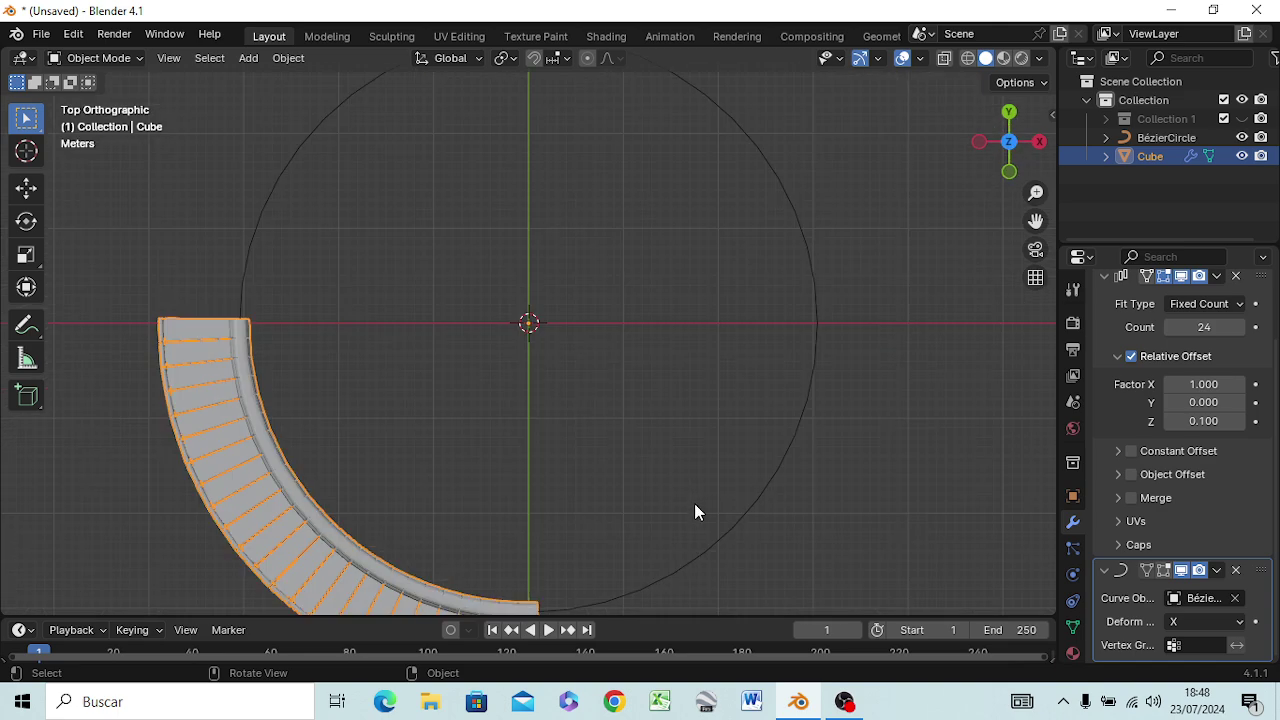
mouse_move(314, 486)
middle_down()
mouse_move(366, 220)
mouse_move(338, 228)
middle_up()
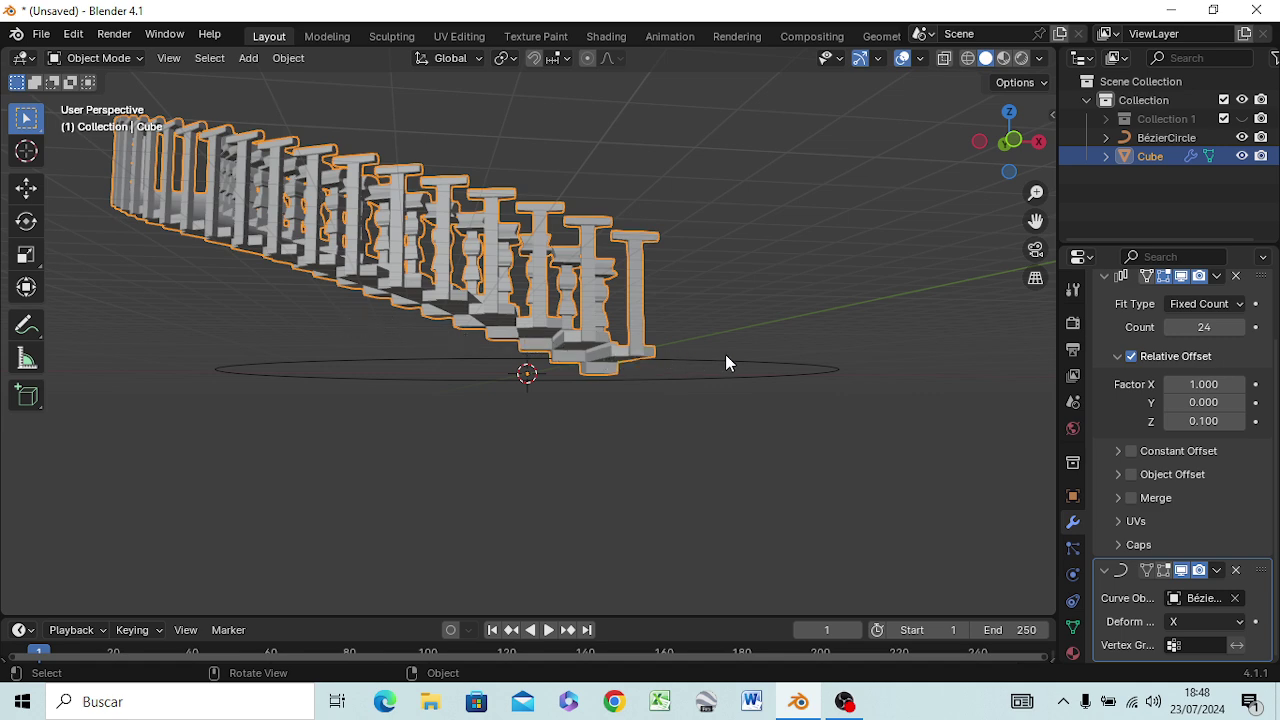
mouse_move(724, 353)
middle_down()
mouse_move(650, 415)
mouse_move(600, 432)
middle_up()
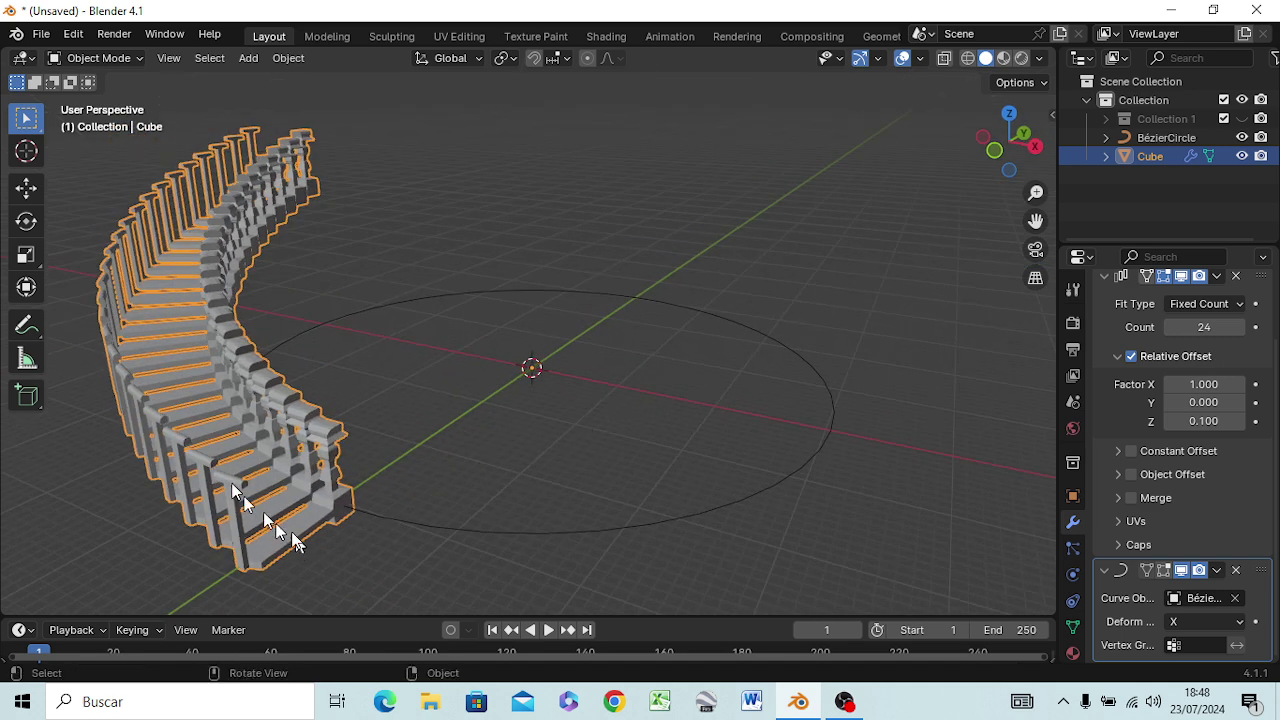
key(KP_1)
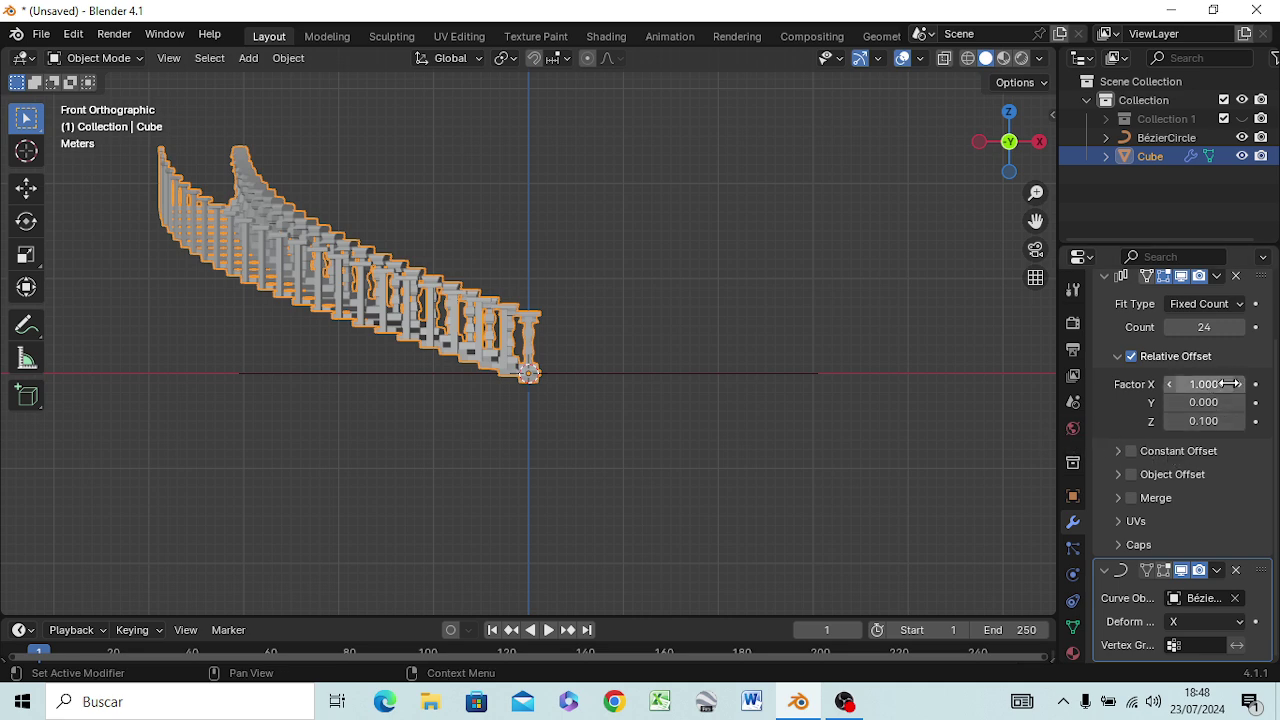
mouse_move(1204, 421)
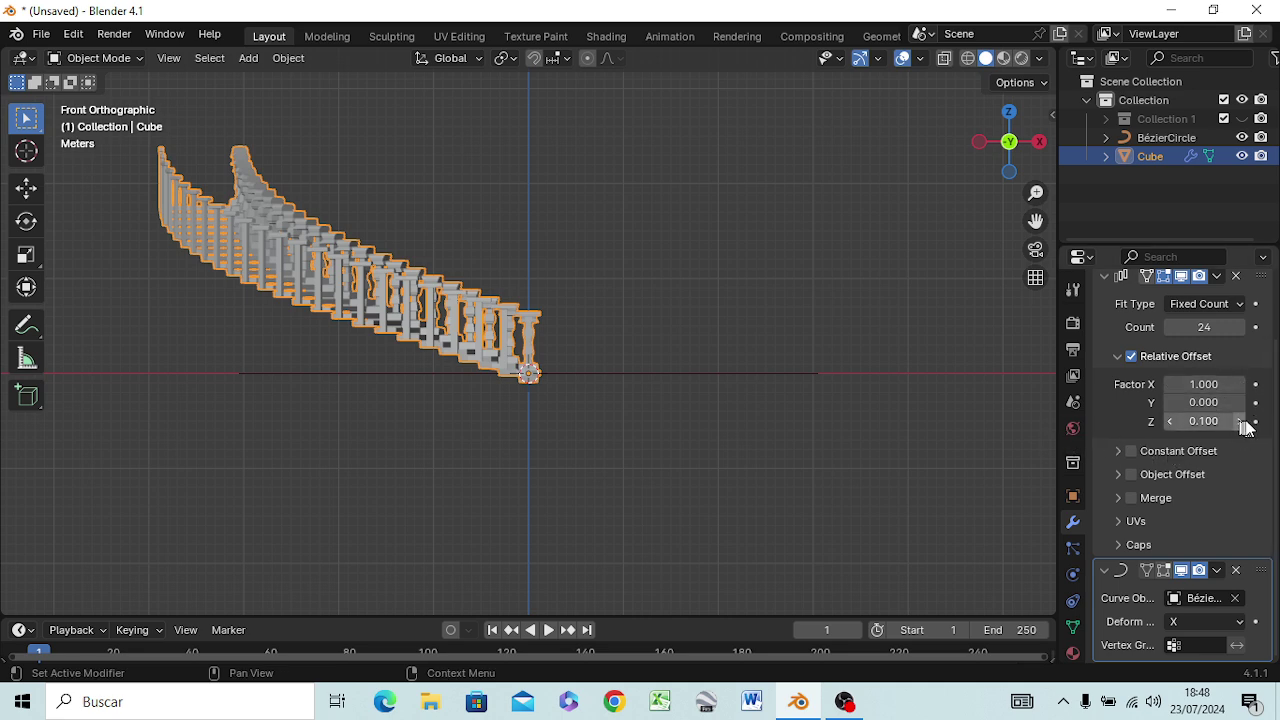
Test Z relative offsets of 0.2, 0.1, 0.15 and 1.
click(1242, 421)
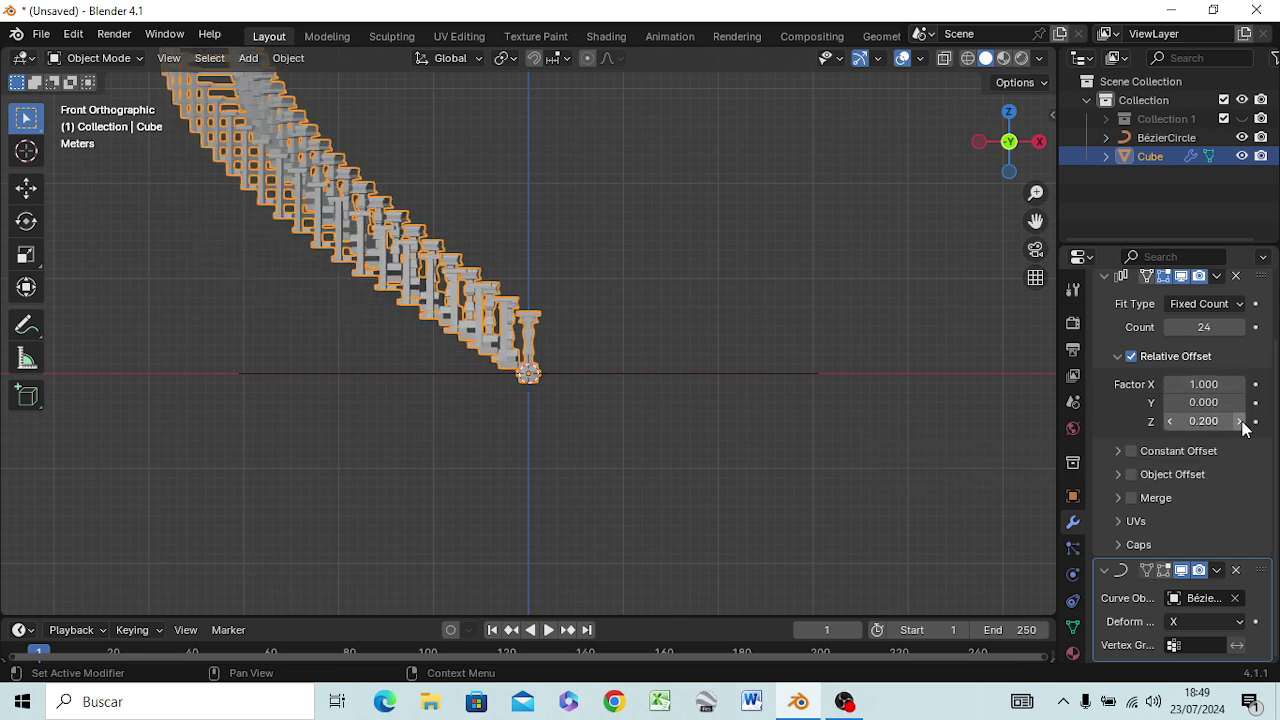
click(1170, 421)
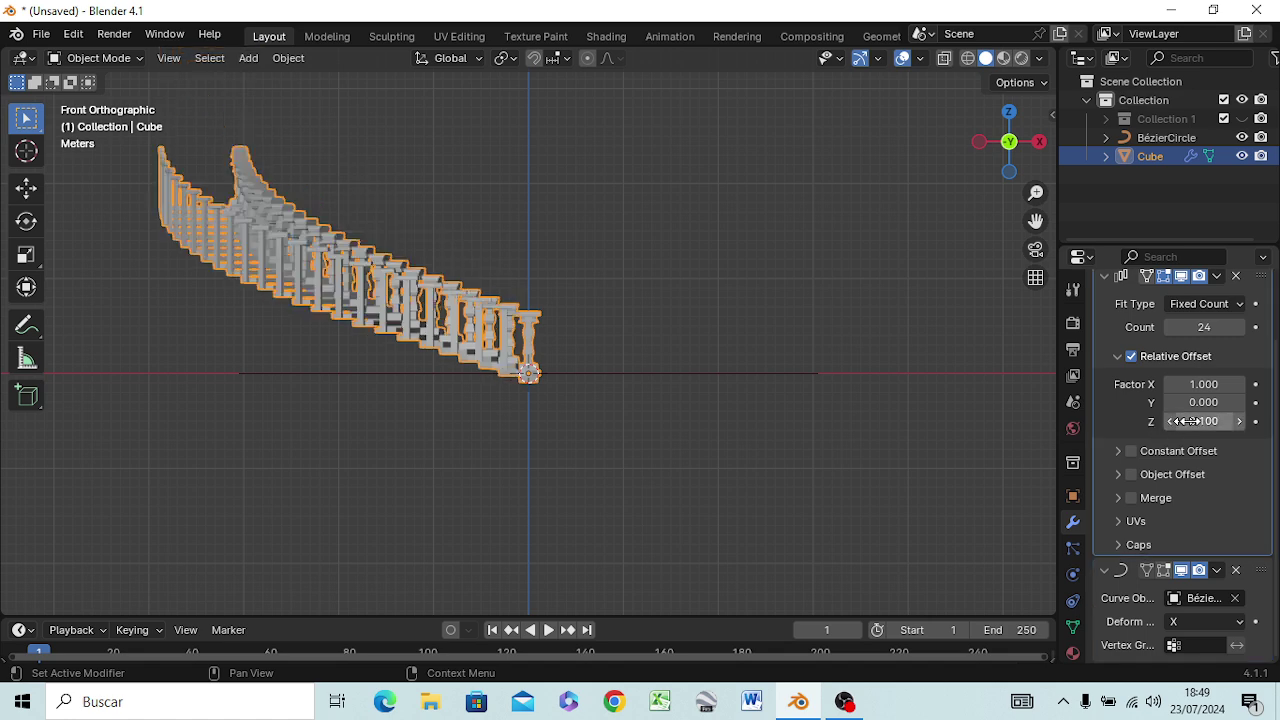
click(1208, 421)
click(1216, 428)
text(5)
key(Return)
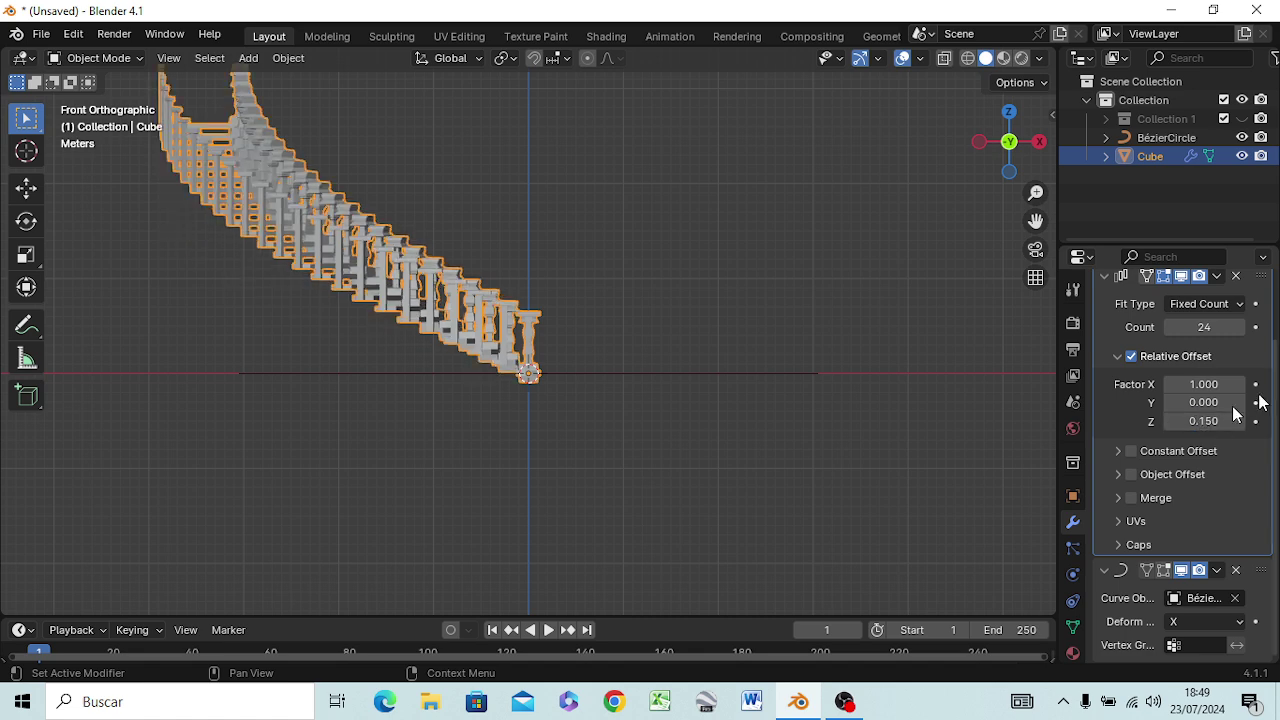
click(1218, 428)
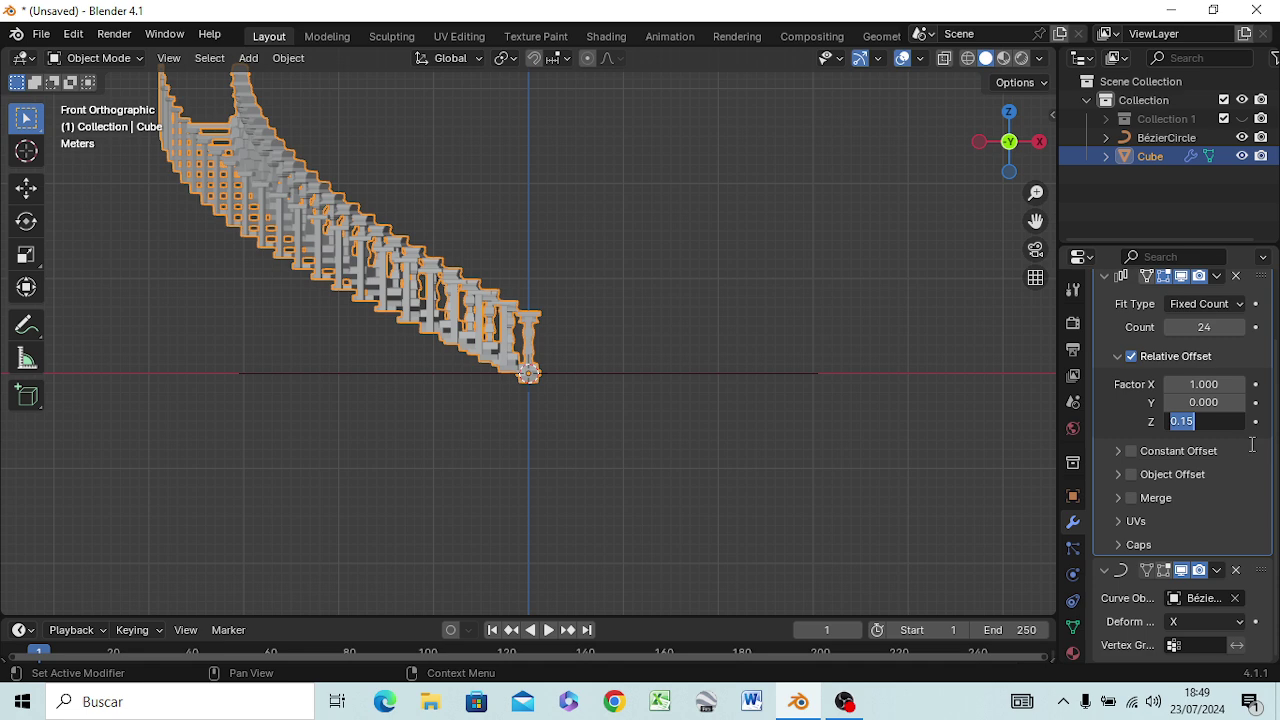
key(BackSpace)
text(1.000)
key(Return)
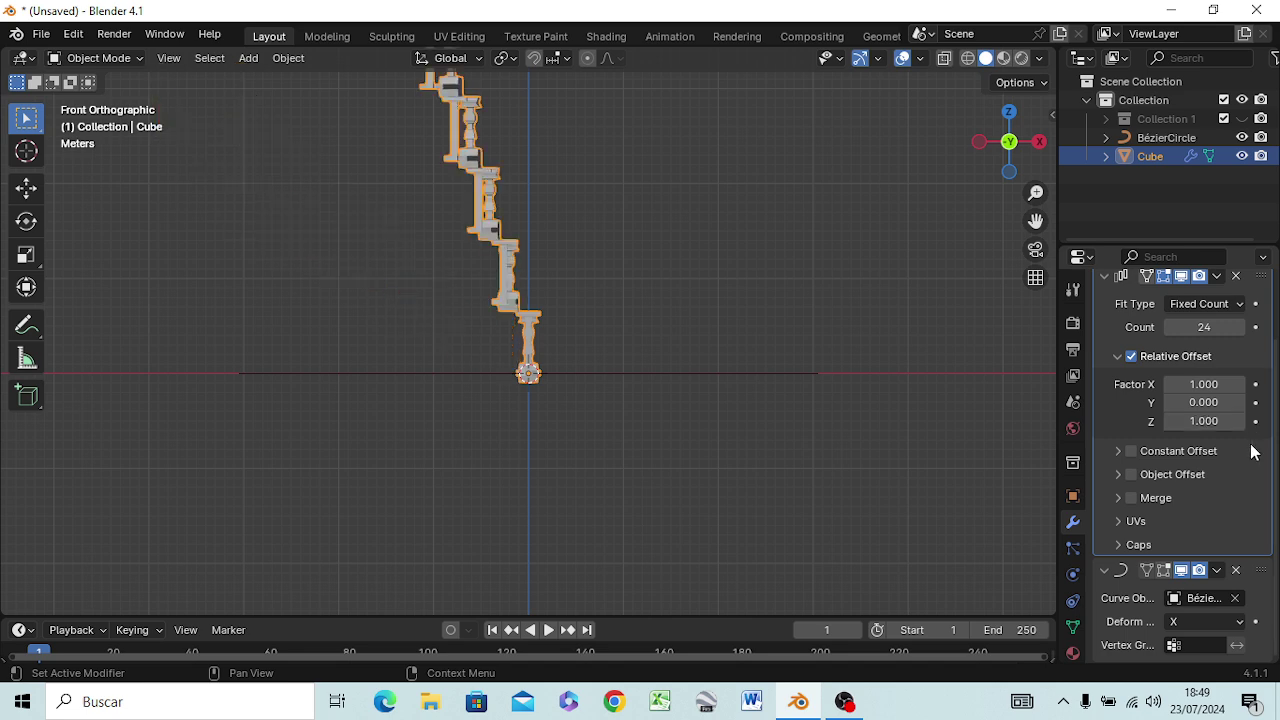
Try 0.2 and 0.1, then settle the Z relative offset at 0.14 and check from the front.
click(1207, 422)
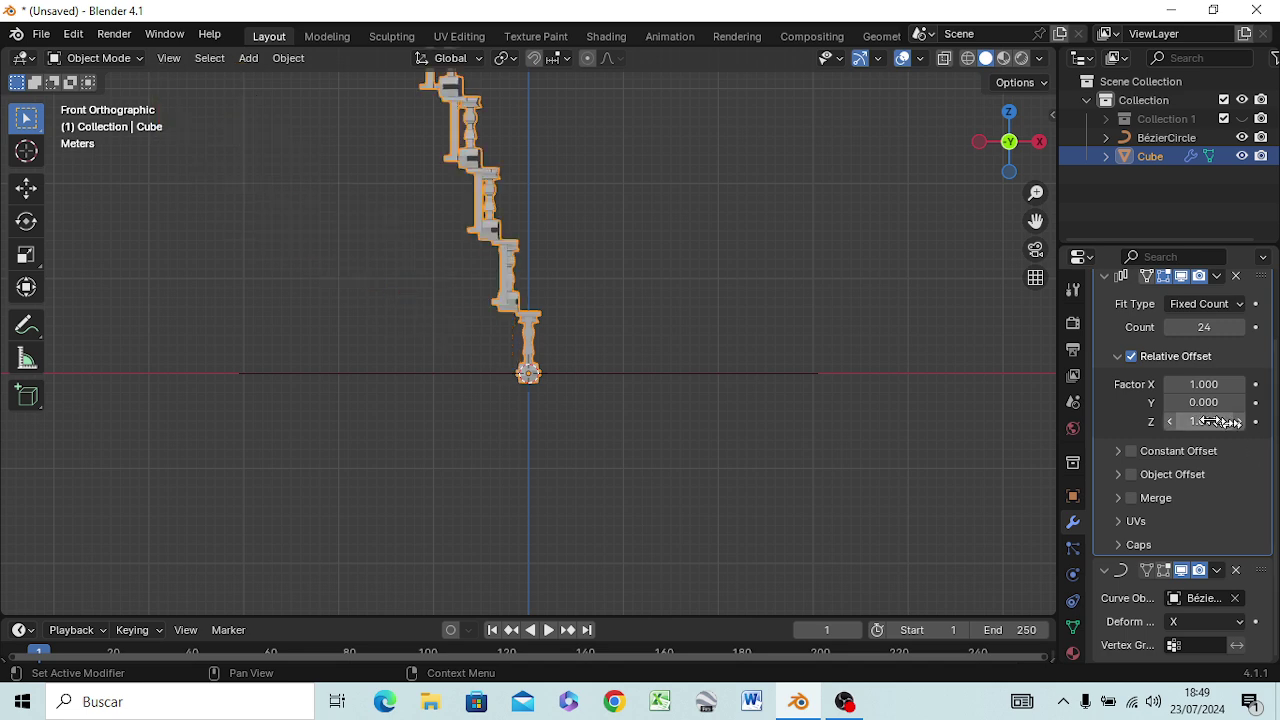
text(.)
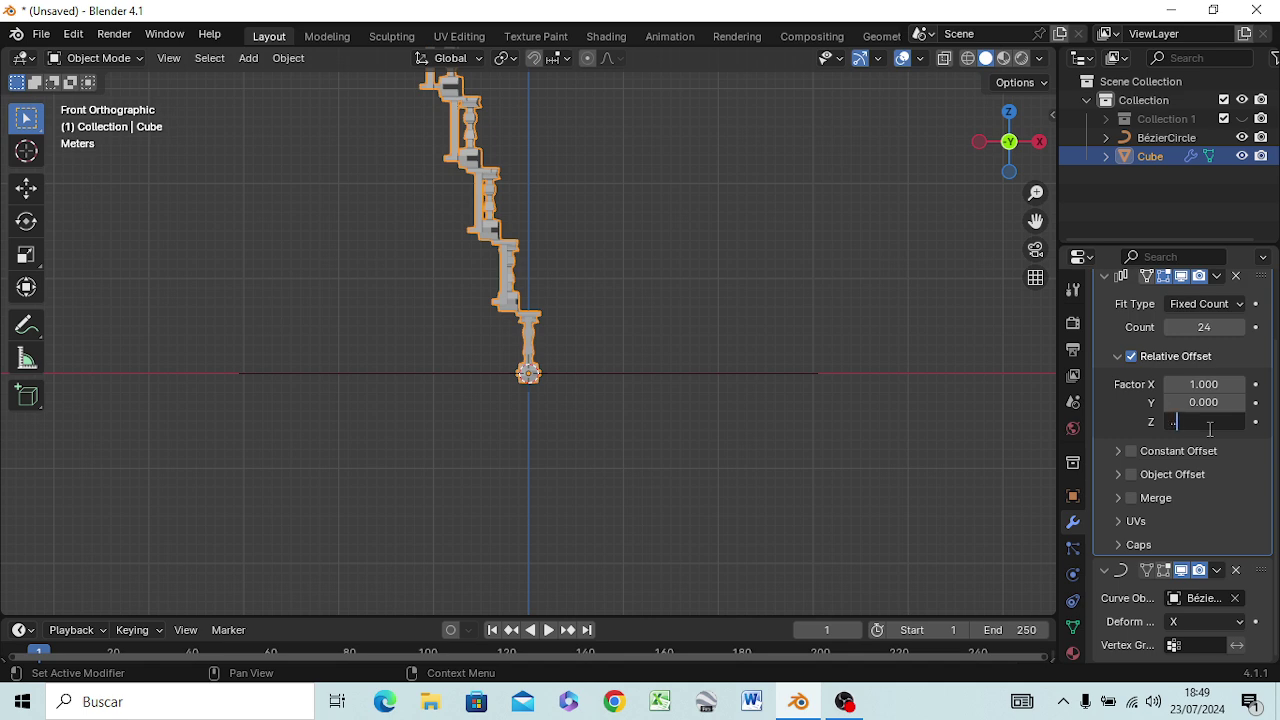
text(2)
key(BackSpace)
text(0.)
text(2)
key(Return)
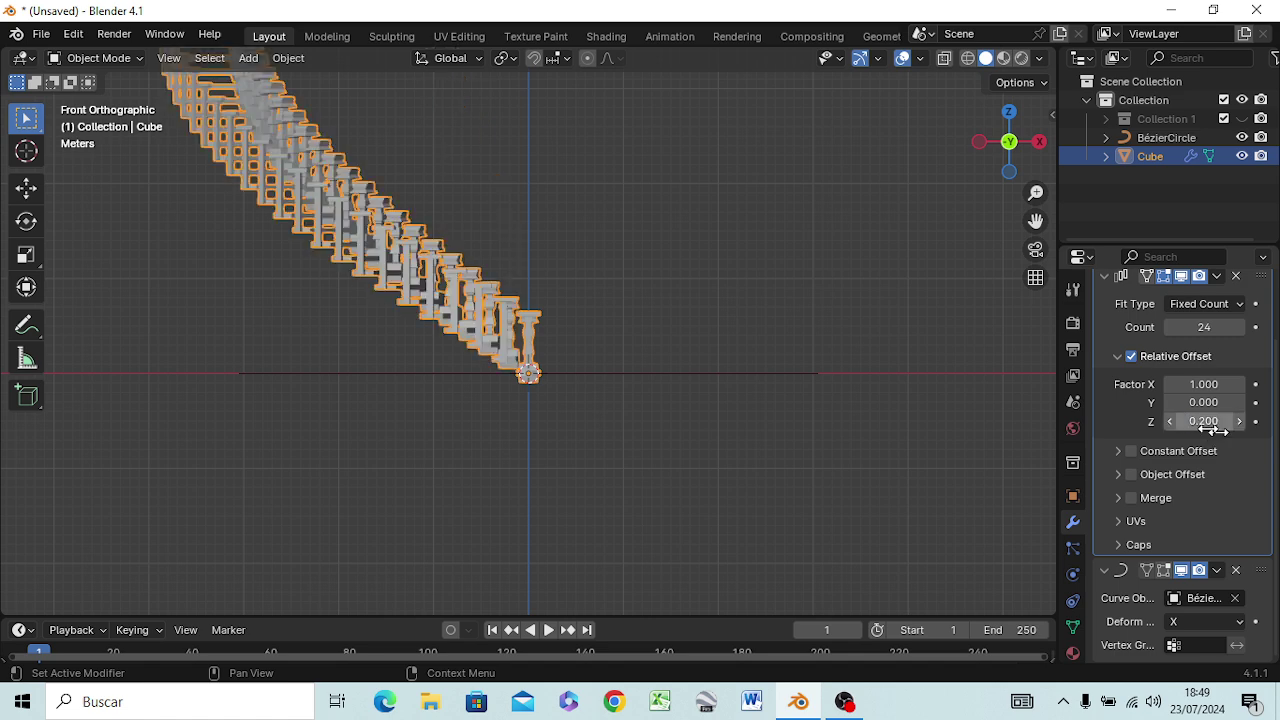
middle_drag(520, 371, 467, 415)
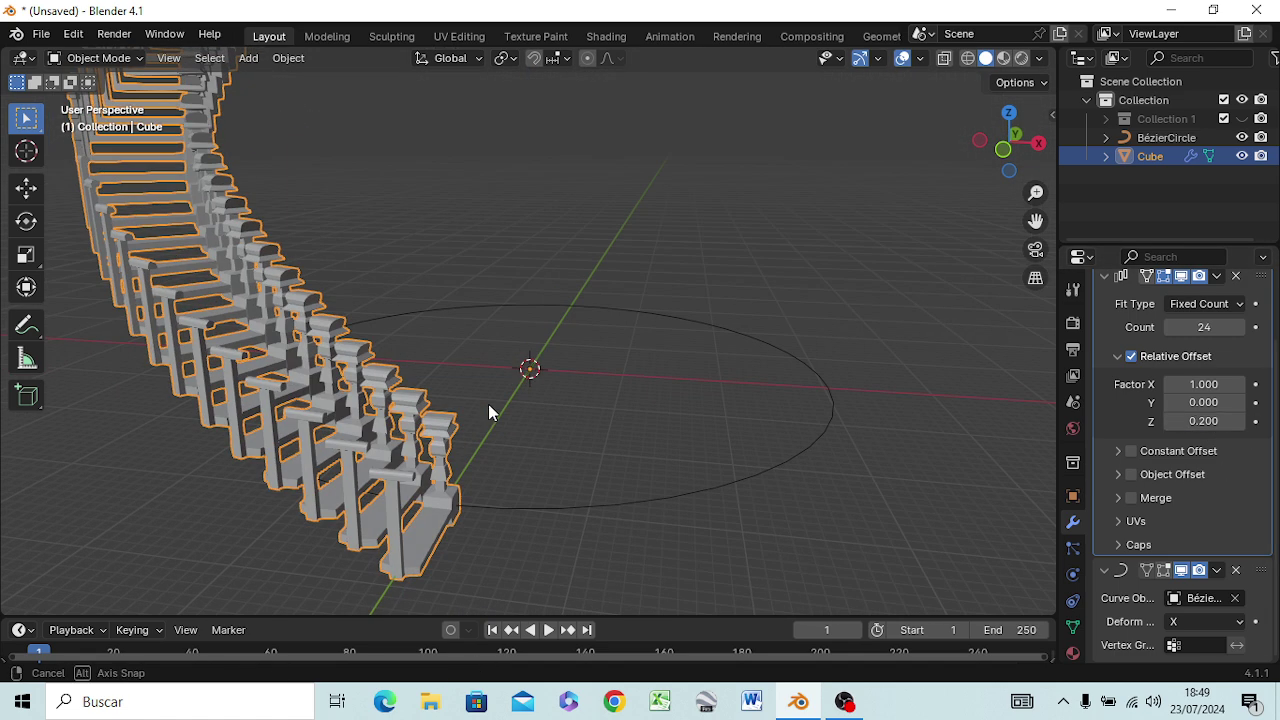
click(1205, 421)
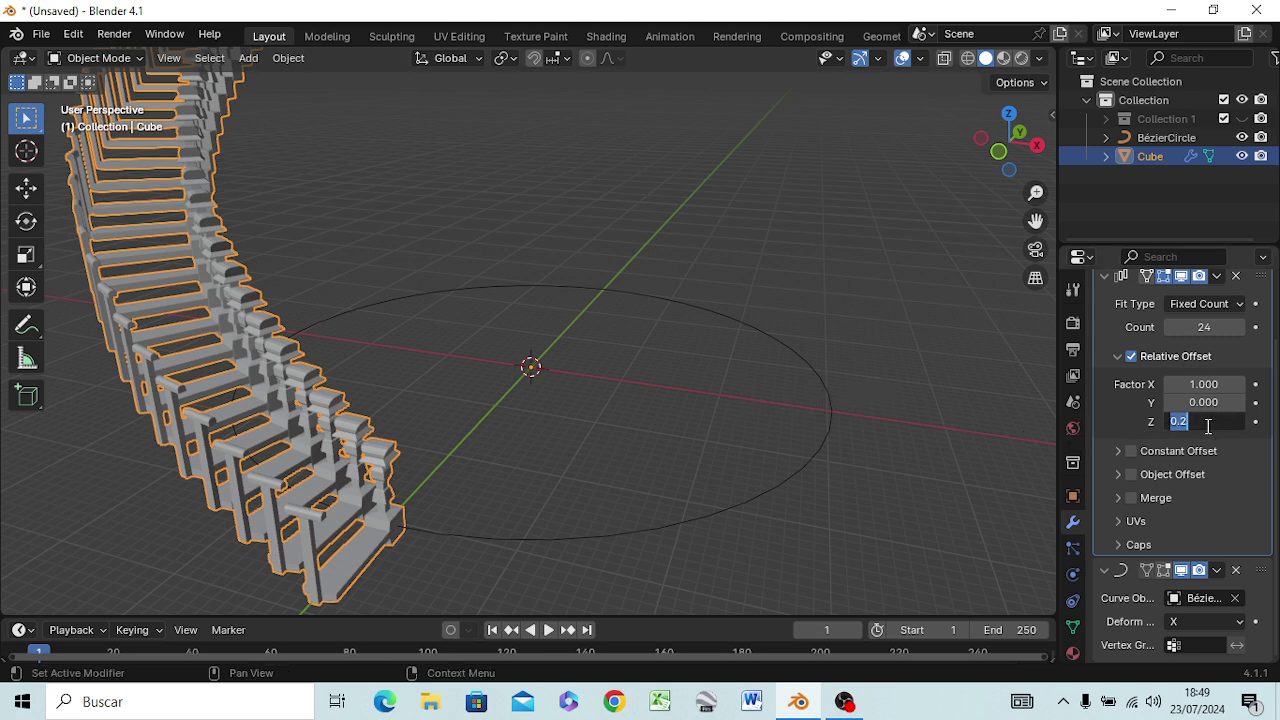
key(BackSpace)
text(.1)
key(Return)
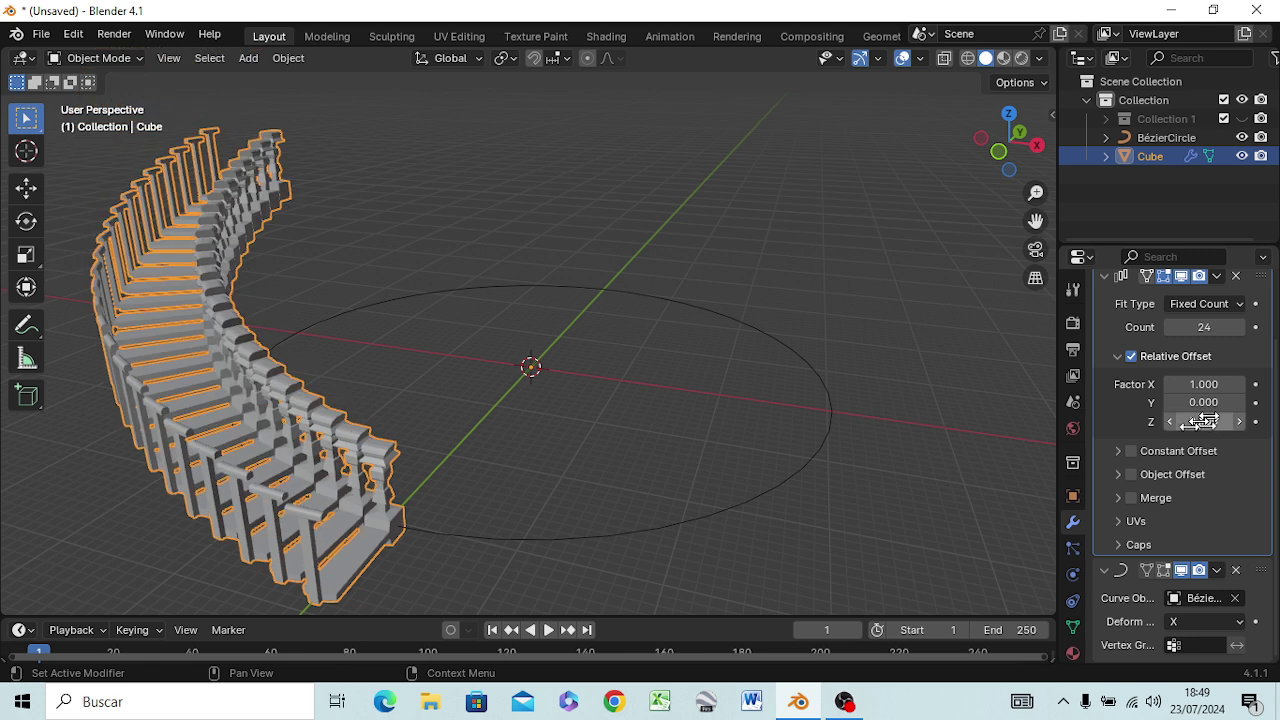
click(1205, 422)
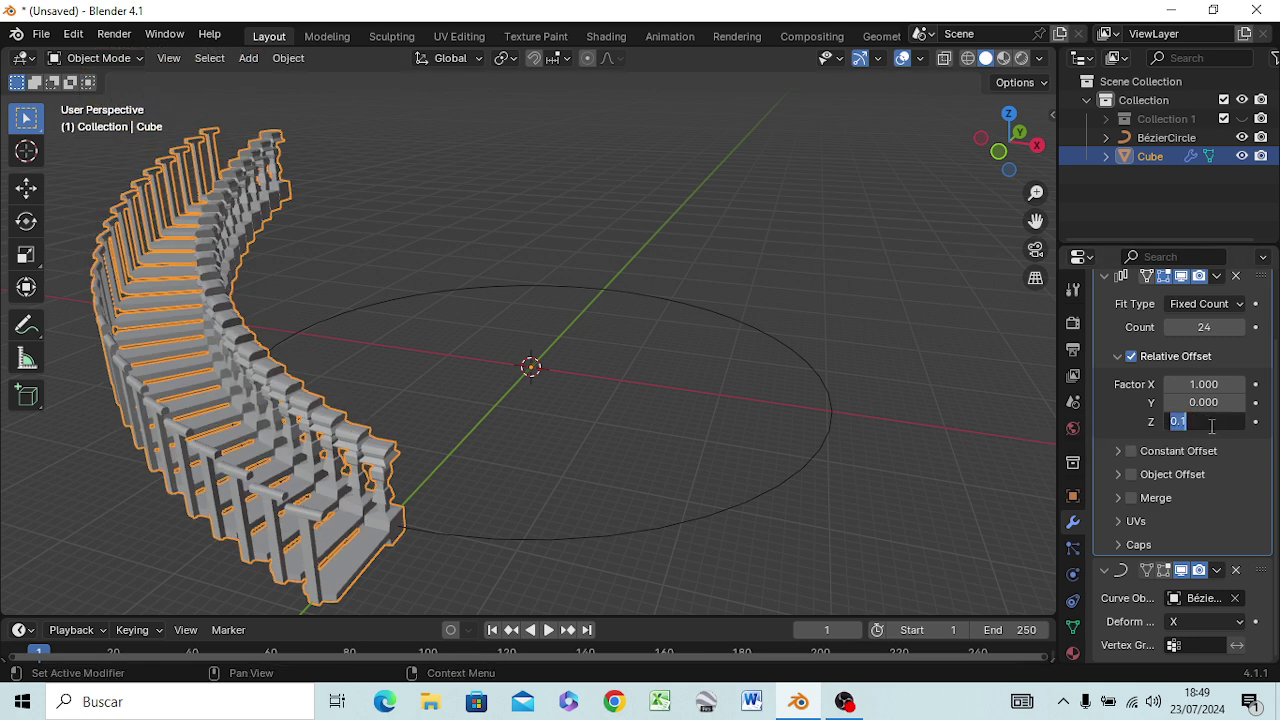
click(1213, 422)
text(4)
key(Return)
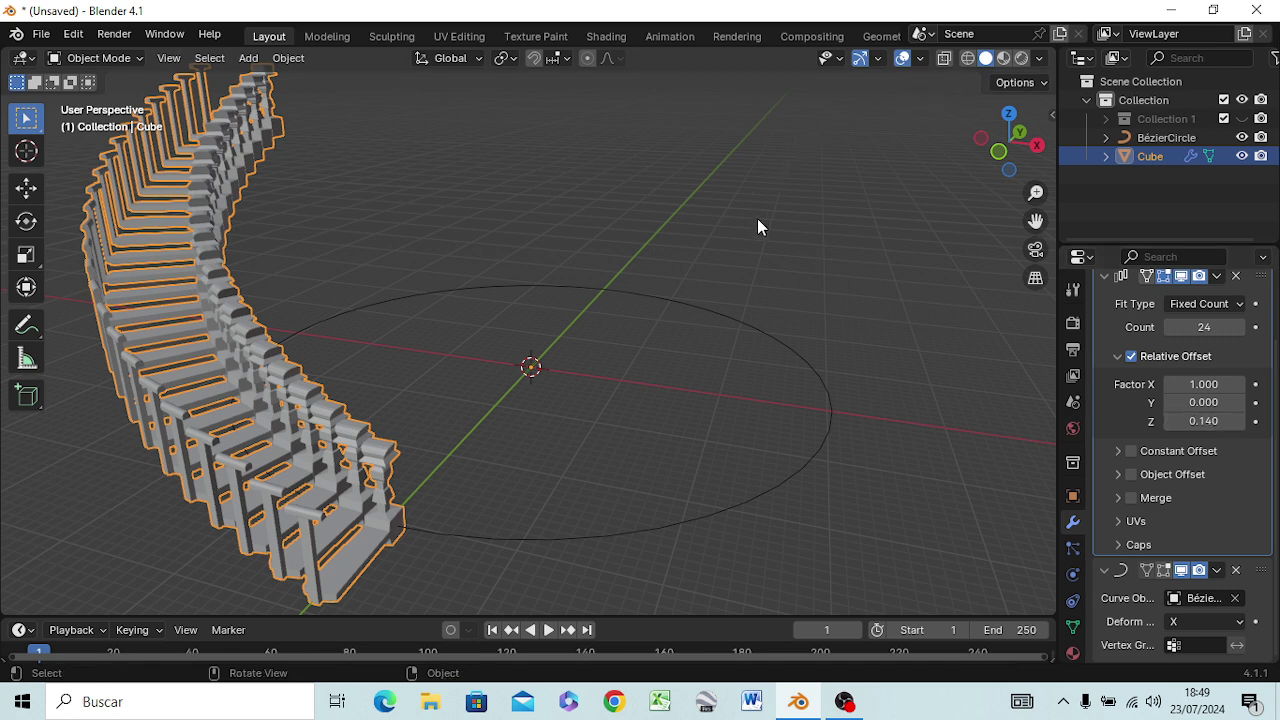
key(KP_1)
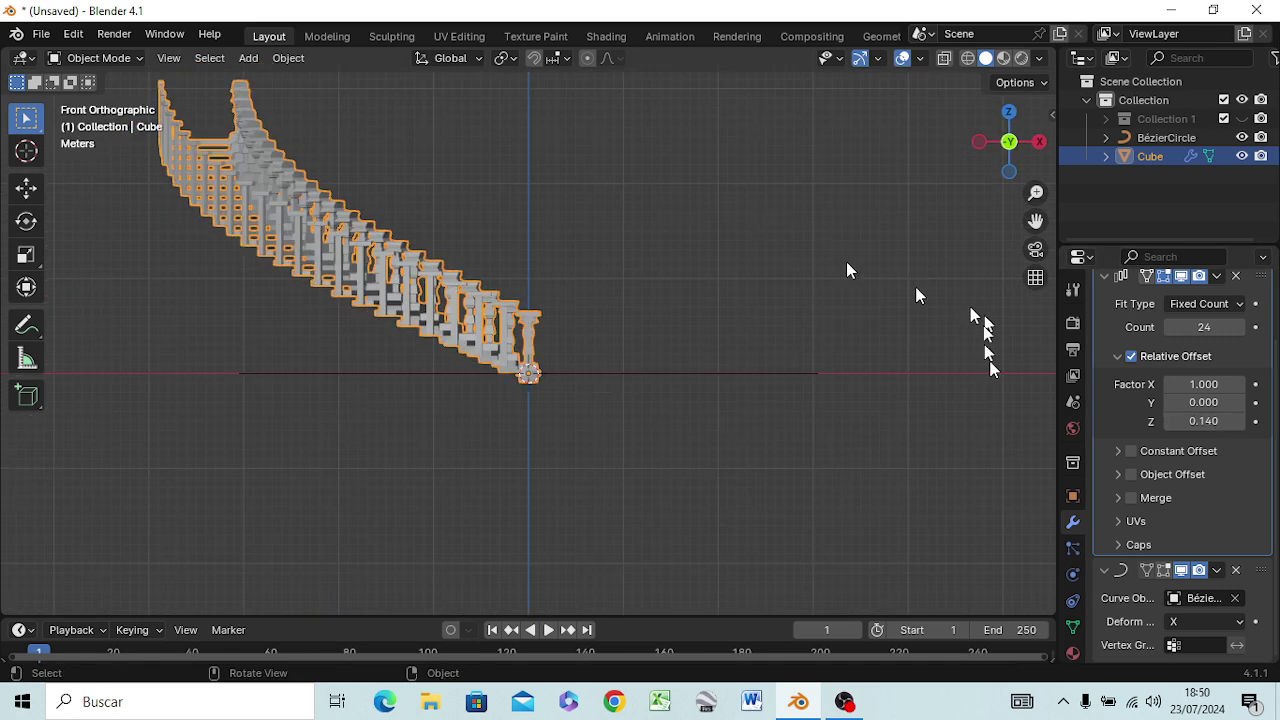
Try Z relative offsets of 0.12, 0.11 and 0.105.
click(1215, 421)
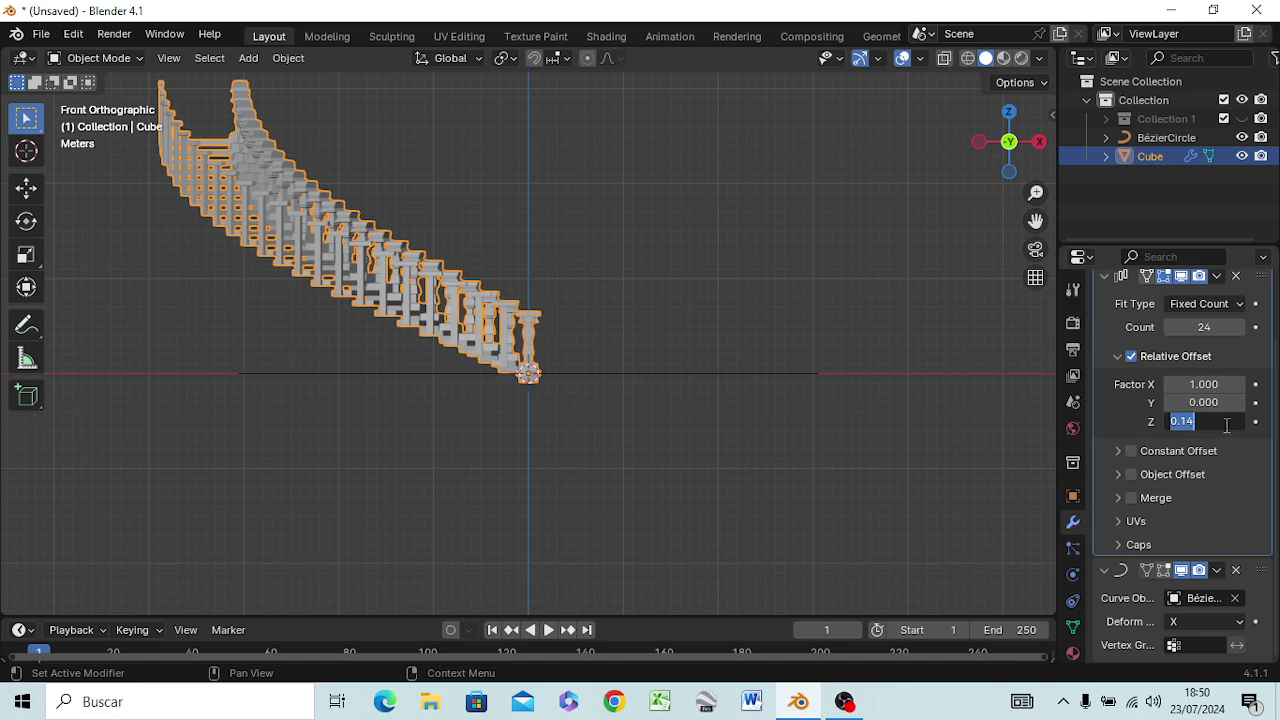
key(BackSpace)
text(.)
text(12)
key(Return)
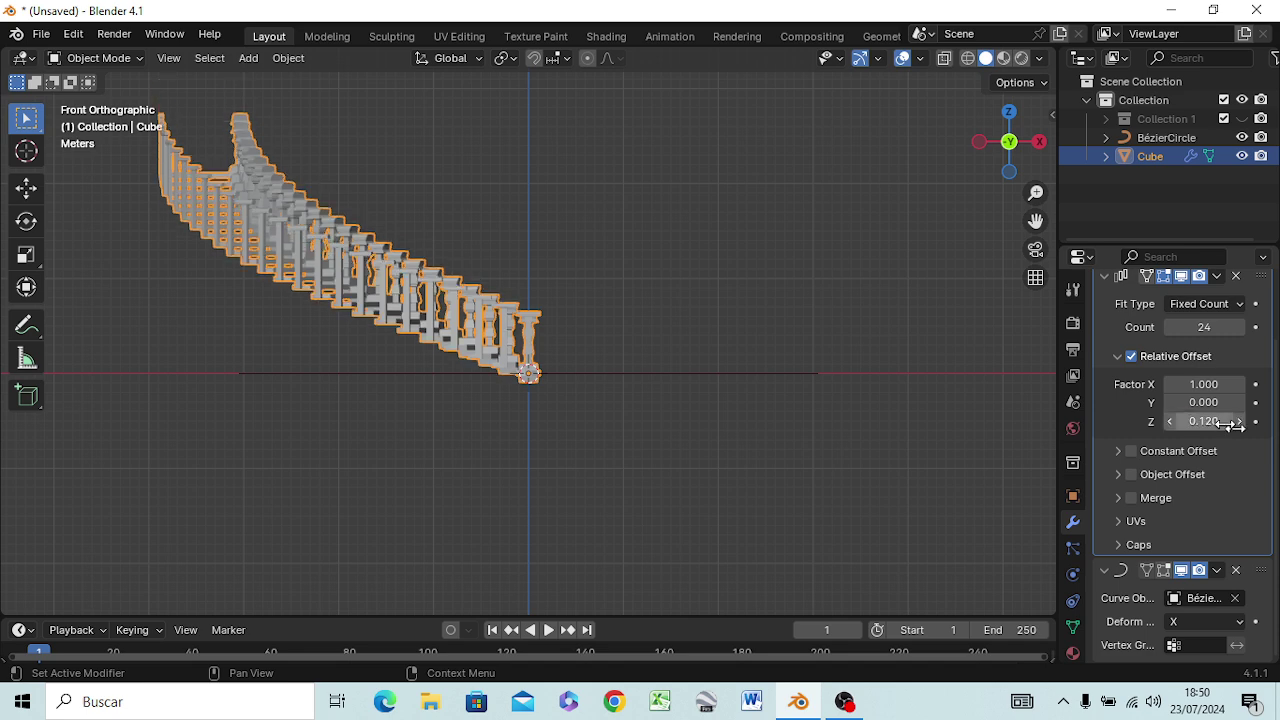
click(1230, 422)
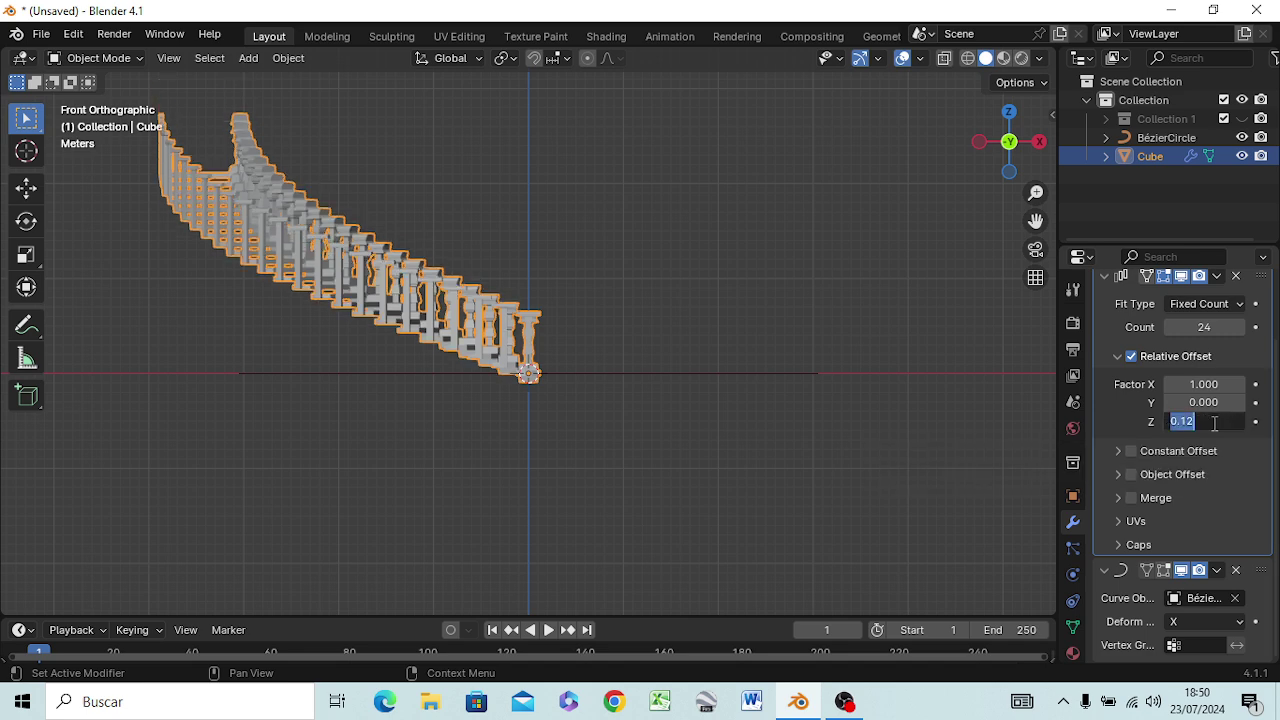
key(BackSpace)
text(.11)
key(Return)
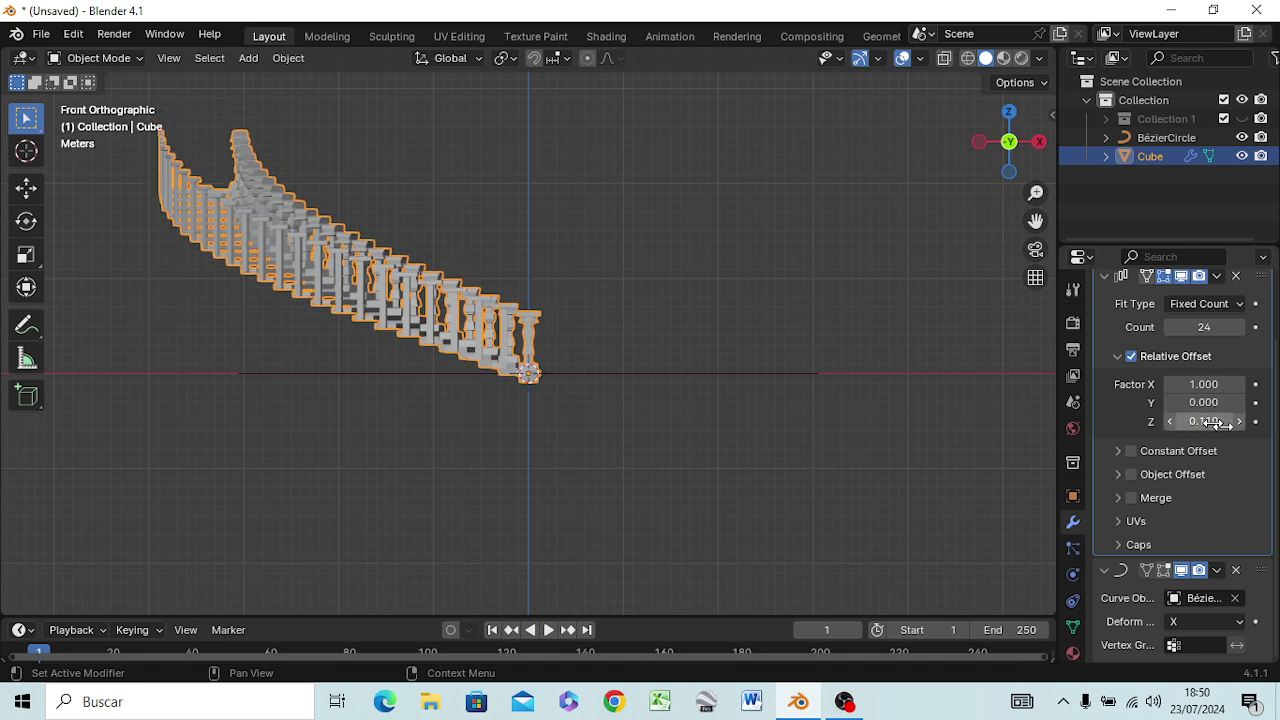
click(1218, 424)
click(1214, 423)
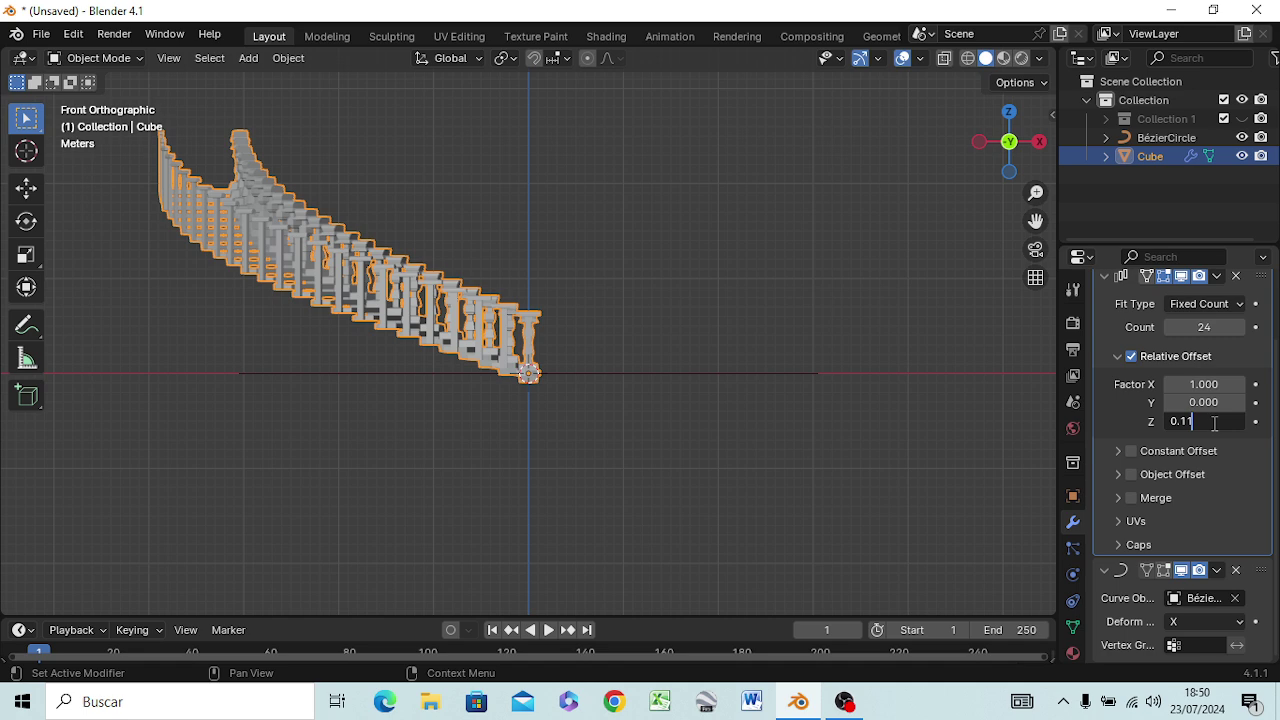
key(BackSpace)
text(05)
key(Return)
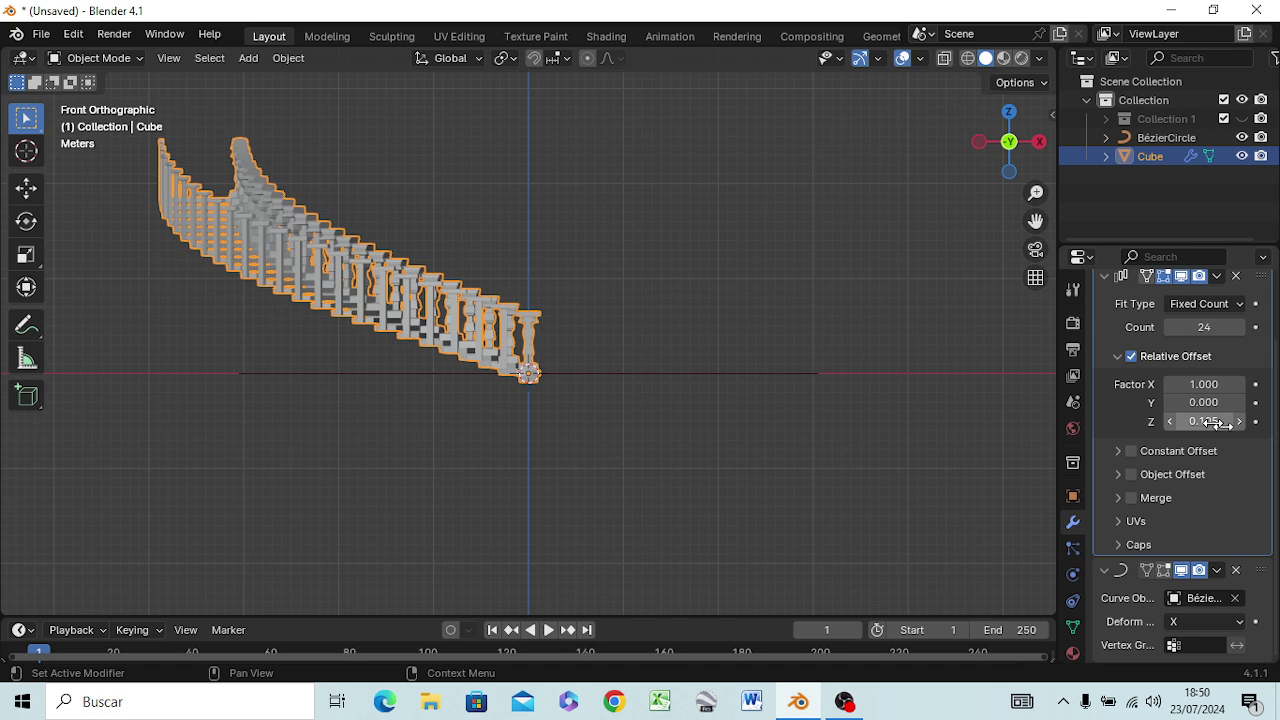
Settle the Z relative offset at 0.115 and check the balustrade from the right side.
click(1218, 423)
click(1215, 423)
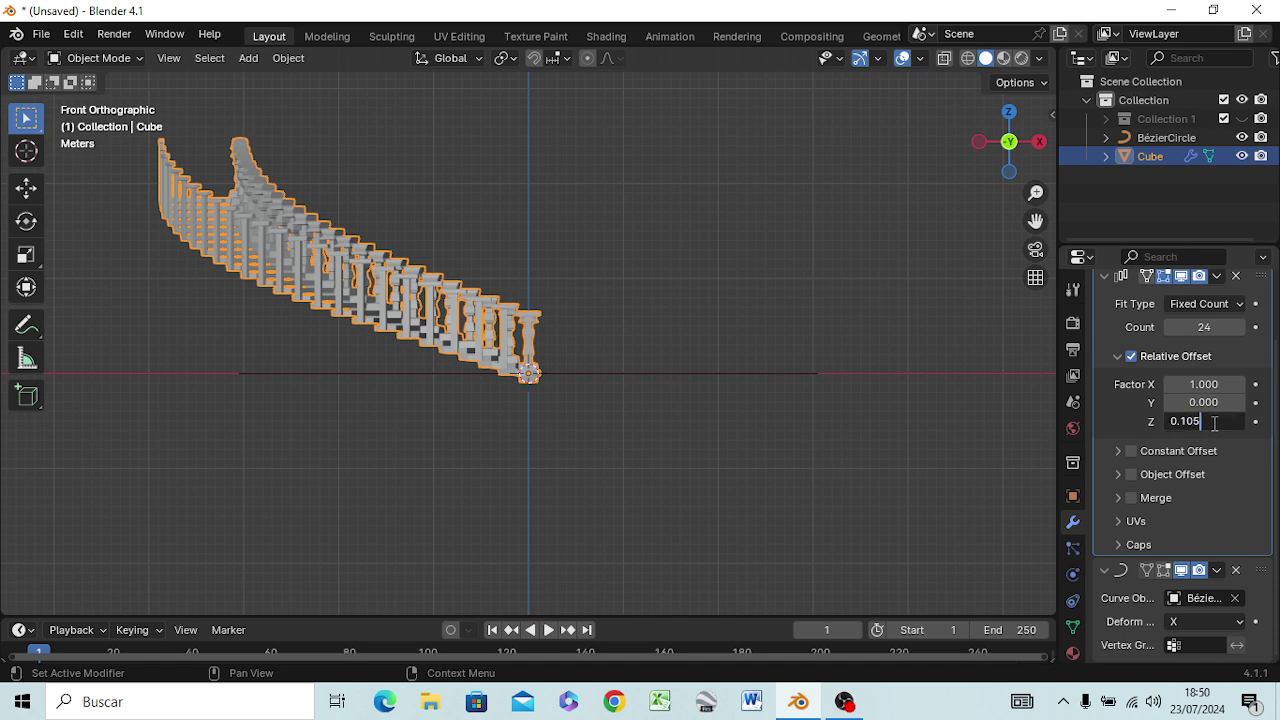
key(BackSpace)
key(BackSpace)
text(1)
key(Return)
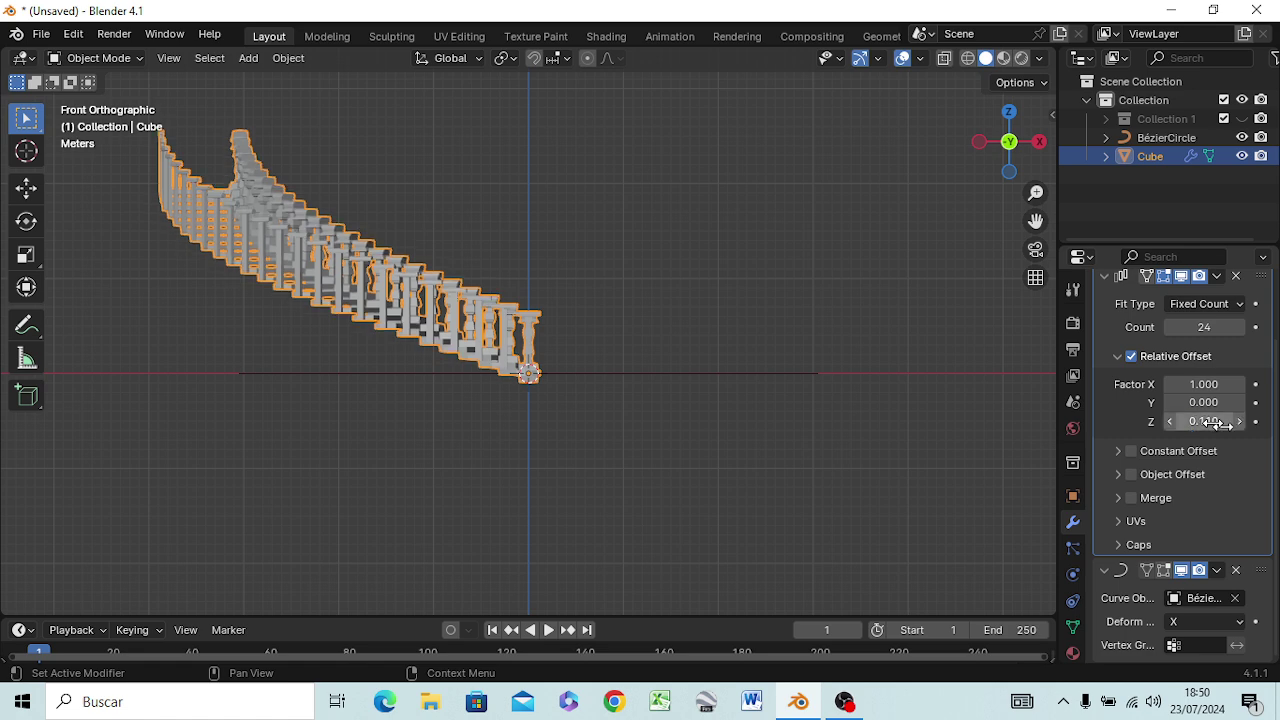
click(1216, 423)
click(1214, 423)
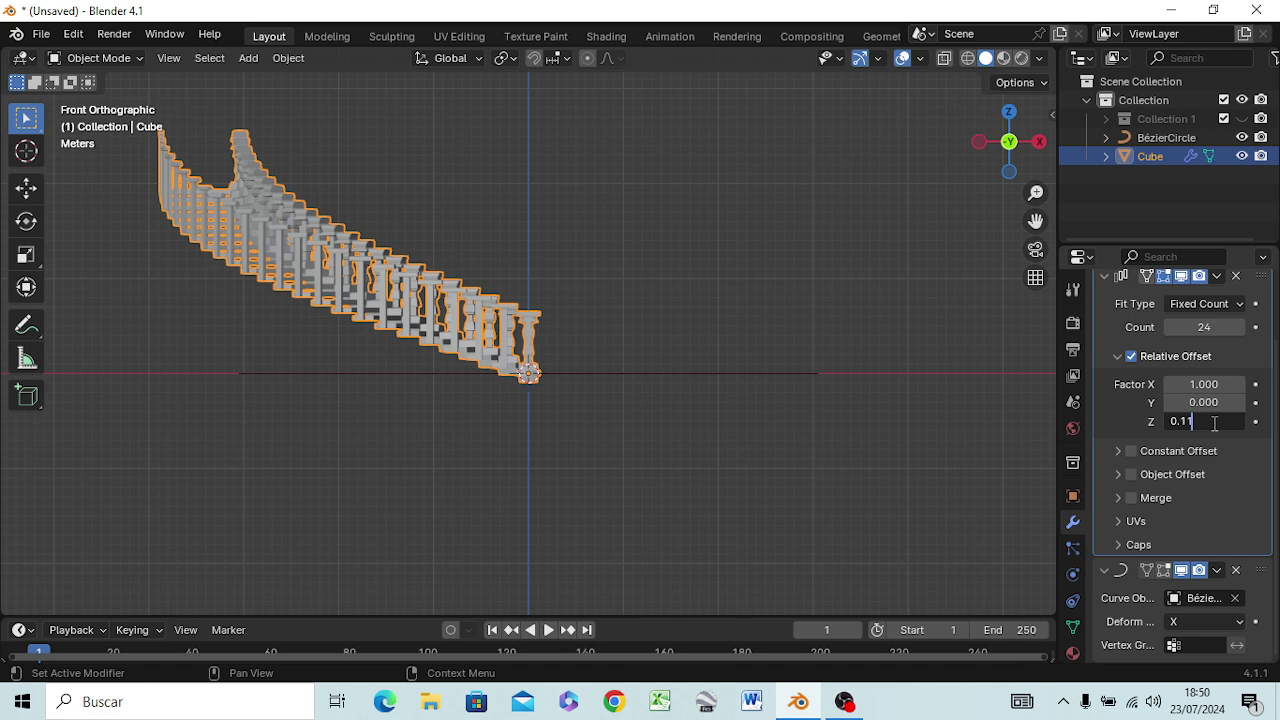
text(5)
key(Return)
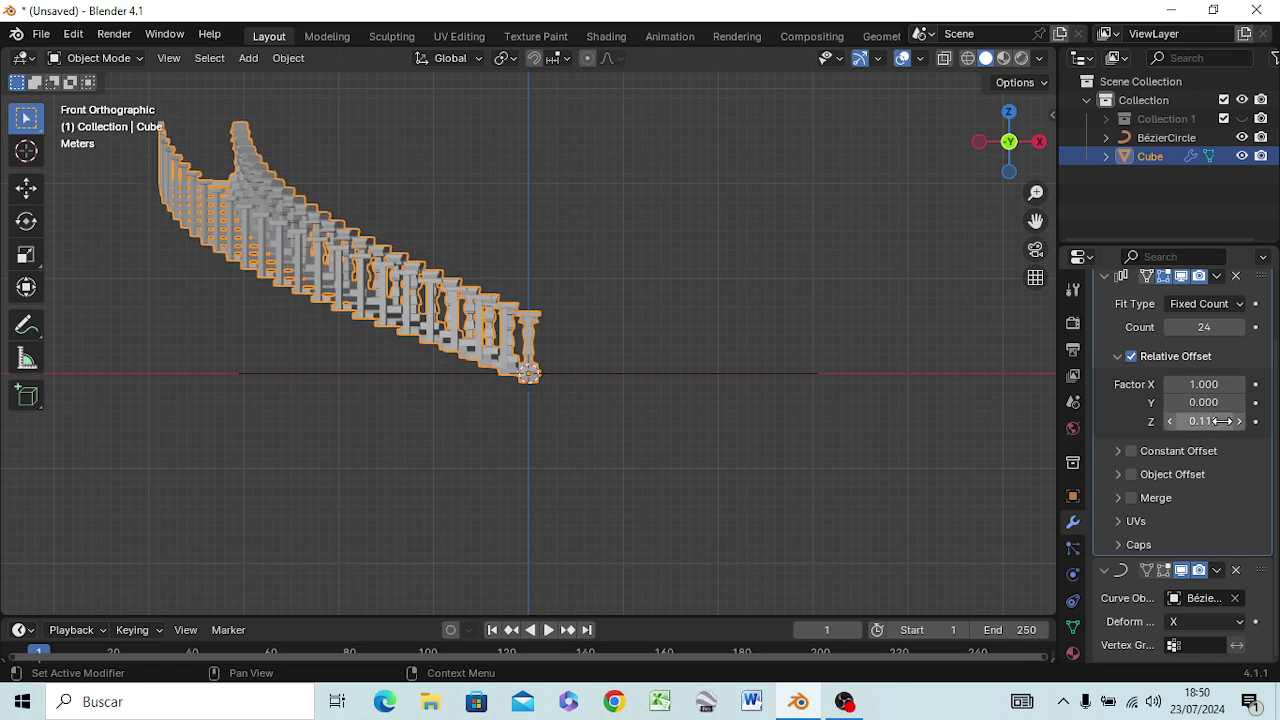
click(1220, 422)
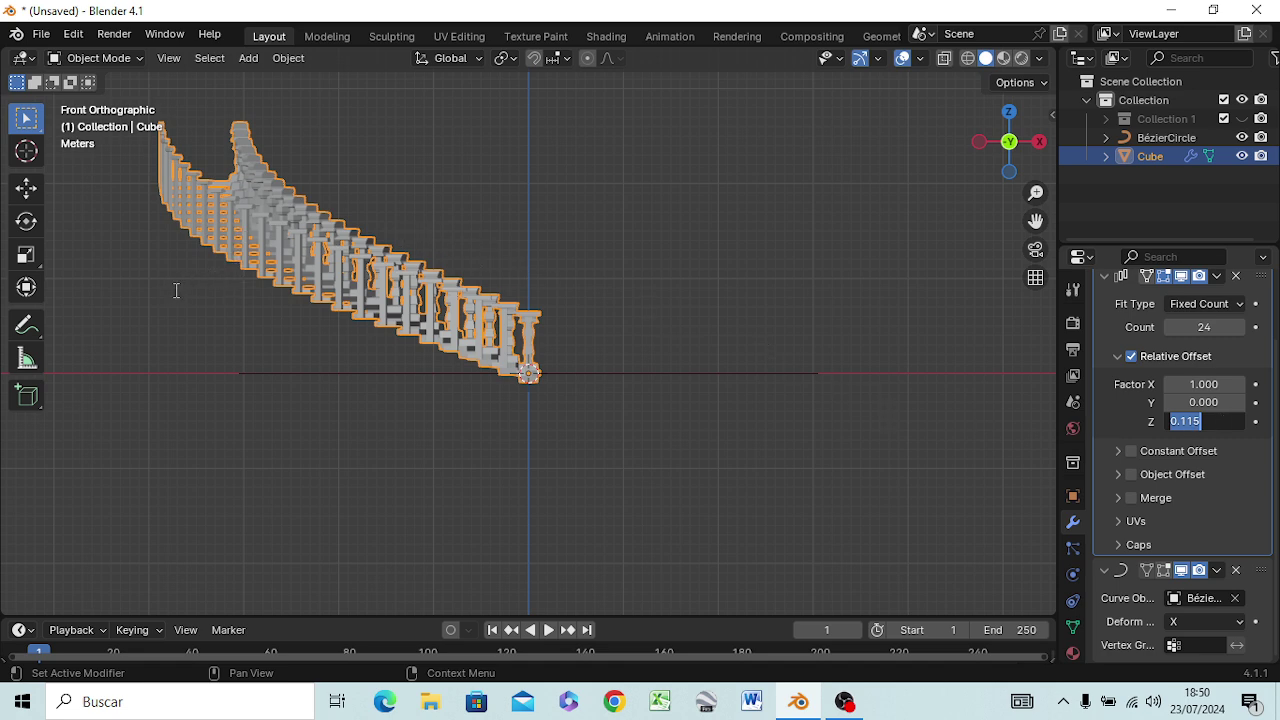
text(31)
key(Escape)
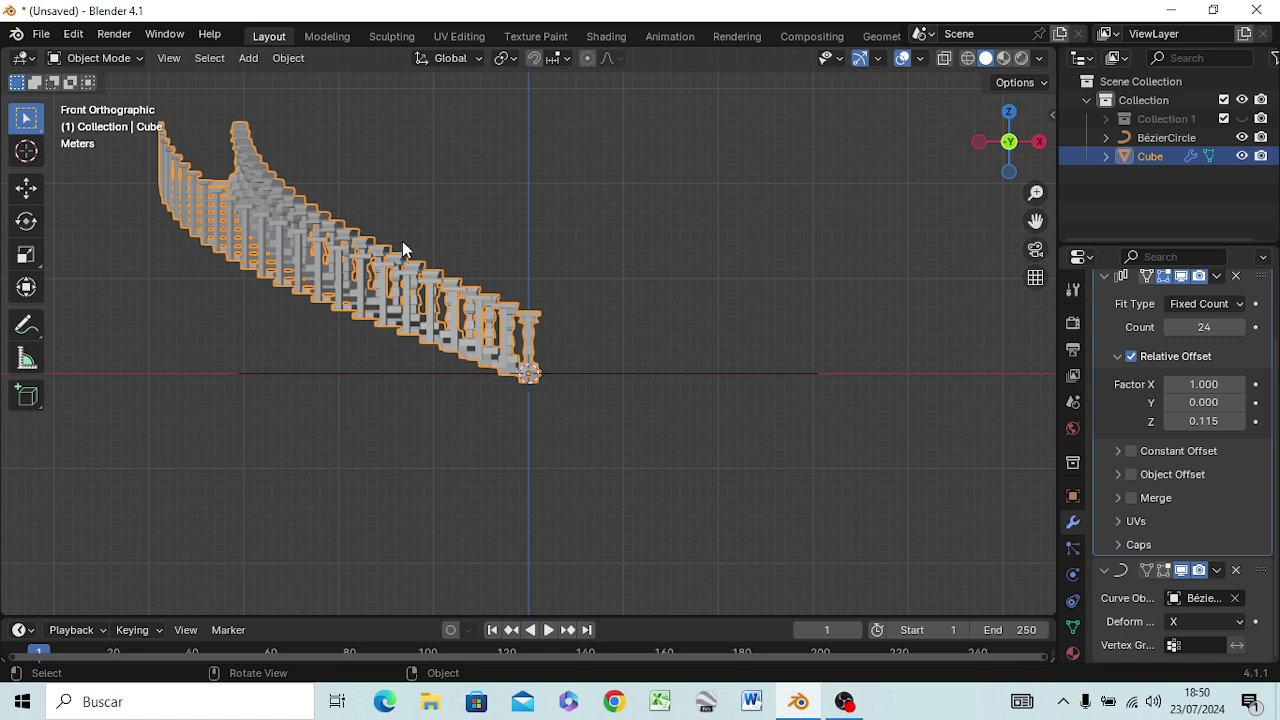
key(KP_3)
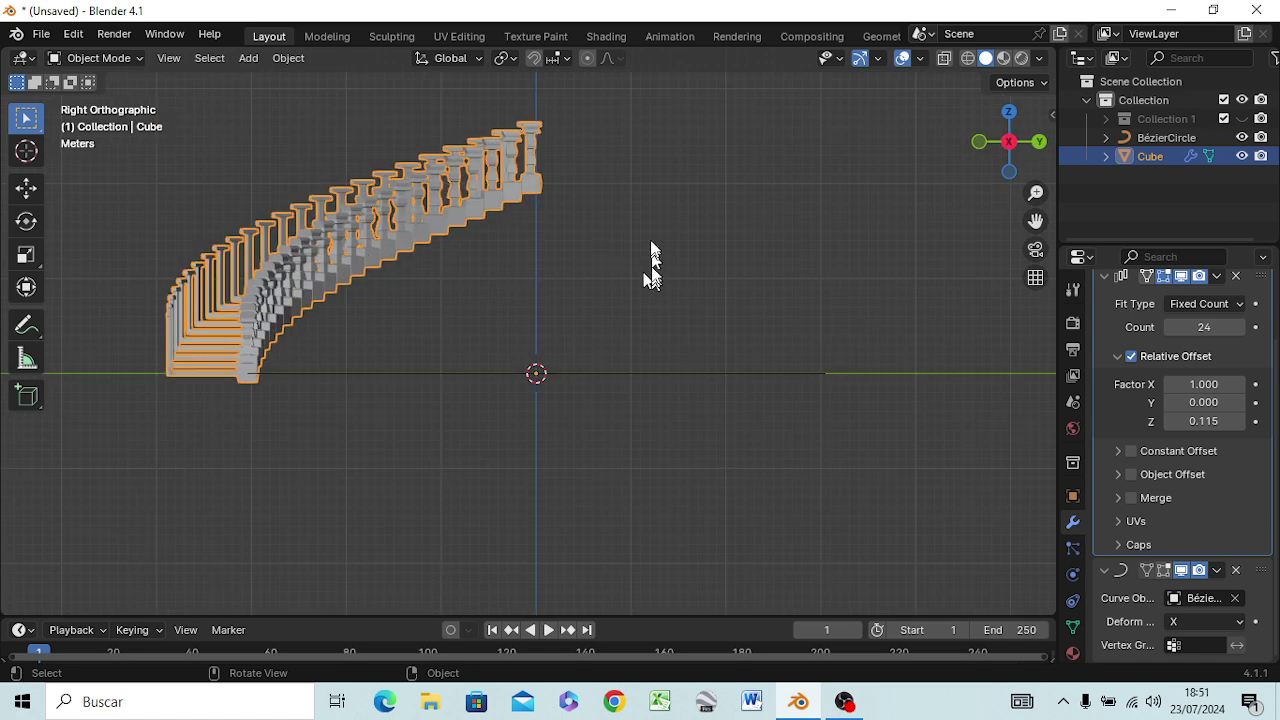
mouse_move(611, 243)
middle_down()
mouse_move(543, 260)
mouse_move(621, 252)
middle_up()
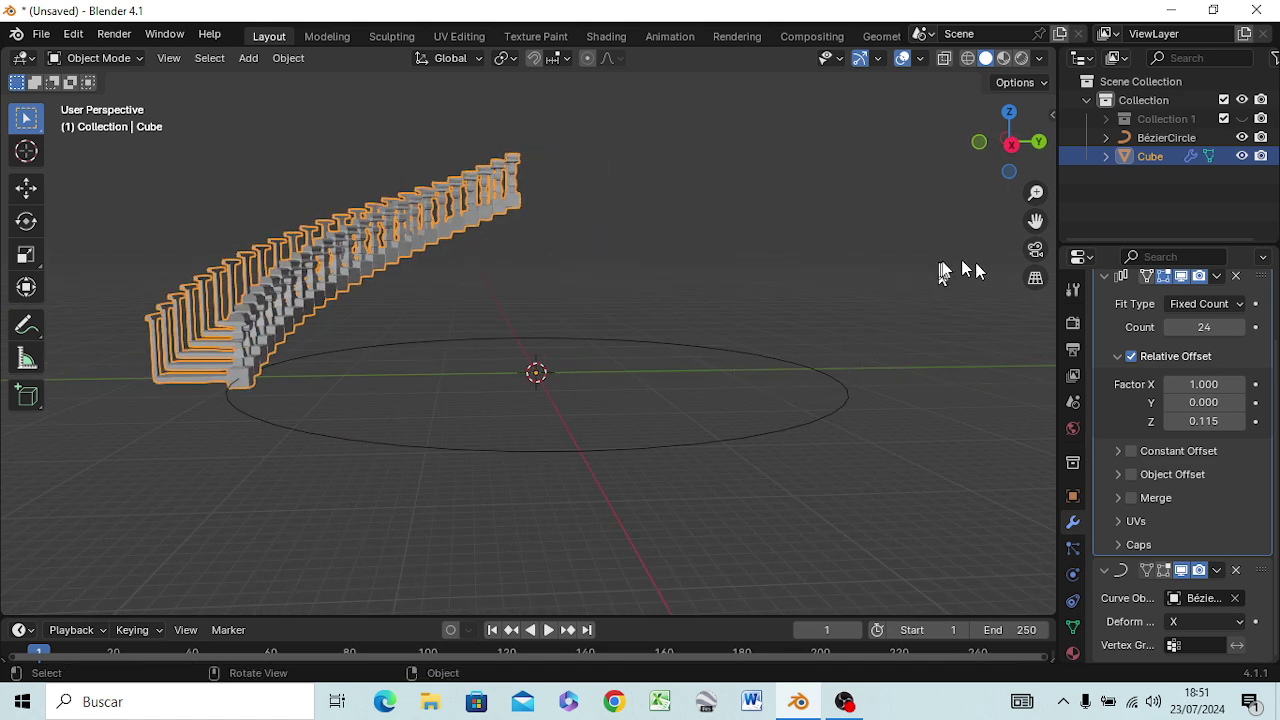
Apply the Array modifier and then the Curve modifier to the balustrade mesh.
click(1216, 276)
click(1163, 298)
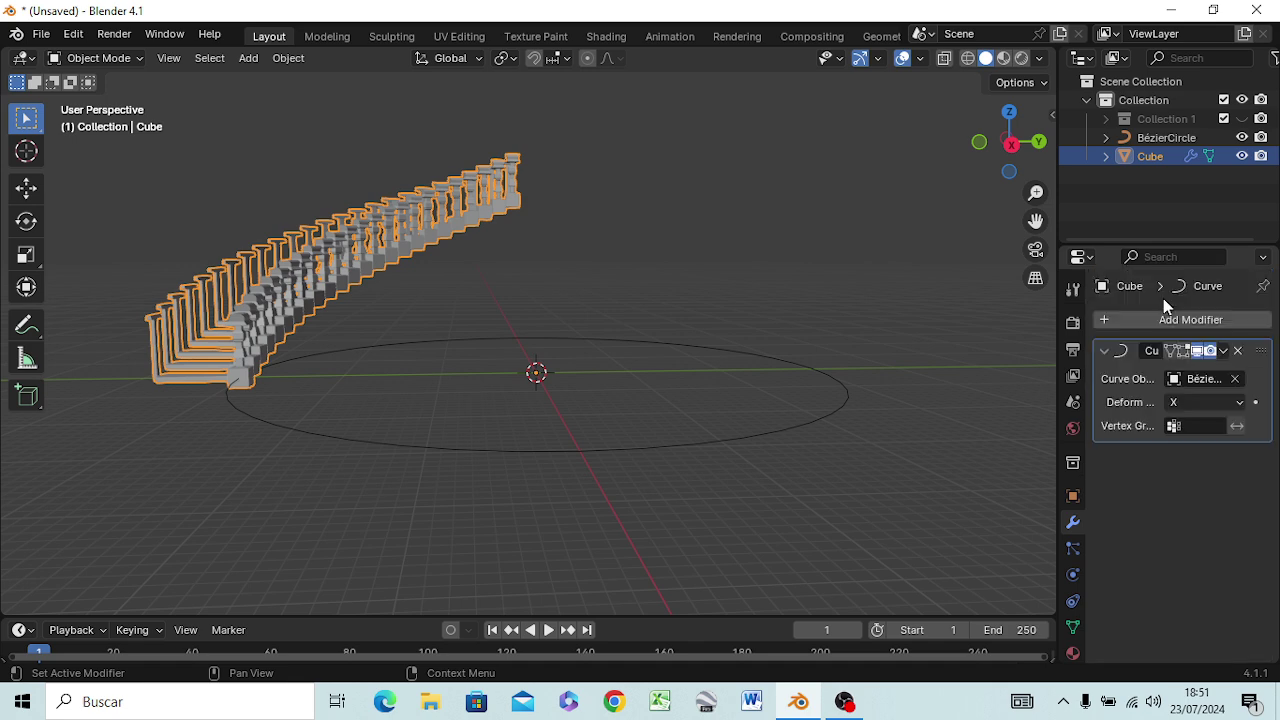
click(1218, 354)
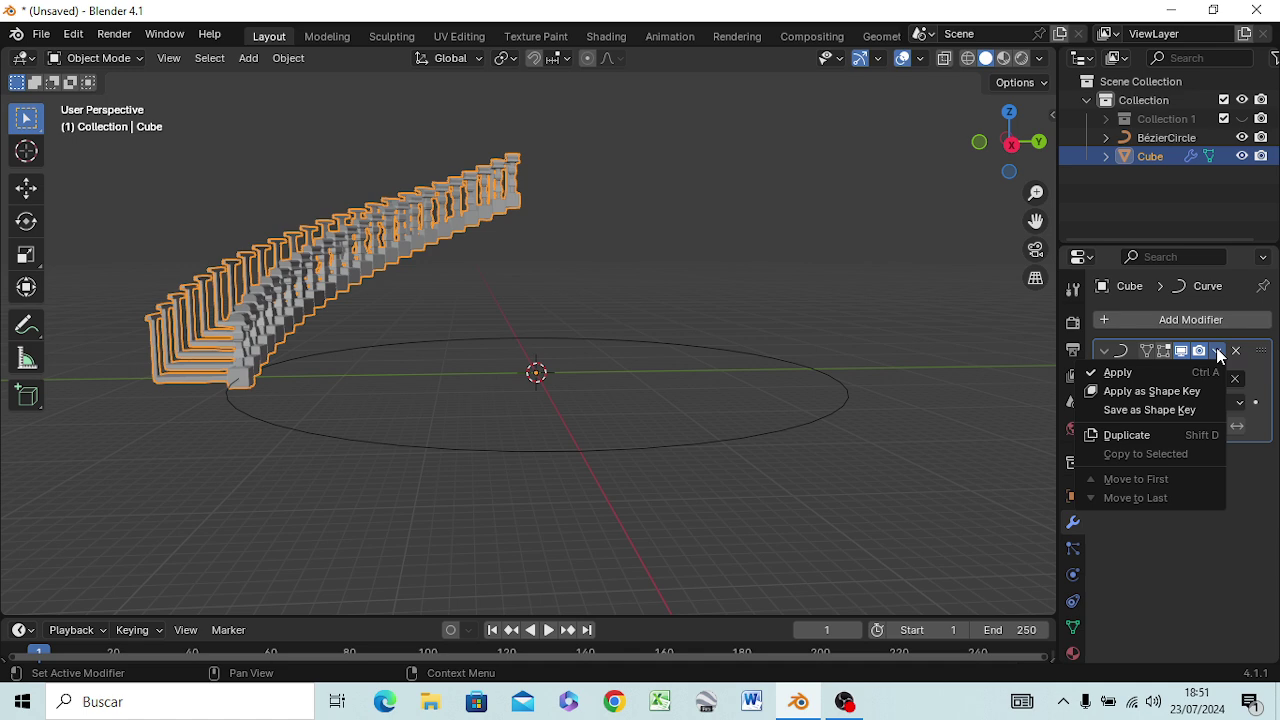
click(1146, 371)
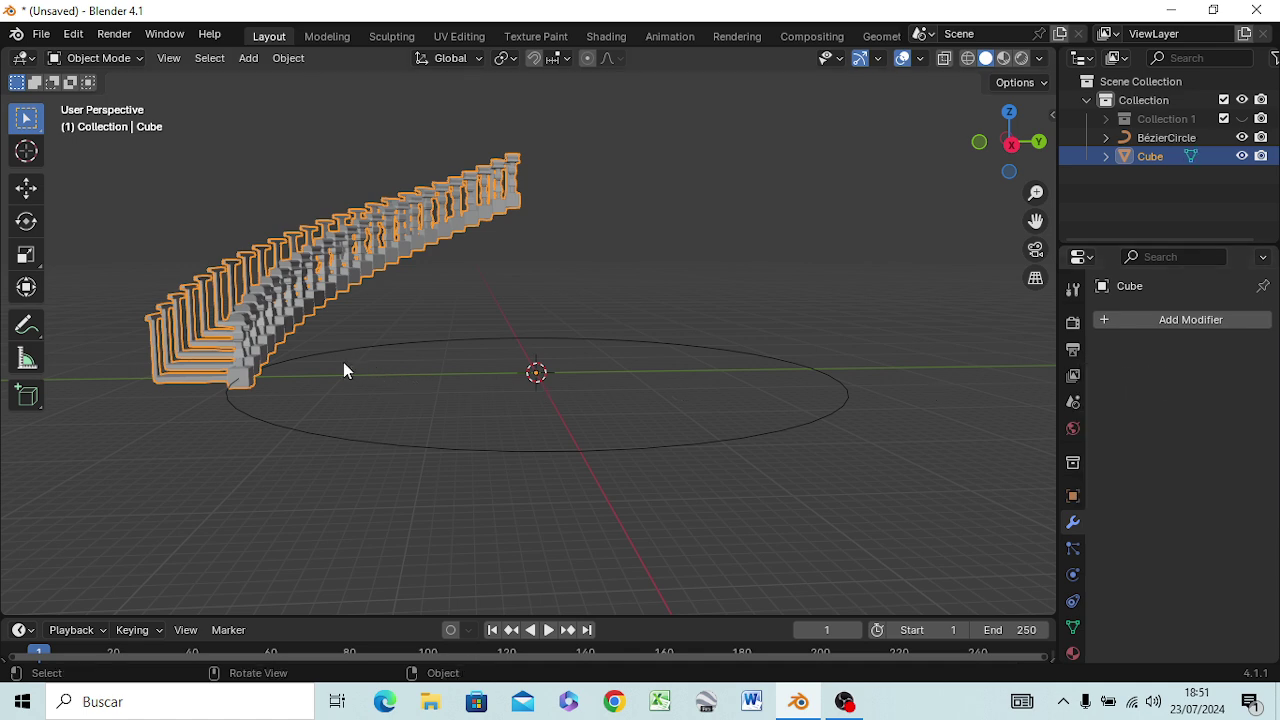
Rename the Cube object to 'escalera Lateral' in the Outliner.
double_click(1146, 157)
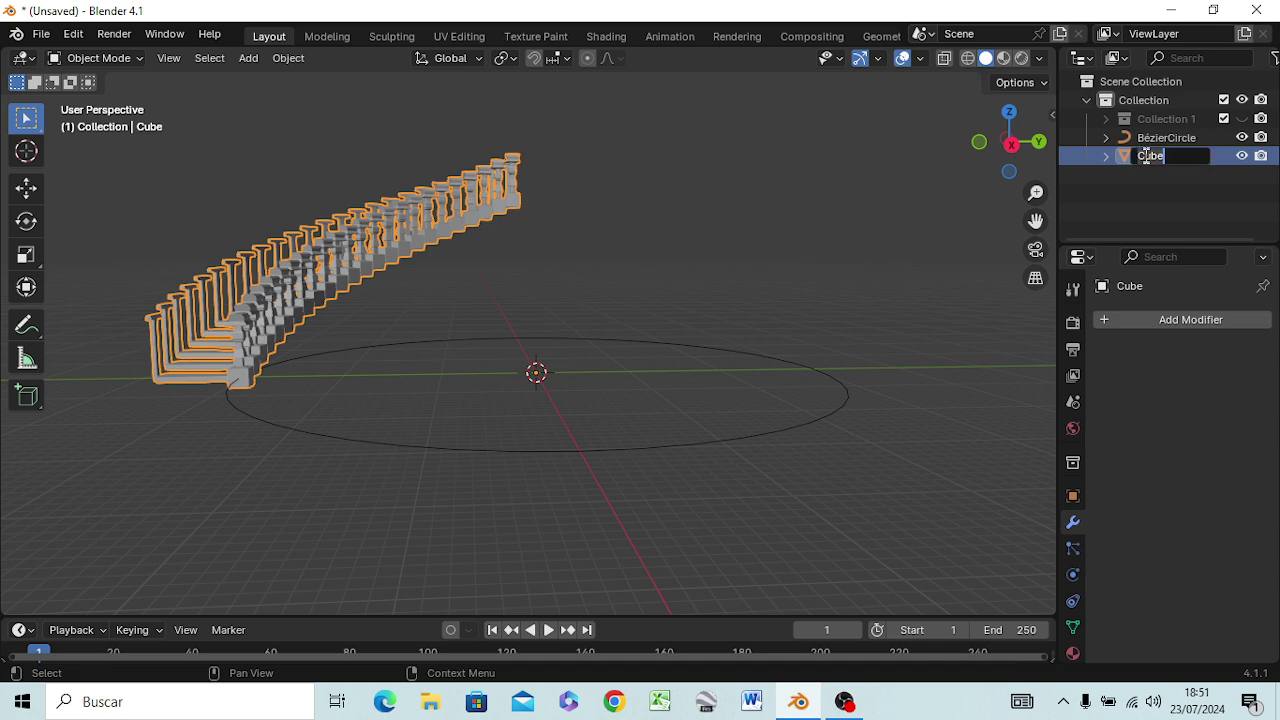
text(esca)
text(lera)
text( La)
text(tera)
text(l)
key(Return)
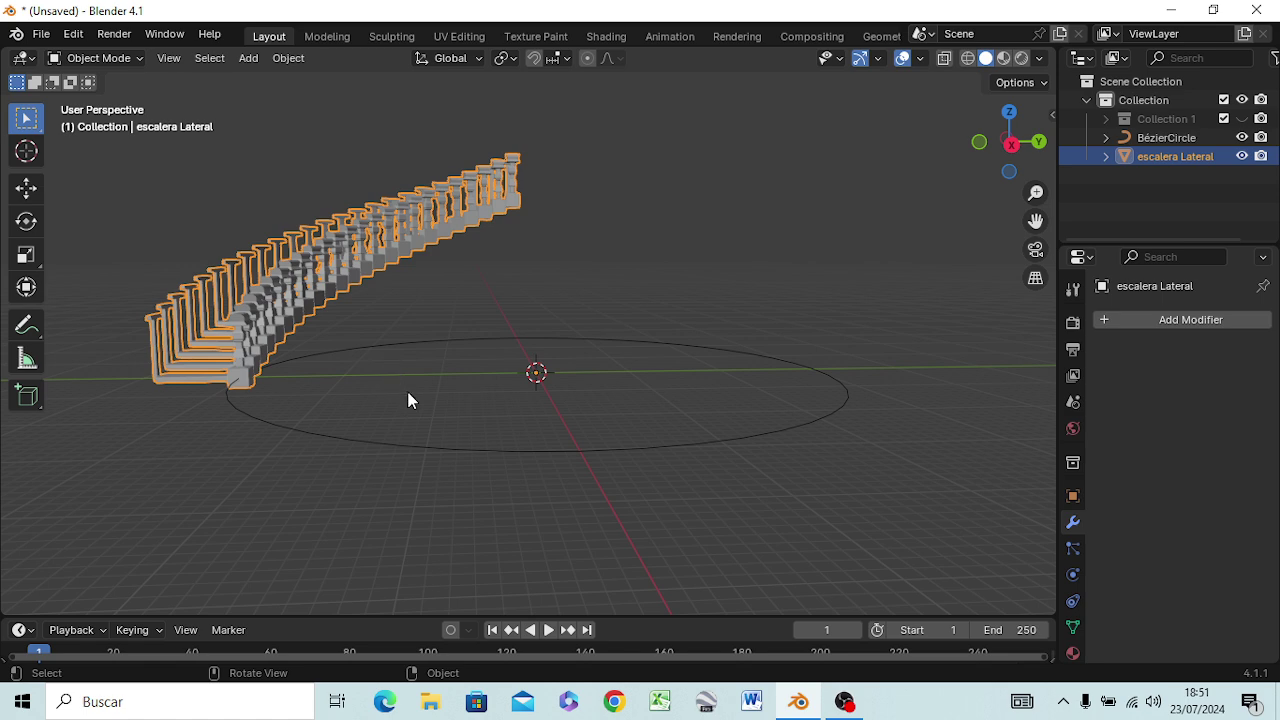
key(KP_1)
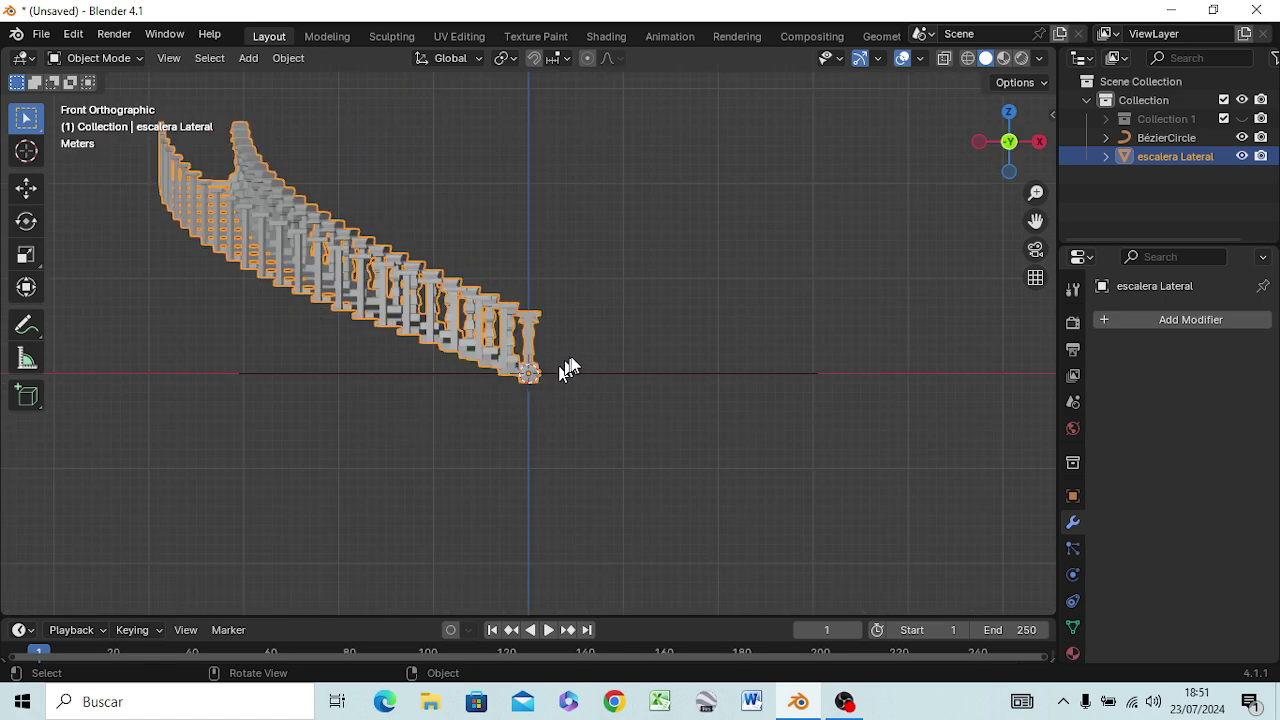
In top view, rotate escalera Lateral 90° so it spans the circle's upper-left quarter.
mouse_move(560, 366)
middle_down()
mouse_move(463, 383)
mouse_move(477, 380)
middle_up()
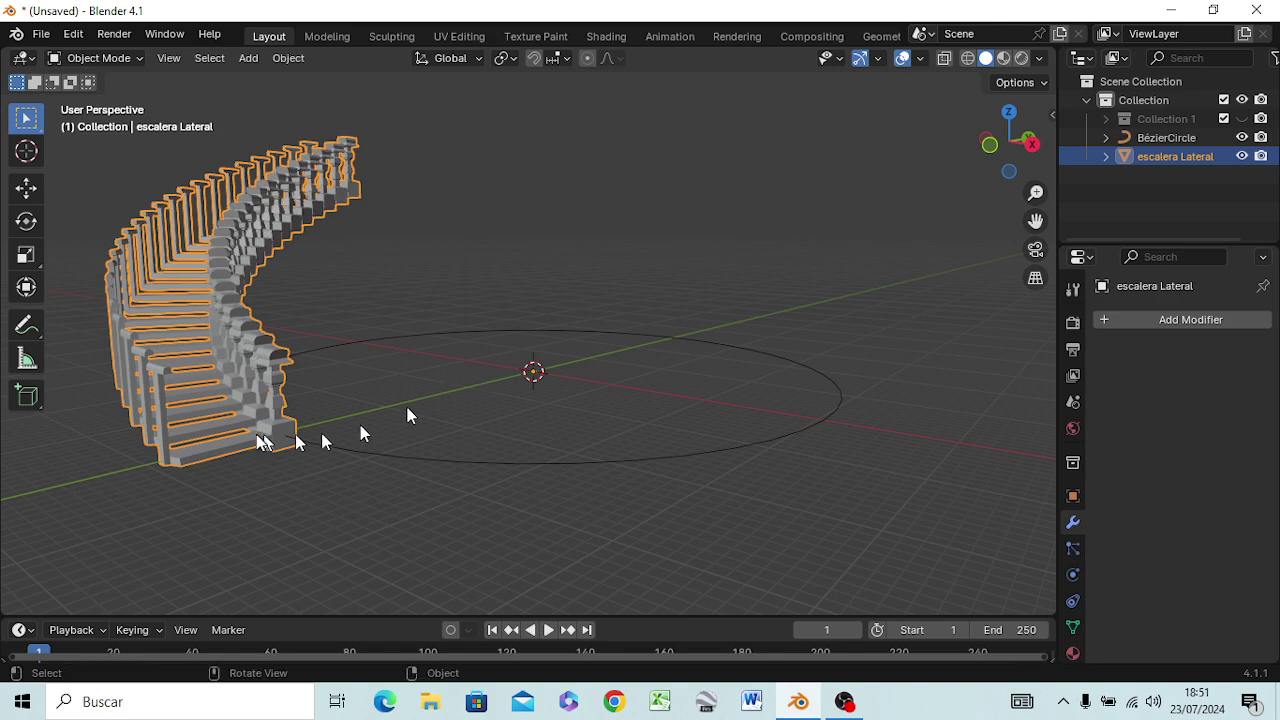
mouse_move(386, 409)
middle_down()
mouse_move(537, 417)
mouse_move(525, 417)
middle_up()
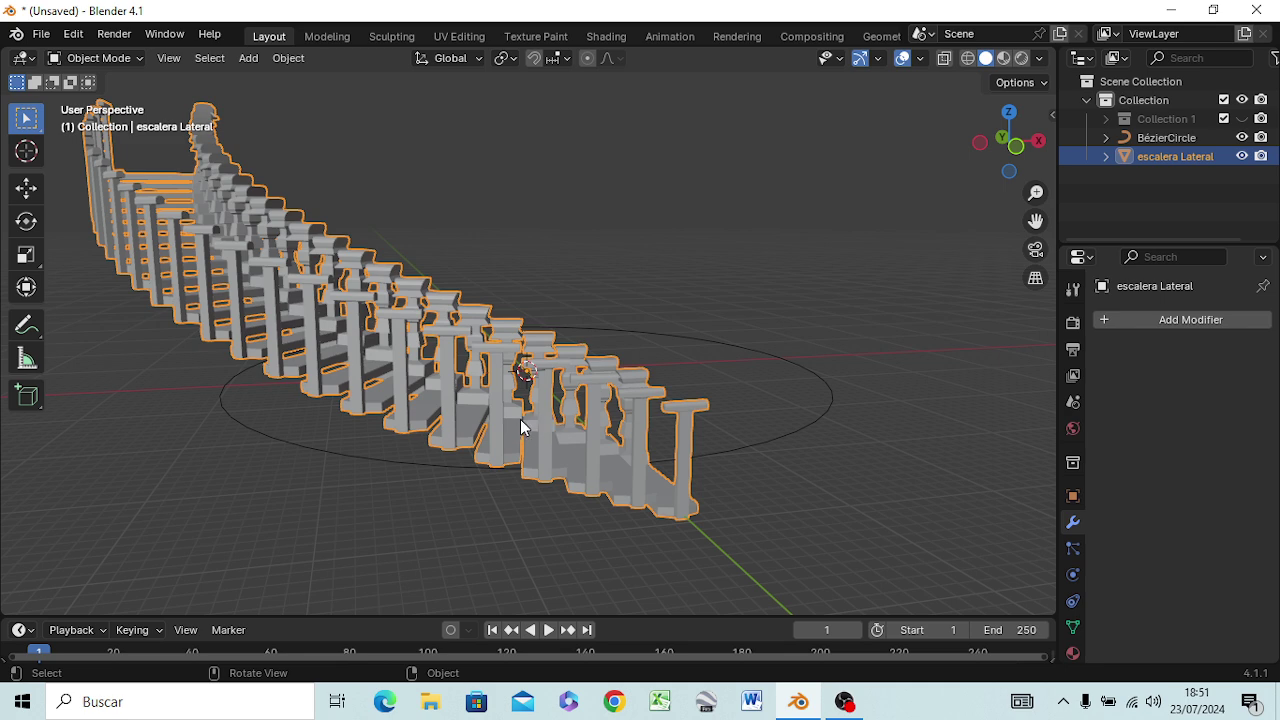
key(KP_7)
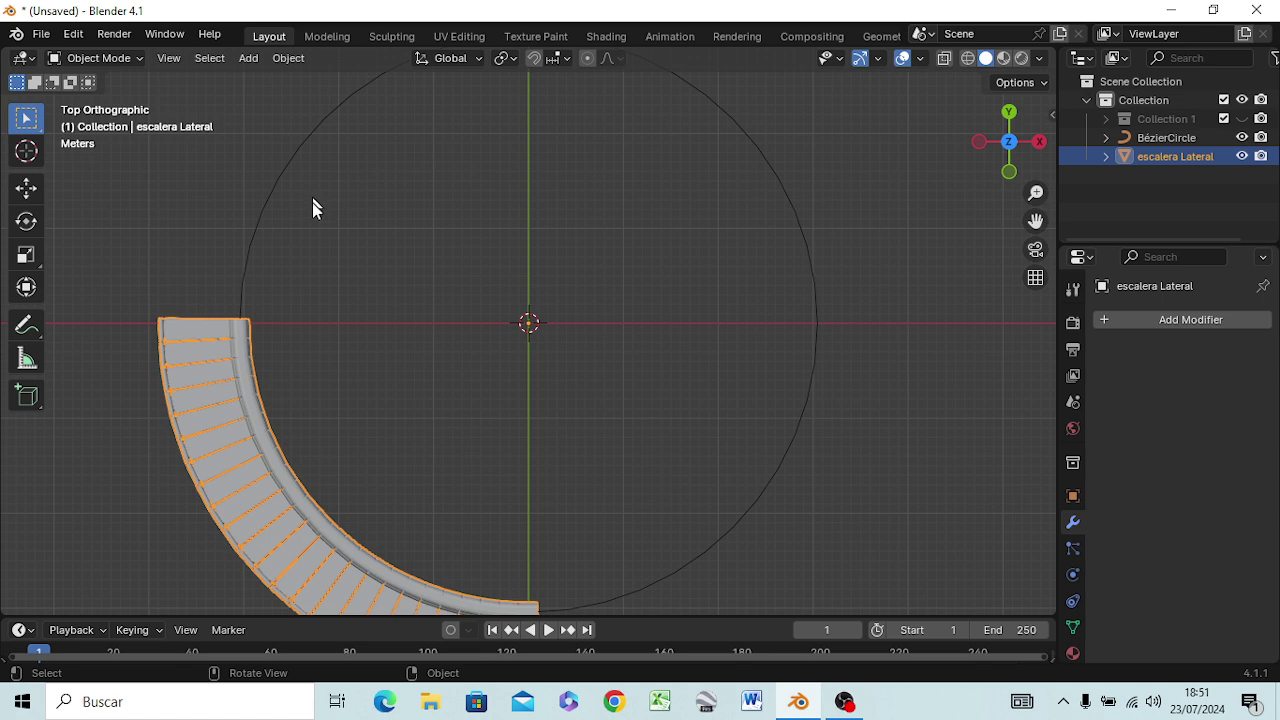
click(1171, 137)
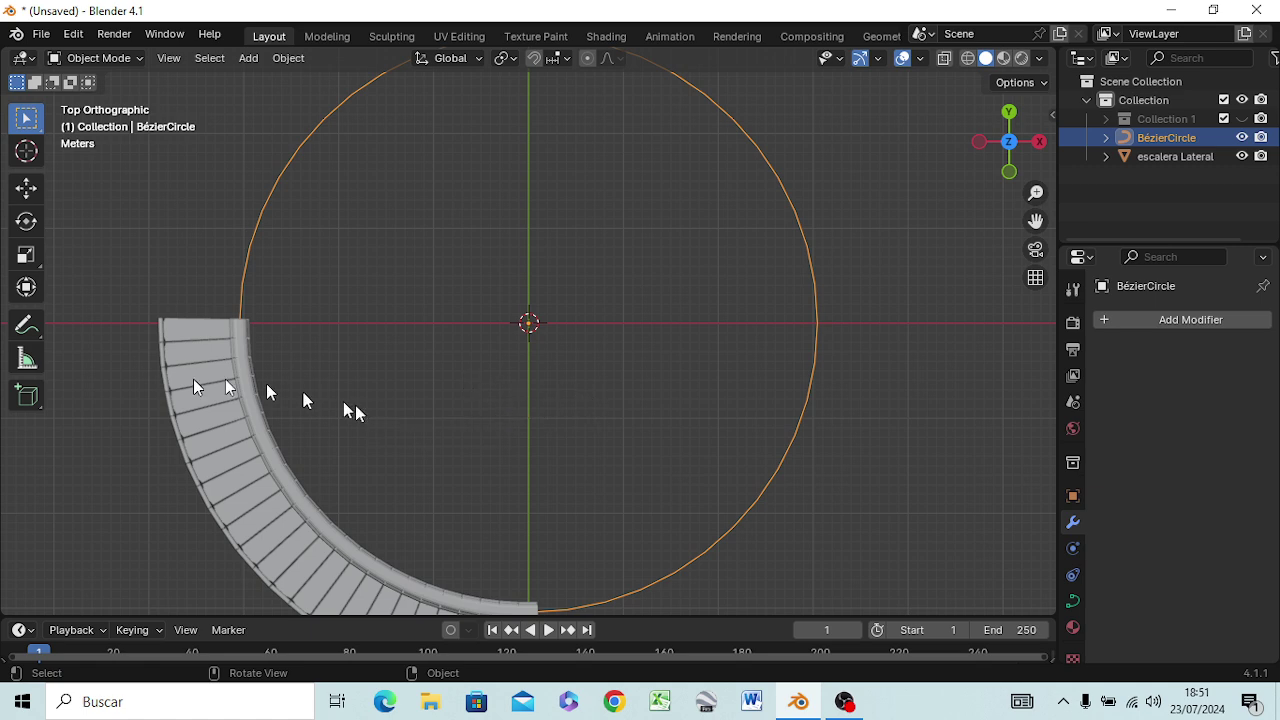
click(230, 410)
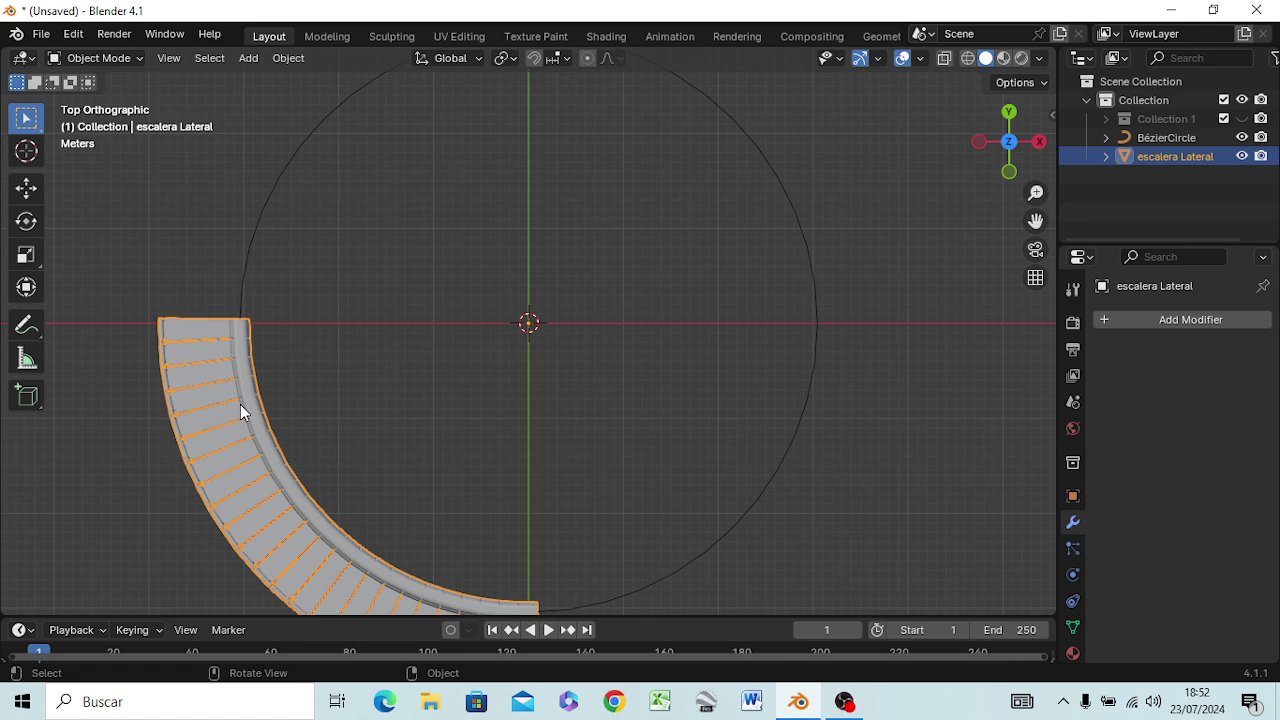
key(r)
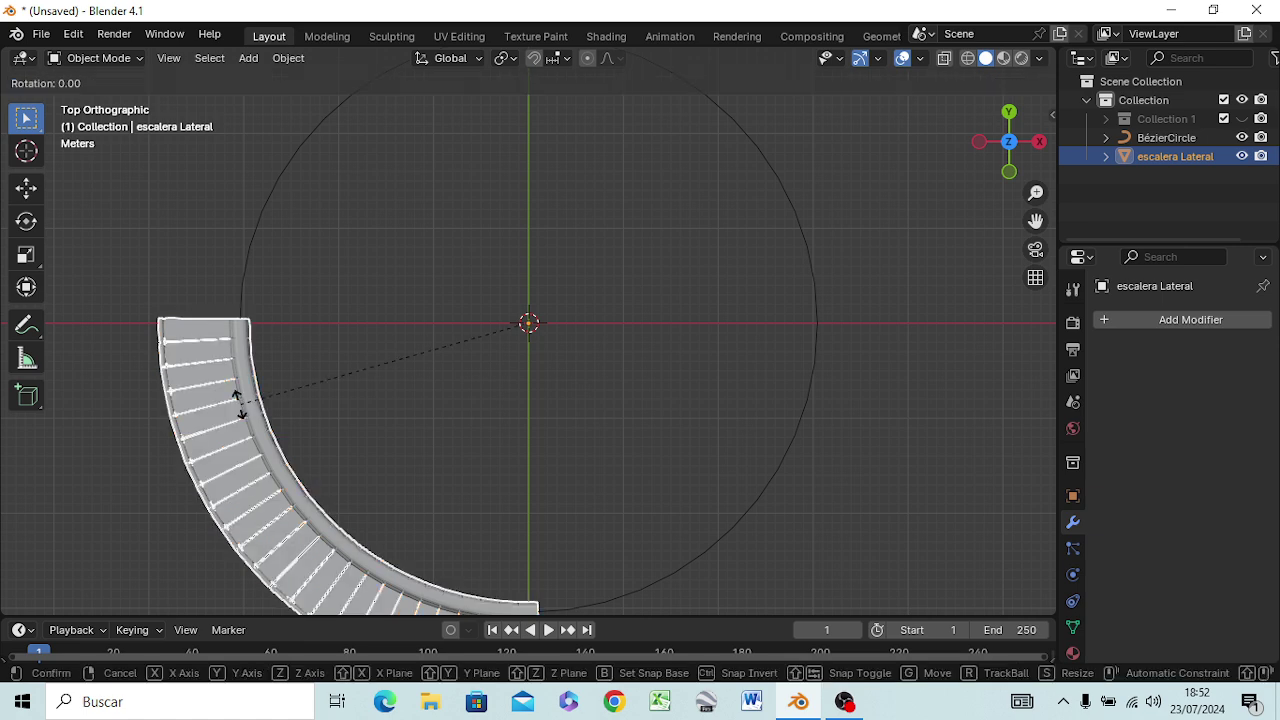
text(9)
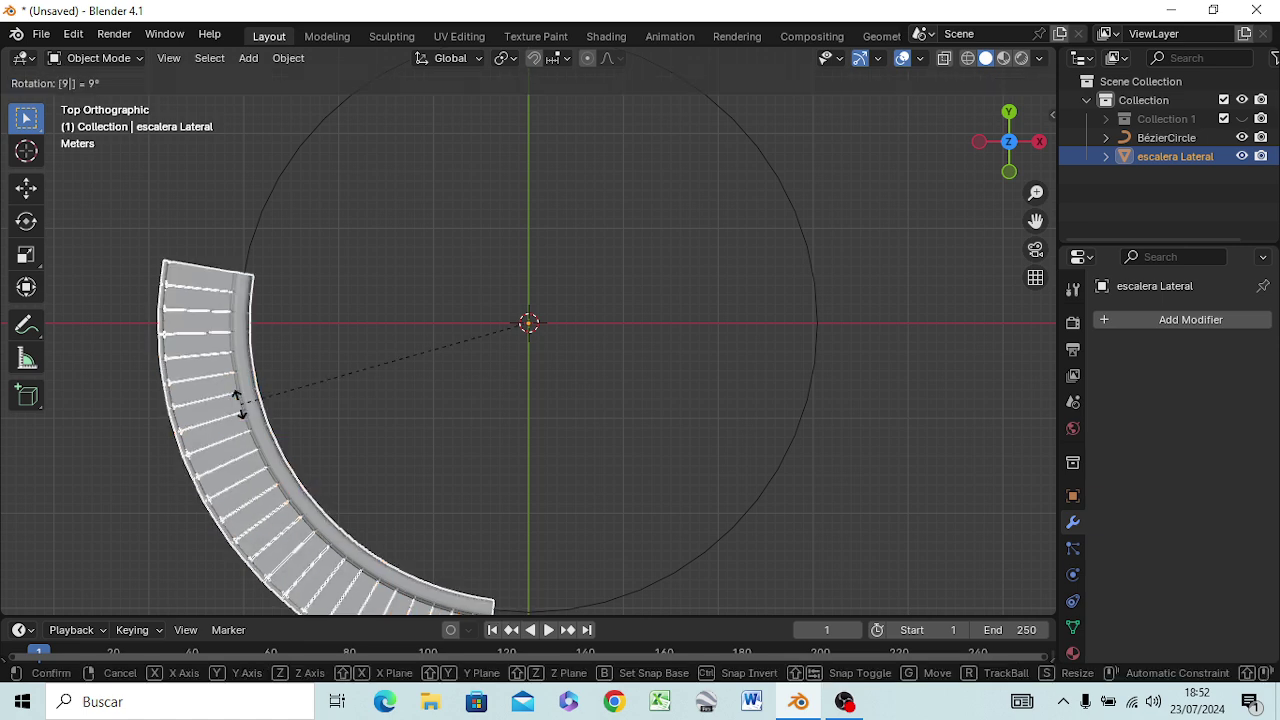
text(0)
key(Return)
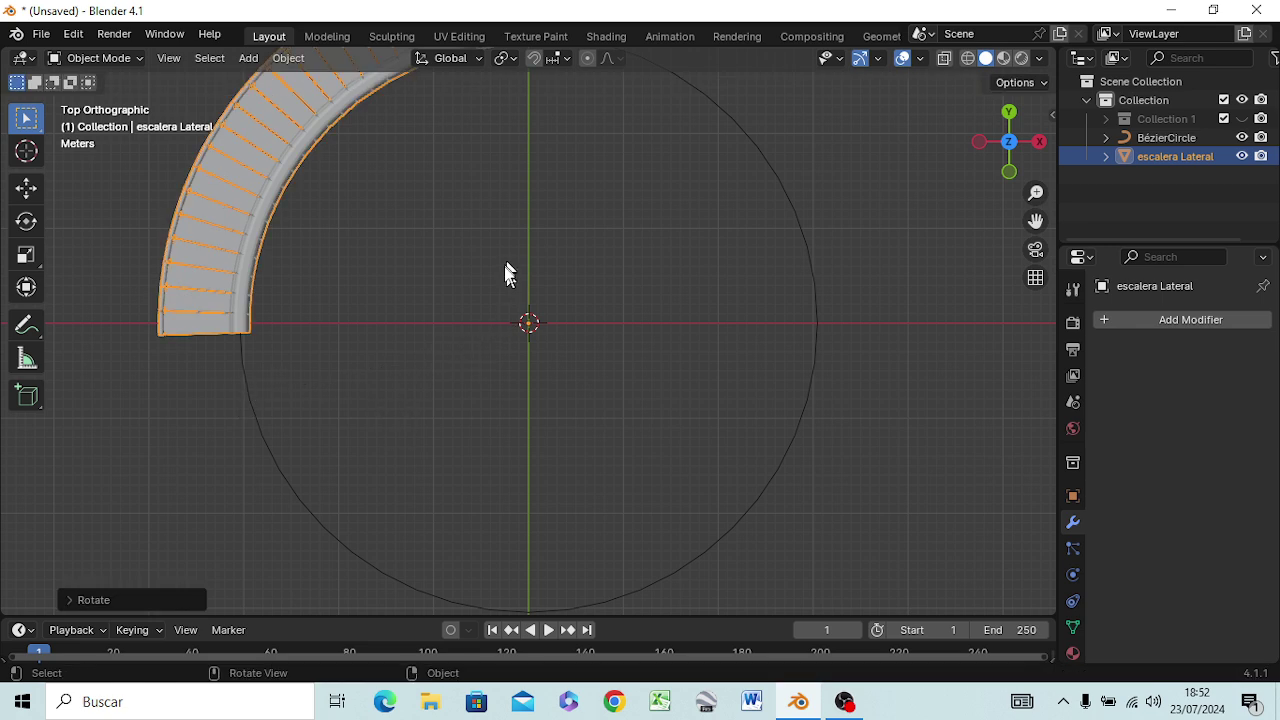
scroll(493, 296, down, 3)
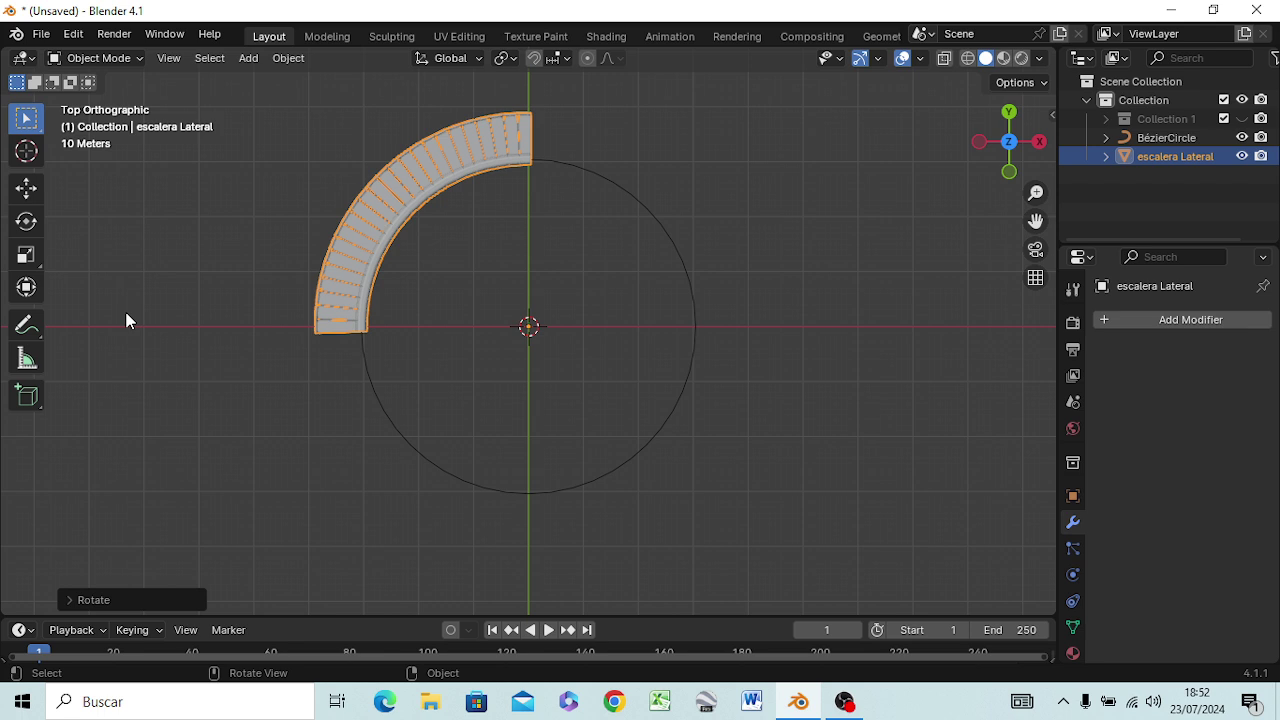
Move 'escalera Lateral' about 21 m to the left, constrained to the X axis.
key(g)
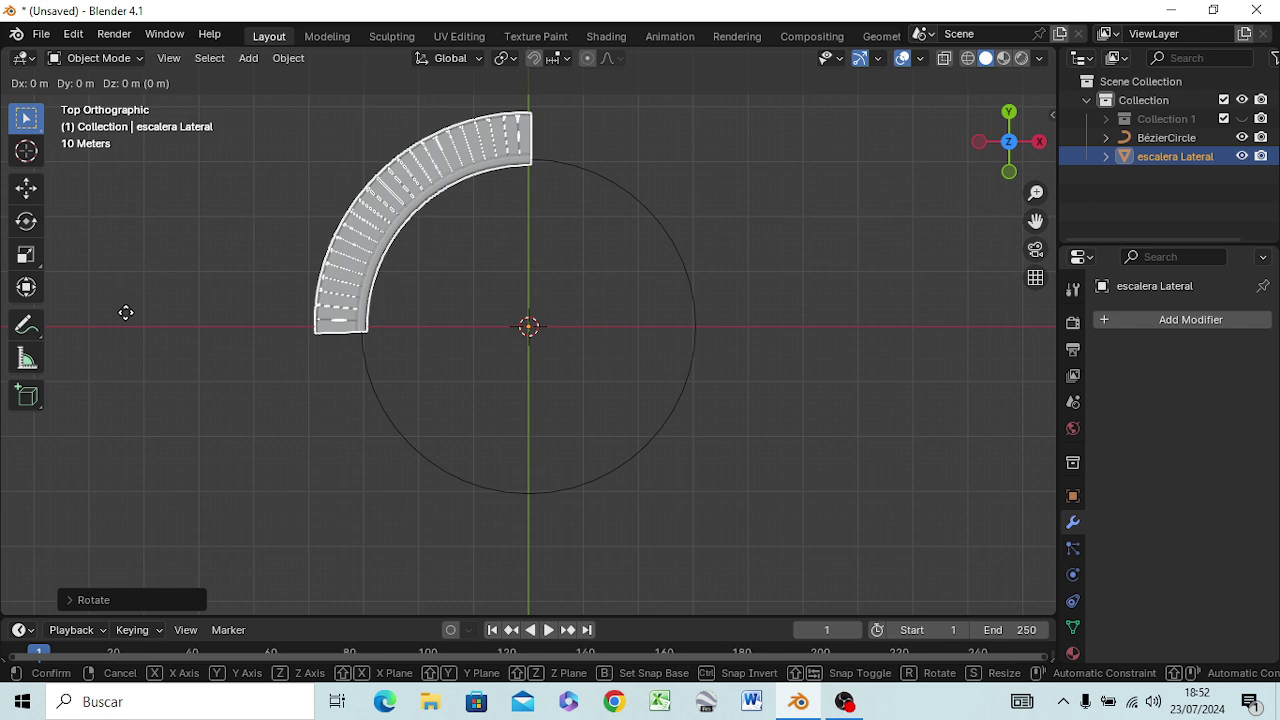
key(x)
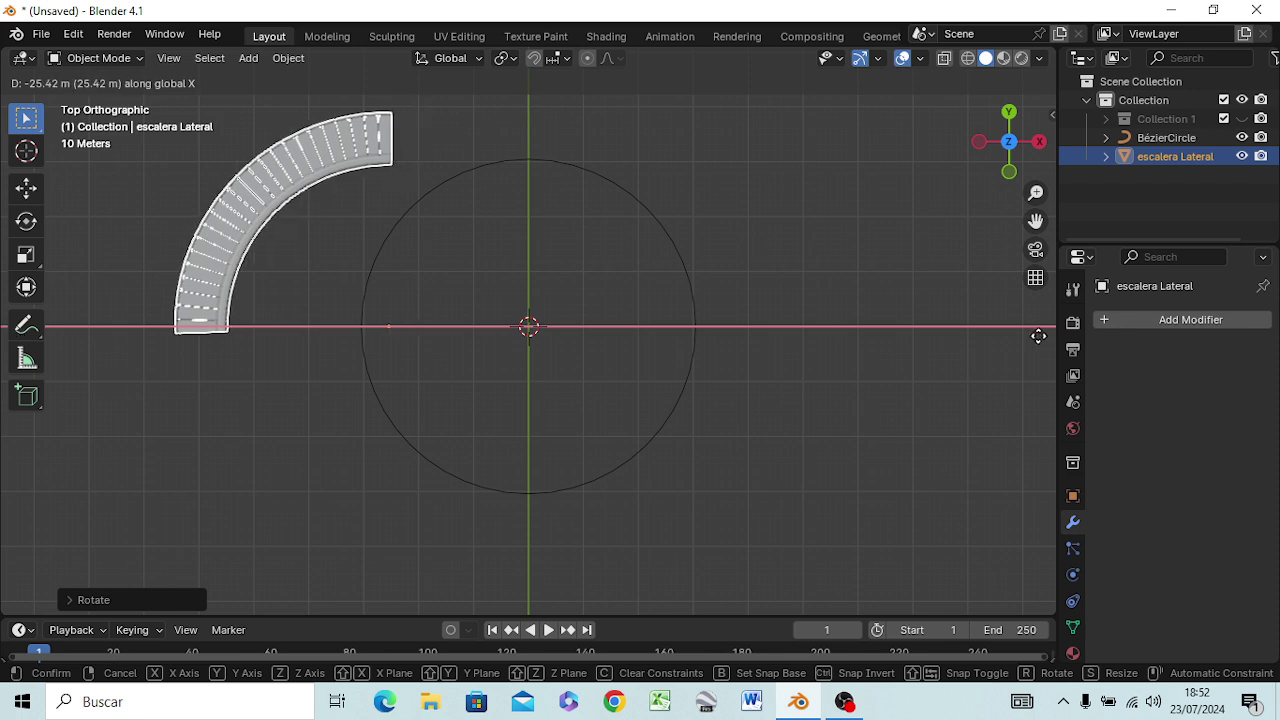
click(12, 334)
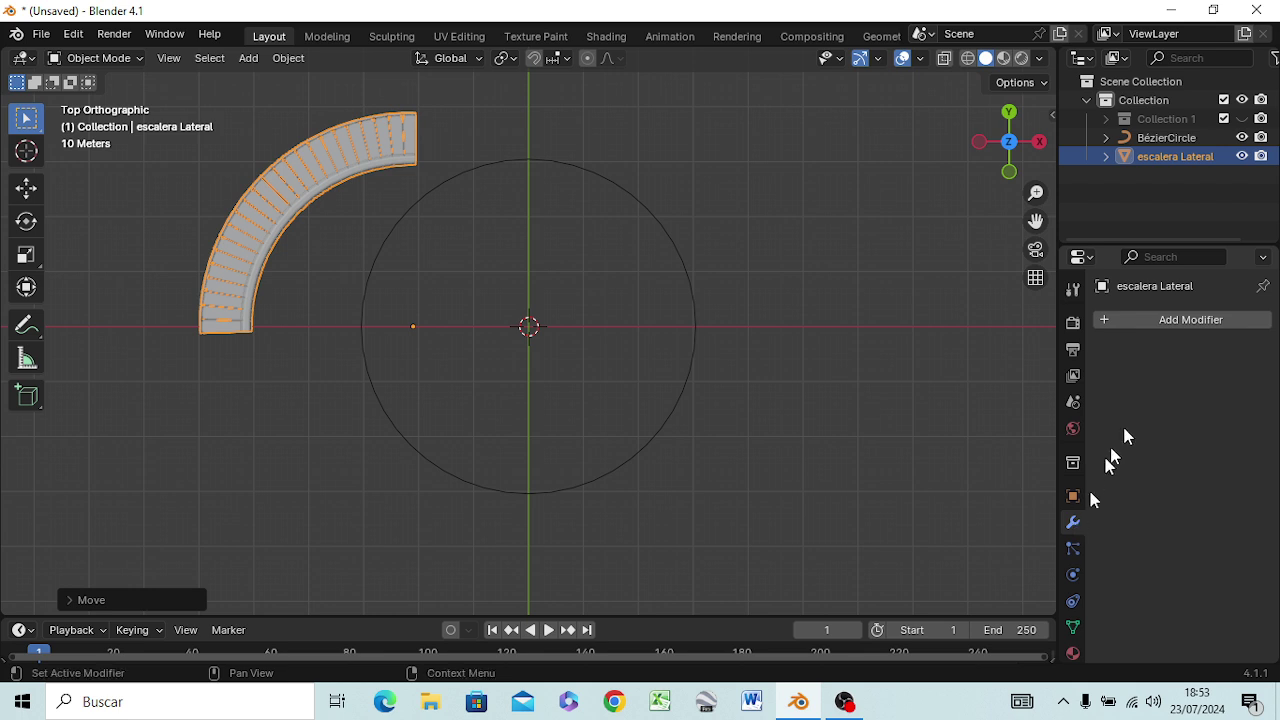
Add a Mirror modifier to 'escalera Lateral', mirroring along X with 0.001 m merge.
click(1192, 320)
click(1130, 313)
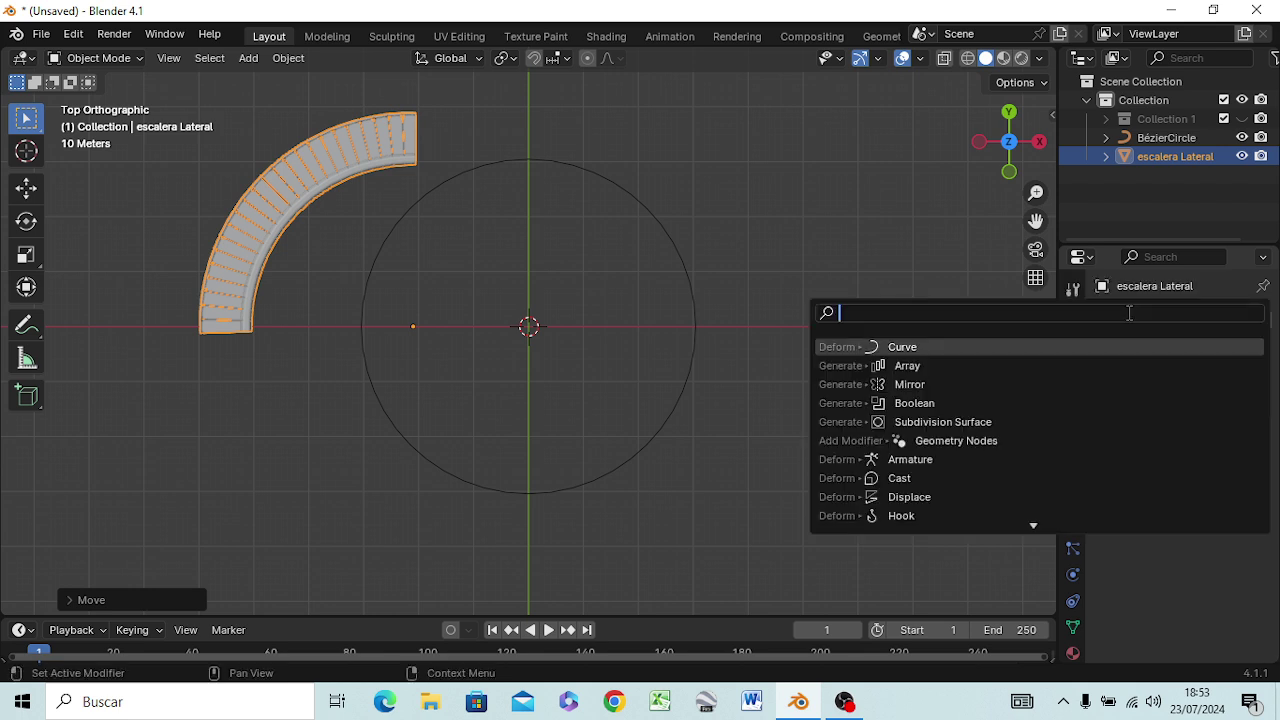
click(929, 383)
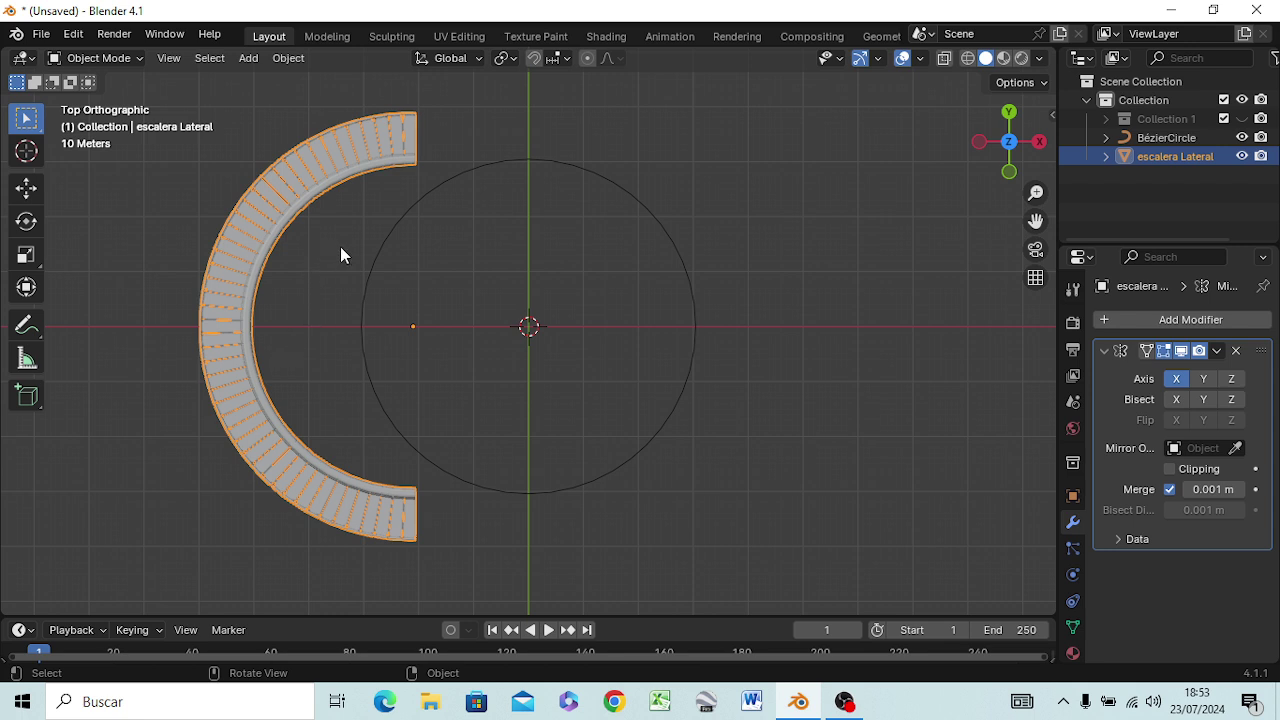
key(g)
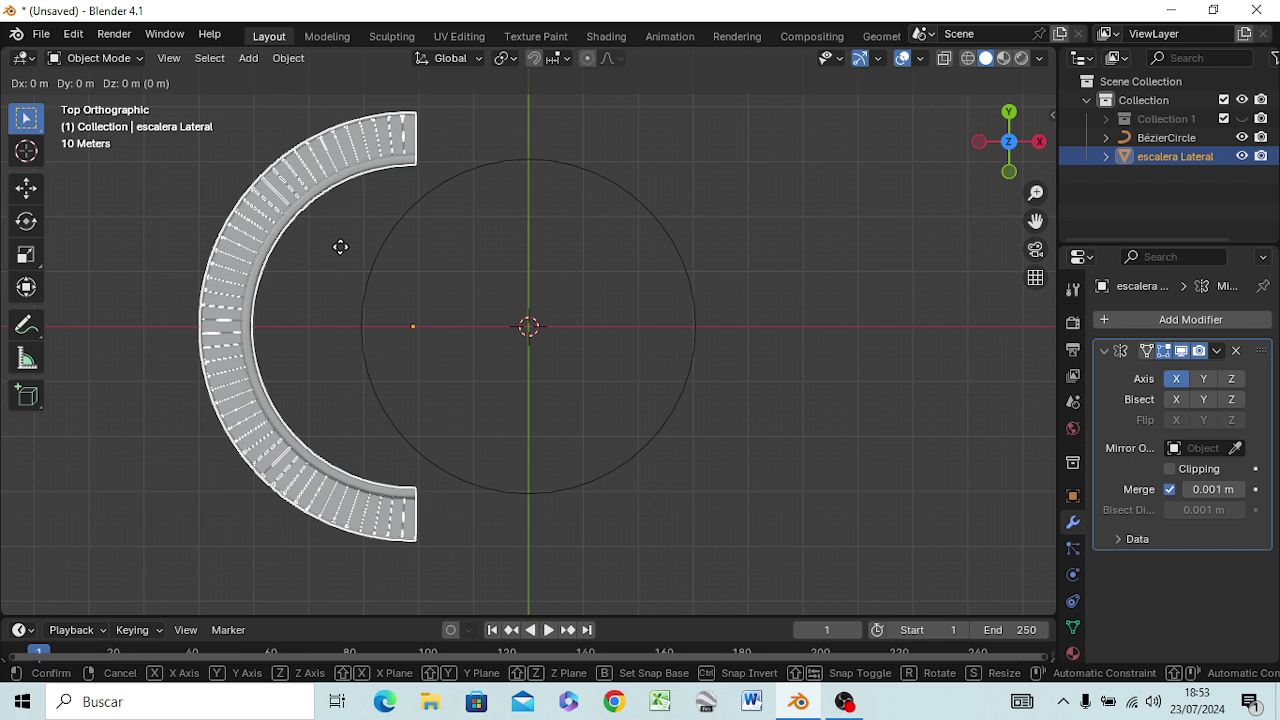
Slide the mirrored half-ring along X so its ends sit on the Y axis.
key(x)
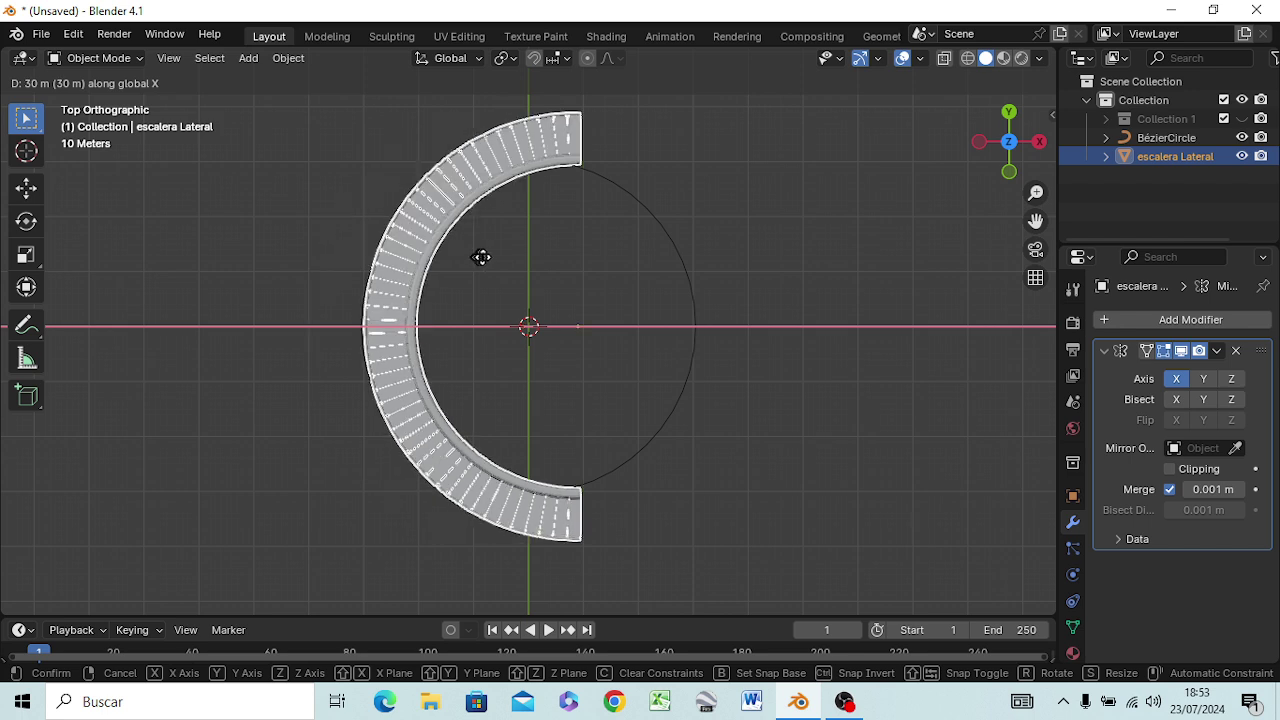
click(466, 261)
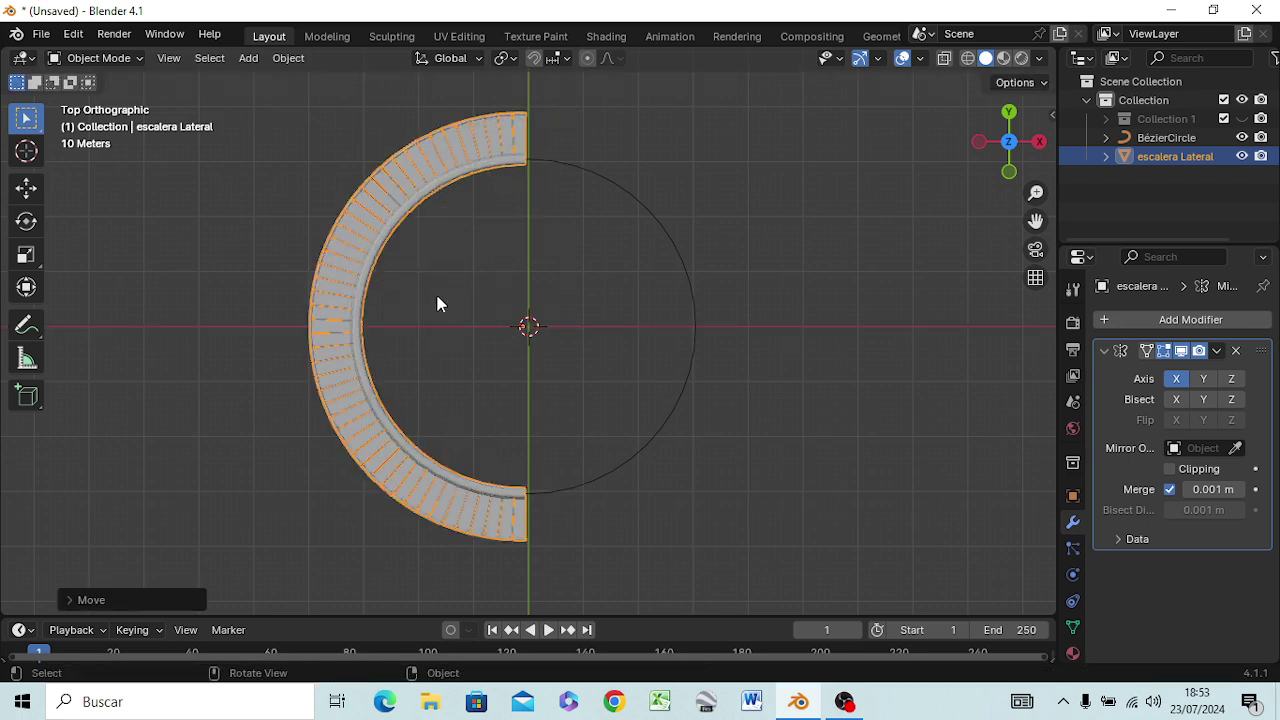
key(g)
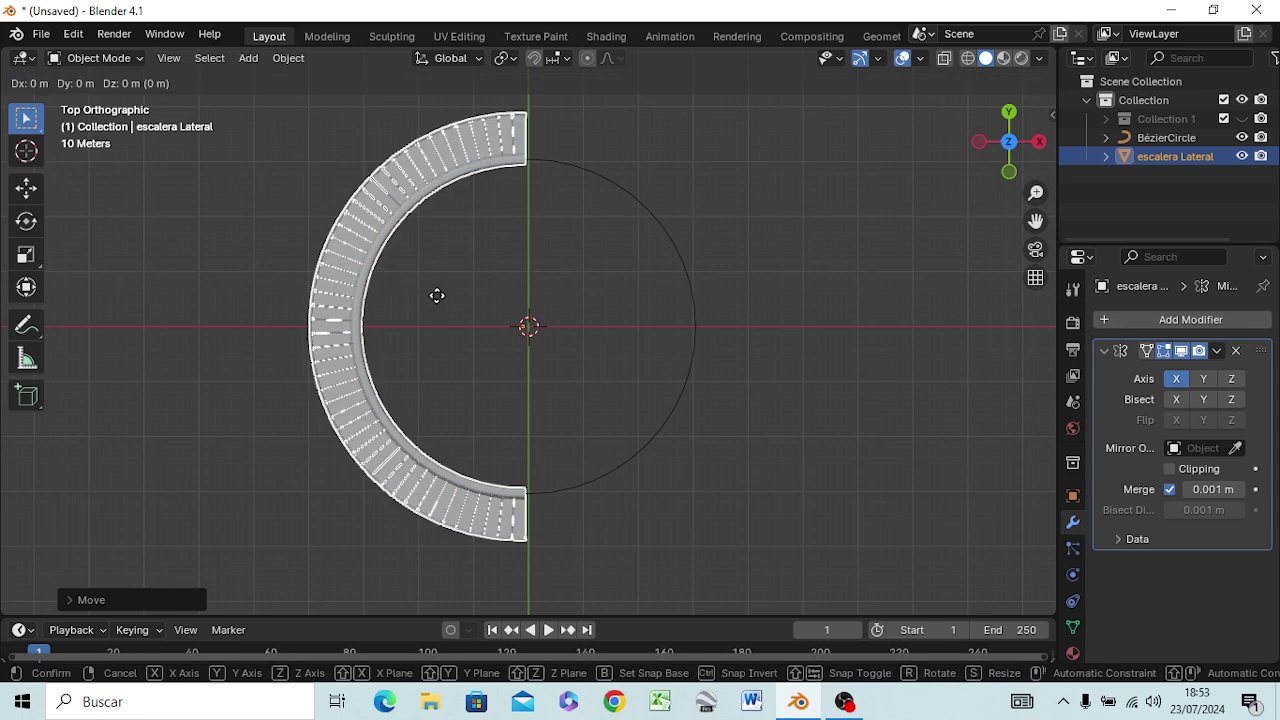
key(y)
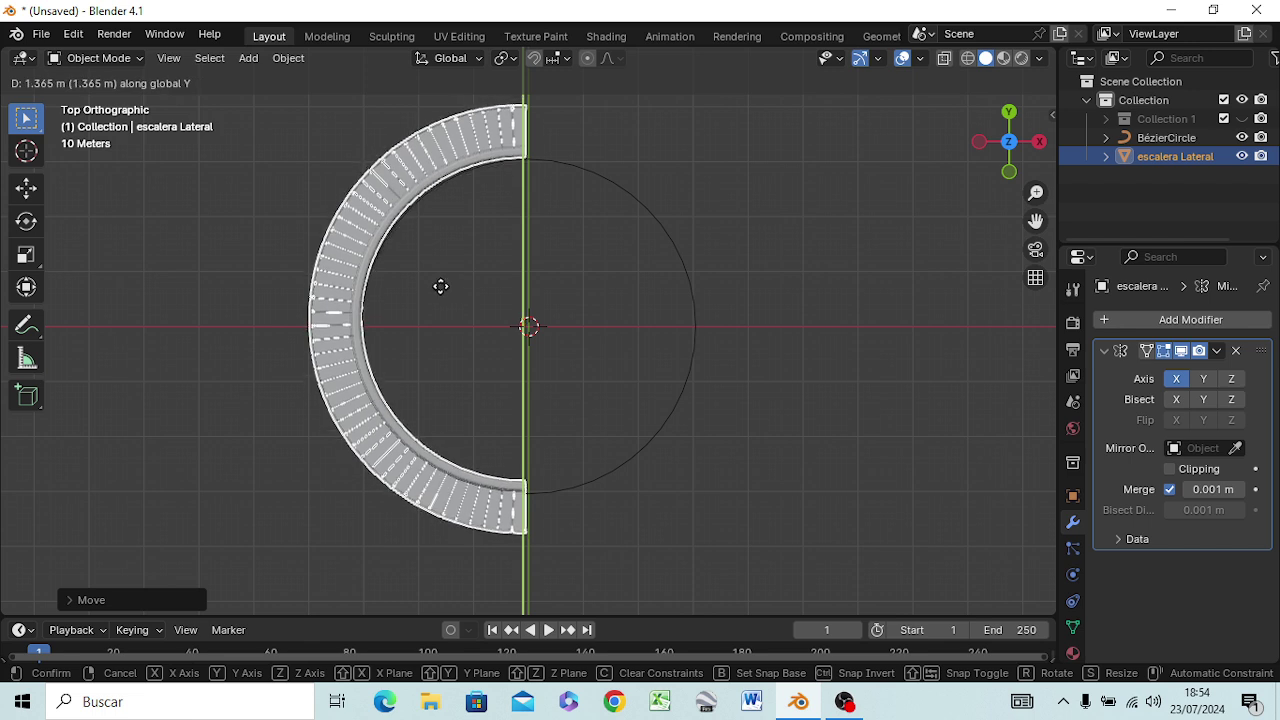
right_click(440, 286)
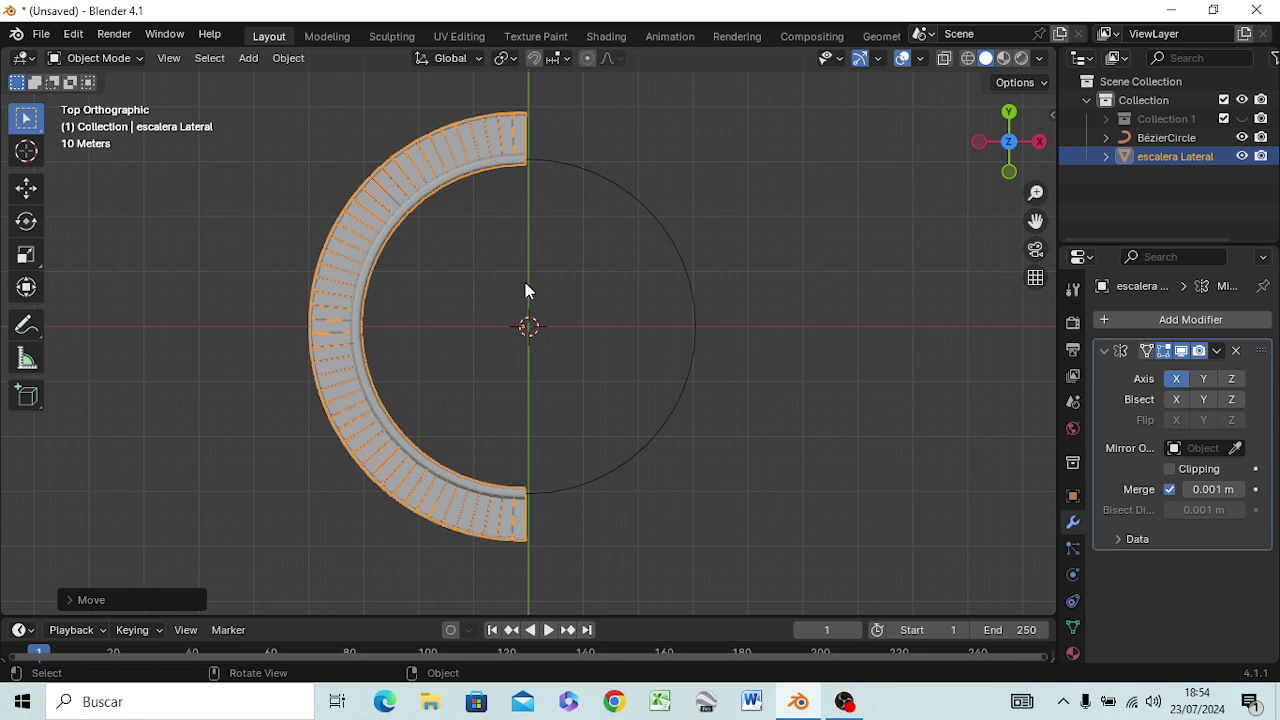
Rotate the half-ring 90° so it arches over the circle's upper half.
key(r)
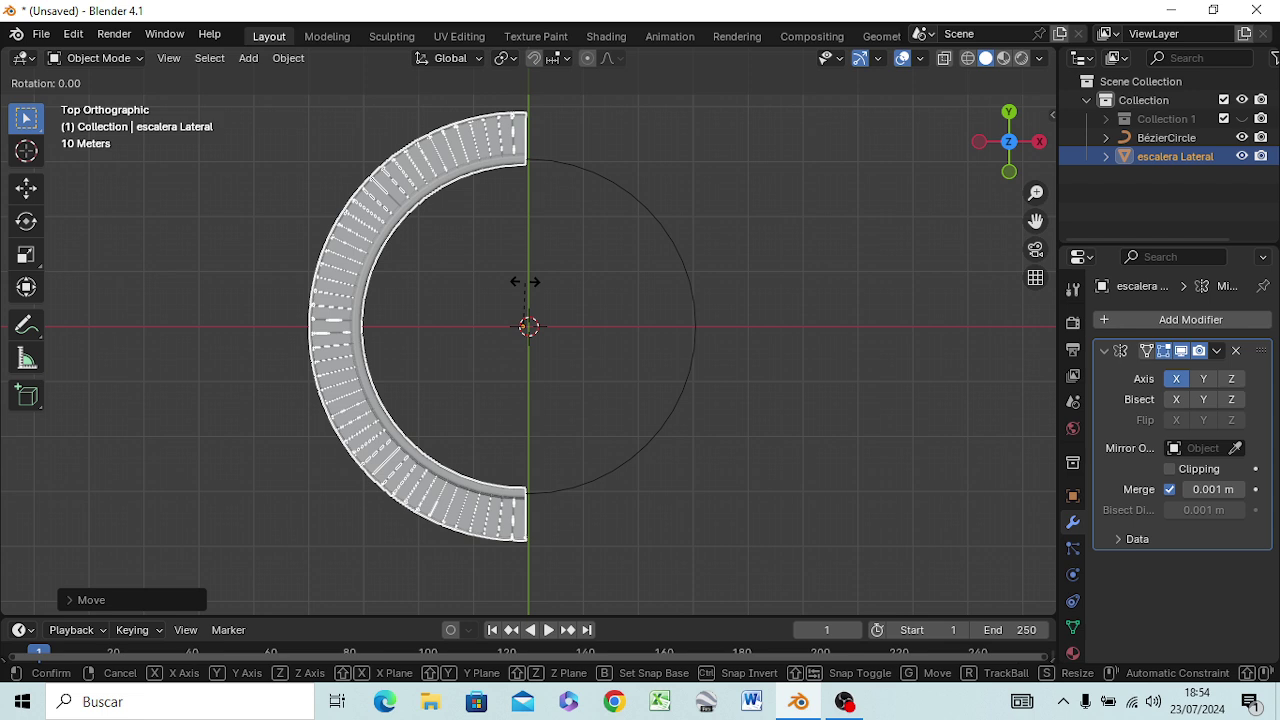
text(90)
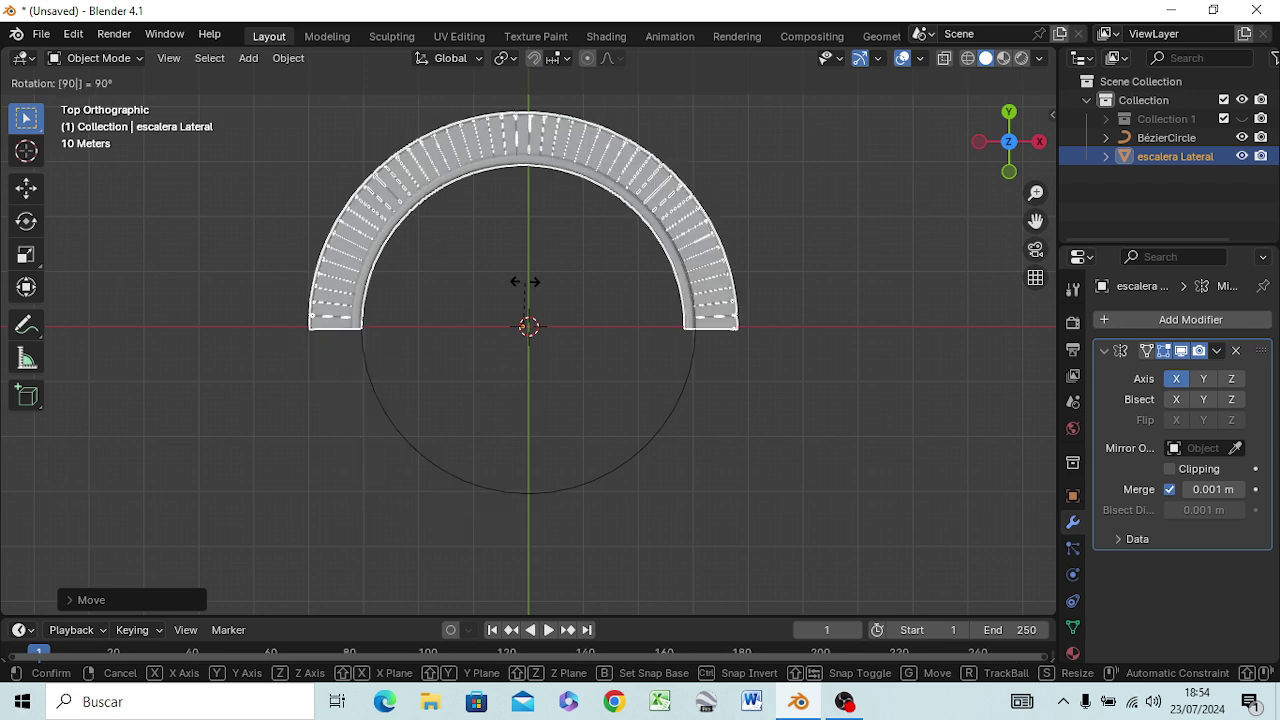
key(Return)
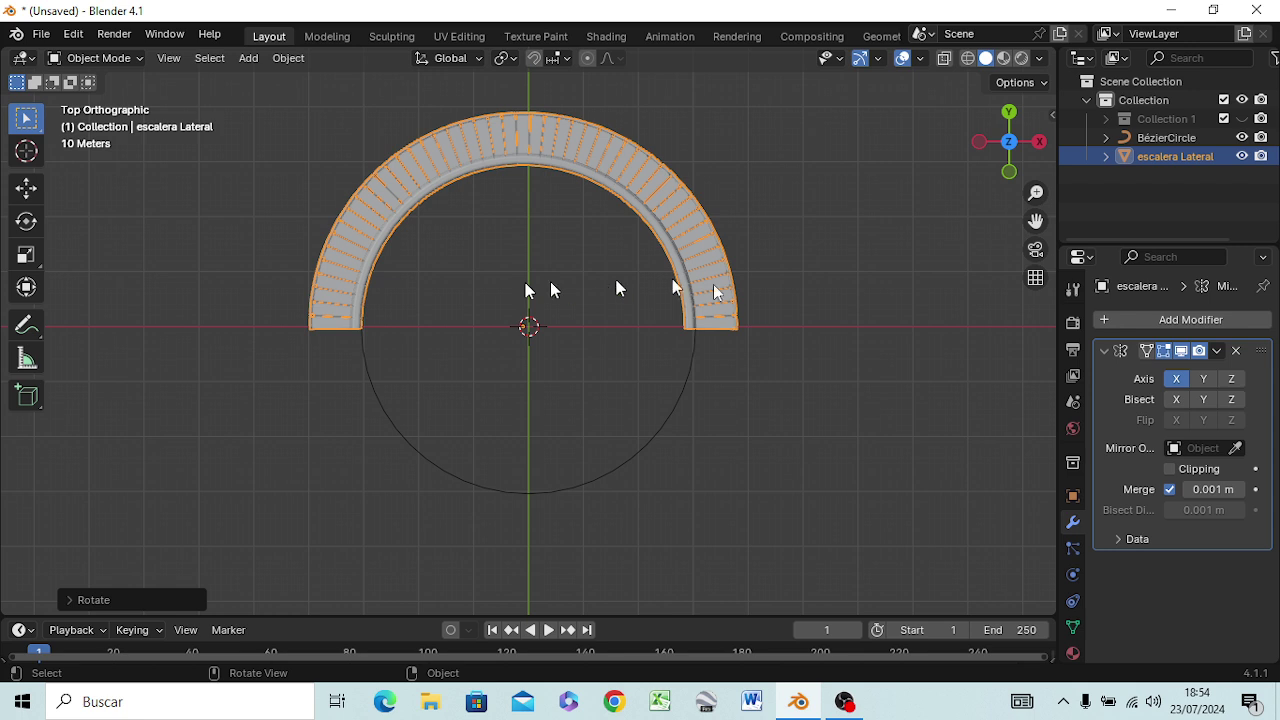
Delete the Mirror modifier and move the quarter arc about 32 m right along X.
click(1236, 351)
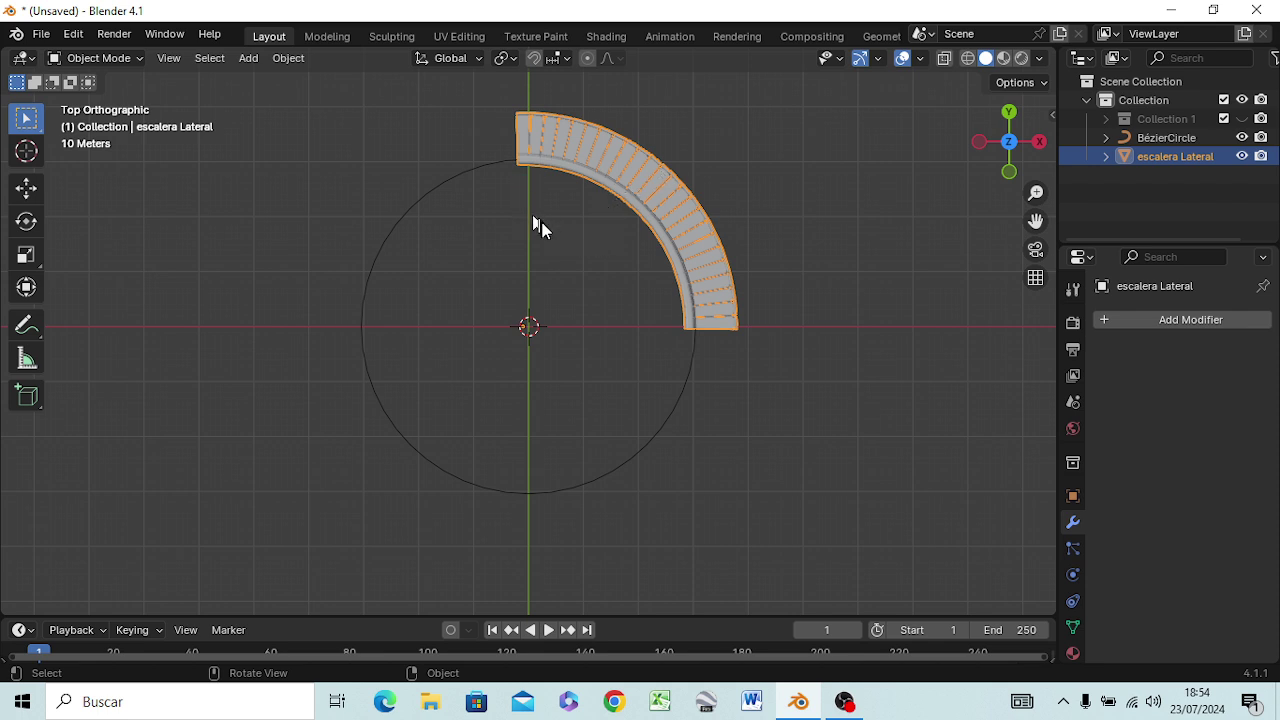
key(g)
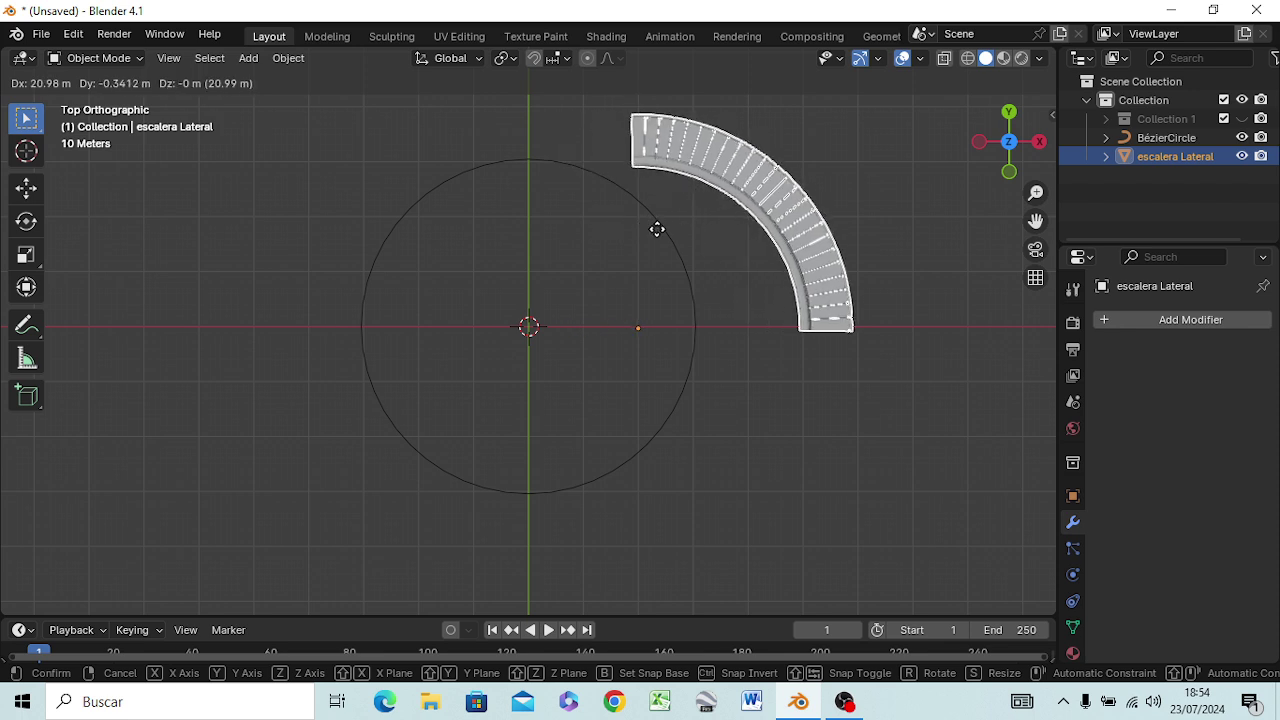
key(x)
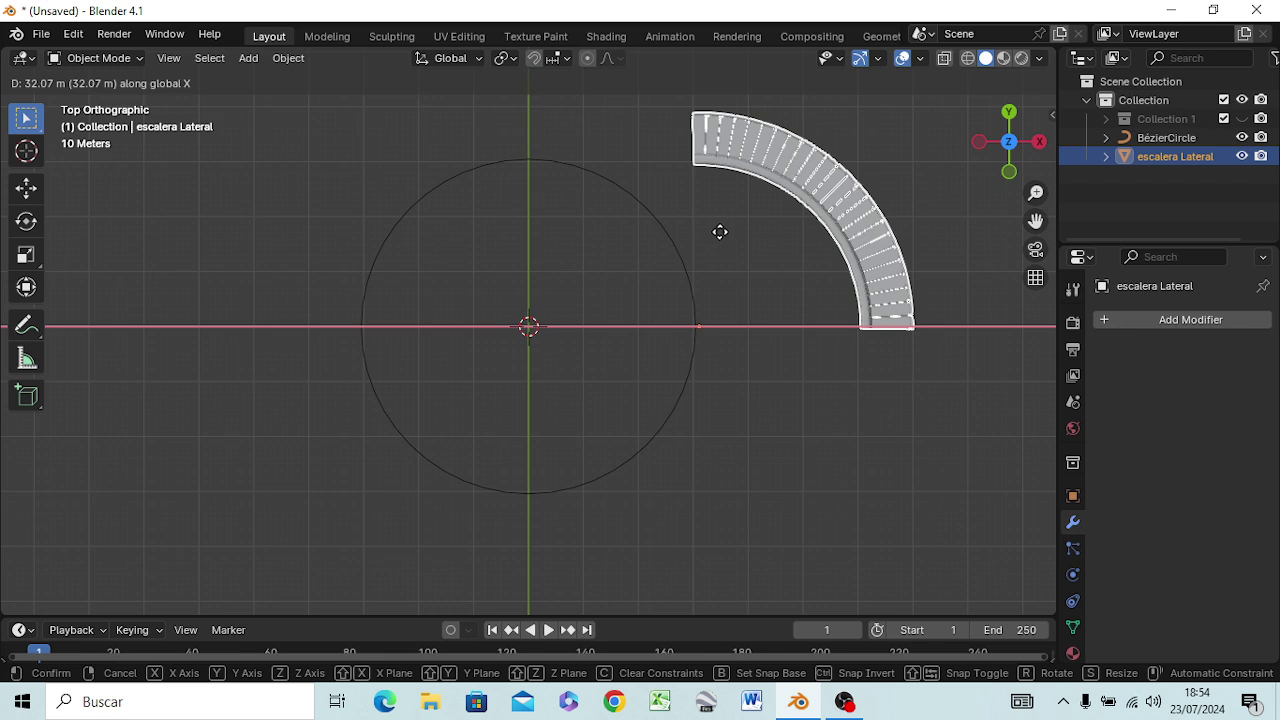
click(716, 240)
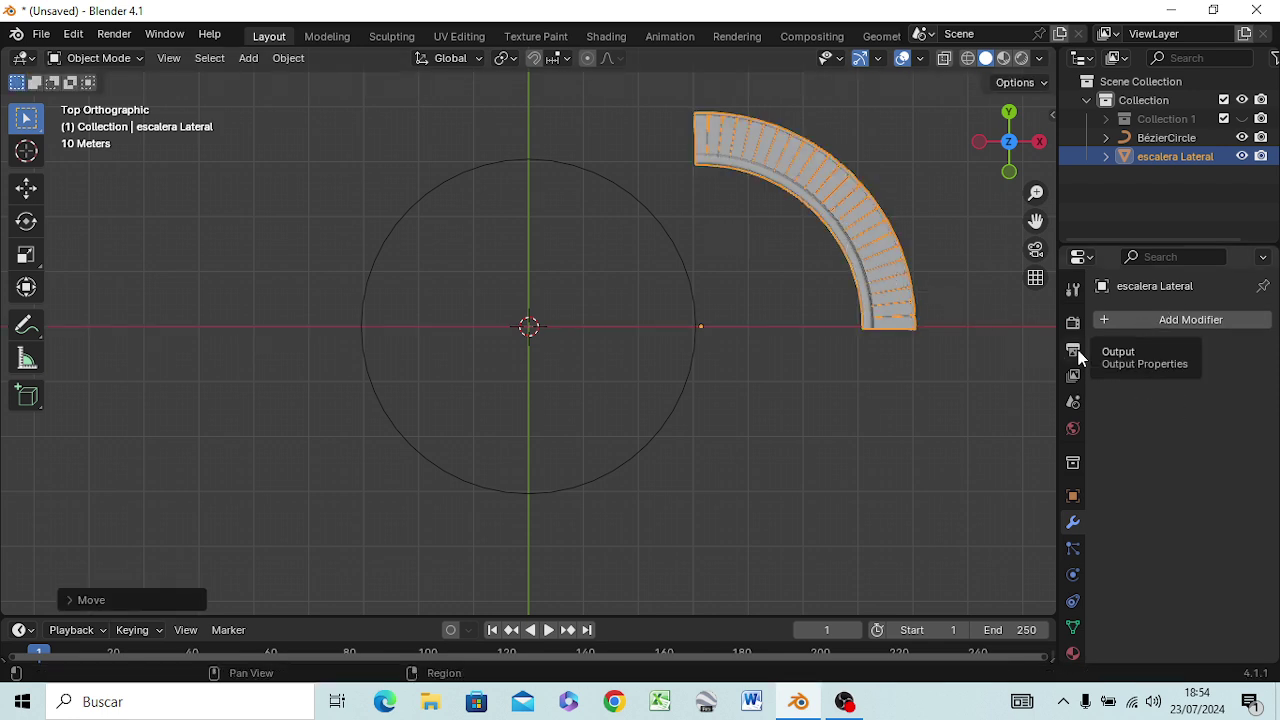
Add a Mirror modifier to the quarter arc again.
click(1122, 321)
mouse_move(1064, 372)
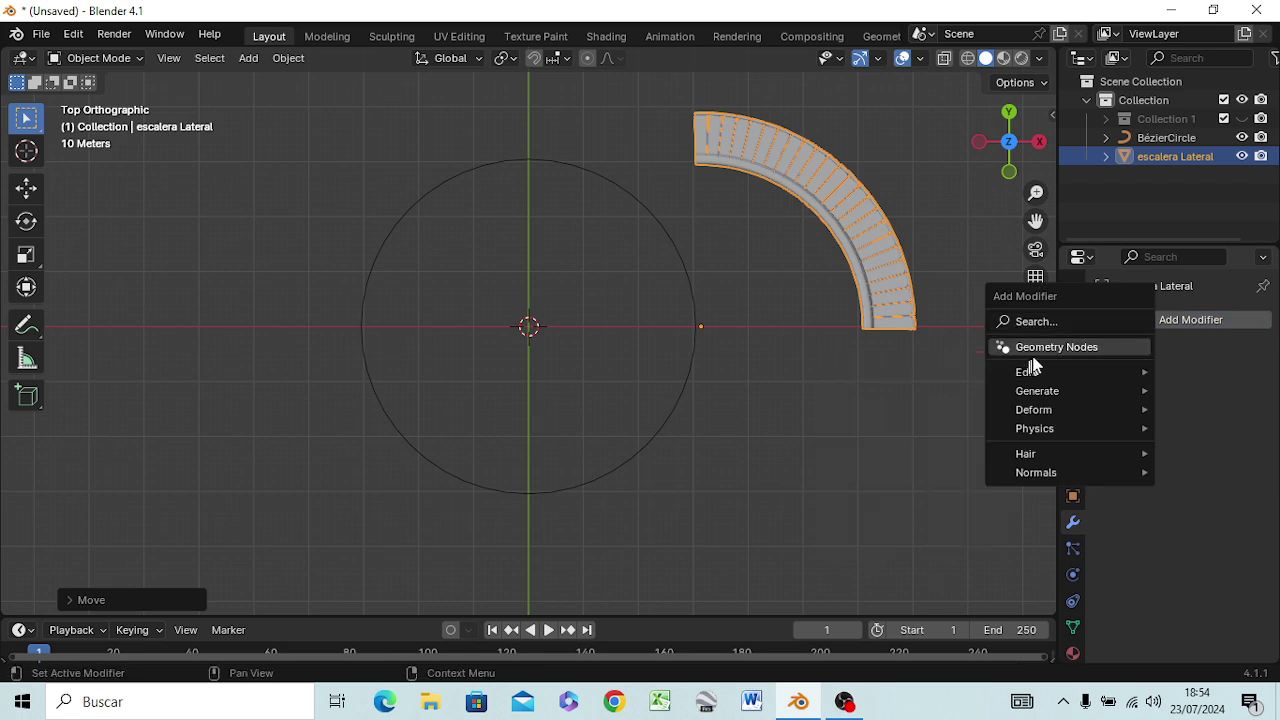
click(1038, 321)
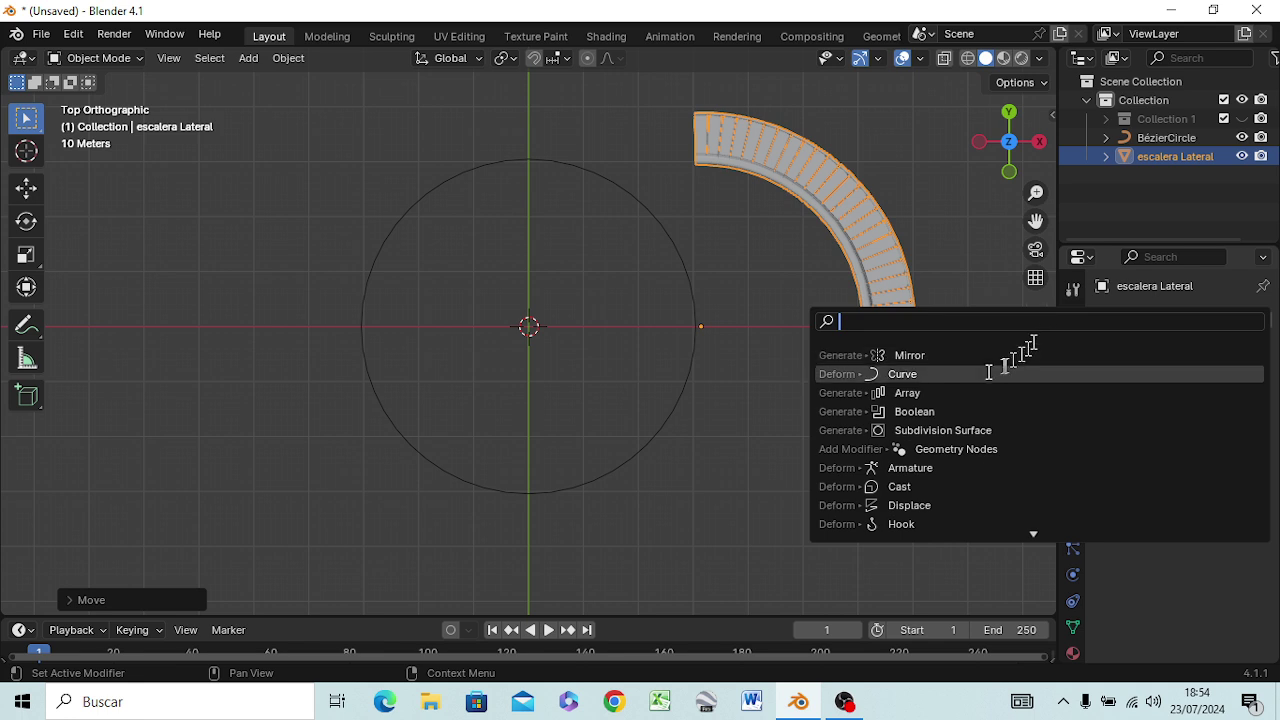
click(949, 356)
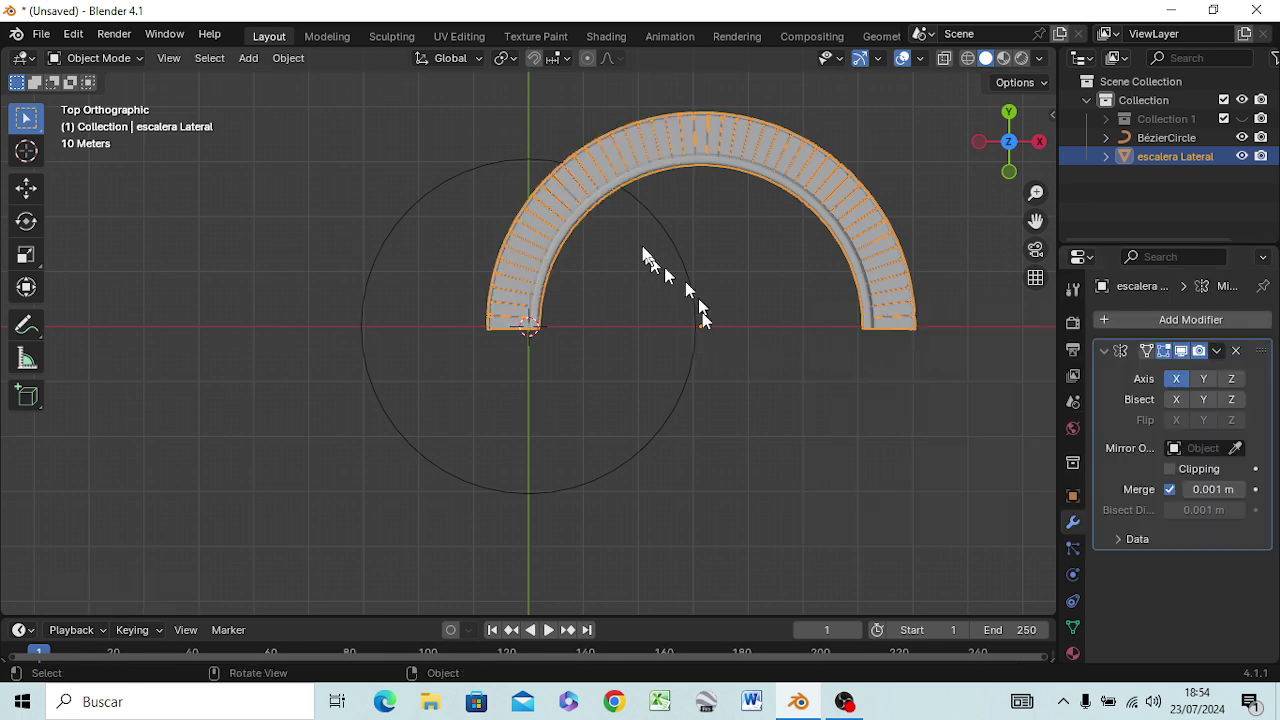
Set the transform pivot to 3D Cursor and toggle the mirror's Bisect X on and off.
click(512, 61)
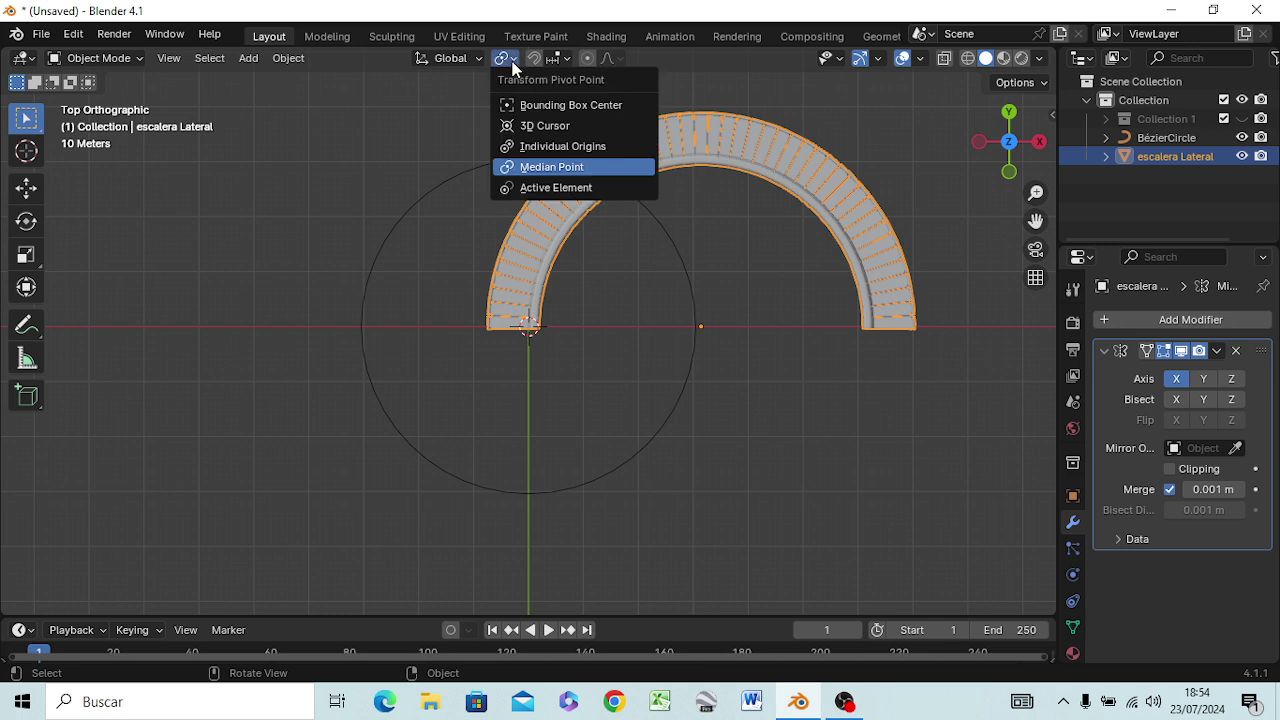
click(545, 131)
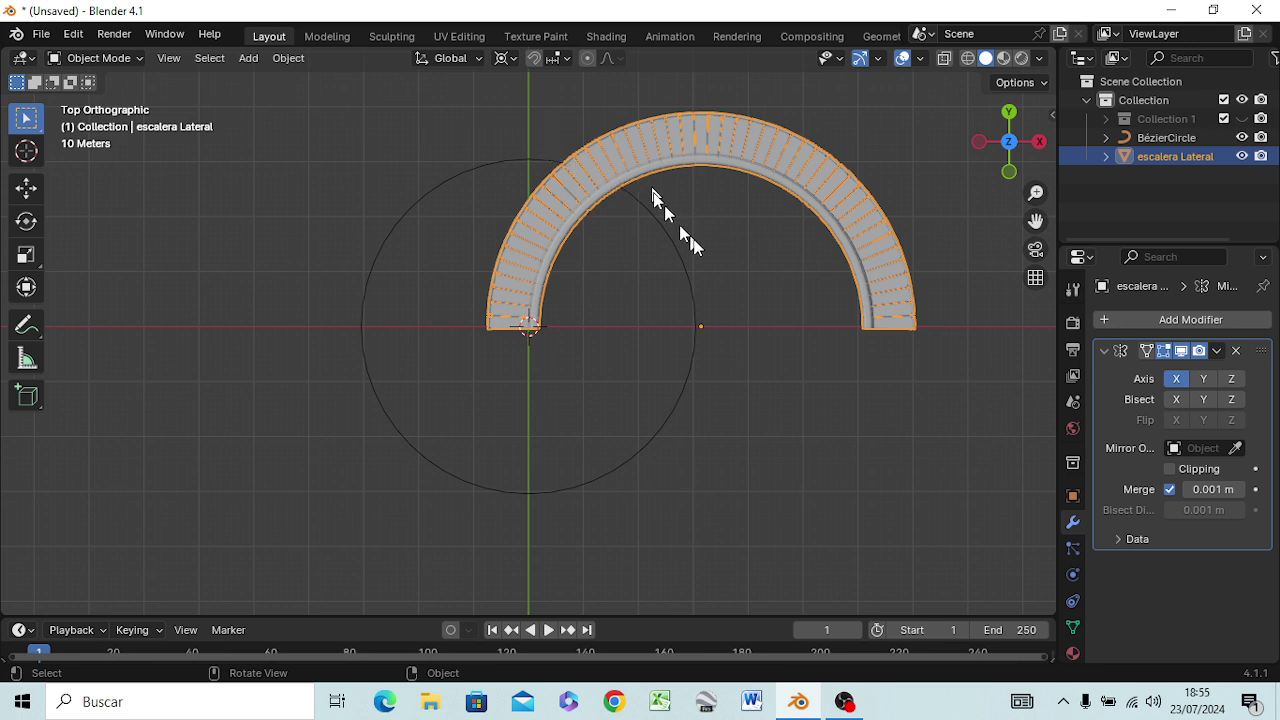
click(1176, 405)
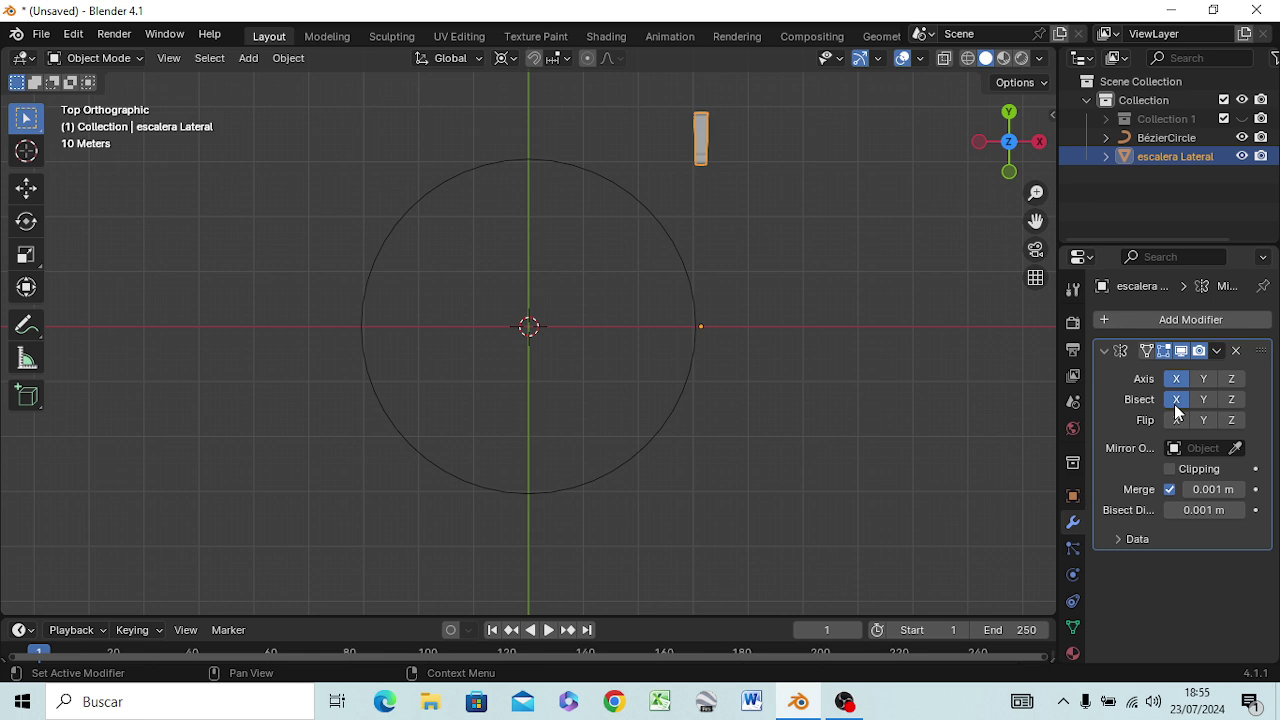
click(1176, 400)
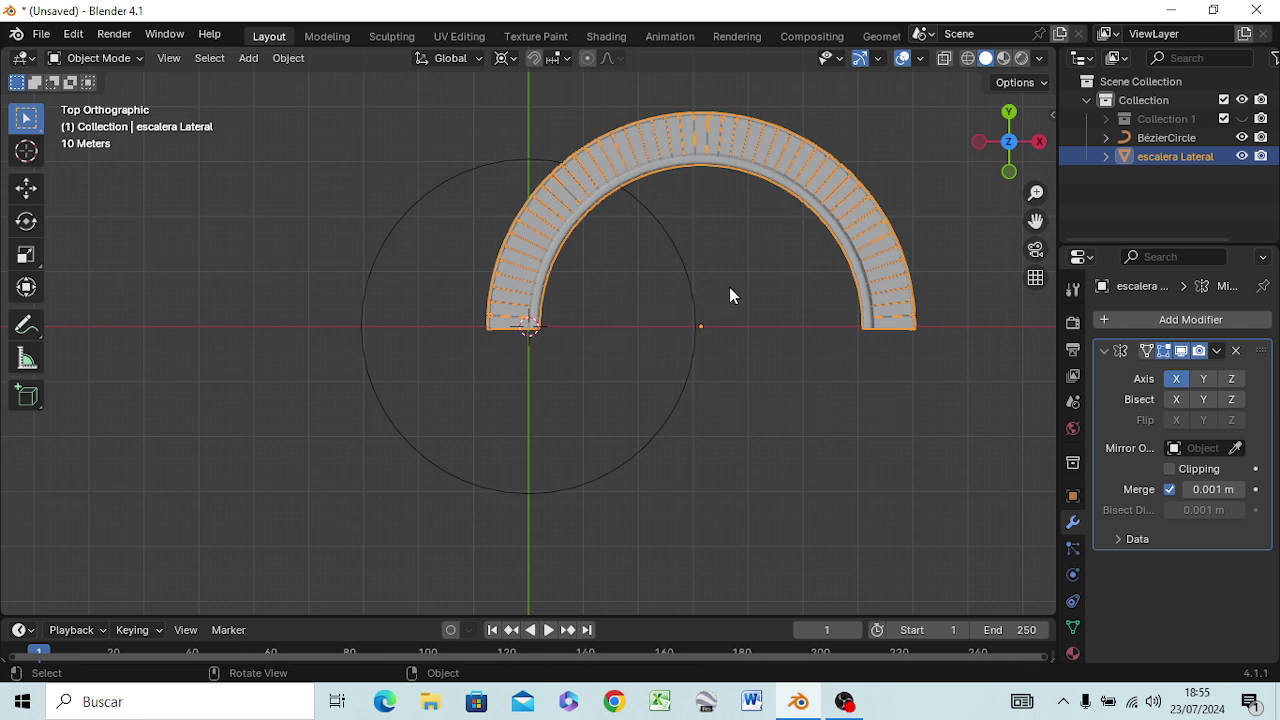
Move the arch about 31 m left along X, centring it over the circle's upper half.
key(g)
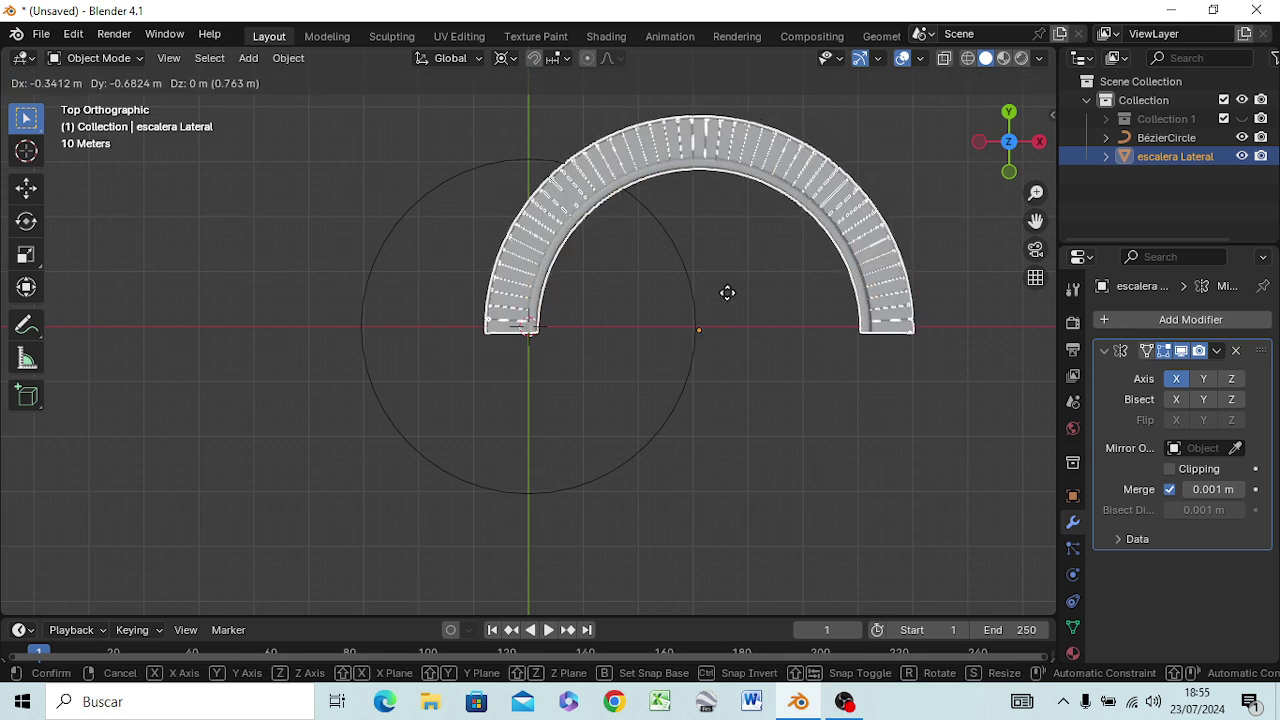
key(x)
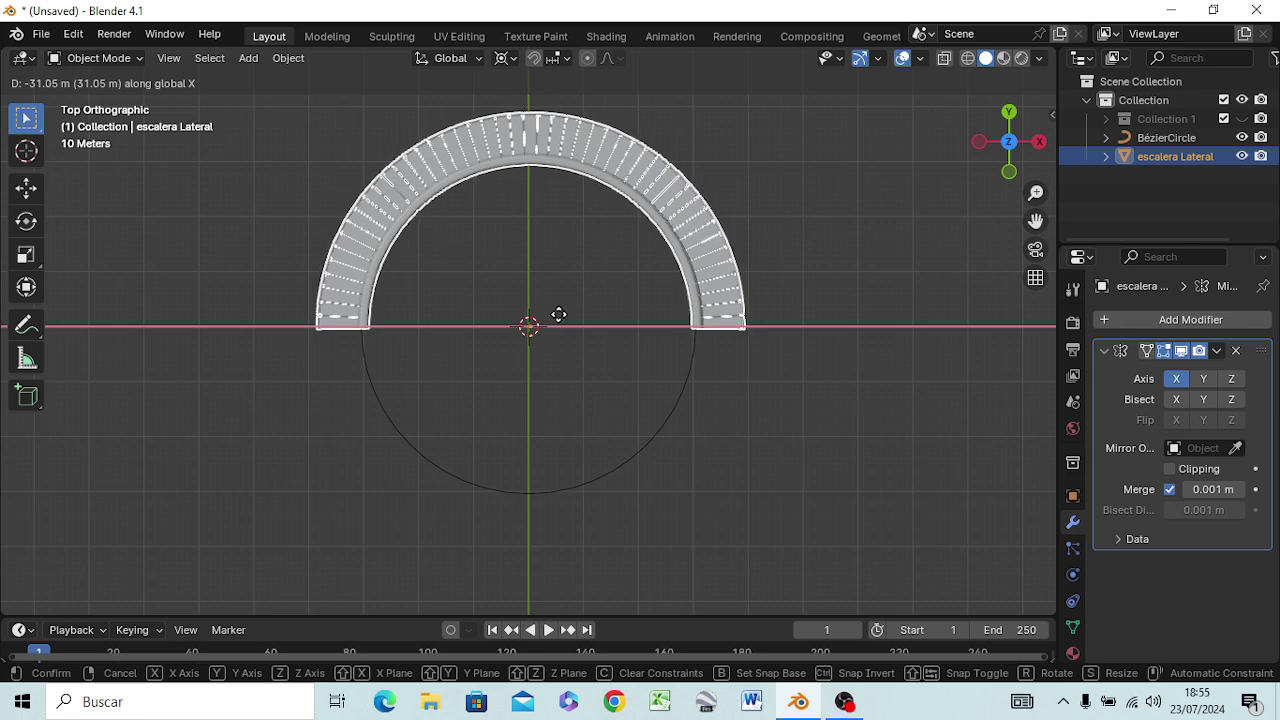
click(558, 322)
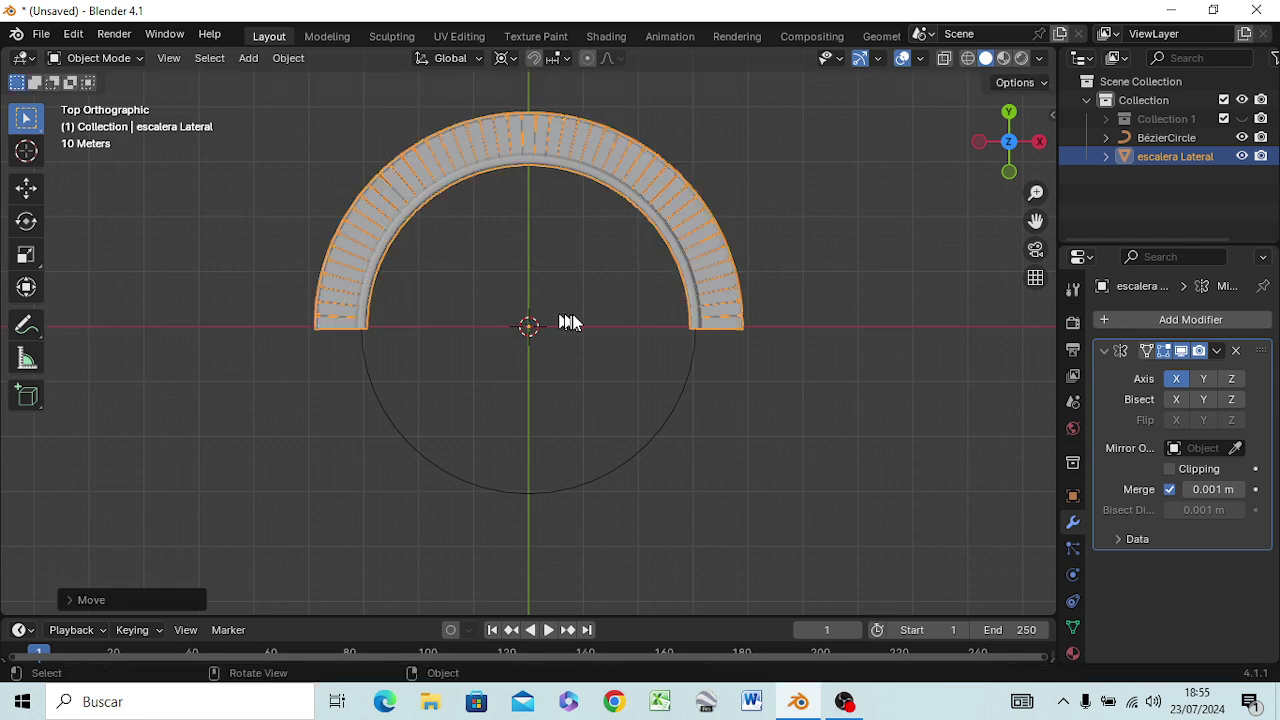
click(855, 195)
click(668, 210)
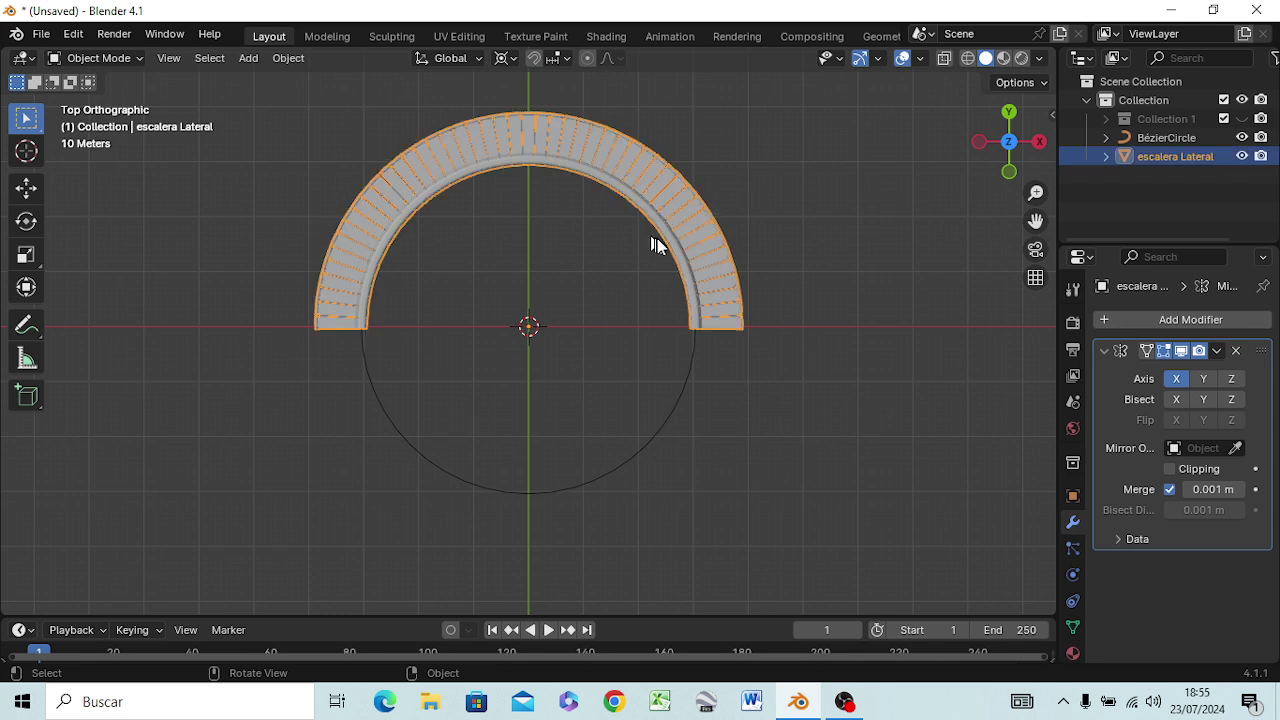
In Edit Mode, adjust the arch's selection, cancelling a stray extrude of the inner loop.
key(Tab)
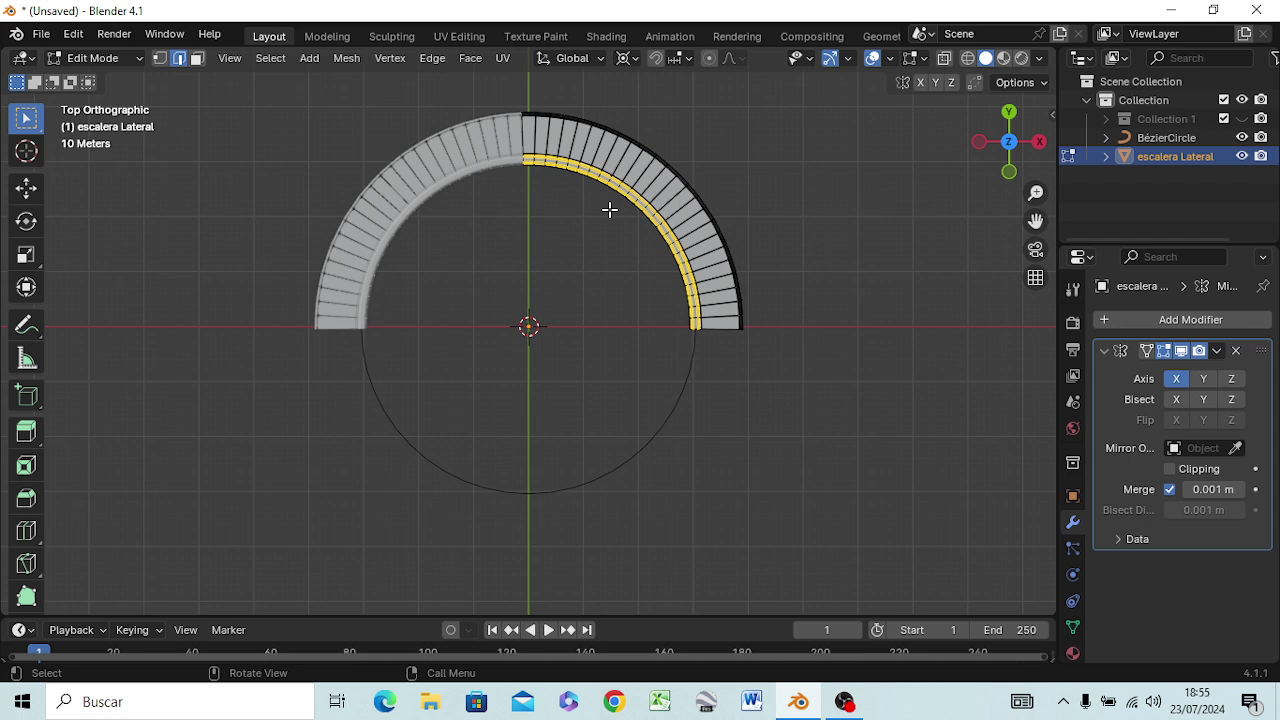
key(e)
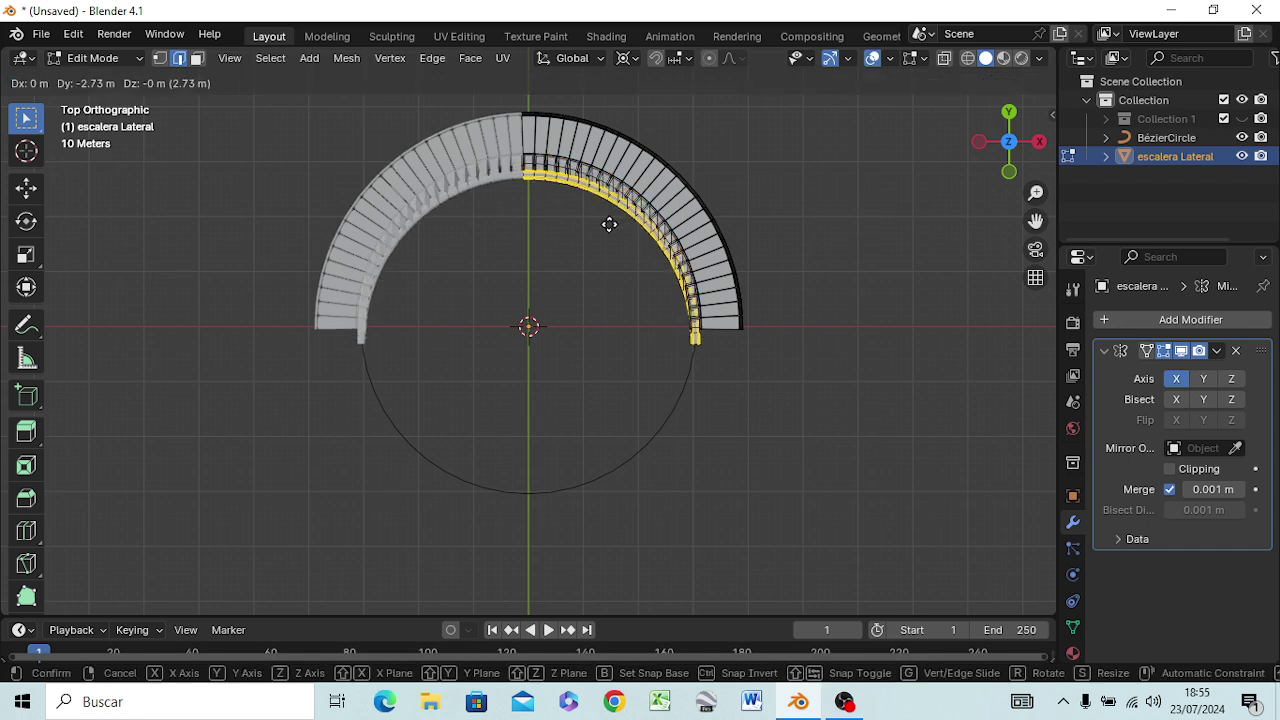
key(Escape)
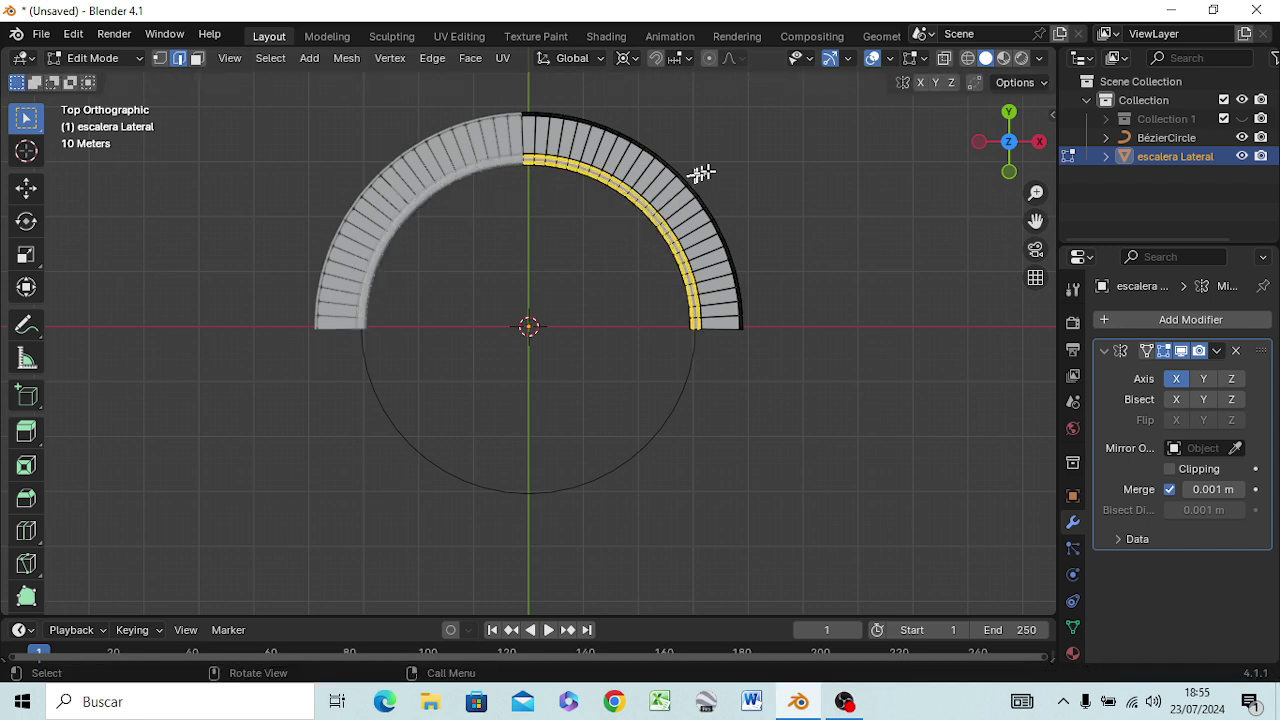
click(701, 174)
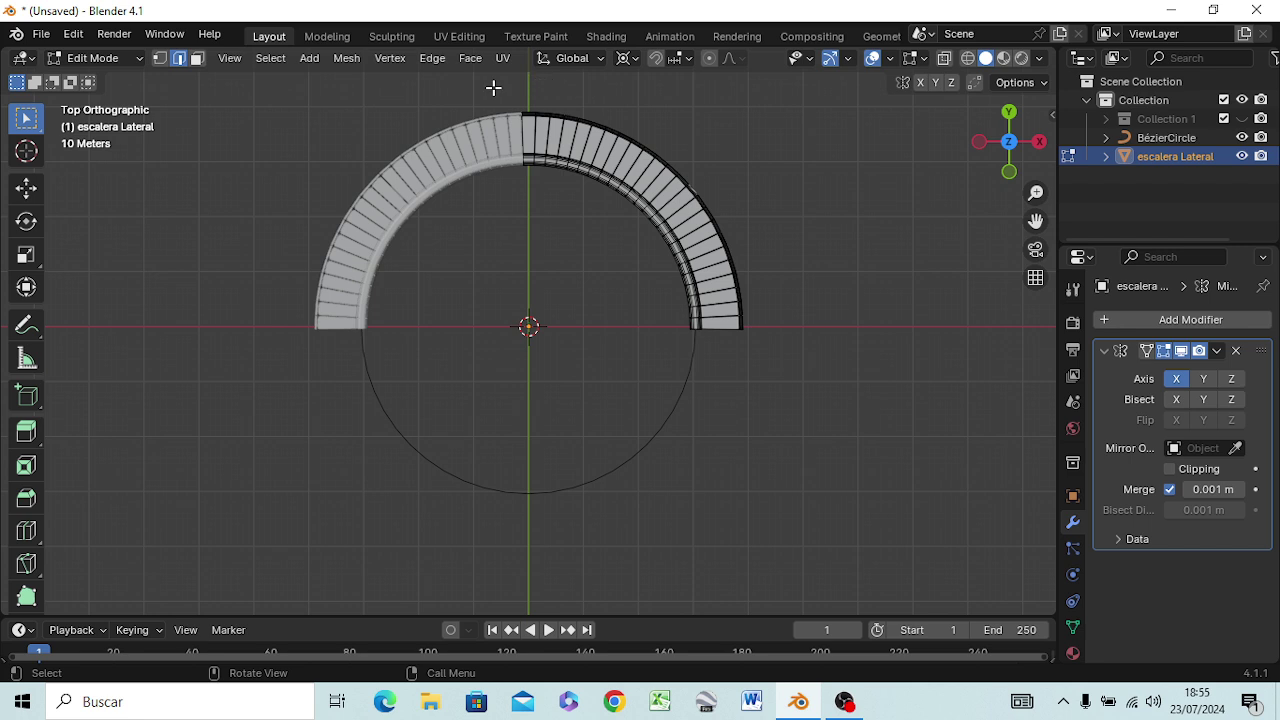
drag(493, 88, 800, 404)
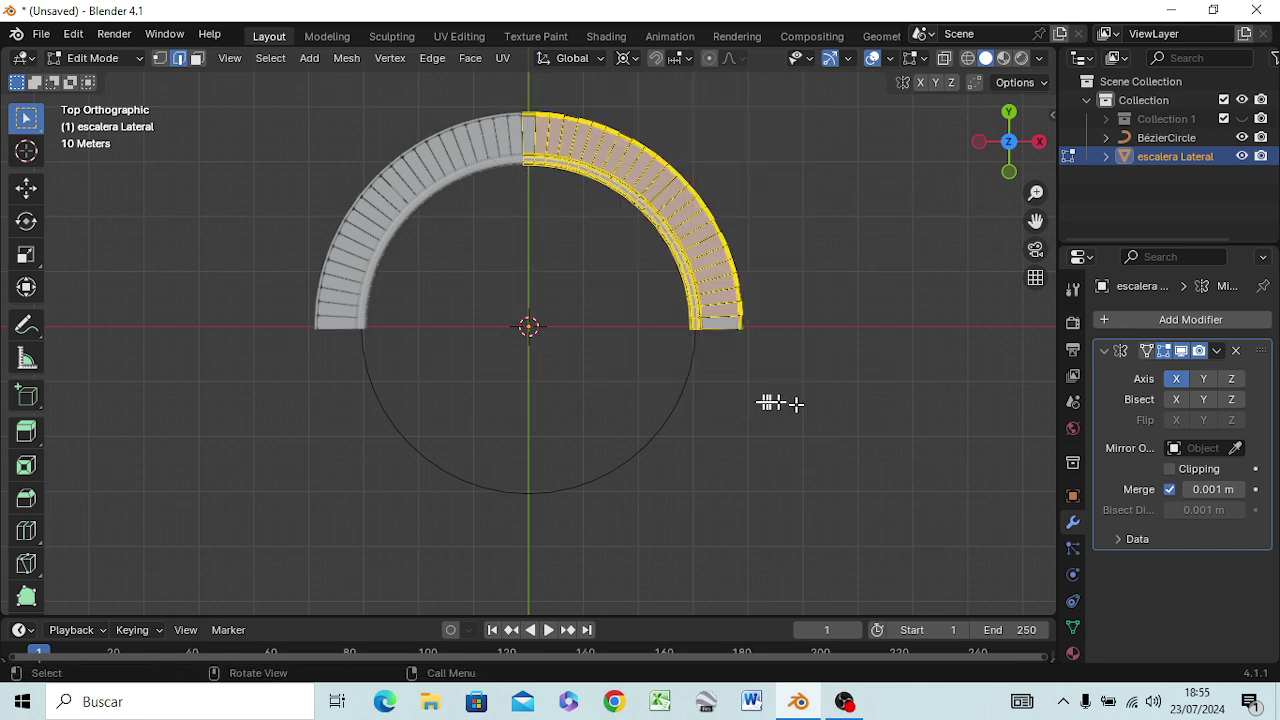
click(757, 401)
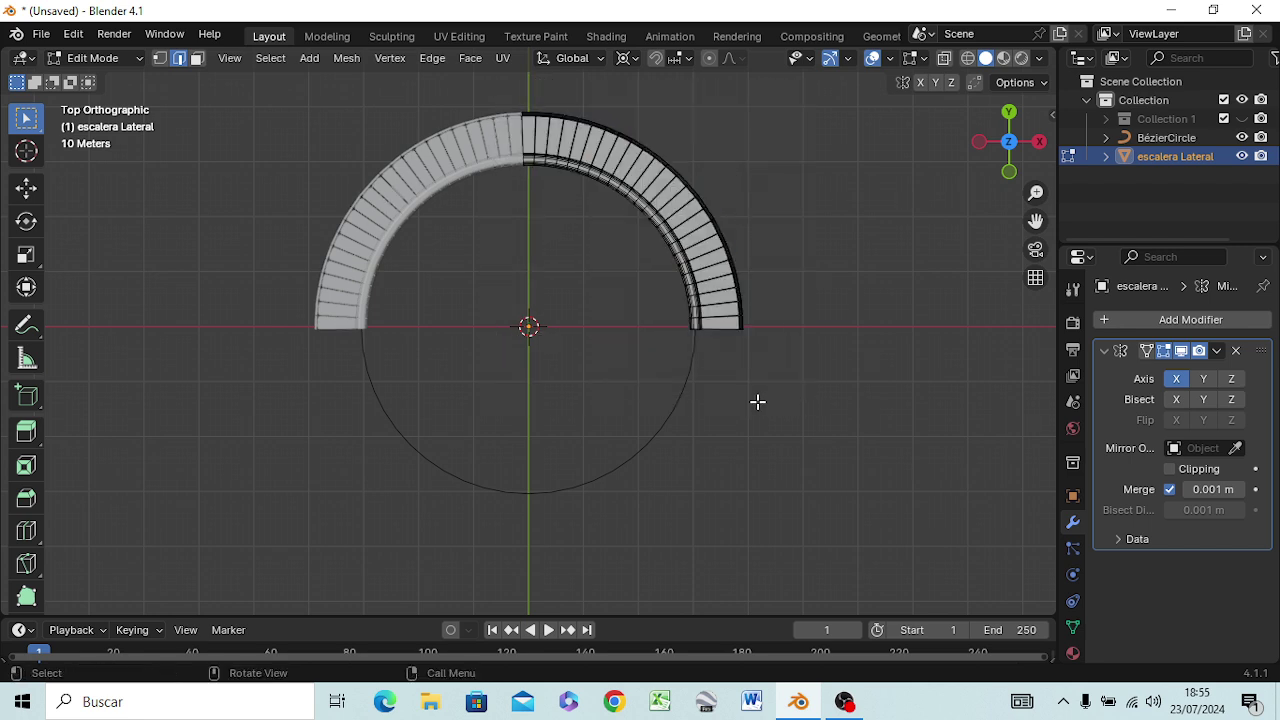
key(x)
key(x)
Select the linked right half-arc and shift it 31.9 m outward along X.
key(l)
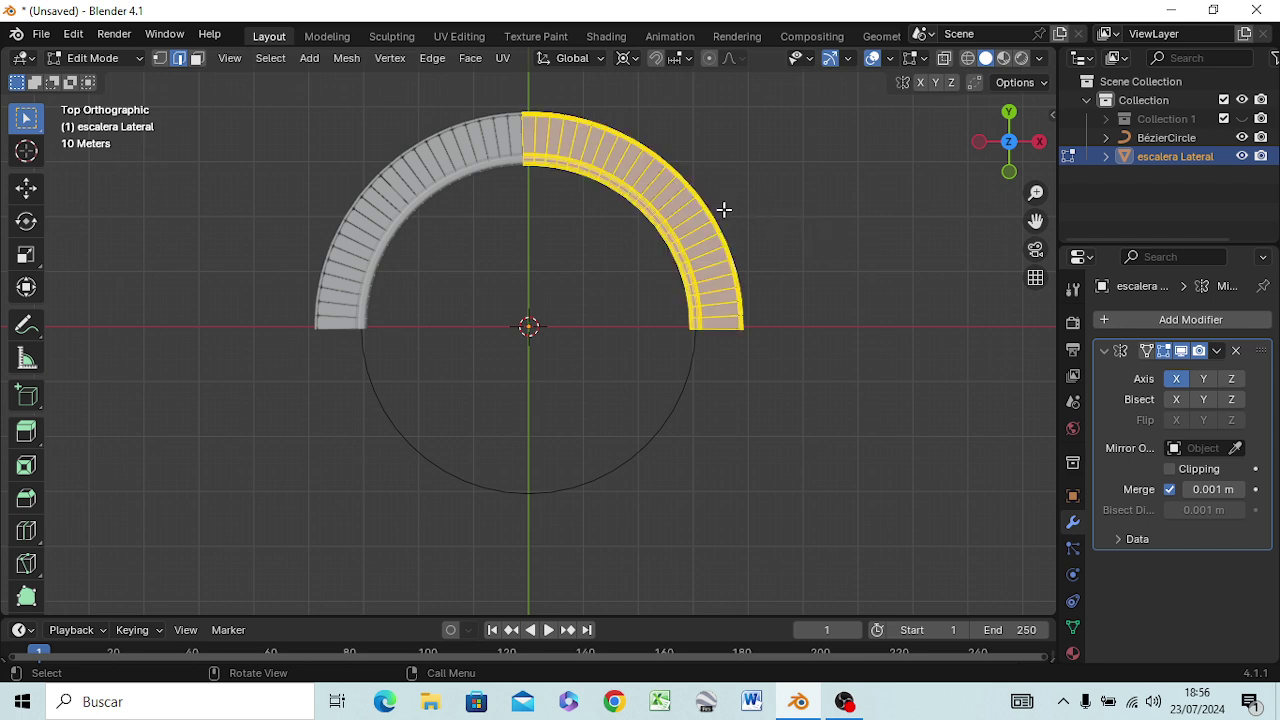
key(g)
key(x)
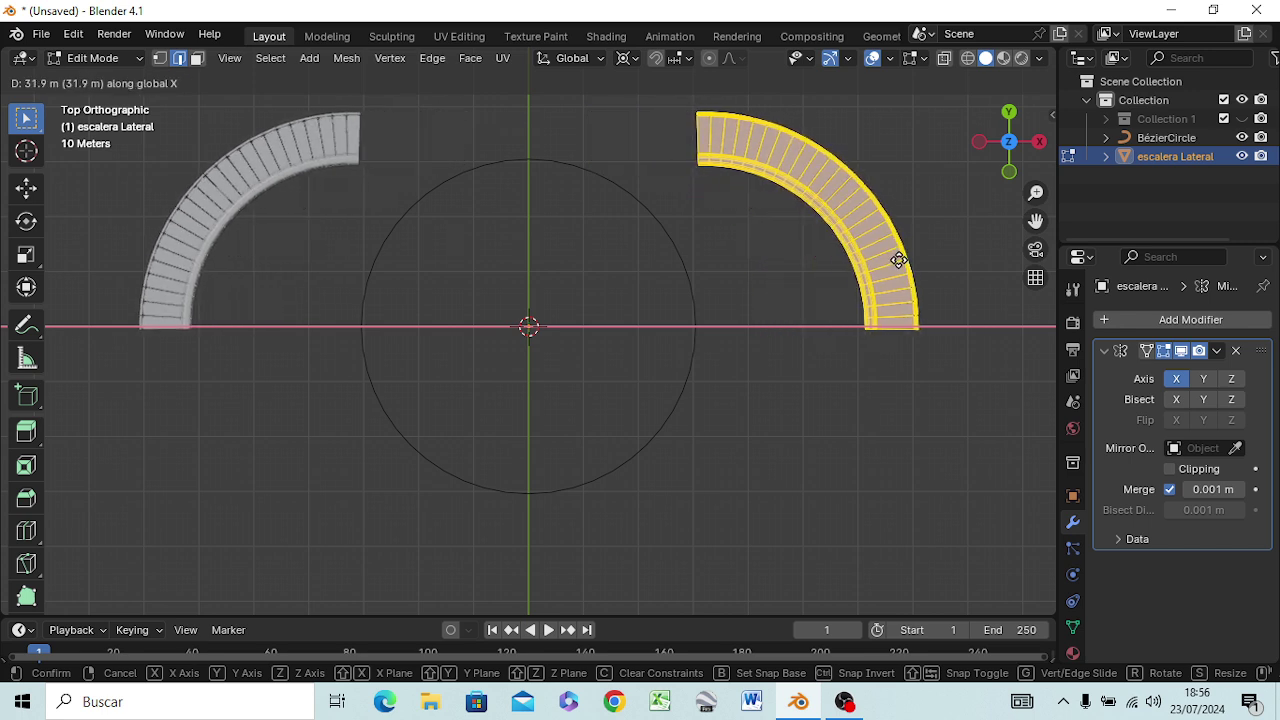
click(893, 262)
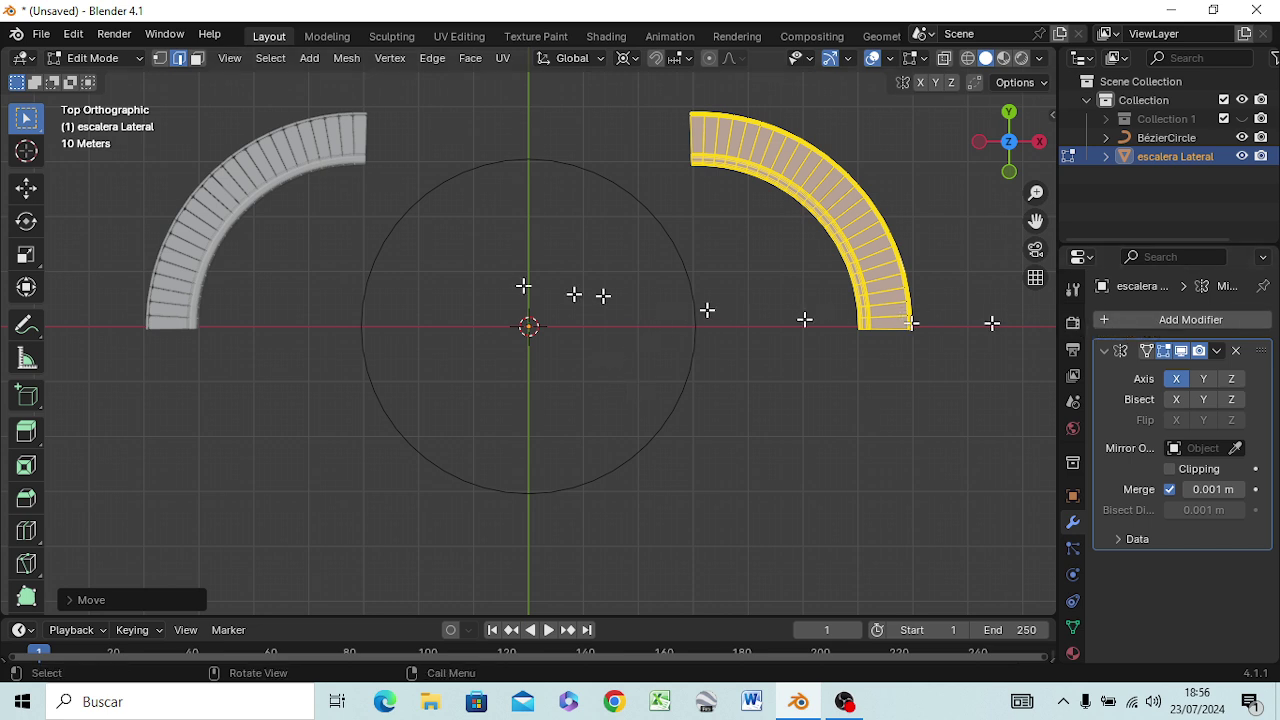
key(Tab)
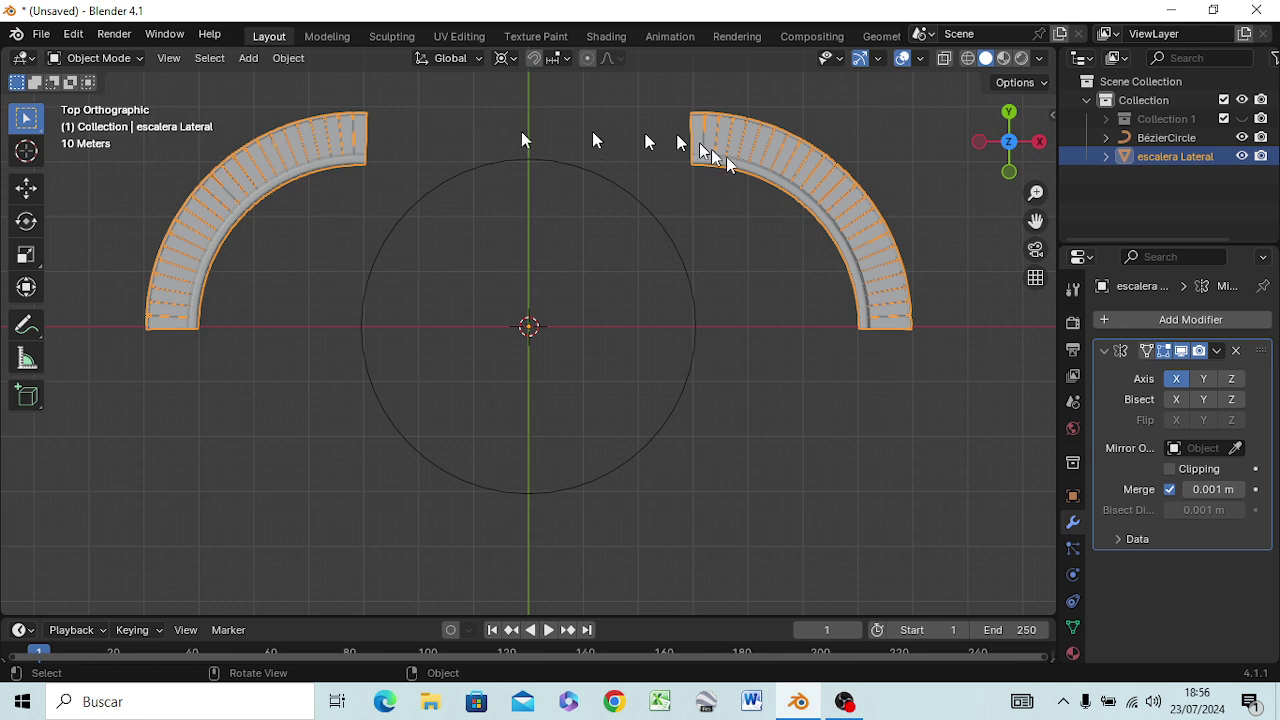
Apply the Mirror modifier and orbit to inspect the two curved arcs.
click(1215, 351)
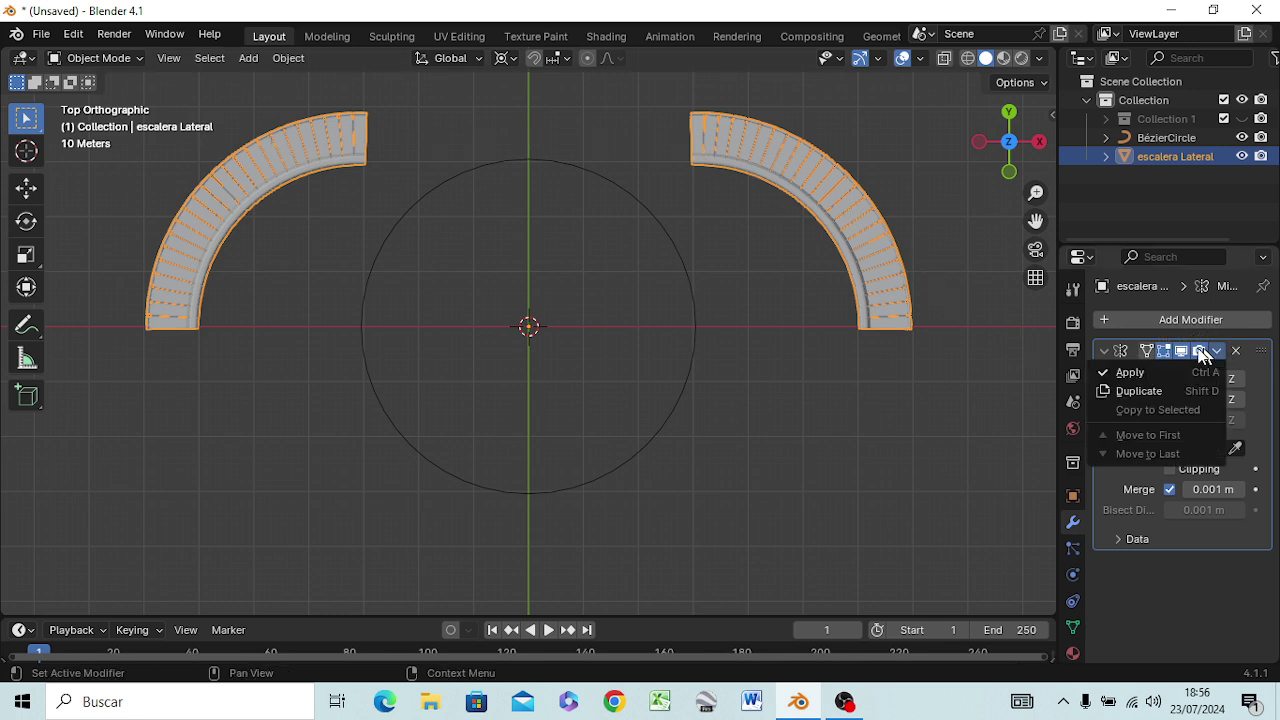
click(1160, 374)
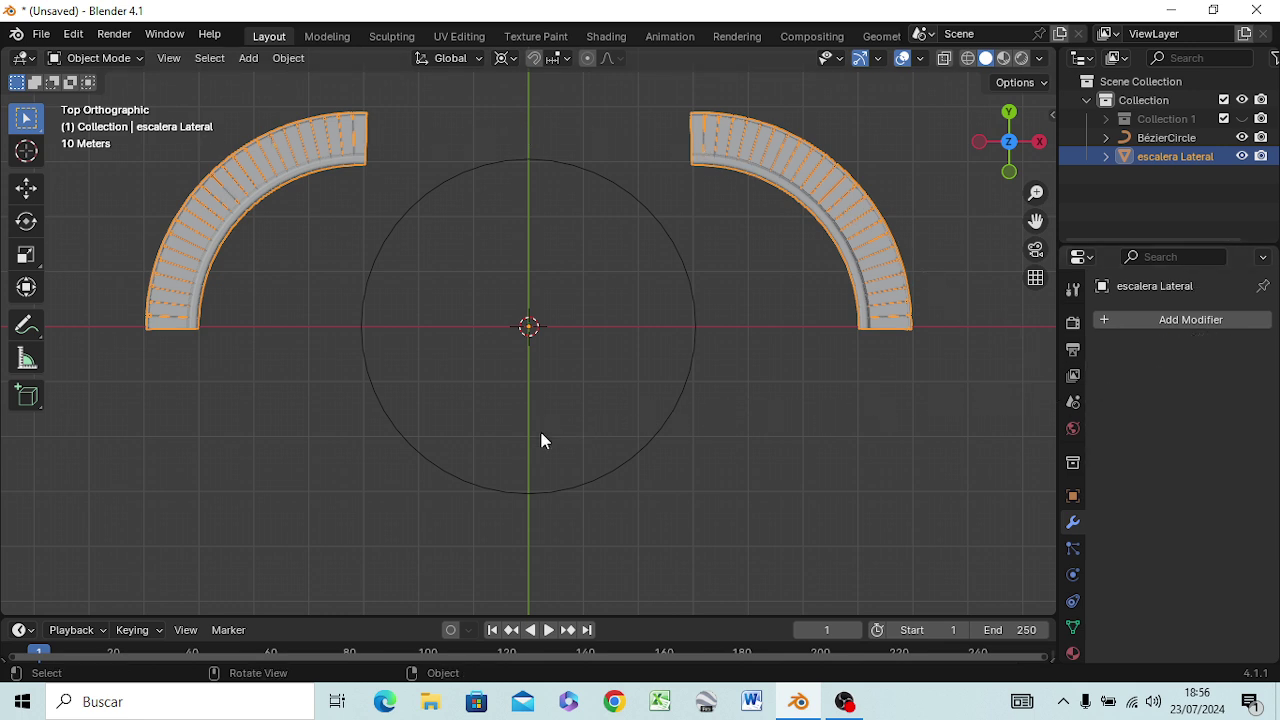
mouse_move(566, 428)
middle_down()
mouse_move(557, 266)
mouse_move(594, 286)
mouse_move(392, 302)
mouse_move(314, 277)
mouse_move(43, 257)
mouse_move(179, 253)
mouse_move(245, 272)
middle_up()
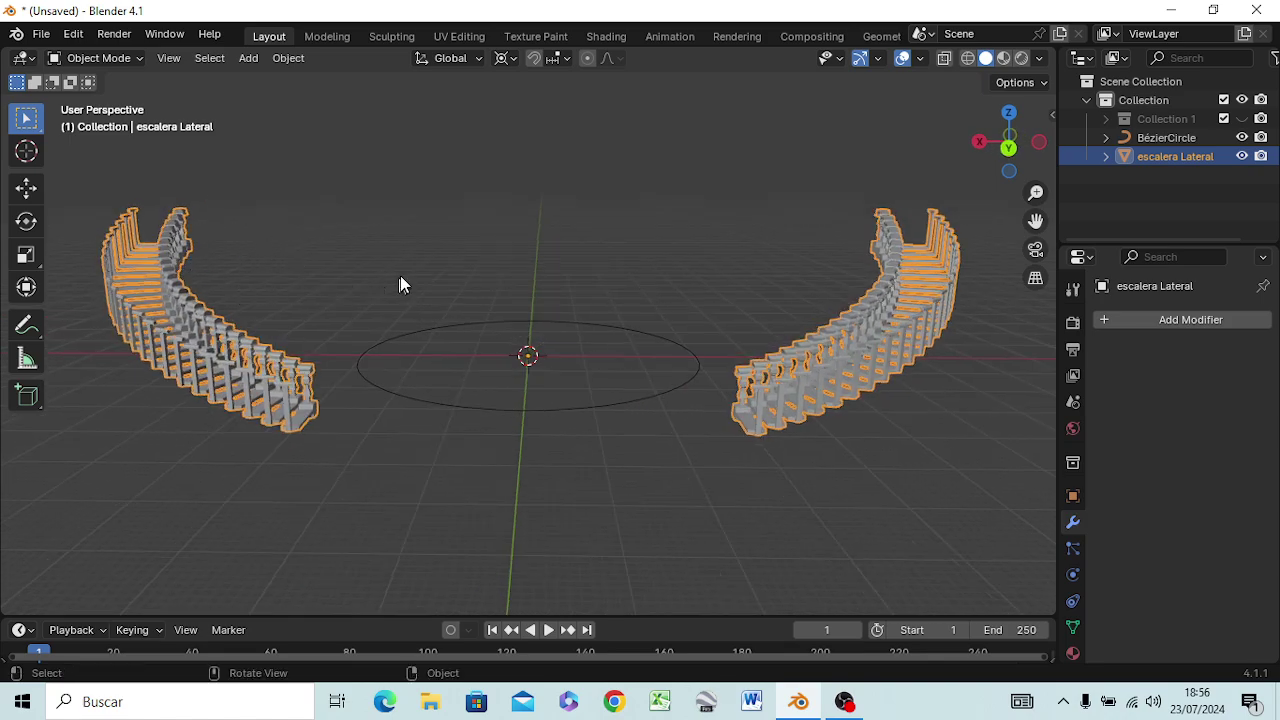
mouse_move(503, 337)
middle_down()
mouse_move(526, 349)
mouse_move(509, 528)
mouse_move(533, 436)
mouse_move(531, 357)
mouse_move(503, 323)
mouse_move(490, 330)
middle_up()
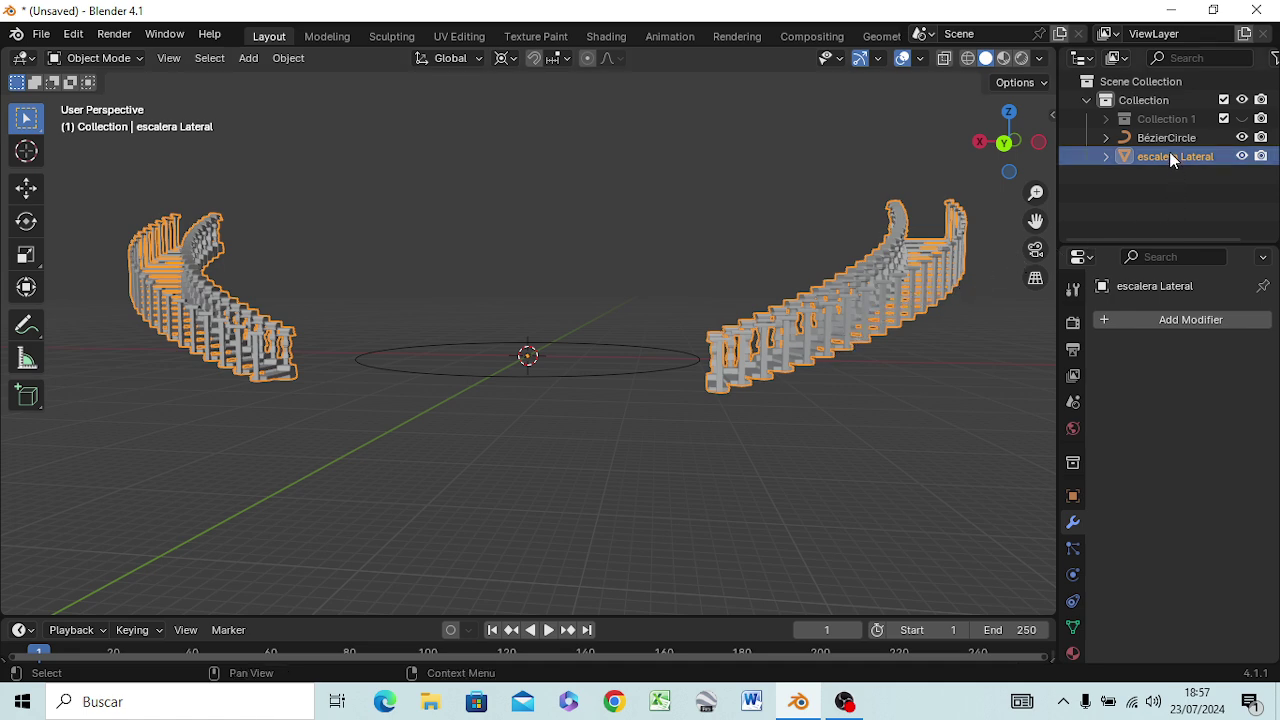
Reselect the staircase balustrade object, starting and cancelling a move.
click(1145, 202)
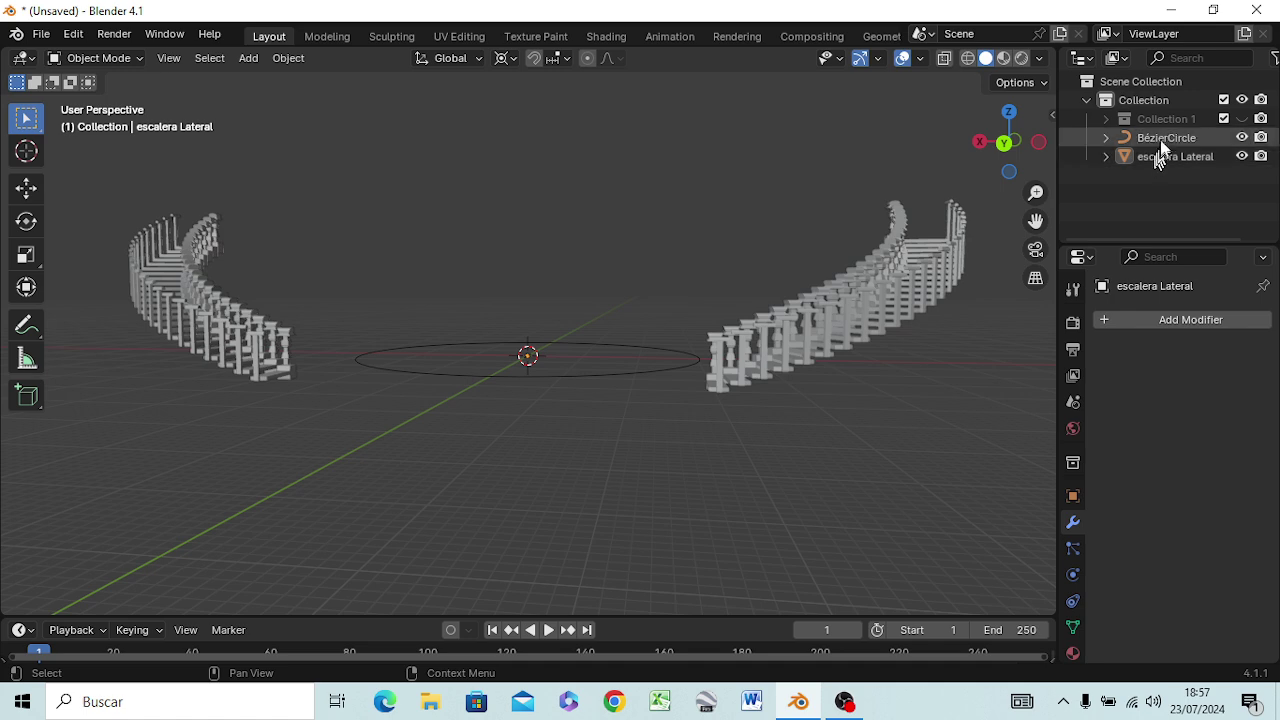
click(1163, 157)
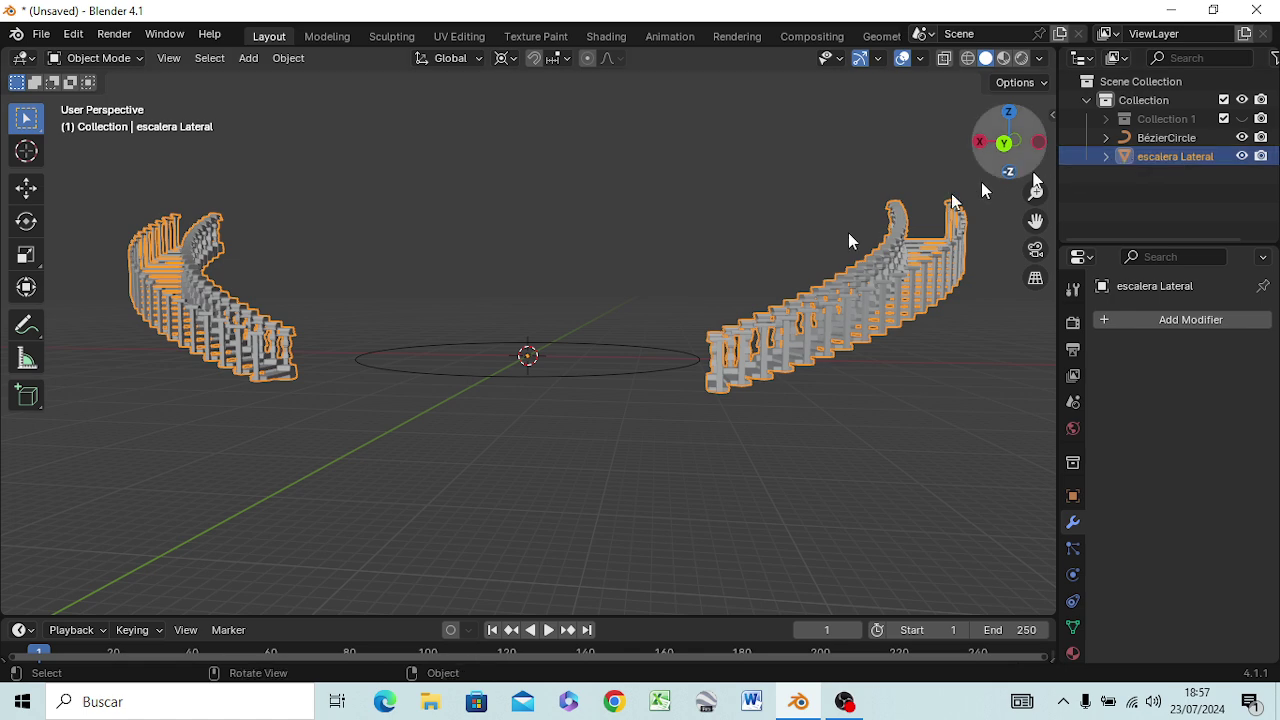
click(686, 362)
click(731, 382)
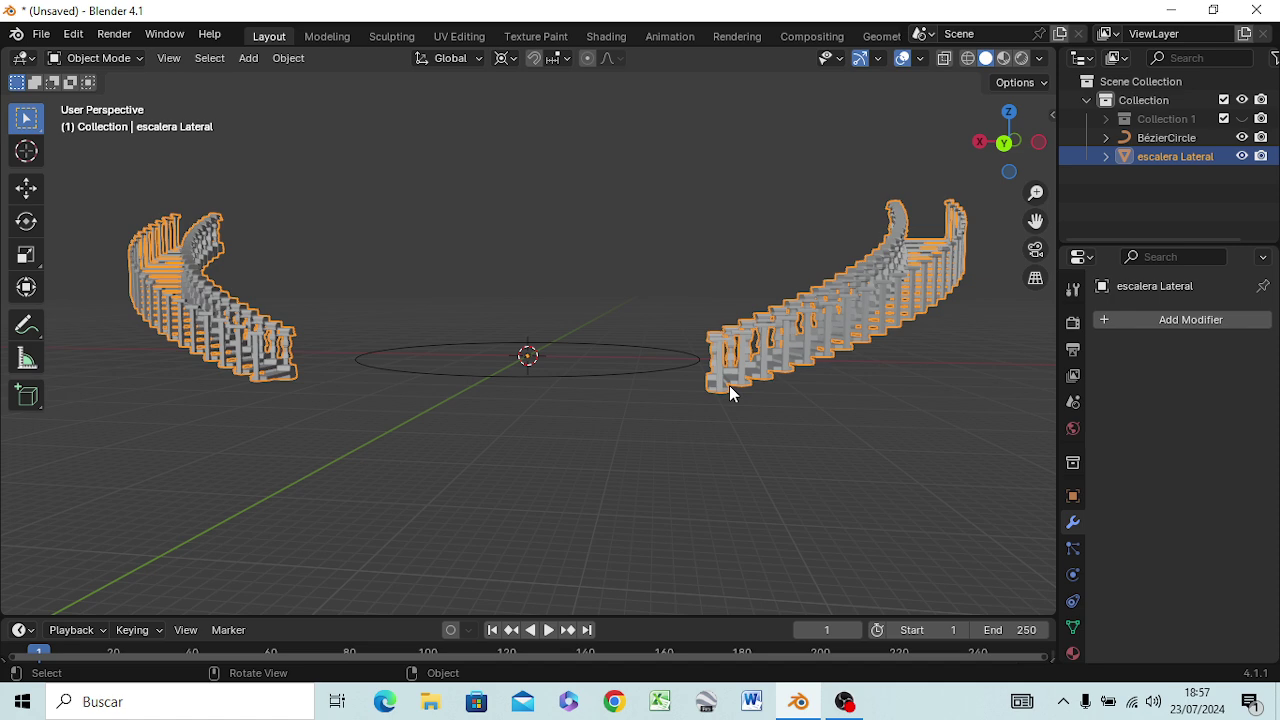
key(g)
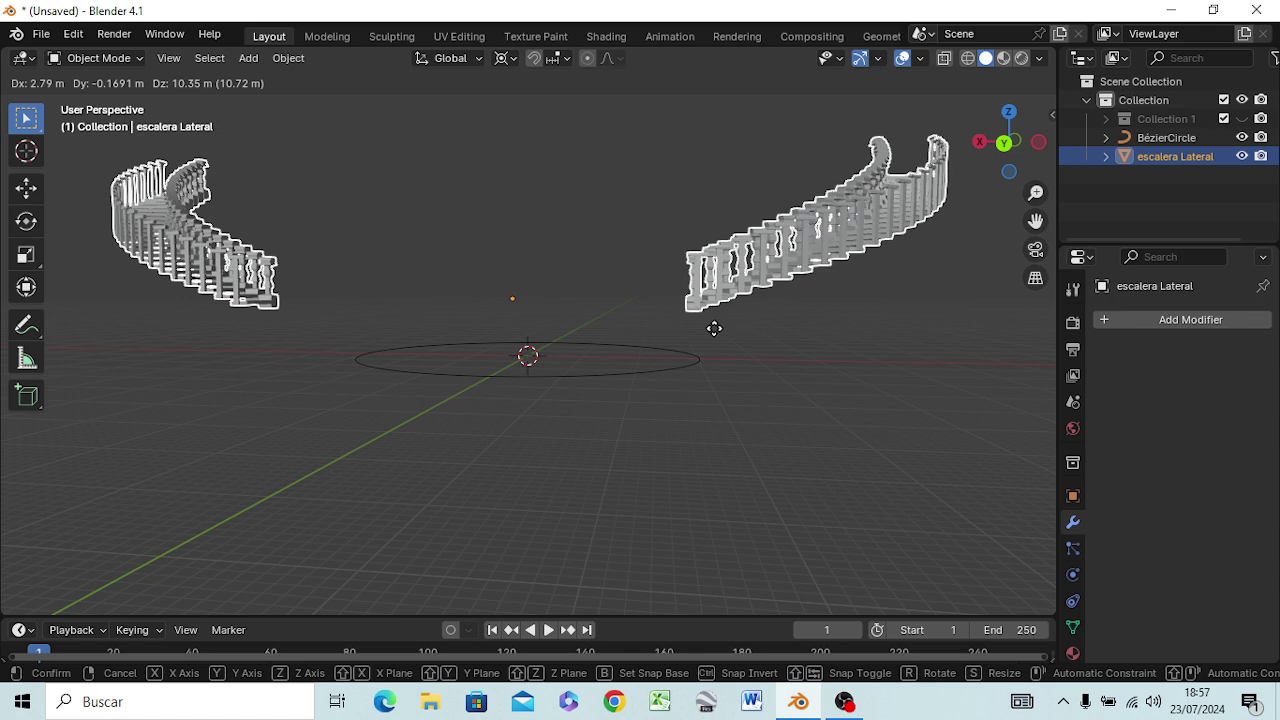
key(Escape)
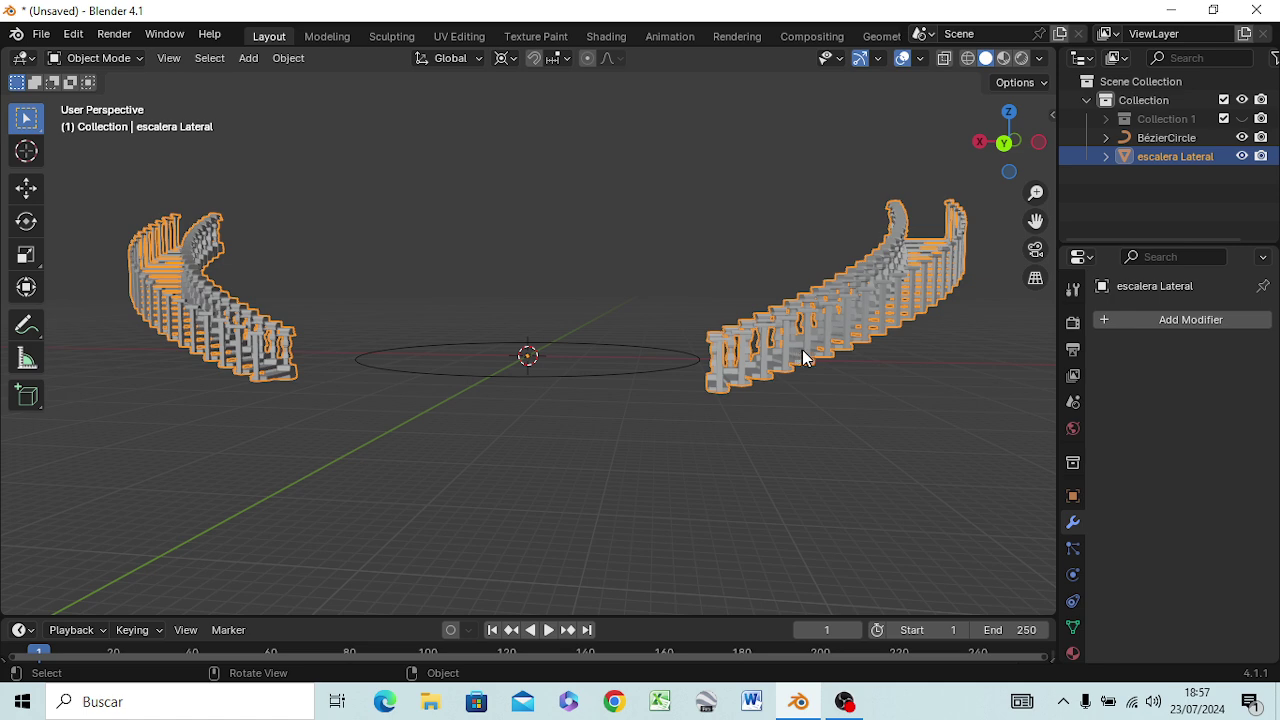
Duplicate the balustrade in place and rename the original 'eli'.
key(shift+d)
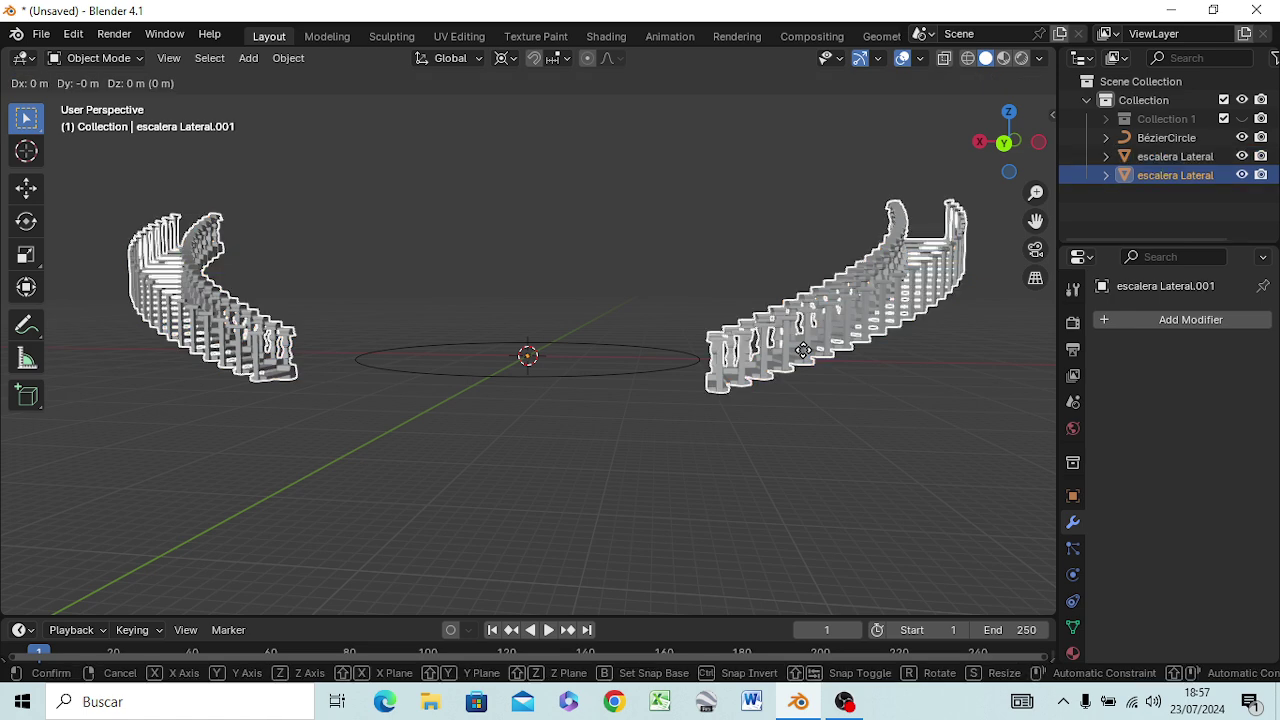
click(803, 350)
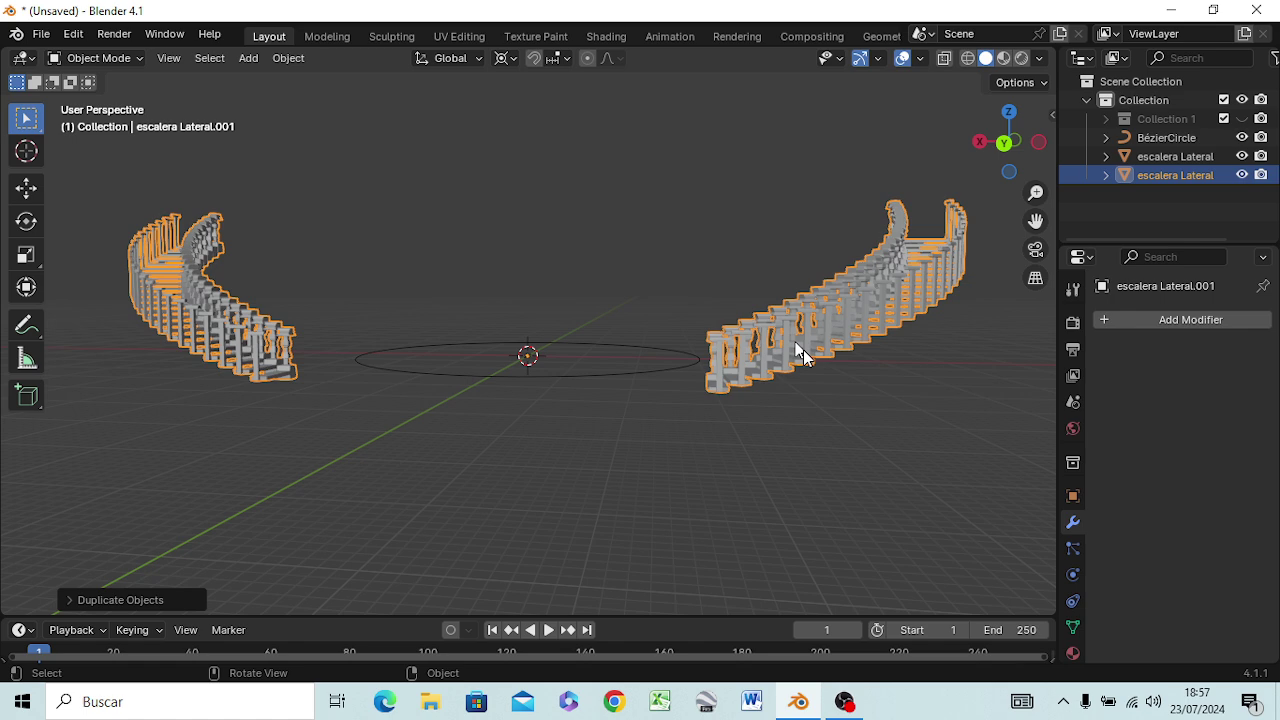
double_click(1204, 165)
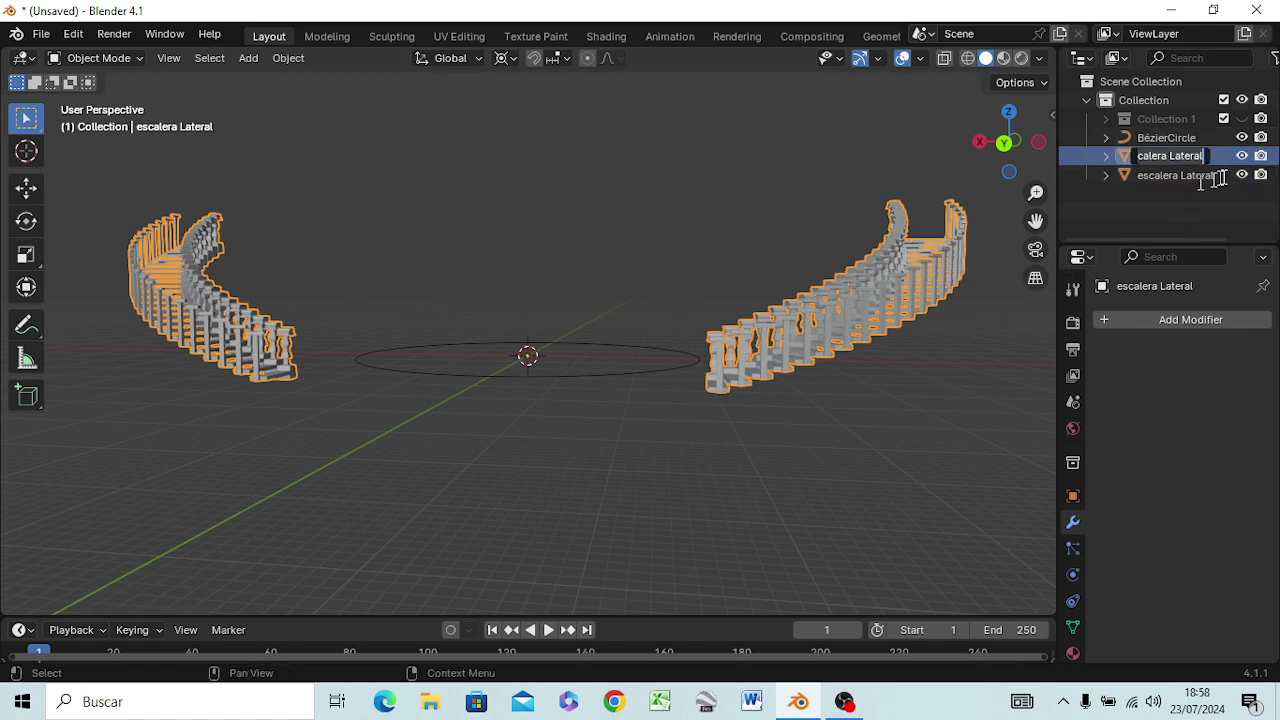
text(el)
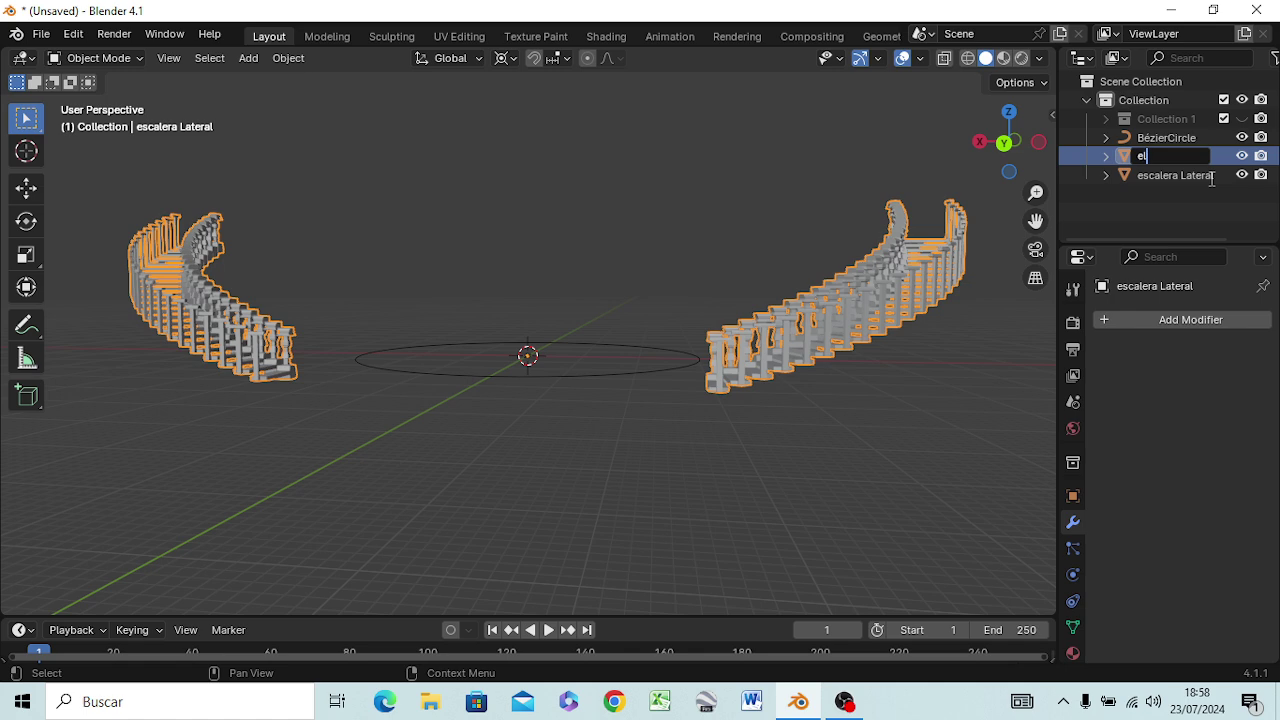
text(i)
key(Return)
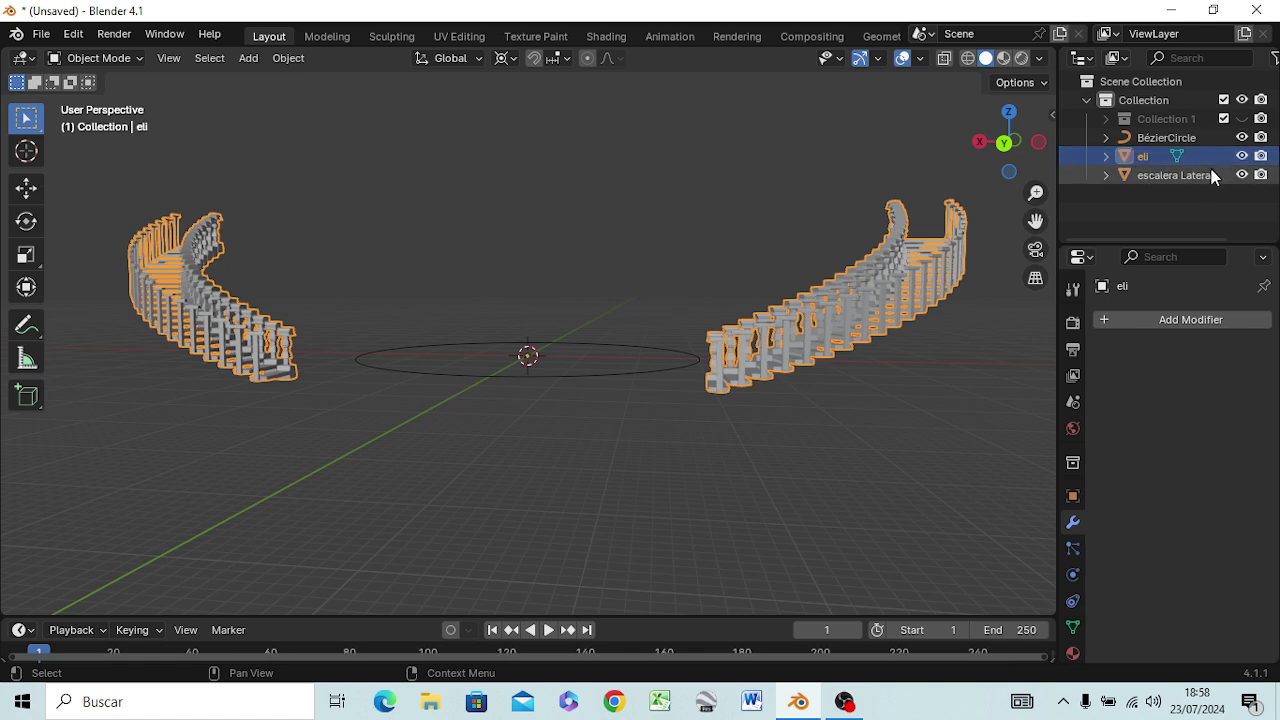
Rename the duplicate 'escalera Lateral.001' to 'eld'.
click(1204, 176)
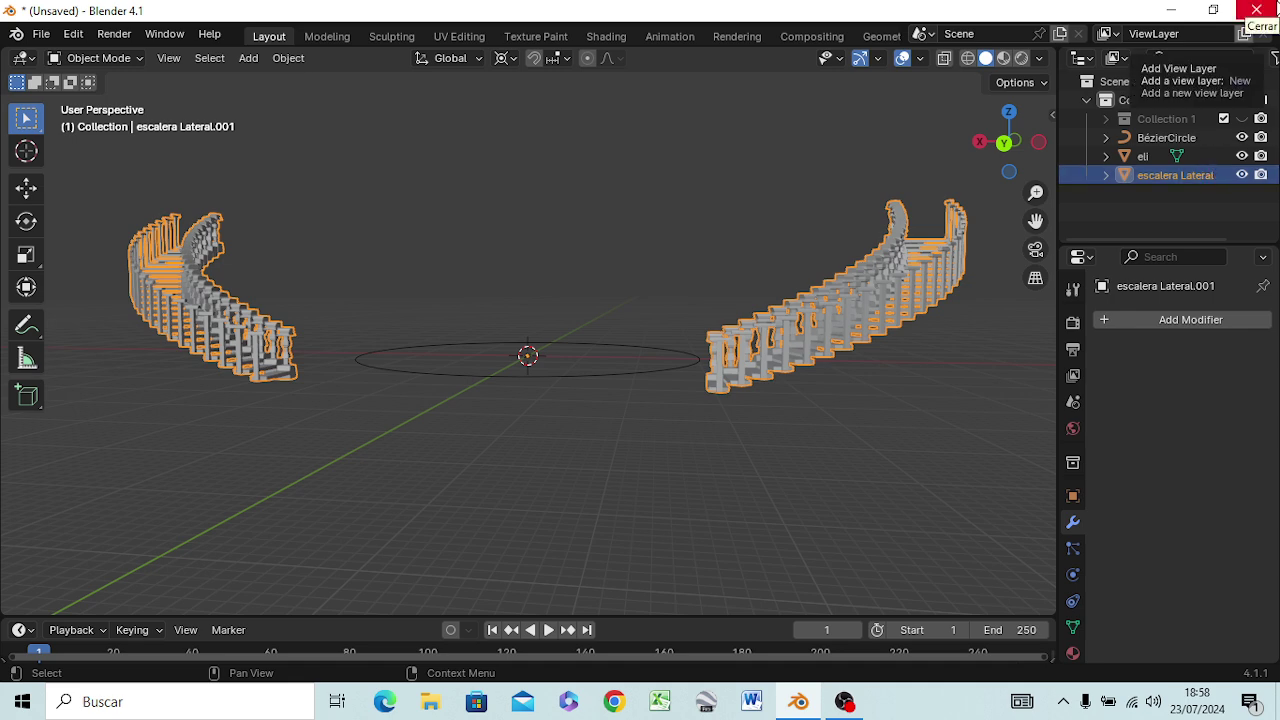
double_click(1203, 176)
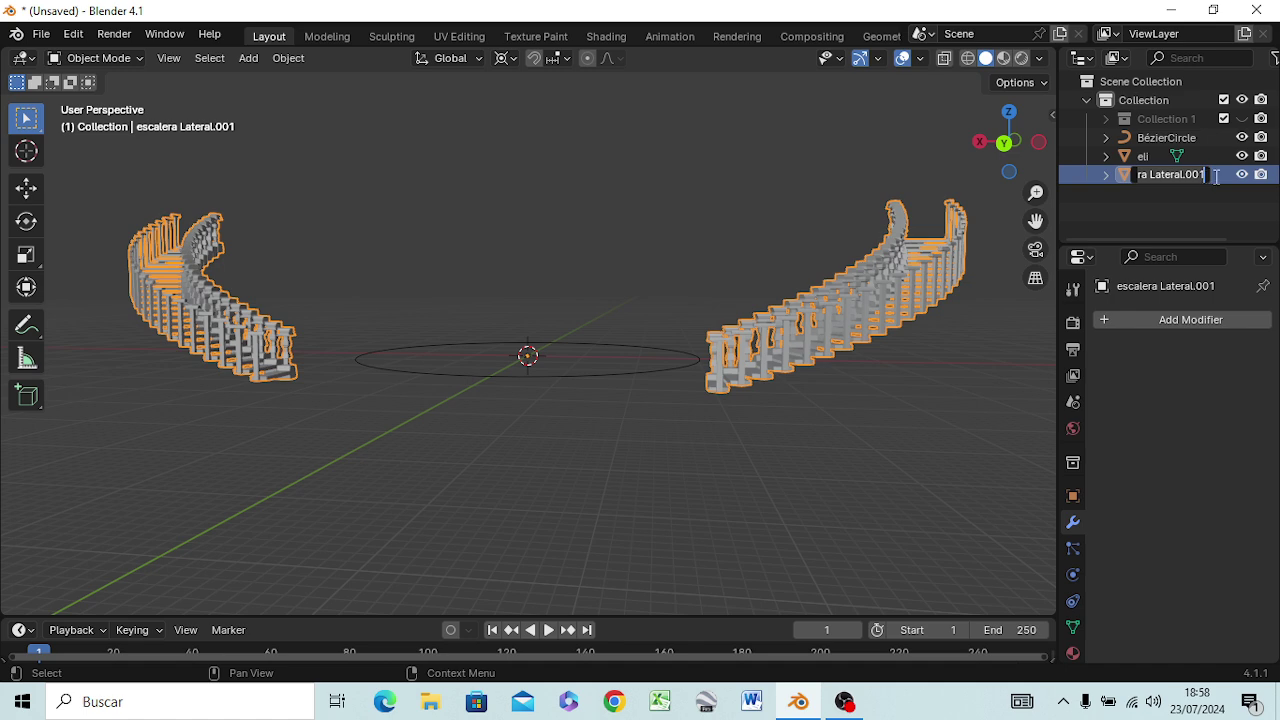
text(el)
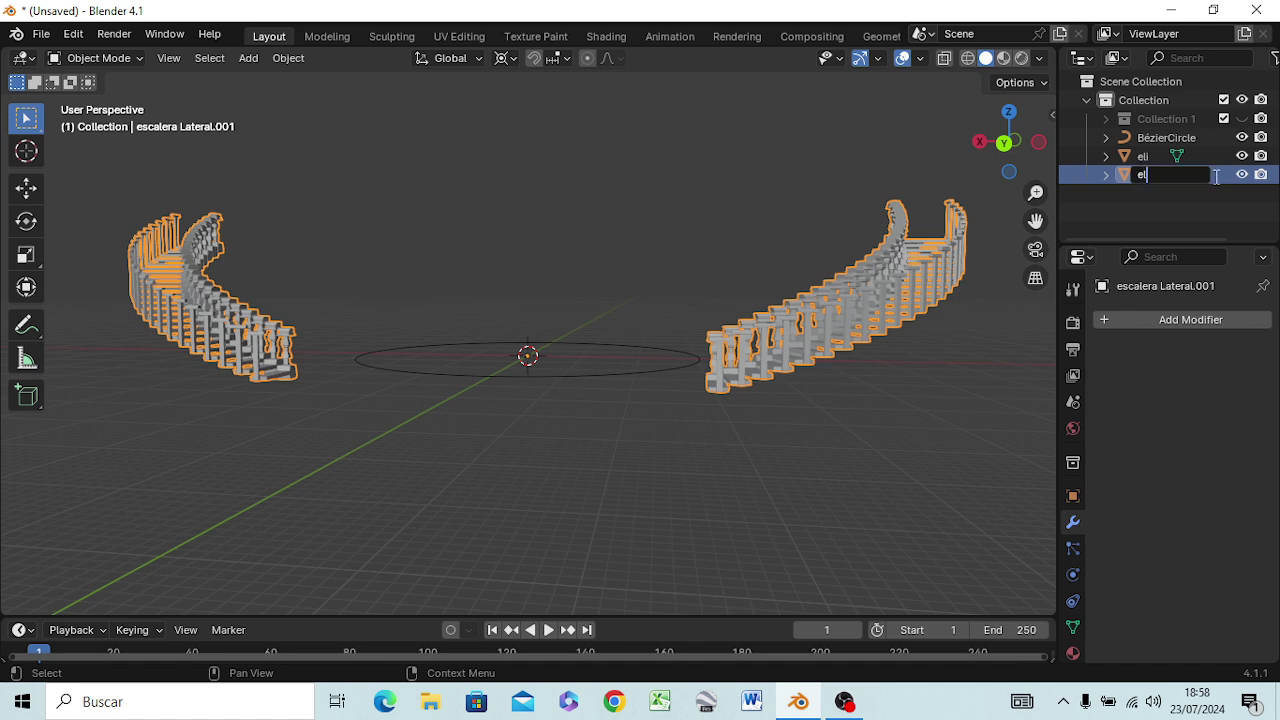
text(d)
key(Return)
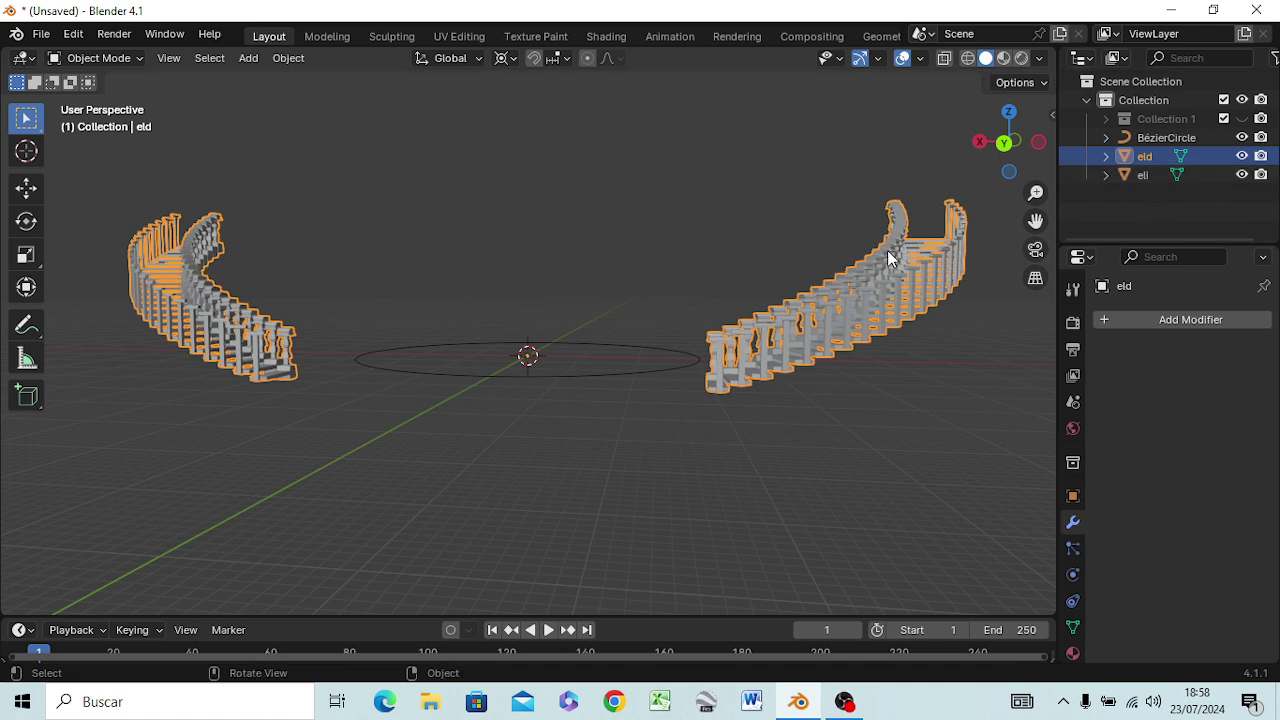
Select the Bézier circle together with both balustrades eli and eld.
key(KP_1)
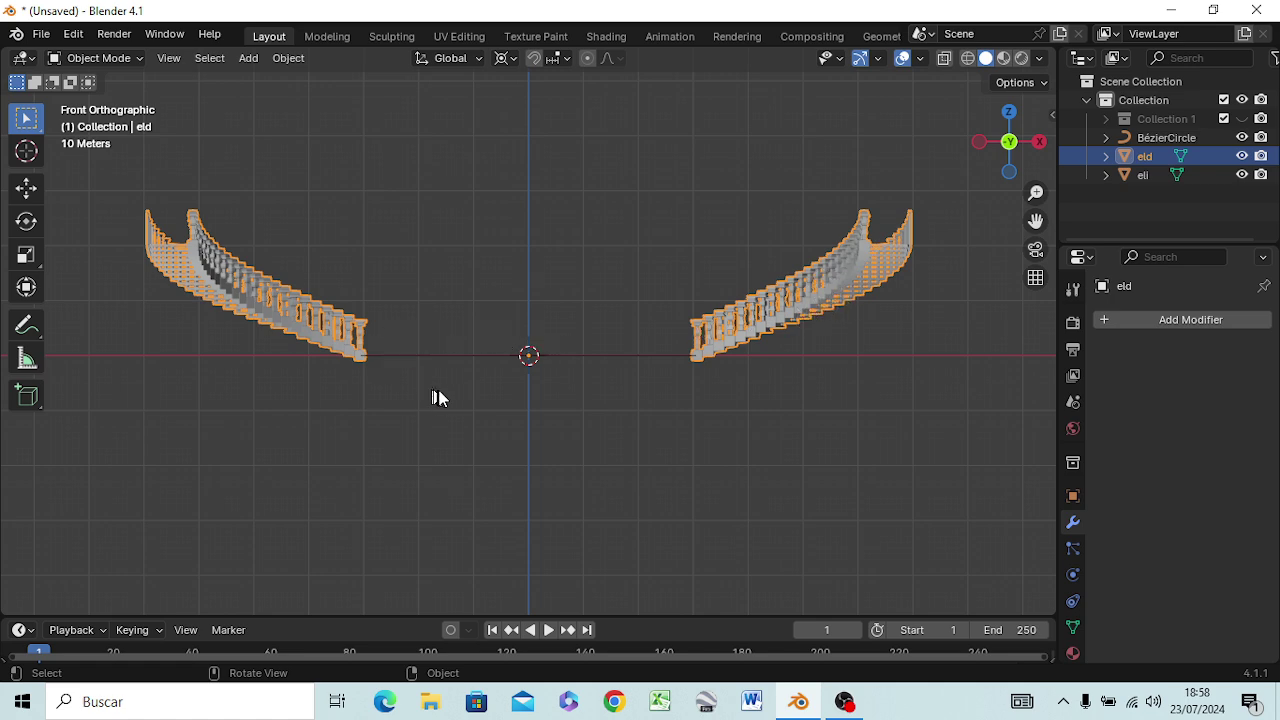
mouse_move(437, 397)
middle_down()
mouse_move(454, 486)
mouse_move(477, 416)
mouse_move(454, 420)
mouse_move(534, 388)
middle_up()
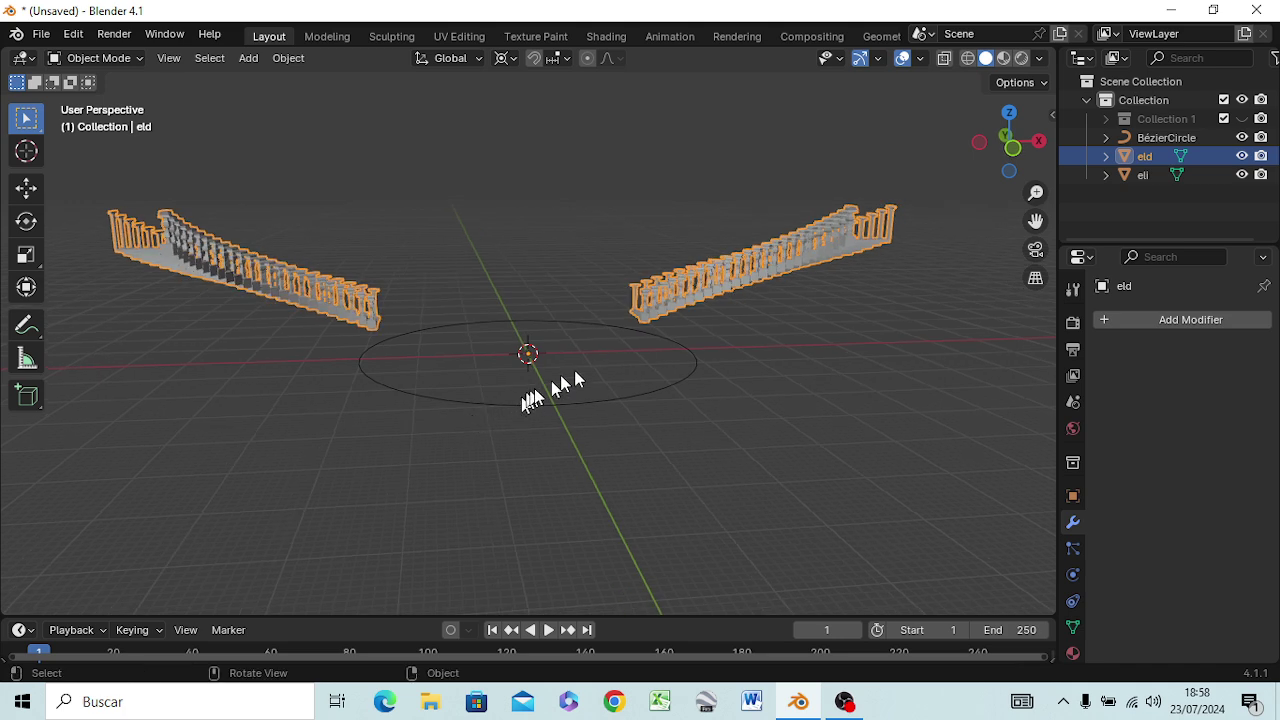
shift+click(1148, 178)
drag(77, 137, 954, 441)
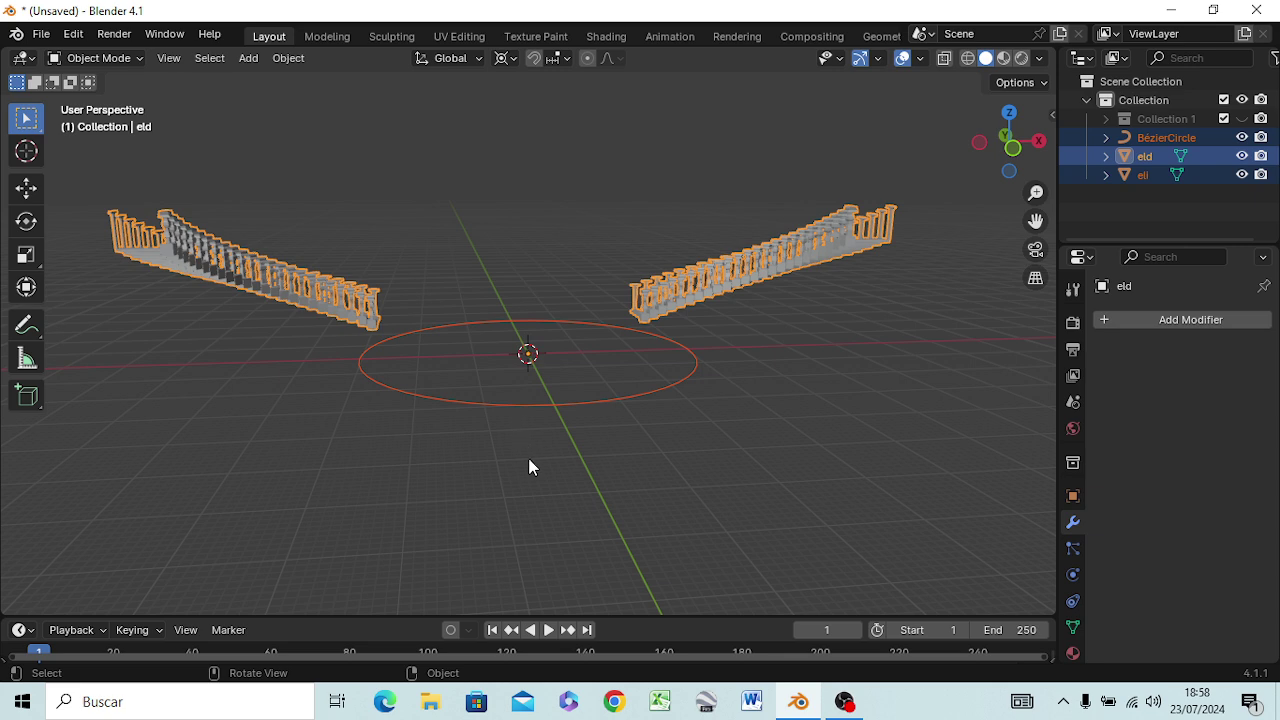
Rotate the circle and balustrades 180° in top view, then check them from the front.
key(KP_7)
key(r)
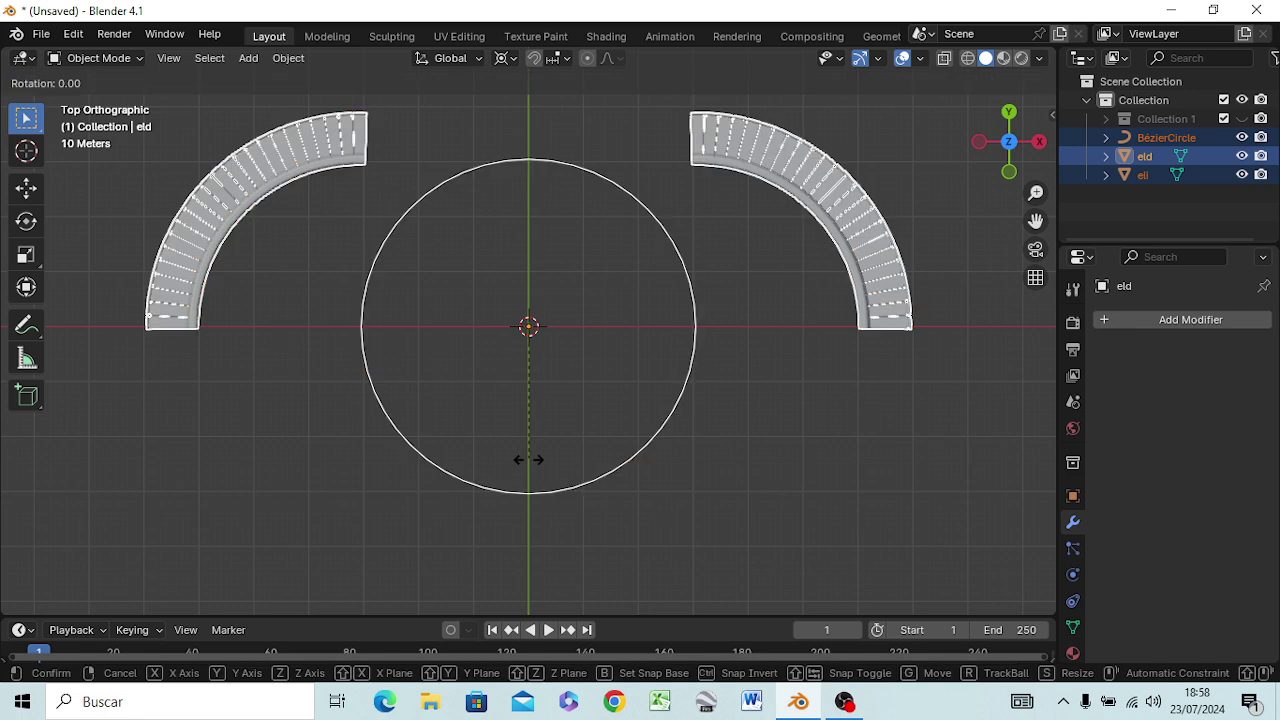
text(1)
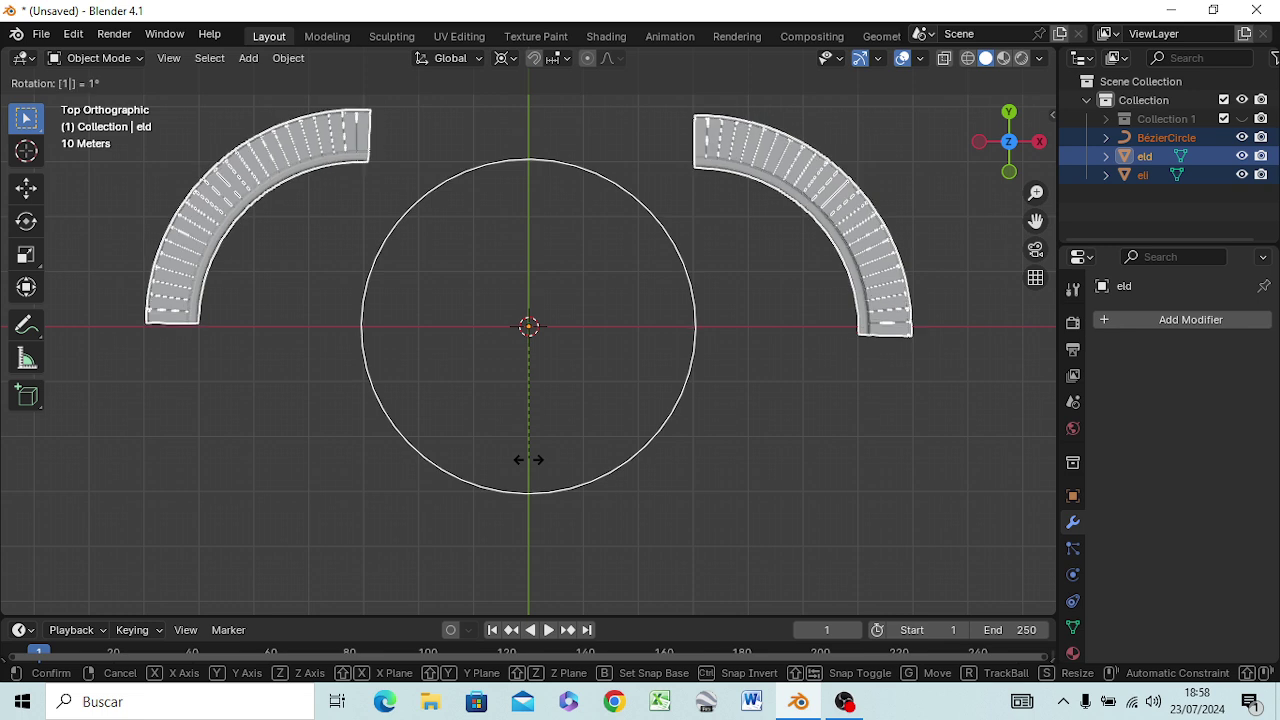
text(80)
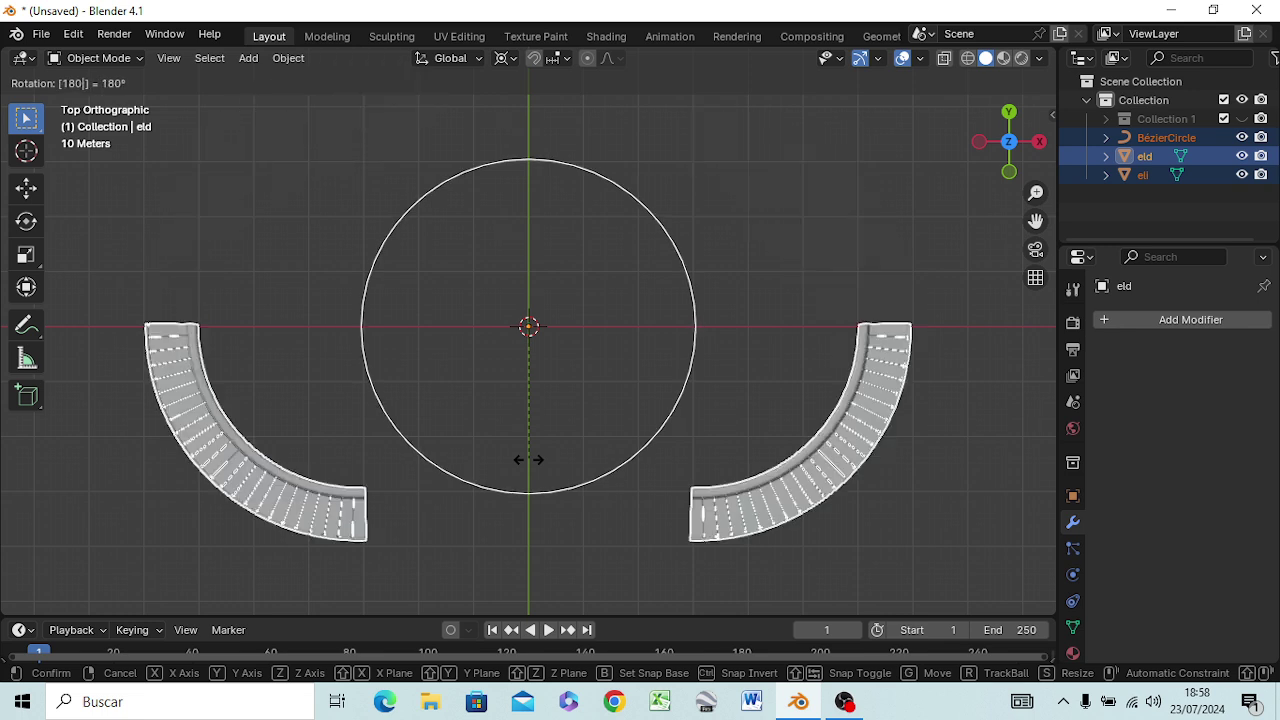
key(Return)
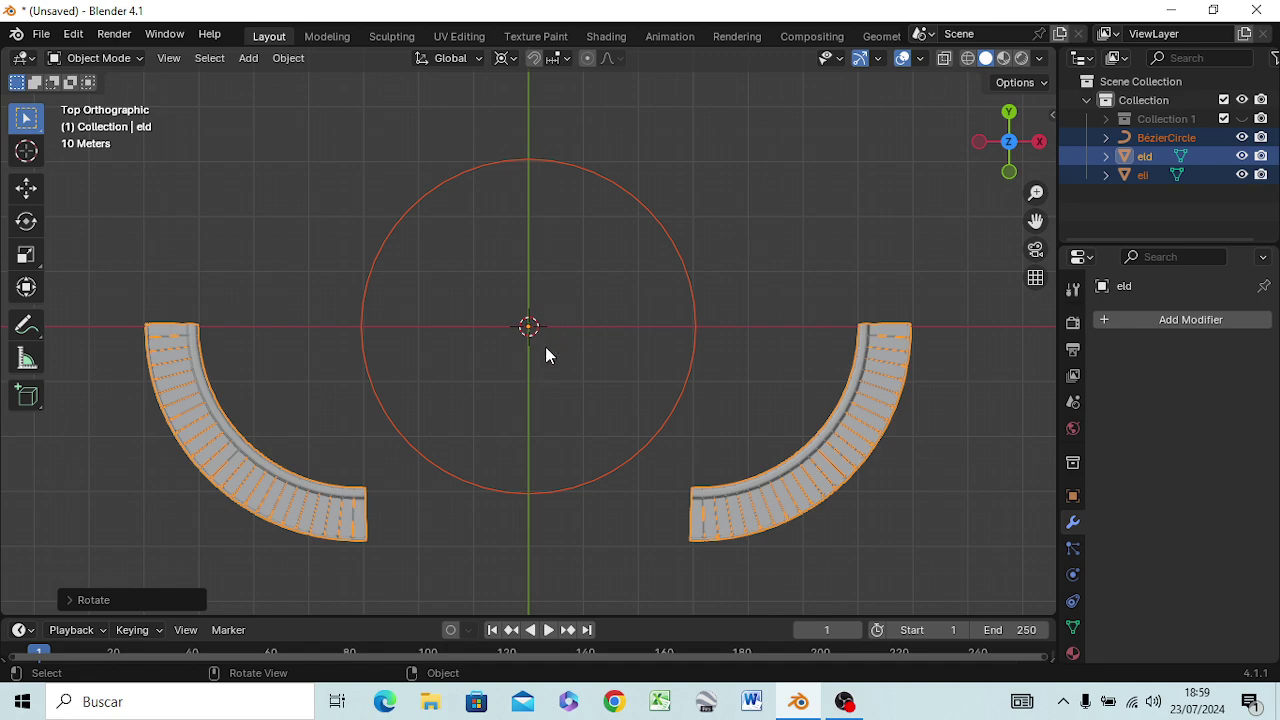
mouse_move(576, 484)
middle_down()
mouse_move(586, 395)
mouse_move(566, 318)
middle_up()
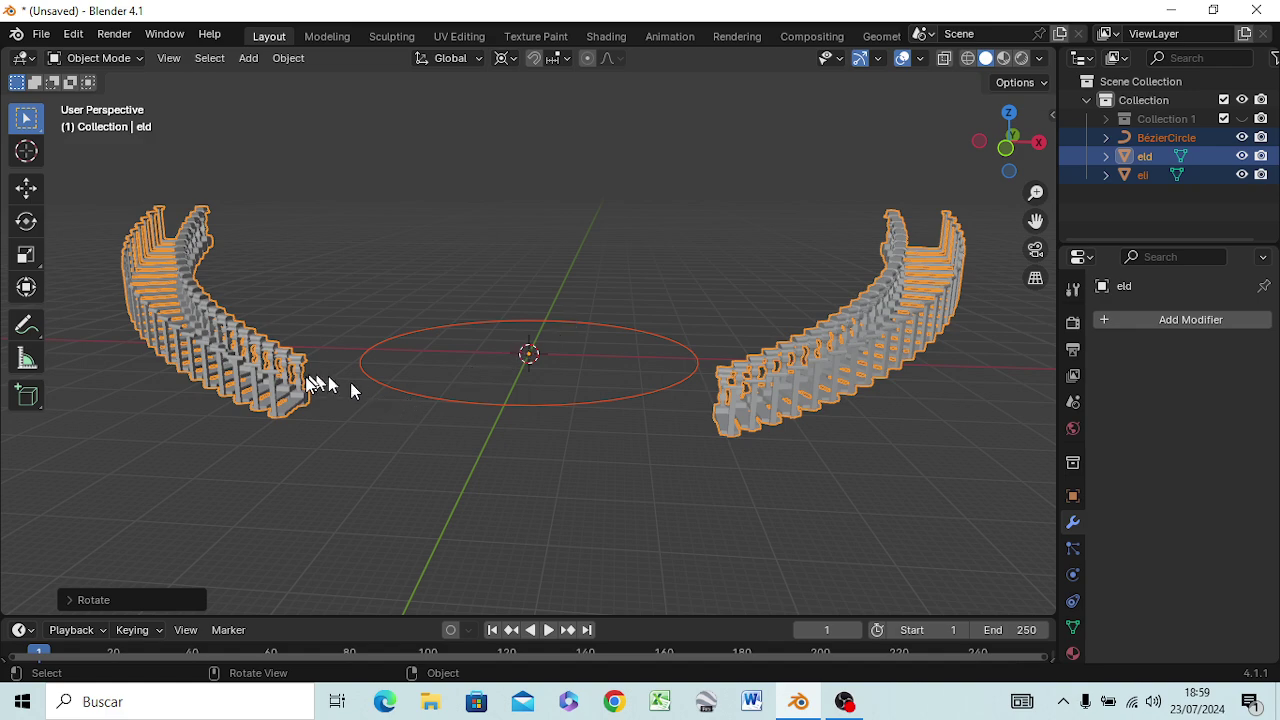
mouse_move(511, 426)
middle_down()
mouse_move(543, 465)
mouse_move(522, 457)
middle_up()
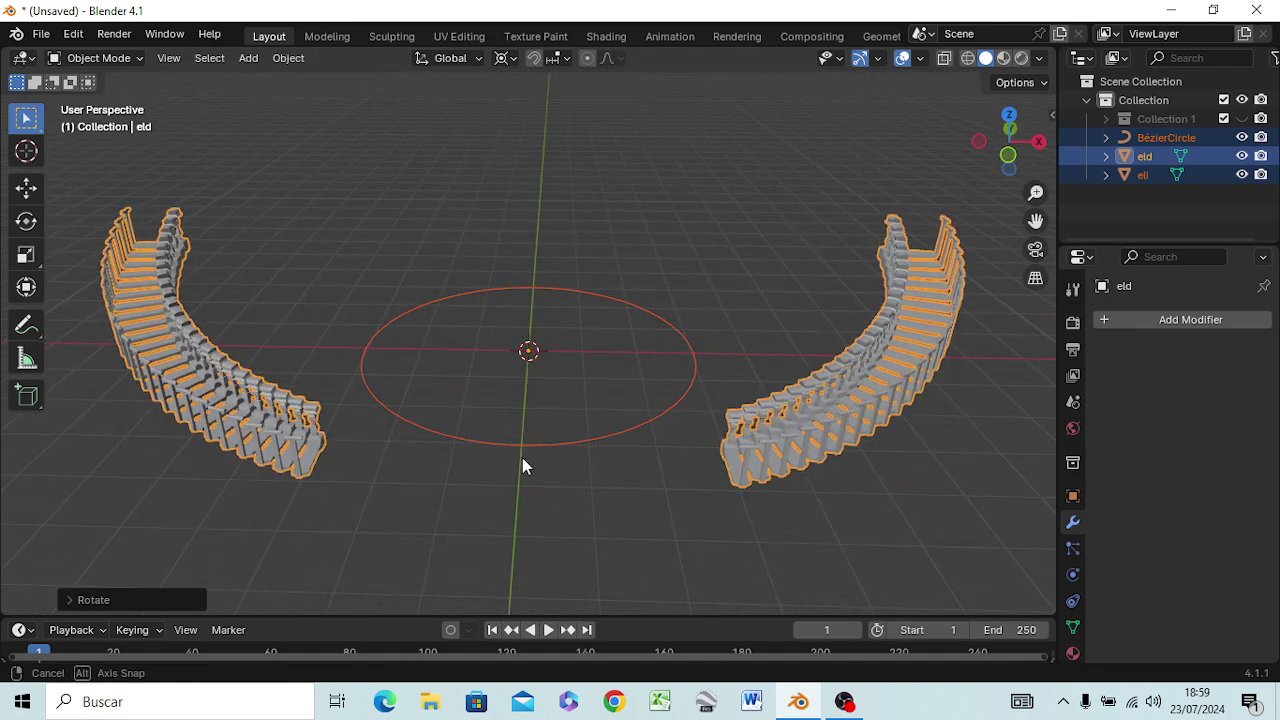
key(KP_1)
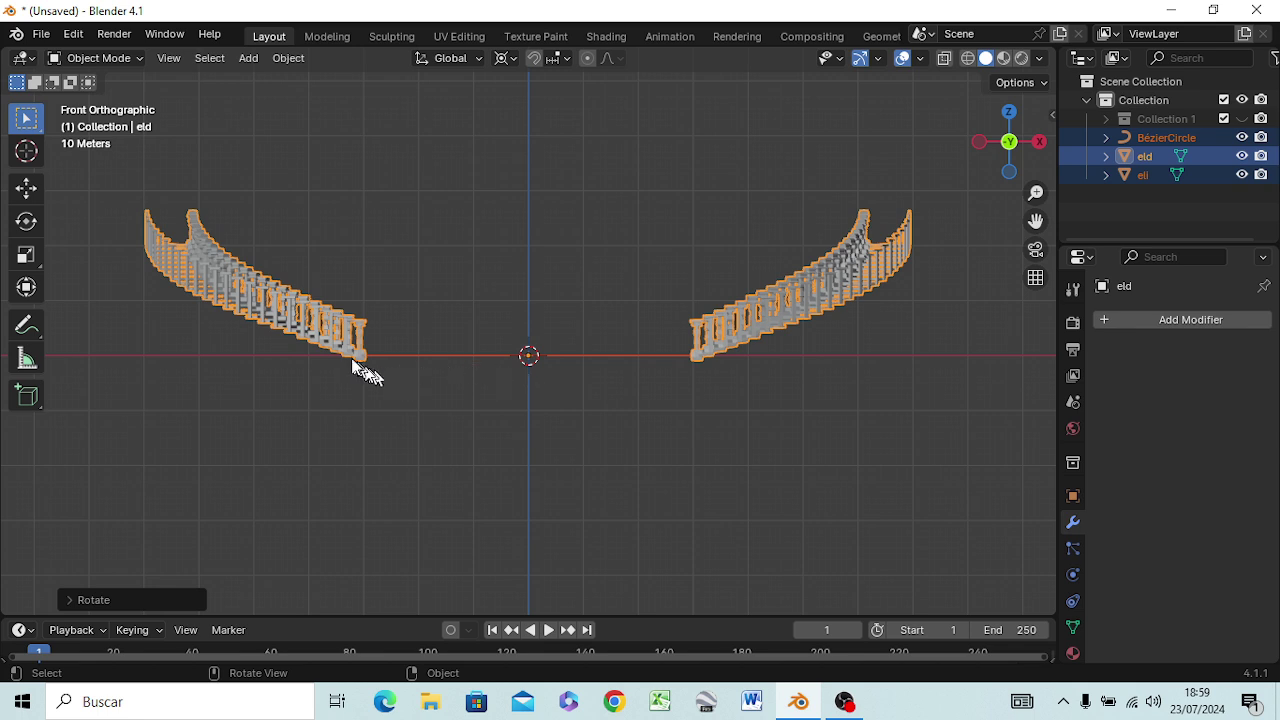
Move both curved balustrades vertically along the Z axis.
key(g)
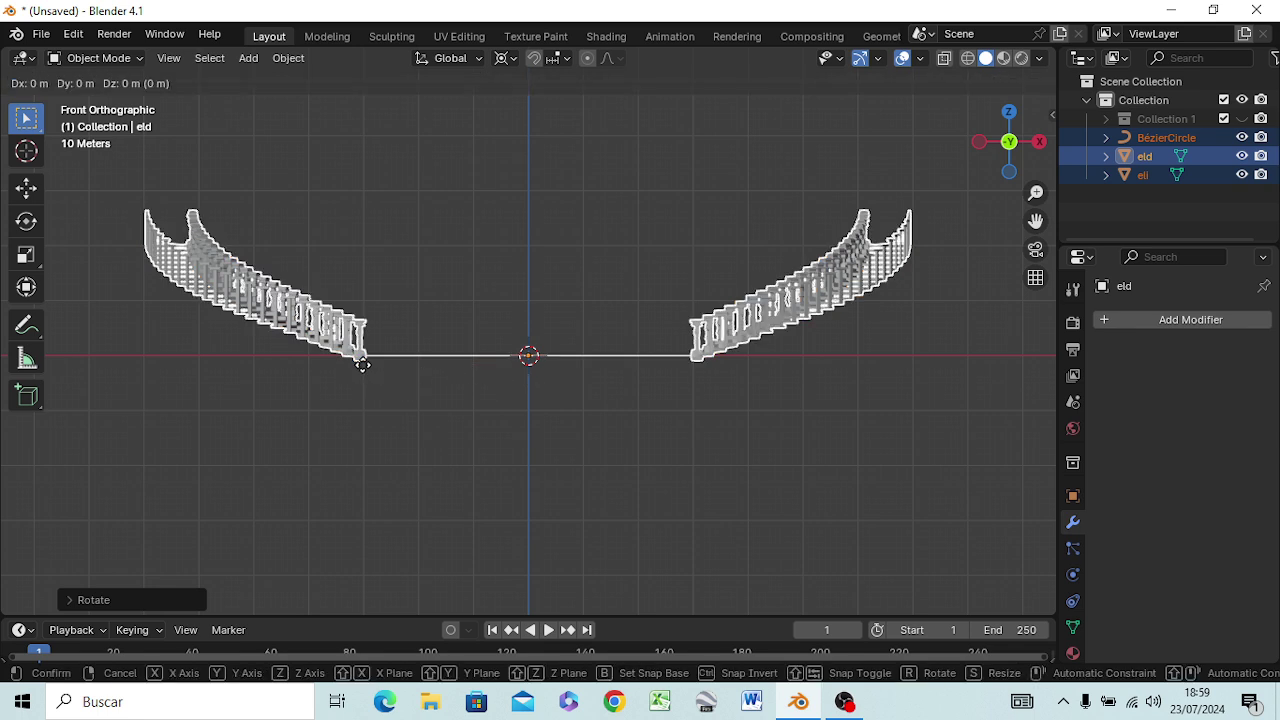
key(z)
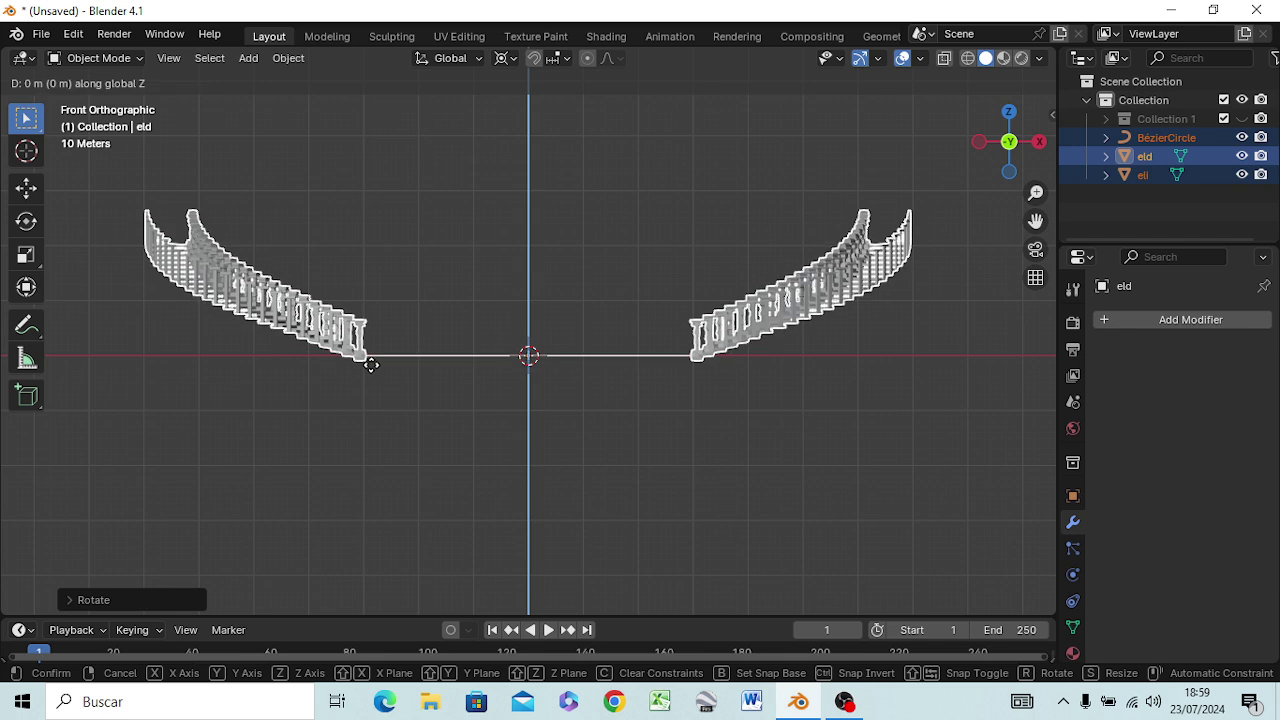
click(372, 366)
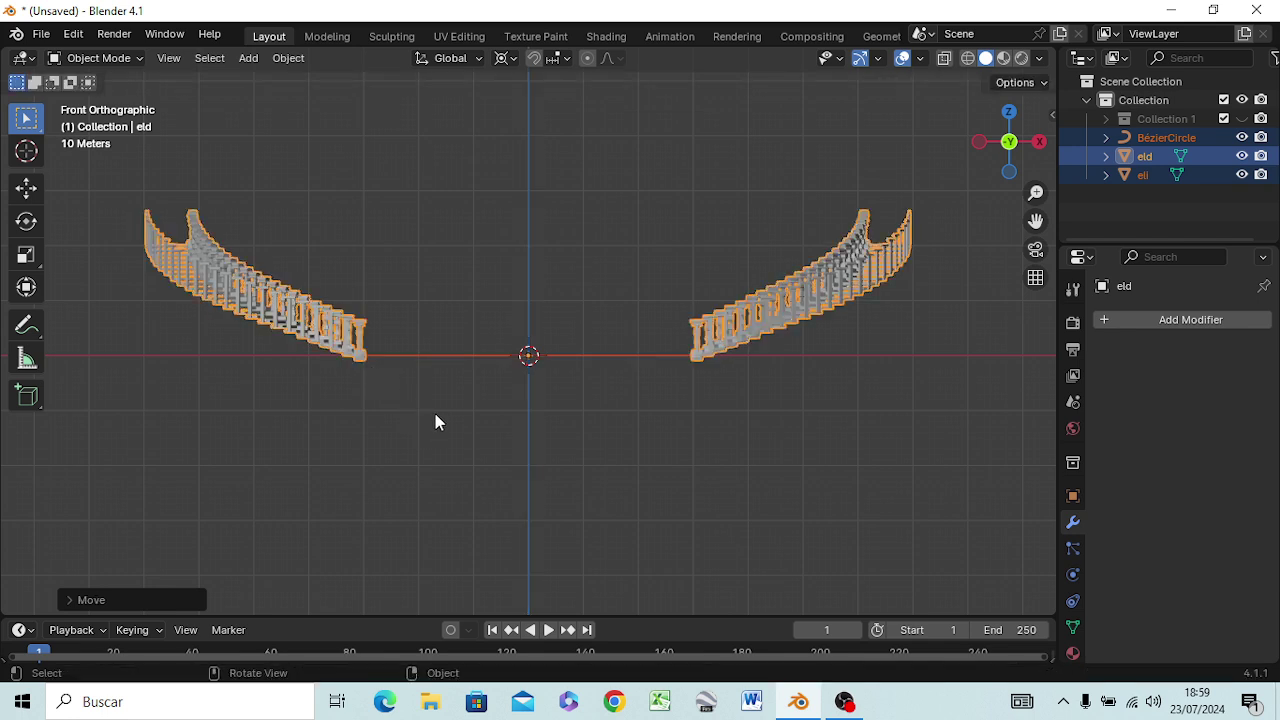
Hide the eli copy and keep the eld object selected.
click(437, 420)
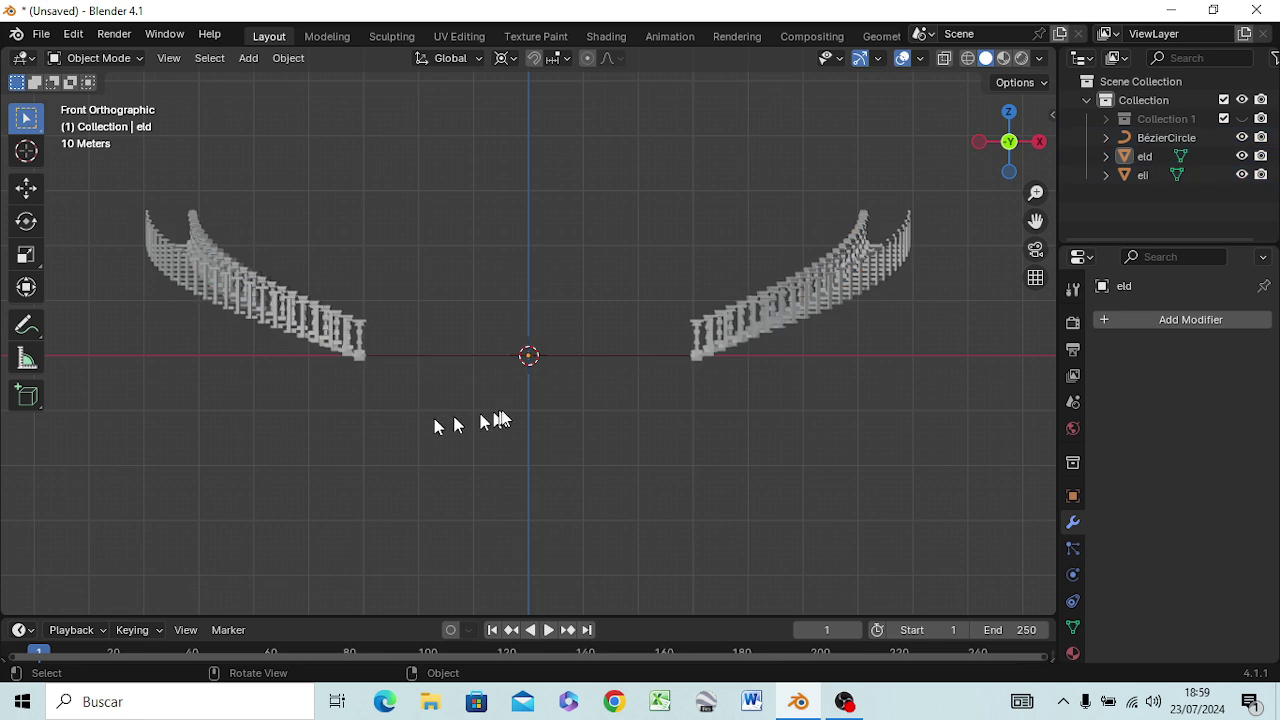
click(1140, 157)
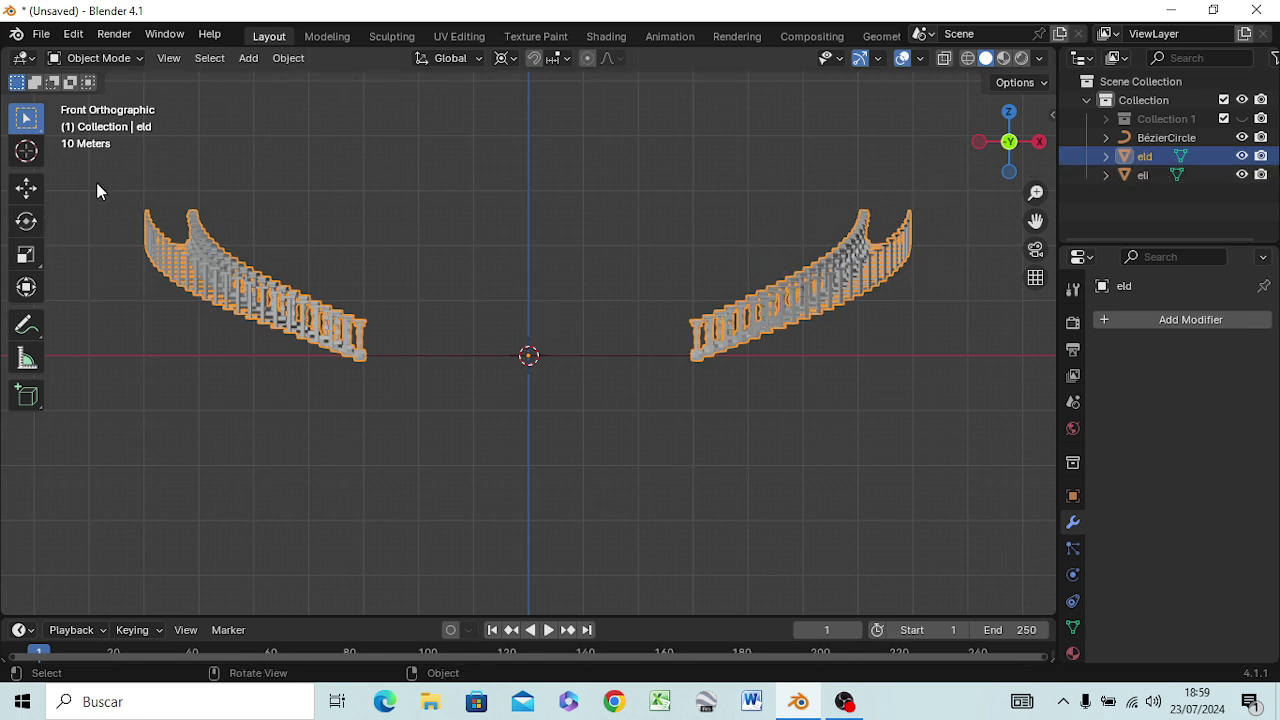
click(1241, 174)
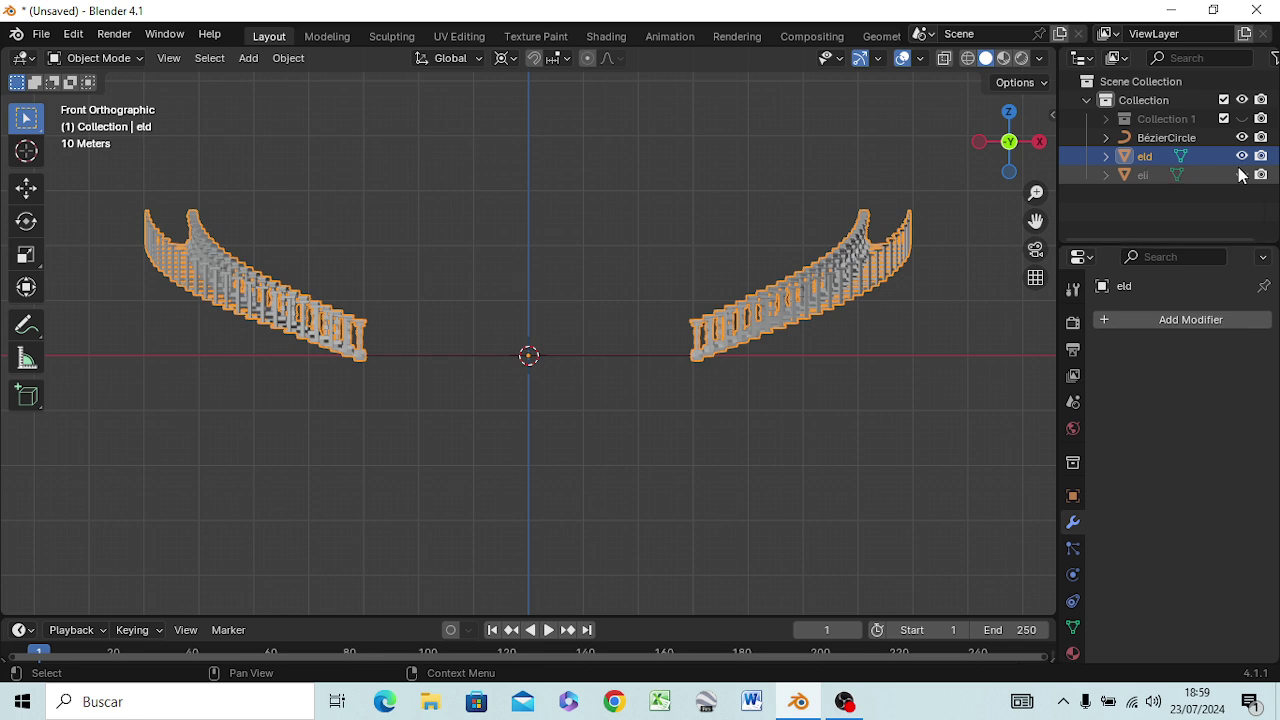
click(602, 361)
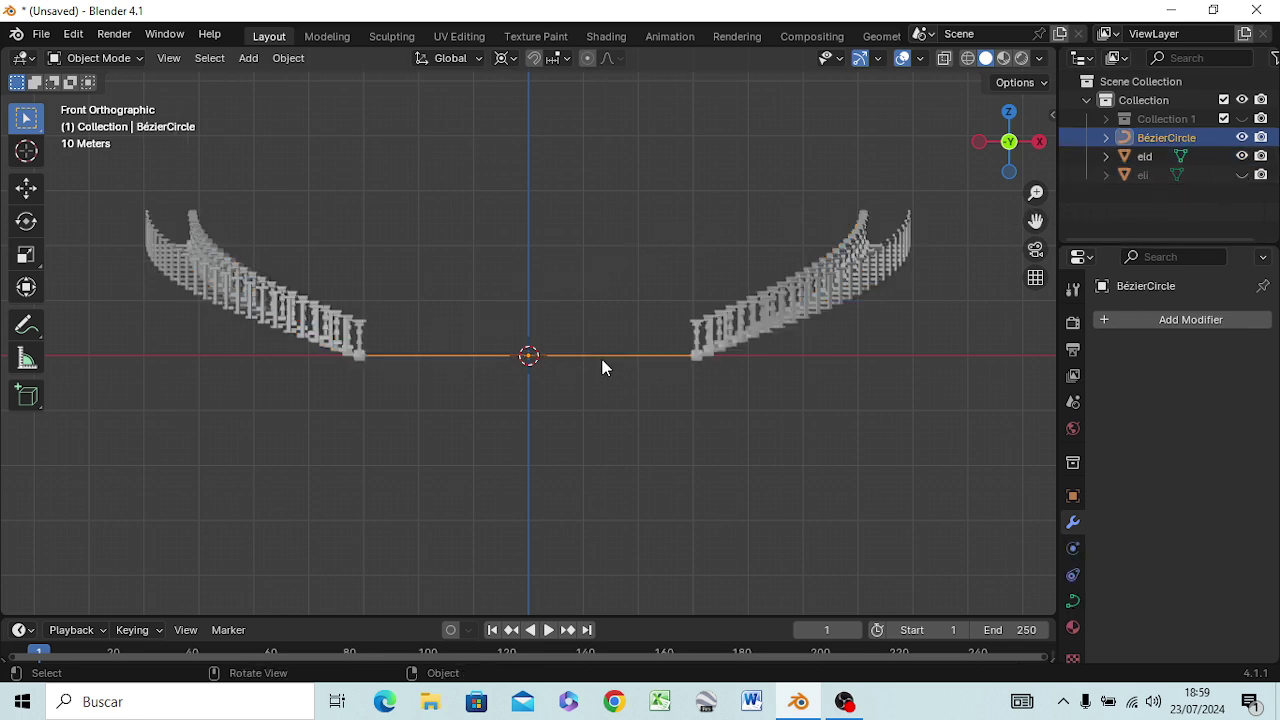
click(1144, 156)
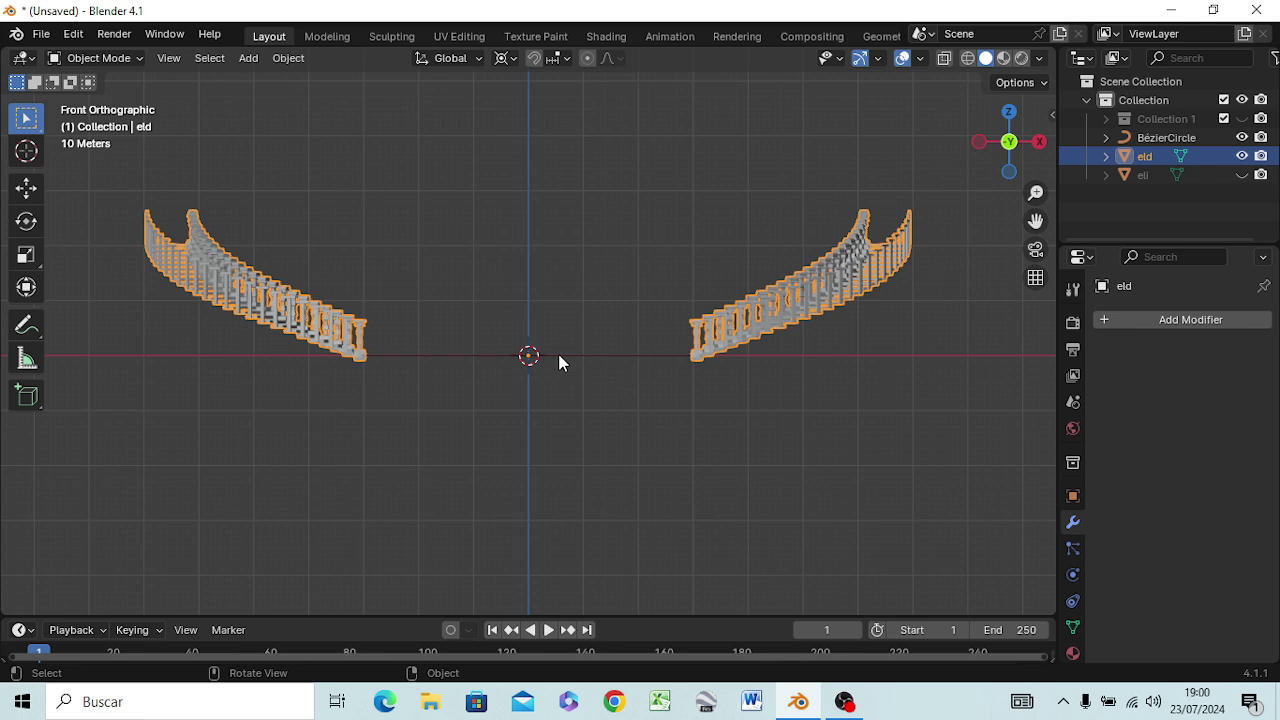
Delete all vertices of the left curved balustrade from eld in Edit Mode, using wireframe.
key(Tab)
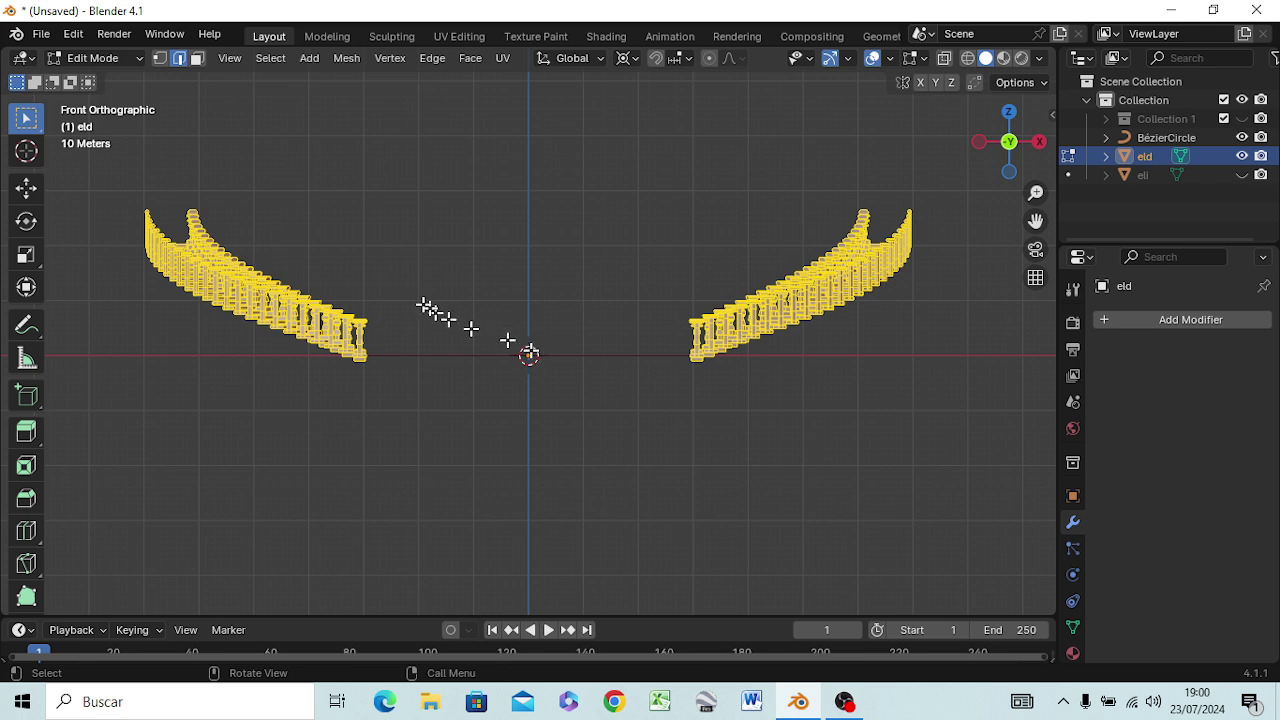
click(320, 197)
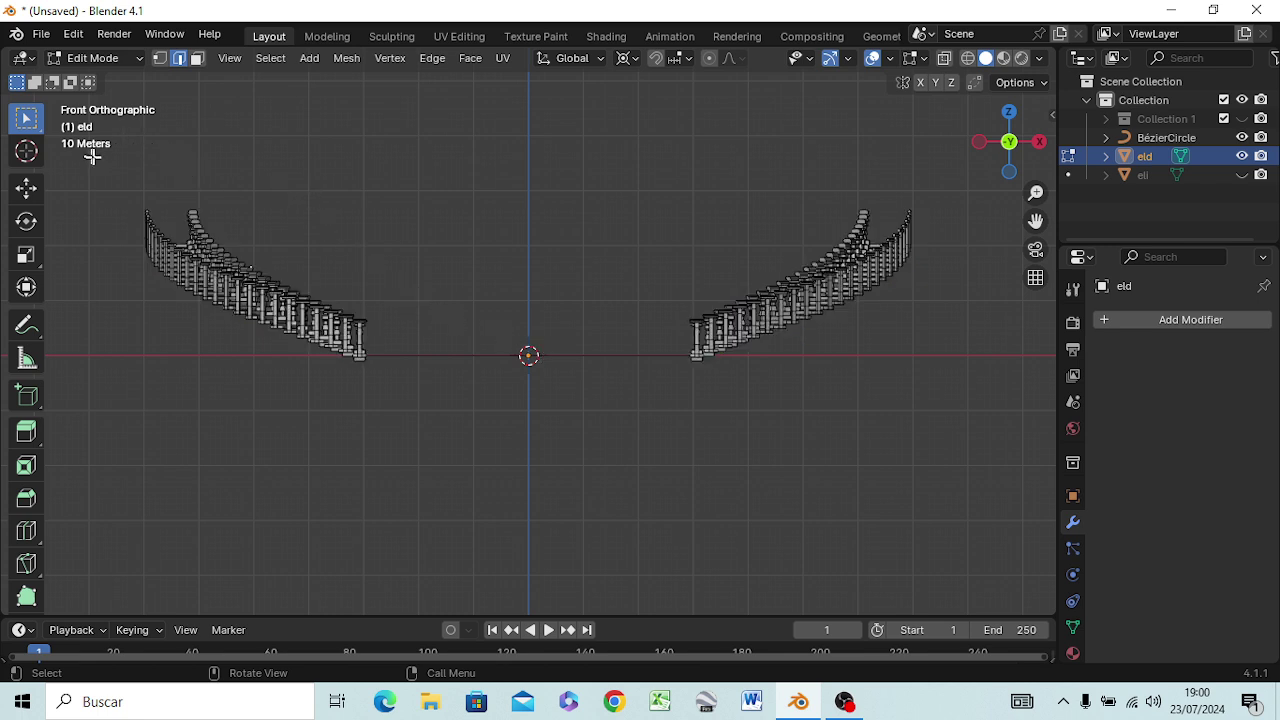
drag(95, 157, 400, 430)
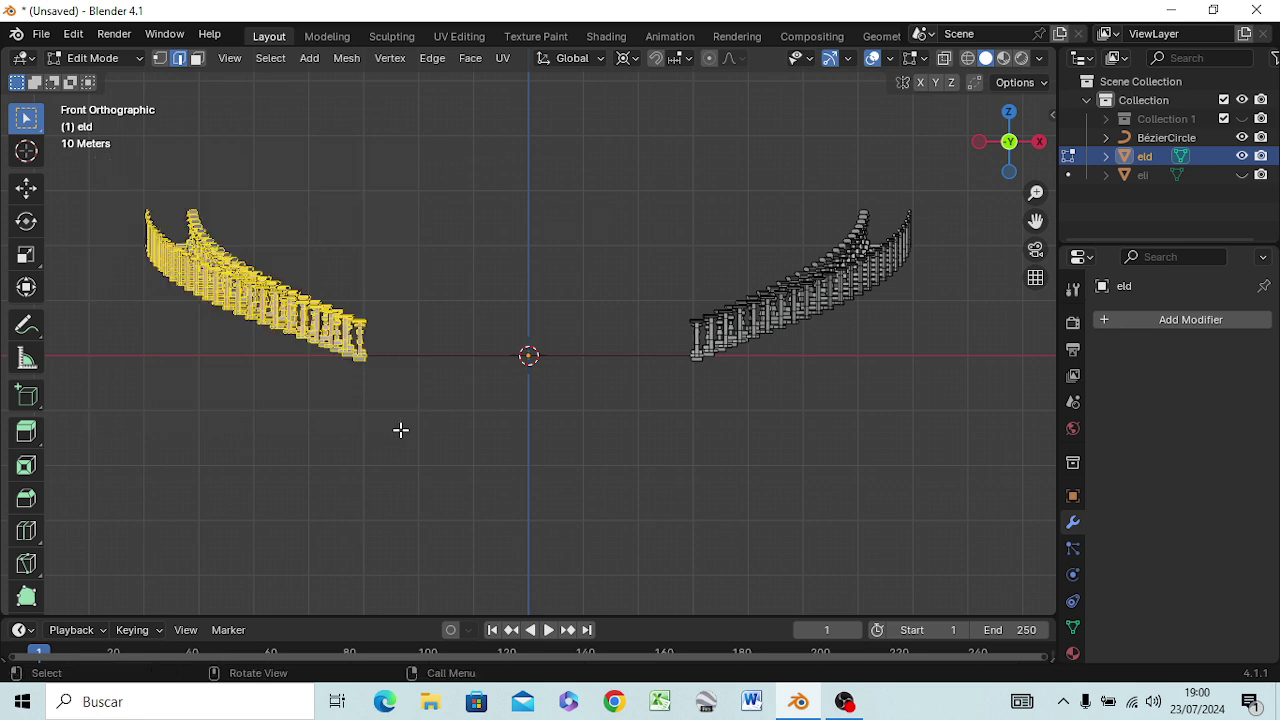
key(1)
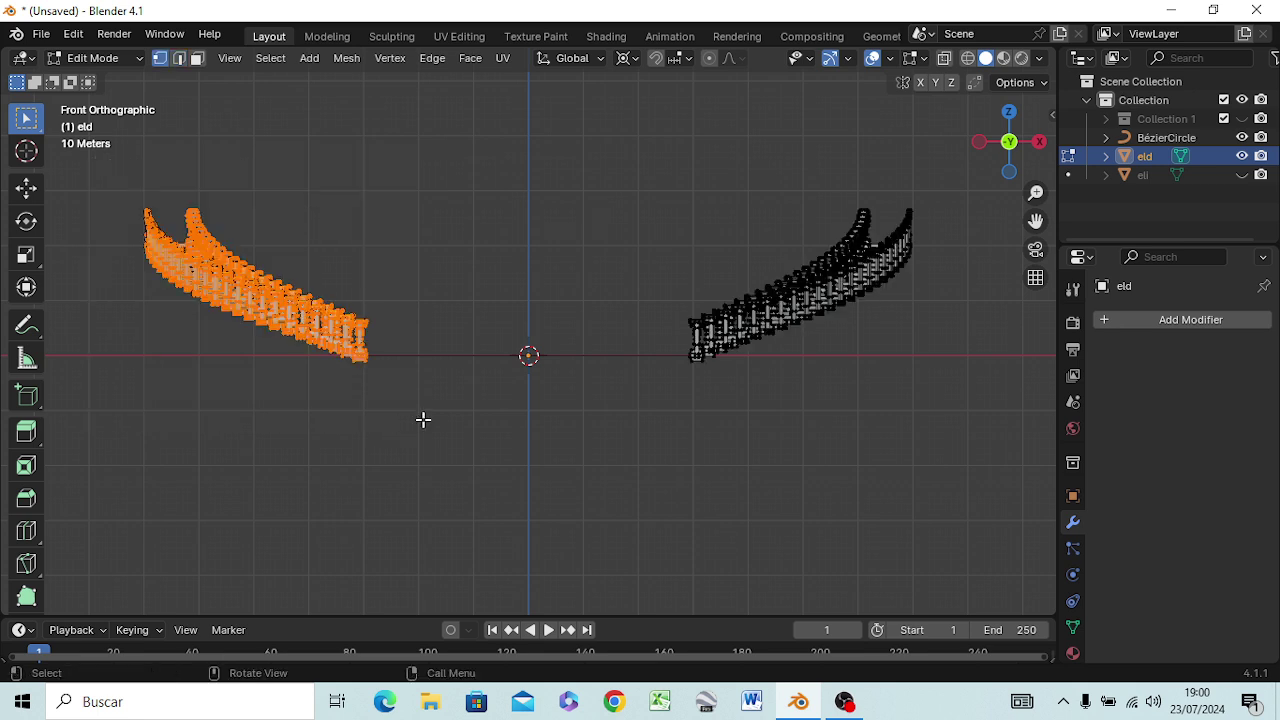
key(x)
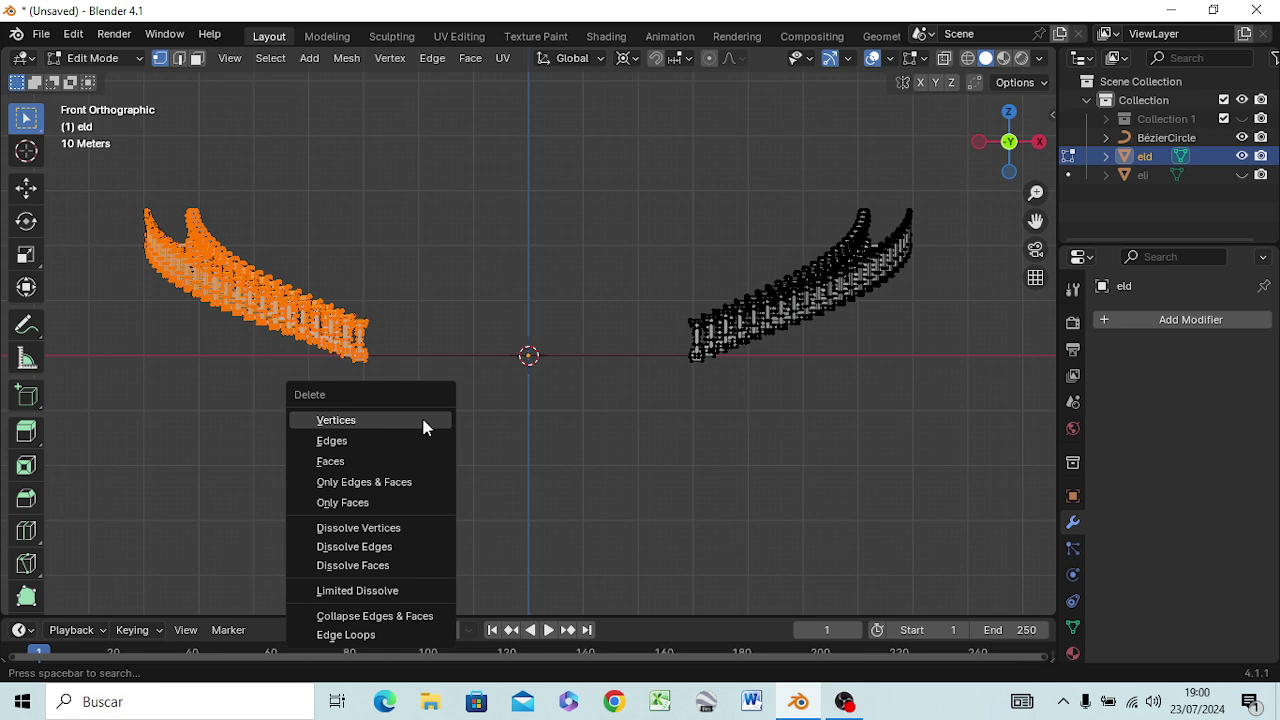
click(424, 422)
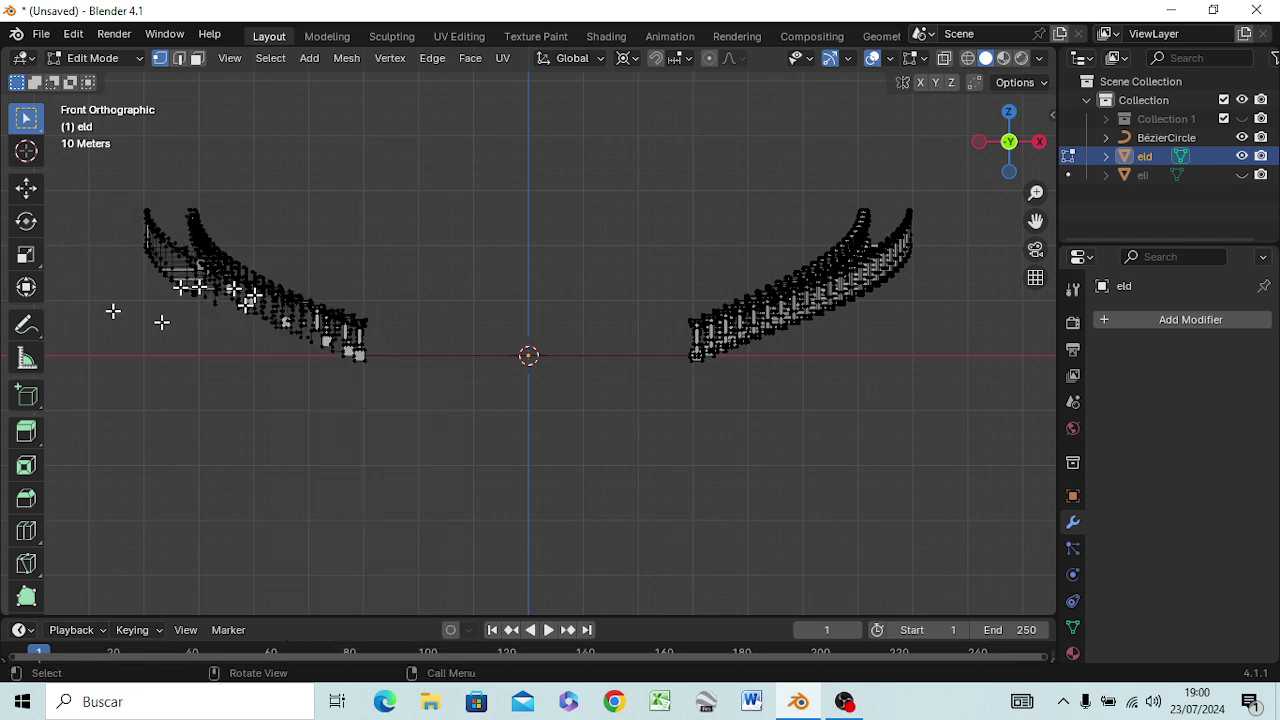
key(z)
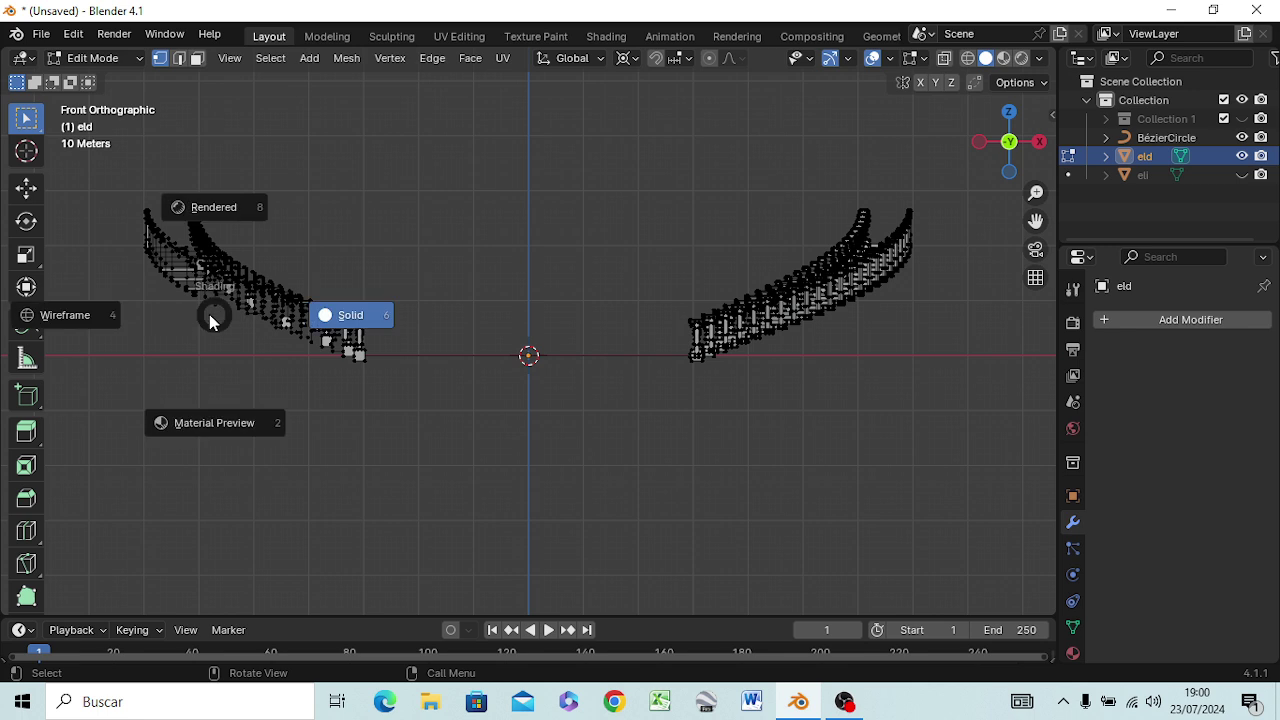
click(91, 315)
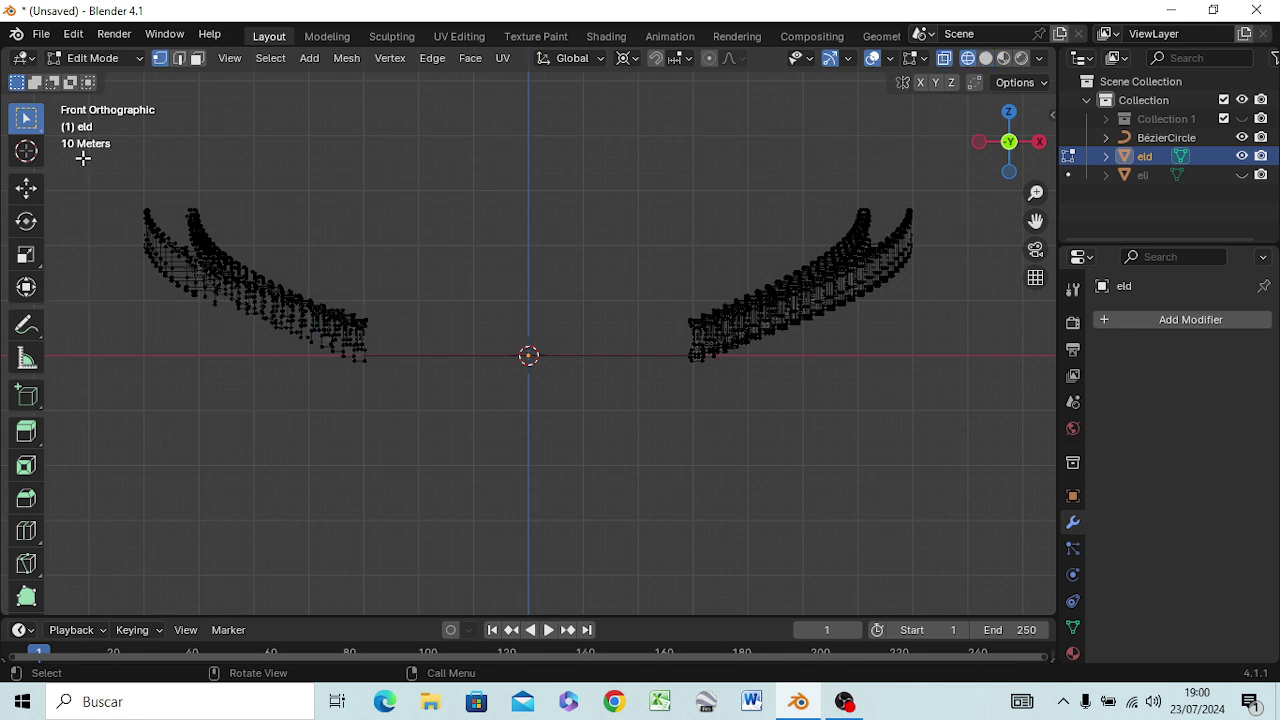
drag(83, 158, 410, 446)
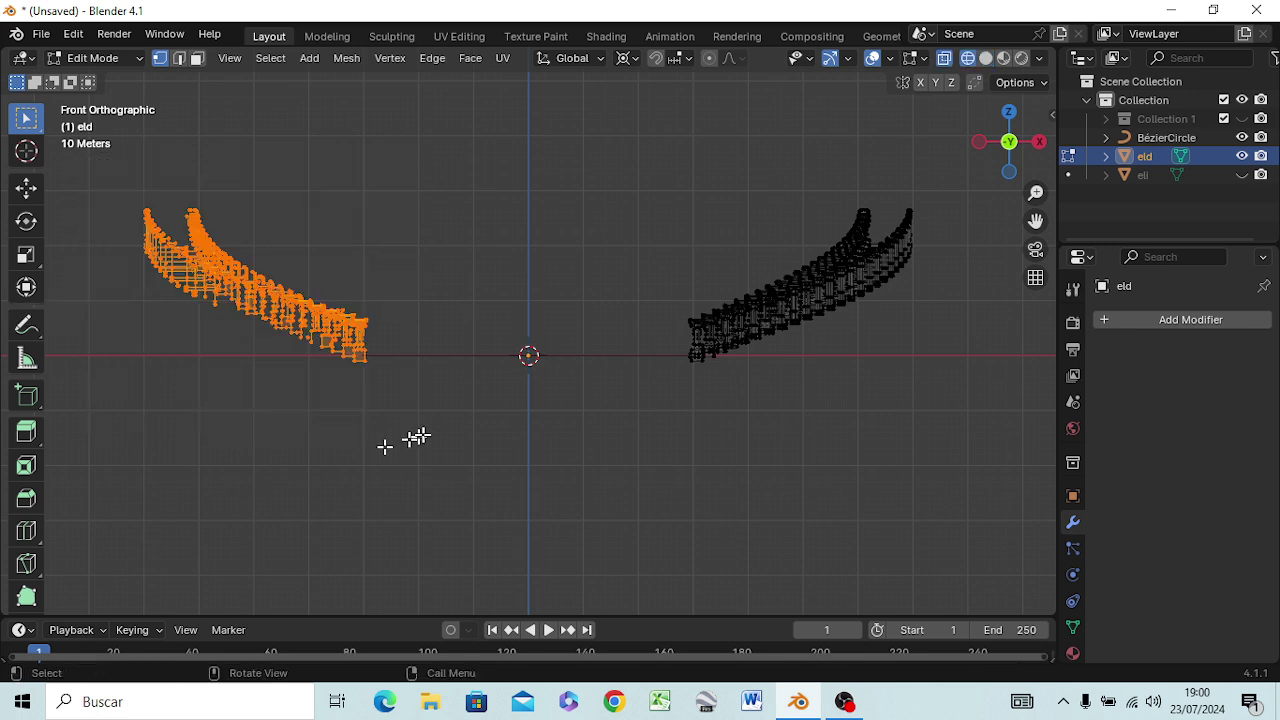
key(x)
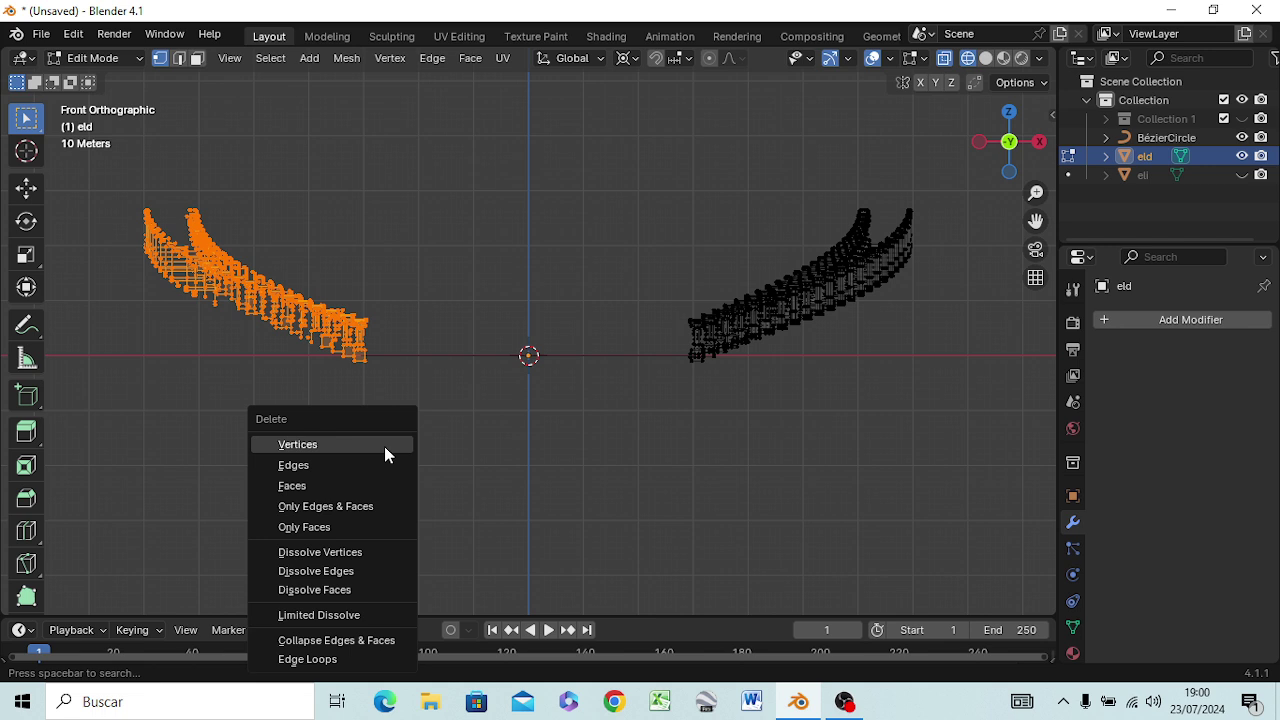
click(384, 446)
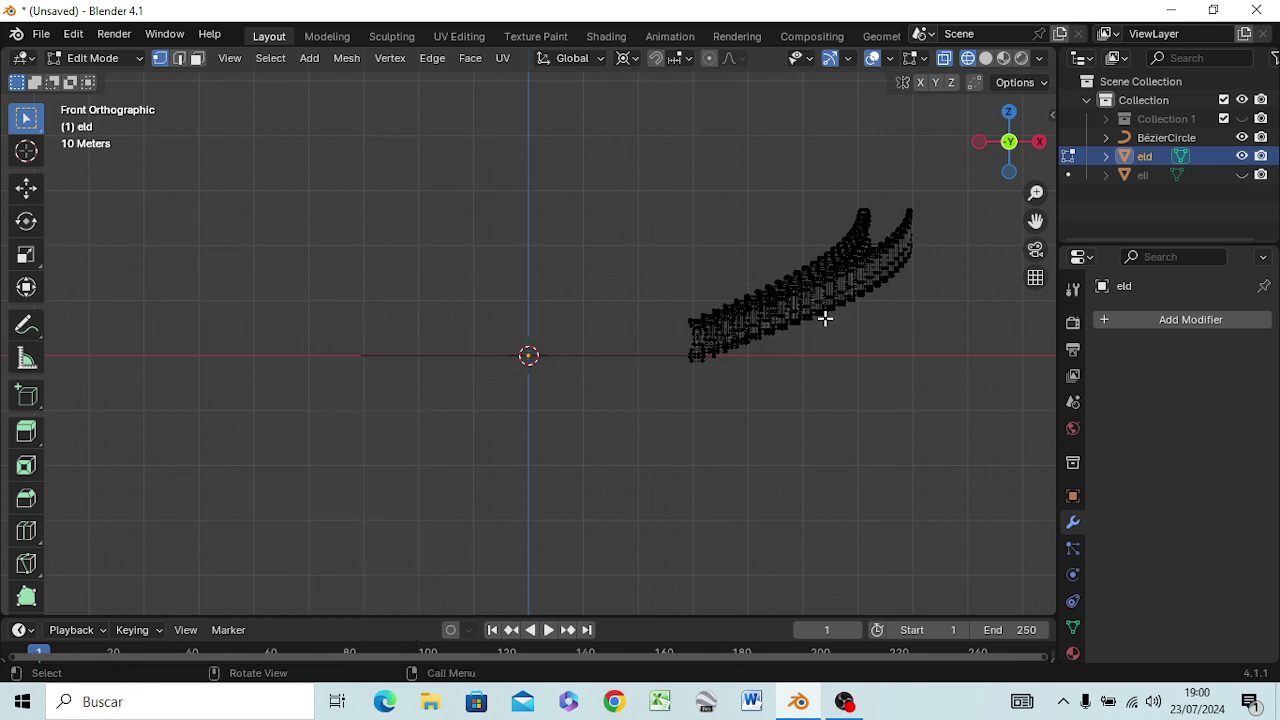
key(Tab)
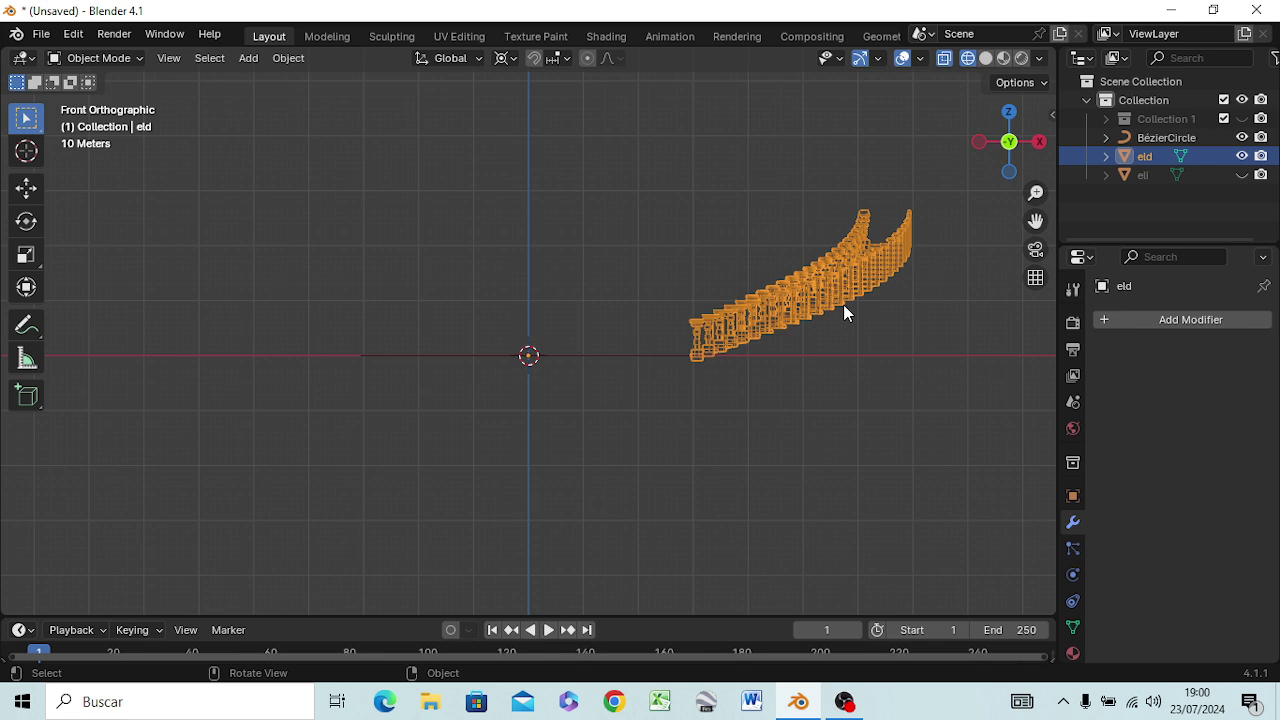
Show the eli object again and hide eld.
click(1150, 177)
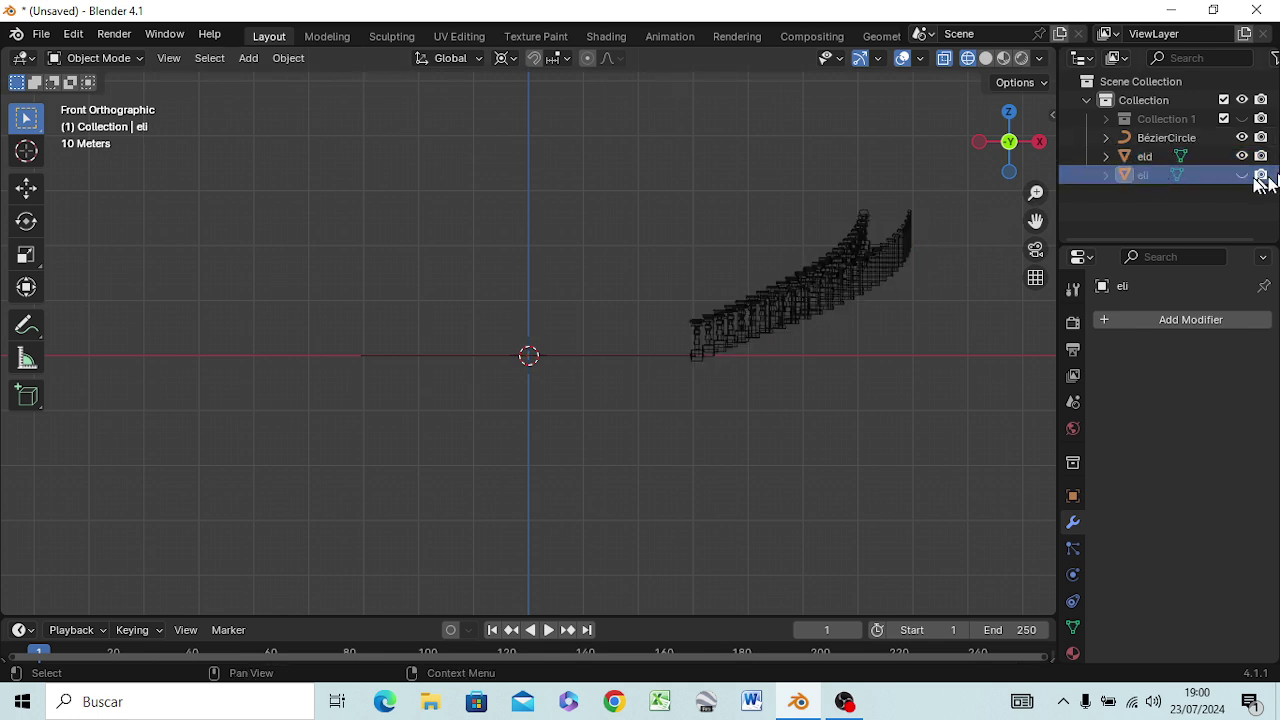
click(1241, 175)
click(1241, 156)
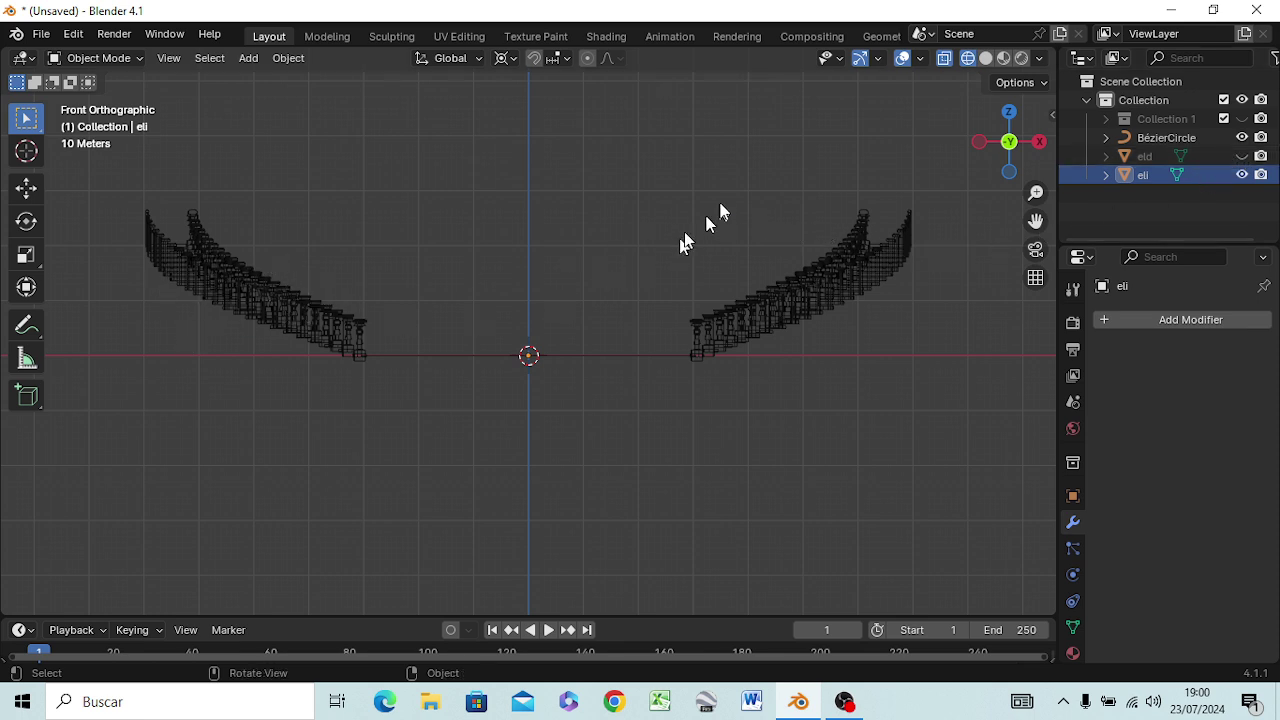
Box-select and delete the right arc's vertices in eli, keeping only the left balustrade.
key(Tab)
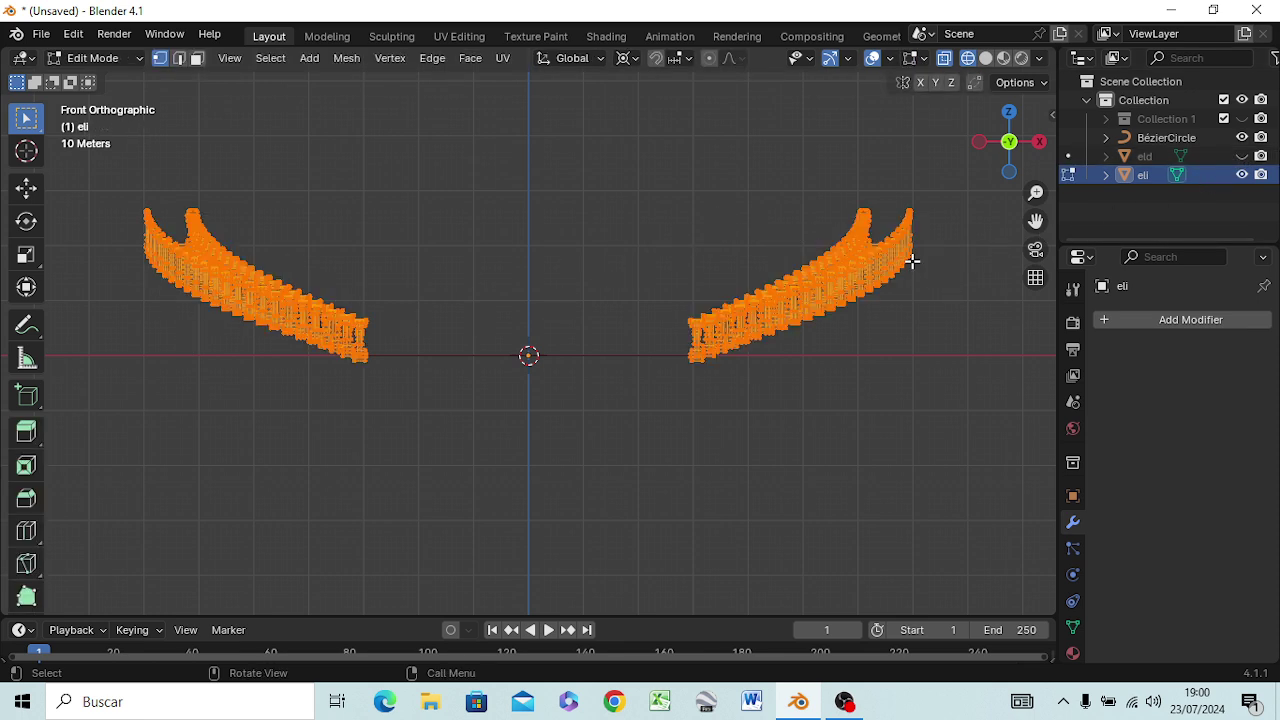
click(739, 200)
drag(594, 120, 965, 467)
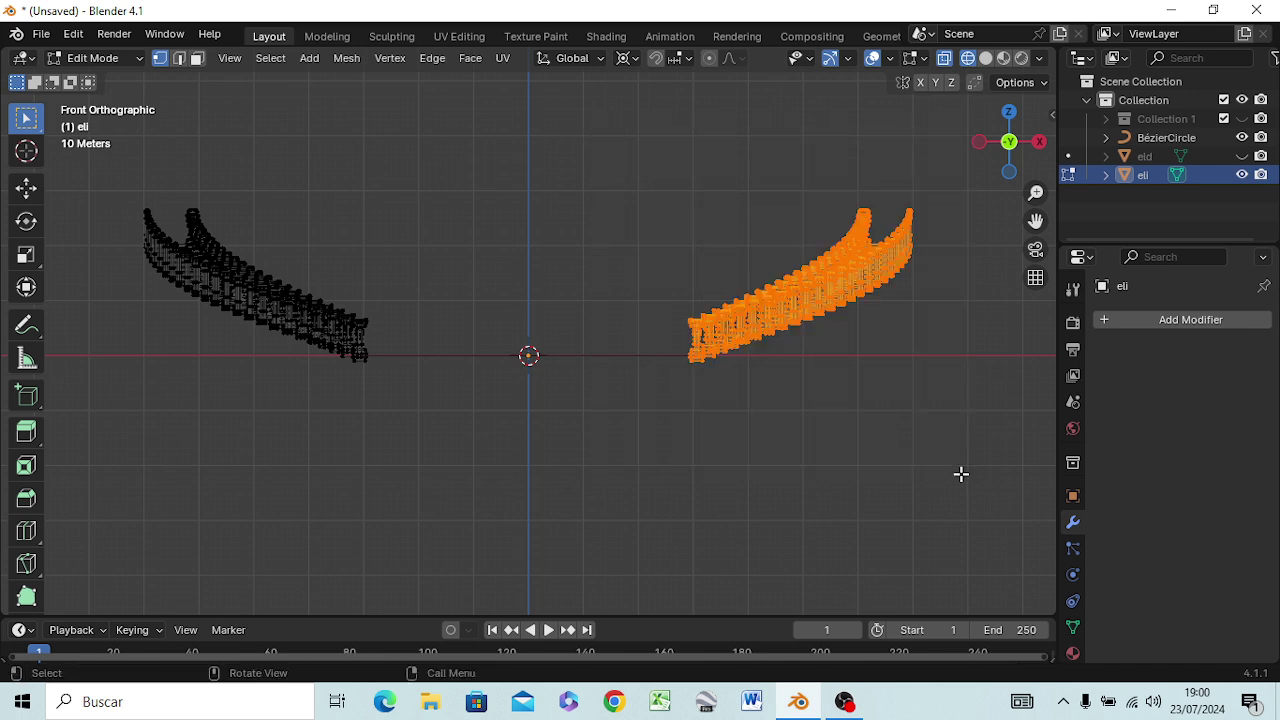
key(x)
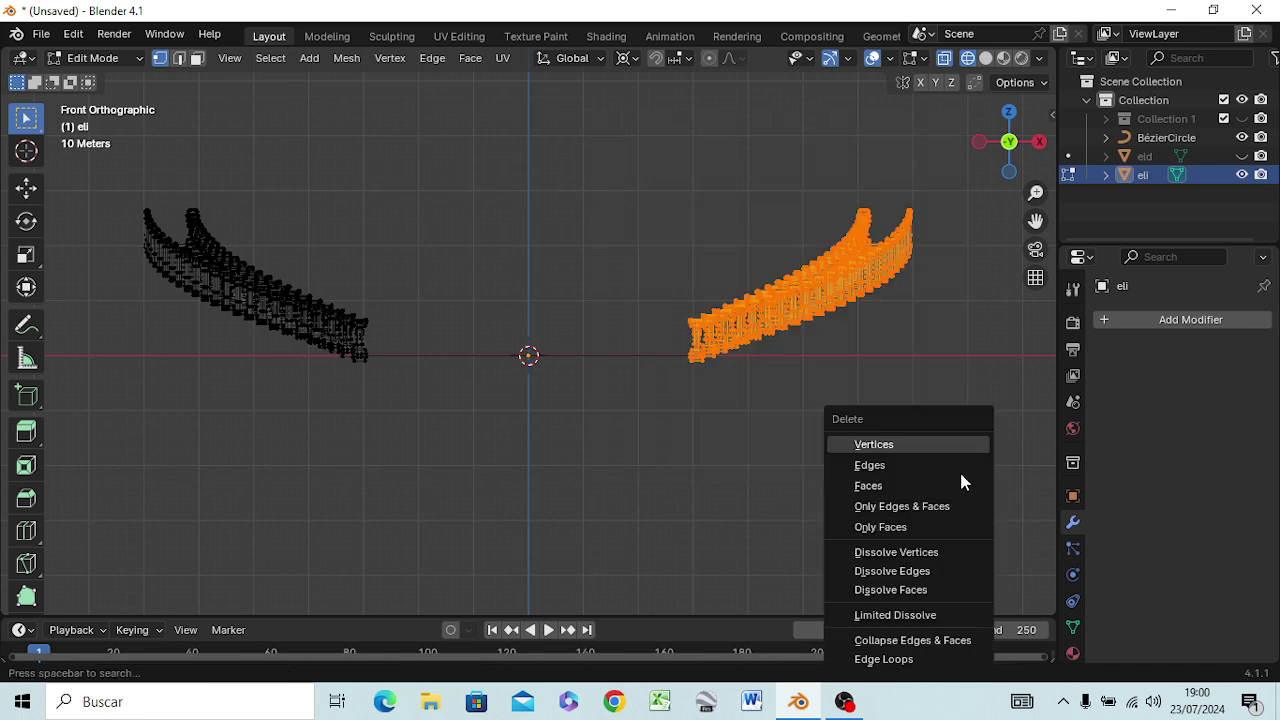
click(903, 446)
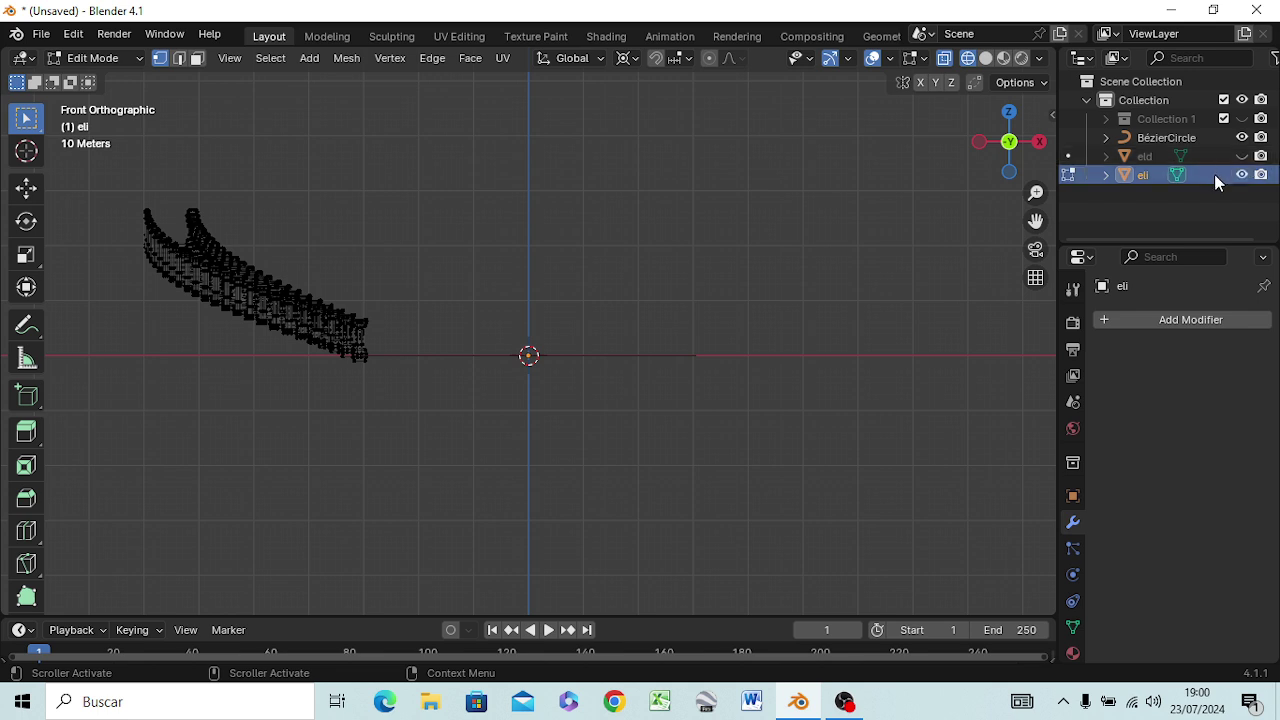
key(Tab)
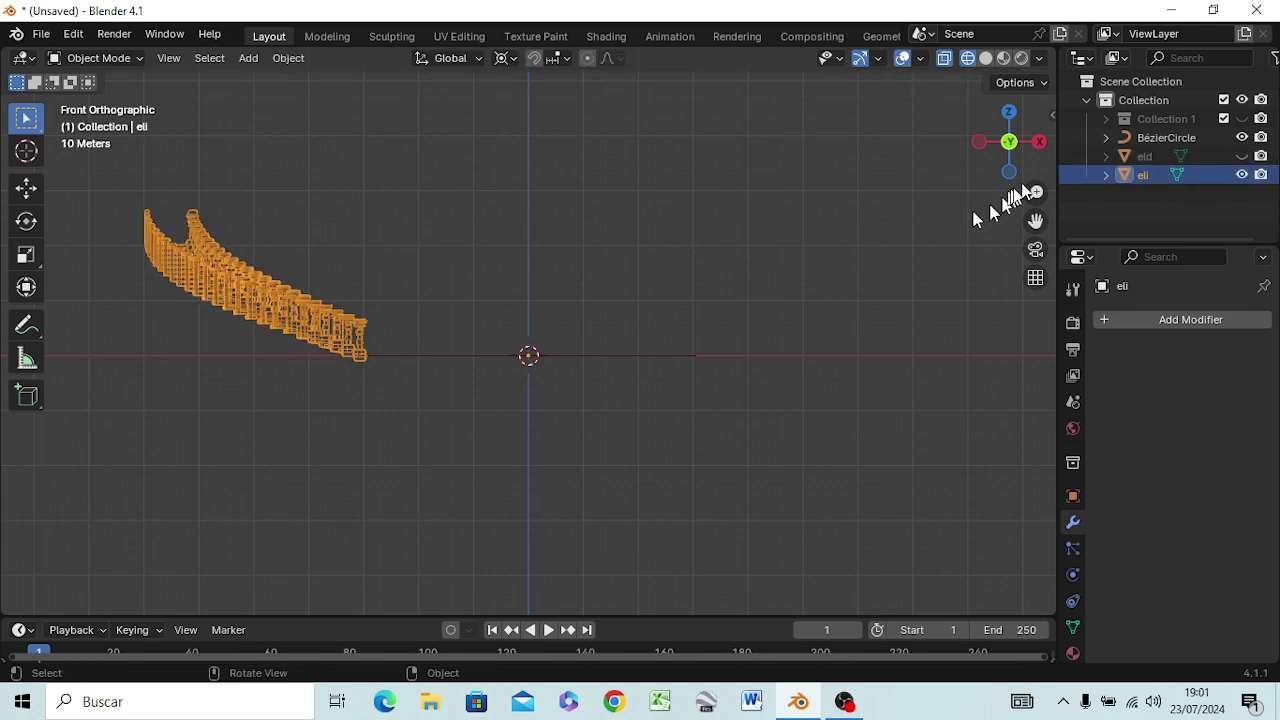
Return to solid shading, check eld in perspective, then hide both eld and eli.
key(z)
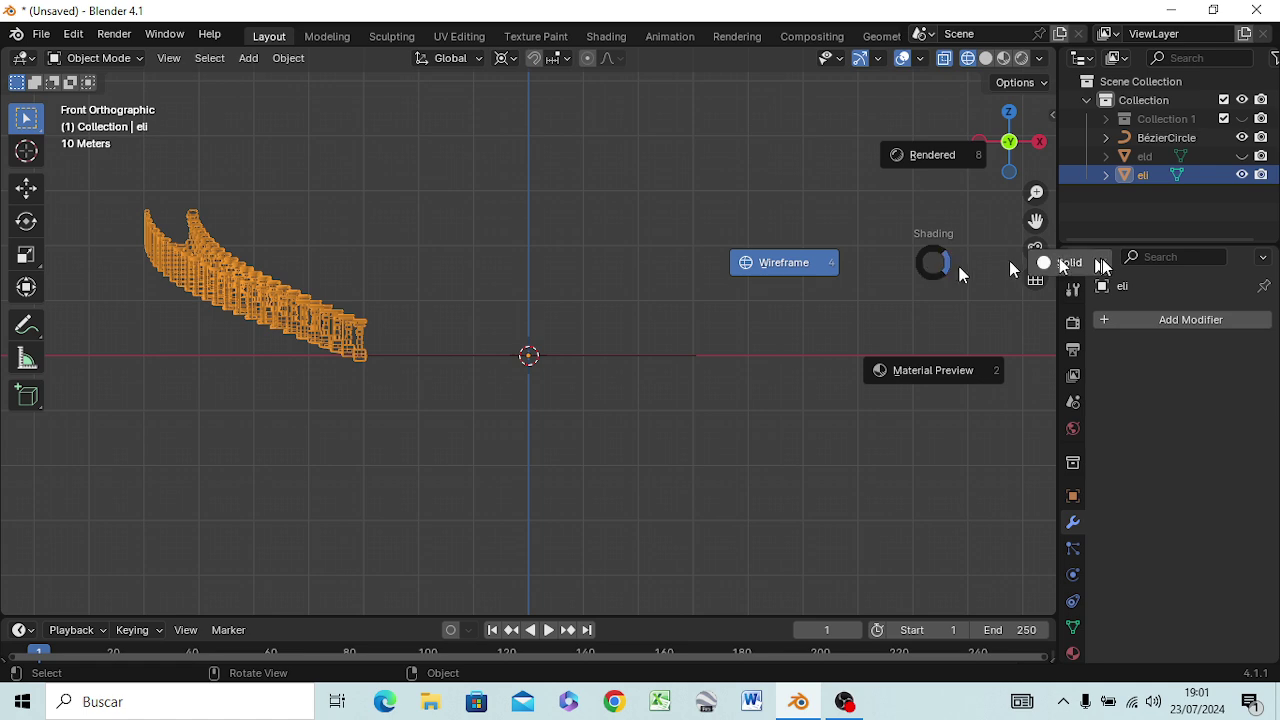
click(1102, 259)
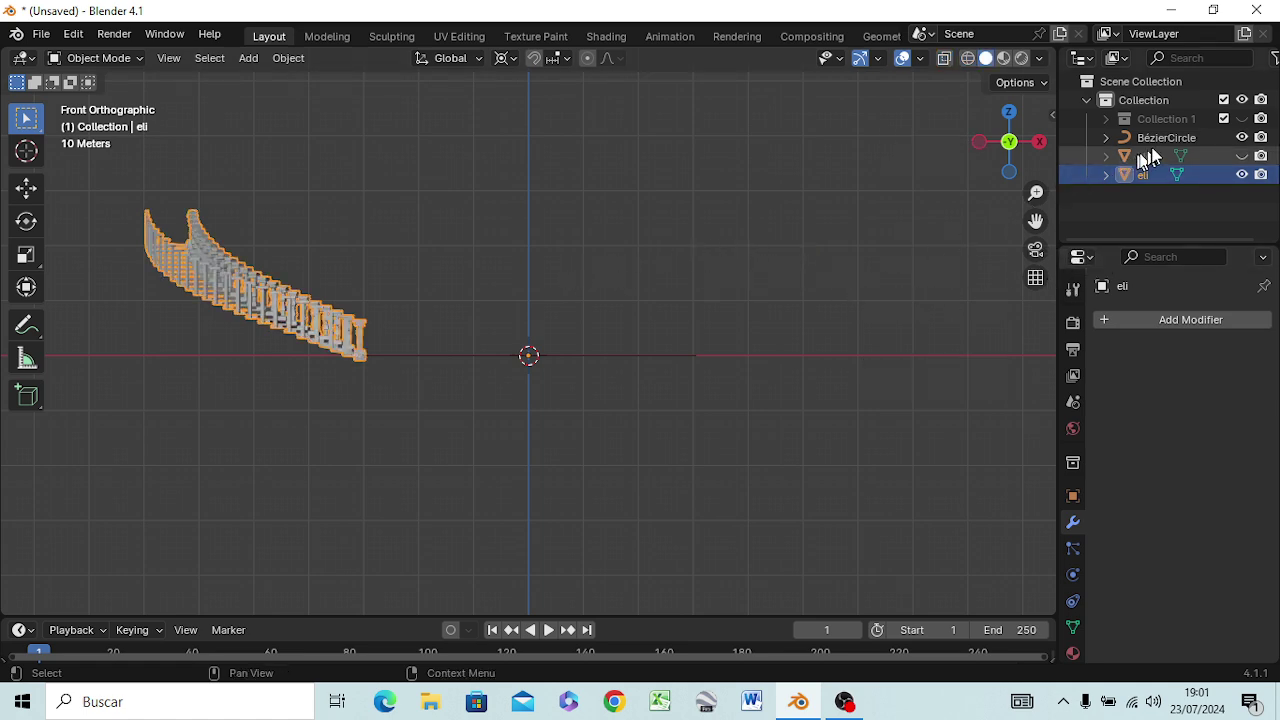
click(1242, 156)
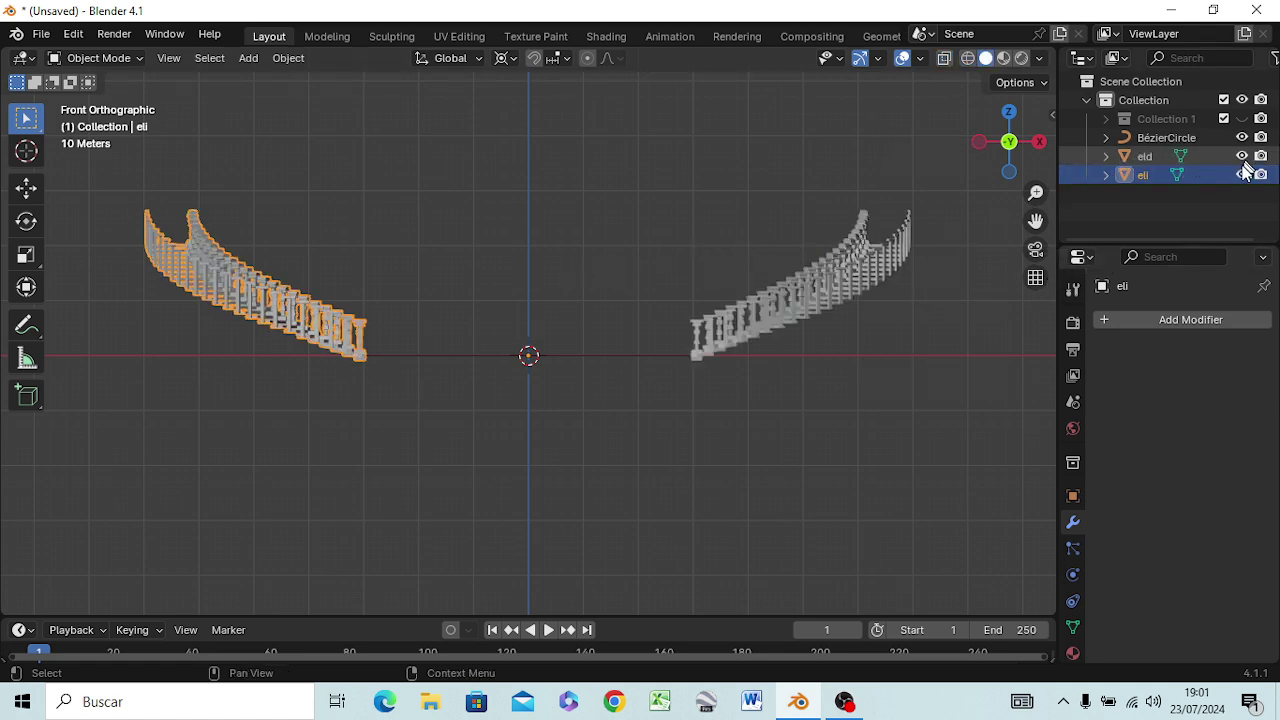
mouse_move(612, 350)
middle_down()
mouse_move(645, 460)
mouse_move(608, 391)
mouse_move(612, 336)
mouse_move(628, 378)
mouse_move(614, 370)
mouse_move(620, 352)
middle_up()
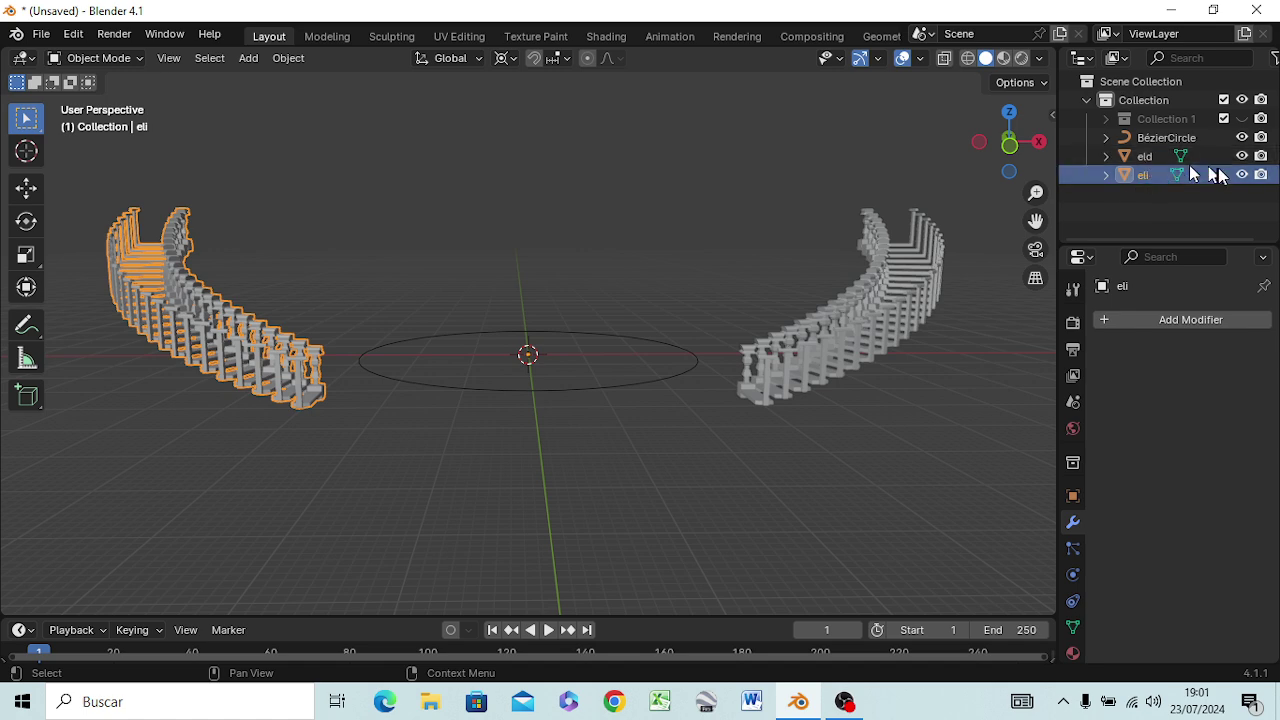
click(1243, 157)
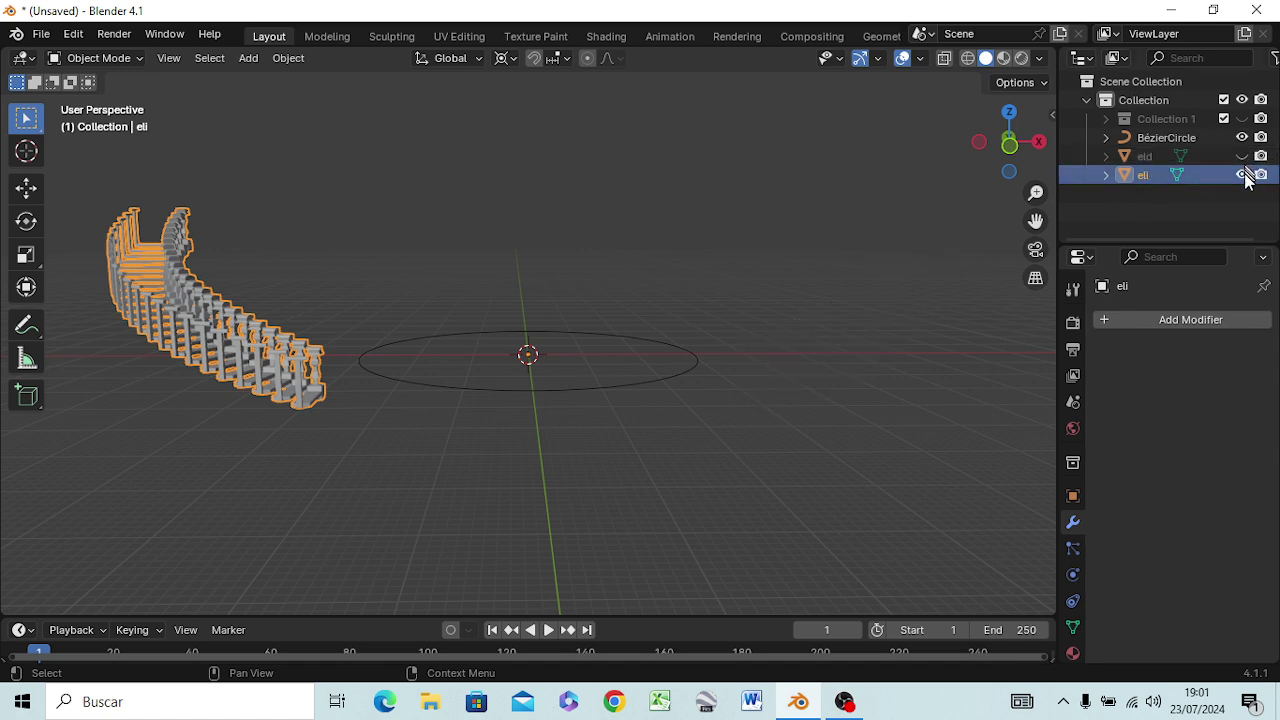
click(1242, 174)
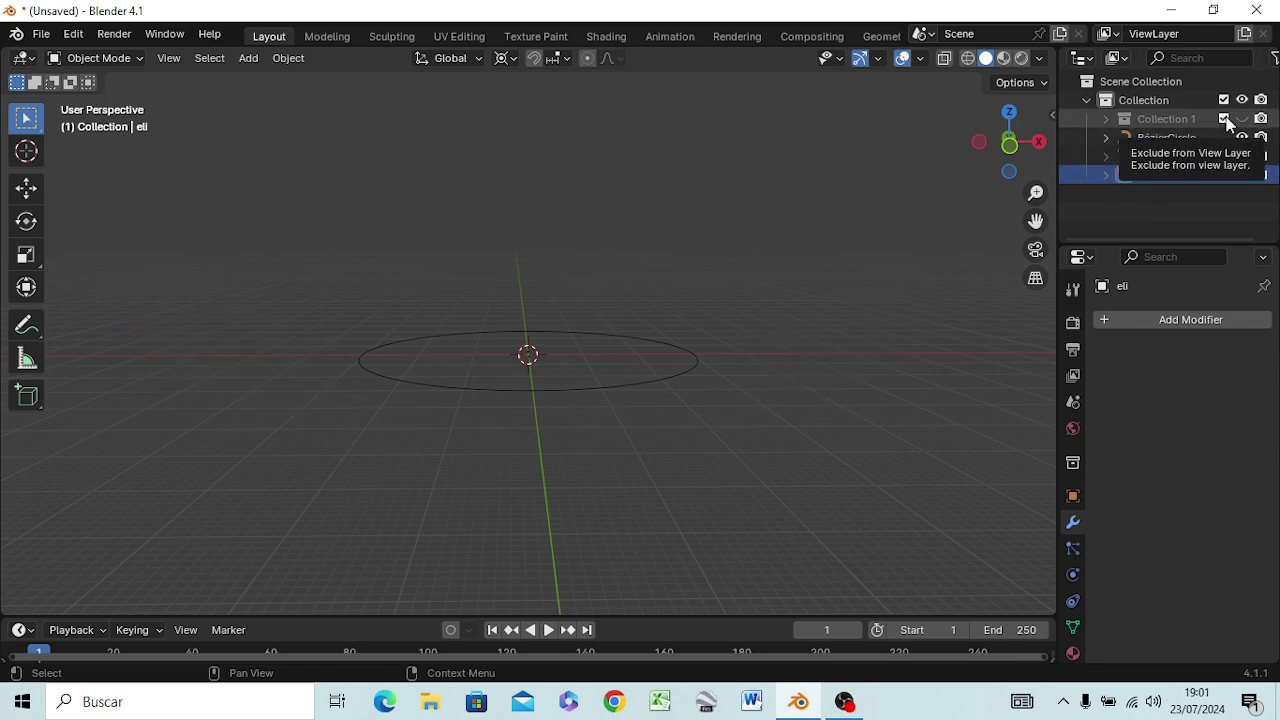
Unhide Collection 1 with the Con baluster, switch to front view, and show eld and eli again.
click(1106, 119)
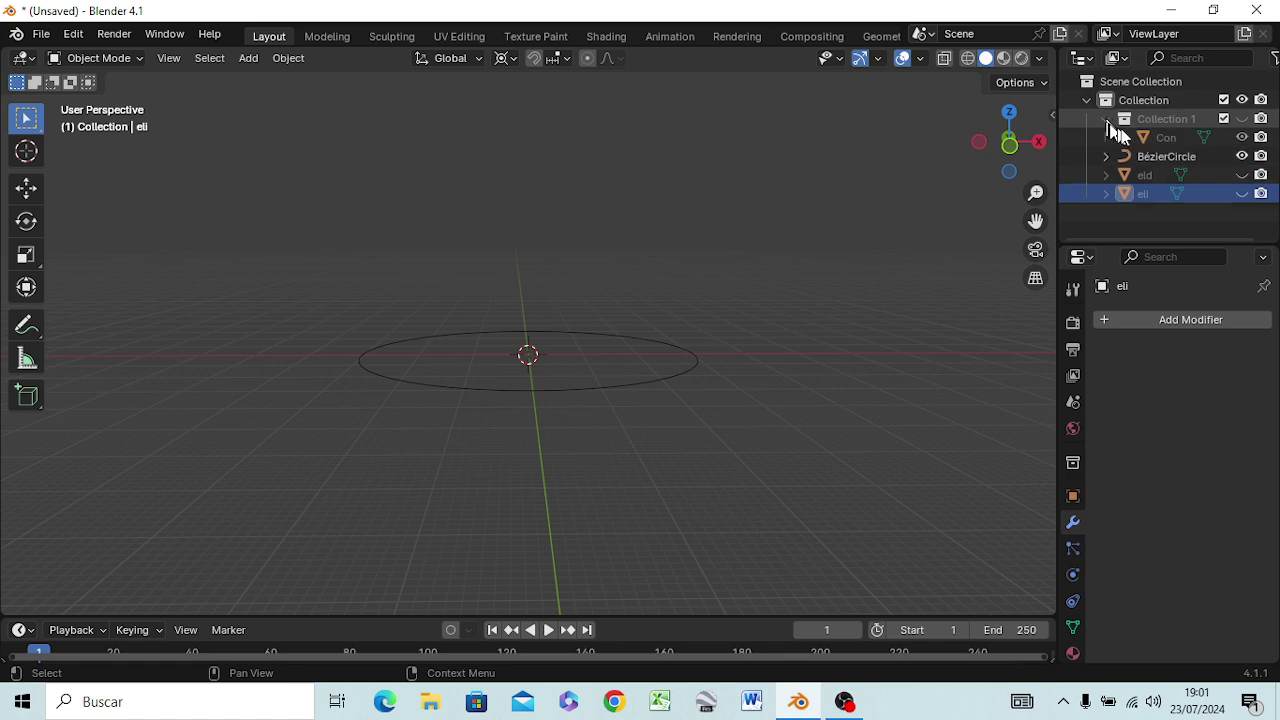
click(1170, 140)
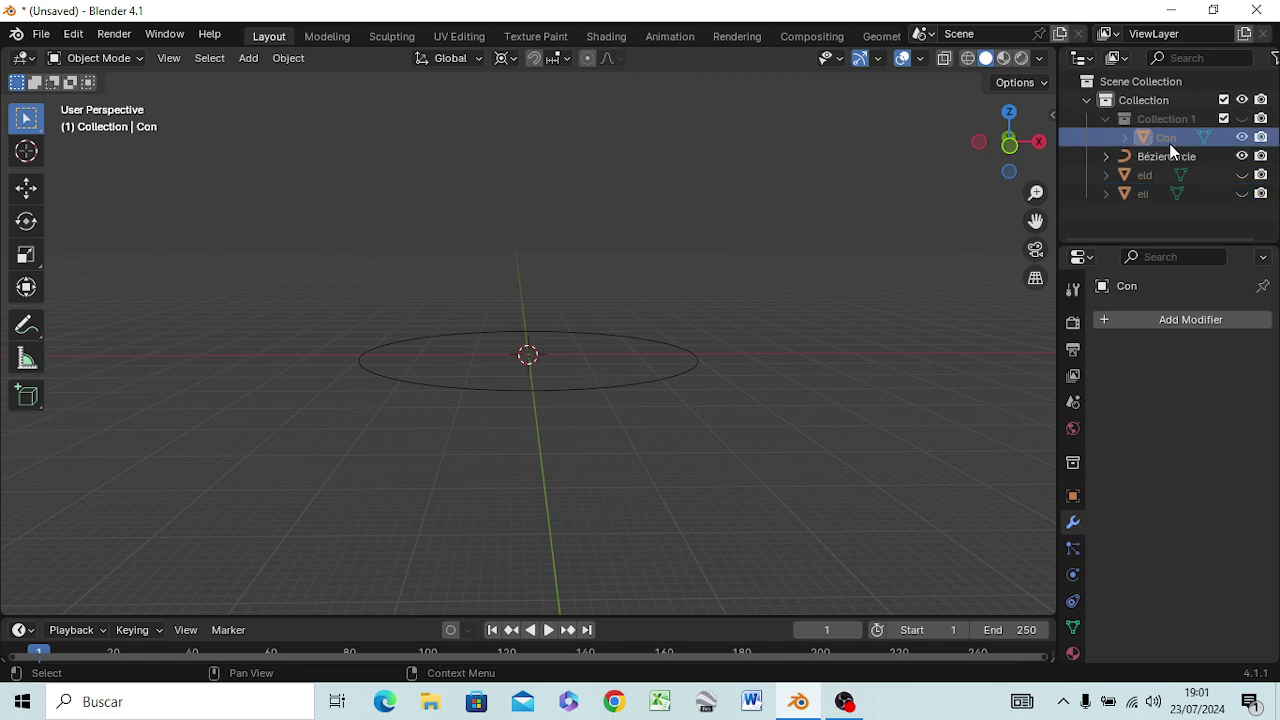
right_click(1175, 133)
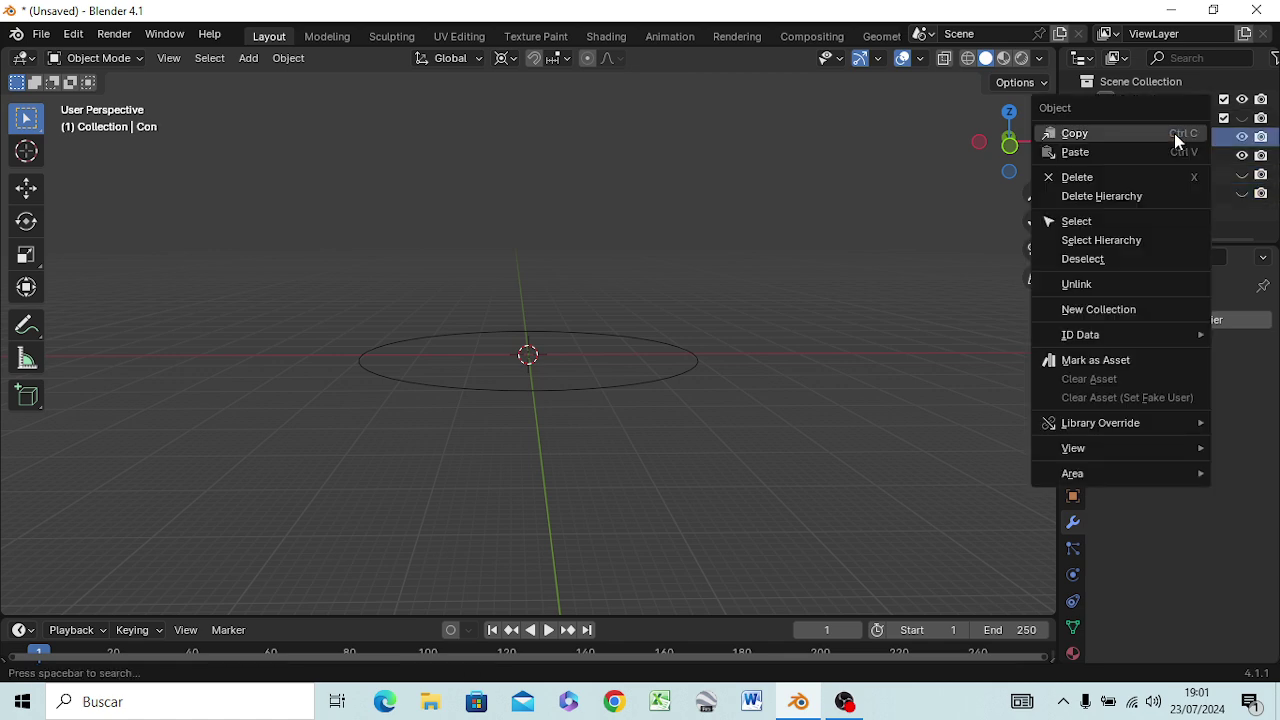
click(1244, 145)
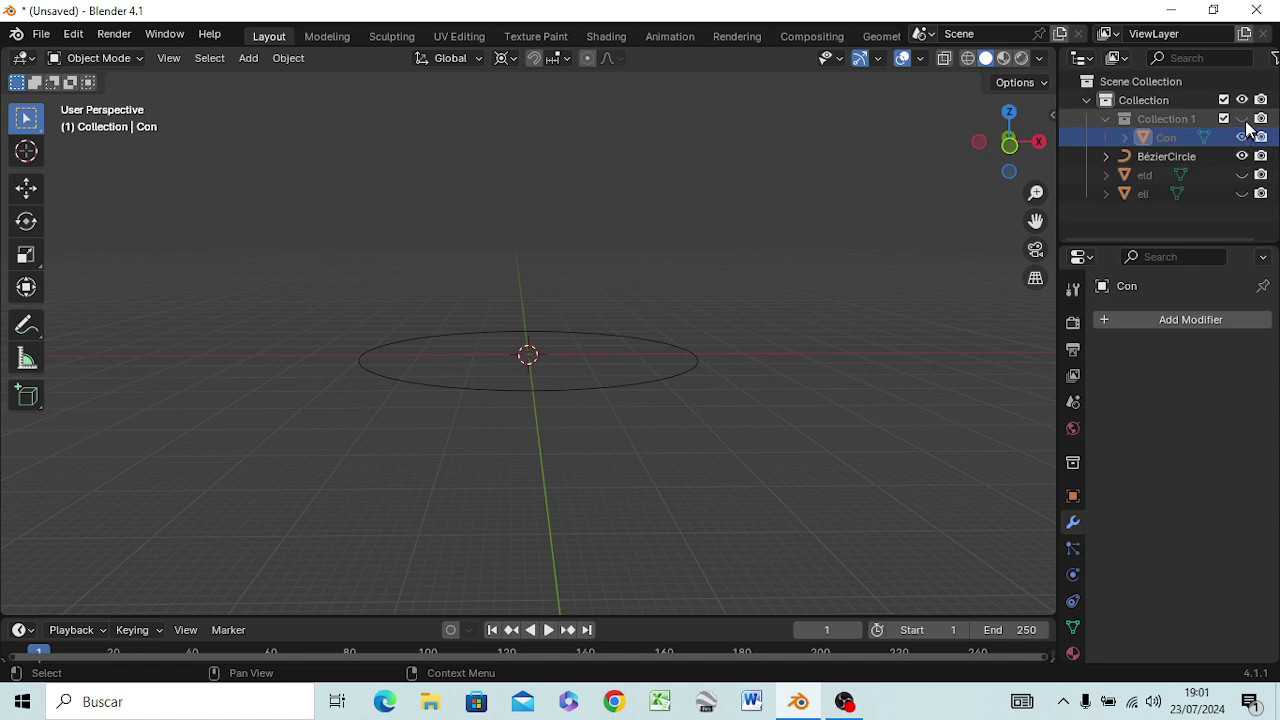
click(1242, 119)
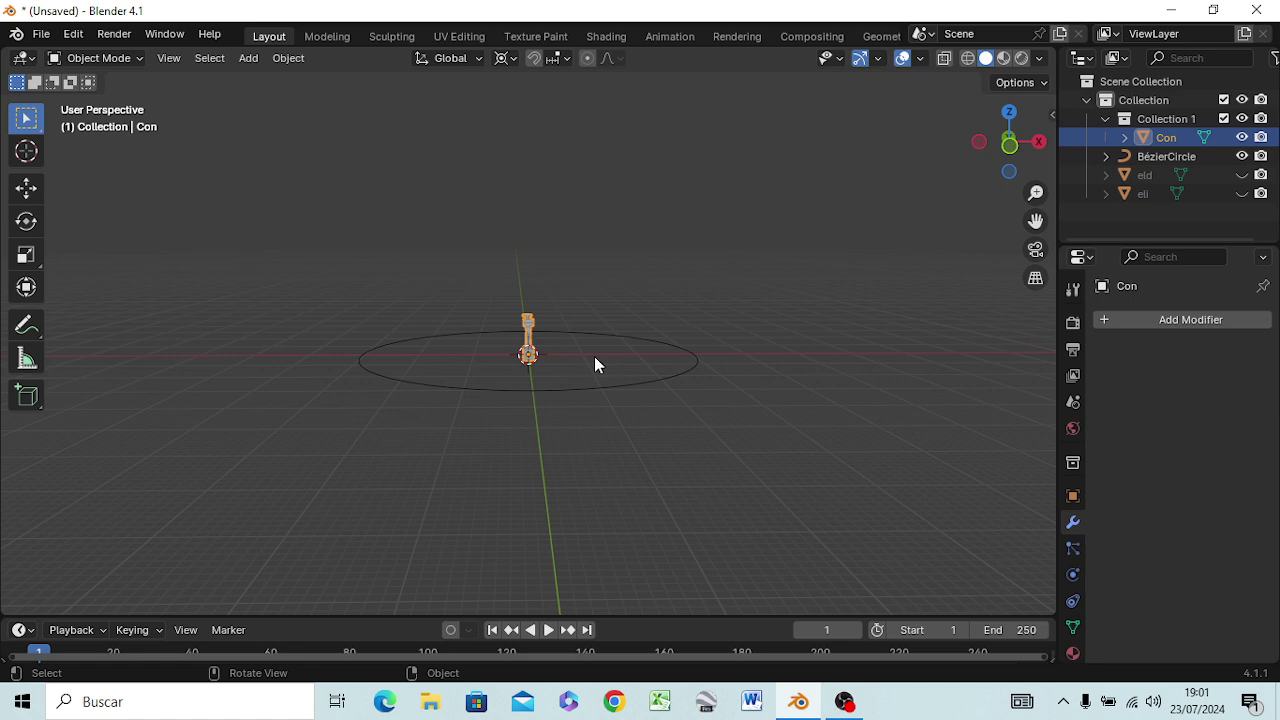
key(KP_1)
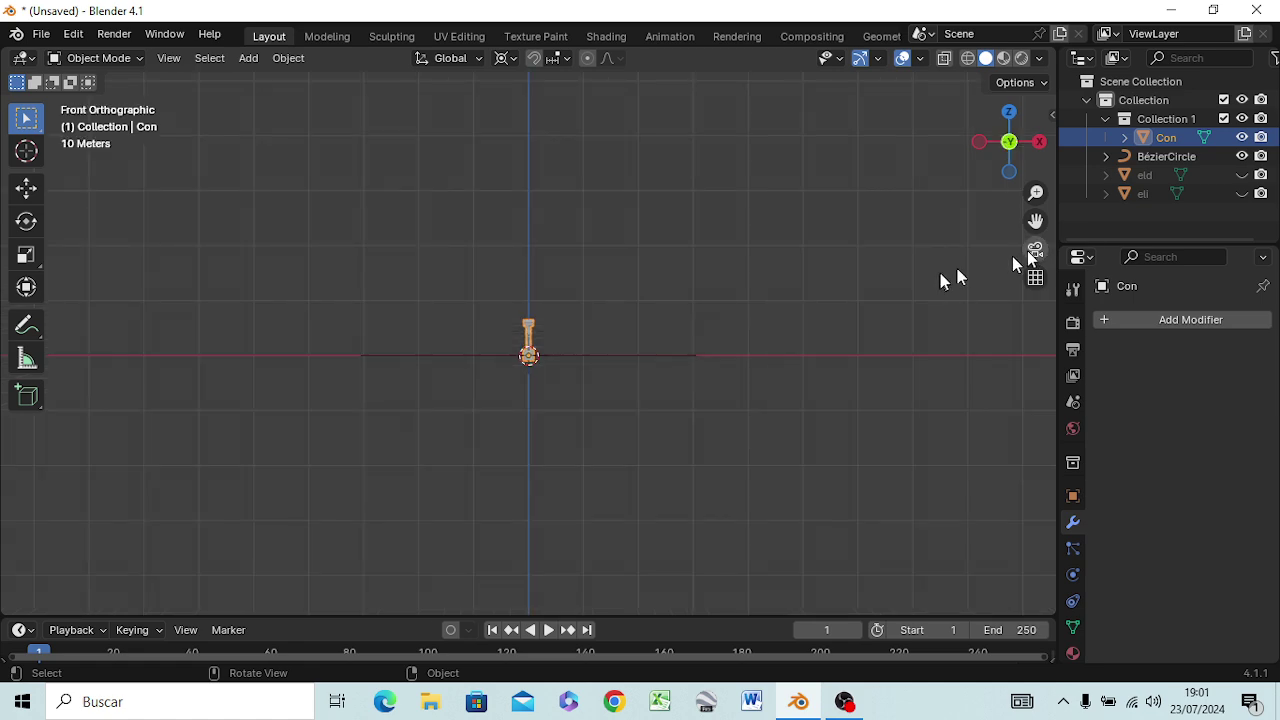
click(1242, 175)
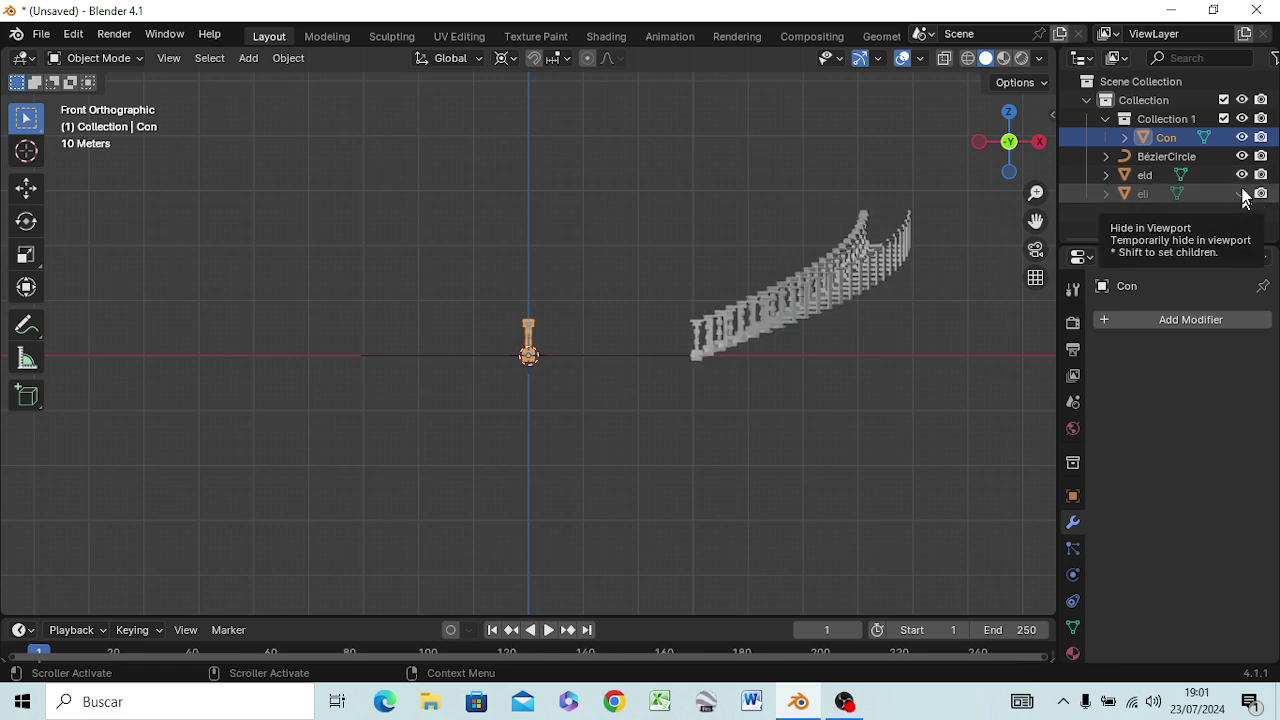
click(1242, 193)
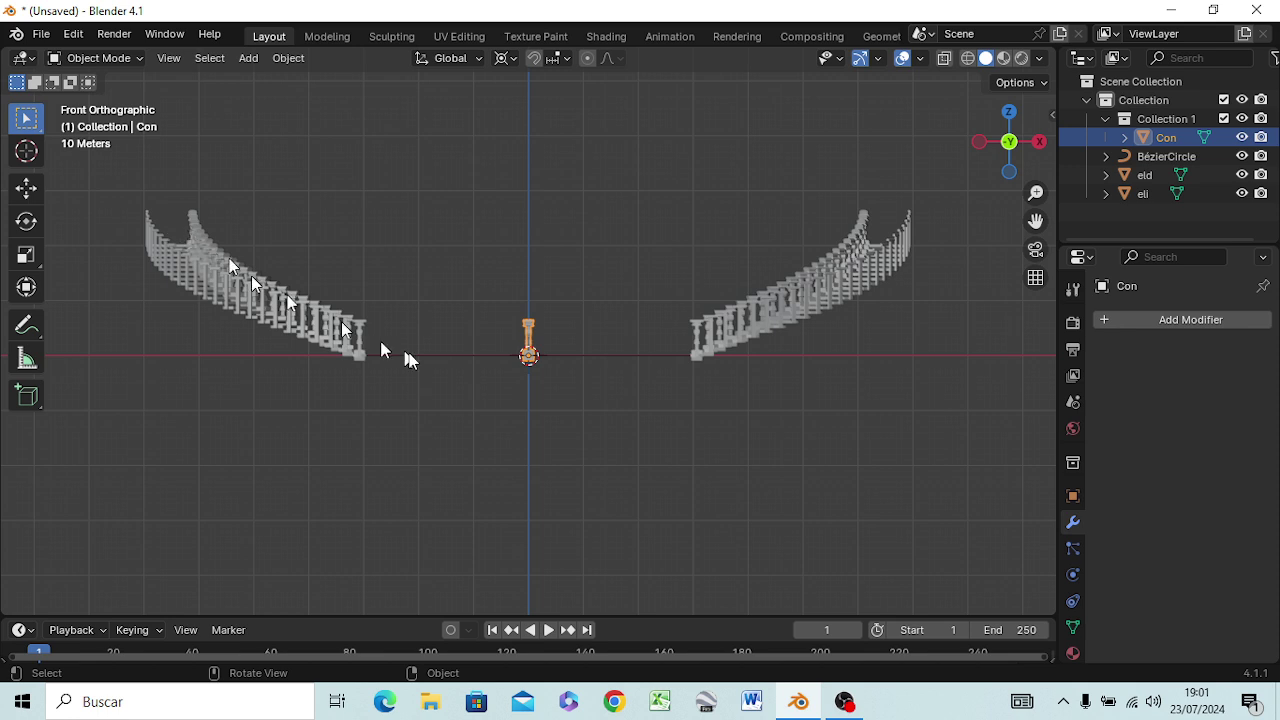
Move the Con baluster from the circle's center to the top of the left curved balustrade.
key(g)
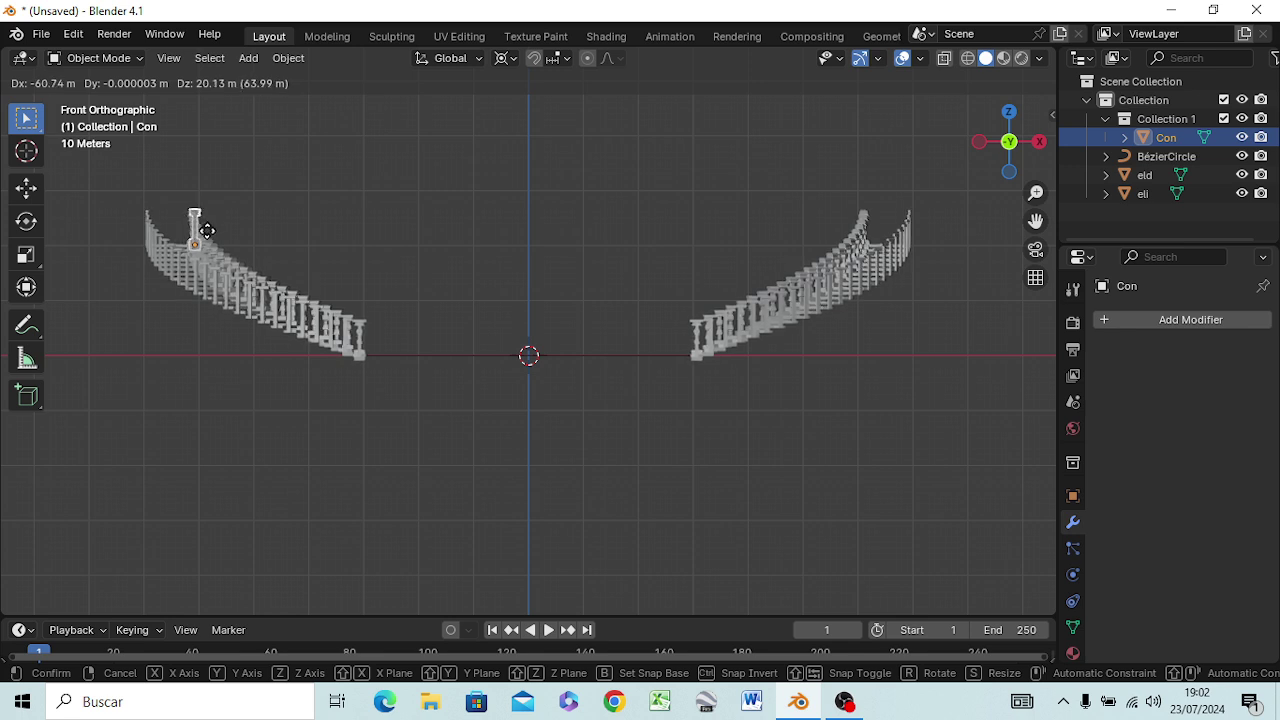
click(208, 231)
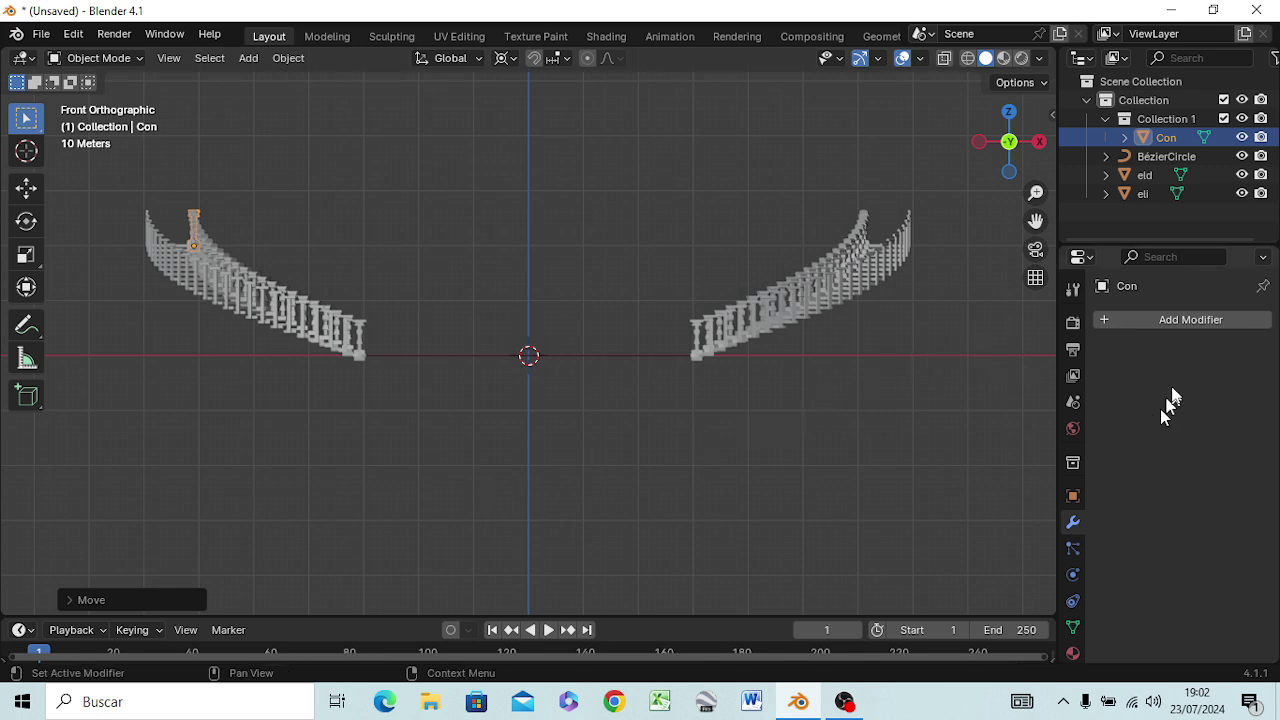
click(1185, 320)
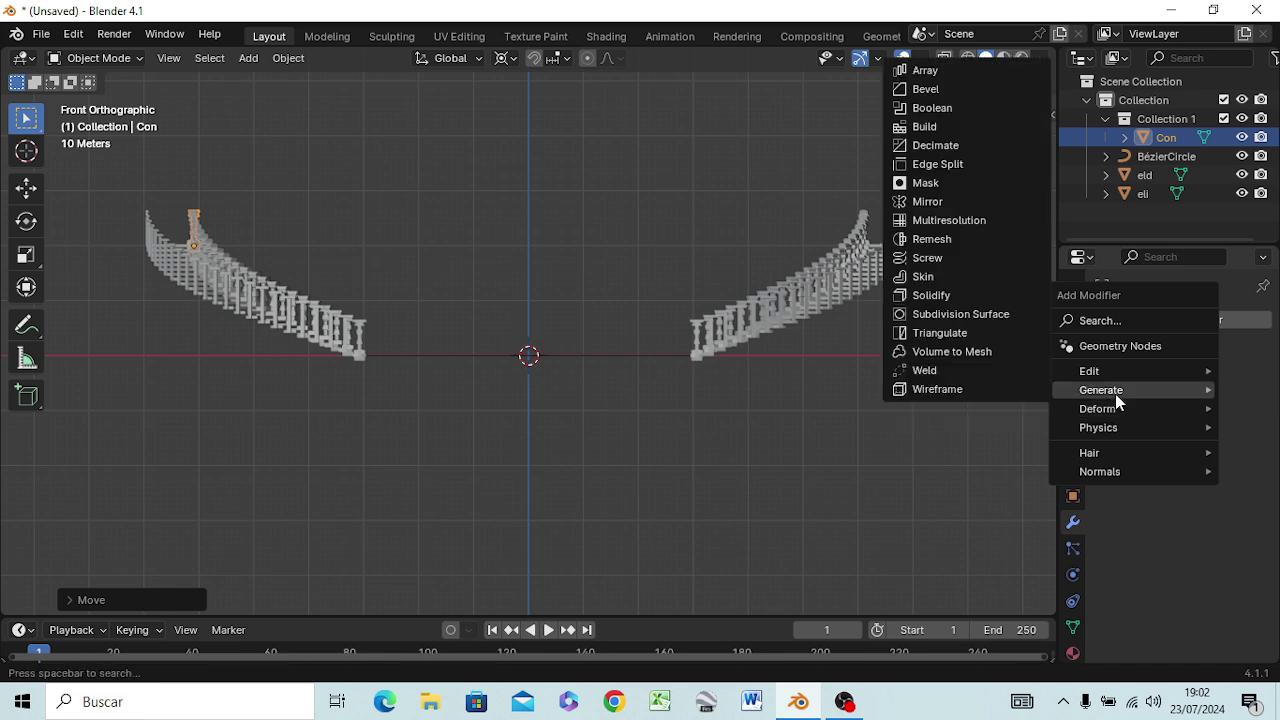
Add an Array modifier to Con with a count of 60 and apply it.
click(1116, 325)
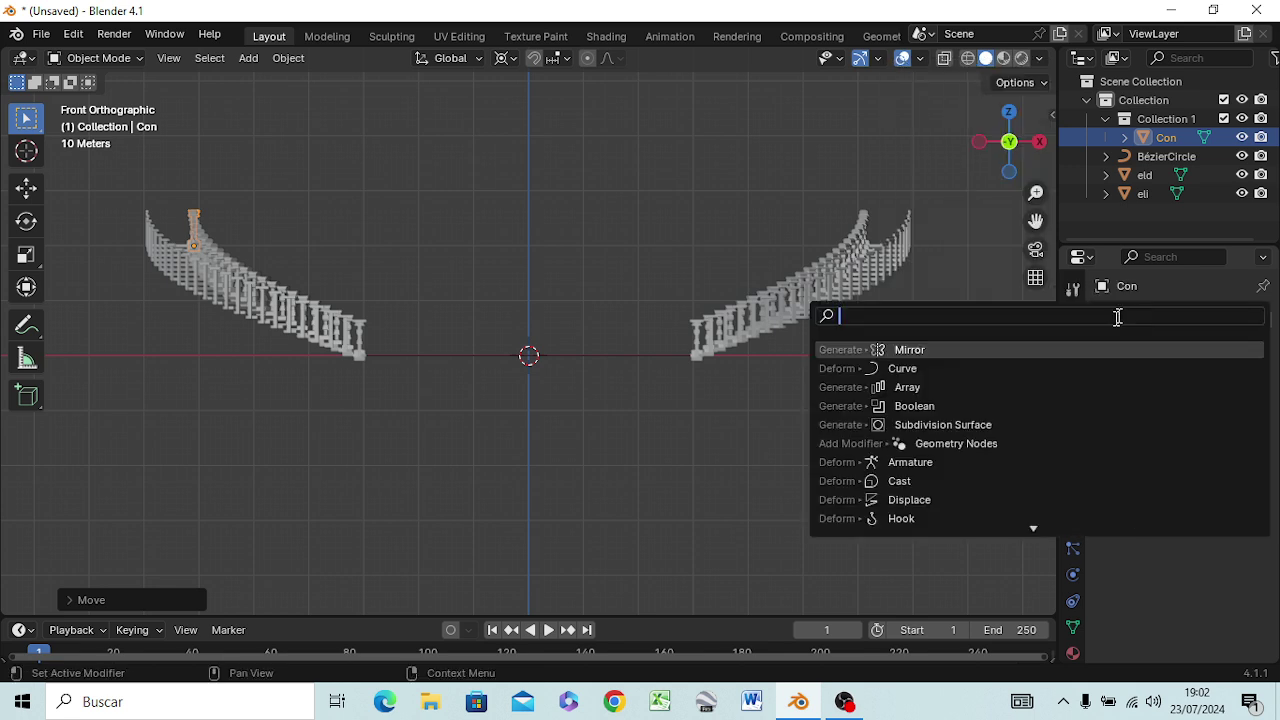
click(918, 390)
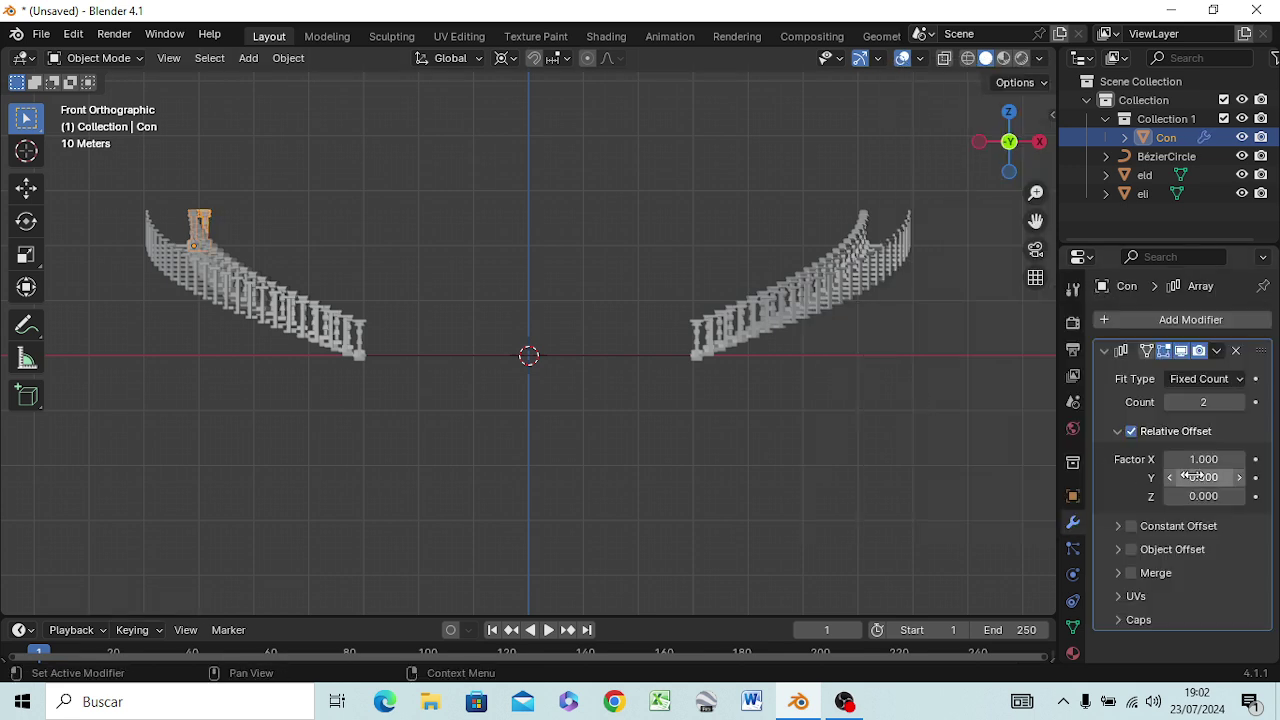
mouse_move(1203, 402)
mouse_down()
mouse_move(1250, 402)
mouse_move(1160, 402)
mouse_up()
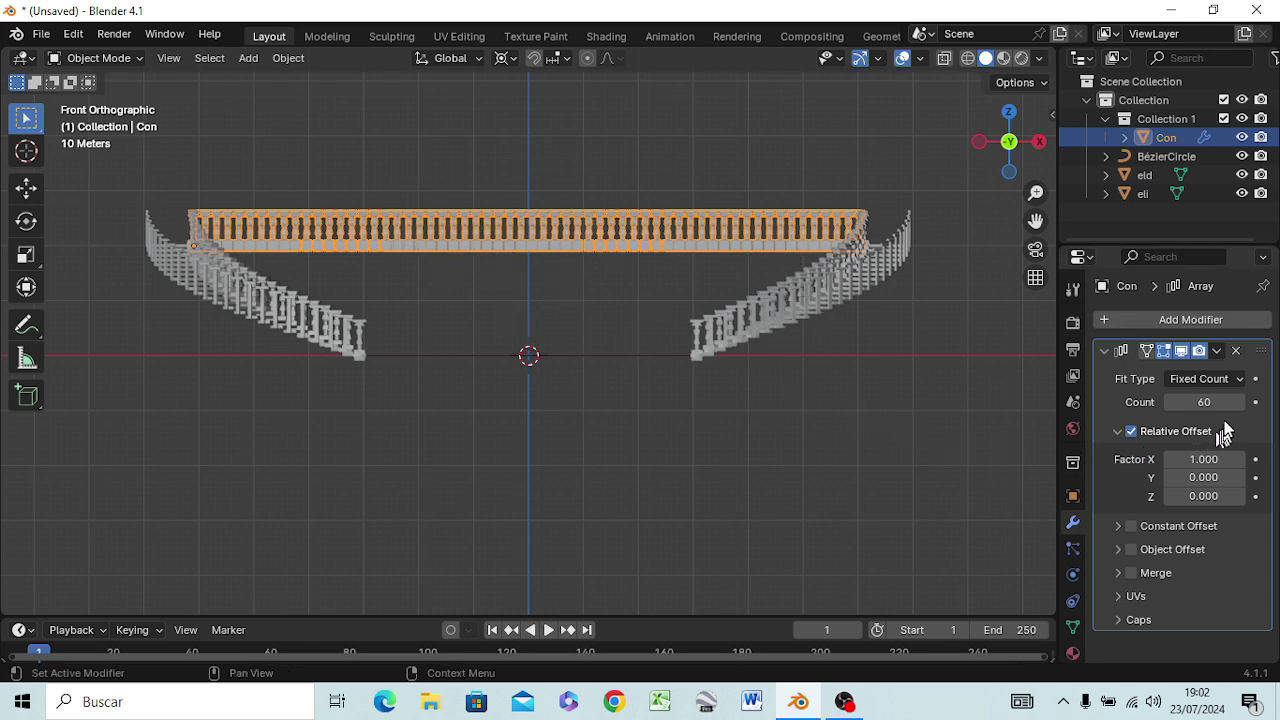
click(1217, 351)
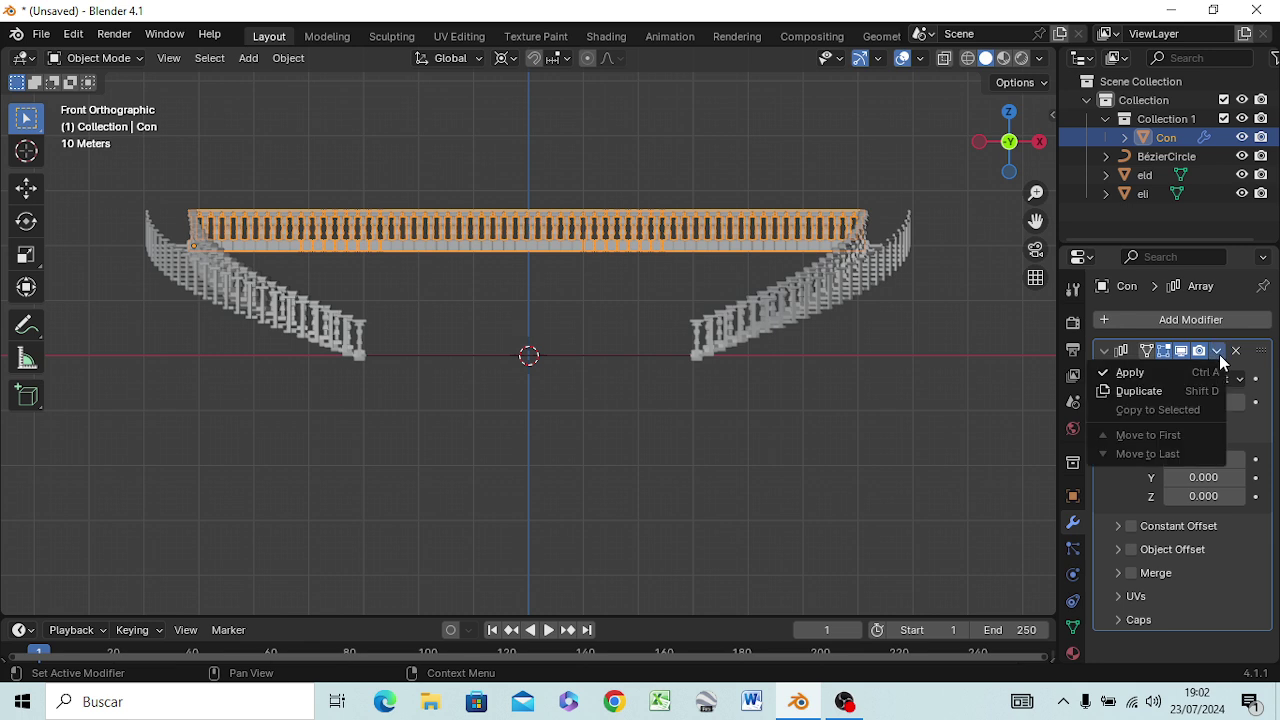
click(1138, 378)
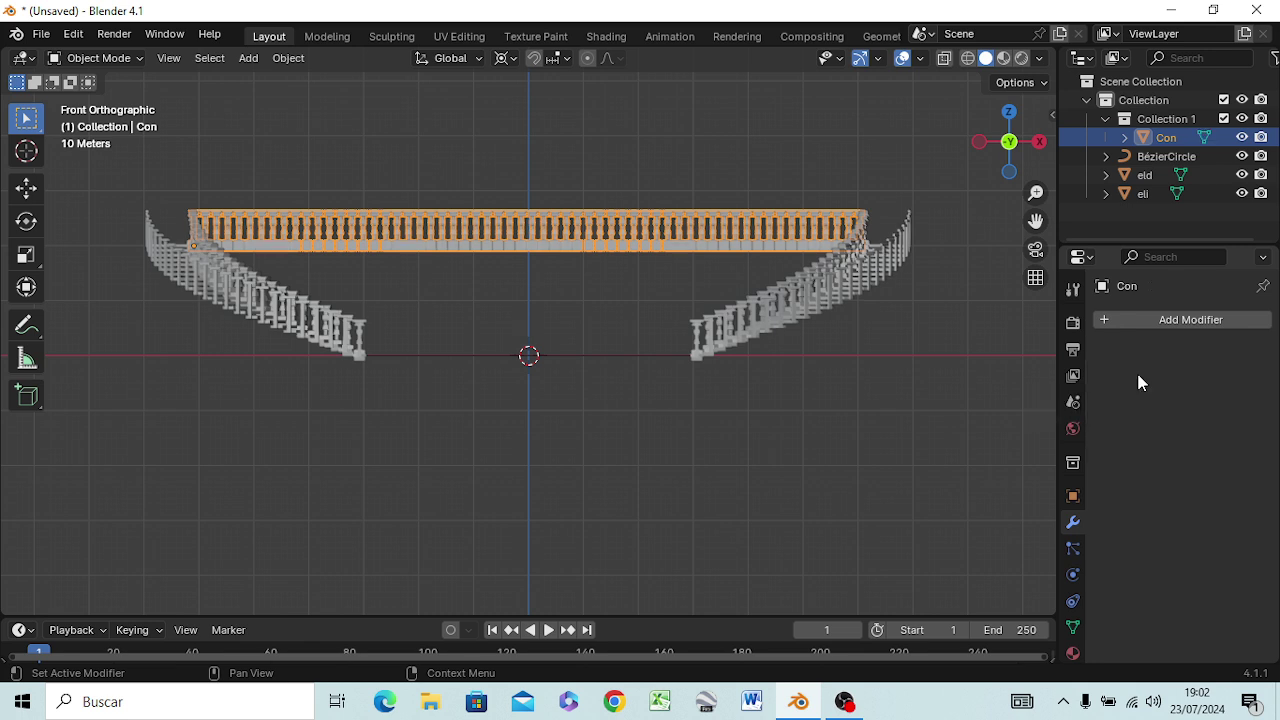
Undo the applied array back to the two-copy default and copy the Con object.
mouse_move(668, 418)
middle_down()
mouse_move(625, 460)
mouse_move(640, 543)
mouse_move(614, 614)
mouse_move(551, 614)
mouse_move(394, 520)
mouse_move(406, 468)
middle_up()
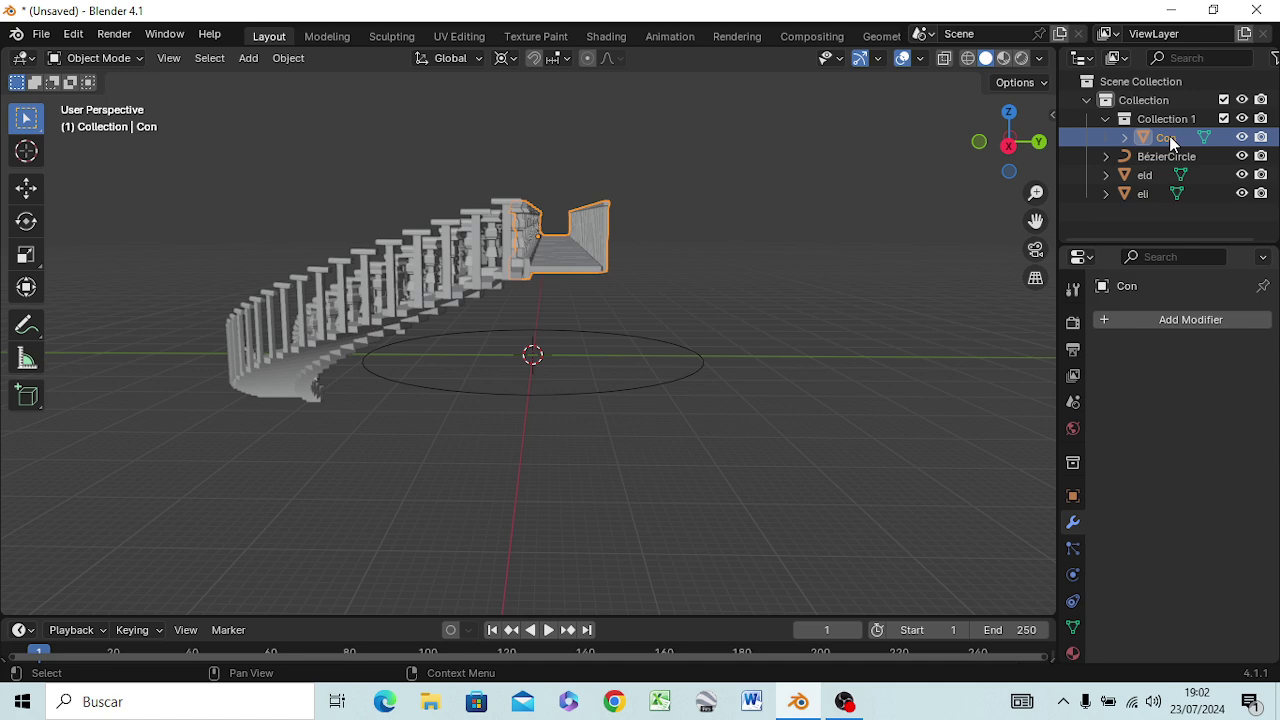
key(ctrl+shift+a)
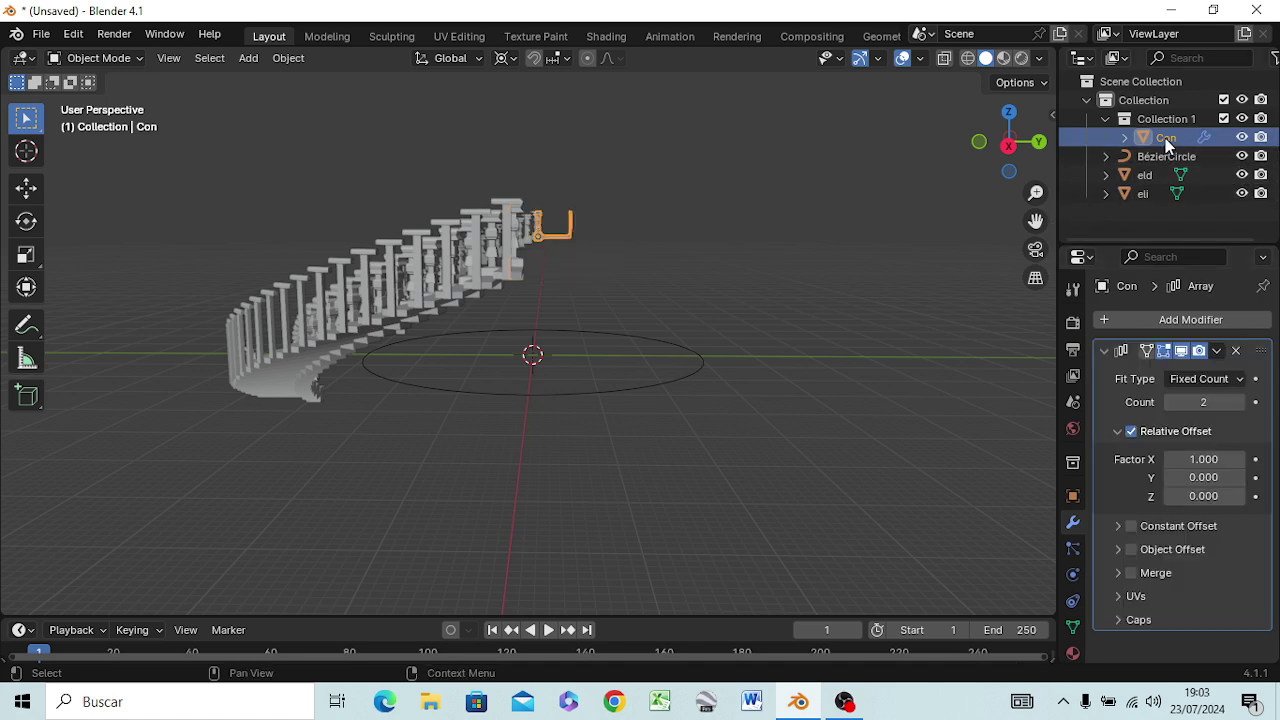
right_click(1165, 138)
click(1165, 140)
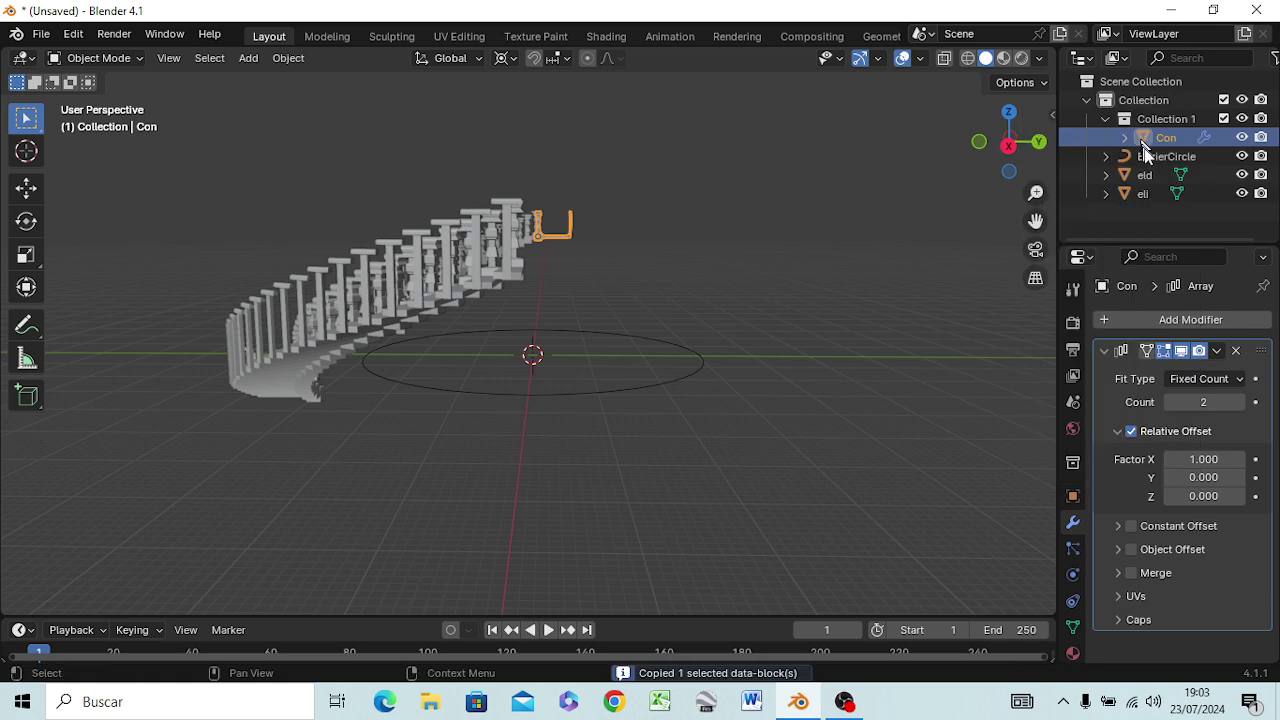
click(1154, 210)
right_click(1154, 210)
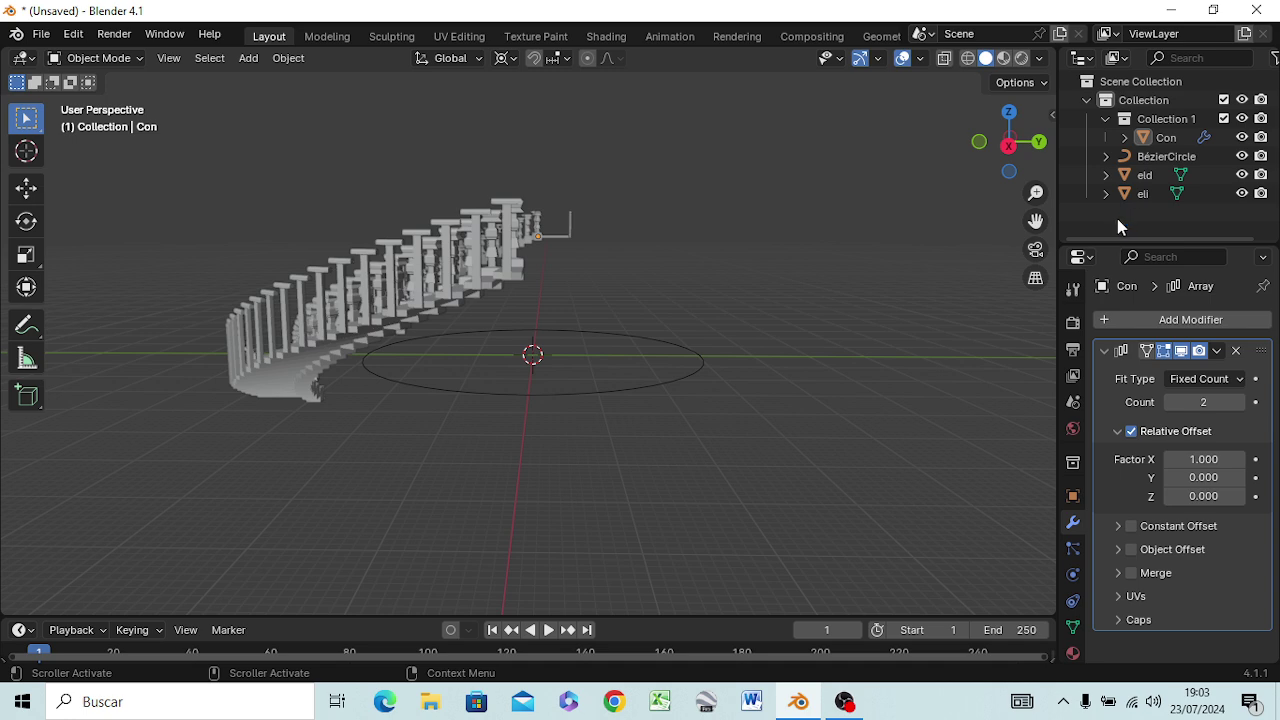
Paste Con as a new object renamed 'bs', then remove the original Con's Array modifier.
key(ctrl+v)
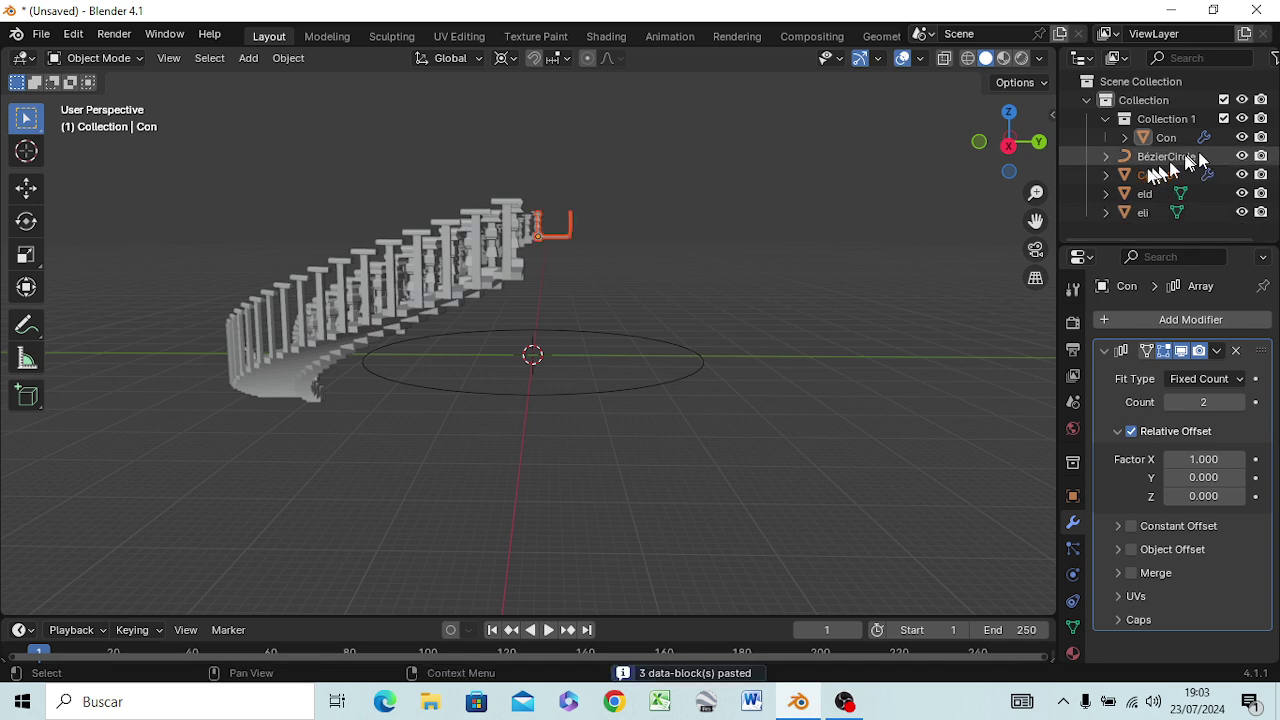
click(1143, 177)
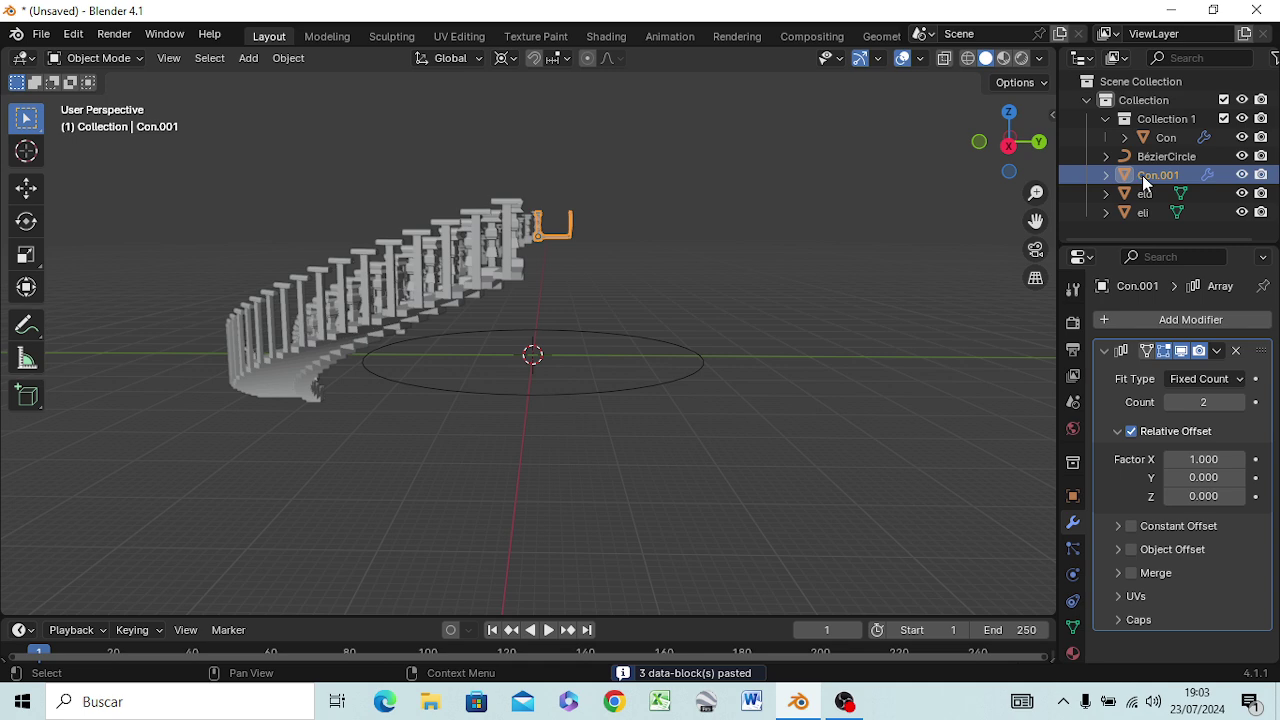
double_click(1142, 175)
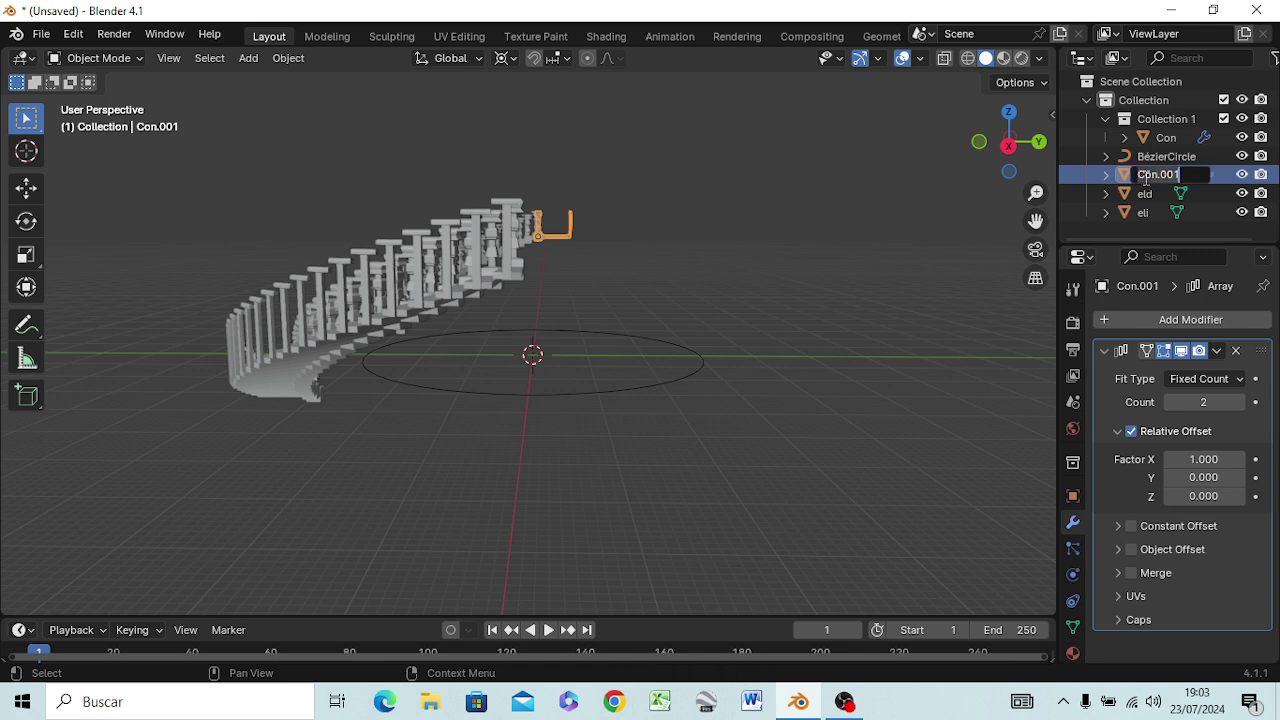
text(bs)
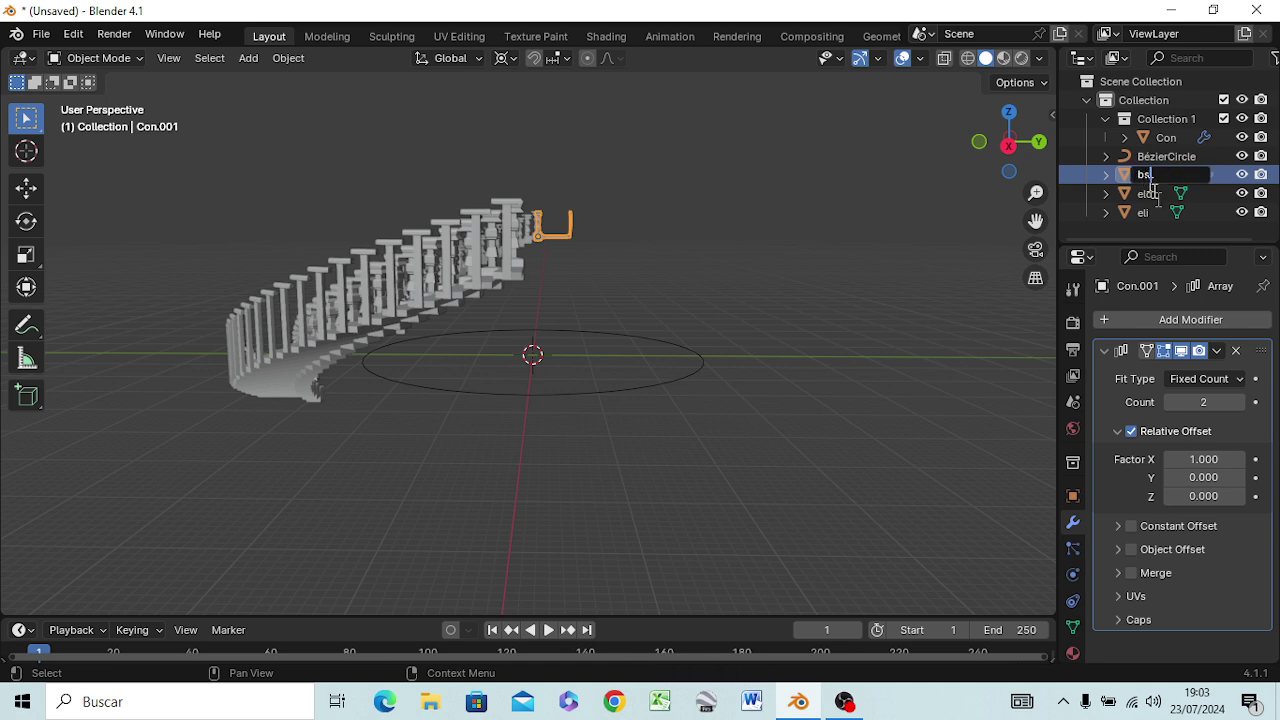
key(Return)
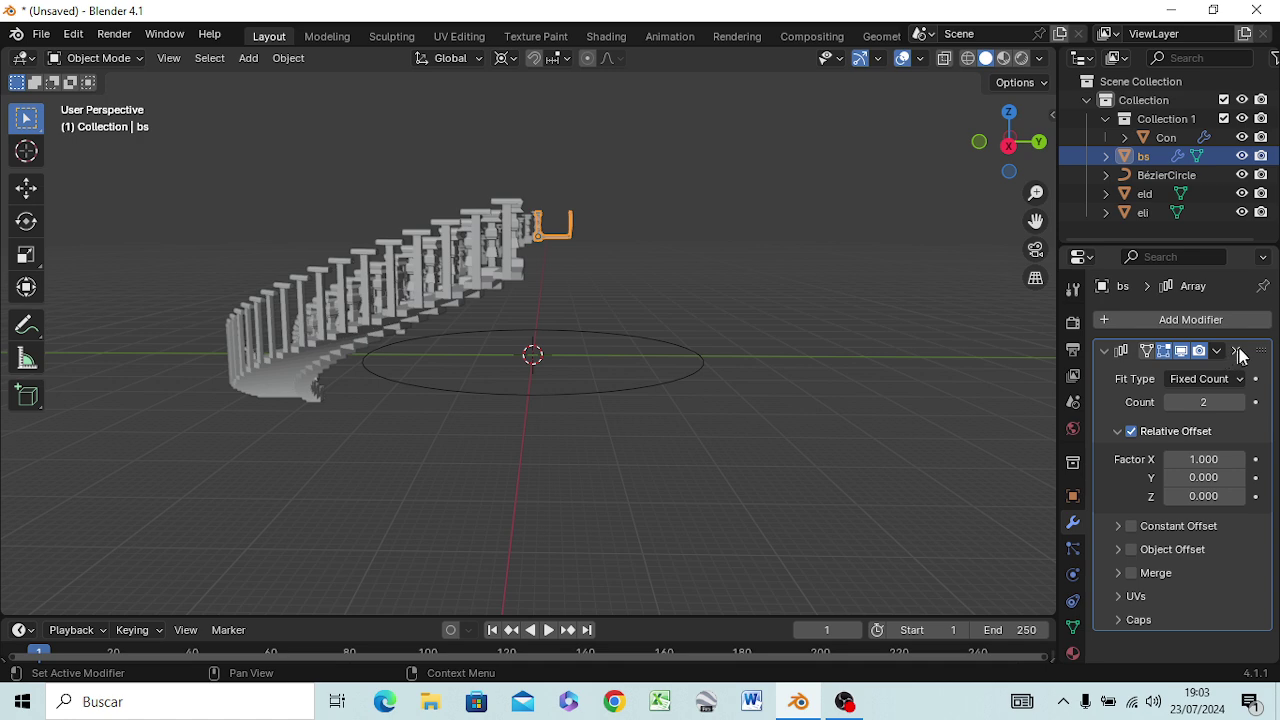
click(1172, 139)
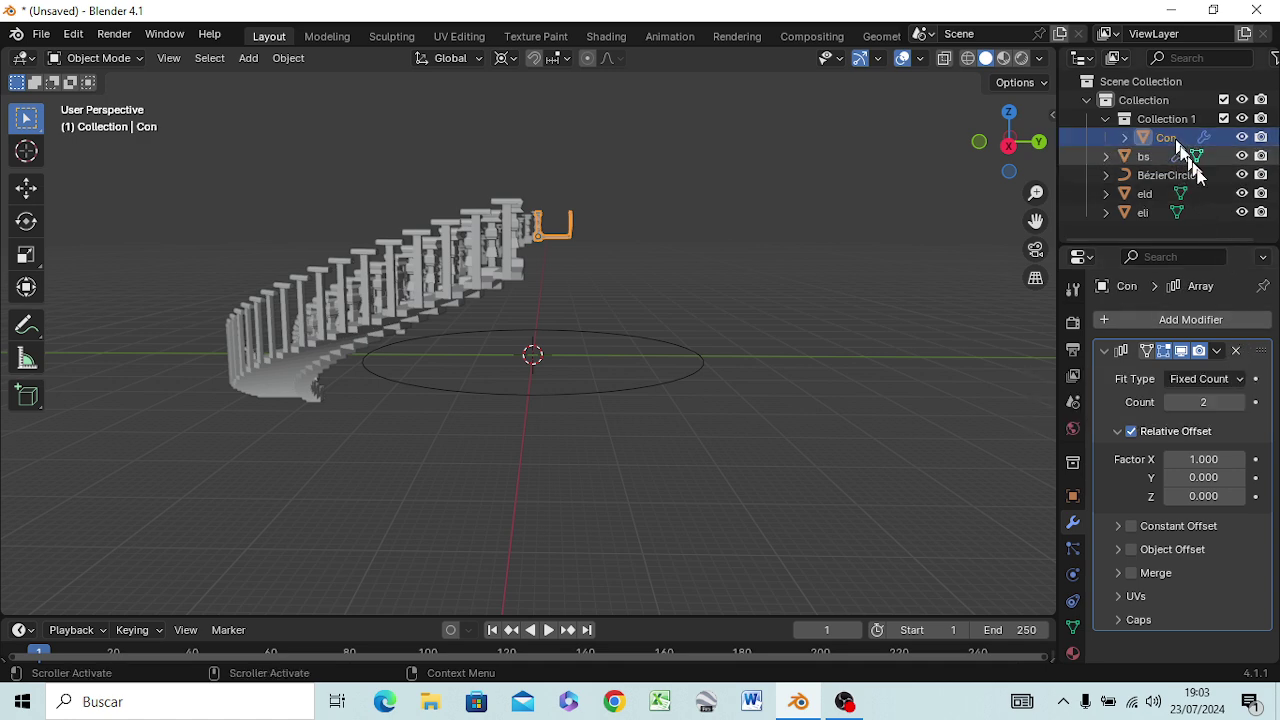
click(1237, 352)
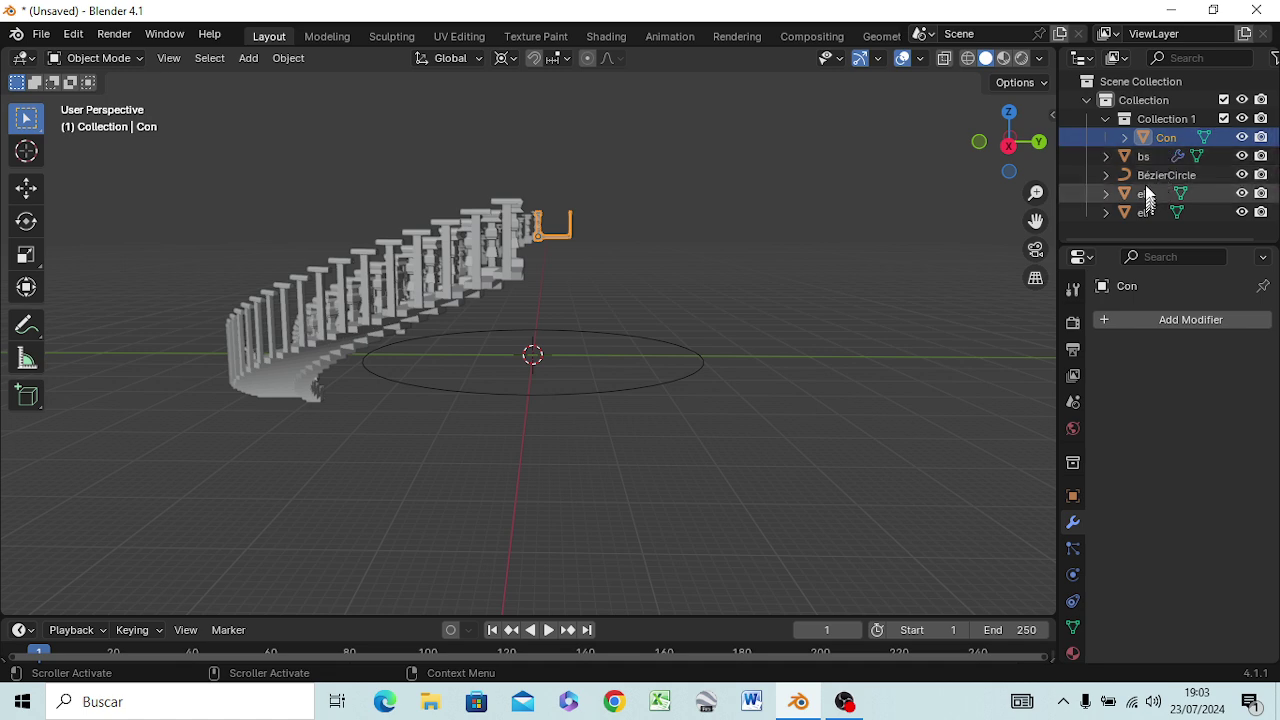
In front view, set bs's Array count to 37, then raise it to 60.
click(1145, 158)
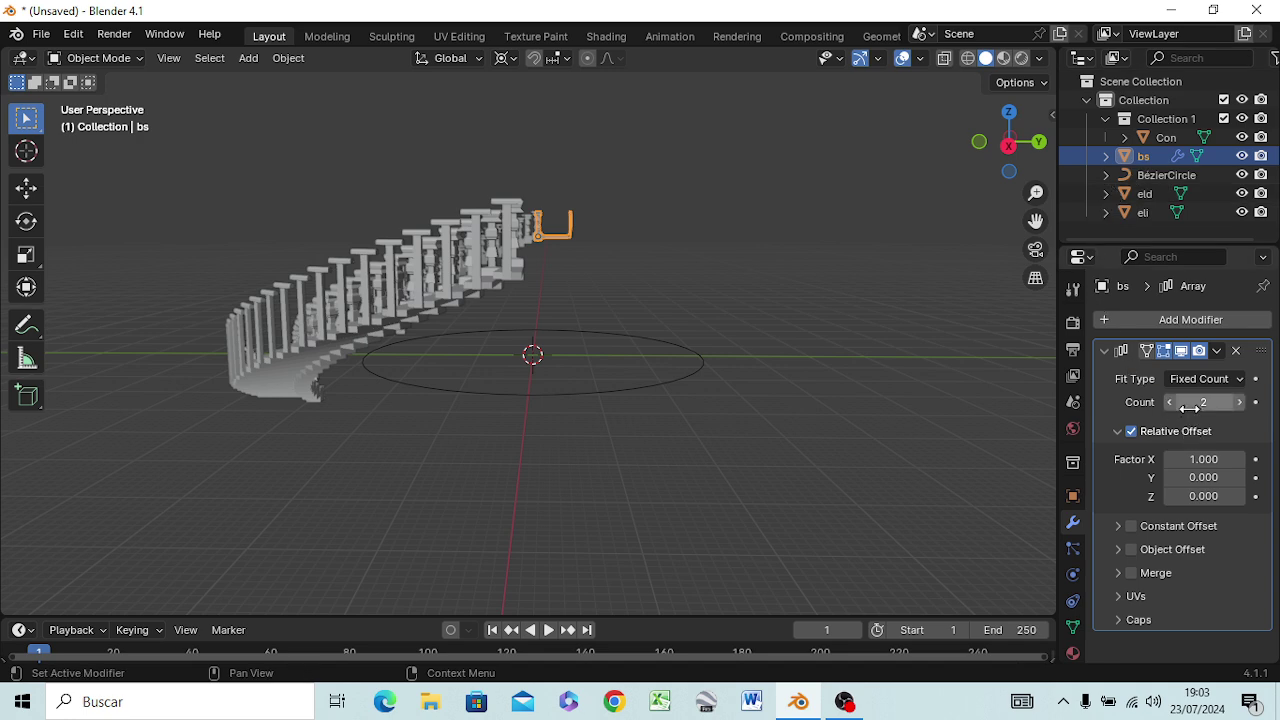
key(KP_1)
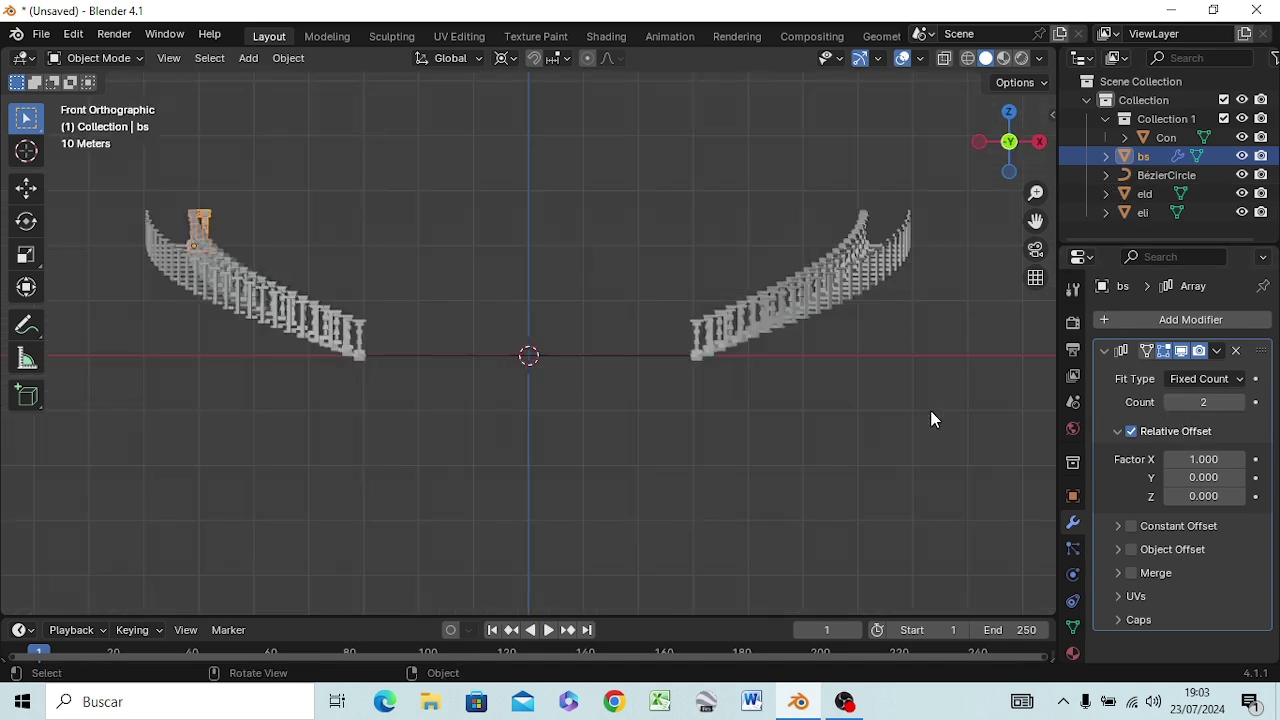
click(1203, 401)
text(37)
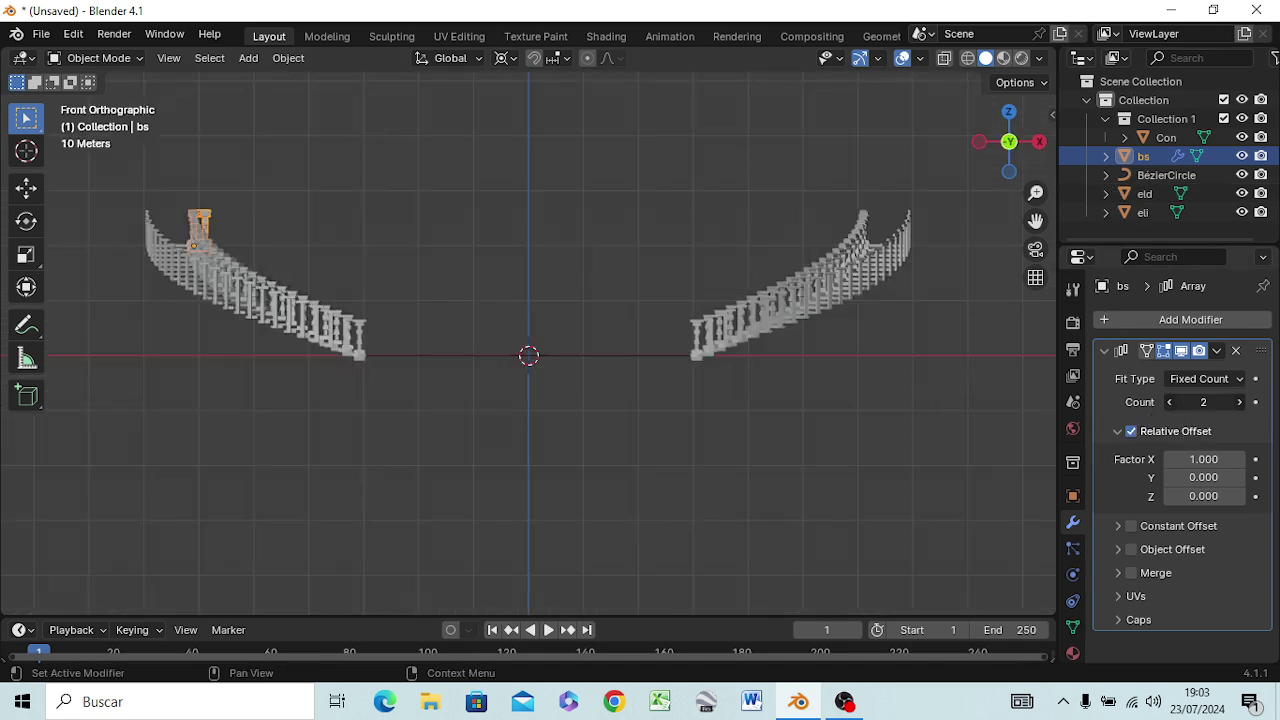
key(Return)
drag(1203, 401, 1218, 401)
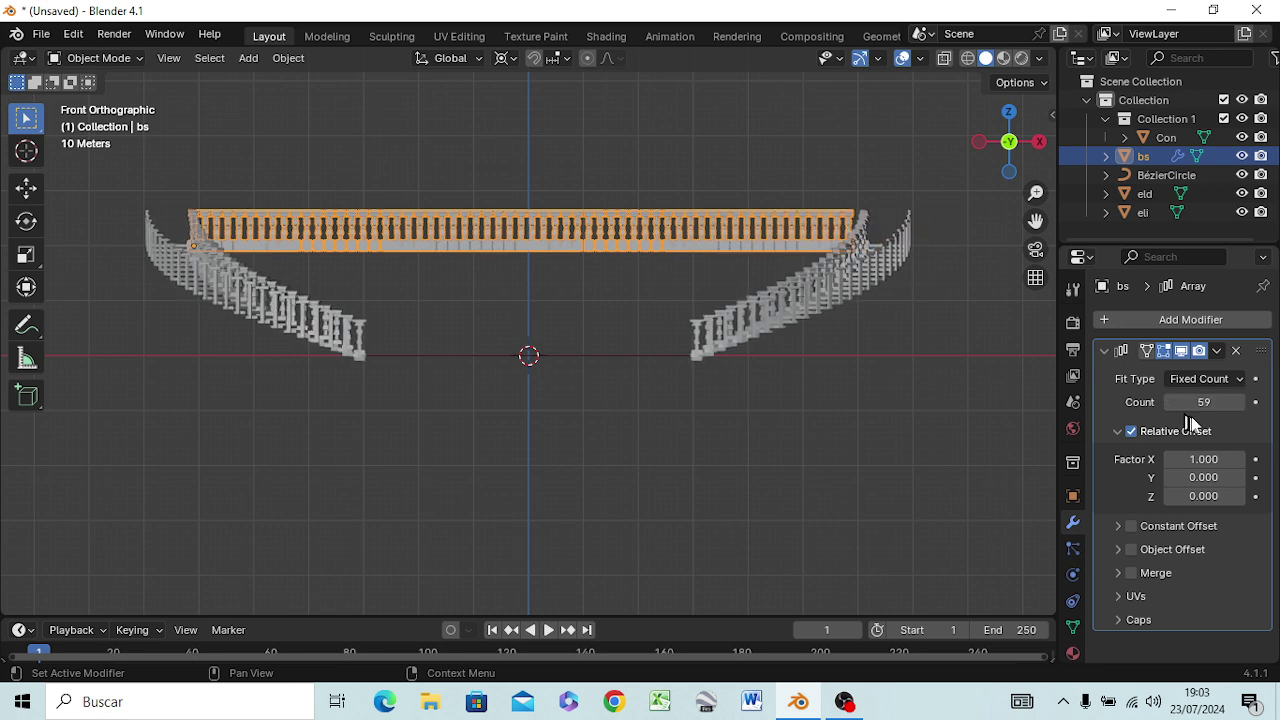
click(1233, 402)
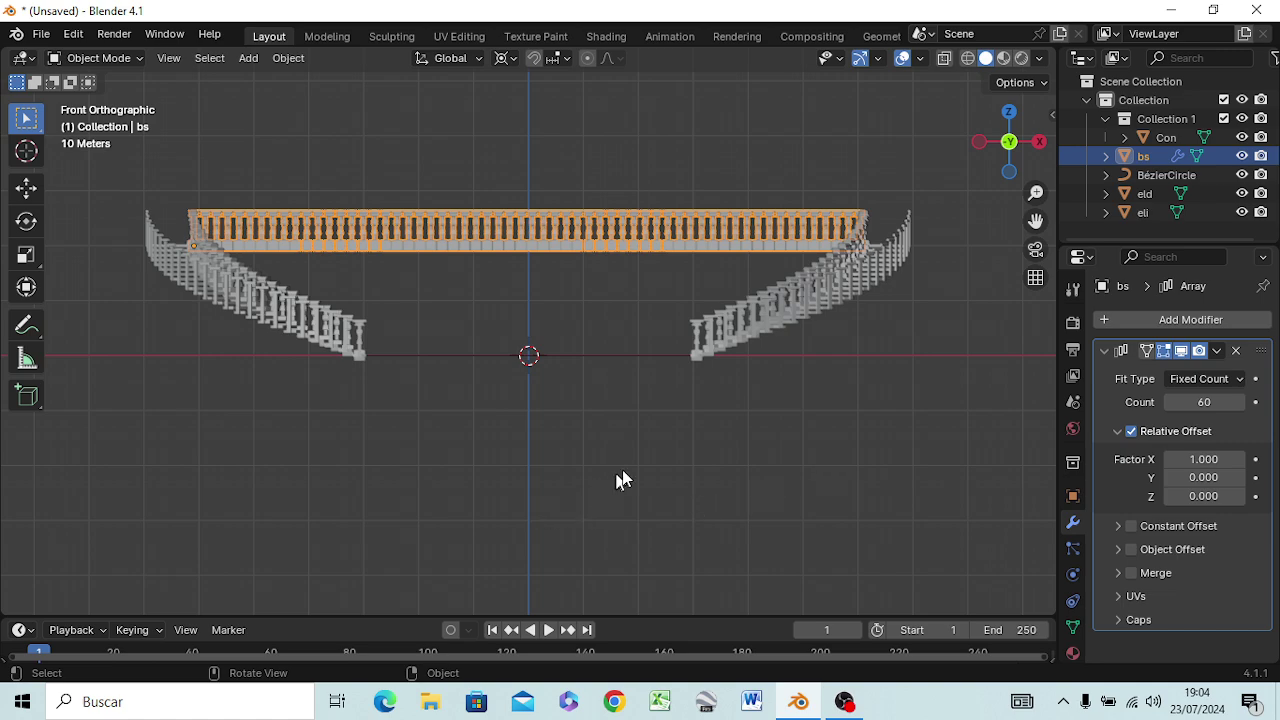
mouse_move(610, 395)
middle_down()
mouse_move(565, 492)
mouse_move(431, 426)
mouse_move(454, 442)
mouse_move(445, 404)
mouse_move(474, 443)
mouse_move(475, 425)
middle_up()
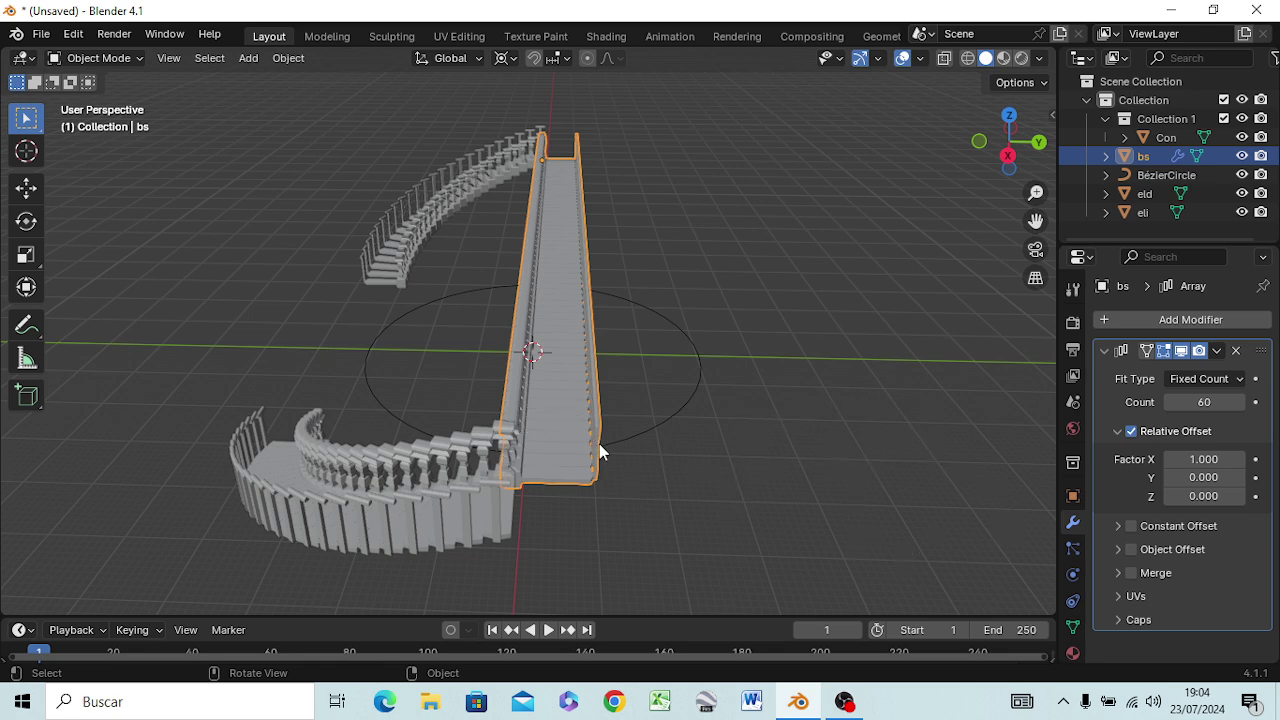
Inspect the right vertical end bar of the bs mesh in Edit Mode from the right view.
key(KP_3)
click(631, 329)
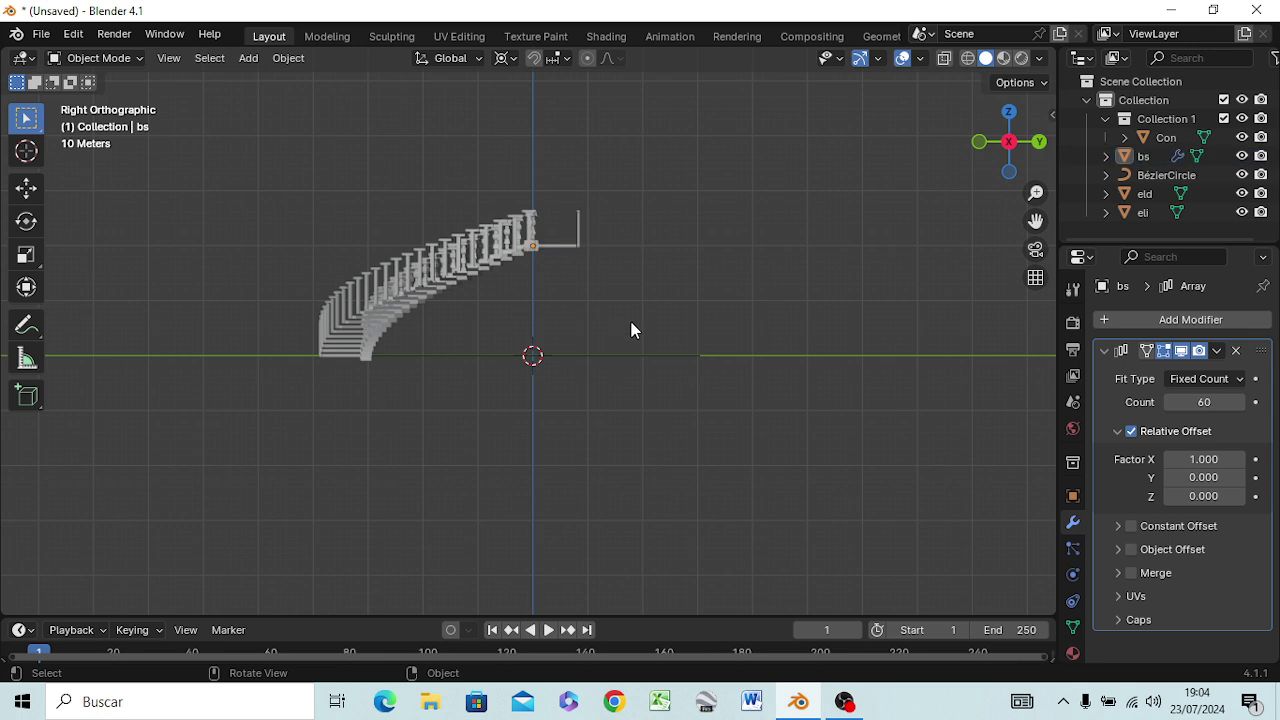
scroll(572, 275, up, 2)
scroll(572, 275, up, 1)
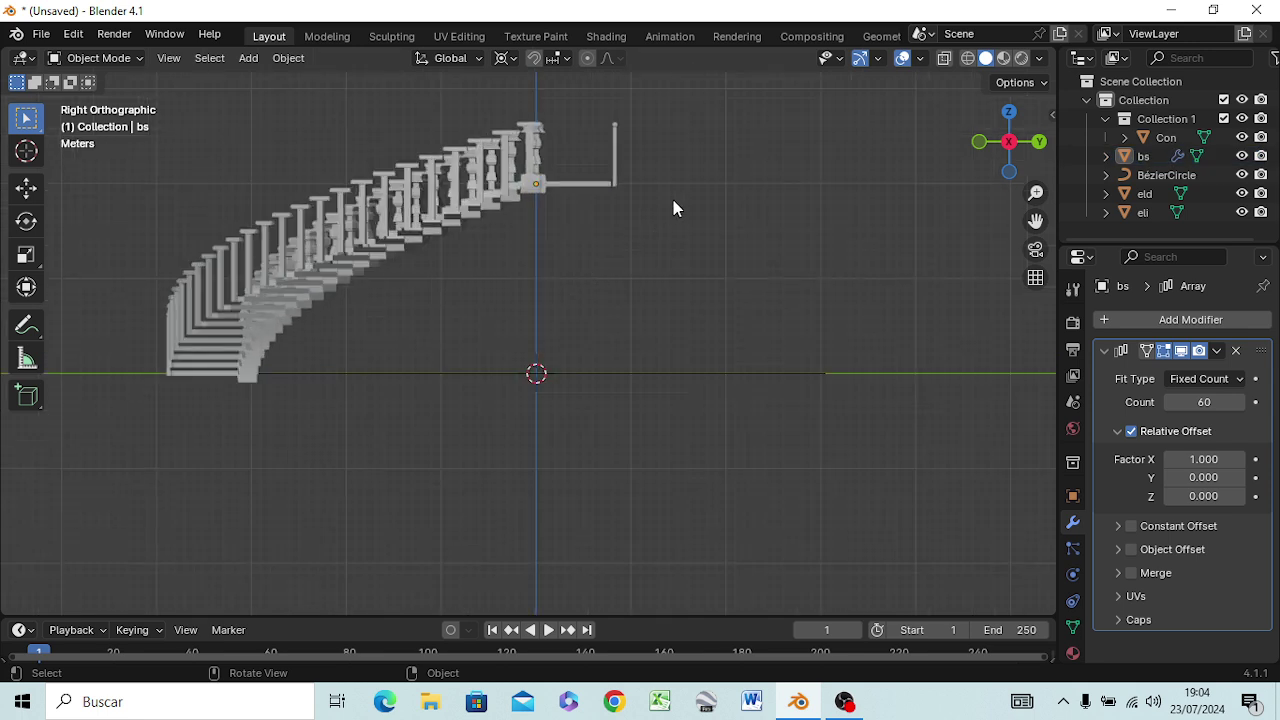
key(Tab)
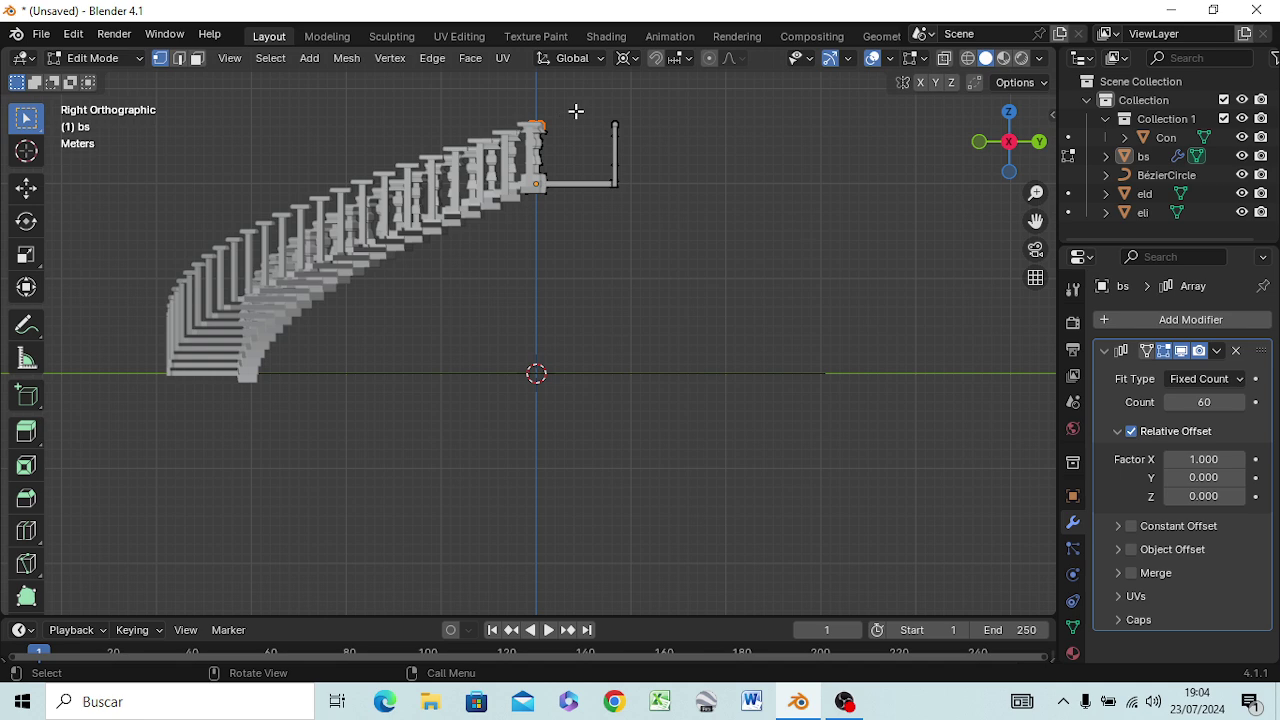
drag(549, 101, 642, 224)
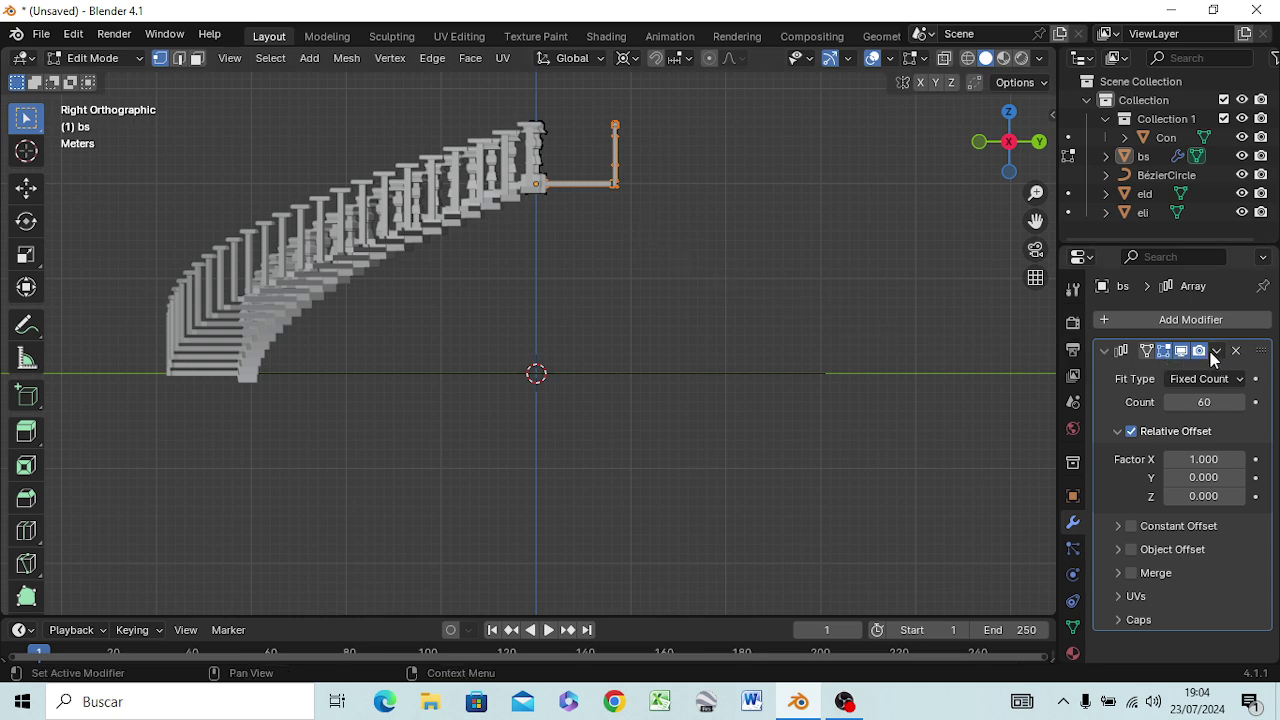
click(946, 400)
key(Tab)
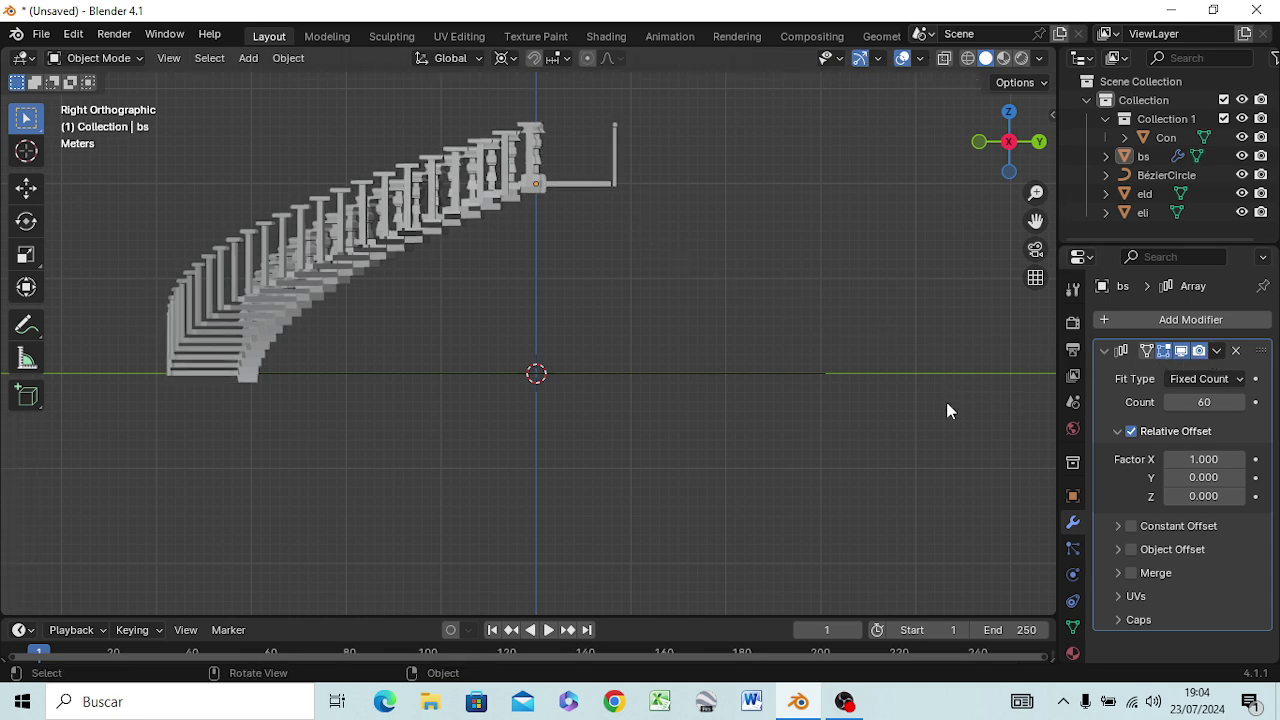
Apply the Array modifier on bs and reopen its mesh in Edit Mode.
click(1216, 351)
click(1132, 372)
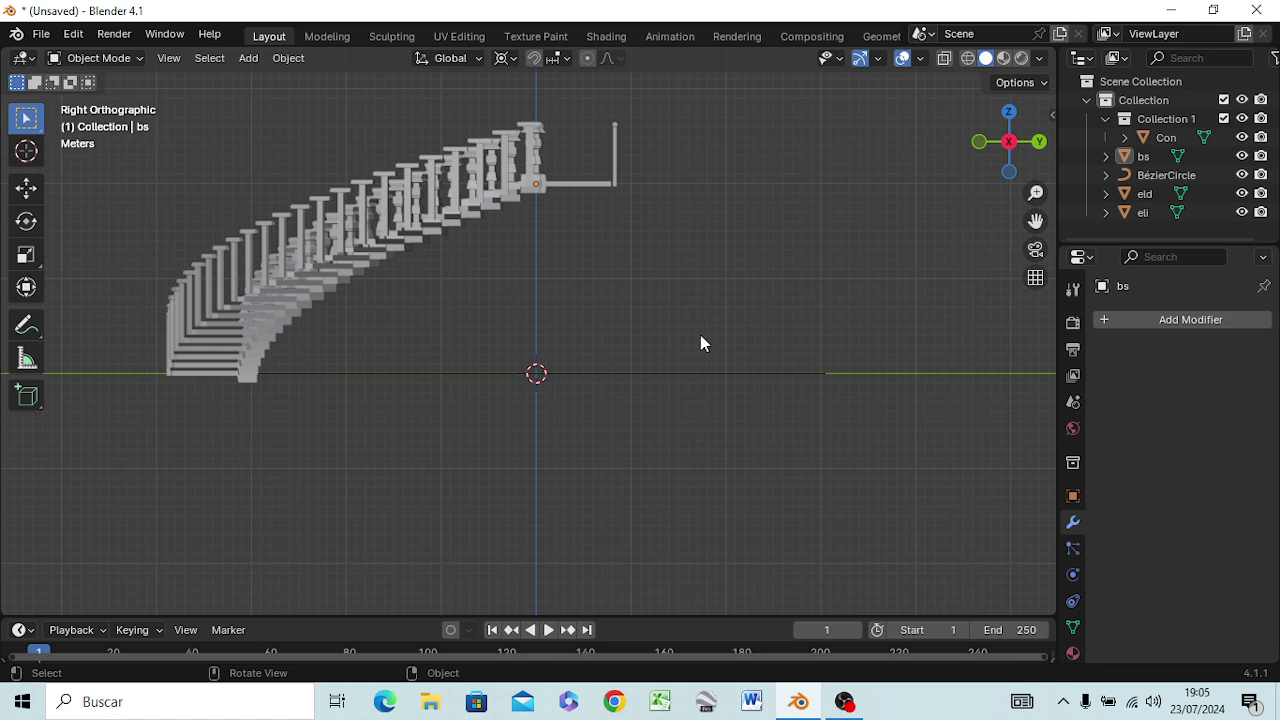
key(Tab)
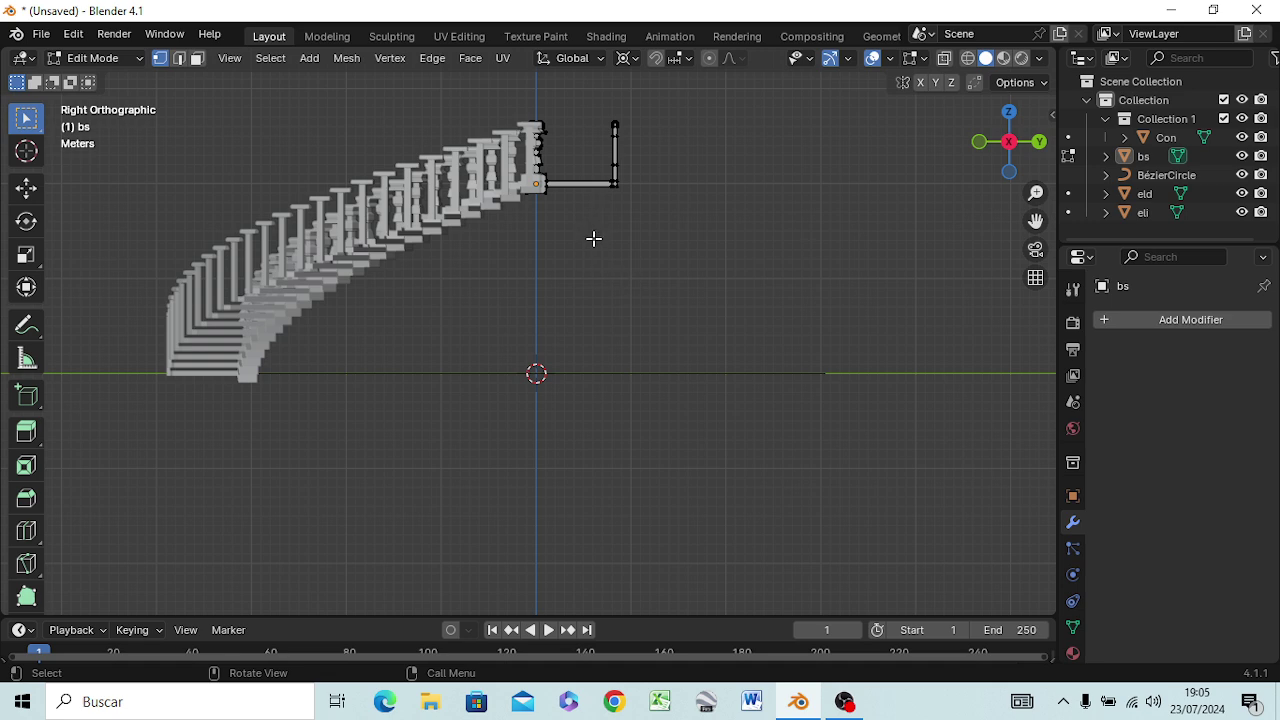
Switch to wireframe shading and select the L-shaped end piece in the right view.
key(z)
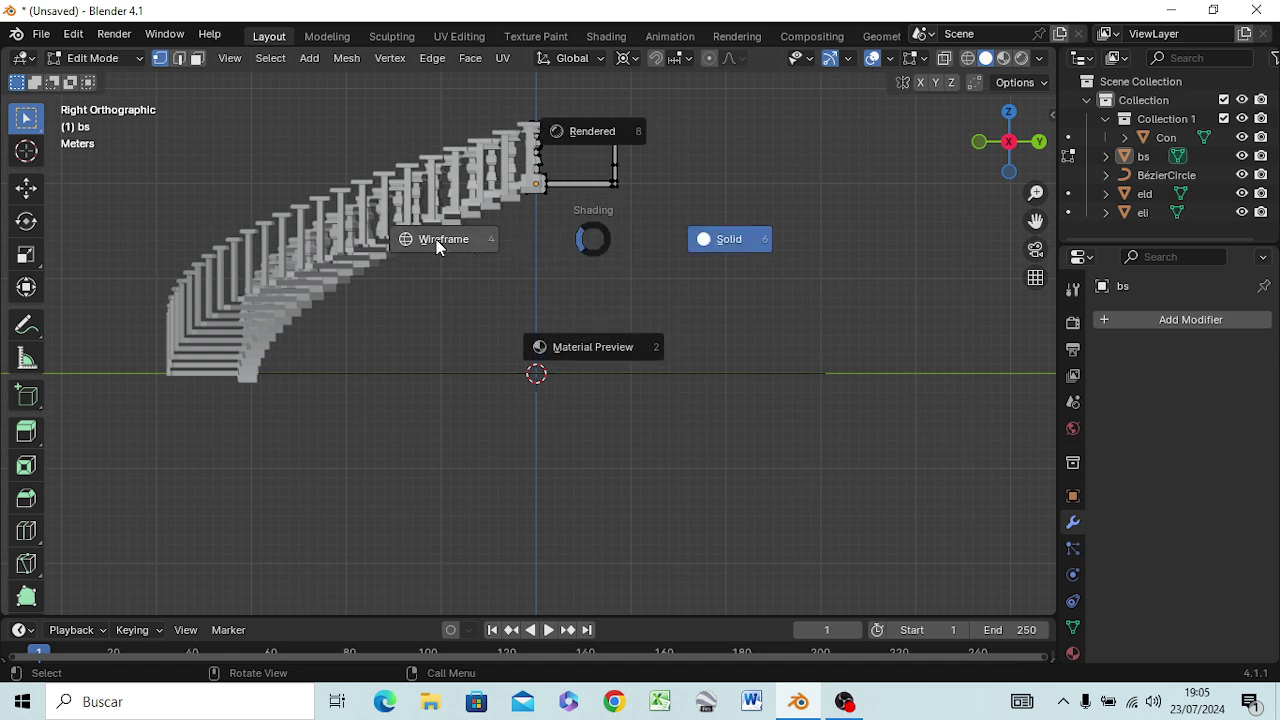
click(443, 240)
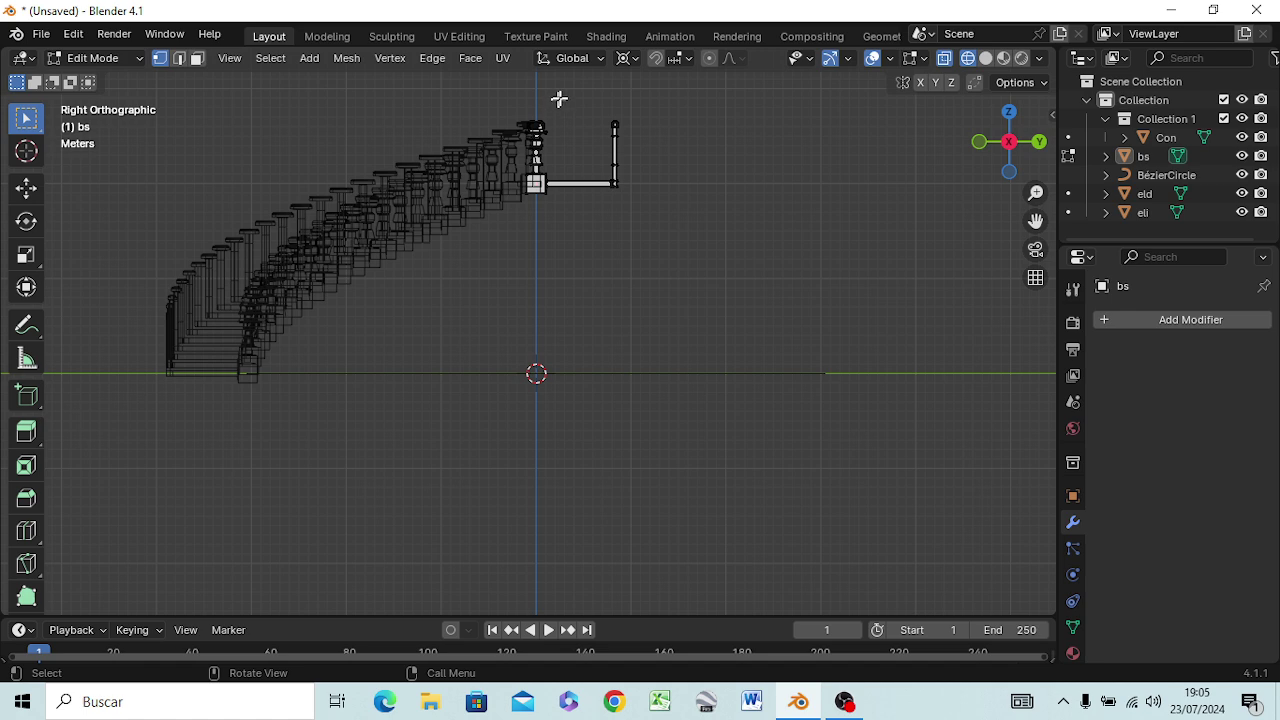
drag(560, 99, 645, 226)
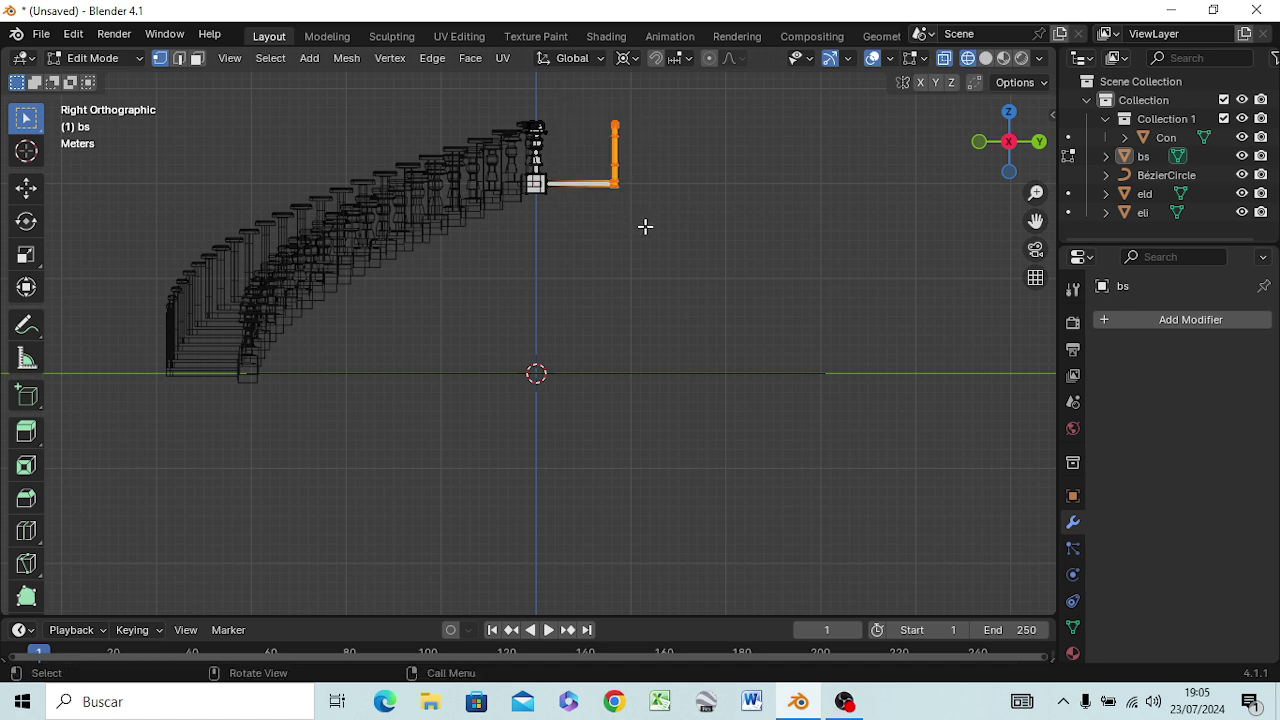
mouse_move(636, 250)
middle_down()
mouse_move(610, 314)
mouse_move(614, 299)
middle_up()
key(KP_3)
scroll(617, 293, down, 1)
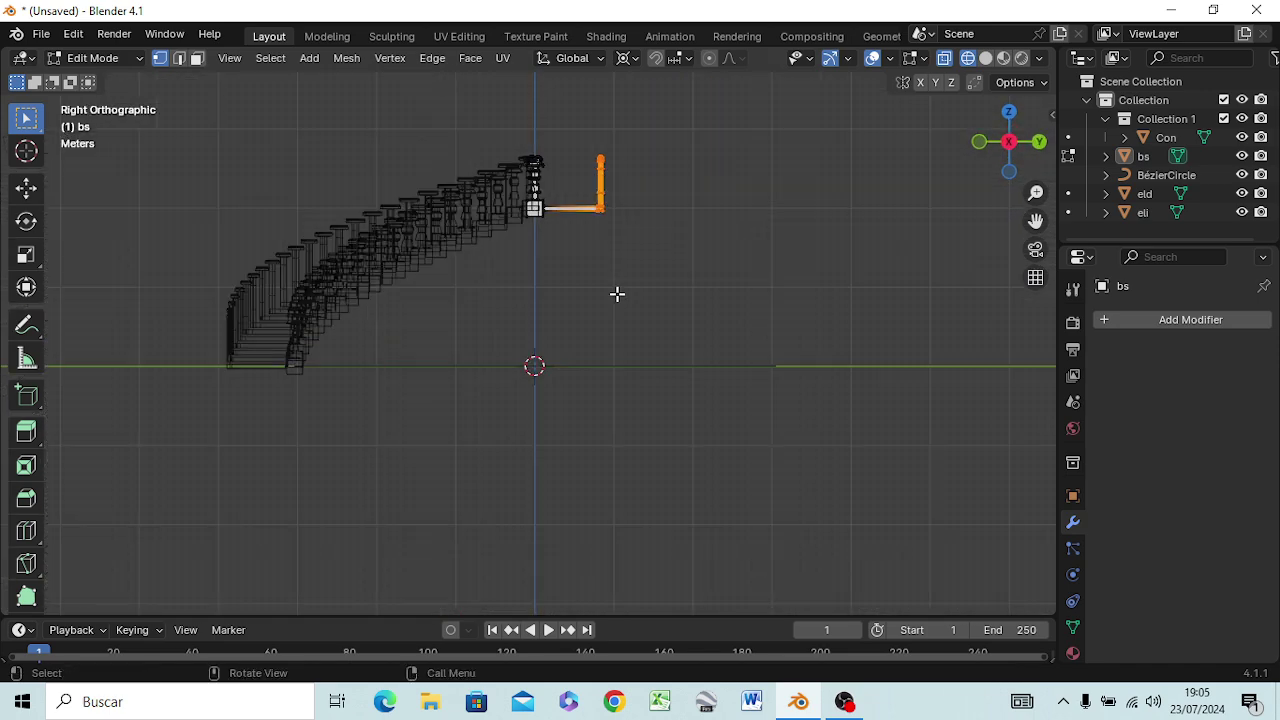
scroll(617, 293, down, 2)
scroll(615, 290, down, 2)
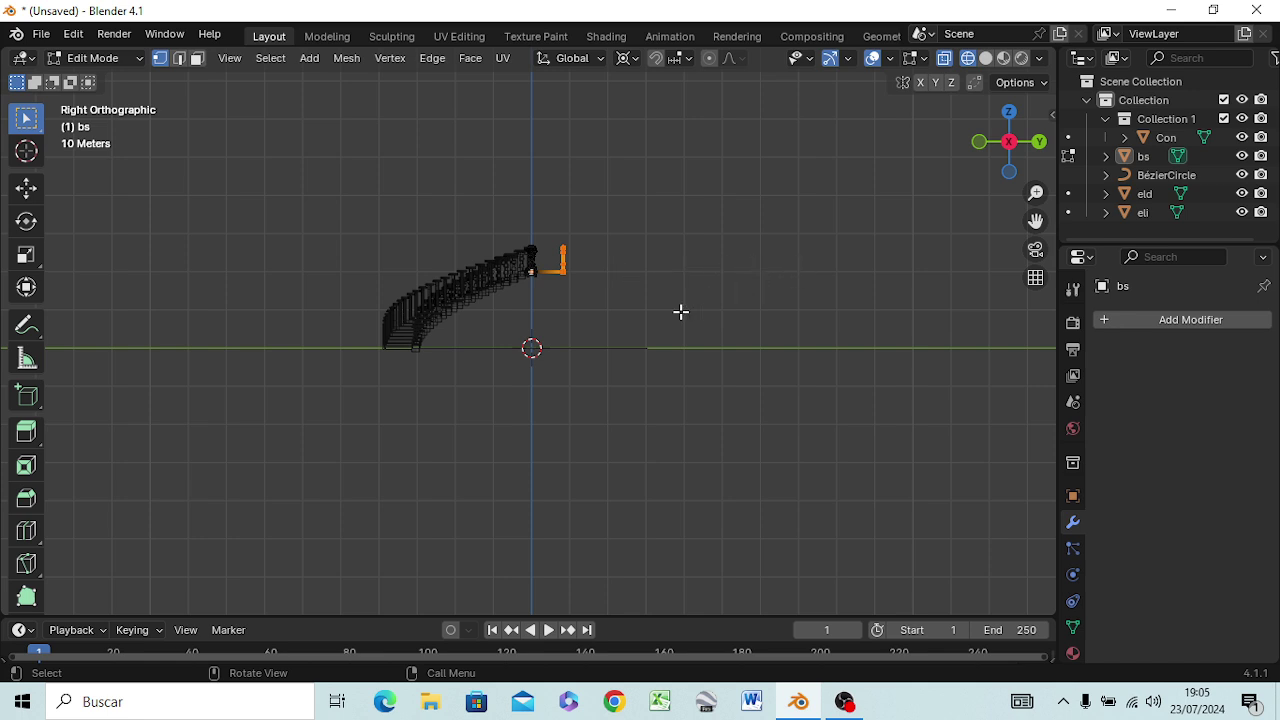
Trial-move the end piece along Y, cancel it, and deselect all vertices.
key(g)
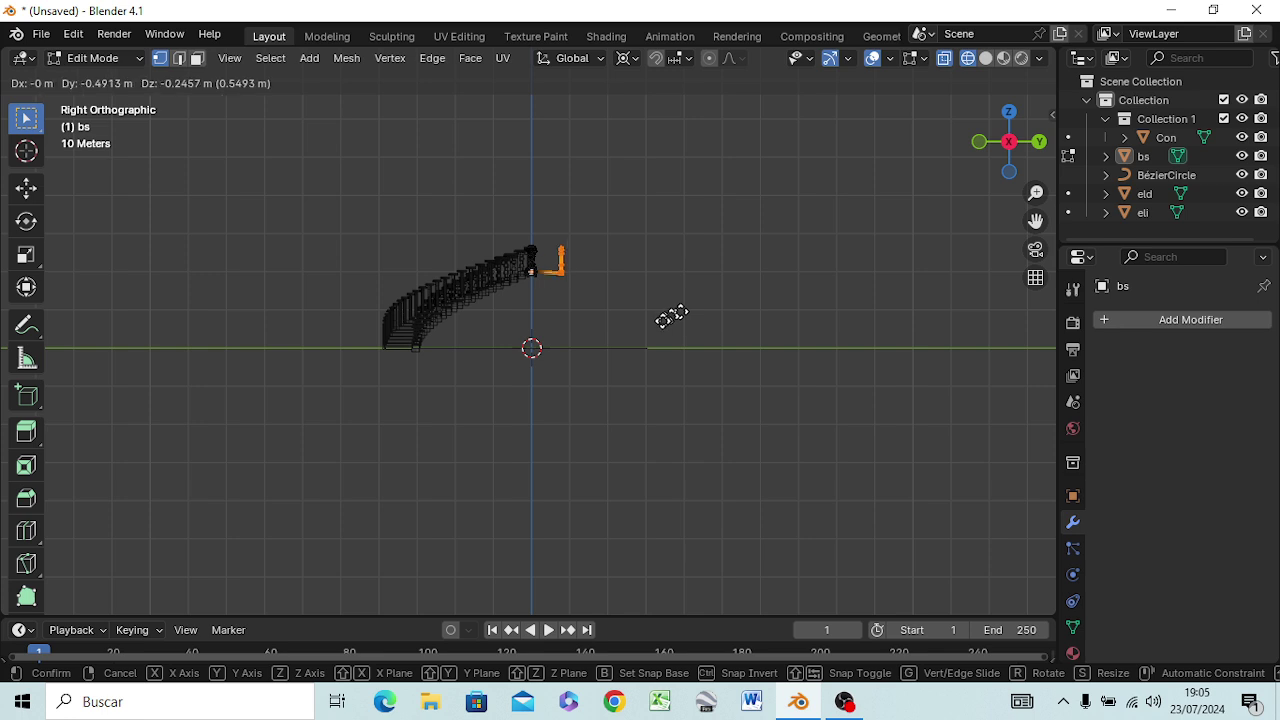
key(y)
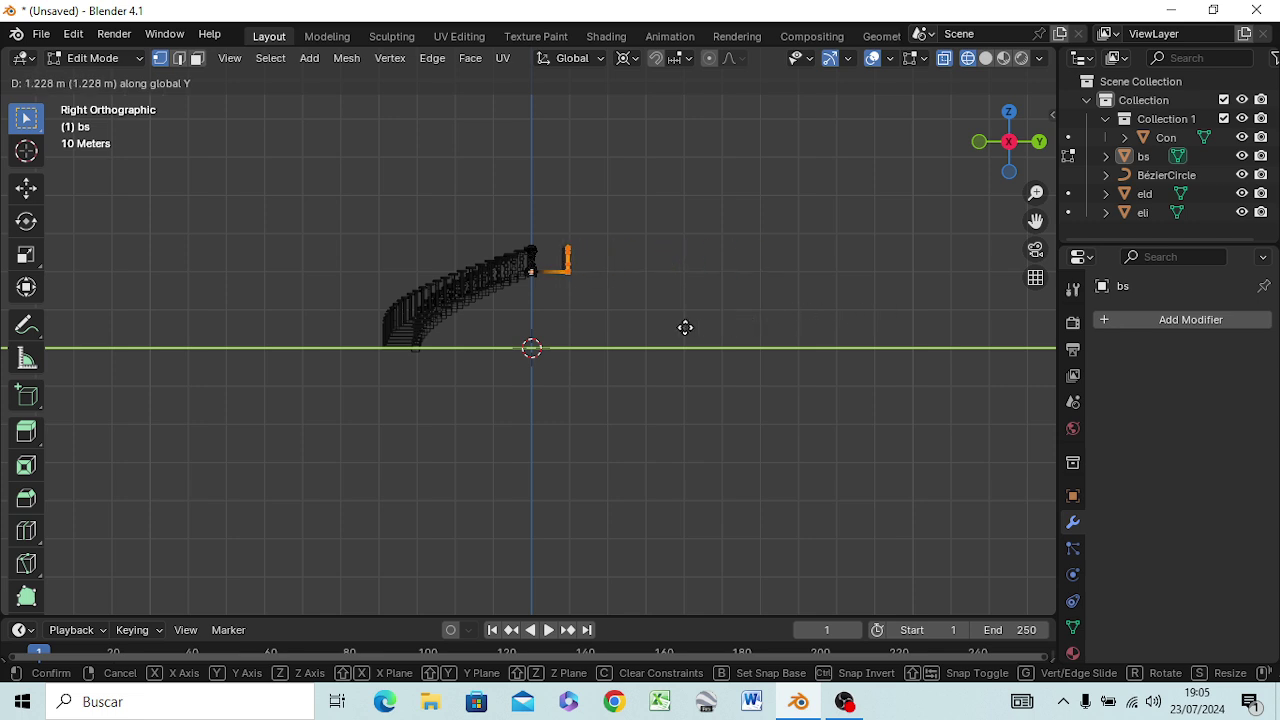
key(Escape)
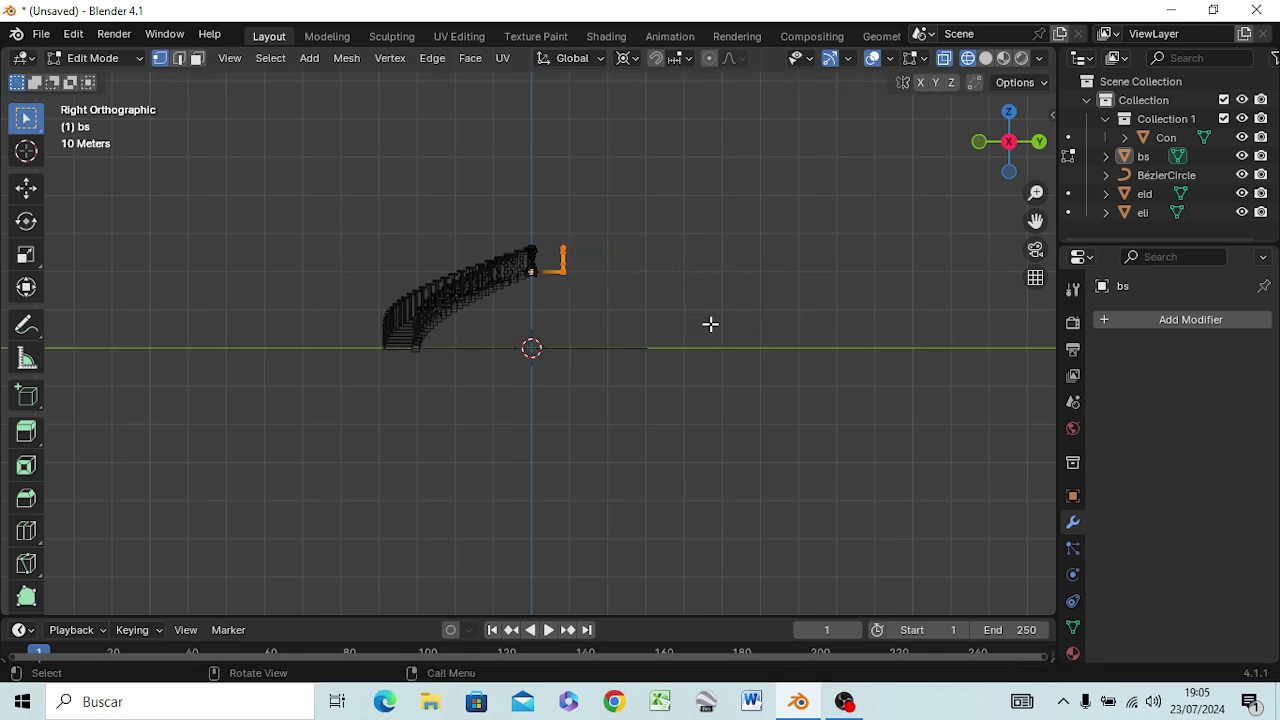
key(alt+a)
Move the long straight rail strip about 52.24 m along Y.
middle_drag(587, 321, 583, 423)
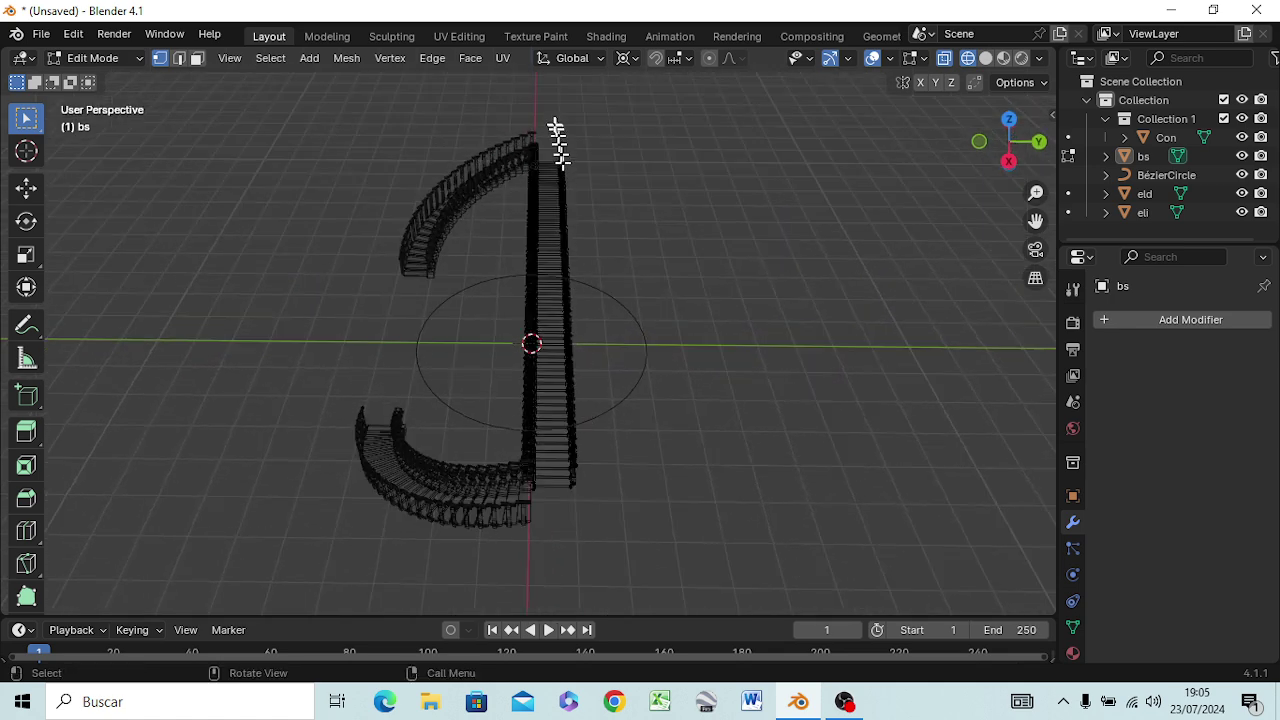
mouse_move(543, 114)
mouse_down()
mouse_move(591, 390)
mouse_move(594, 503)
mouse_up()
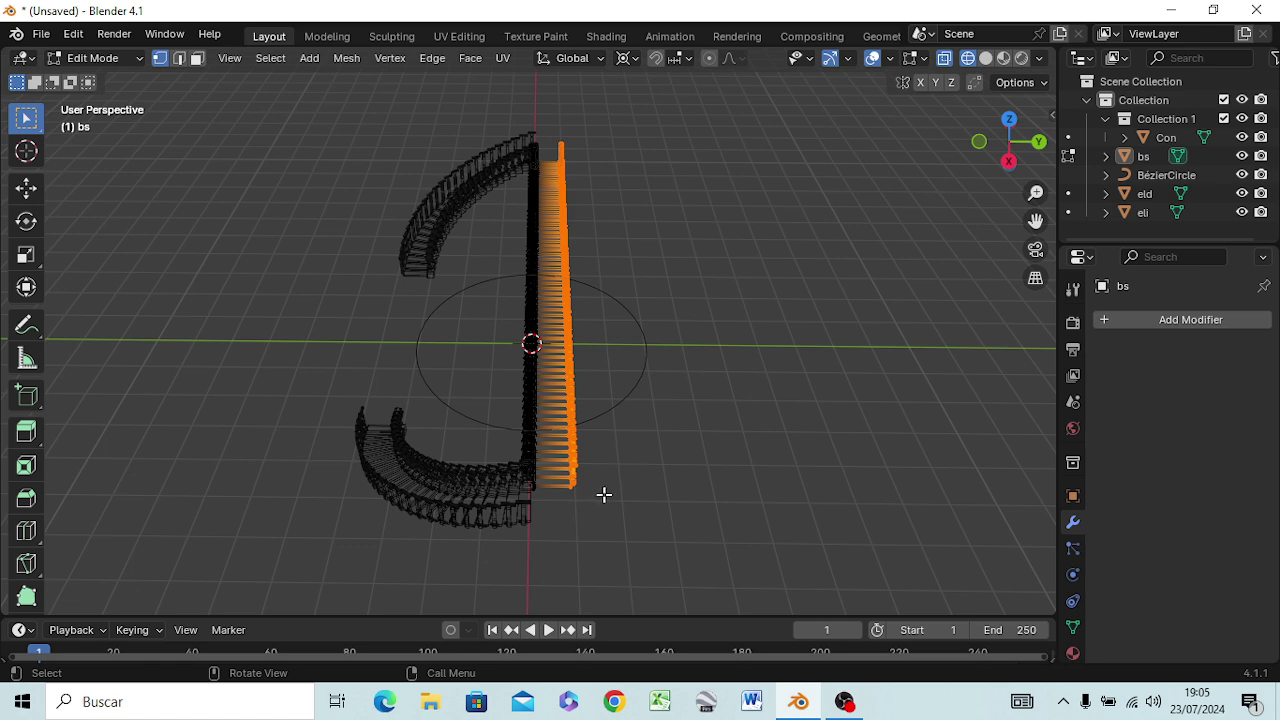
key(g)
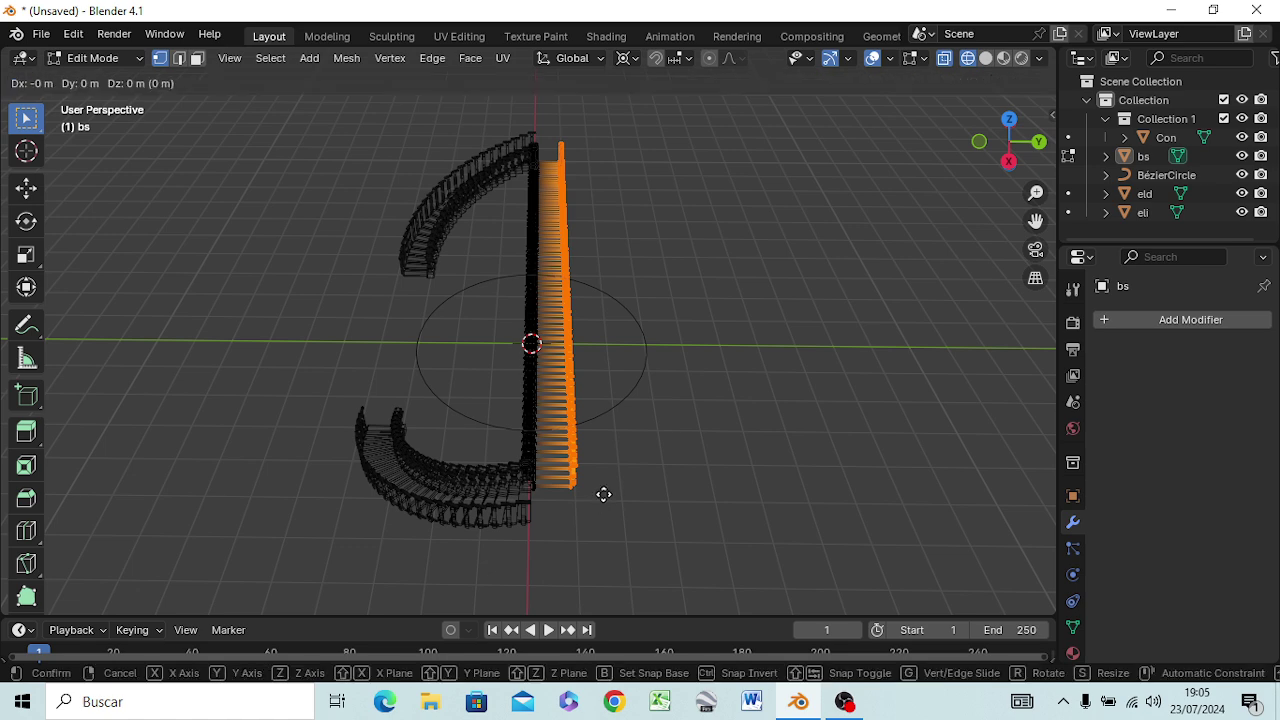
key(y)
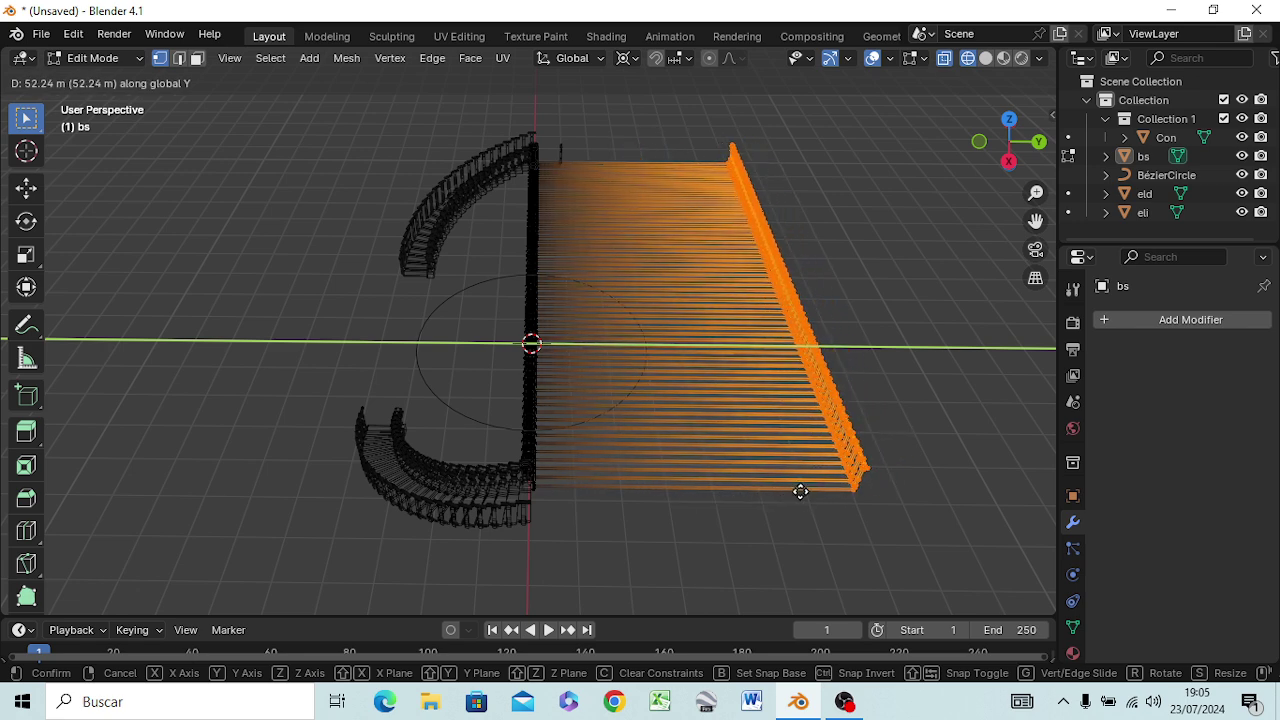
click(800, 491)
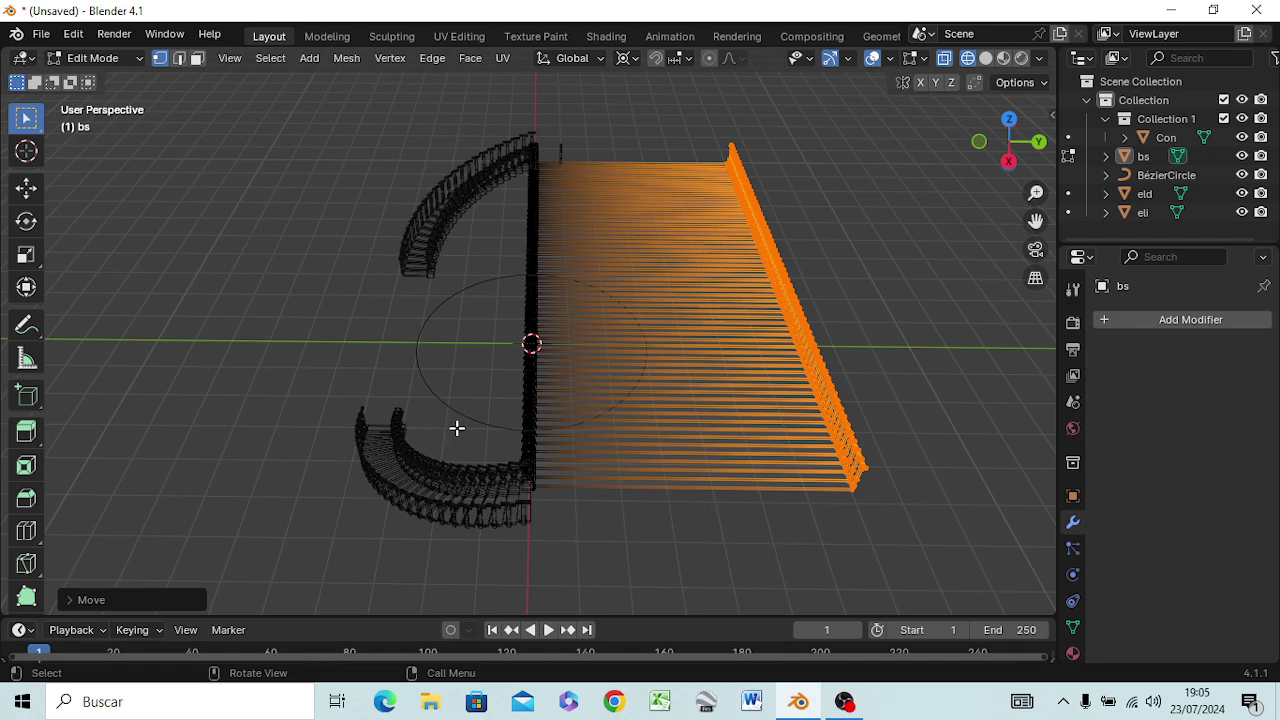
Return to solid shading and Object Mode, viewing the deck from a low angle.
mouse_move(372, 410)
middle_down()
mouse_move(579, 311)
mouse_move(352, 325)
mouse_move(237, 349)
mouse_move(291, 352)
middle_up()
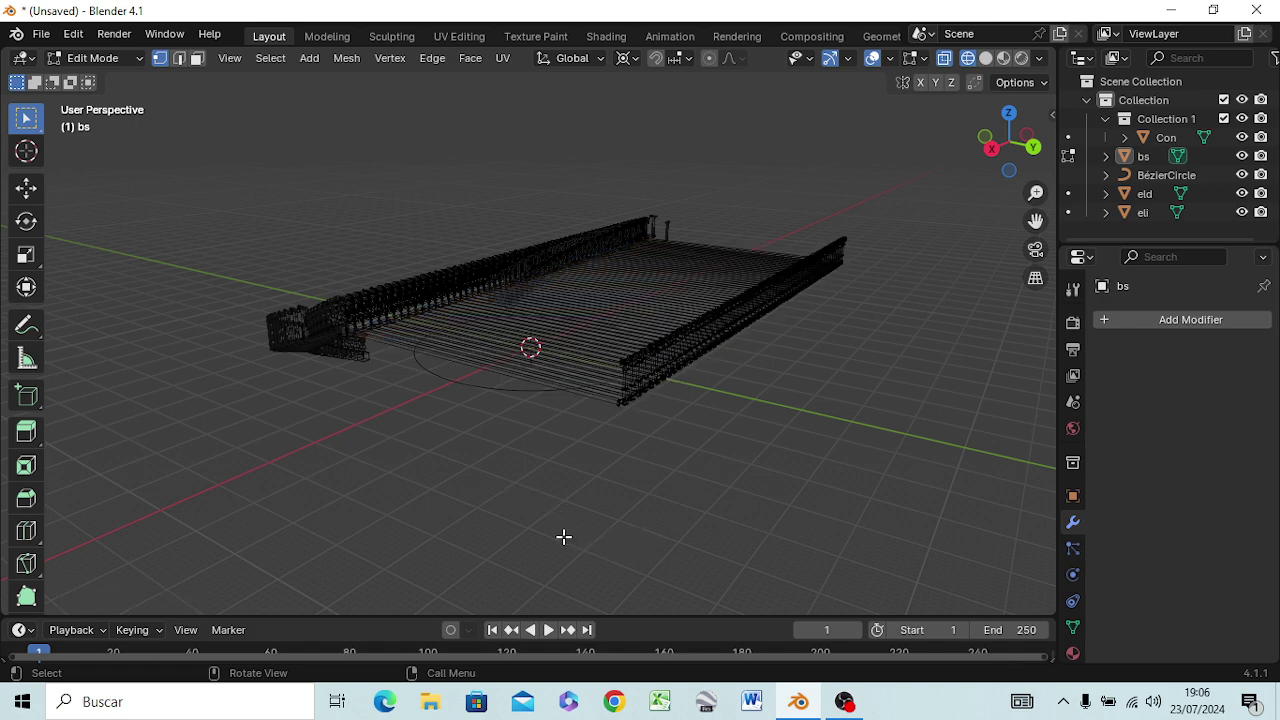
key(z)
click(680, 540)
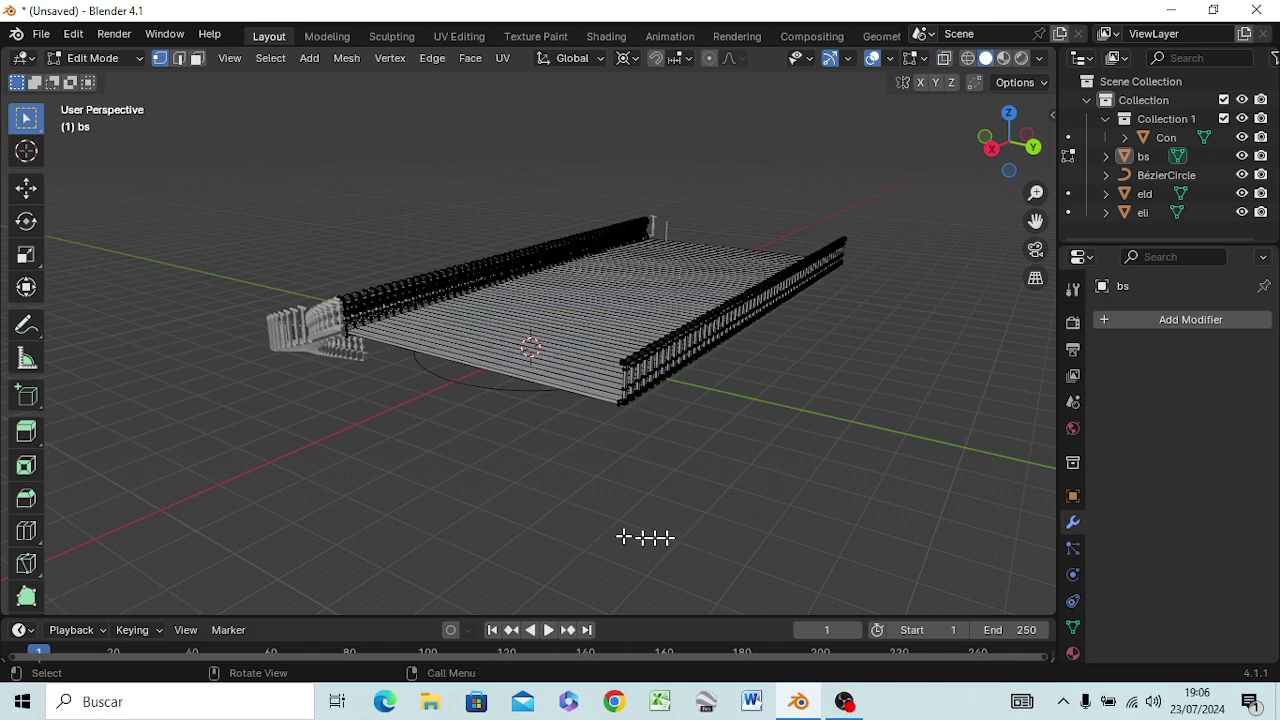
mouse_move(214, 406)
middle_down()
mouse_move(280, 434)
mouse_move(388, 443)
middle_up()
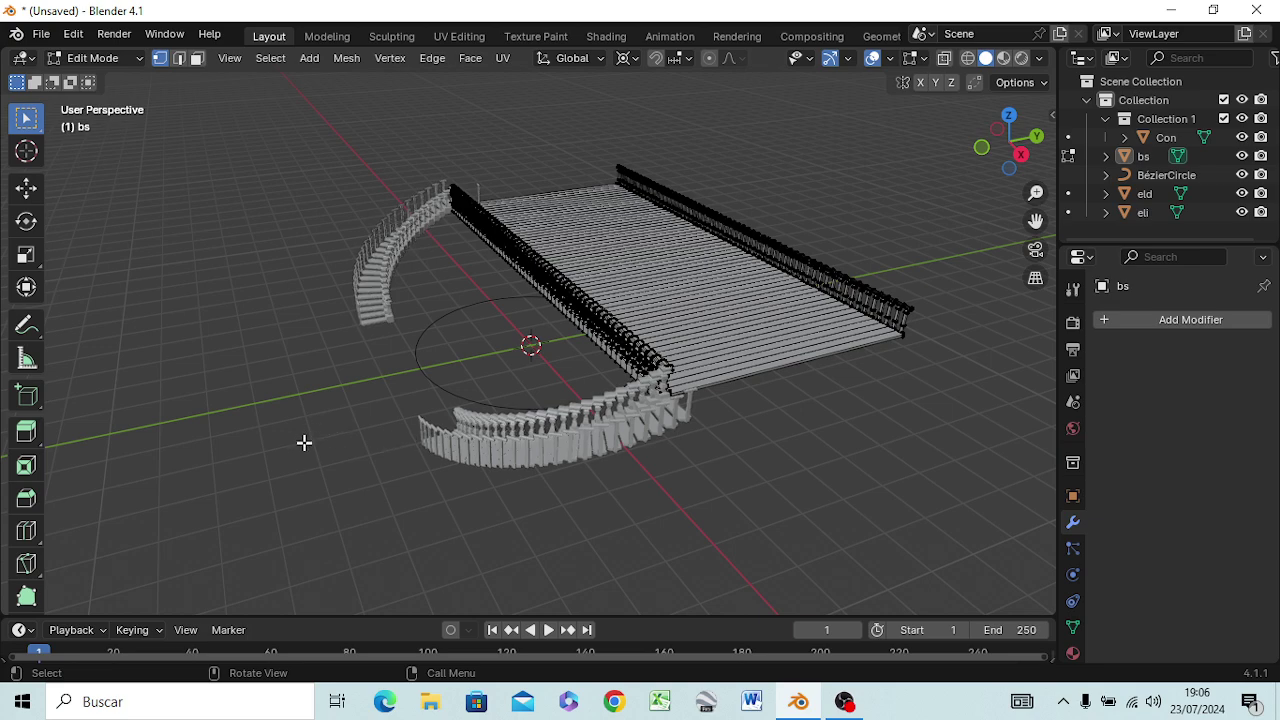
key(Tab)
mouse_move(314, 517)
middle_down()
mouse_move(457, 511)
mouse_move(535, 415)
mouse_move(274, 409)
mouse_move(271, 354)
mouse_move(205, 290)
mouse_move(20, 315)
mouse_move(1023, 430)
mouse_move(1000, 486)
mouse_move(738, 495)
mouse_move(634, 517)
mouse_move(709, 480)
mouse_move(726, 500)
mouse_move(450, 587)
mouse_move(334, 491)
mouse_move(322, 315)
middle_up()
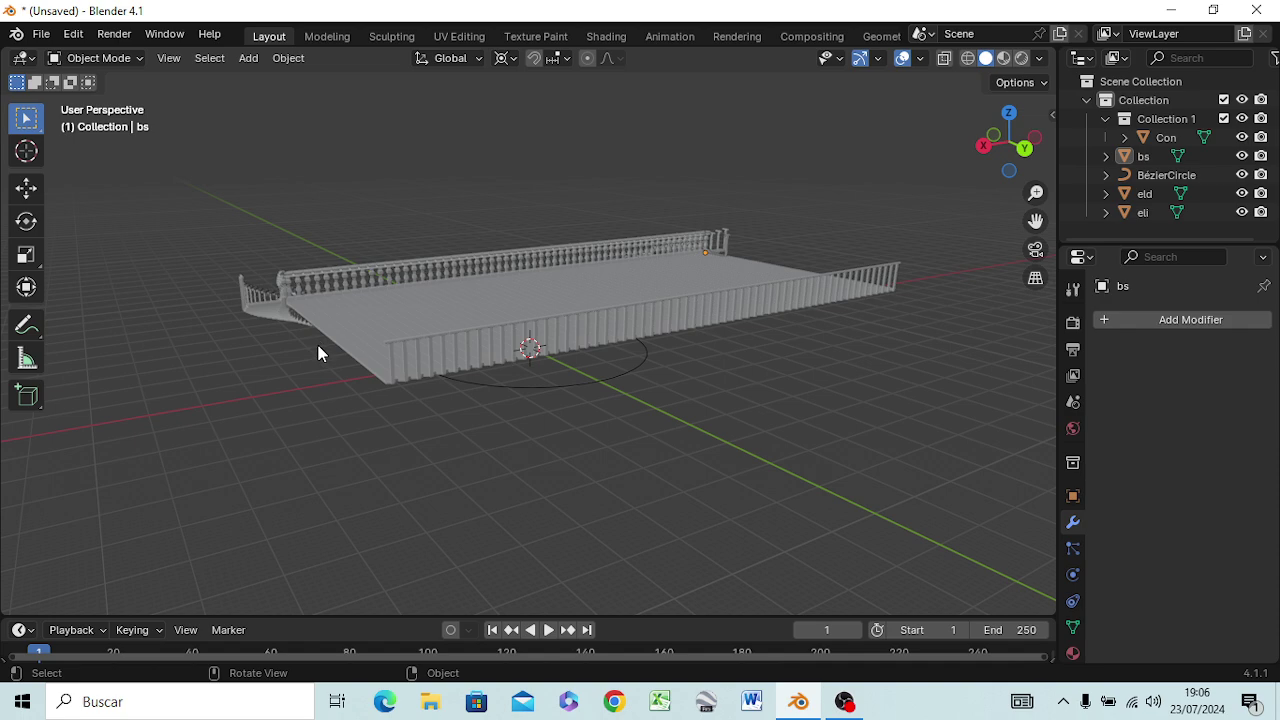
Select the bs deck, enter Edit Mode, and pick the slab's front face in Face select mode.
scroll(320, 352, up, 3)
mouse_move(323, 351)
ctrl+middle_down()
mouse_move(245, 408)
mouse_move(297, 388)
ctrl+middle_up()
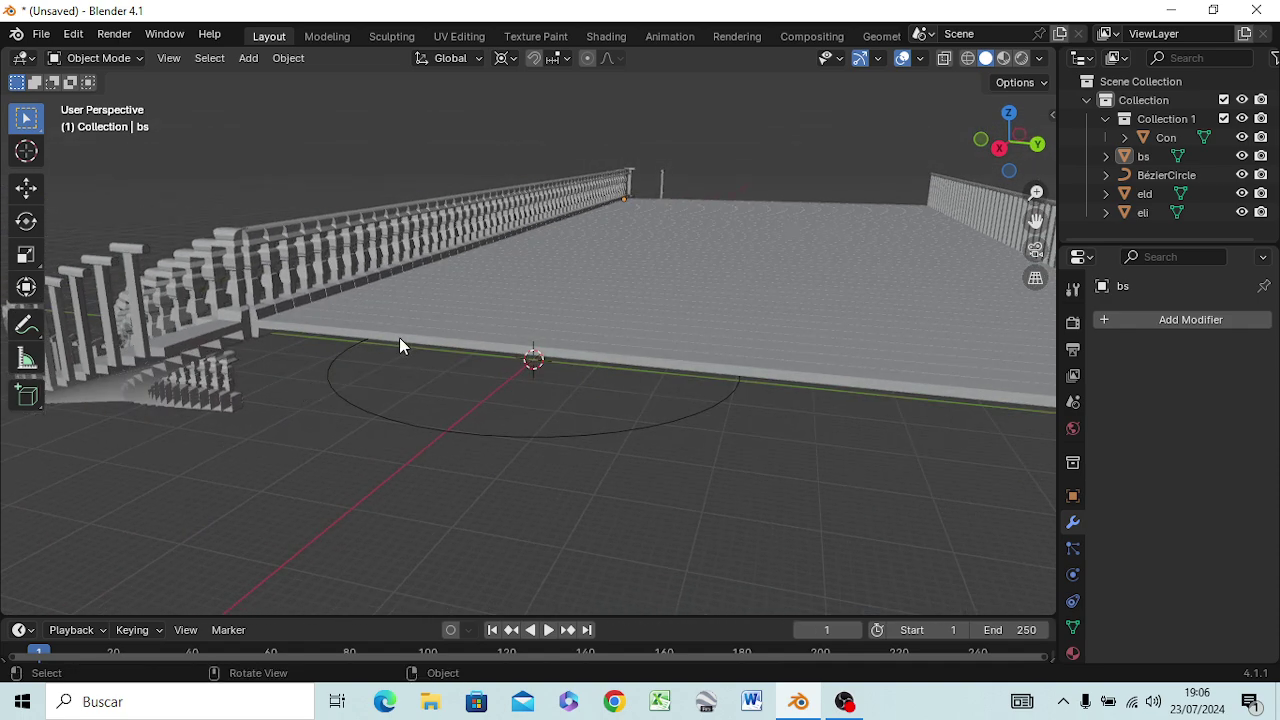
click(399, 340)
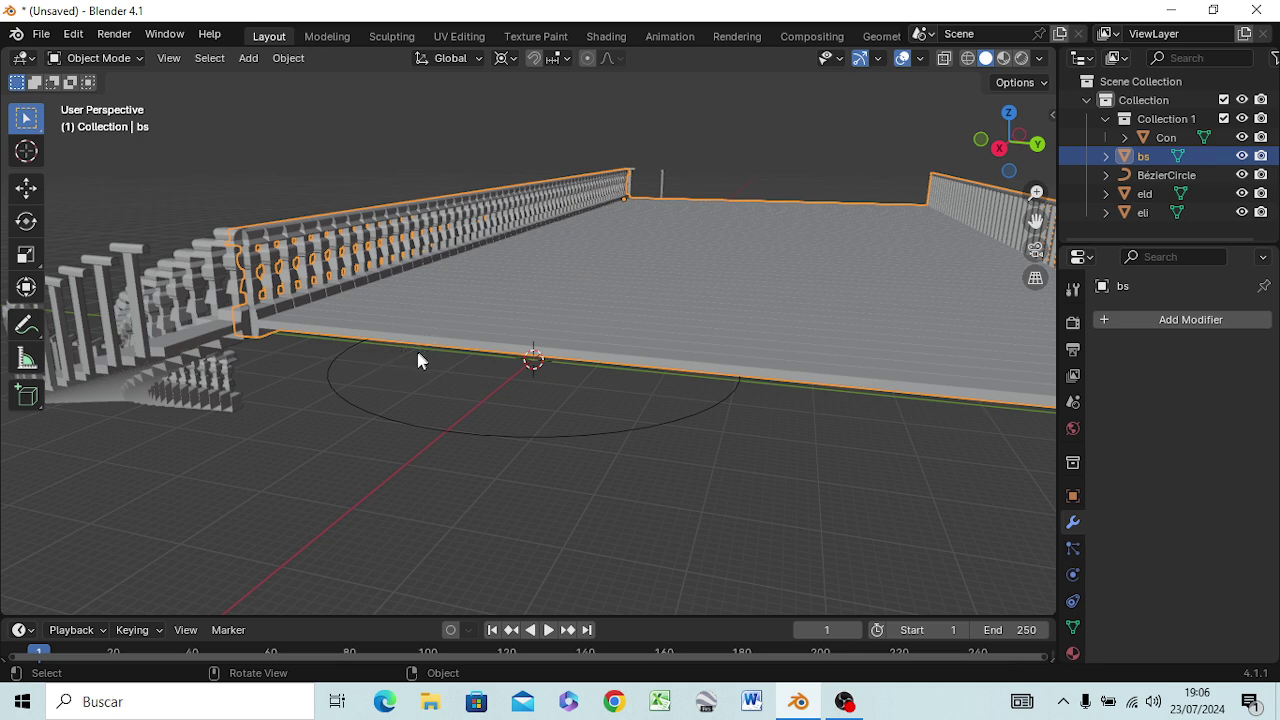
key(Tab)
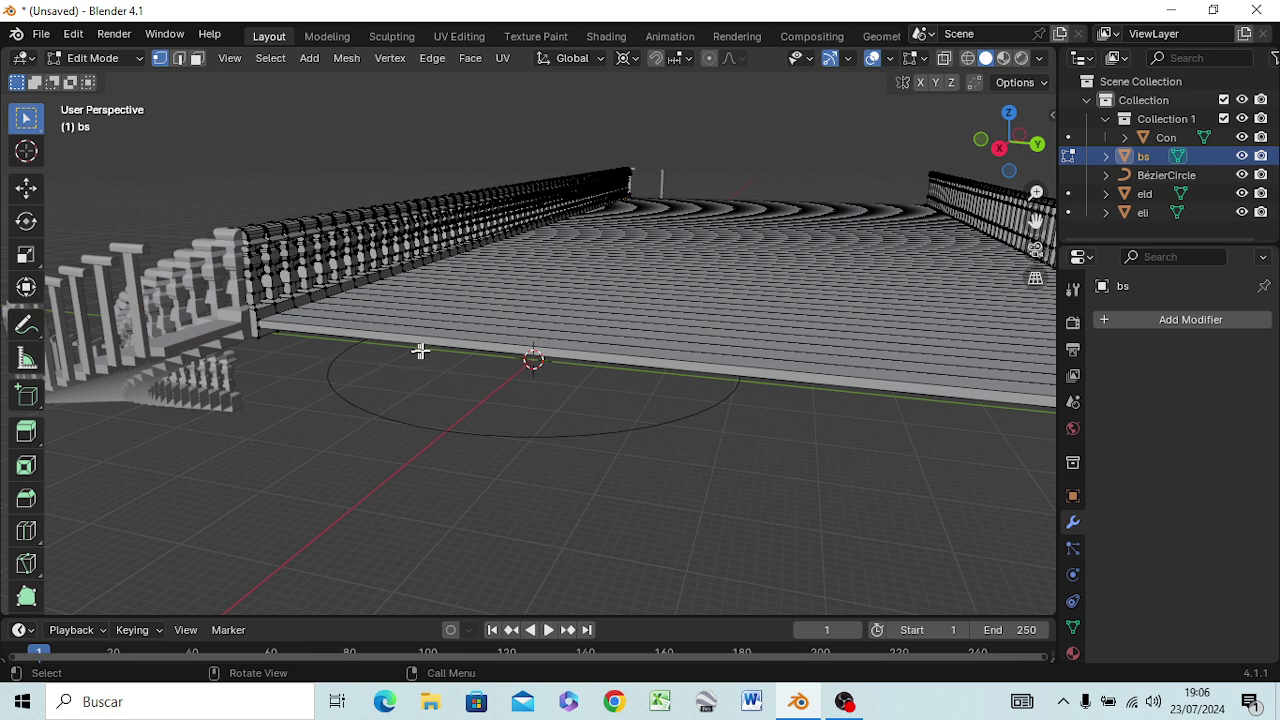
click(249, 322)
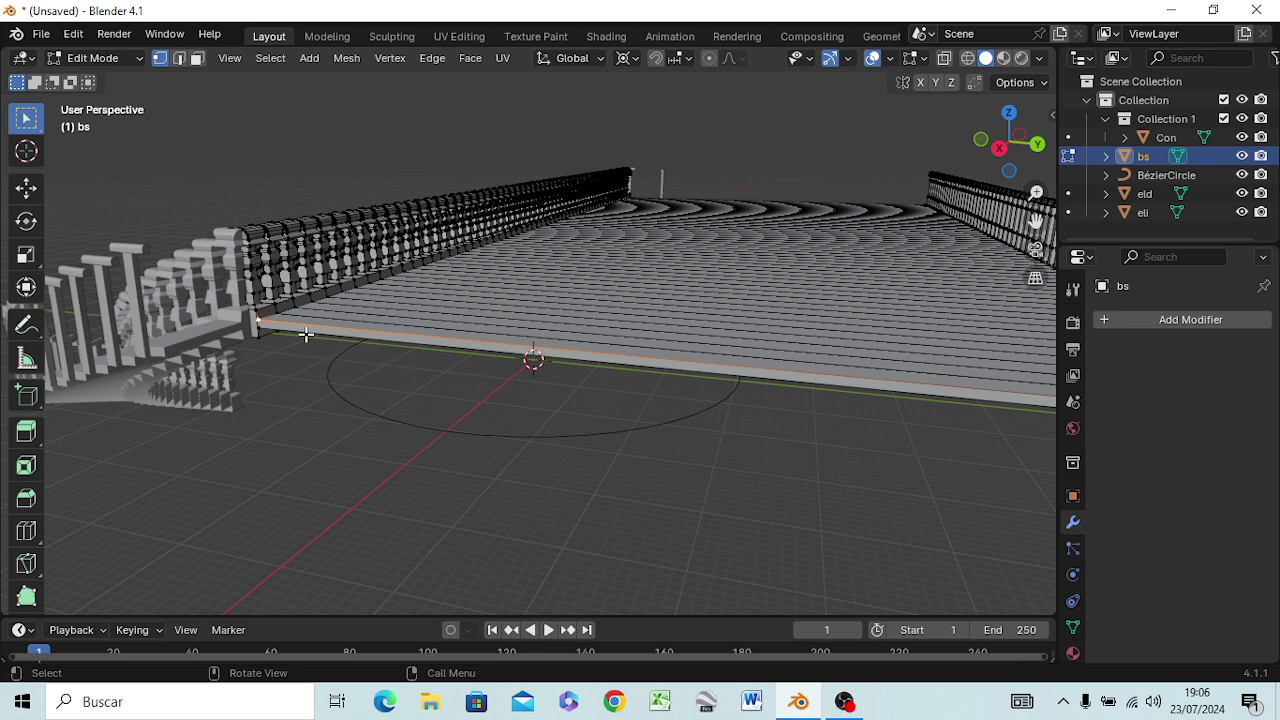
key(3)
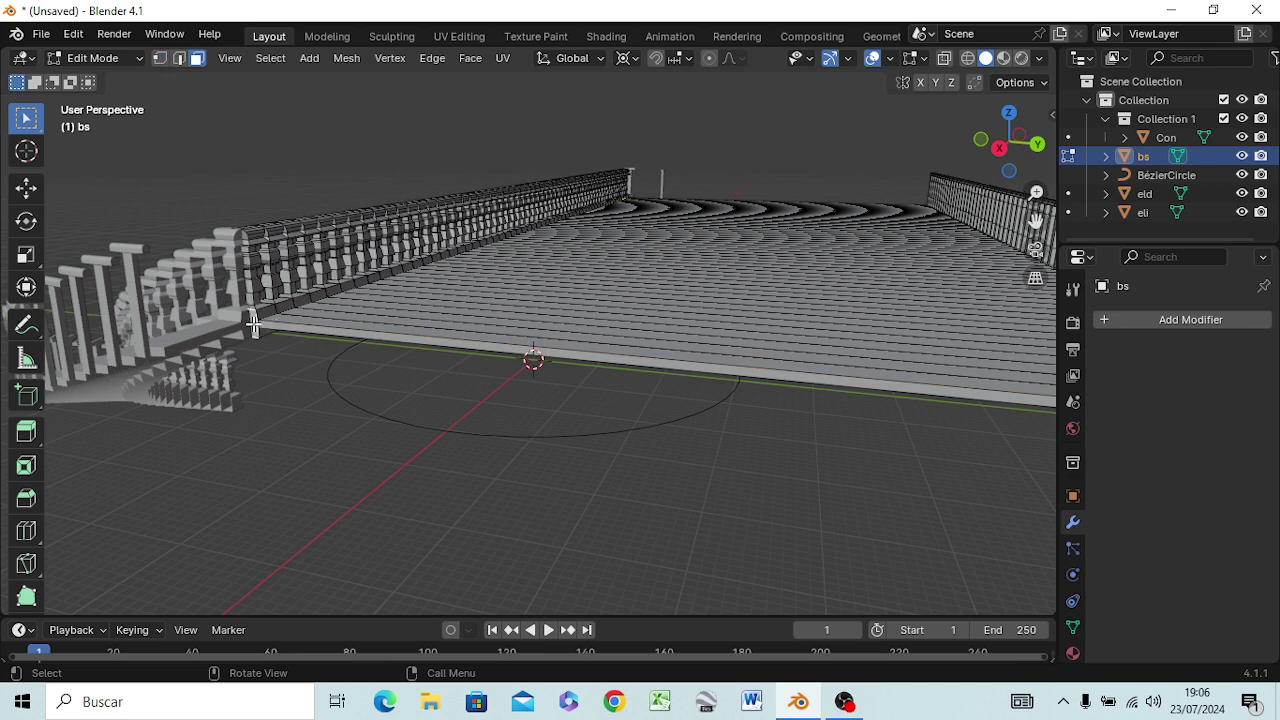
click(286, 334)
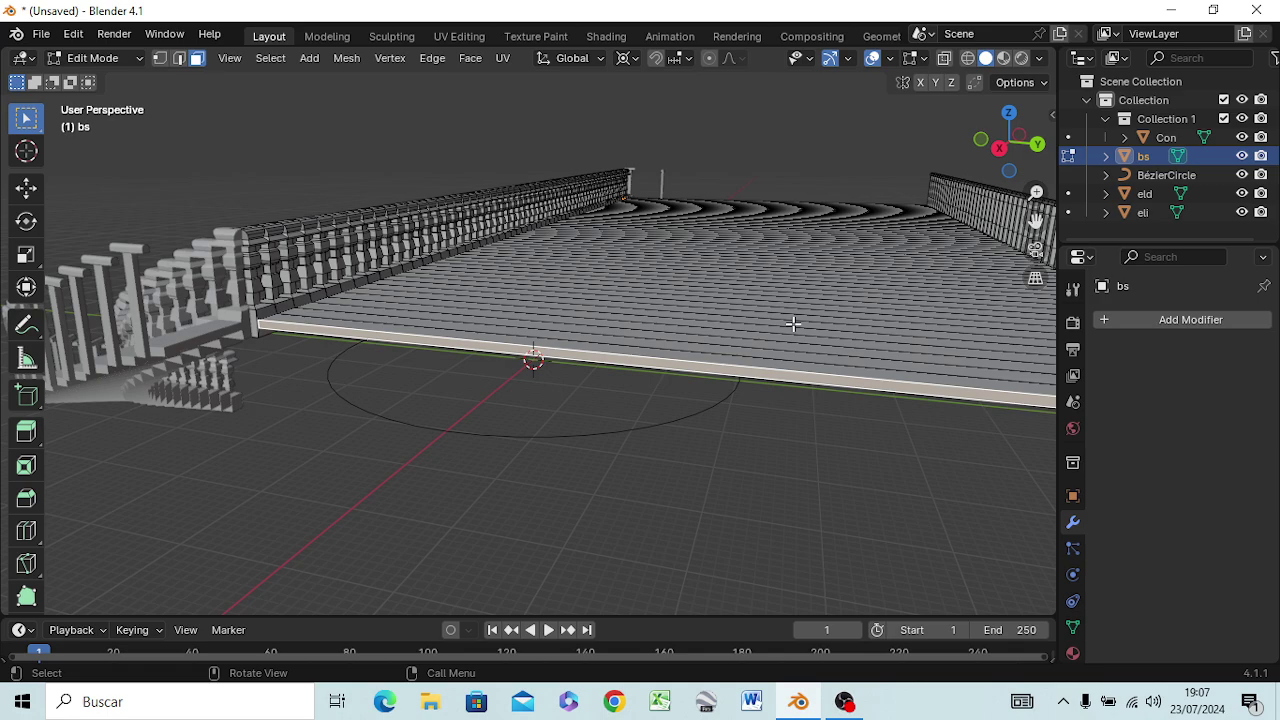
mouse_move(793, 323)
middle_down()
mouse_move(703, 320)
mouse_move(791, 314)
mouse_move(777, 317)
middle_up()
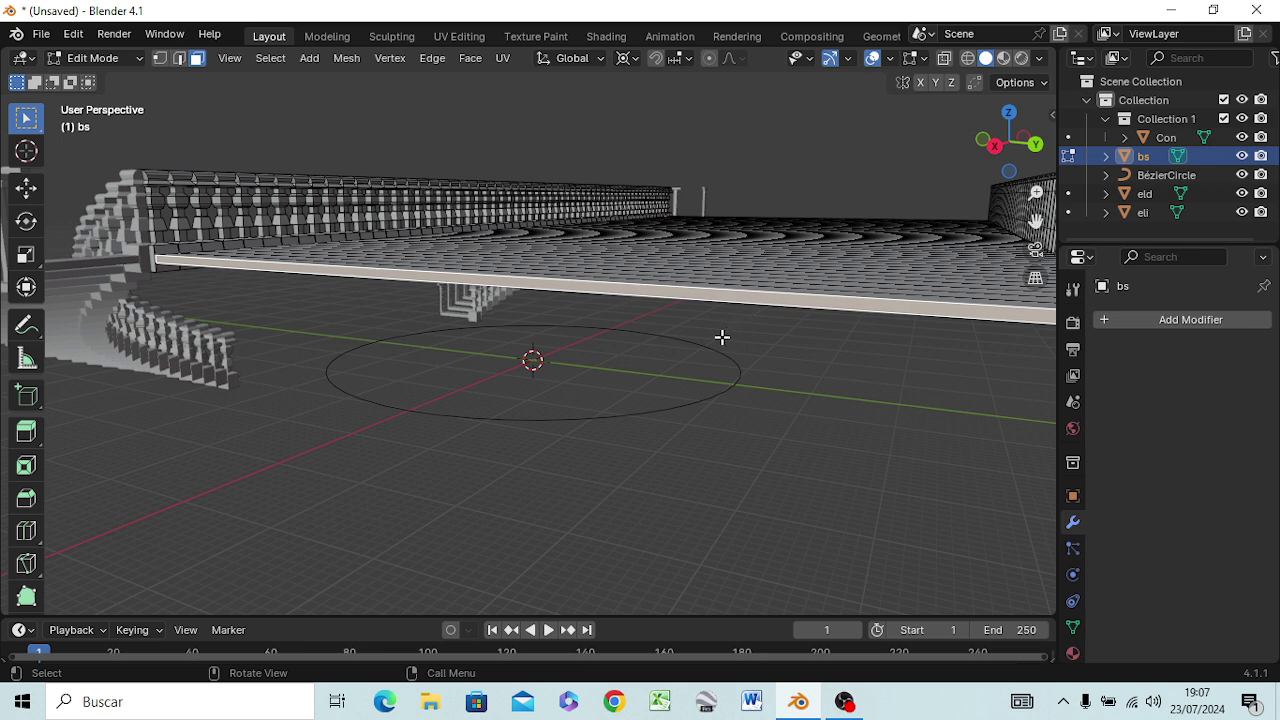
In Back Ortho view, extend the selected slab end face 7.535 m along X.
key(KP_3)
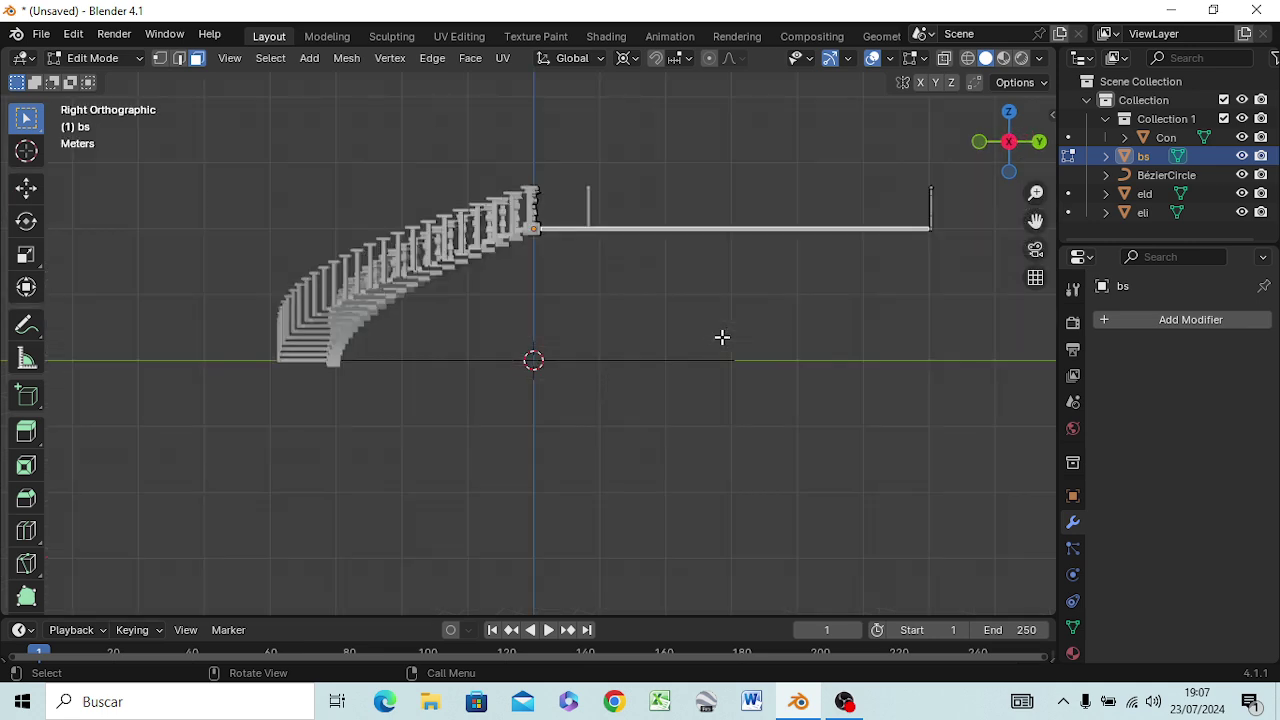
key(KP_1)
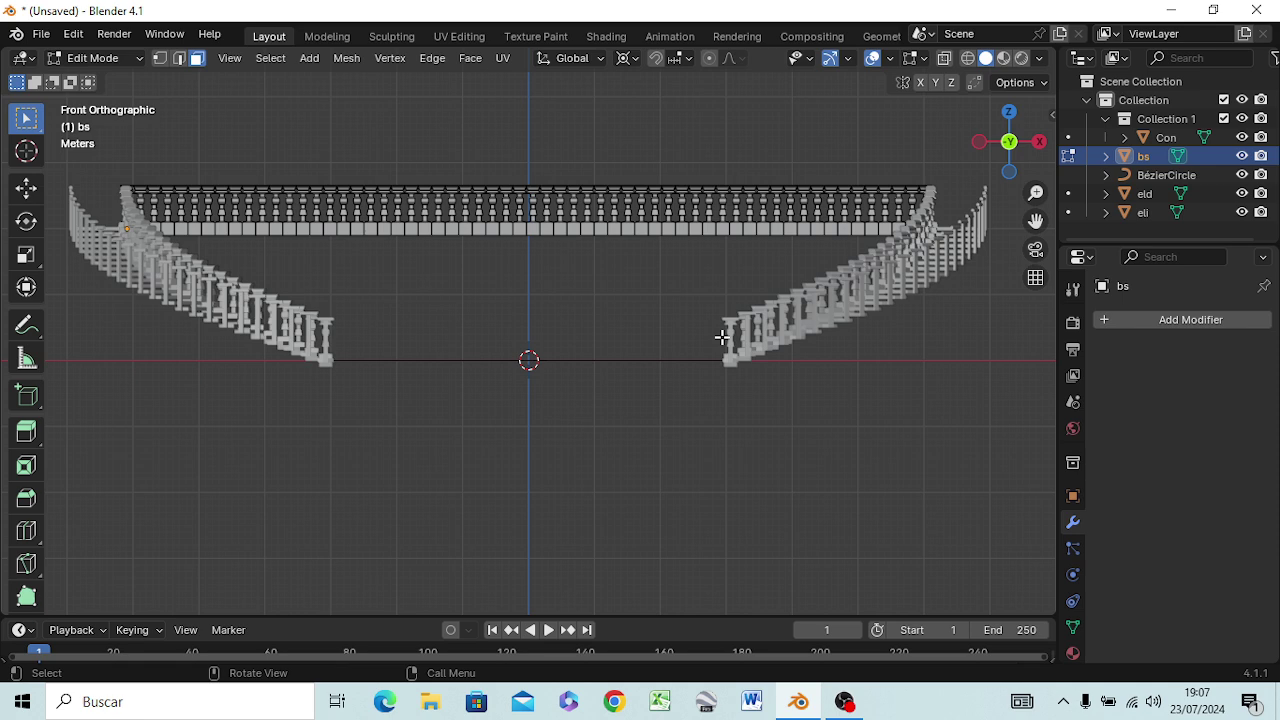
key(ctrl+KP_1)
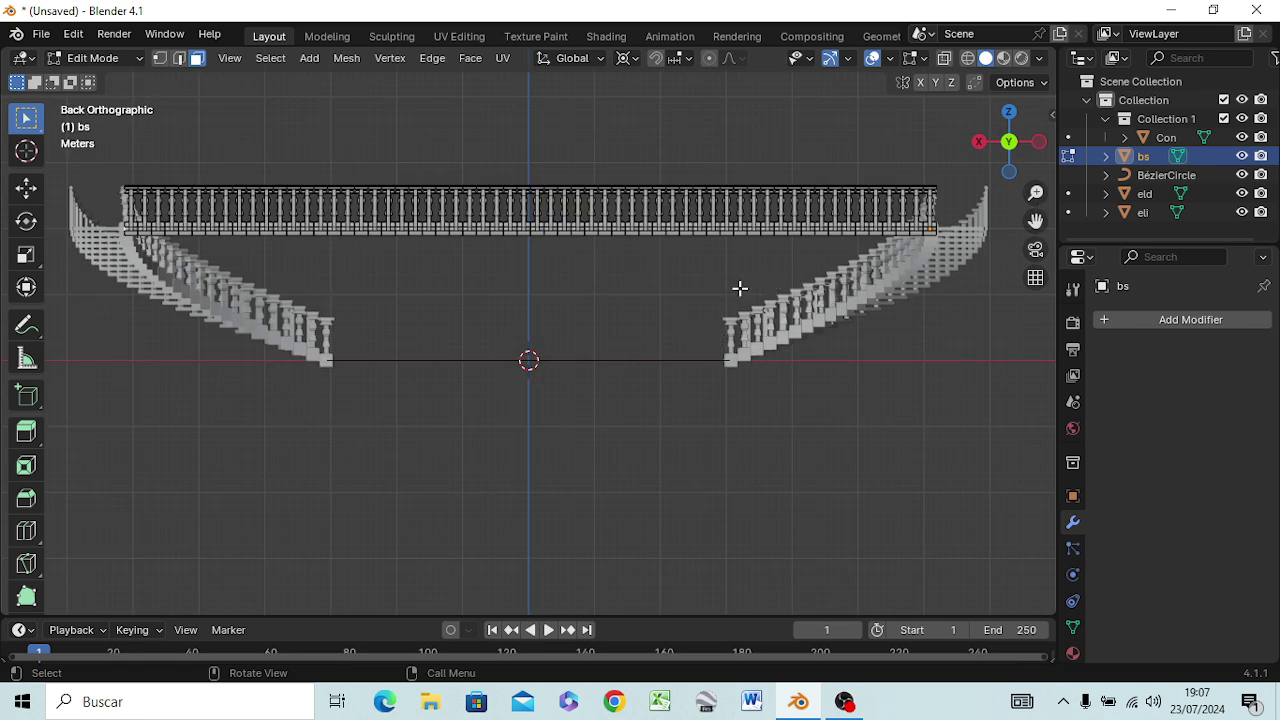
key(g)
key(x)
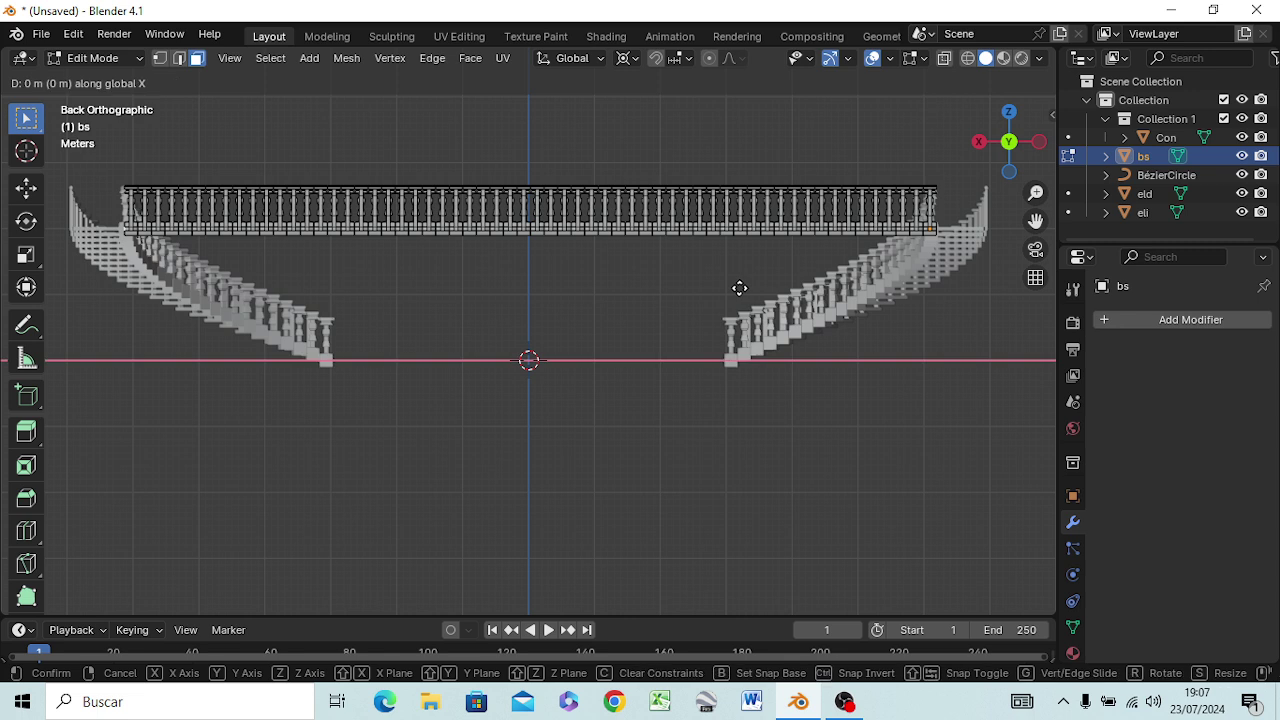
click(684, 296)
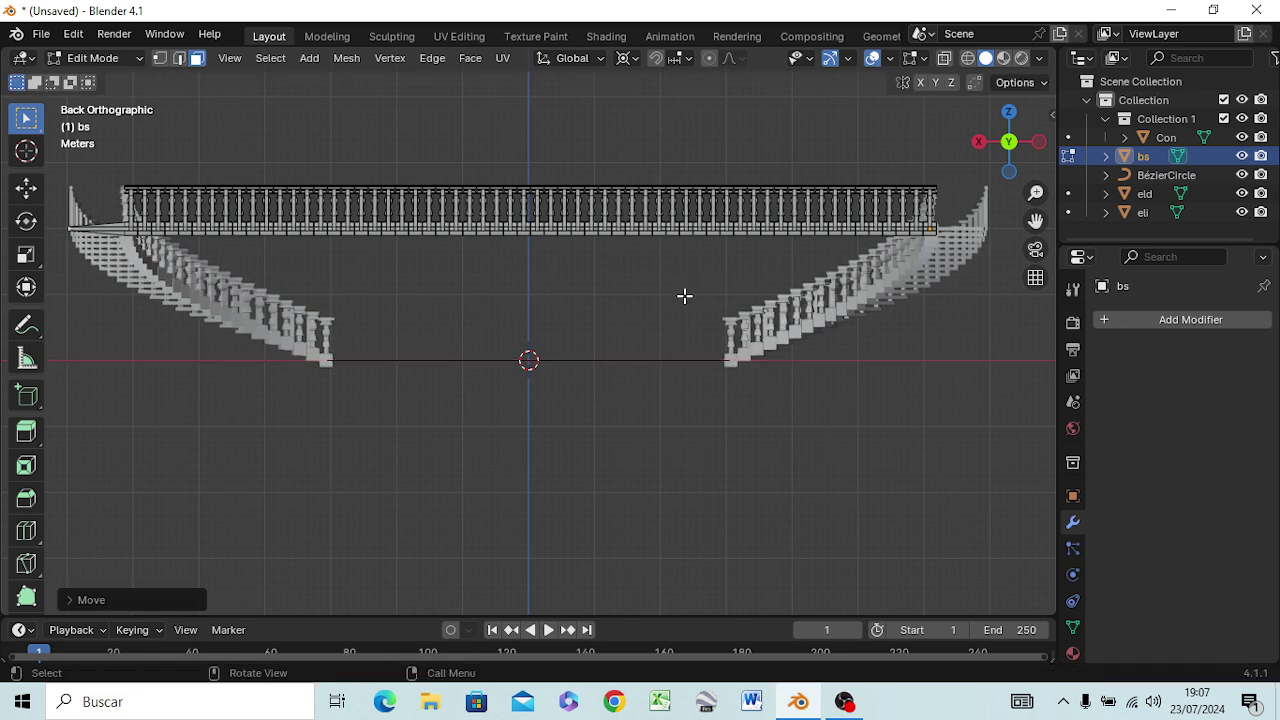
middle_drag(963, 271, 873, 281)
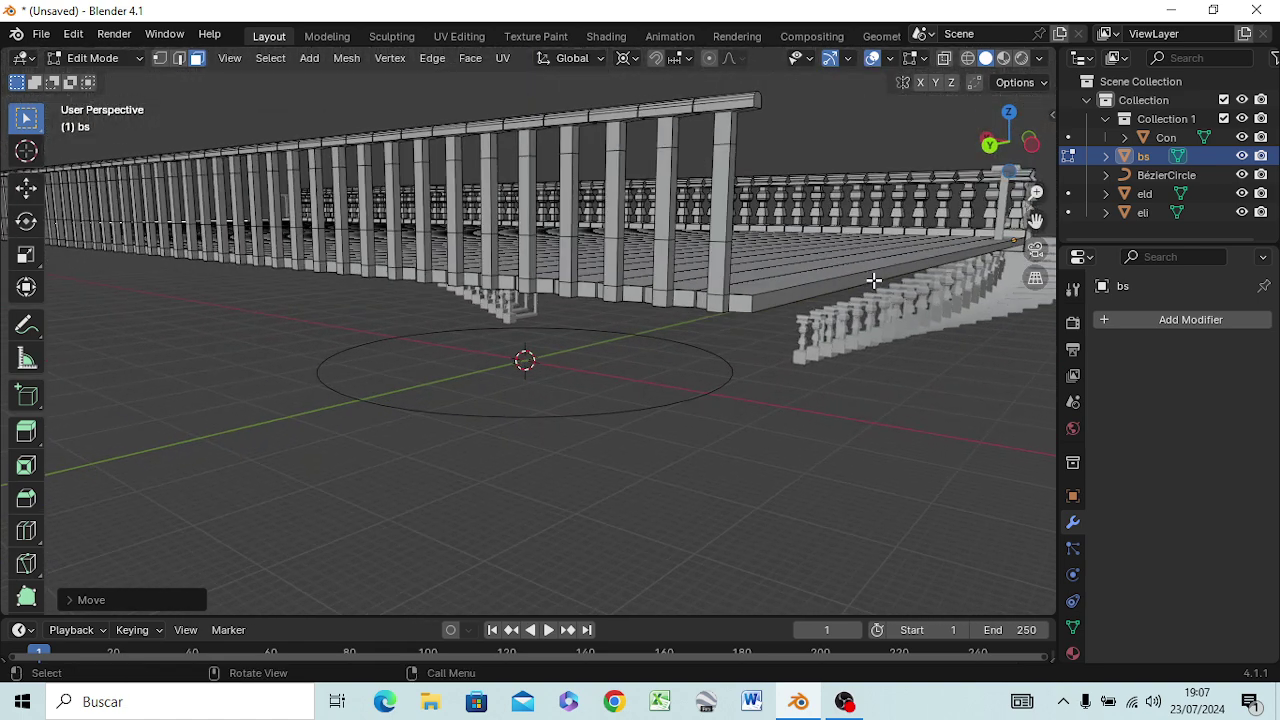
Select the slab's other end face and extend it outward along X in Back view.
click(873, 272)
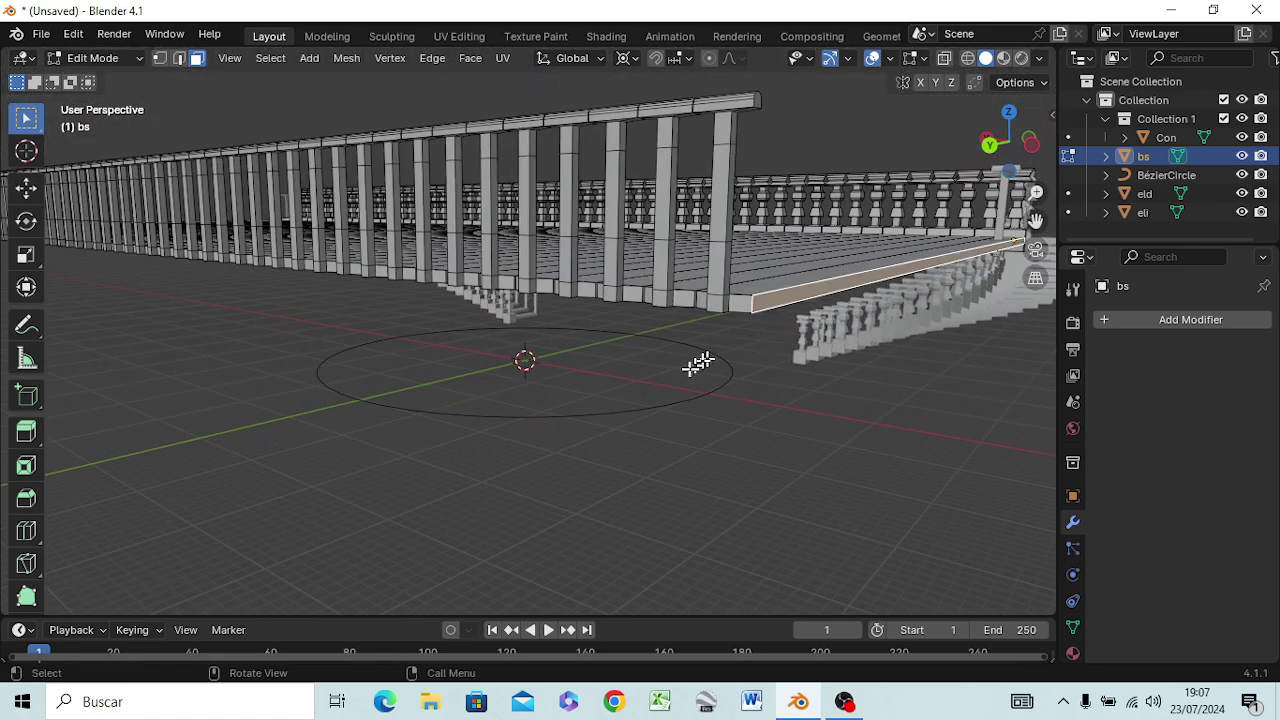
key(KP_3)
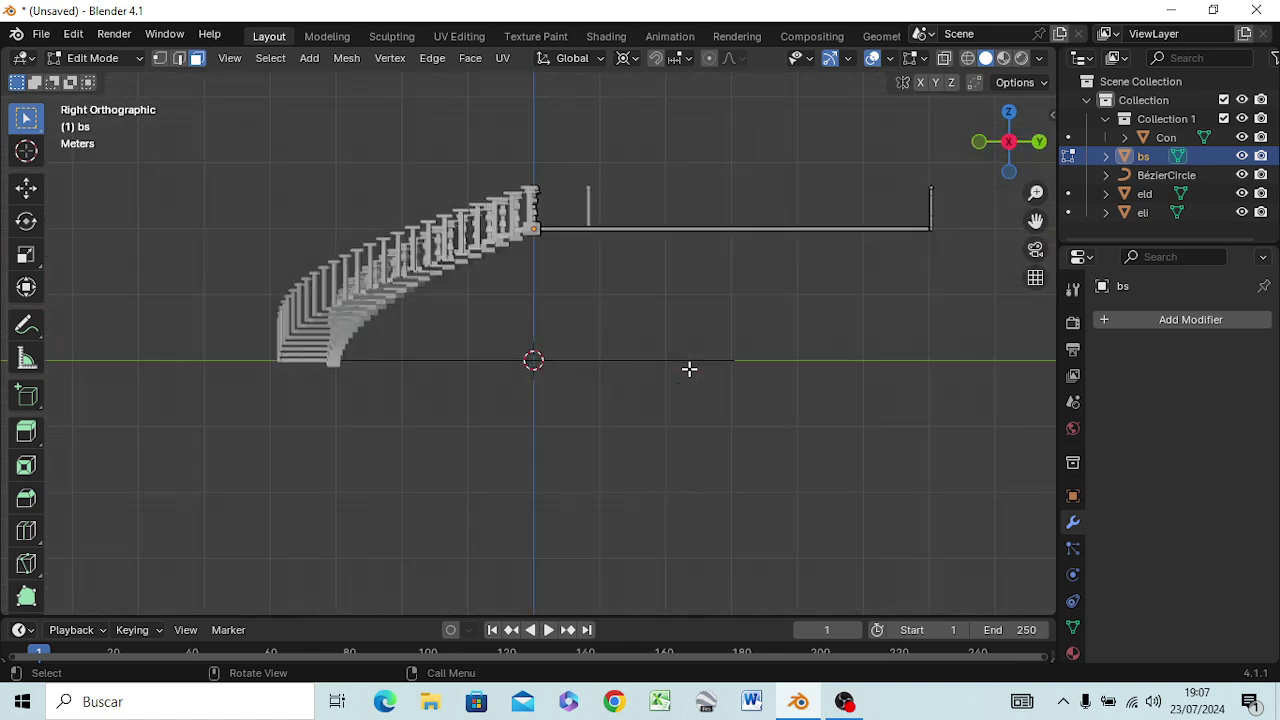
key(ctrl+KP_3)
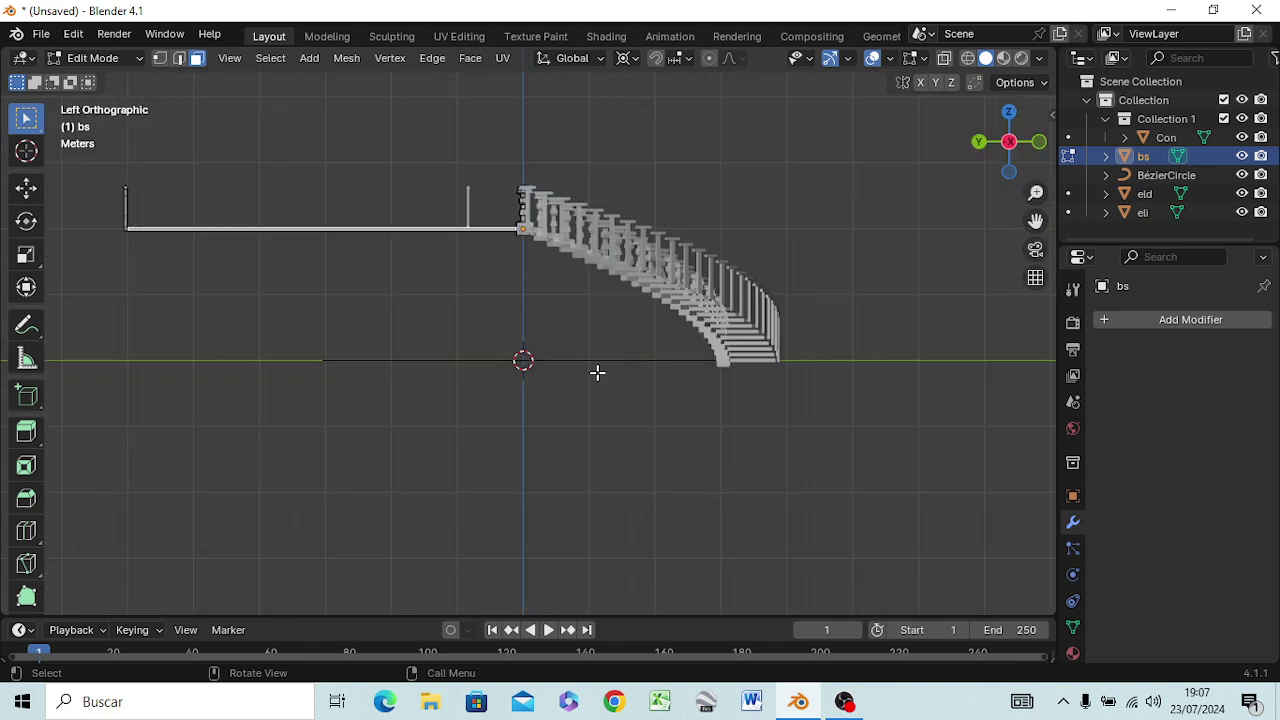
key(KP_1)
key(ctrl+KP_1)
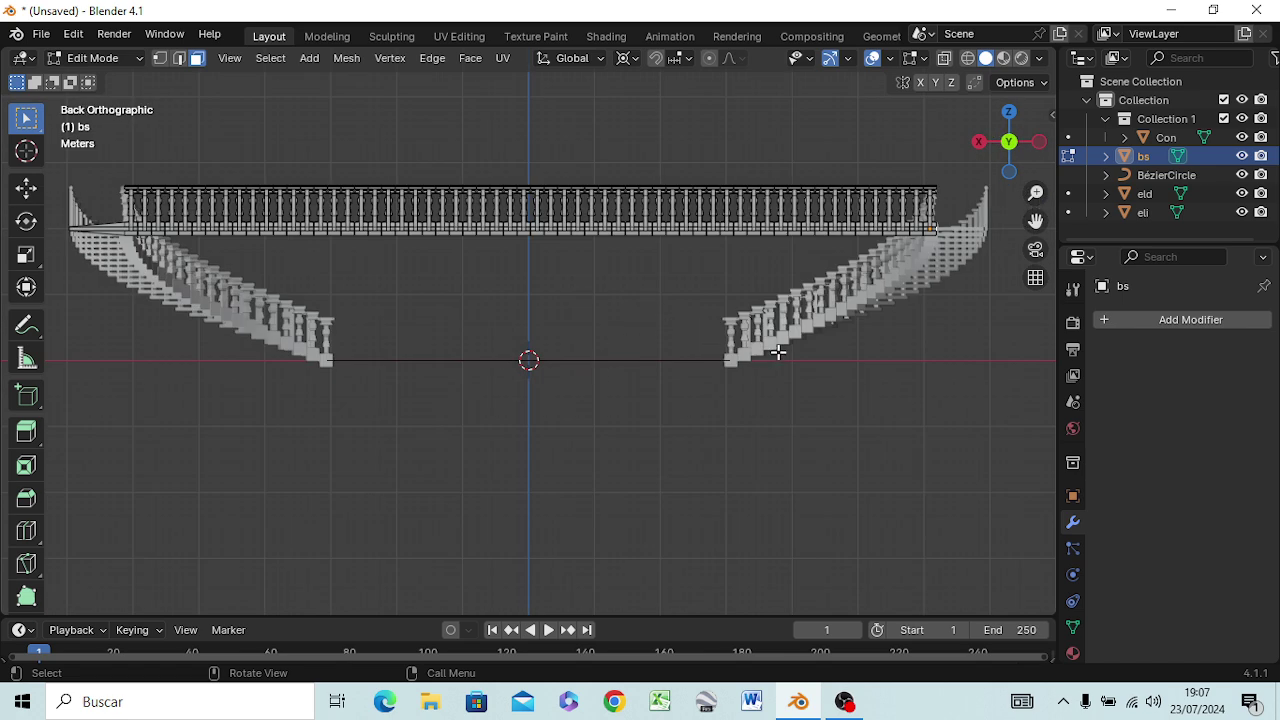
key(g)
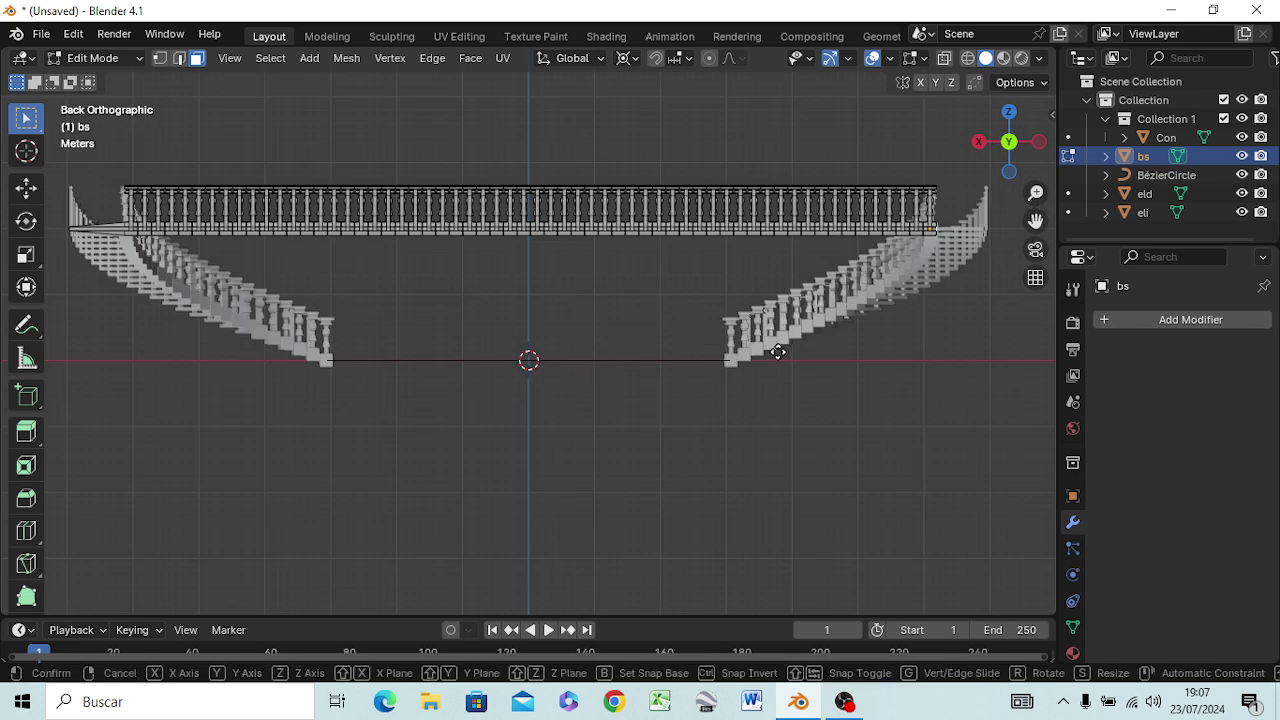
key(x)
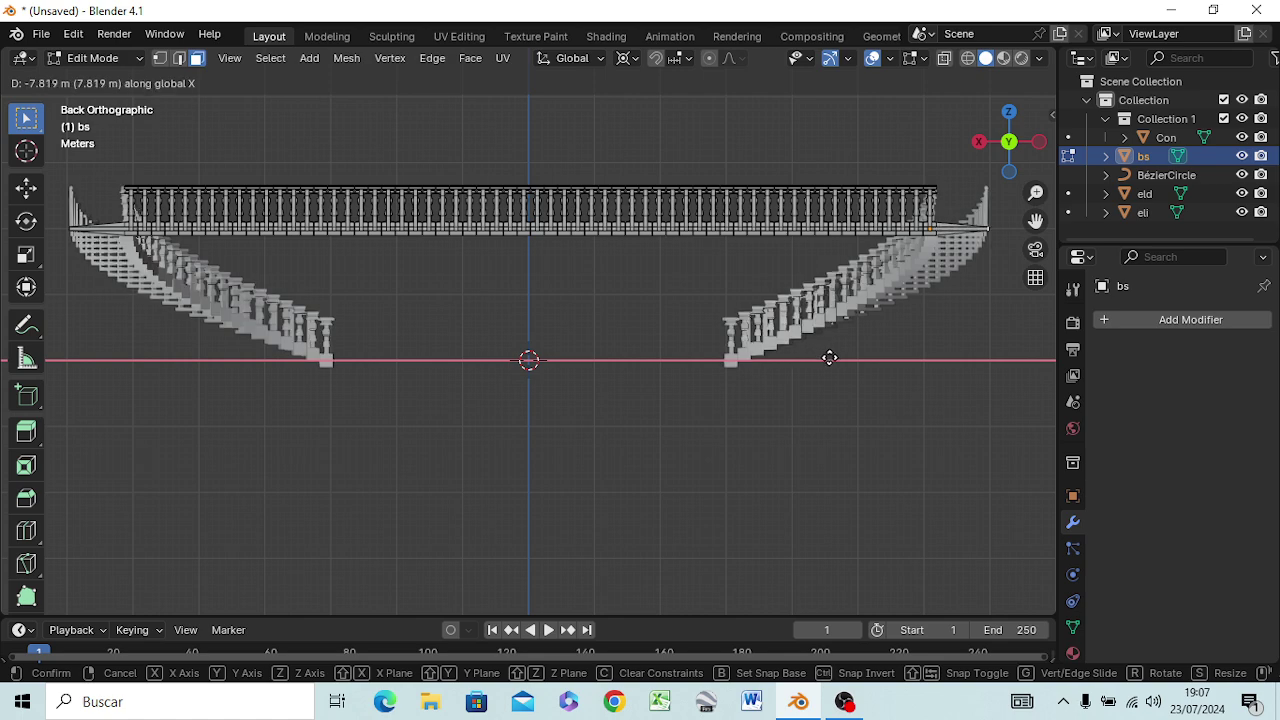
click(831, 359)
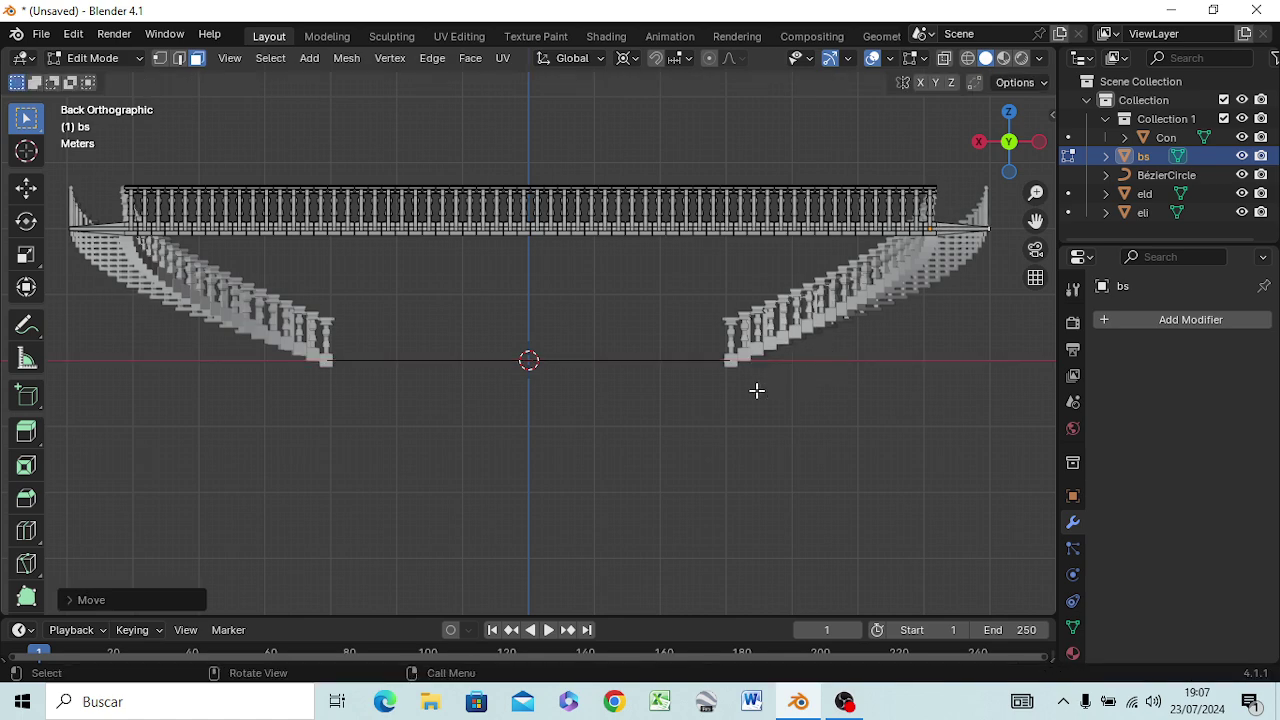
mouse_move(757, 387)
middle_down()
mouse_move(534, 443)
mouse_move(500, 471)
mouse_move(365, 441)
mouse_move(94, 466)
mouse_move(262, 476)
mouse_move(351, 454)
mouse_move(374, 471)
mouse_move(243, 560)
mouse_move(243, 543)
mouse_move(520, 480)
mouse_move(543, 446)
middle_up()
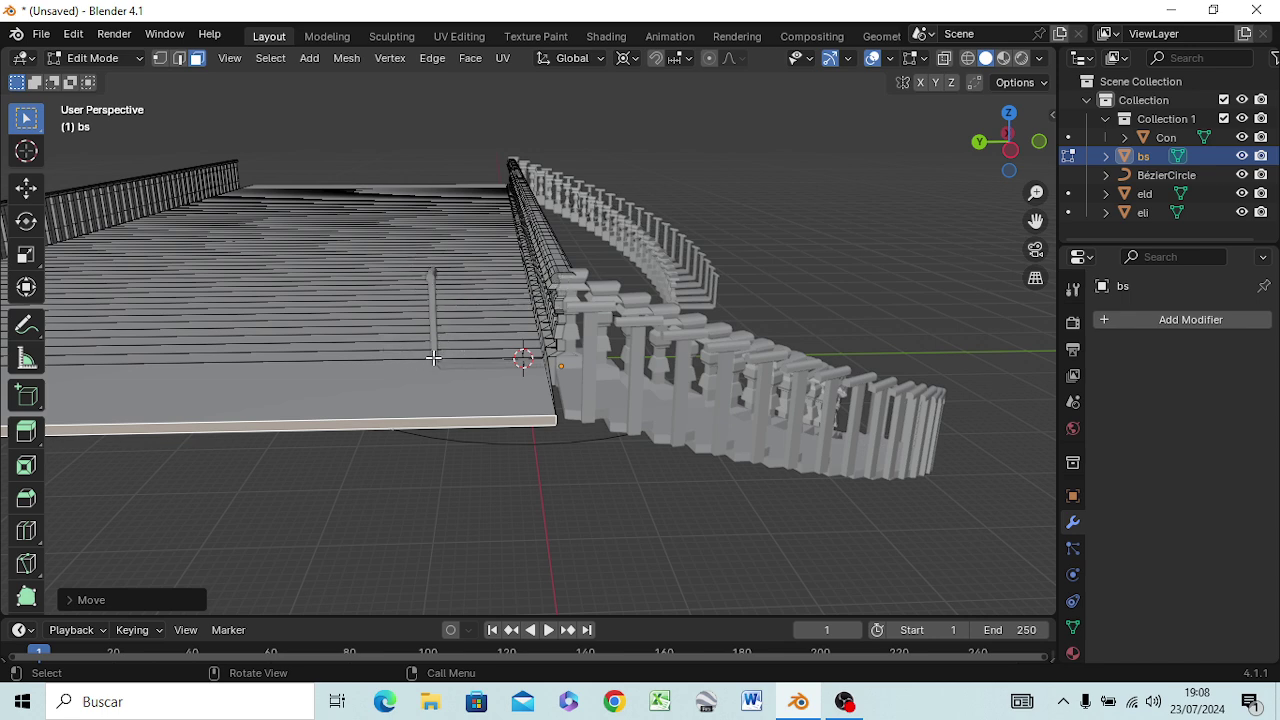
Select the slab's front face, check it from right and left views, then exit to Object Mode.
click(428, 388)
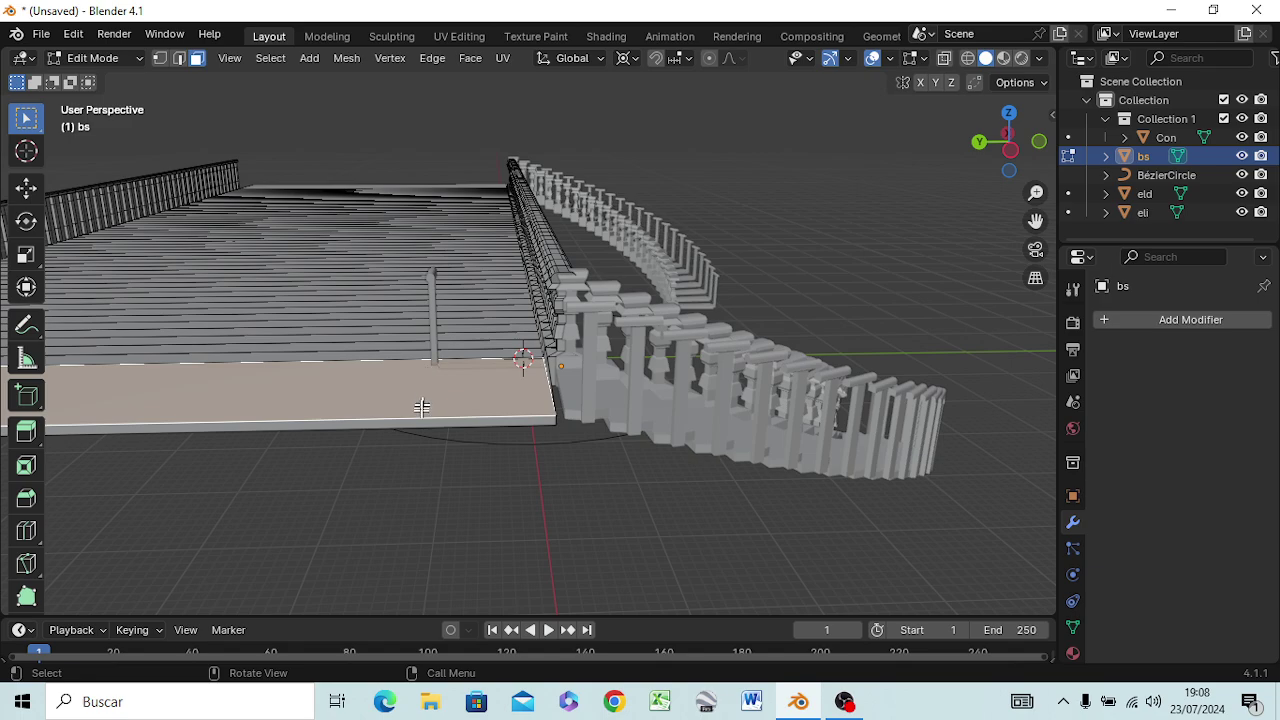
mouse_move(258, 410)
middle_down()
mouse_move(186, 421)
mouse_move(251, 443)
mouse_move(400, 415)
mouse_move(365, 411)
middle_up()
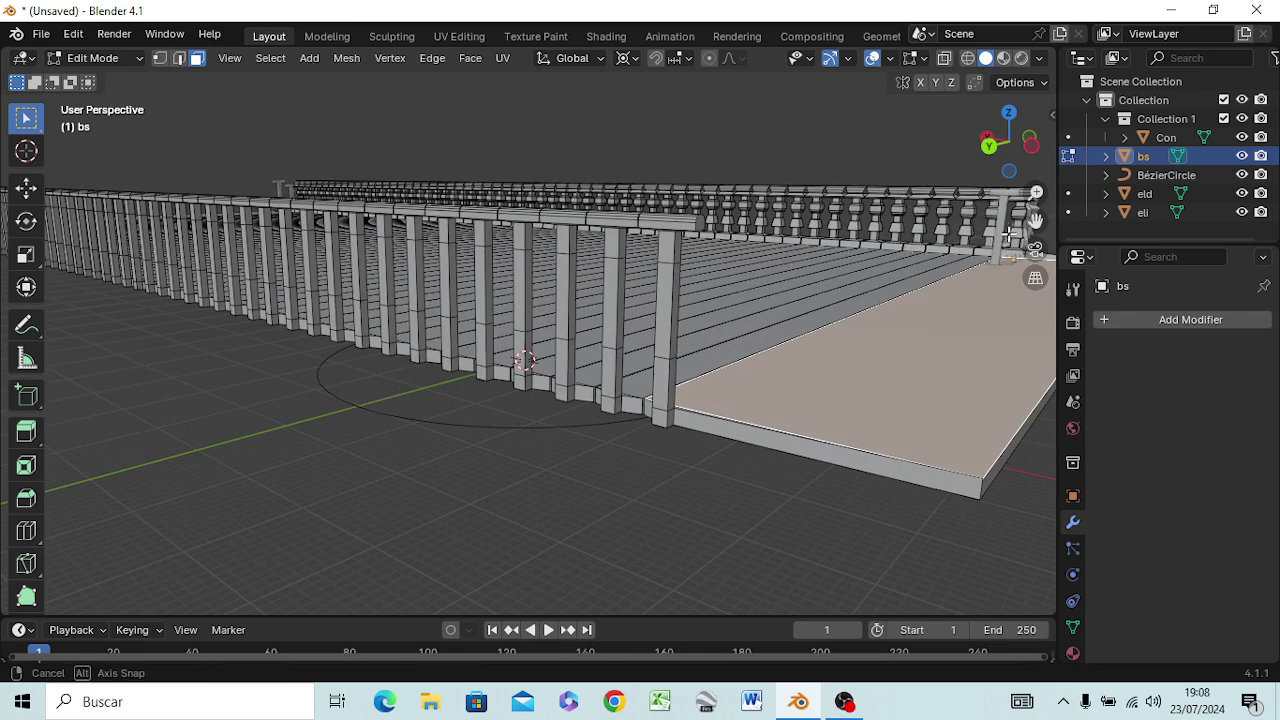
middle_drag(1010, 233, 930, 232)
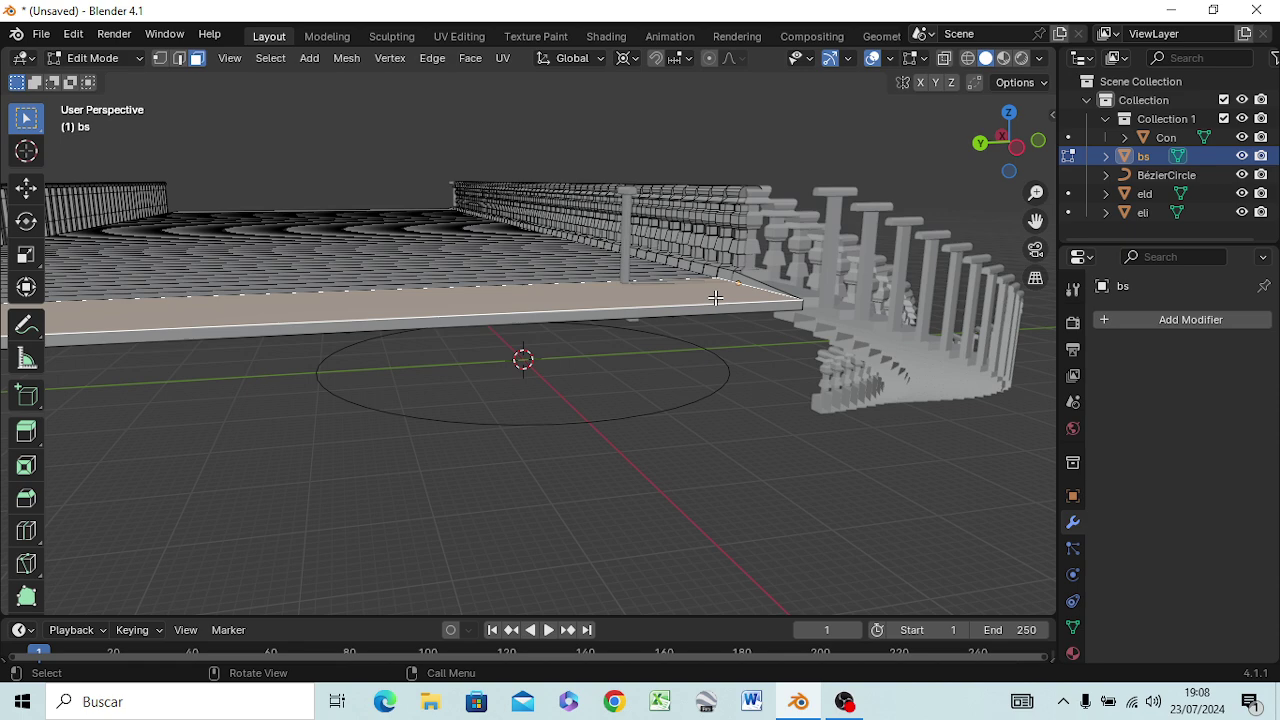
key(KP_3)
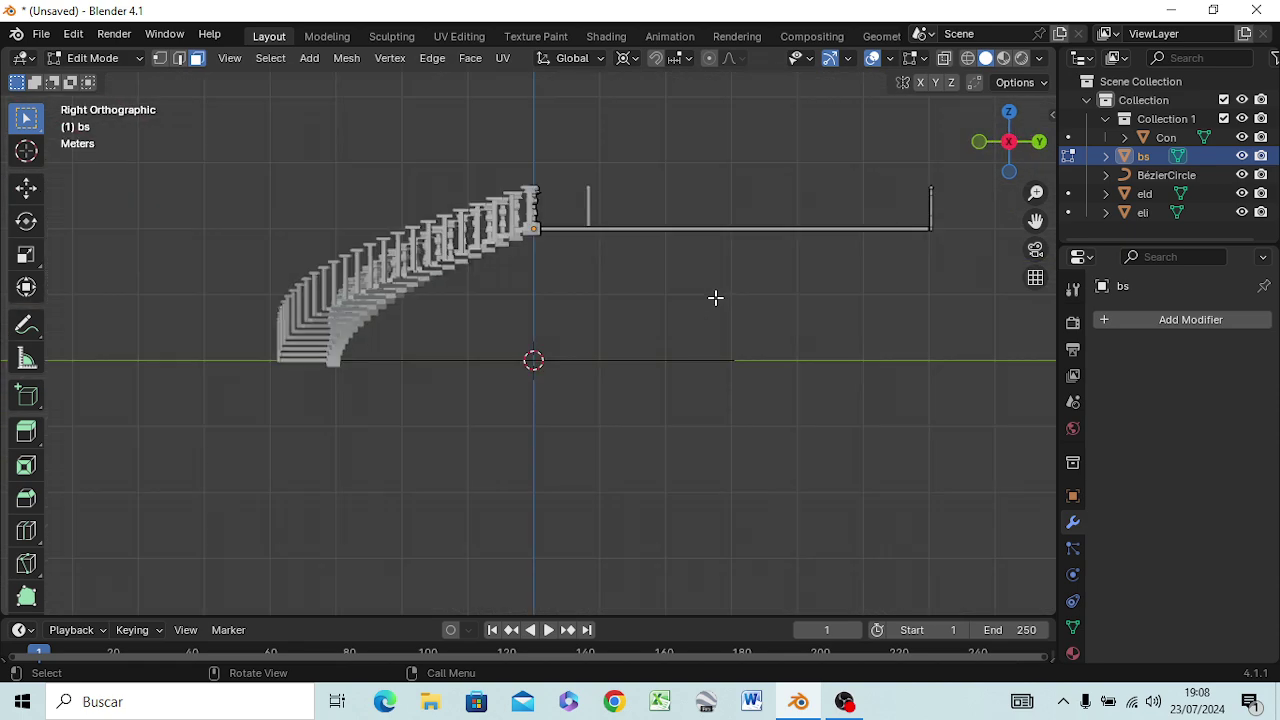
key(ctrl+KP_3)
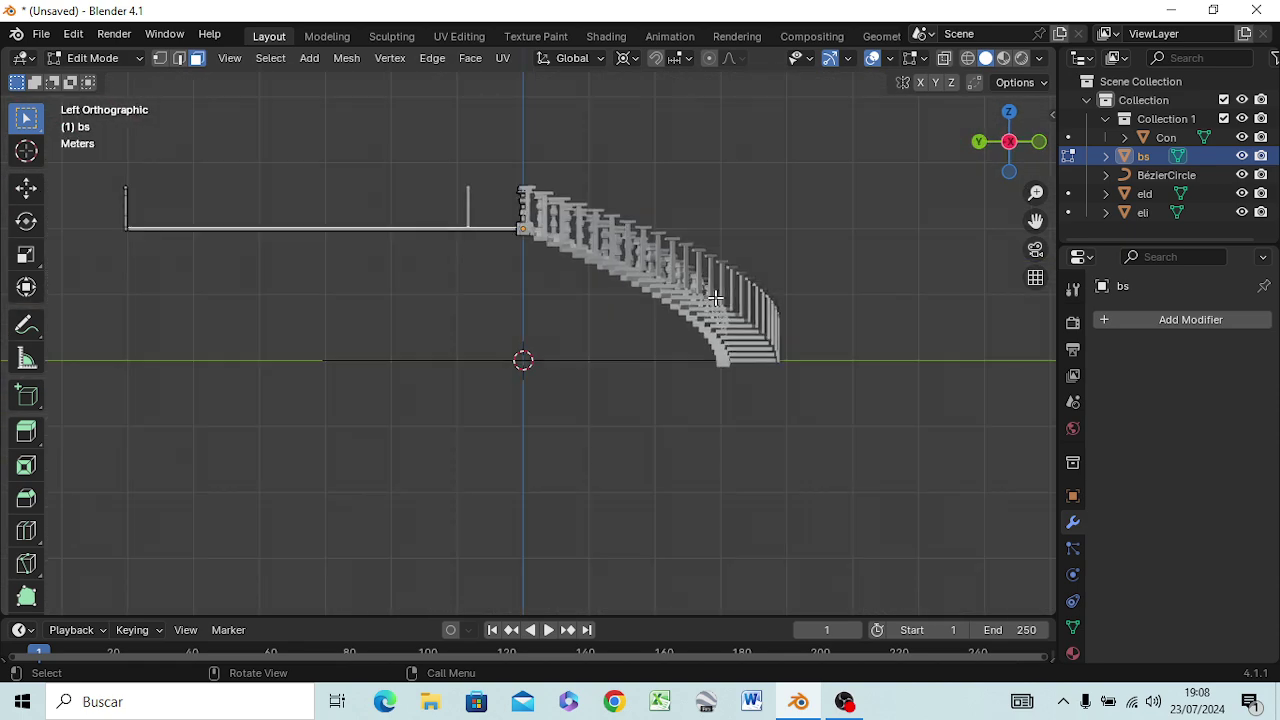
scroll(440, 240, up, 1)
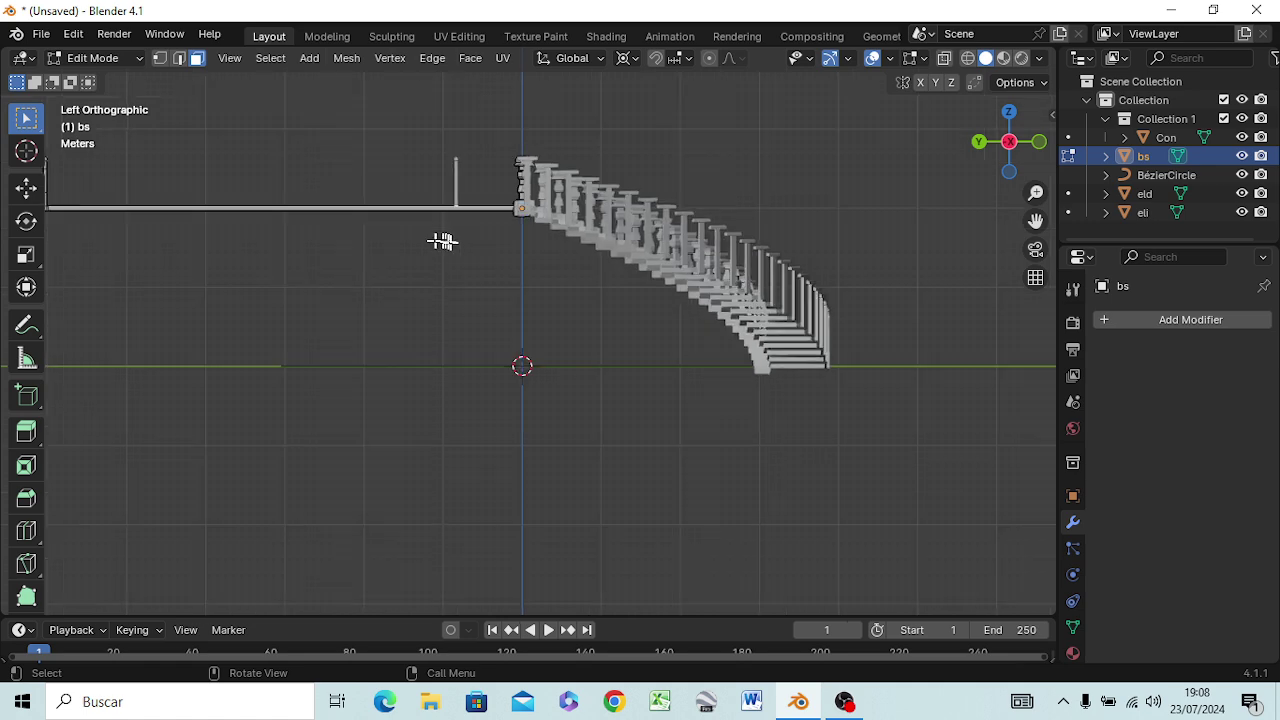
scroll(466, 243, up, 3)
scroll(412, 158, up, 2)
scroll(410, 157, up, 1)
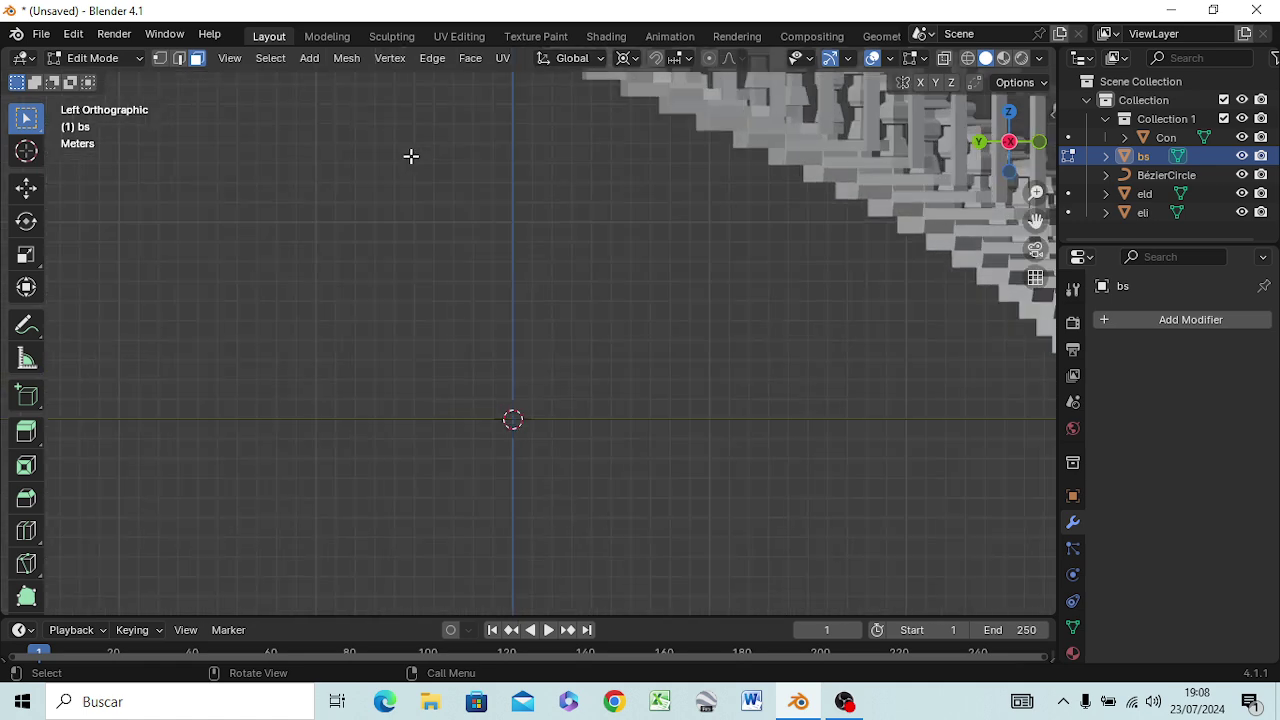
scroll(410, 157, down, 3)
scroll(410, 165, down, 1)
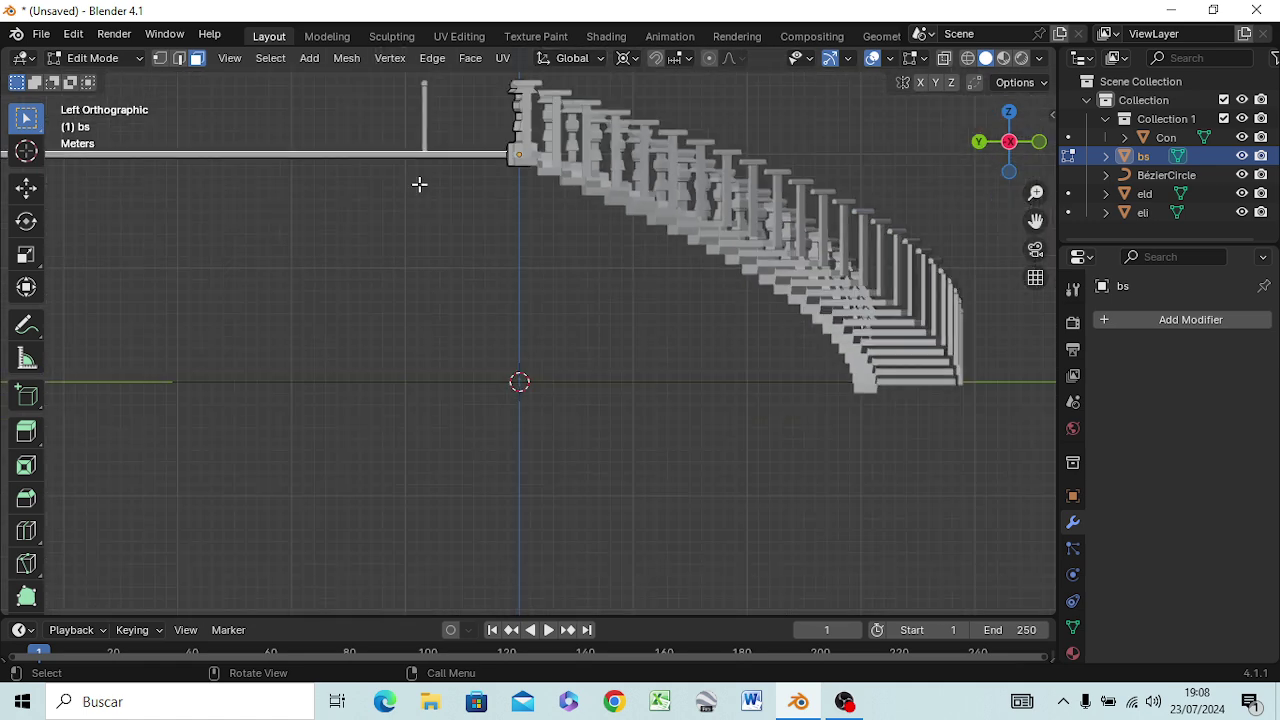
key(Tab)
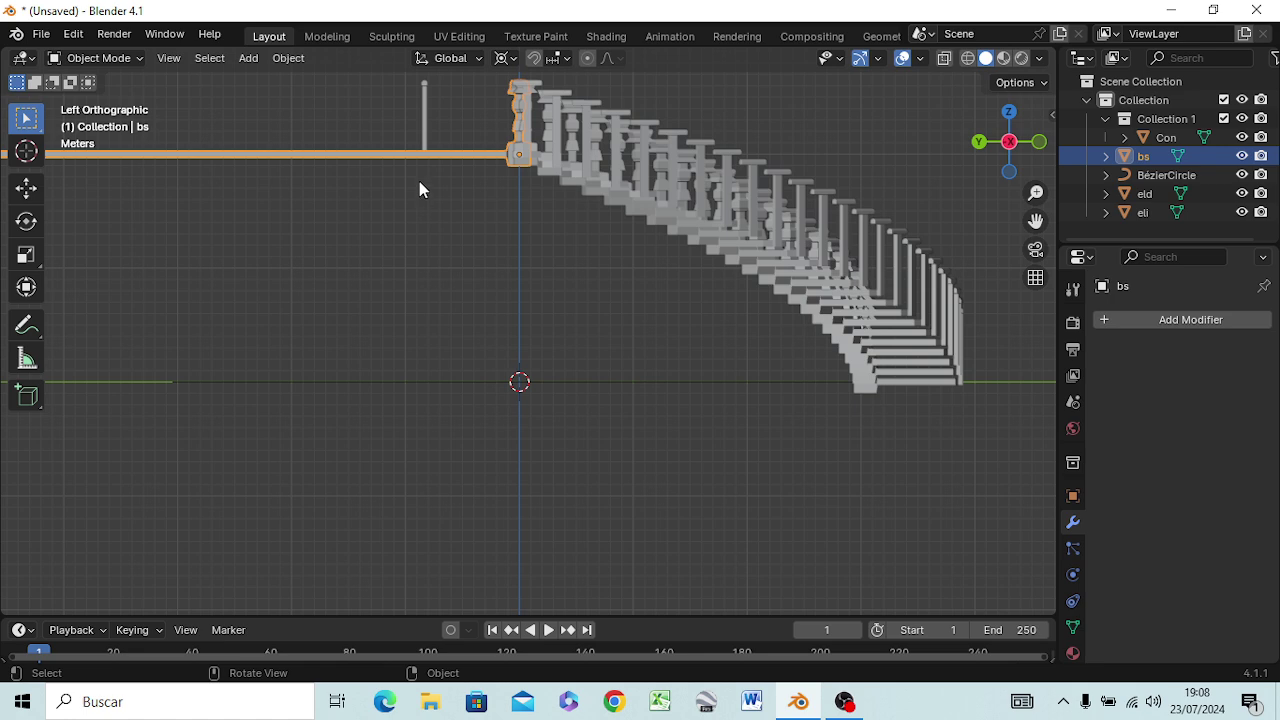
Orbit and zoom from the right side to look along the railing and platform edge.
key(KP_3)
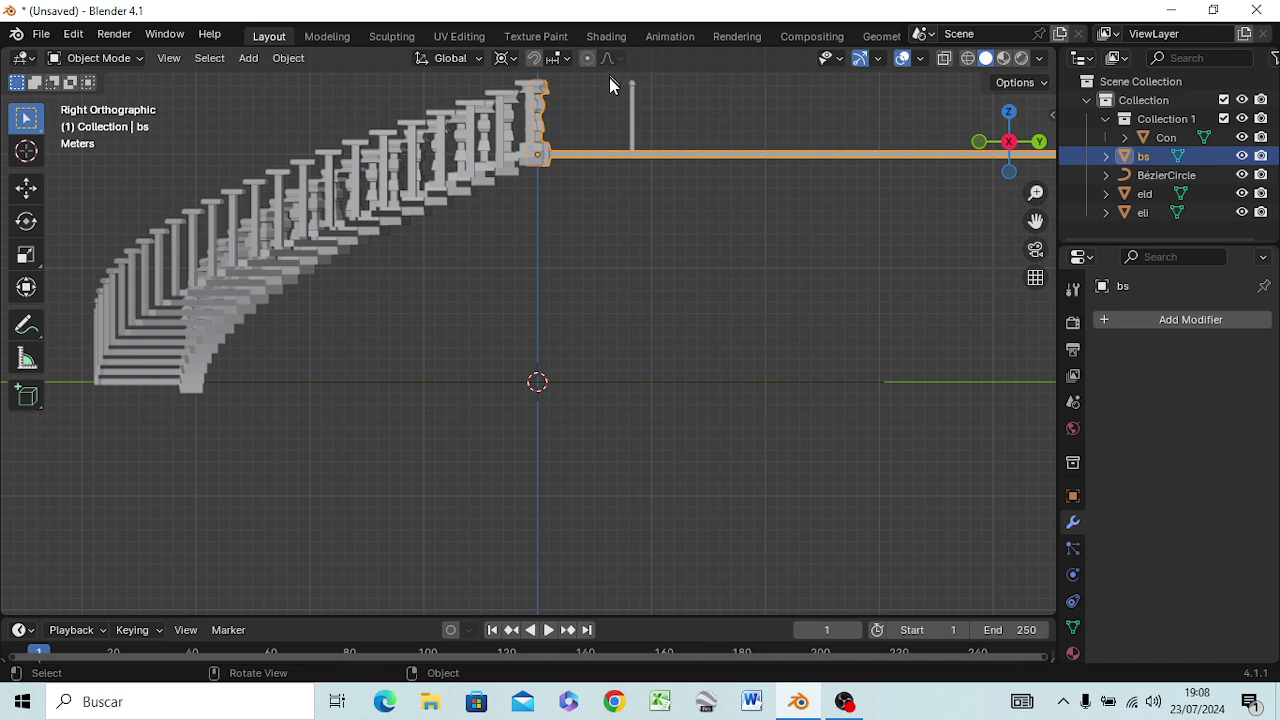
mouse_move(620, 157)
middle_down()
mouse_move(631, 184)
mouse_move(626, 175)
middle_up()
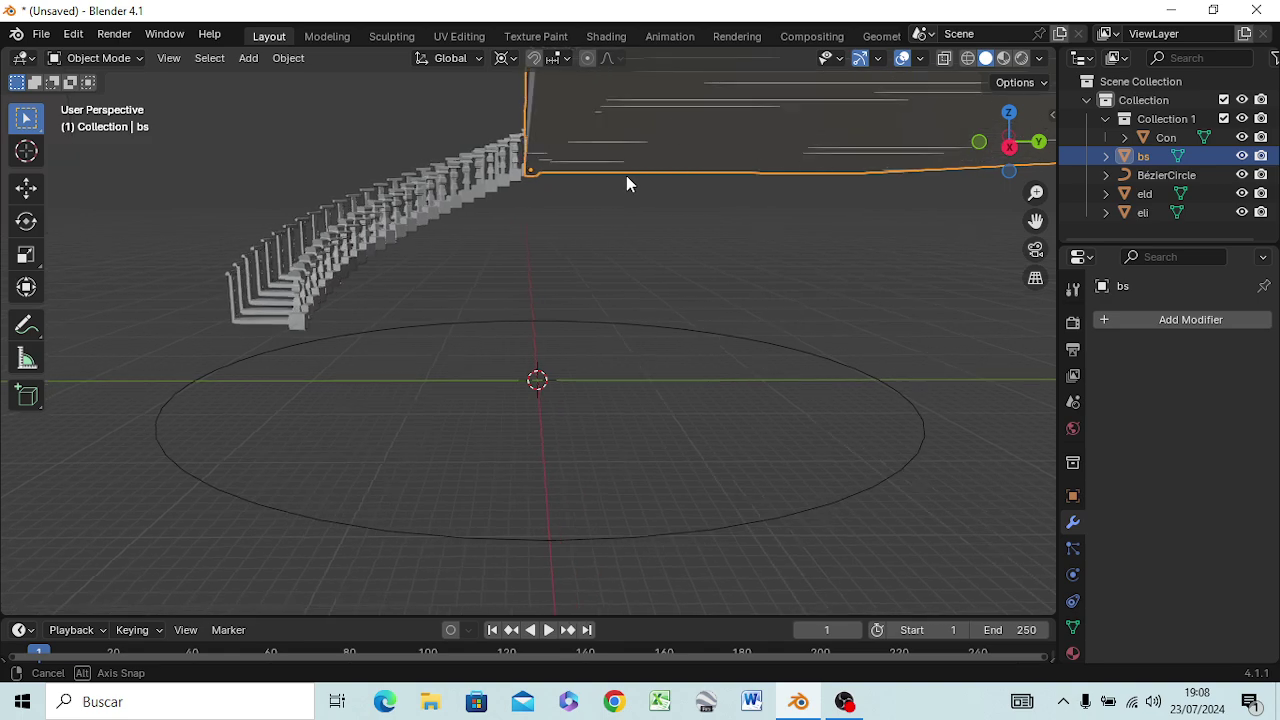
scroll(626, 175, up, 5)
scroll(619, 180, down, 6)
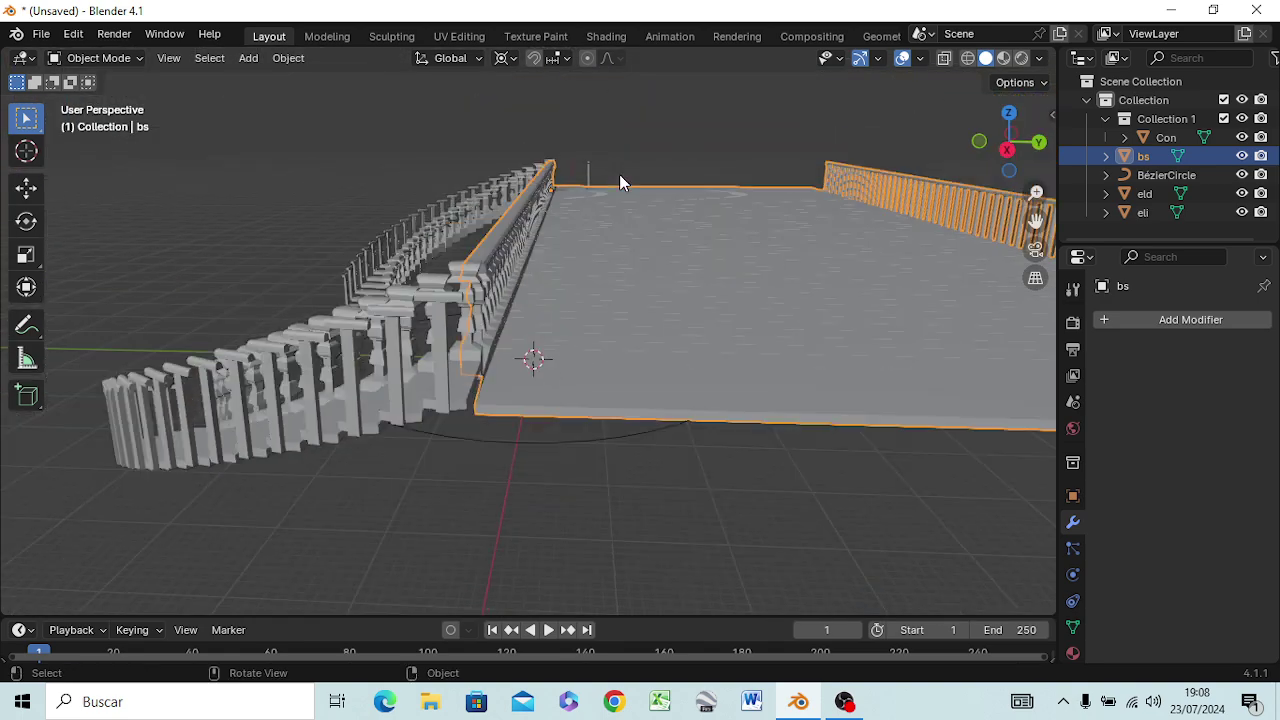
scroll(619, 177, down, 2)
scroll(584, 199, up, 4)
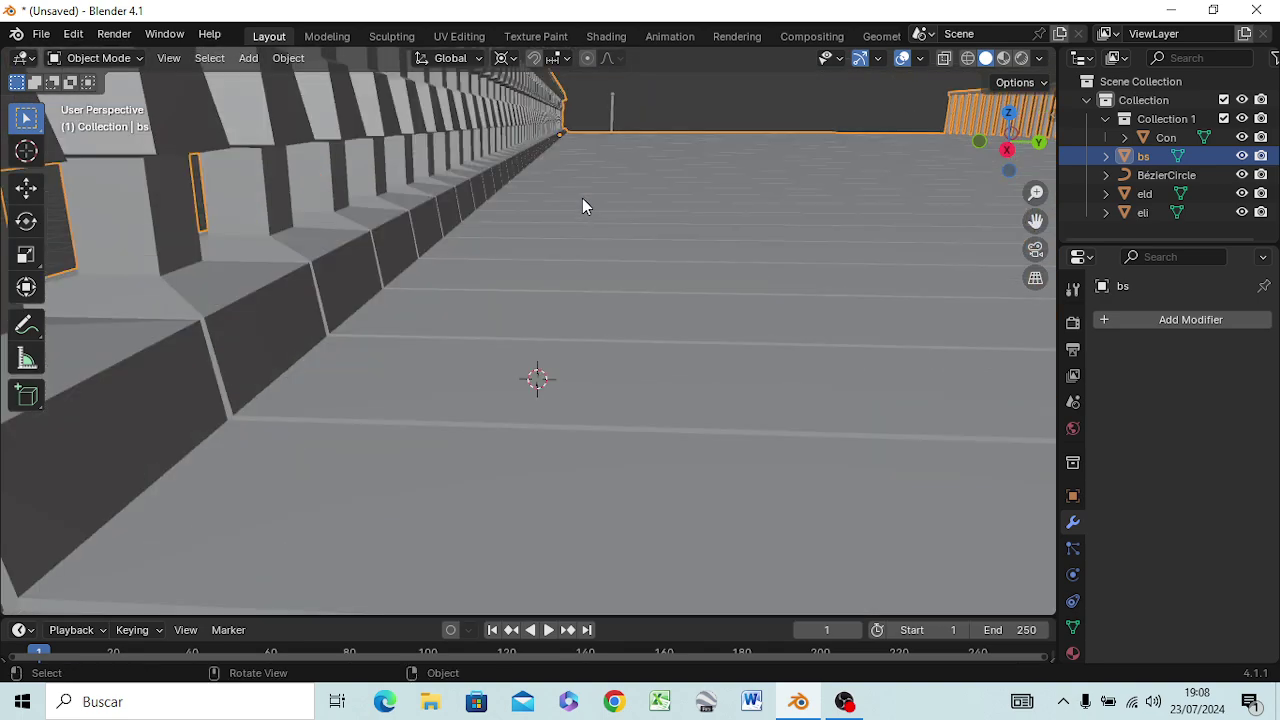
mouse_move(582, 198)
middle_down()
mouse_move(599, 248)
mouse_move(445, 403)
middle_up()
scroll(586, 189, up, 5)
middle_drag(576, 358, 628, 278)
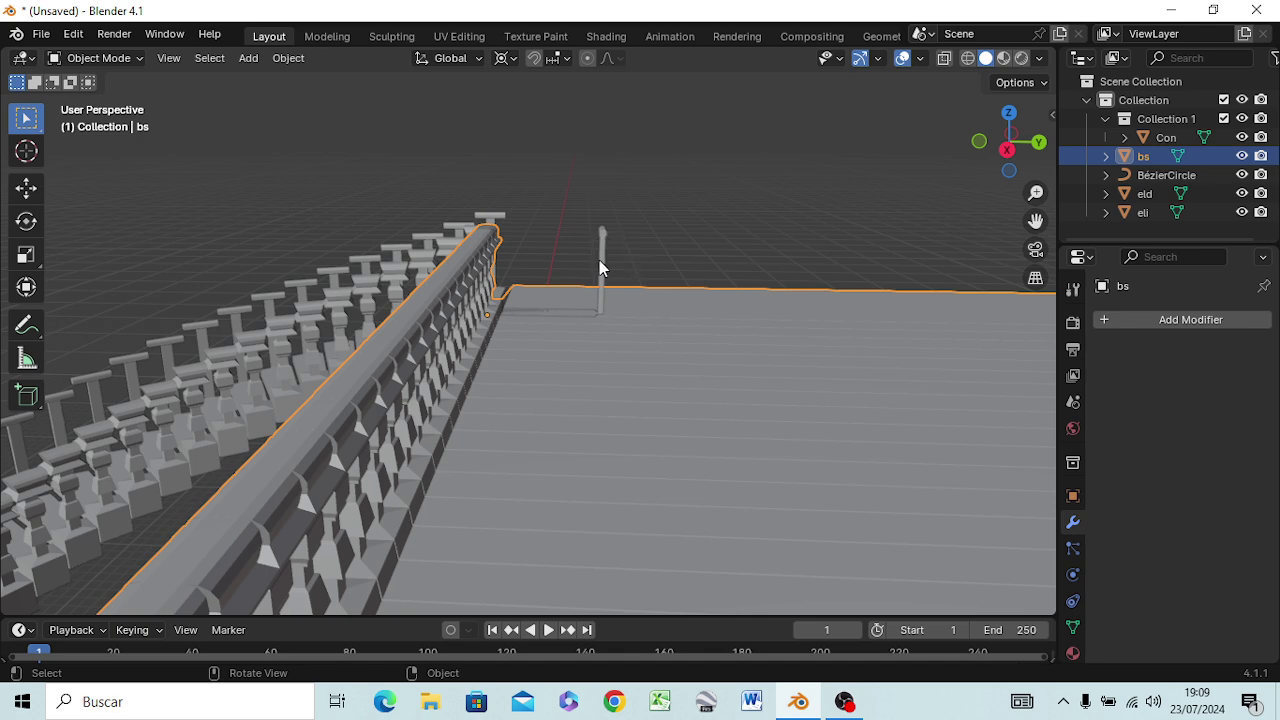
Clear the platform mesh selection in Edit Mode, then select the Con connector post.
key(Tab)
click(597, 243)
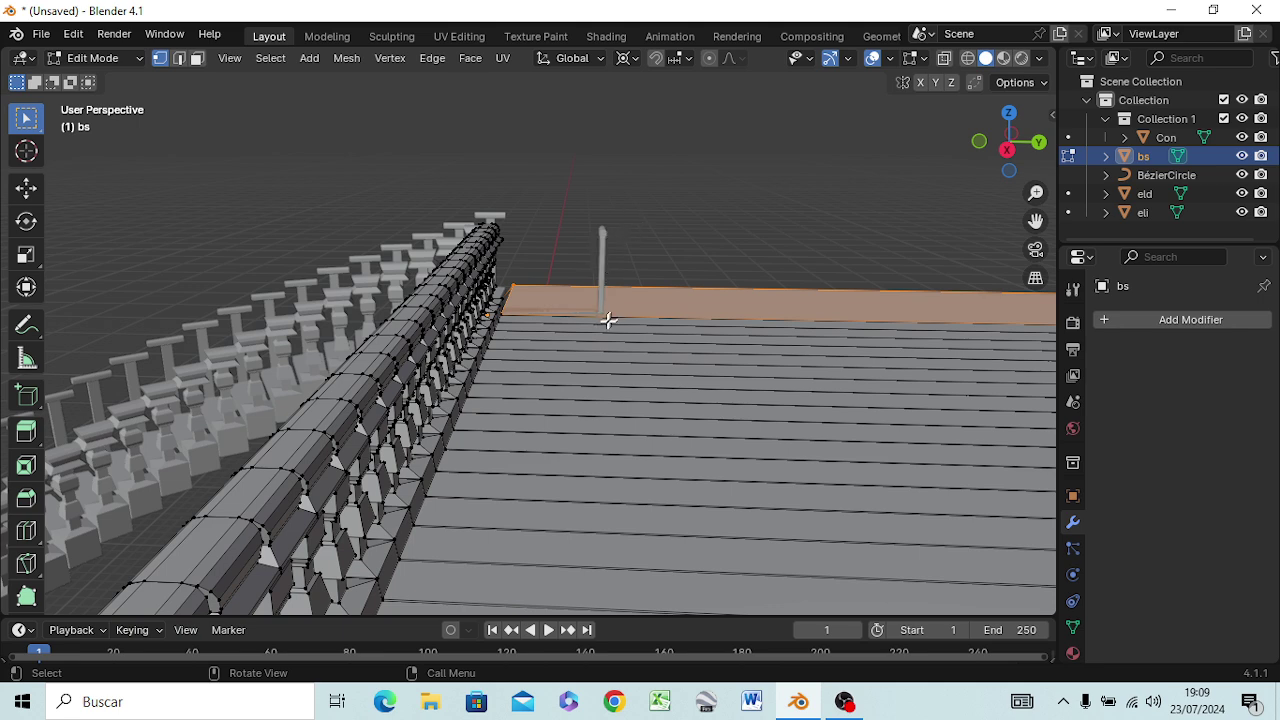
key(alt+a)
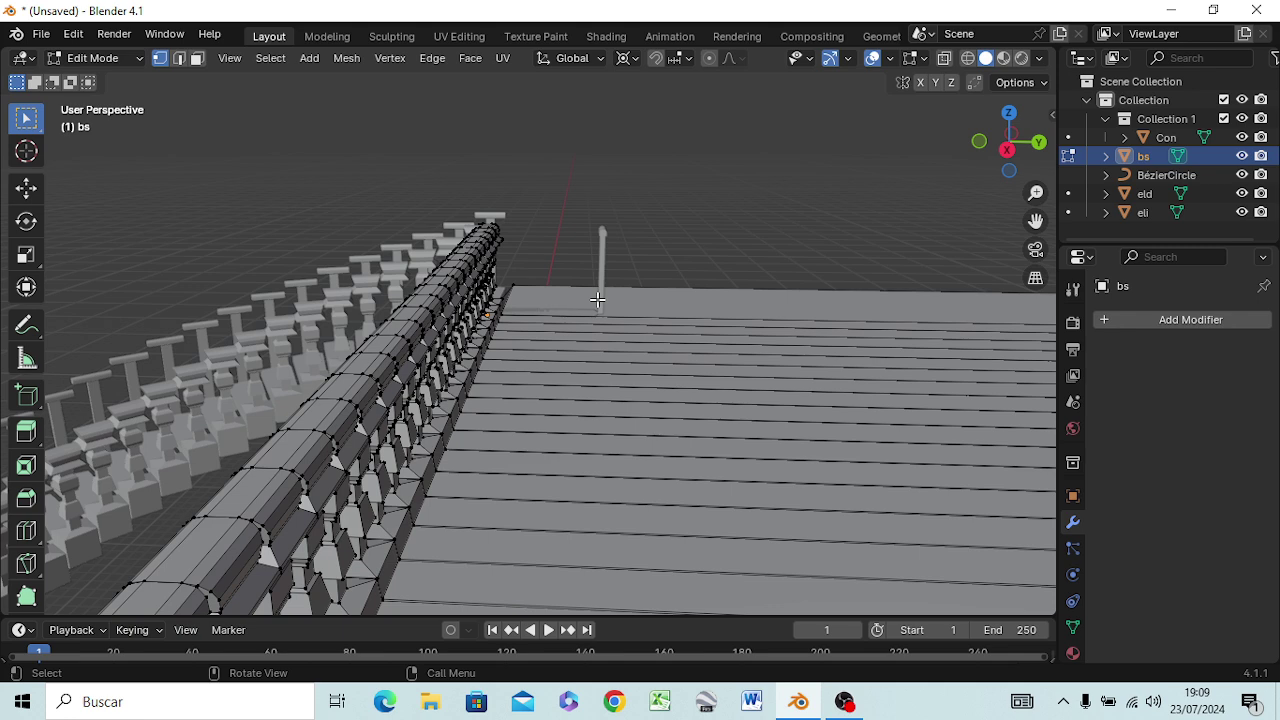
key(Tab)
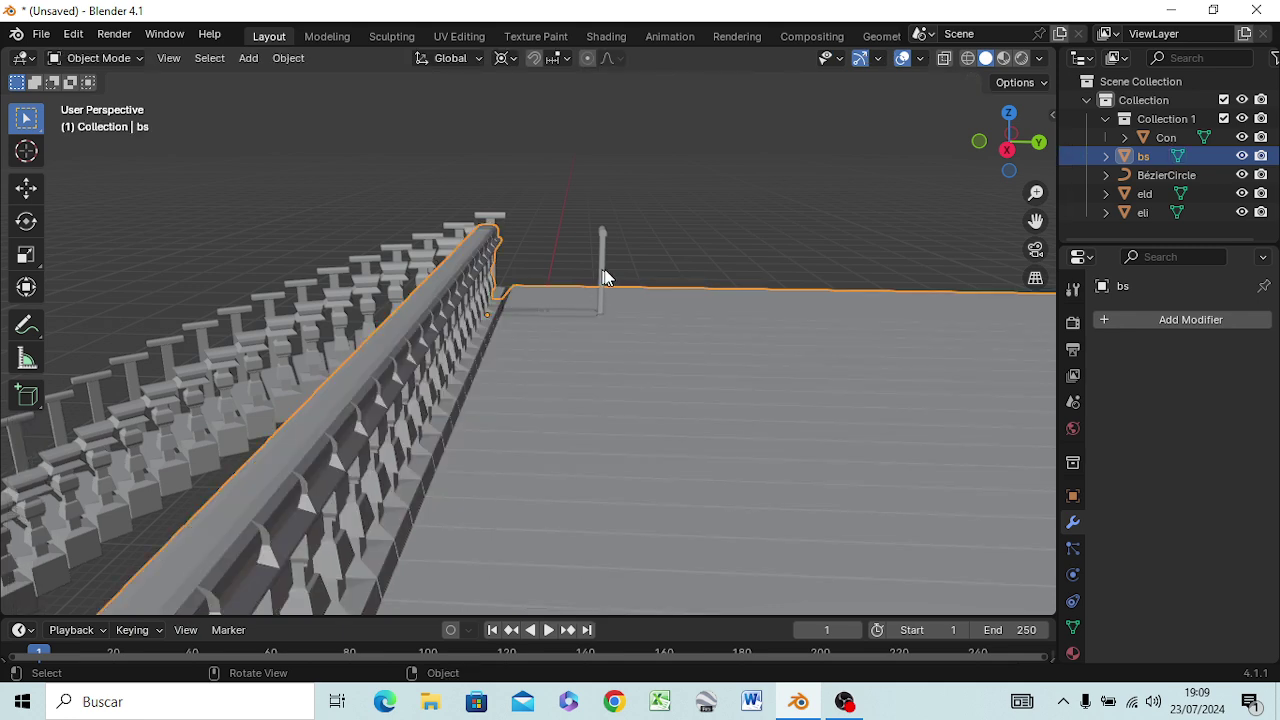
click(603, 277)
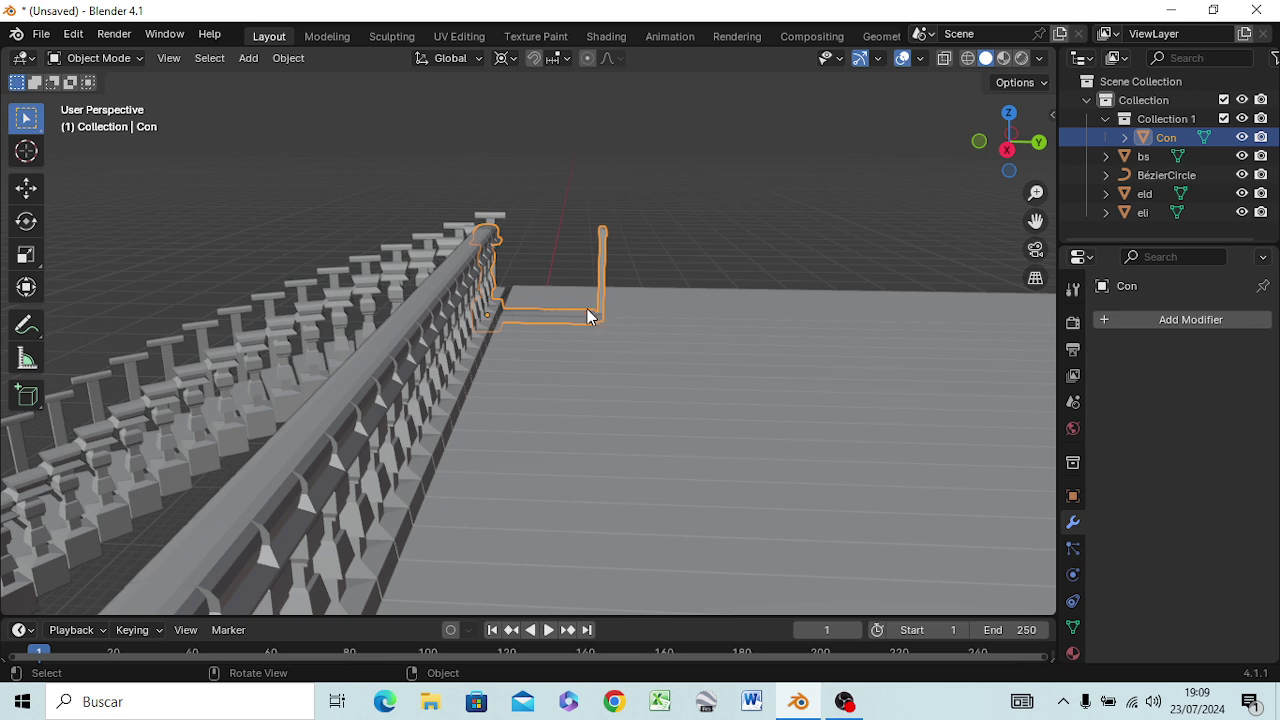
Frame the Con connector and straight balustrade in Right Orthographic with the curved staircase visible.
key(KP_3)
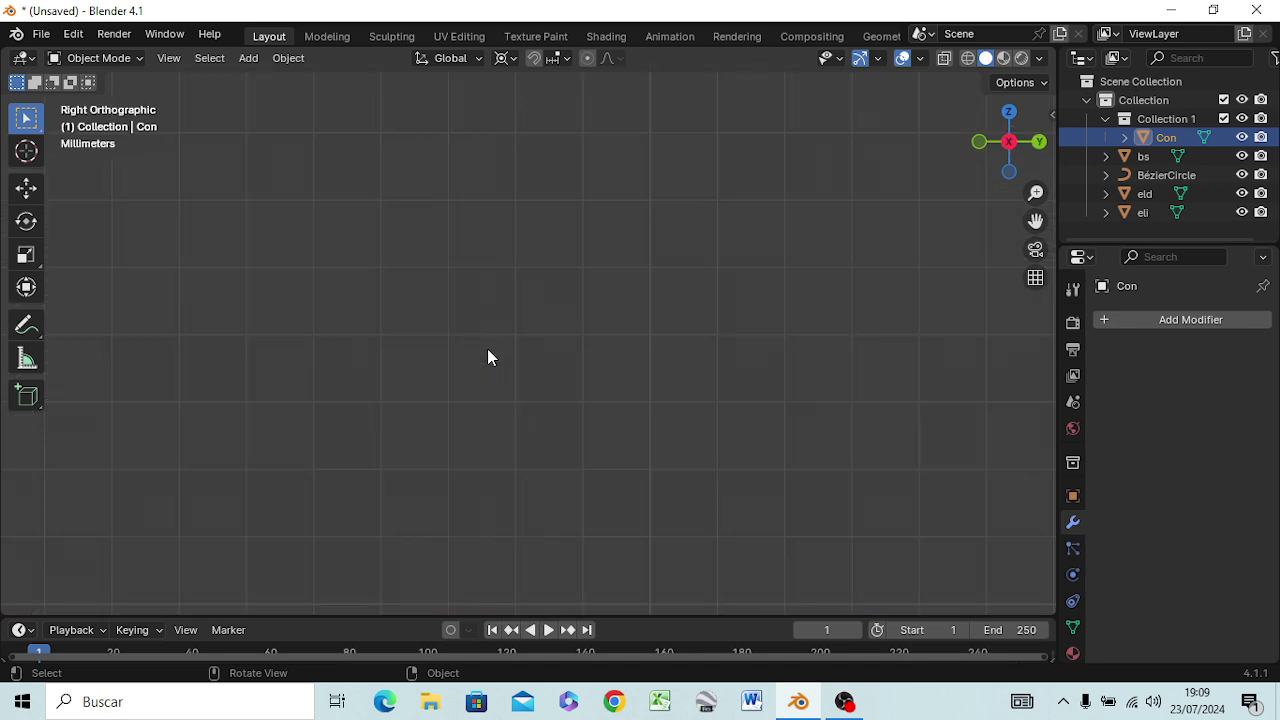
key(KP_1)
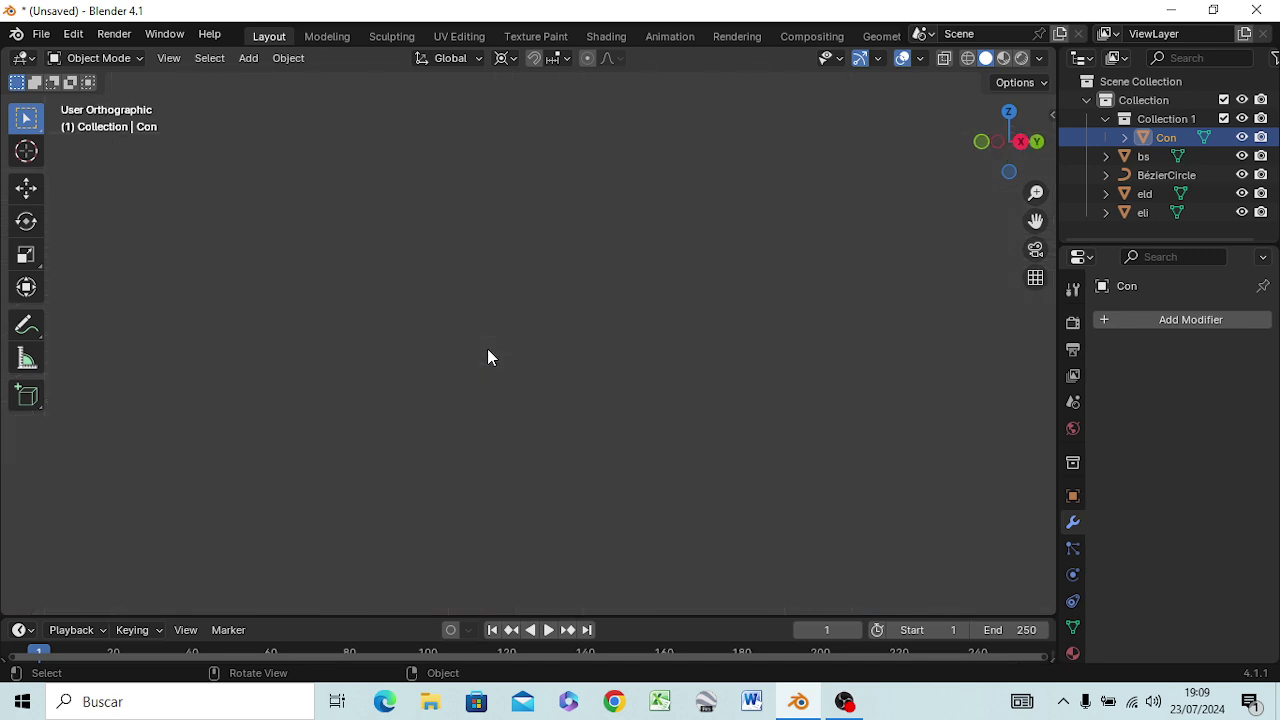
scroll(752, 200, down, 3)
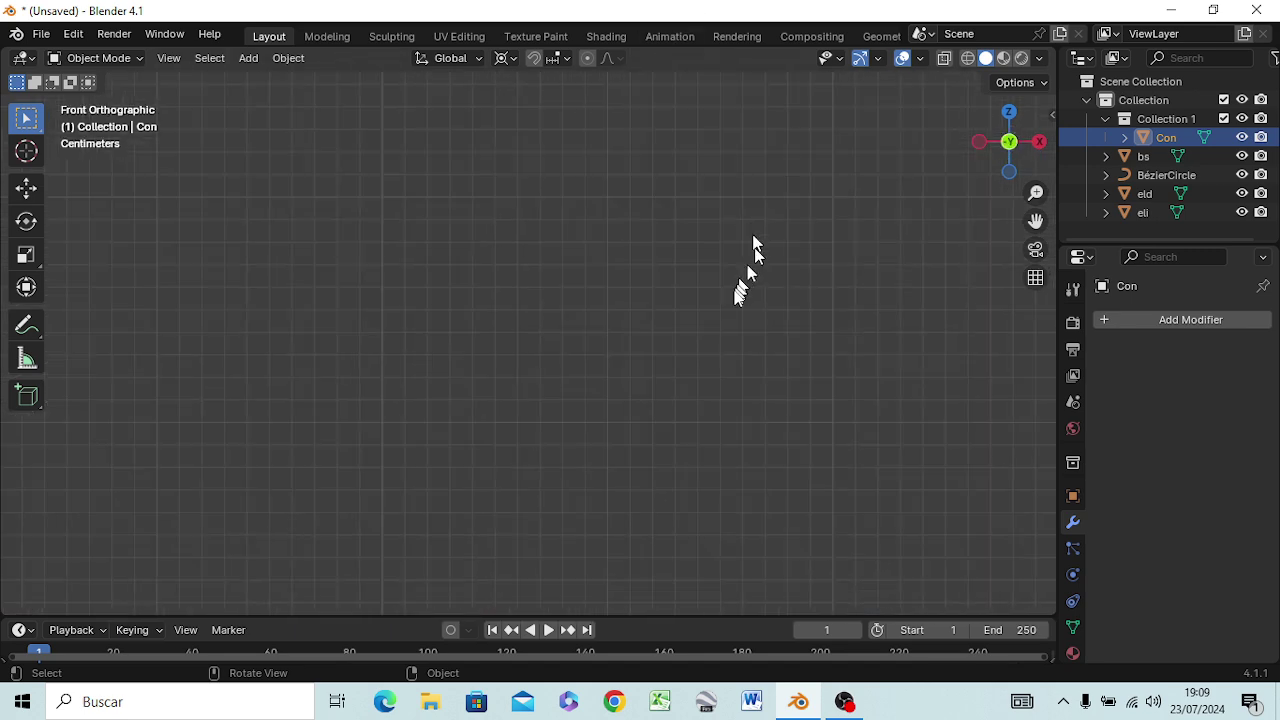
scroll(700, 320, down, 3)
scroll(660, 385, down, 3)
scroll(651, 400, down, 3)
scroll(651, 393, up, 3)
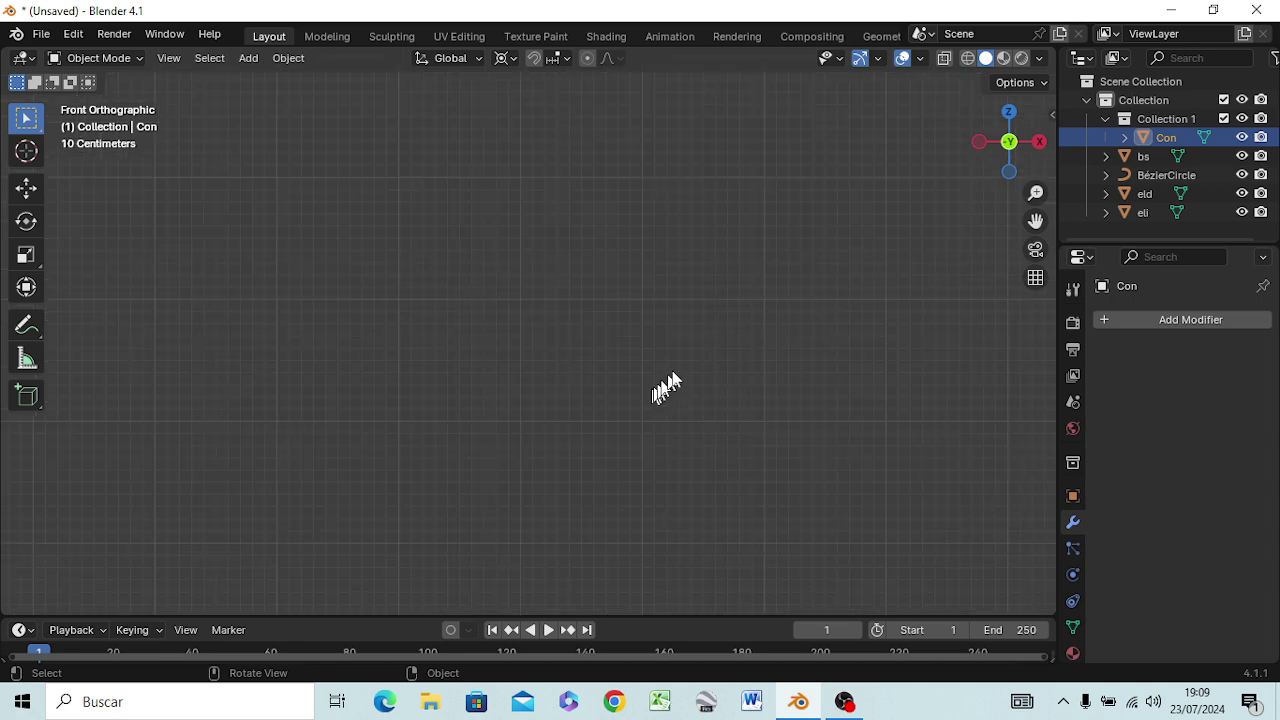
scroll(663, 386, up, 2)
scroll(680, 371, up, 2)
scroll(714, 366, up, 2)
scroll(726, 378, down, 3)
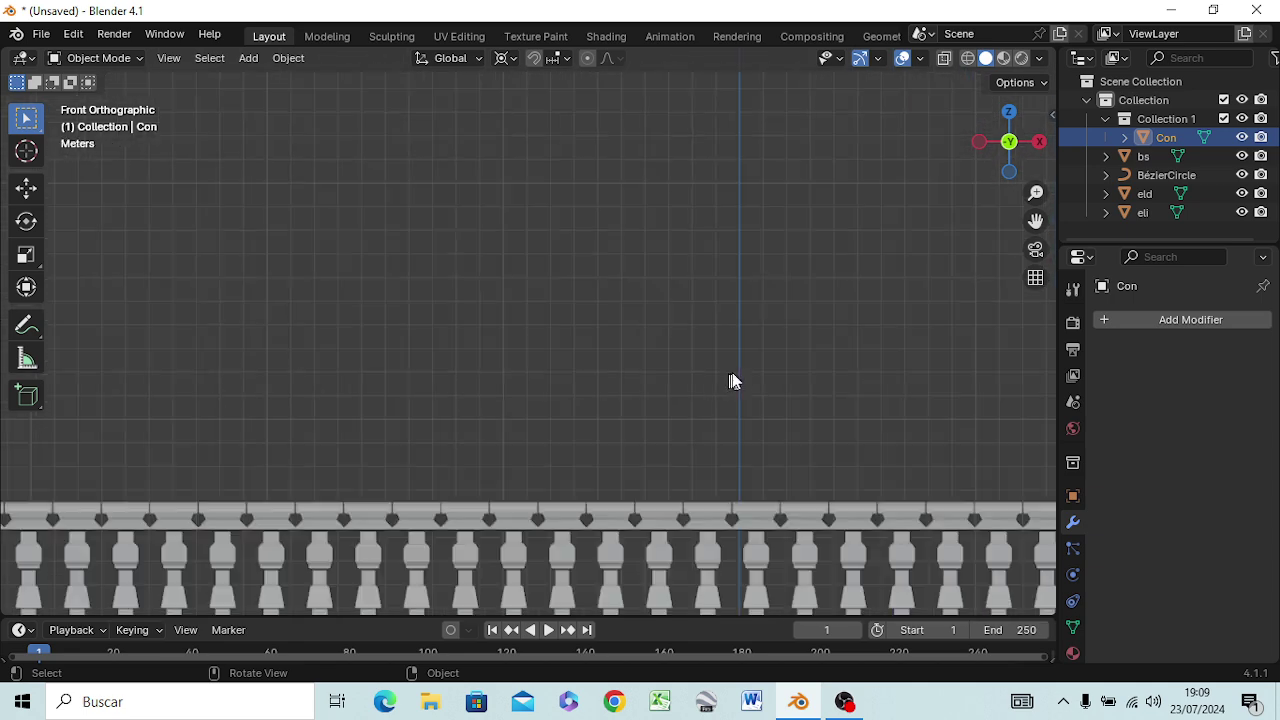
scroll(821, 423, down, 1)
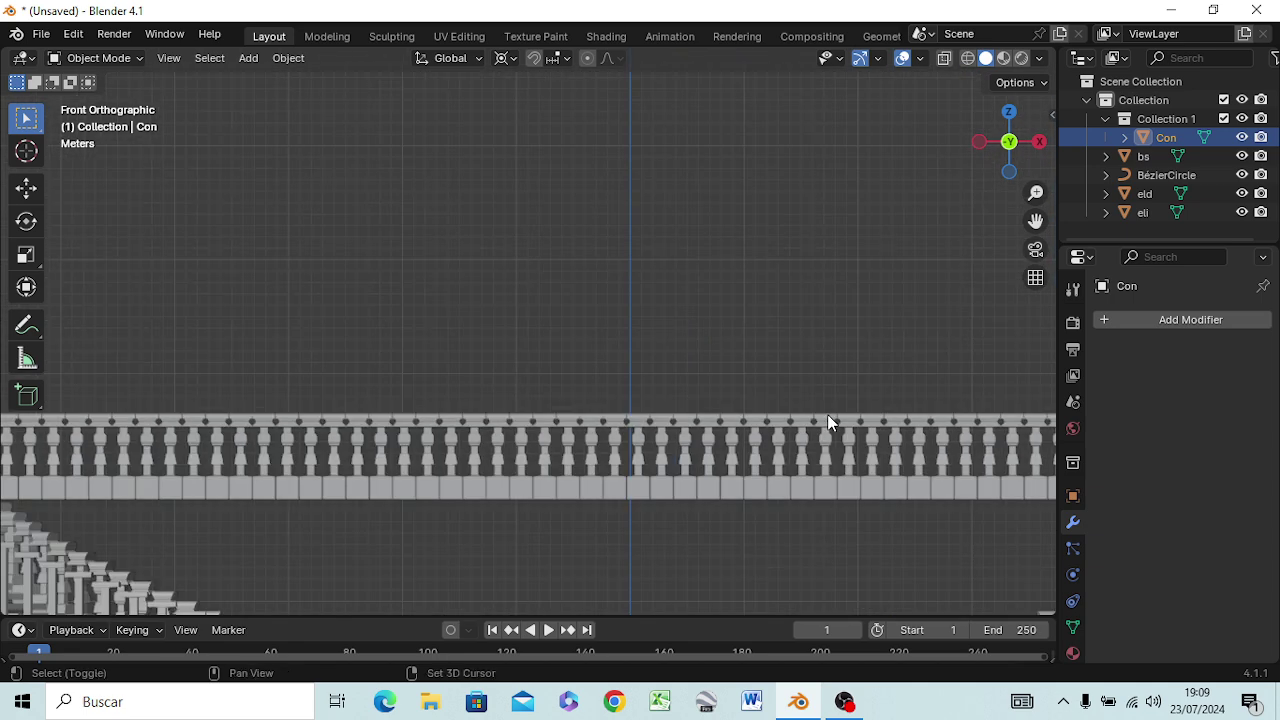
mouse_move(827, 414)
shift+middle_down()
mouse_move(470, 235)
mouse_move(680, 190)
shift+middle_up()
key(KP_3)
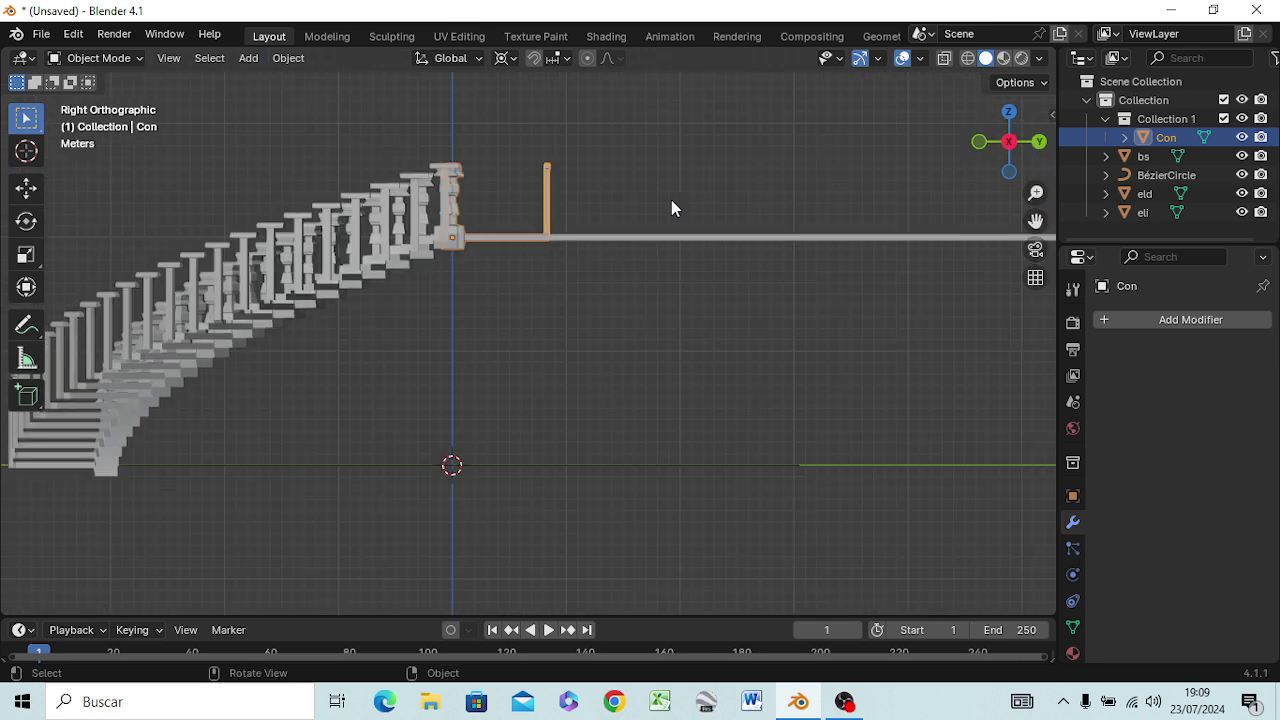
scroll(680, 215, down, 5)
scroll(688, 260, up, 2)
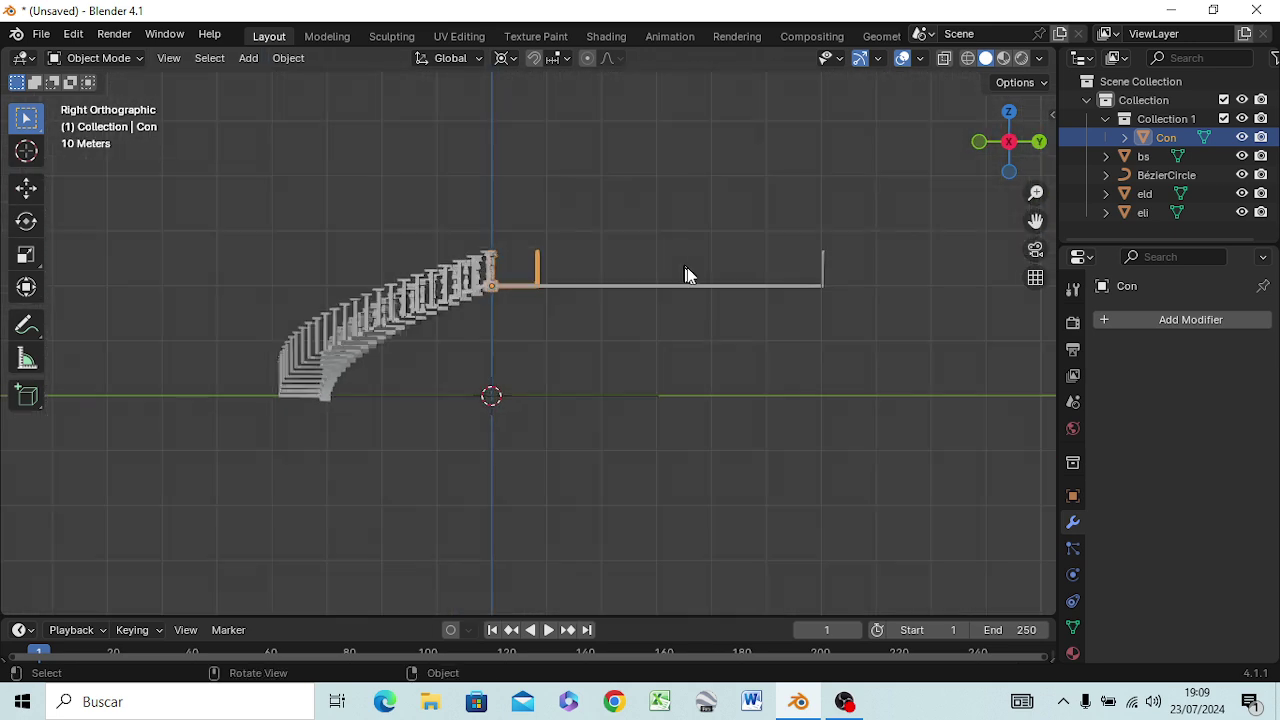
scroll(730, 273, up, 1)
shift+middle_drag(781, 274, 311, 372)
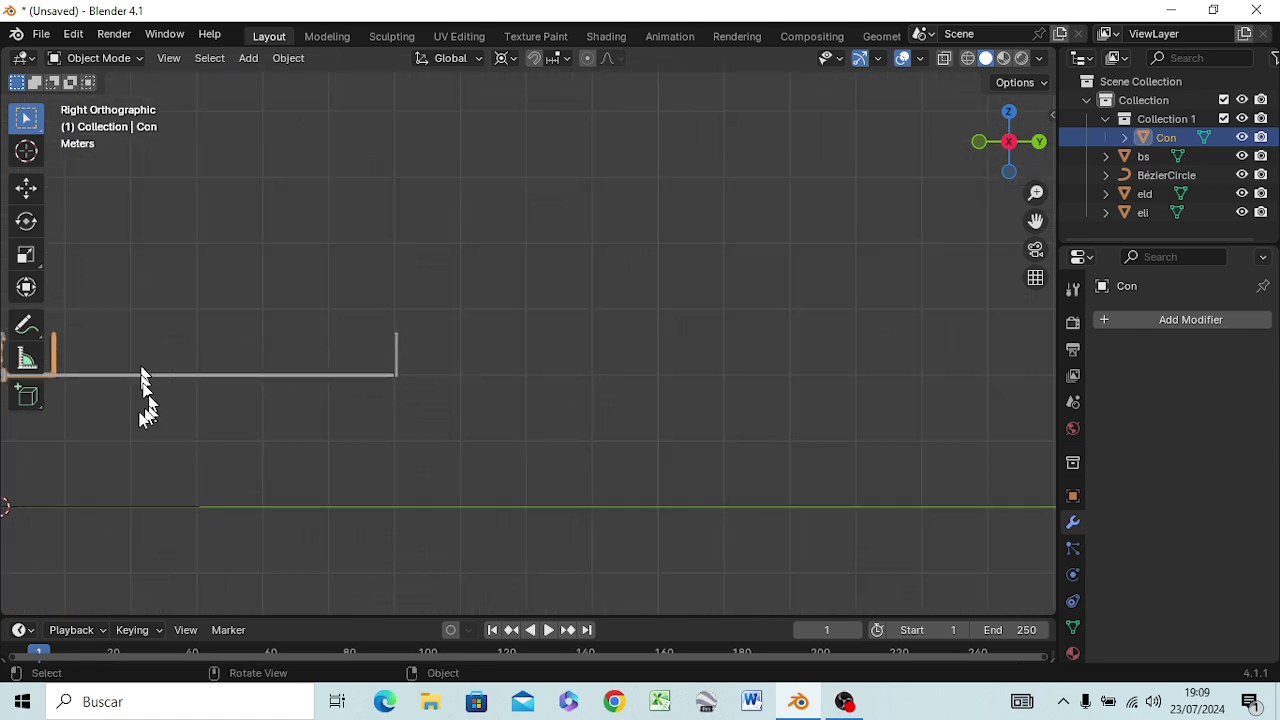
Move Con's staircase-end vertices 51.97 m along Y in Edit Mode, then deselect them.
key(Tab)
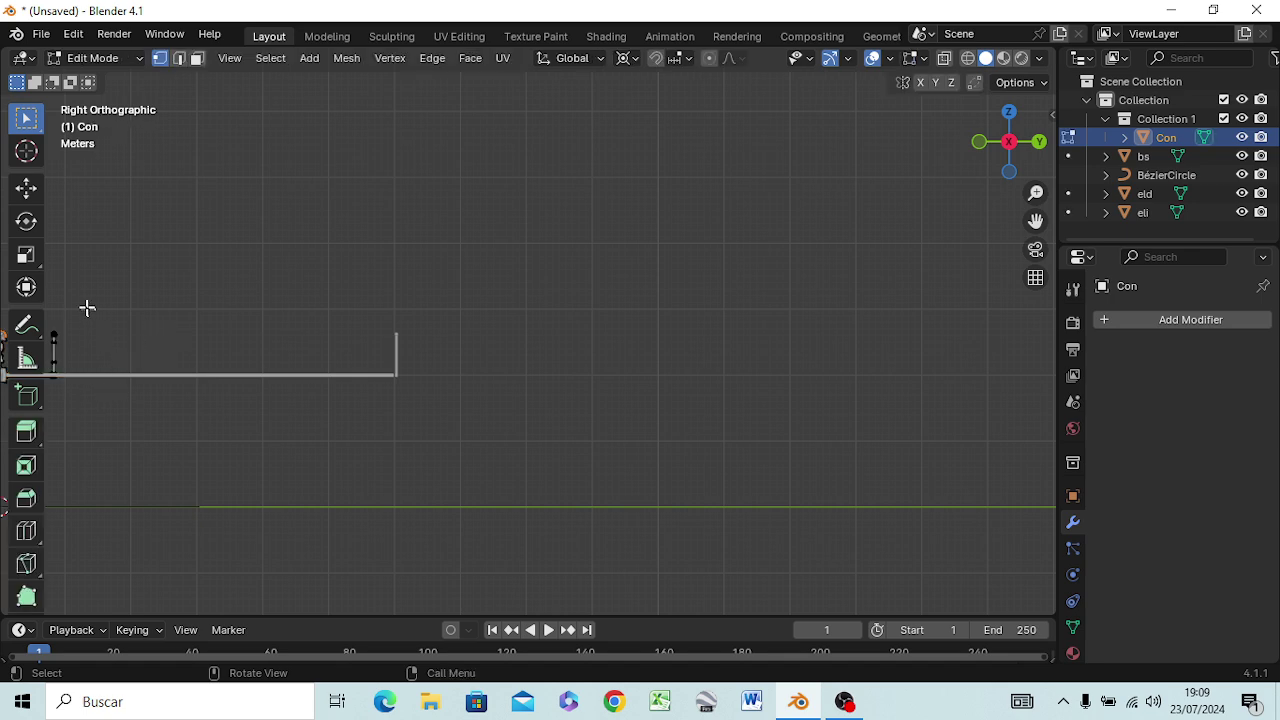
drag(87, 306, 41, 409)
scroll(425, 383, up, 3)
scroll(380, 415, up, 2)
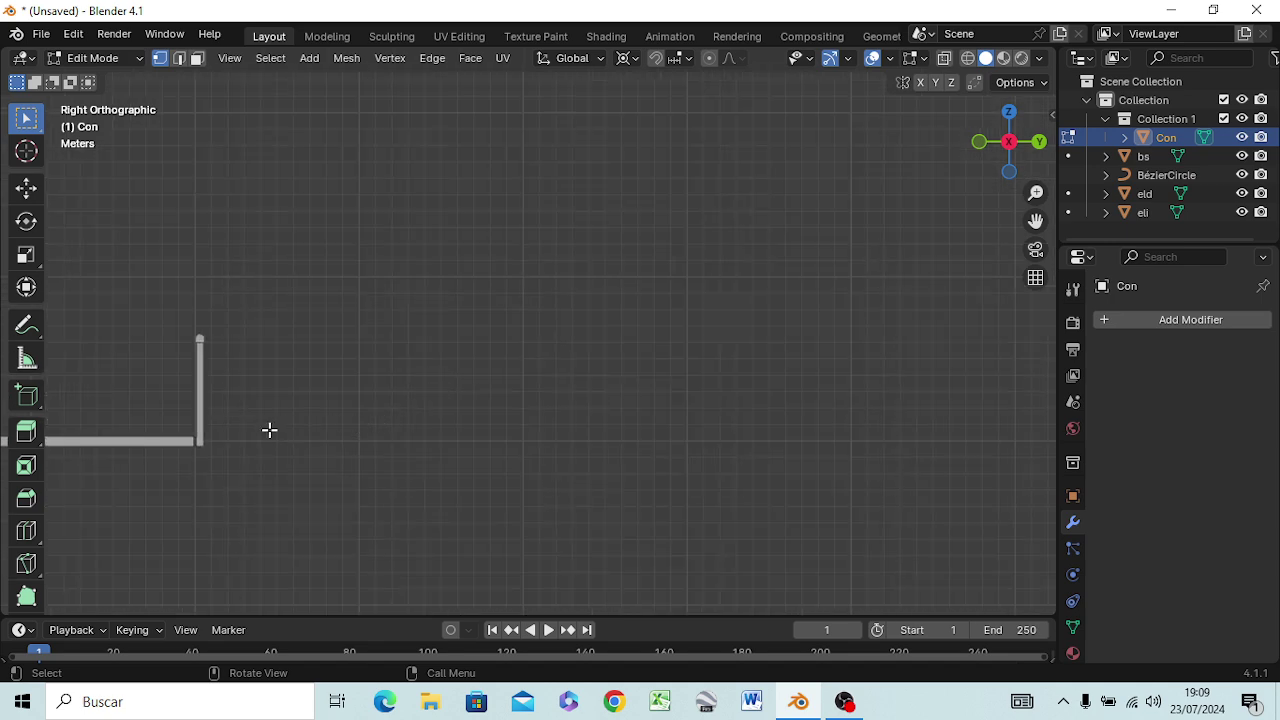
shift+middle_drag(269, 430, 540, 388)
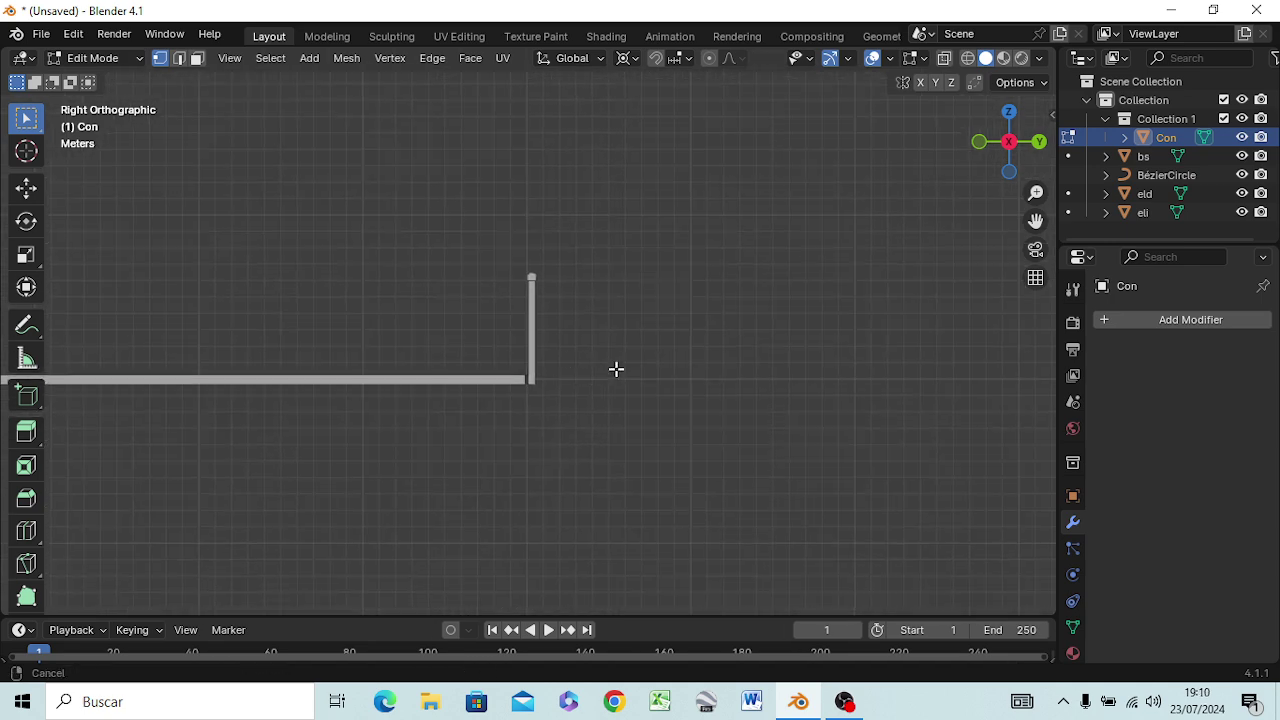
scroll(535, 389, up, 4)
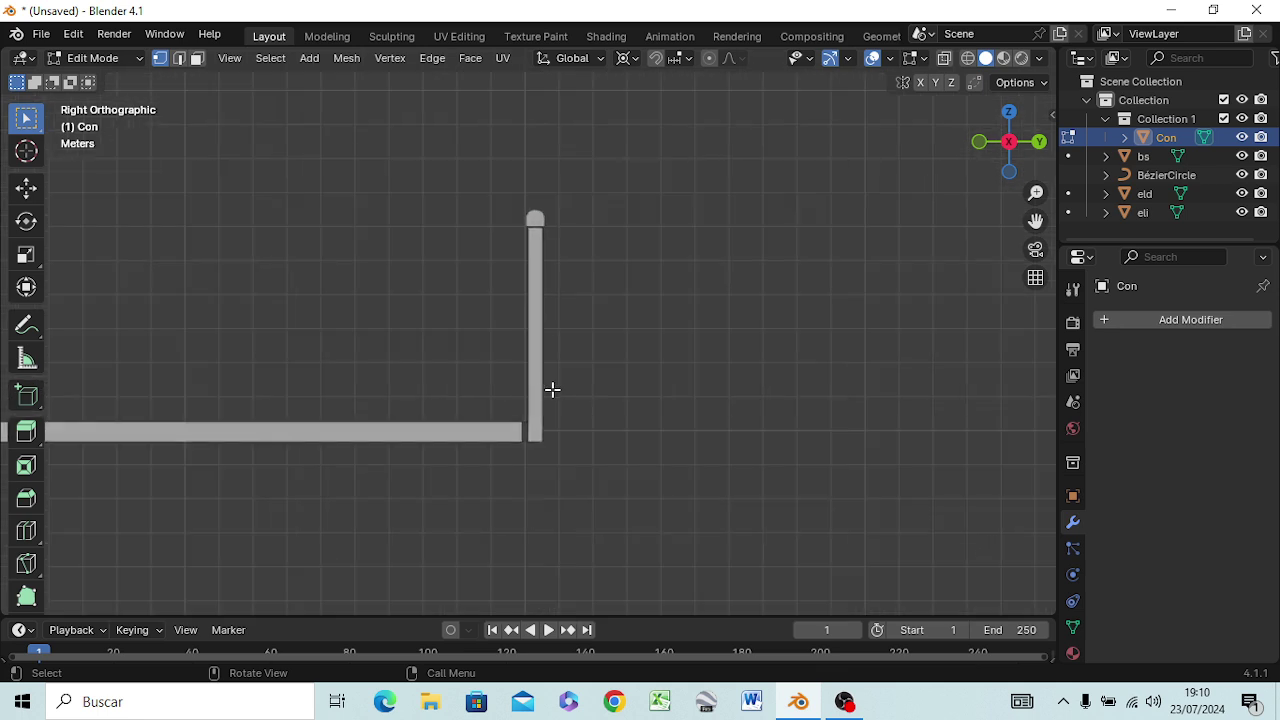
key(g)
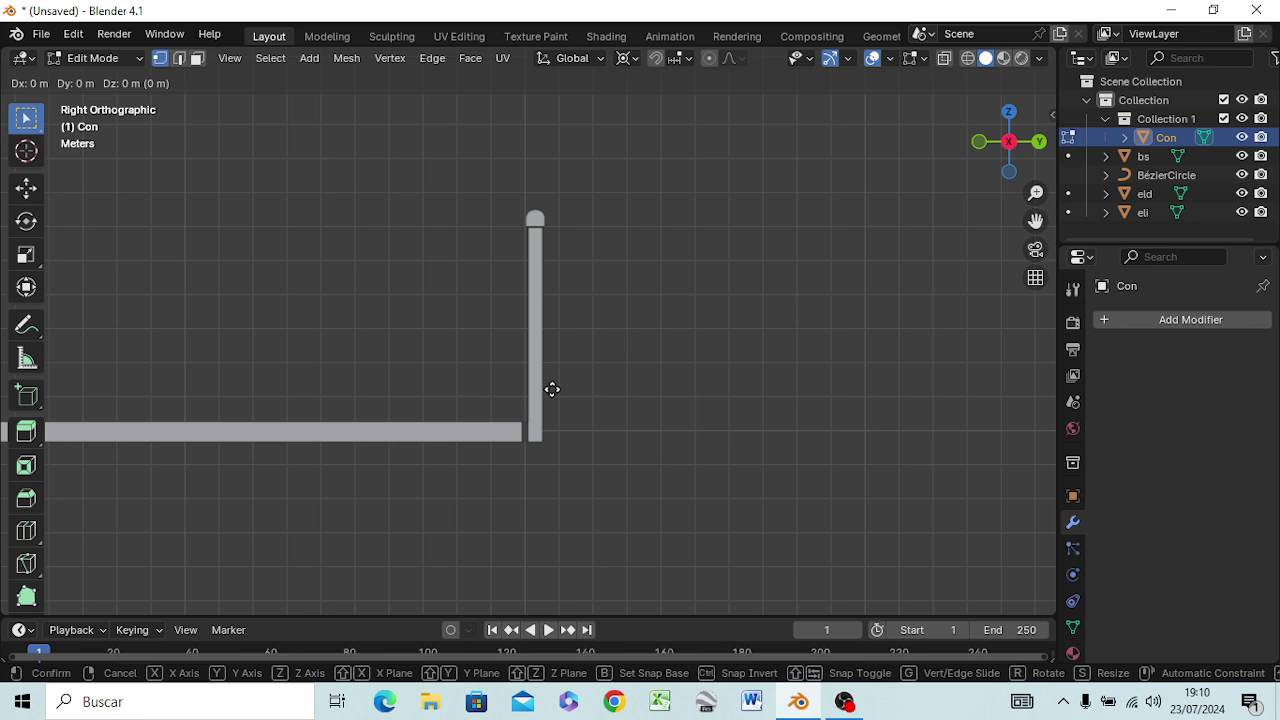
key(y)
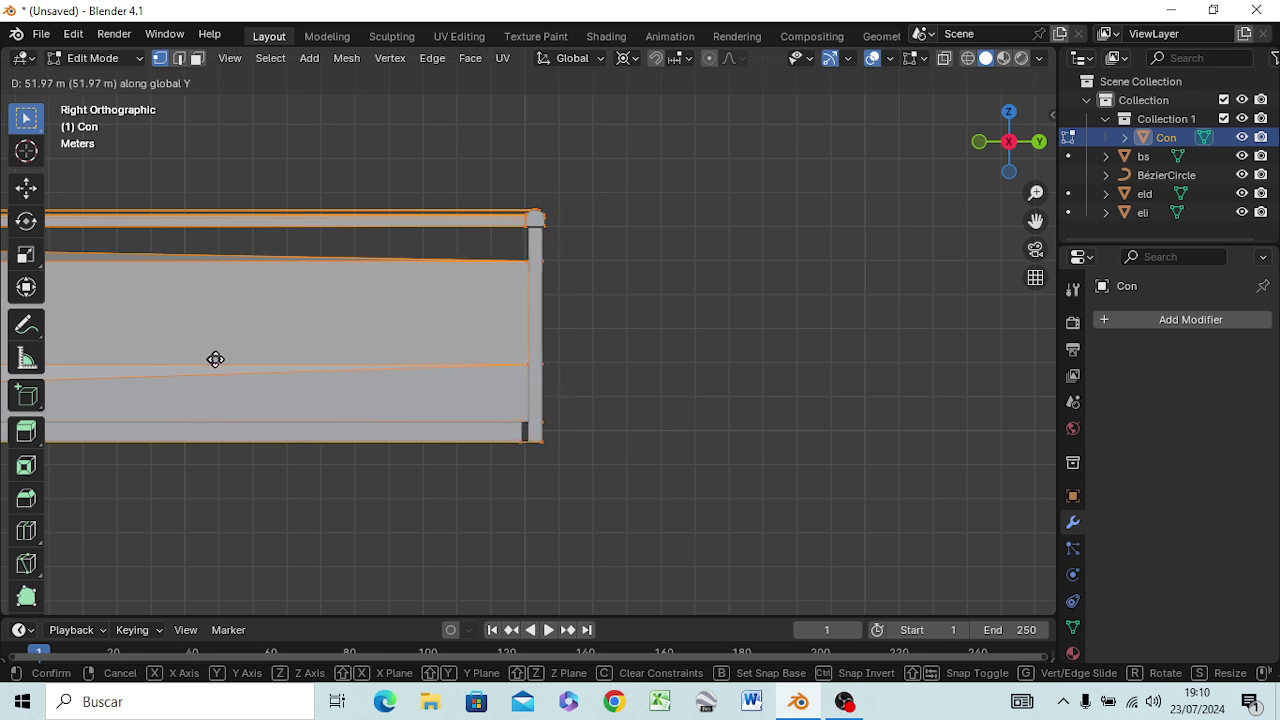
click(216, 359)
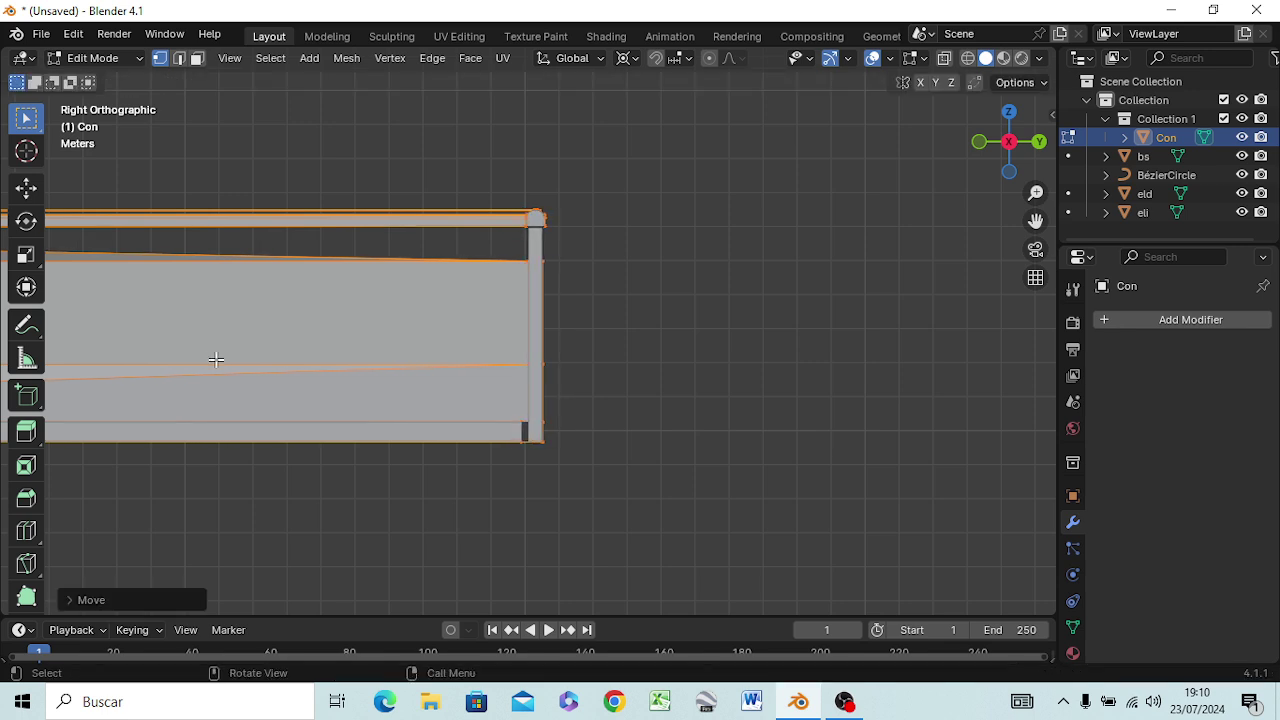
click(244, 407)
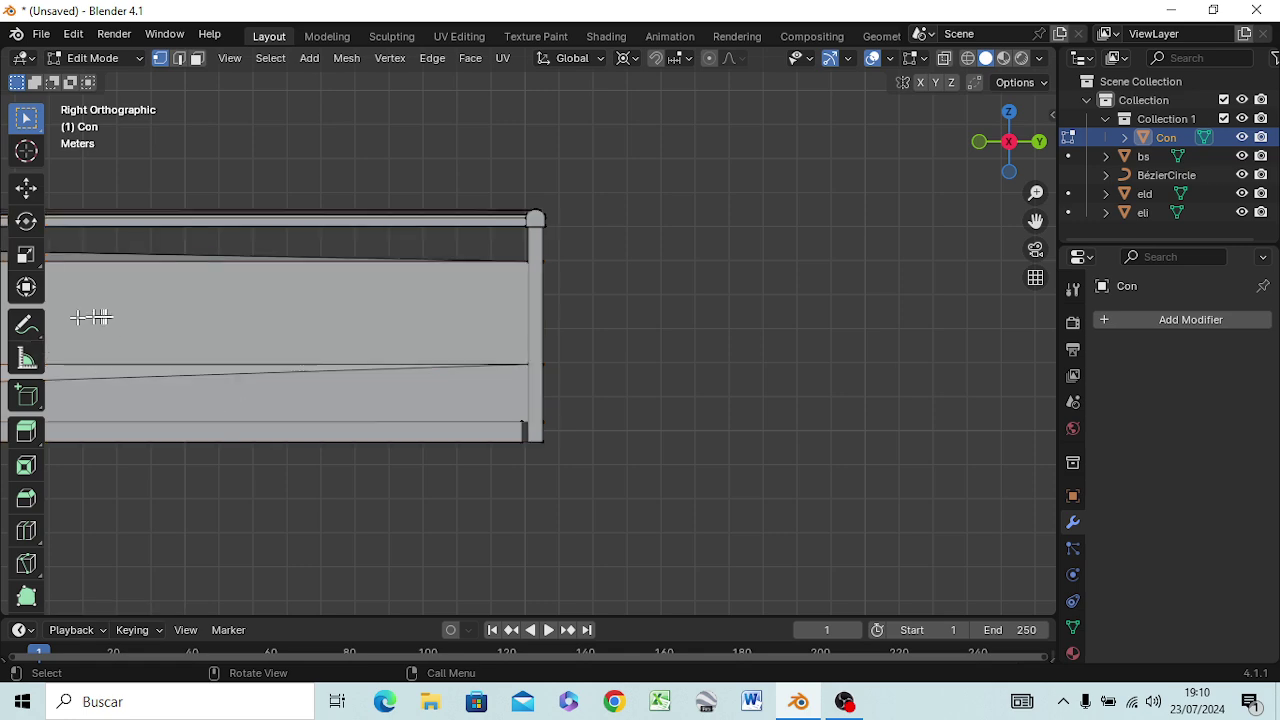
mouse_move(189, 379)
middle_down()
mouse_move(214, 400)
mouse_move(243, 394)
mouse_move(268, 357)
mouse_move(300, 380)
middle_up()
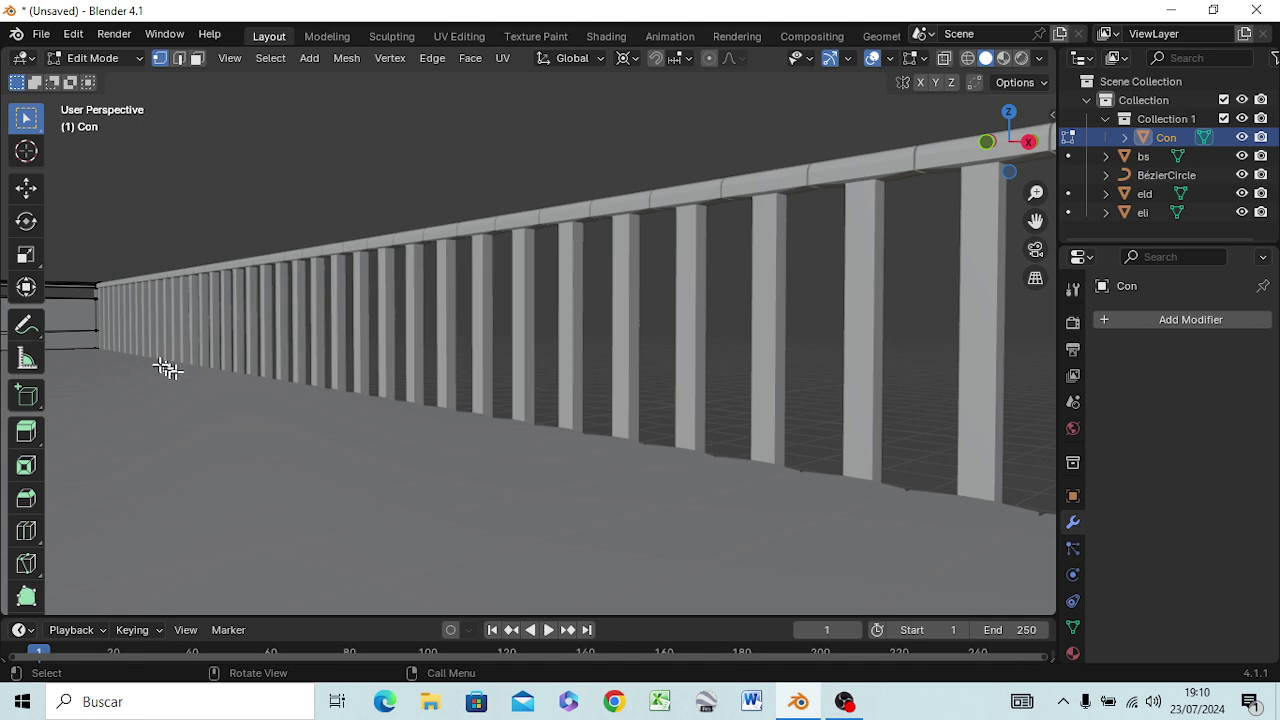
mouse_move(166, 366)
middle_down()
mouse_move(94, 414)
mouse_move(110, 305)
middle_up()
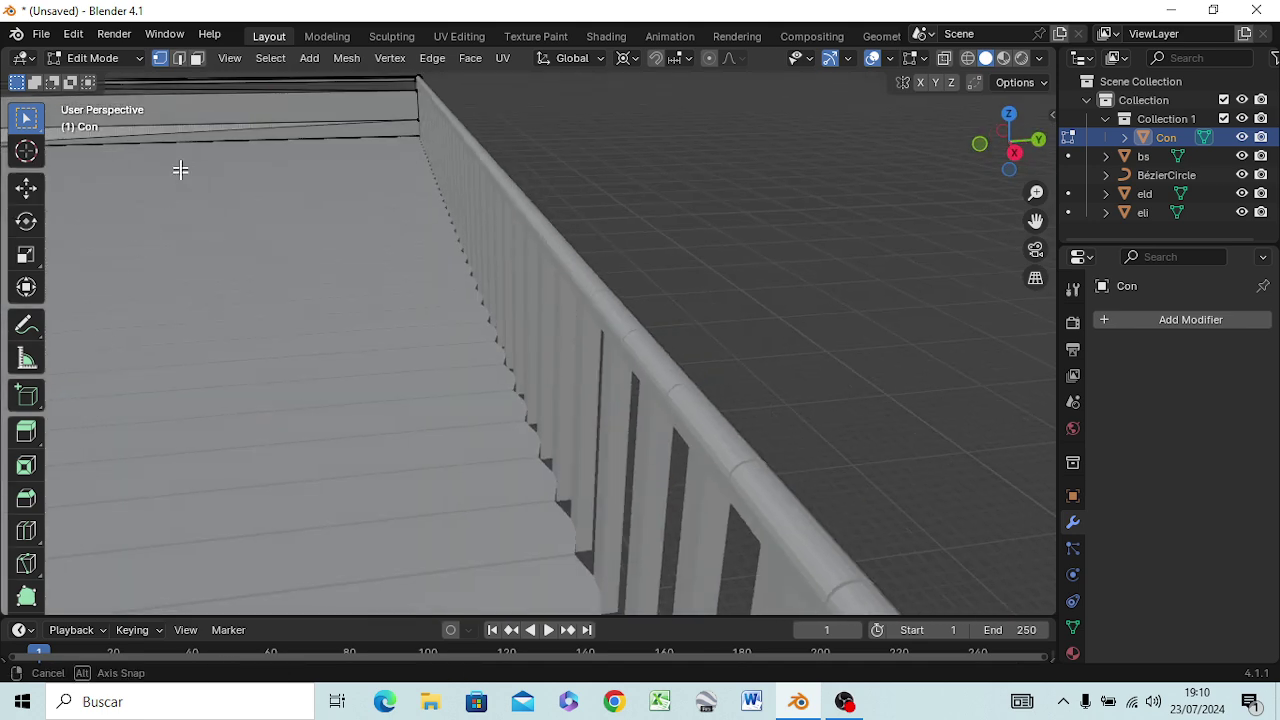
mouse_move(180, 169)
middle_down()
mouse_move(189, 194)
mouse_move(213, 117)
mouse_move(223, 137)
middle_up()
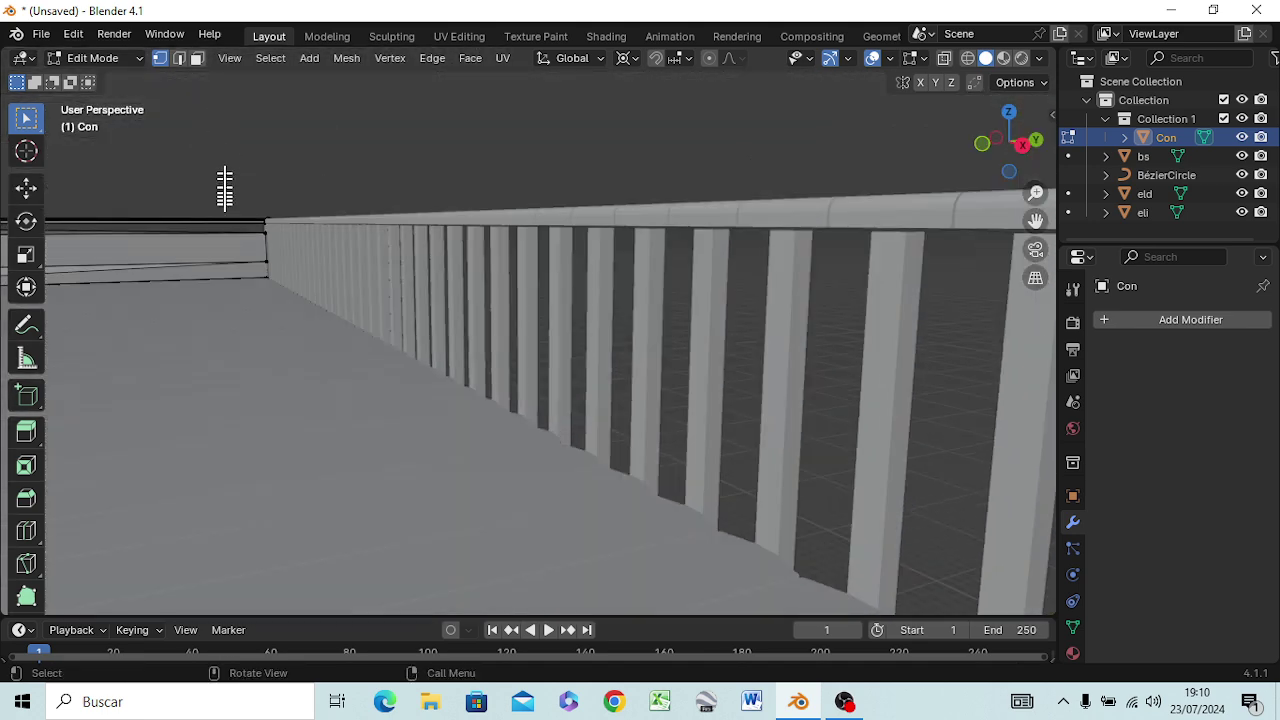
click(265, 261)
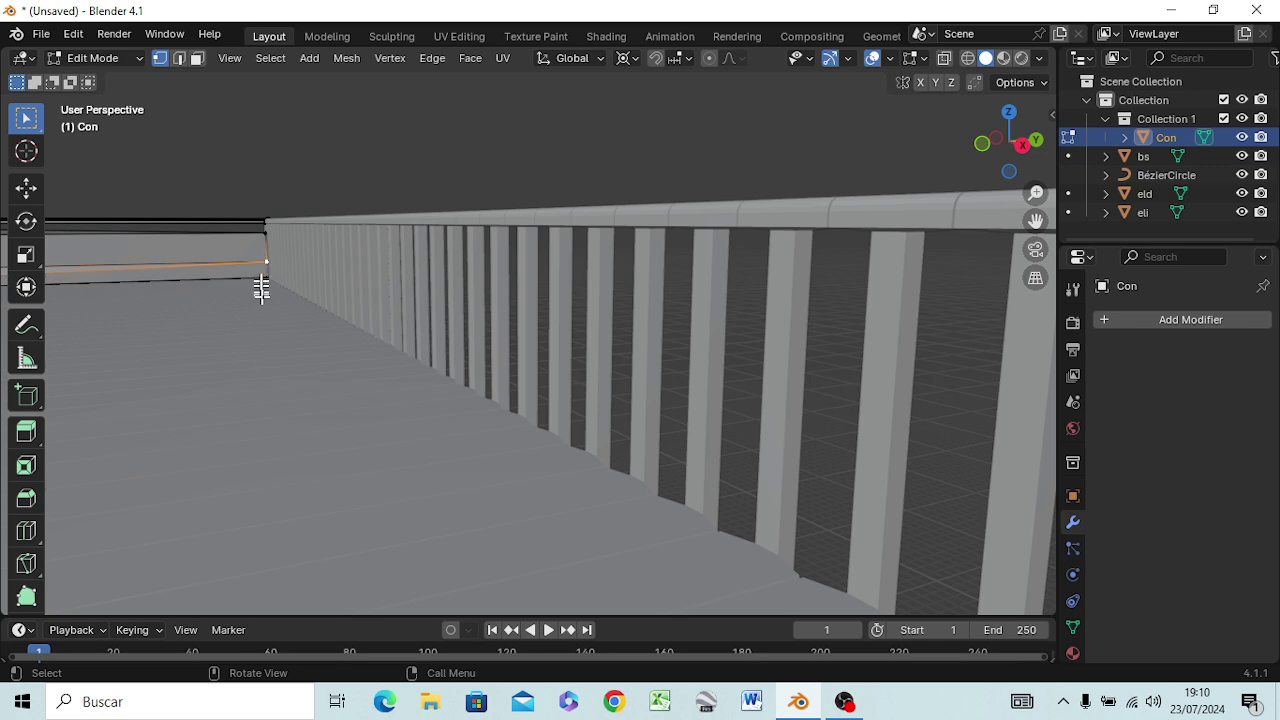
scroll(260, 303, up, 2)
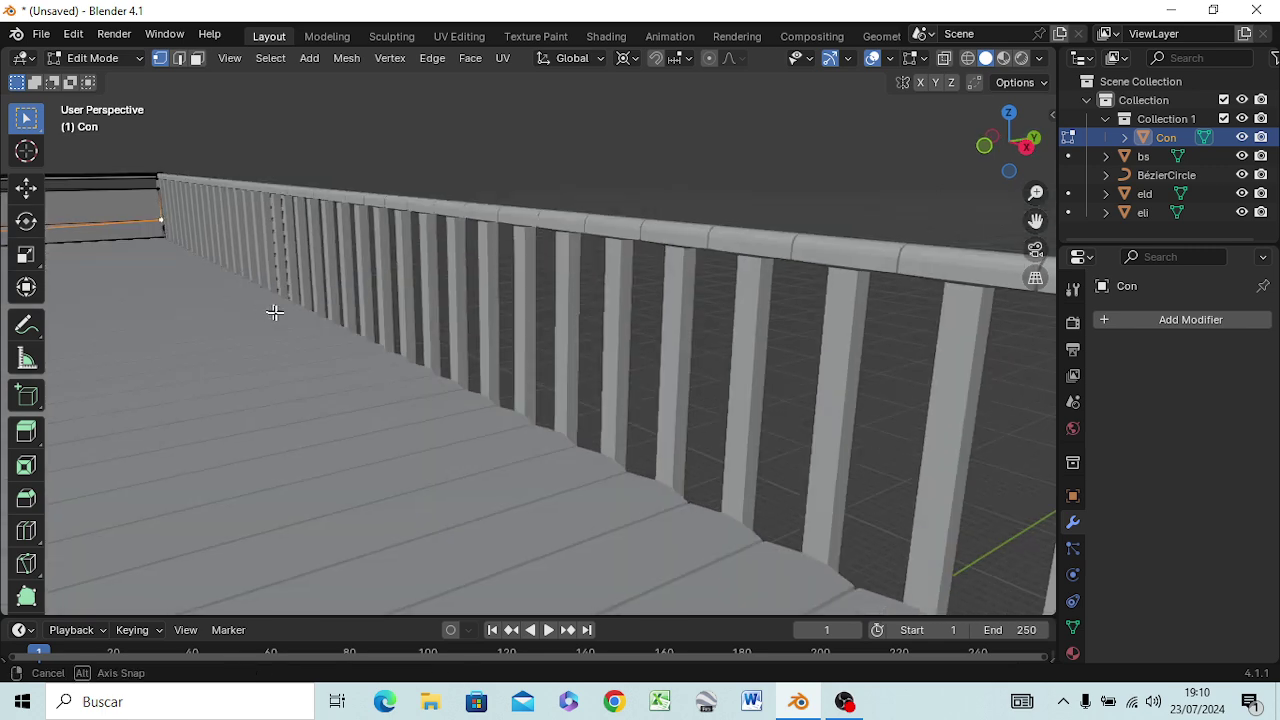
scroll(118, 303, up, 1)
key(ctrl)
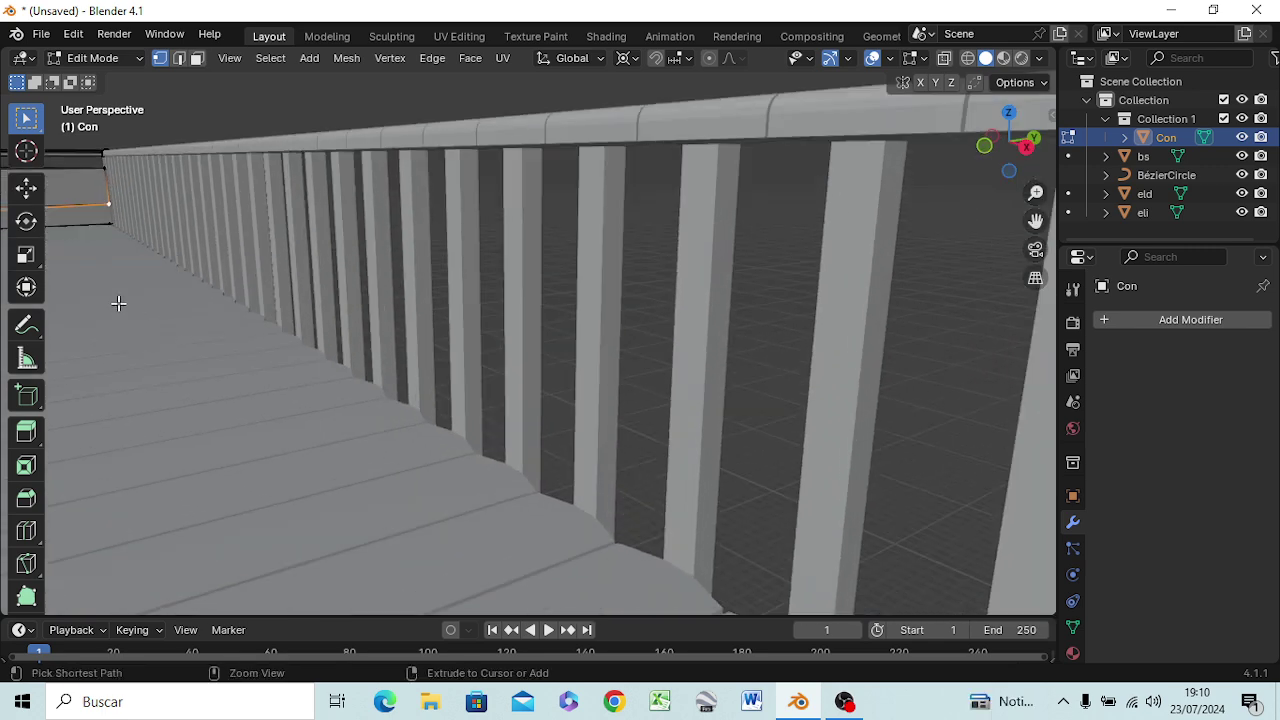
ctrl+click(118, 303)
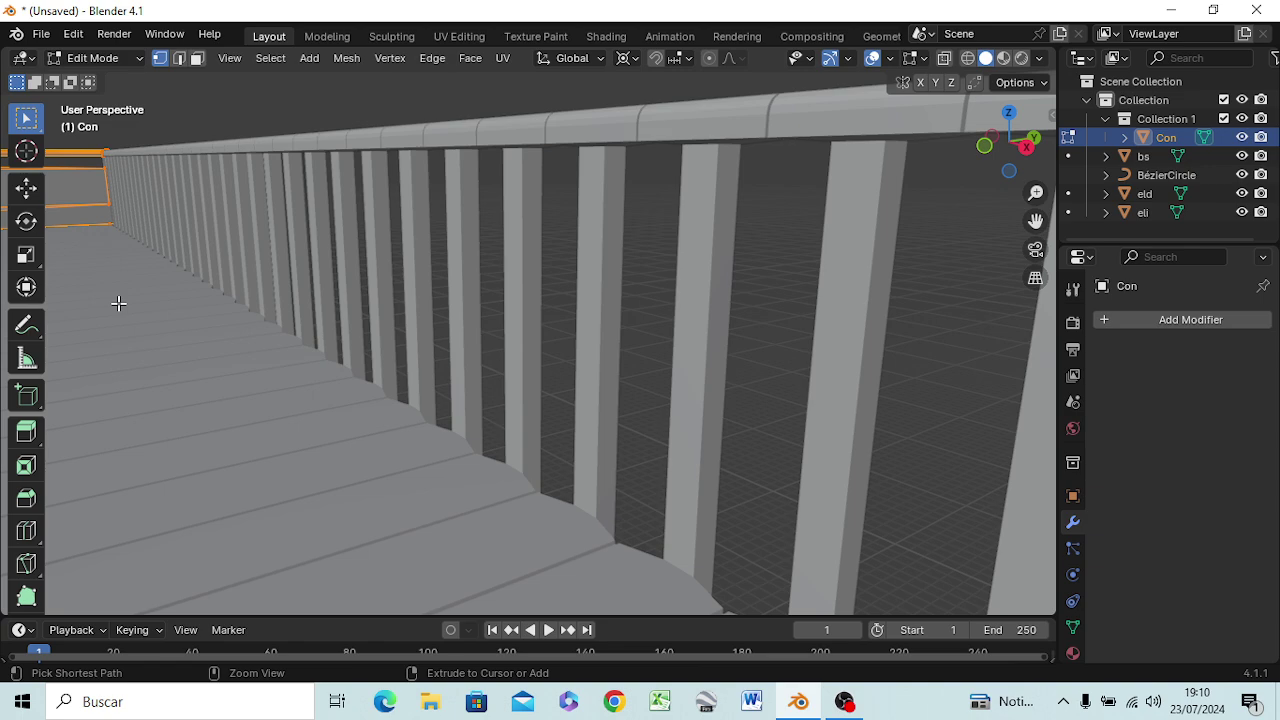
key(ctrl+z)
mouse_move(86, 322)
middle_down()
mouse_move(103, 317)
mouse_move(80, 363)
mouse_move(543, 257)
mouse_move(471, 329)
mouse_move(300, 334)
middle_up()
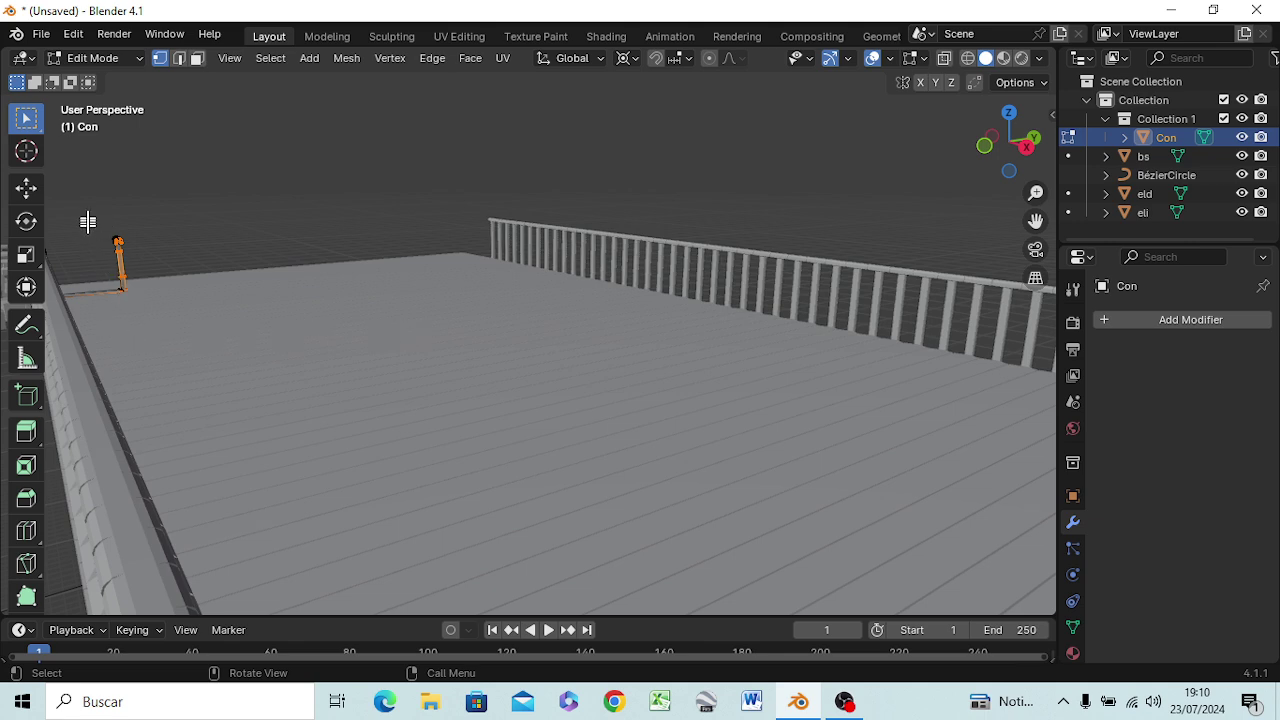
drag(87, 220, 145, 282)
scroll(122, 297, up, 2)
middle_drag(165, 286, 849, 309)
mouse_move(94, 368)
middle_down()
mouse_move(449, 400)
mouse_move(523, 391)
mouse_move(483, 363)
mouse_move(481, 378)
middle_up()
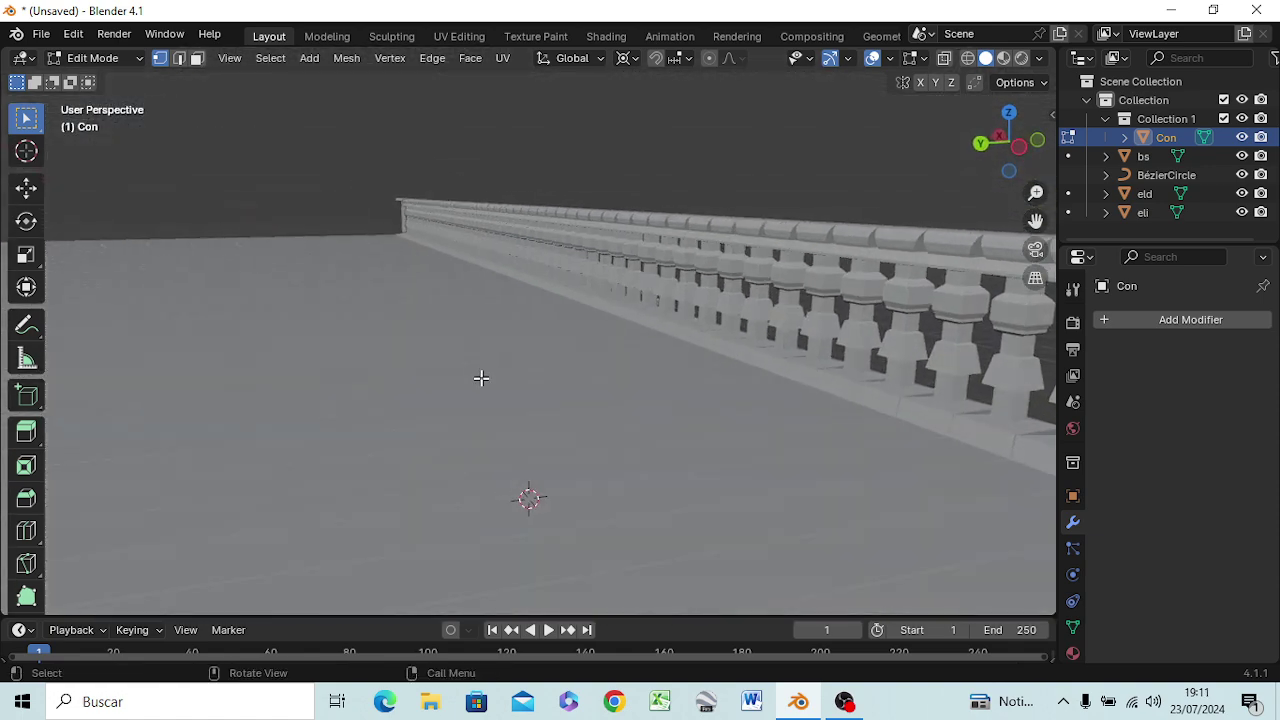
scroll(481, 378, down, 3)
scroll(481, 378, down, 1)
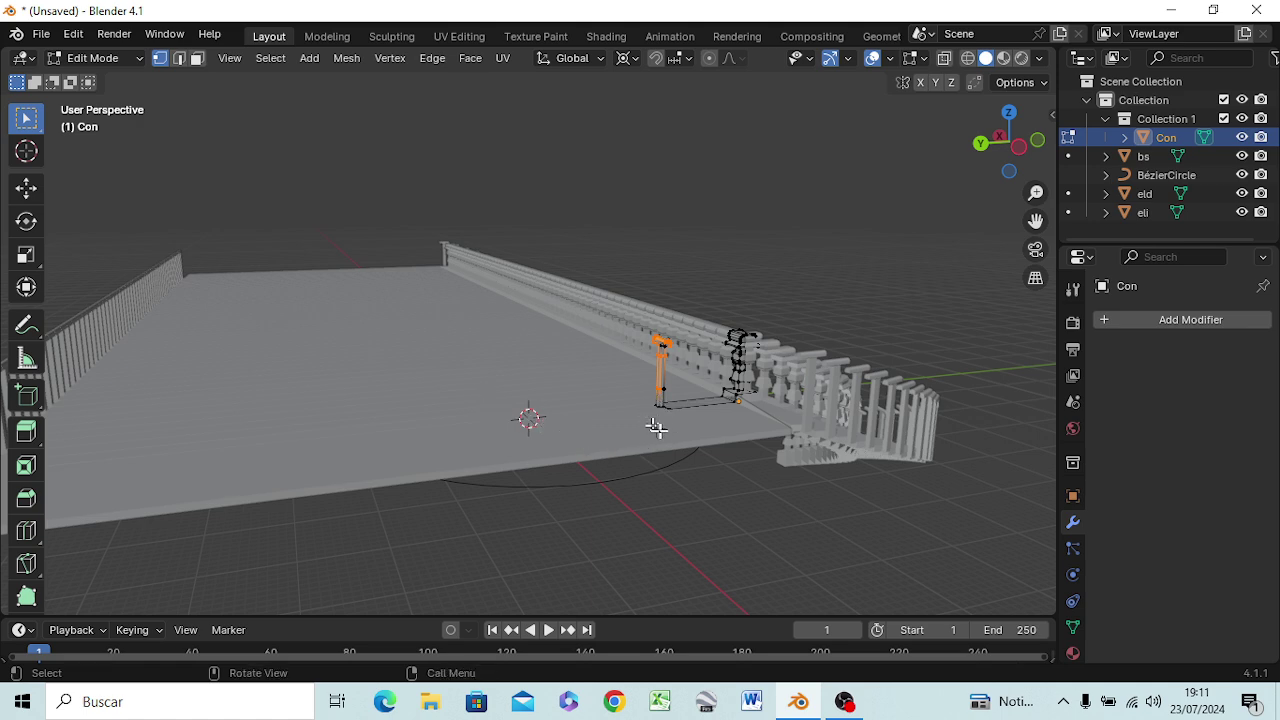
scroll(670, 422, up, 2)
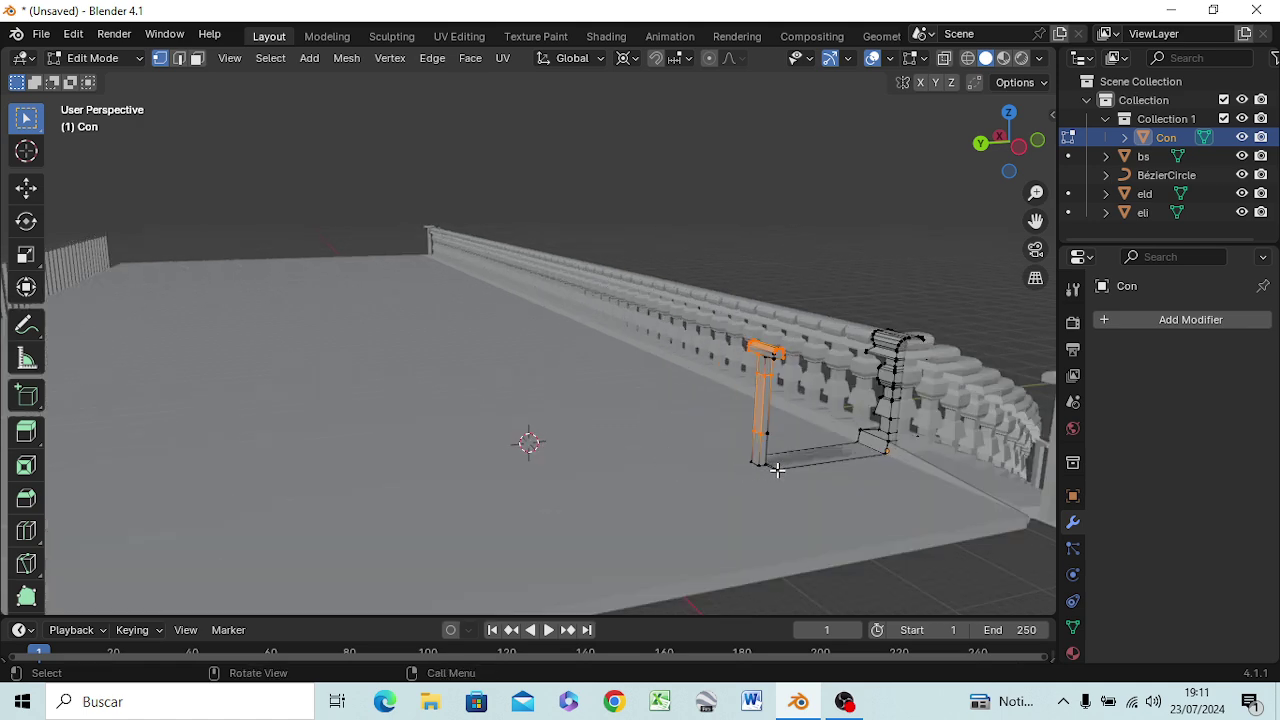
shift+click(762, 442)
shift+click(764, 431)
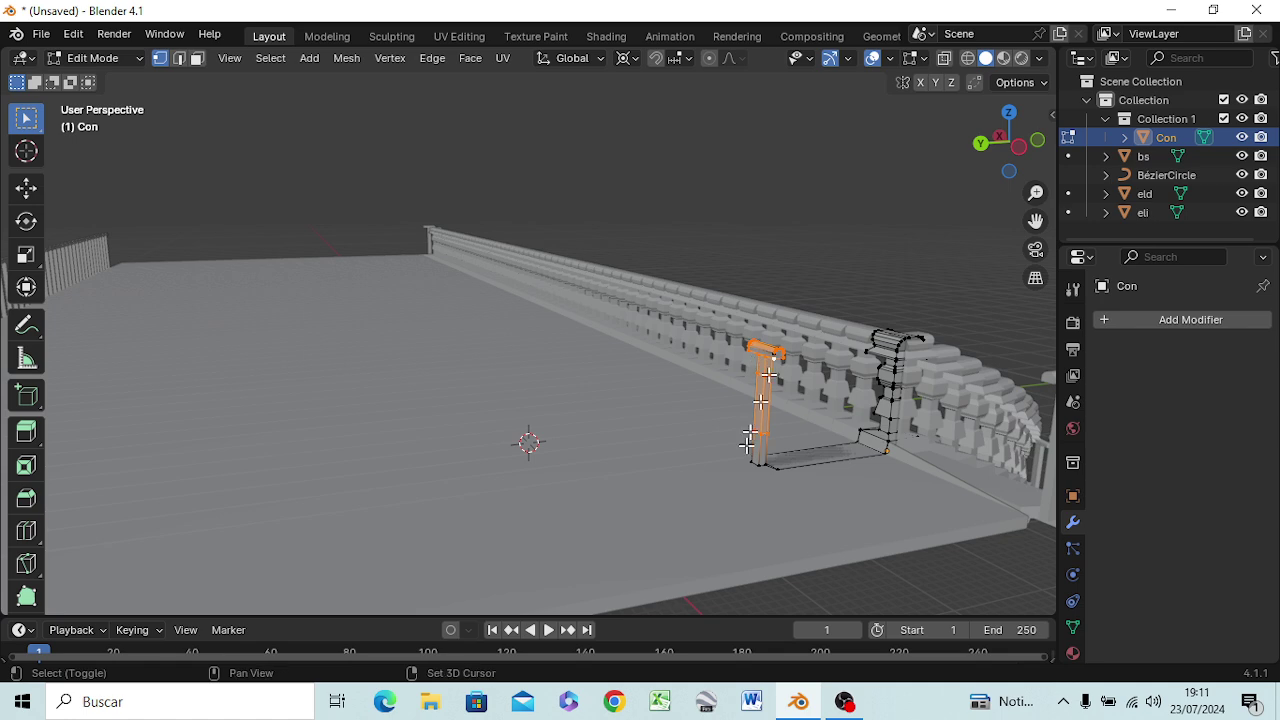
mouse_move(771, 394)
middle_down()
mouse_move(714, 434)
mouse_move(706, 416)
middle_up()
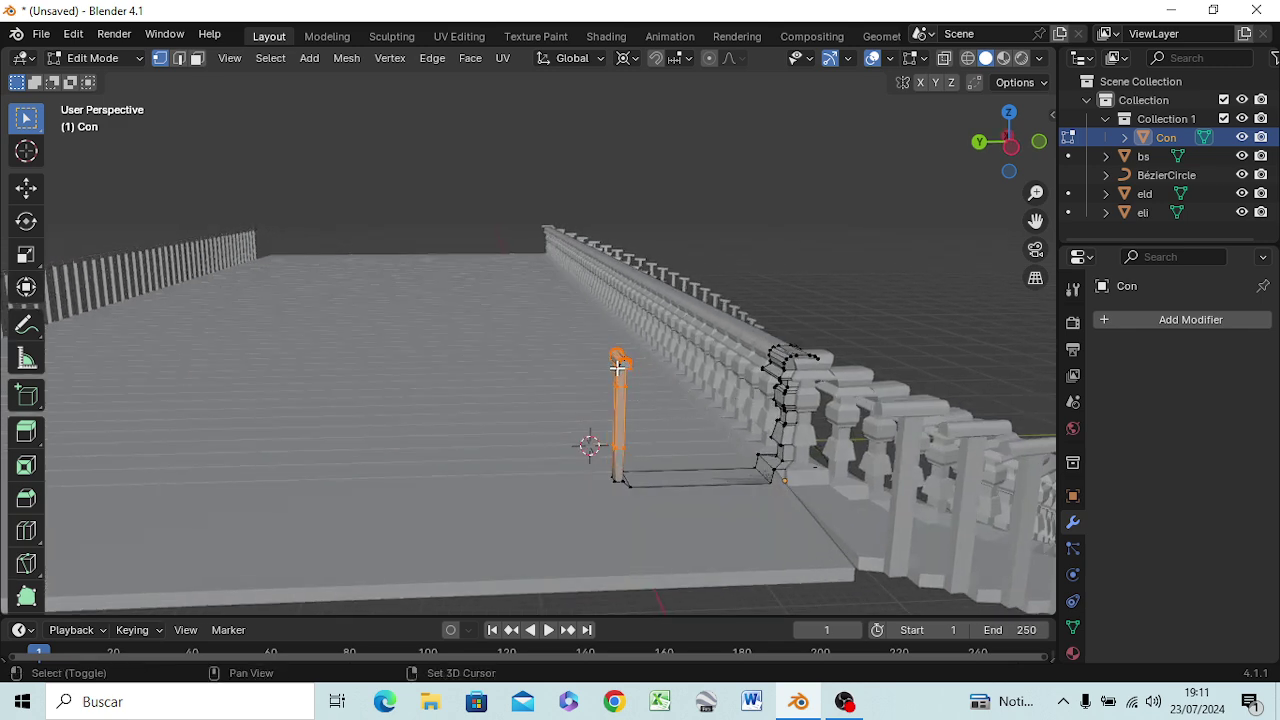
drag(616, 358, 627, 378)
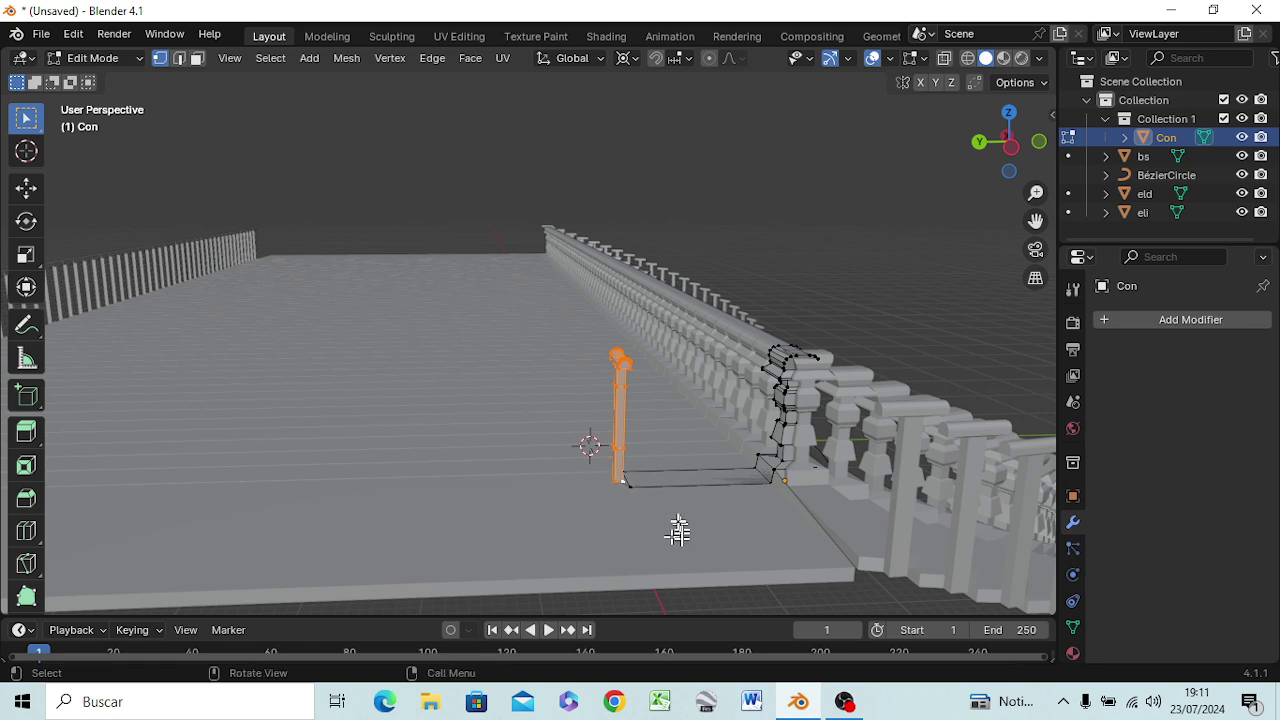
middle_drag(680, 528, 614, 535)
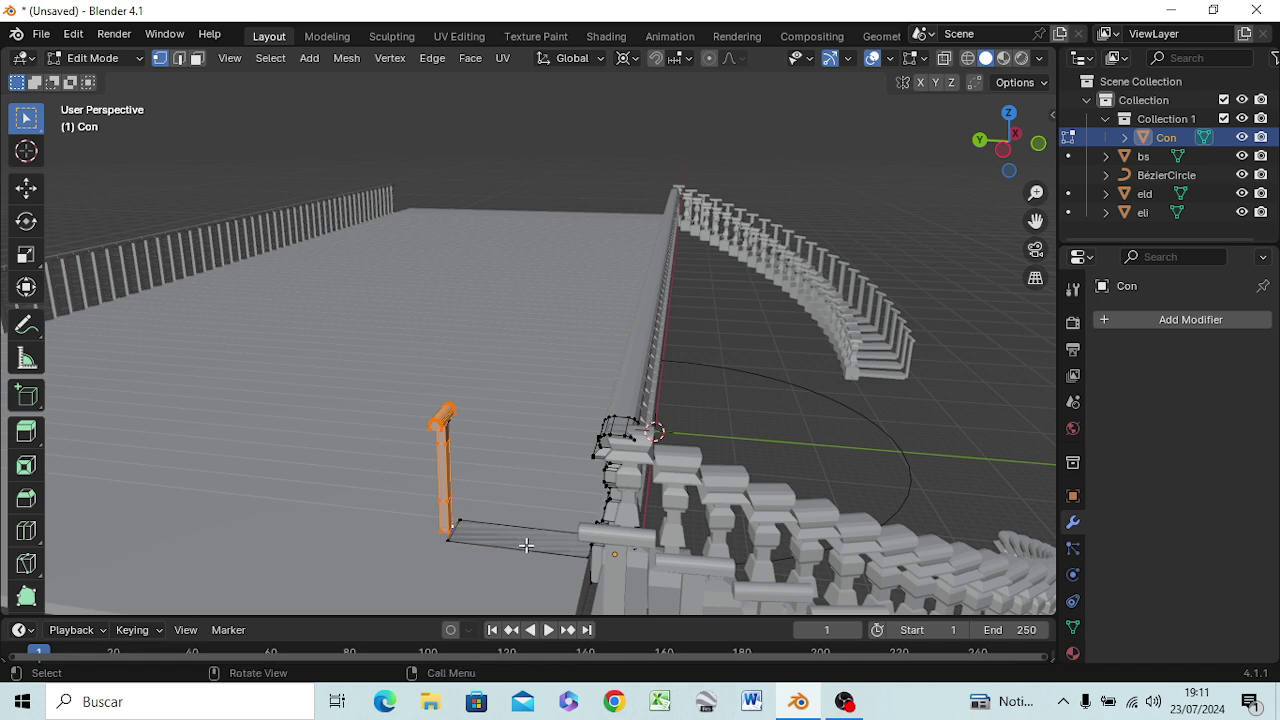
key(g)
key(y)
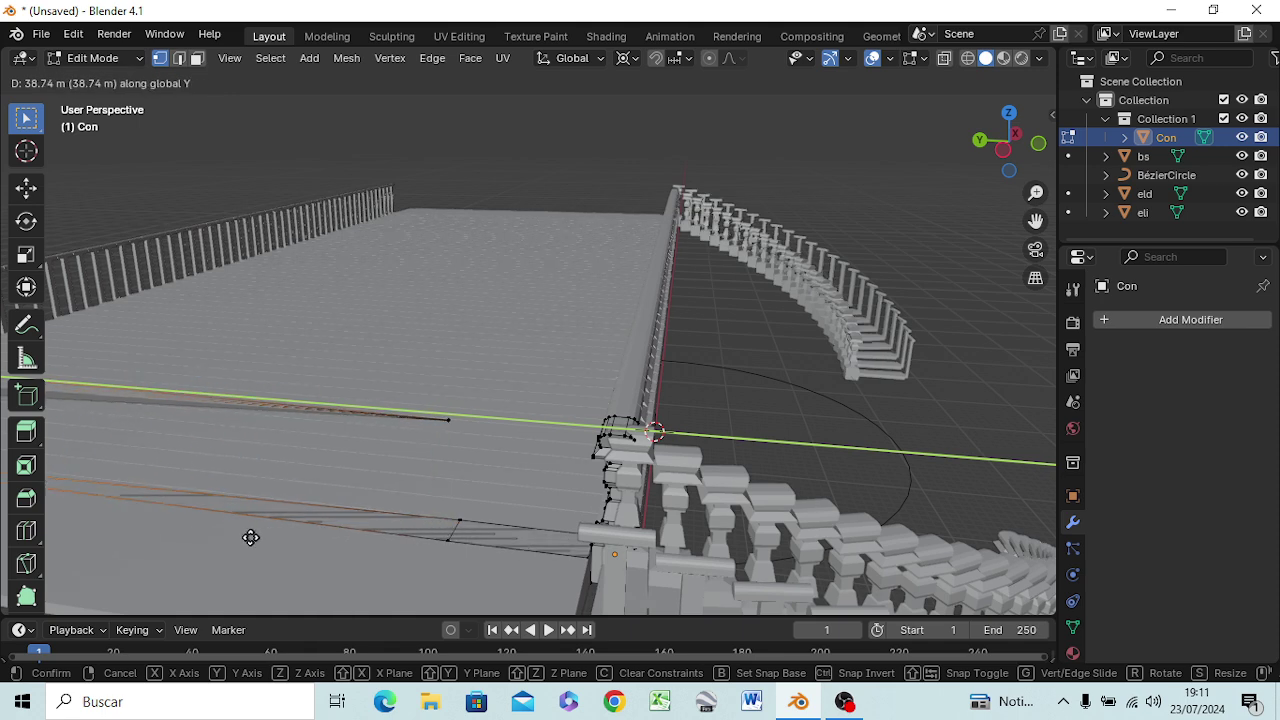
click(200, 530)
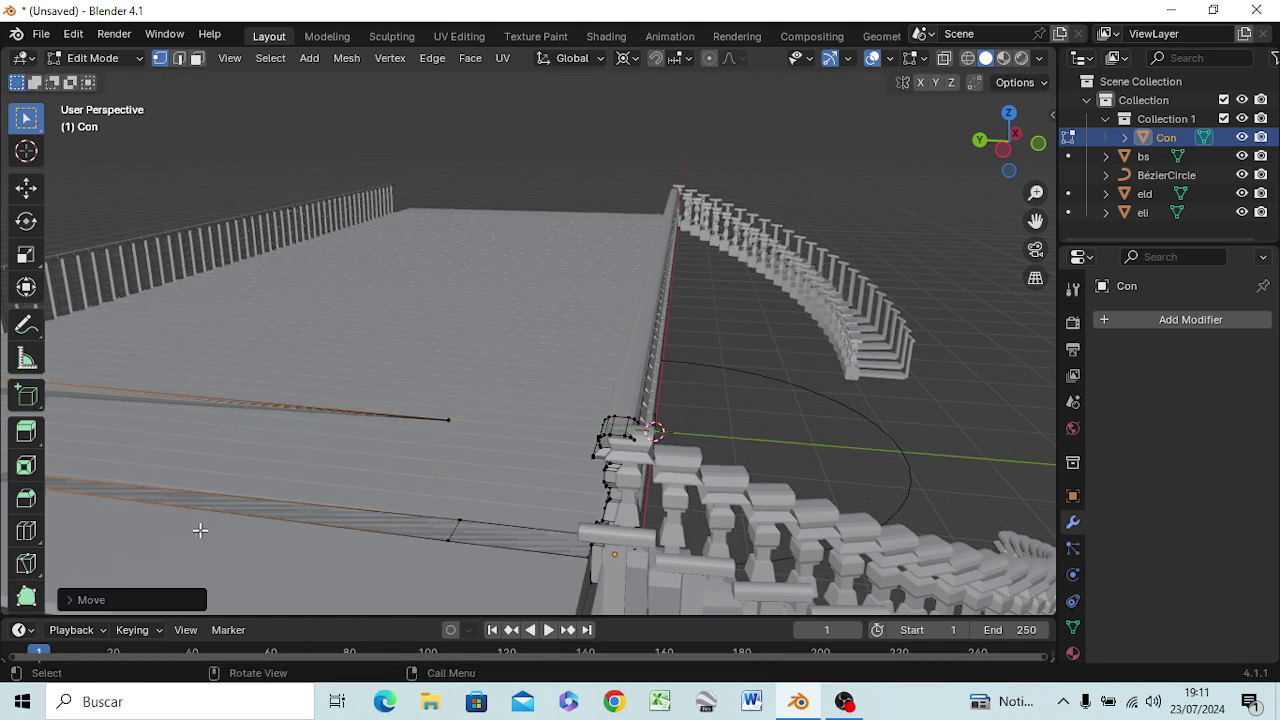
middle_drag(200, 531, 600, 510)
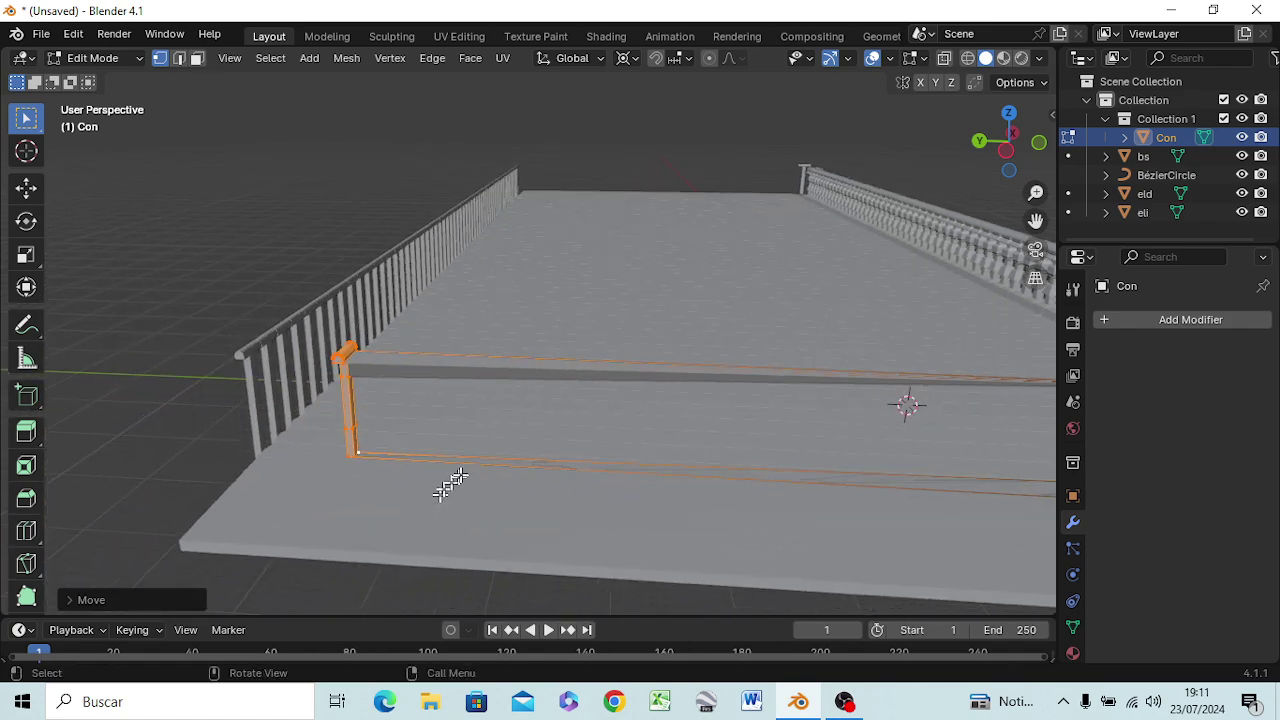
mouse_move(450, 483)
middle_down()
mouse_move(586, 429)
mouse_move(565, 455)
middle_up()
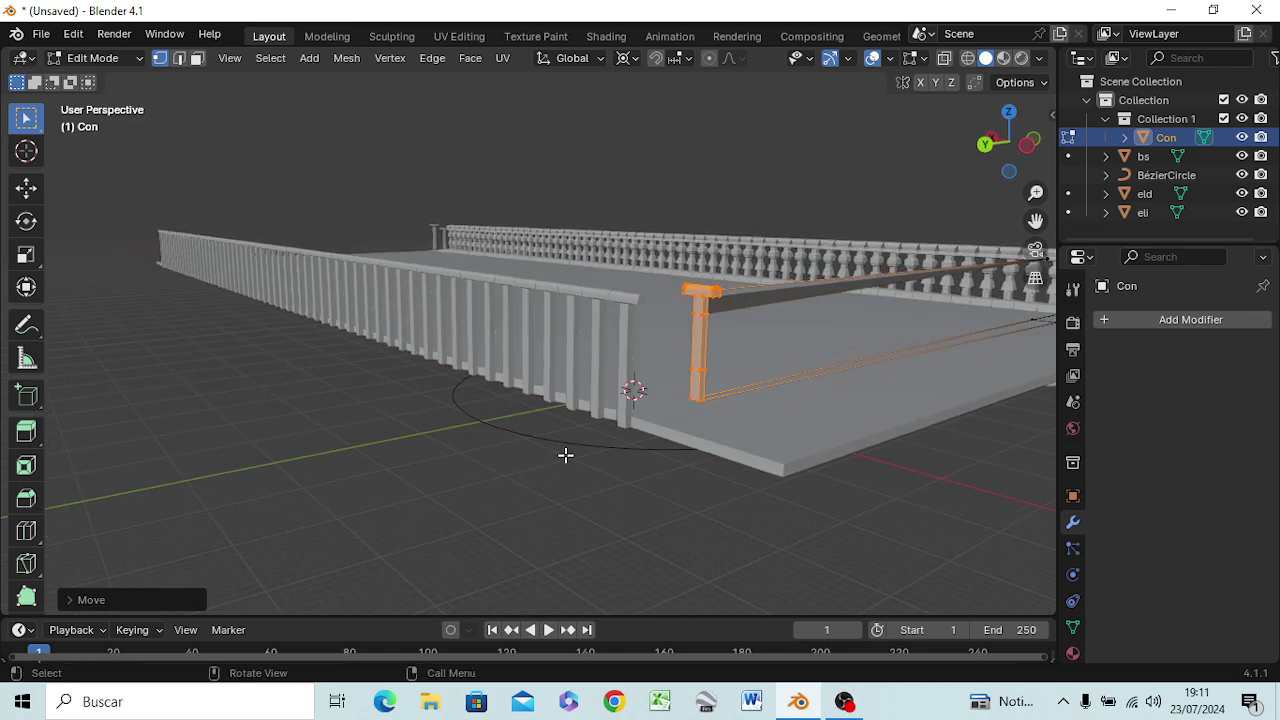
key(ctrl+z)
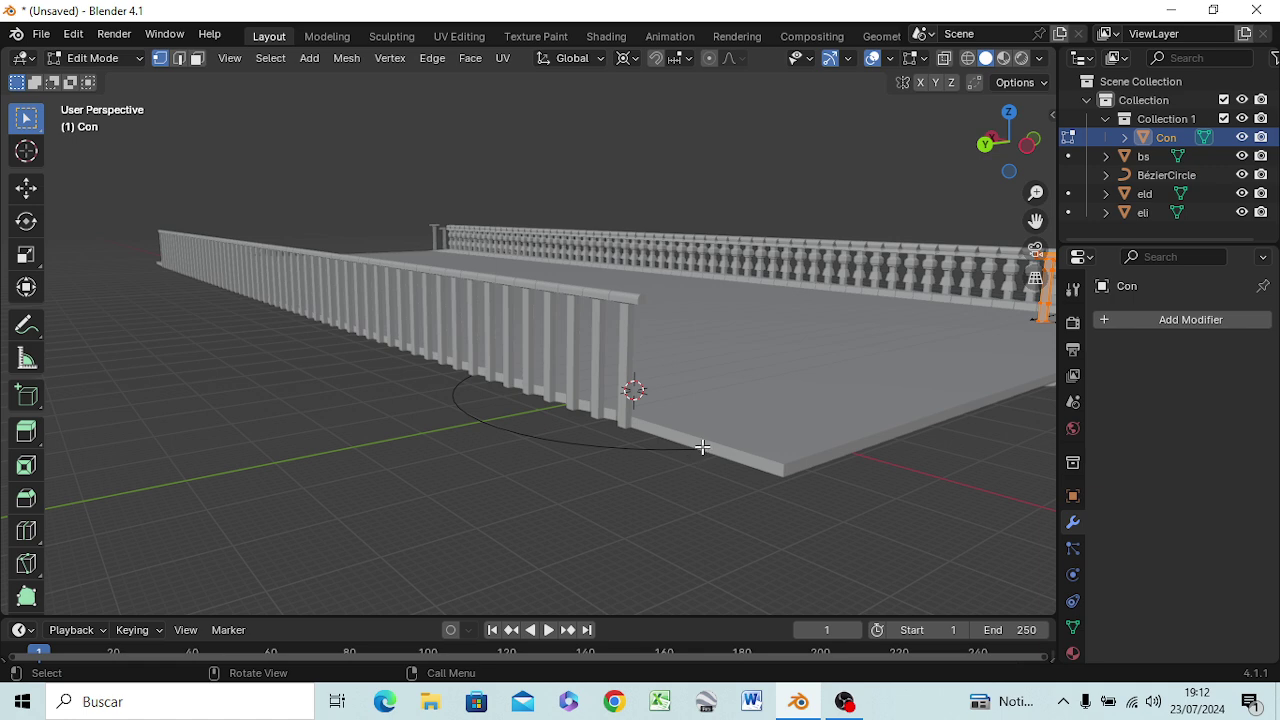
Orbit around the platform and box-select the Con connector's upright post vertices.
mouse_move(640, 443)
middle_down()
mouse_move(717, 438)
mouse_move(843, 376)
middle_up()
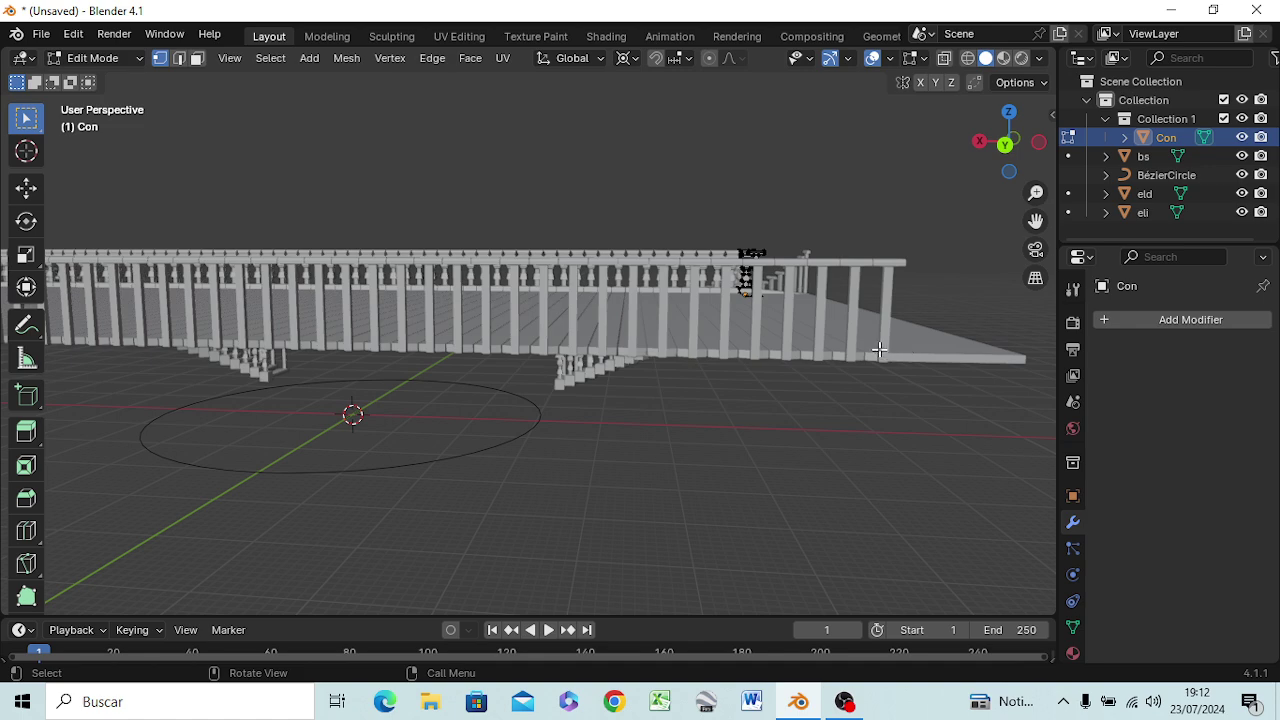
mouse_move(879, 344)
middle_down()
mouse_move(736, 322)
mouse_move(807, 390)
middle_up()
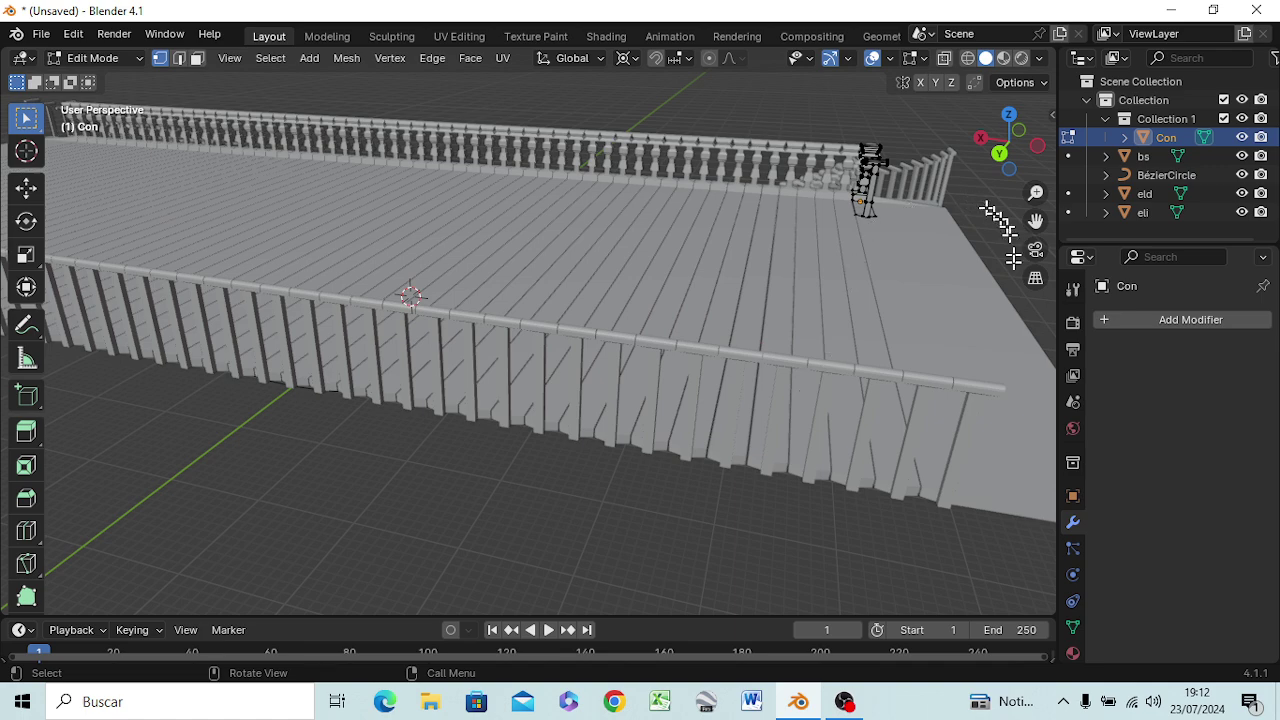
scroll(330, 265, down, 3)
scroll(330, 265, down, 2)
mouse_move(330, 262)
middle_down()
mouse_move(27, 297)
mouse_move(337, 335)
middle_up()
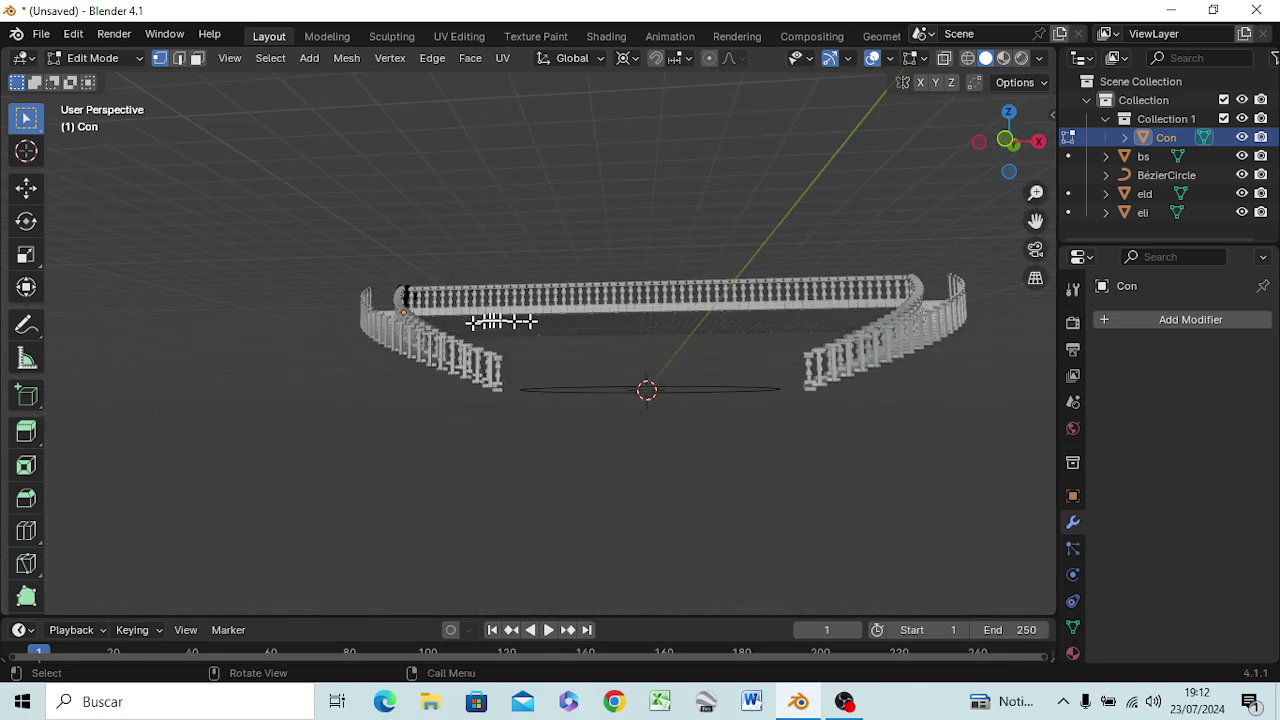
mouse_move(500, 320)
middle_down()
mouse_move(548, 352)
mouse_move(600, 357)
mouse_move(607, 345)
middle_up()
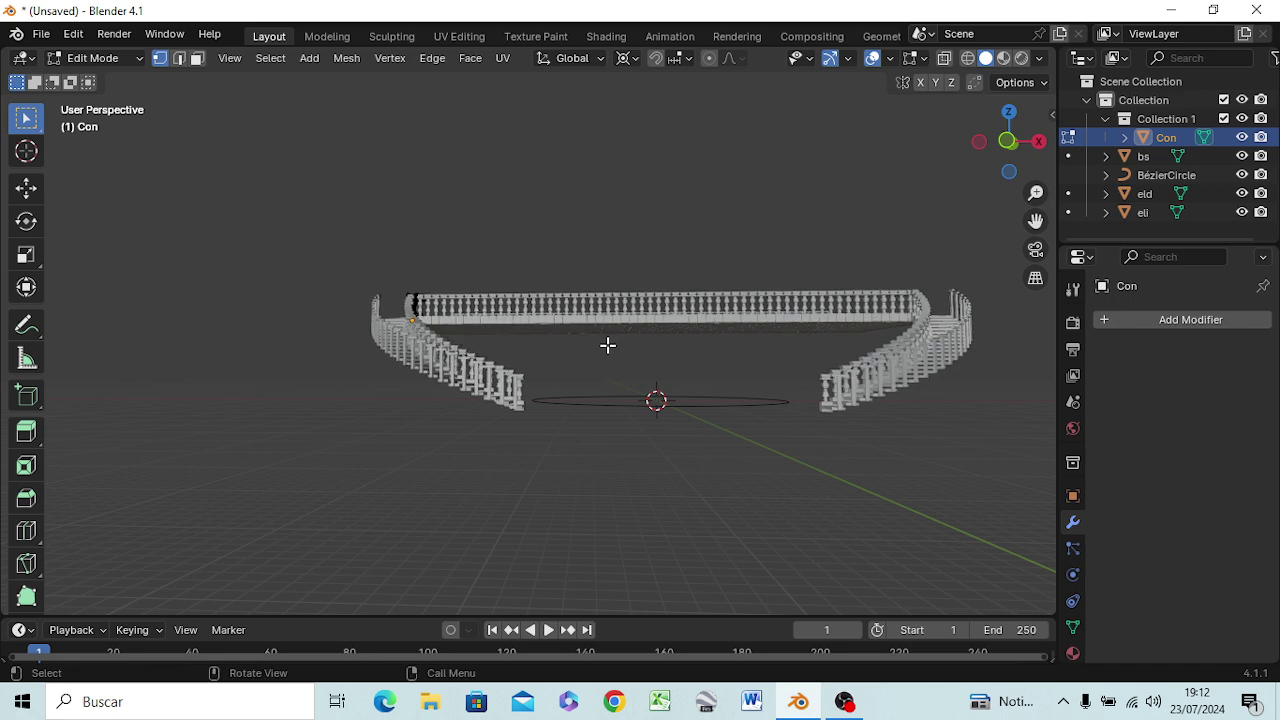
scroll(607, 349, up, 3)
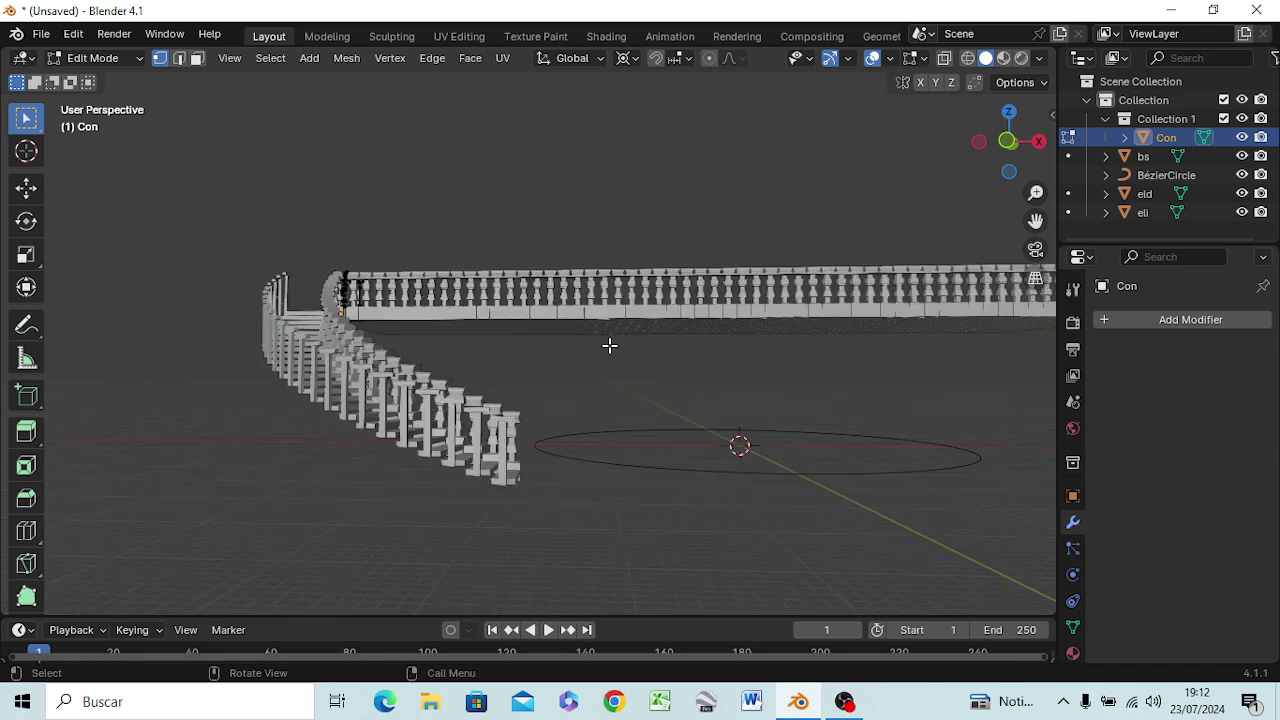
scroll(607, 349, up, 3)
scroll(190, 490, down, 4)
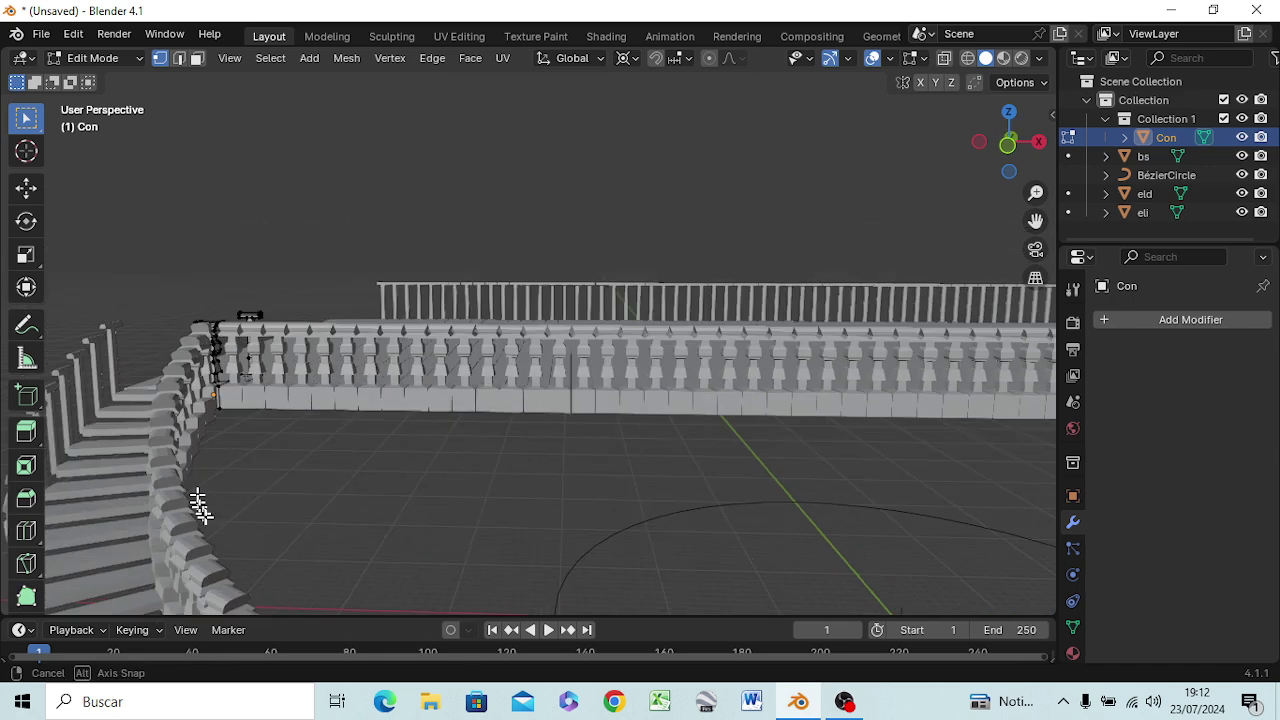
middle_drag(200, 503, 263, 517)
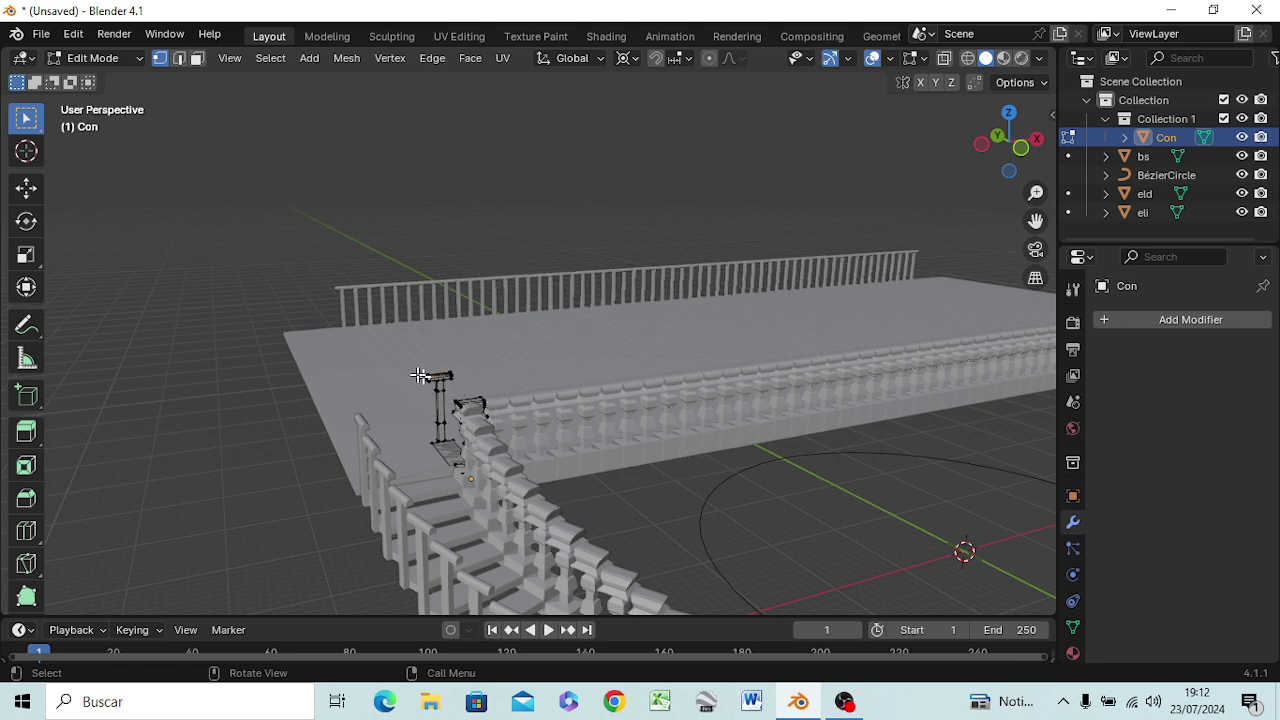
drag(411, 359, 468, 438)
Box-select the connector's upright post vertices and delete them.
click(258, 451)
middle_drag(300, 410, 343, 429)
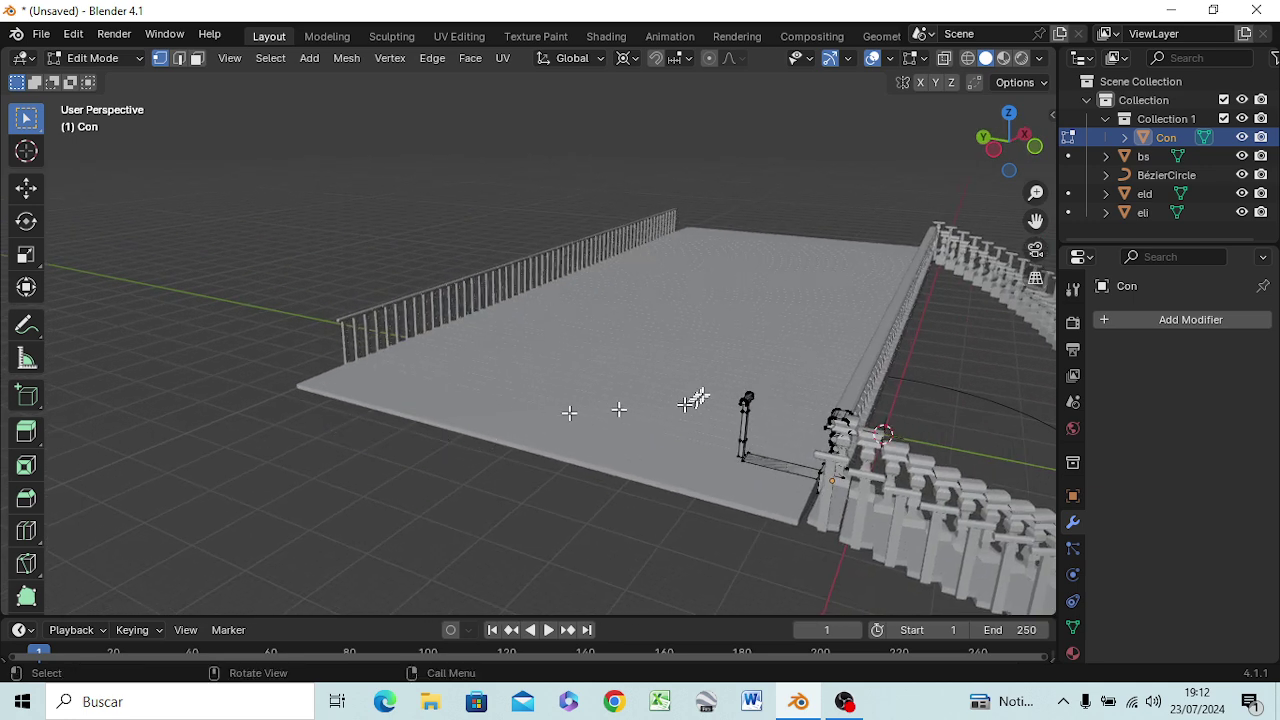
key(b)
drag(720, 375, 768, 458)
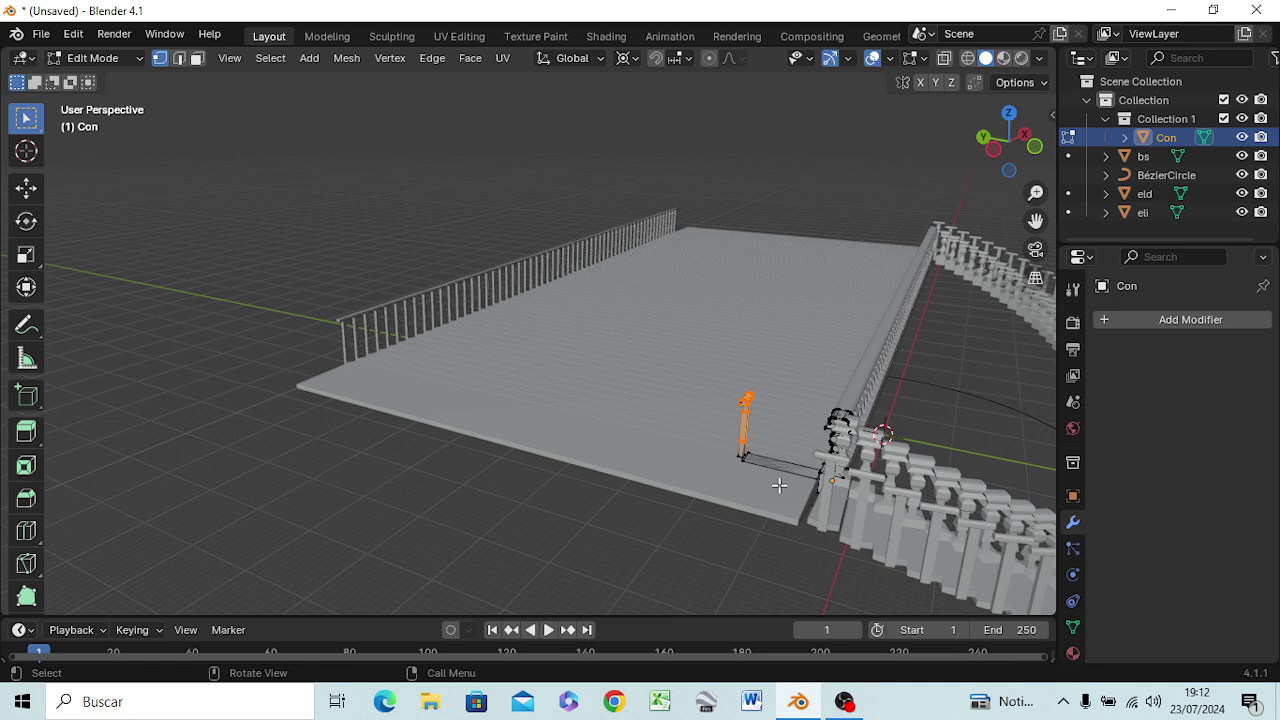
key(x)
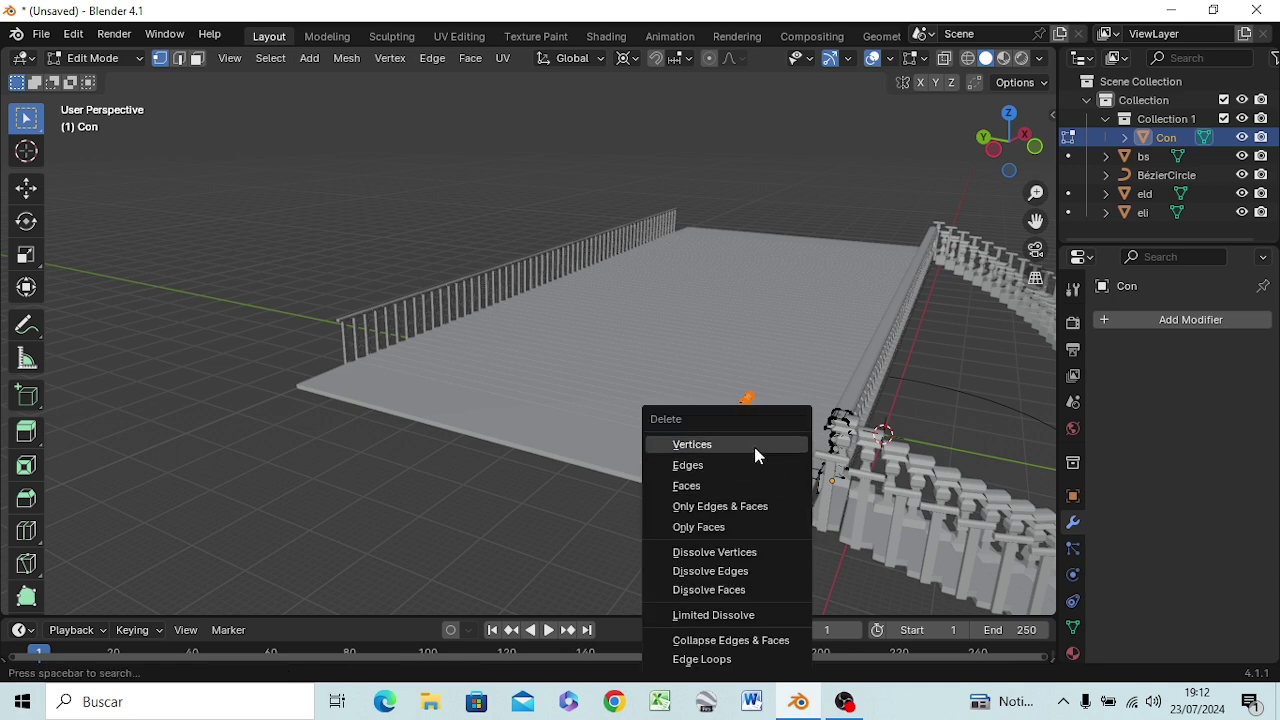
click(754, 446)
Delete the single stray vertex left floating above the rail.
key(b)
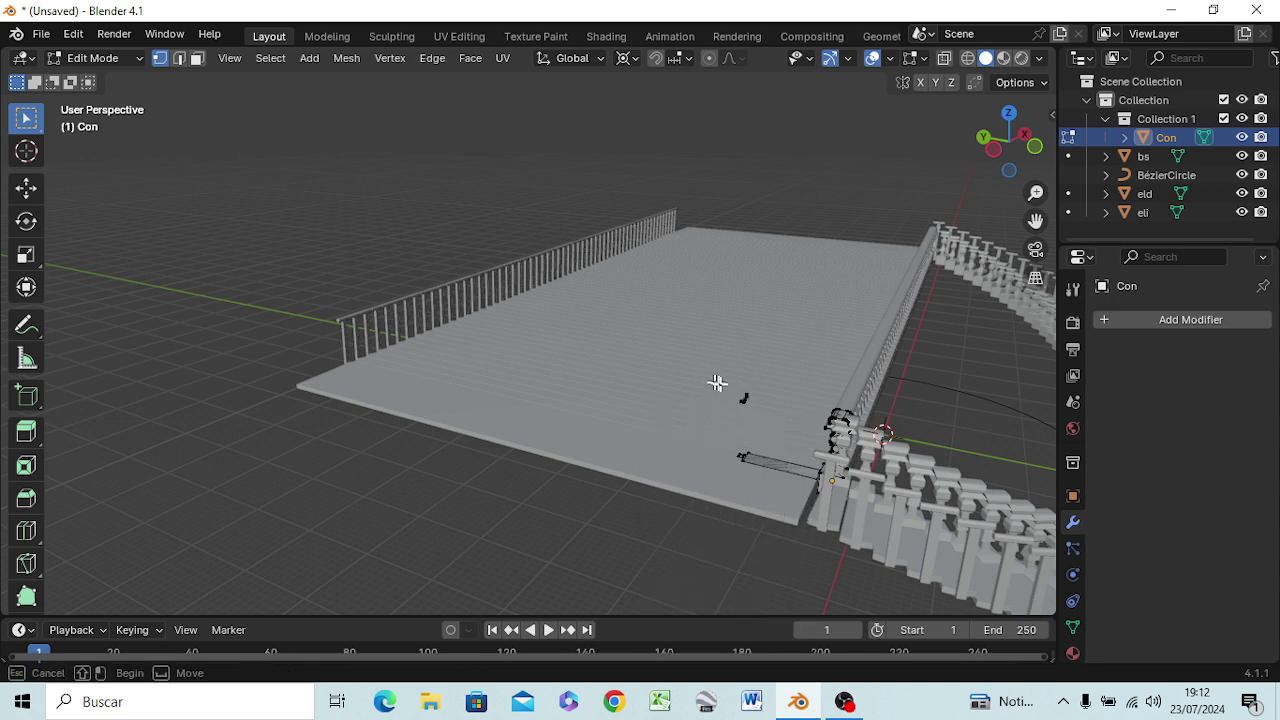
drag(742, 400, 746, 404)
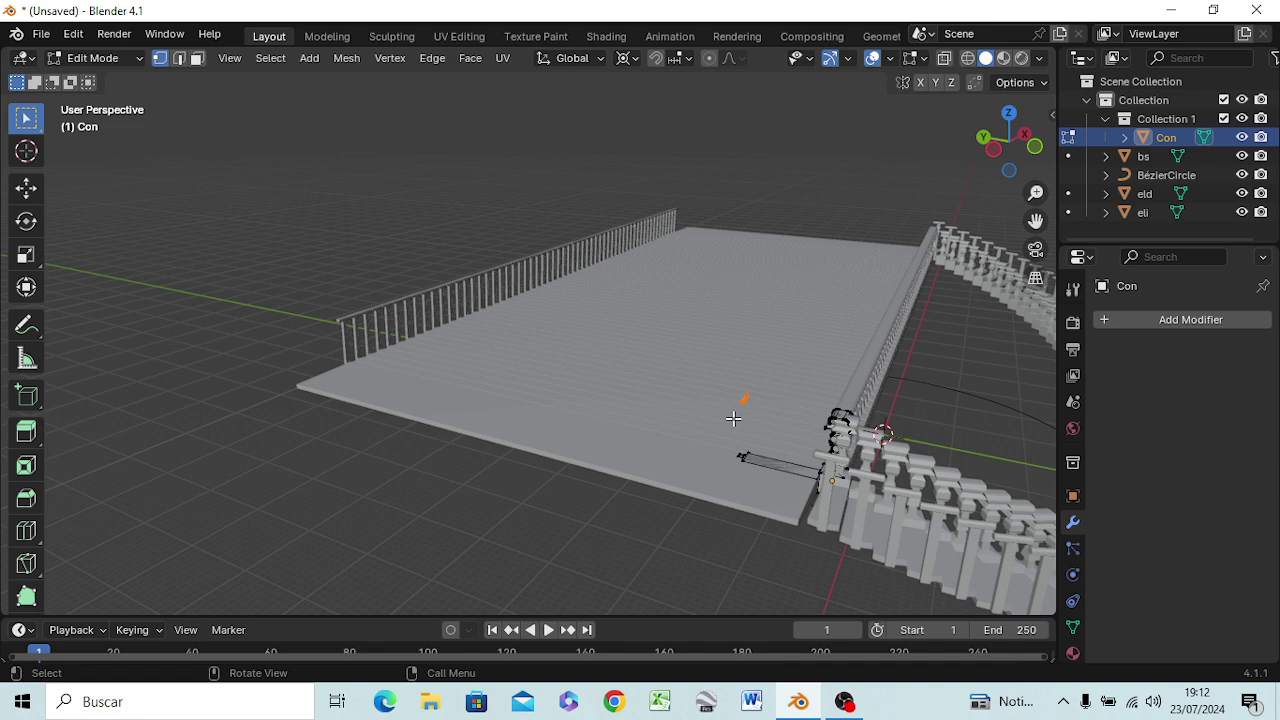
key(x)
click(734, 424)
mouse_move(606, 520)
middle_down()
mouse_move(628, 483)
mouse_move(620, 568)
middle_up()
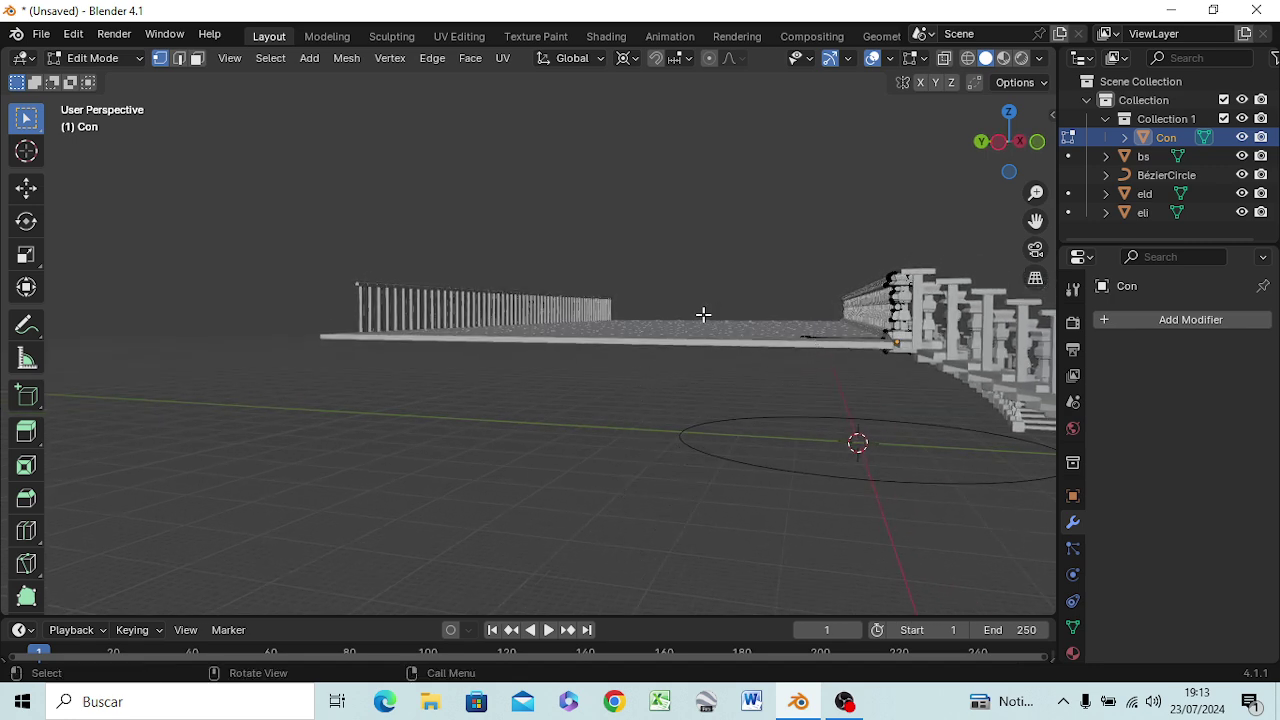
mouse_move(659, 281)
middle_down()
mouse_move(543, 271)
mouse_move(443, 306)
mouse_move(453, 350)
mouse_move(506, 343)
middle_up()
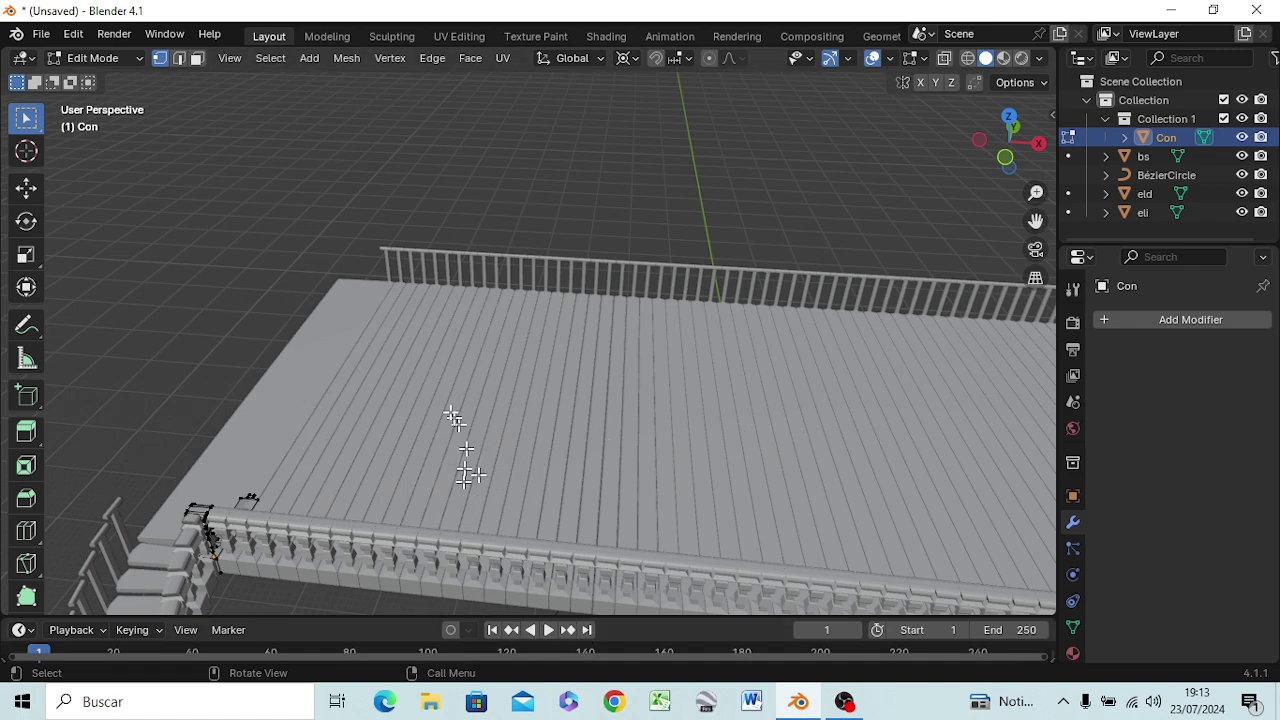
middle_drag(537, 445, 555, 366)
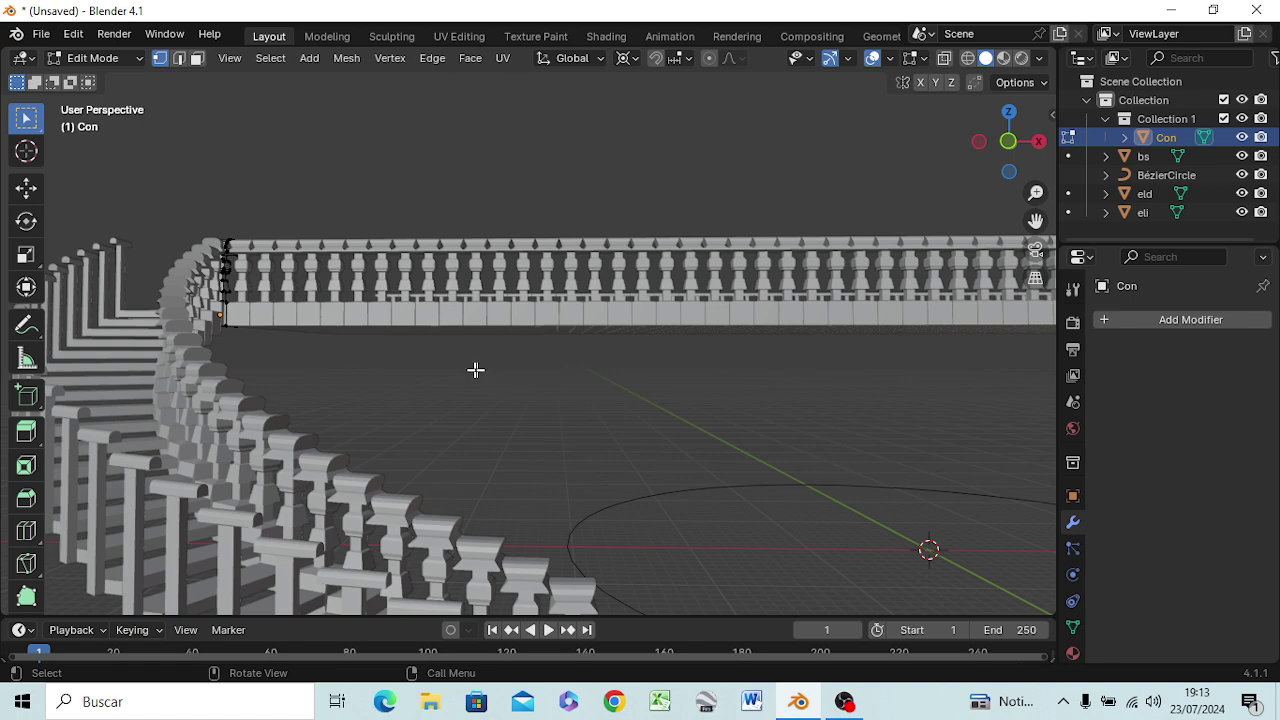
mouse_move(400, 478)
middle_down()
mouse_move(502, 396)
mouse_move(557, 386)
mouse_move(490, 388)
mouse_move(503, 403)
middle_up()
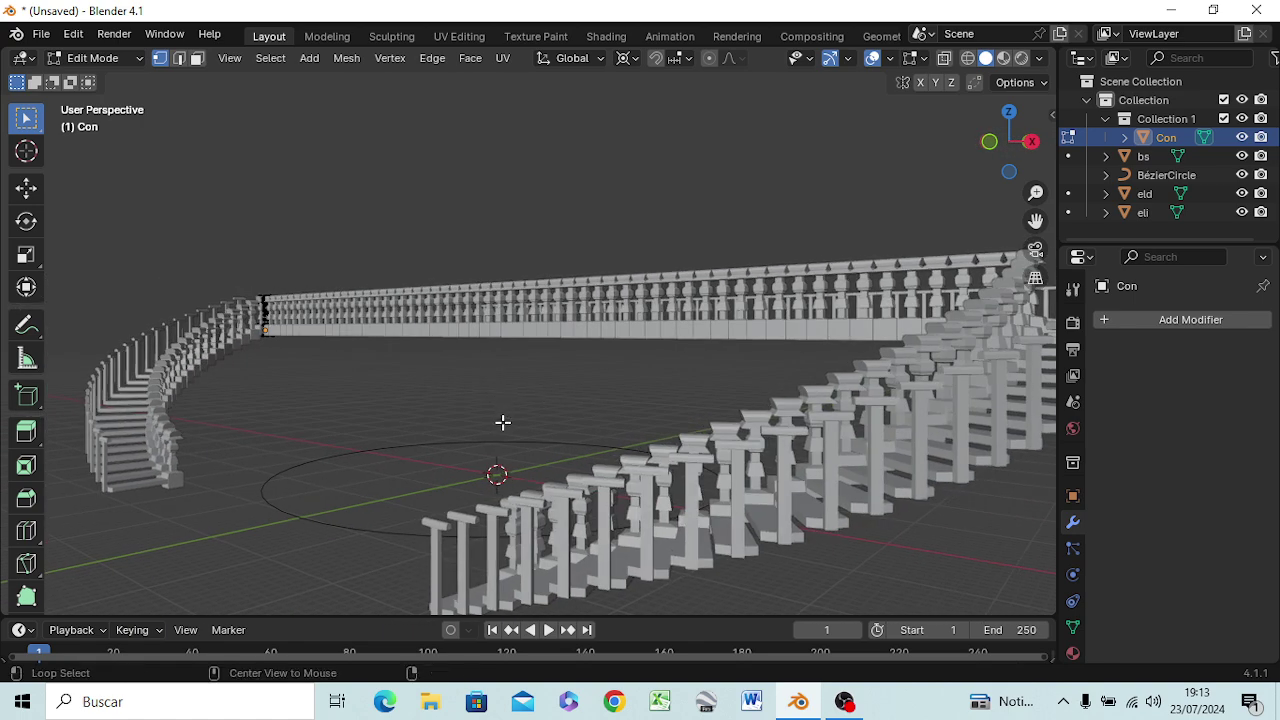